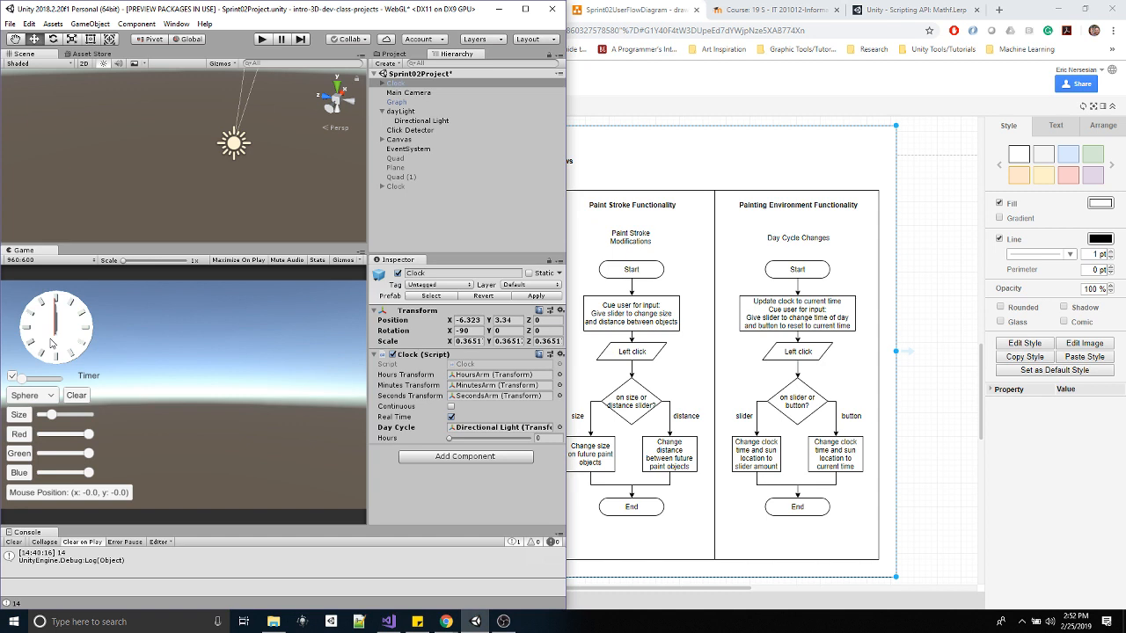
- Run the scene in play mode, paint several strokes of objects around the clock, and stop the playback
{"action": "left_click", "coordinate": [261, 38]}
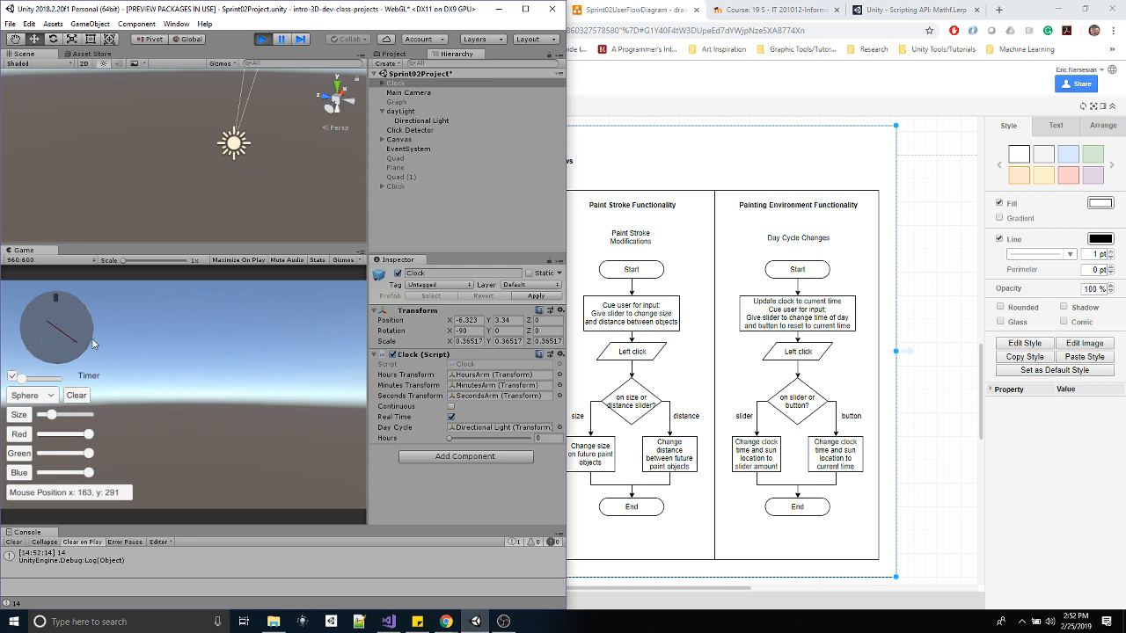
{"action": "left_click", "coordinate": [185, 370]}
{"action": "left_click_drag", "start_coordinate": [160, 311], "coordinate": [58, 354]}
{"action": "left_click_drag", "start_coordinate": [54, 298], "coordinate": [42, 305]}
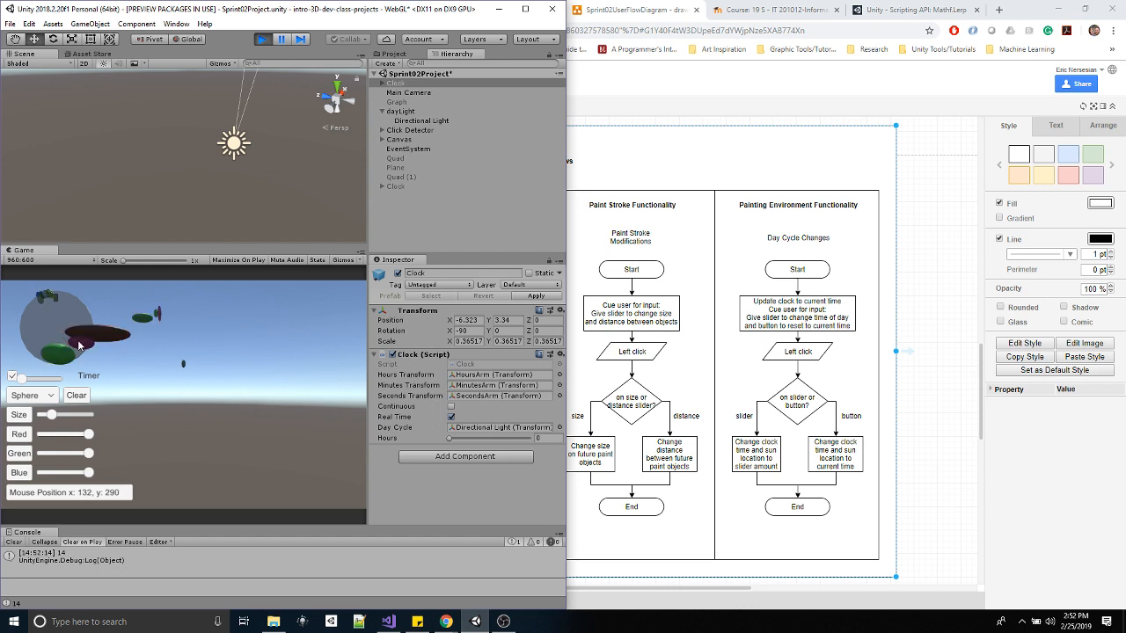
{"action": "left_click_drag", "start_coordinate": [187, 315], "coordinate": [70, 338]}
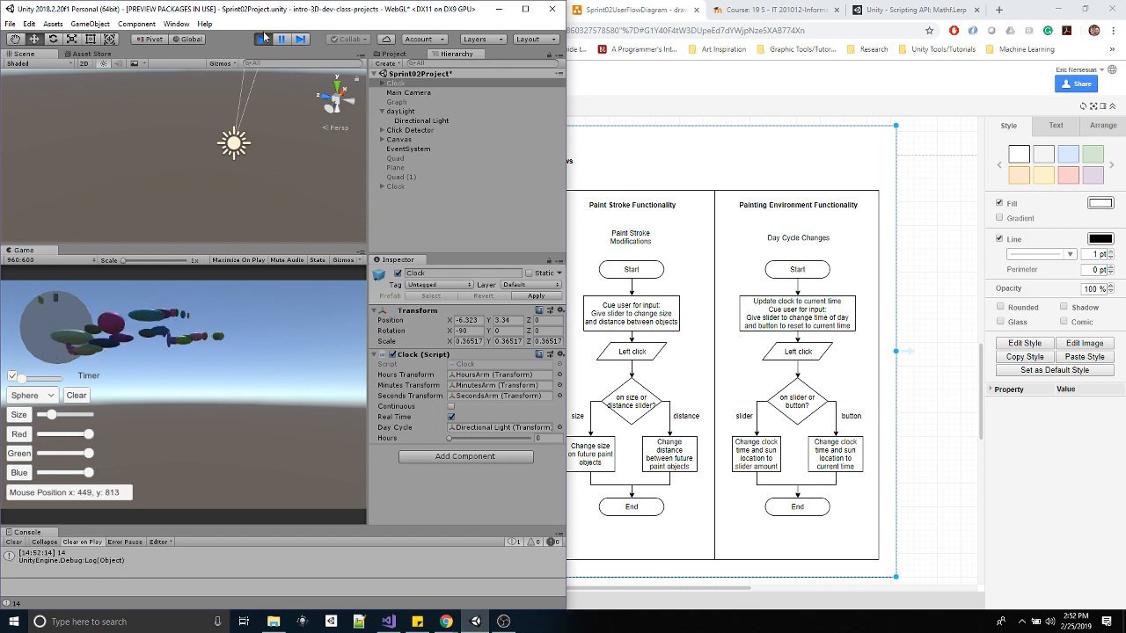
{"action": "left_click", "coordinate": [262, 39]}
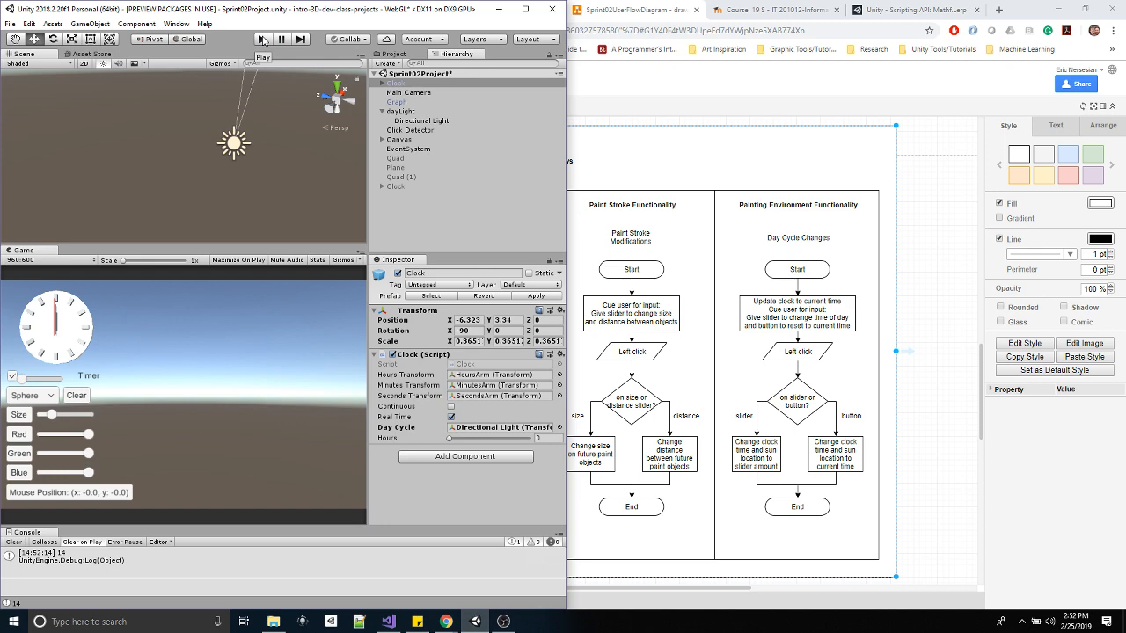
- Review the Sprint 2 User Flows diagram in draw.io, and bring up the Catlike Coding clock tutorial at its beginning
{"action": "left_click", "coordinate": [800, 156]}
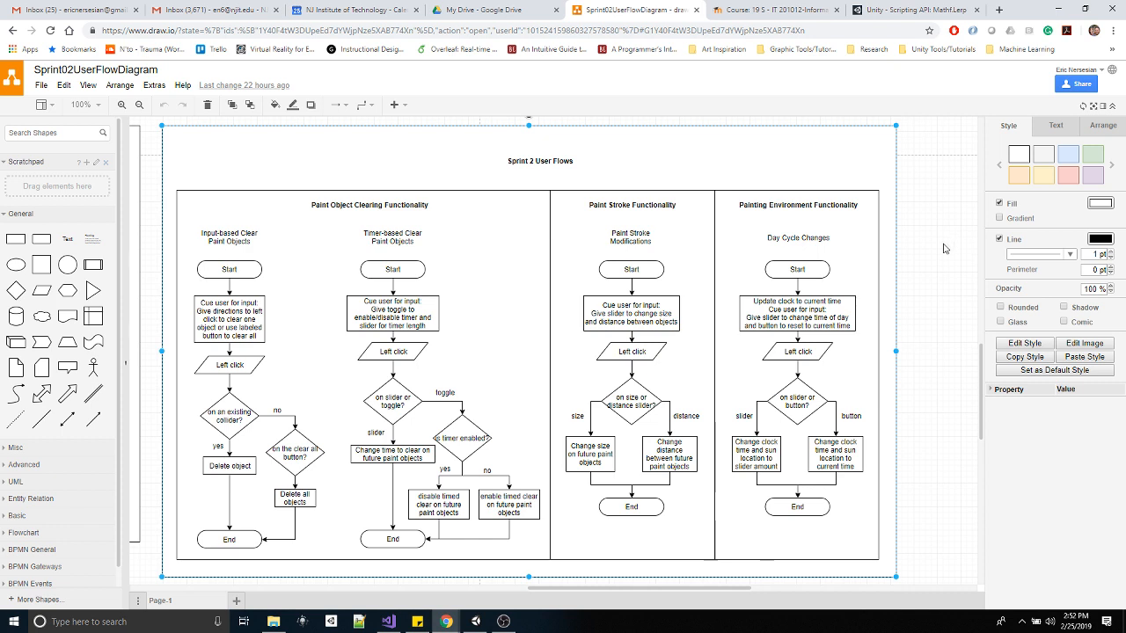
{"action": "left_click", "coordinate": [477, 622]}
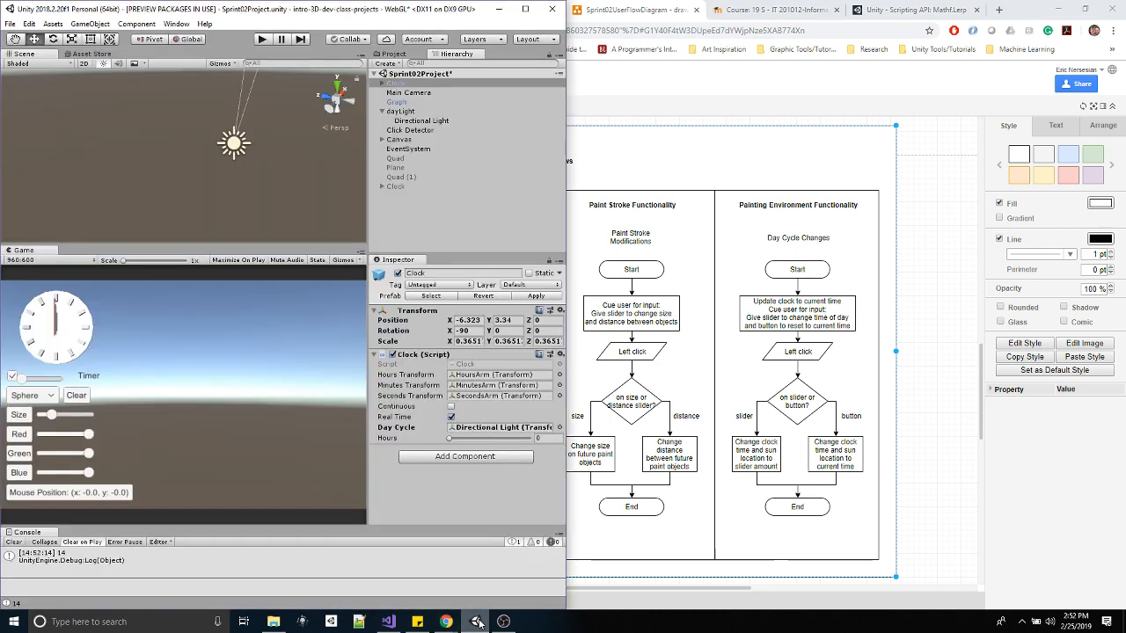
{"action": "mouse_move", "coordinate": [445, 621]}
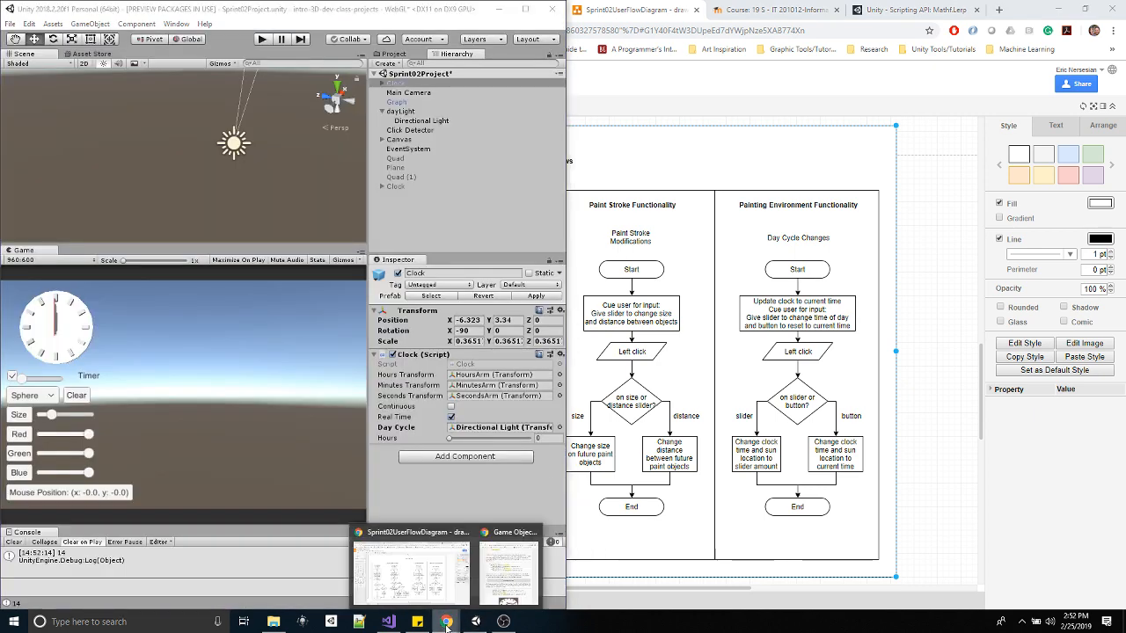
{"action": "left_click", "coordinate": [507, 573]}
{"action": "scroll", "coordinate": [1040, 408], "scroll_direction": "up", "scroll_amount": 20}
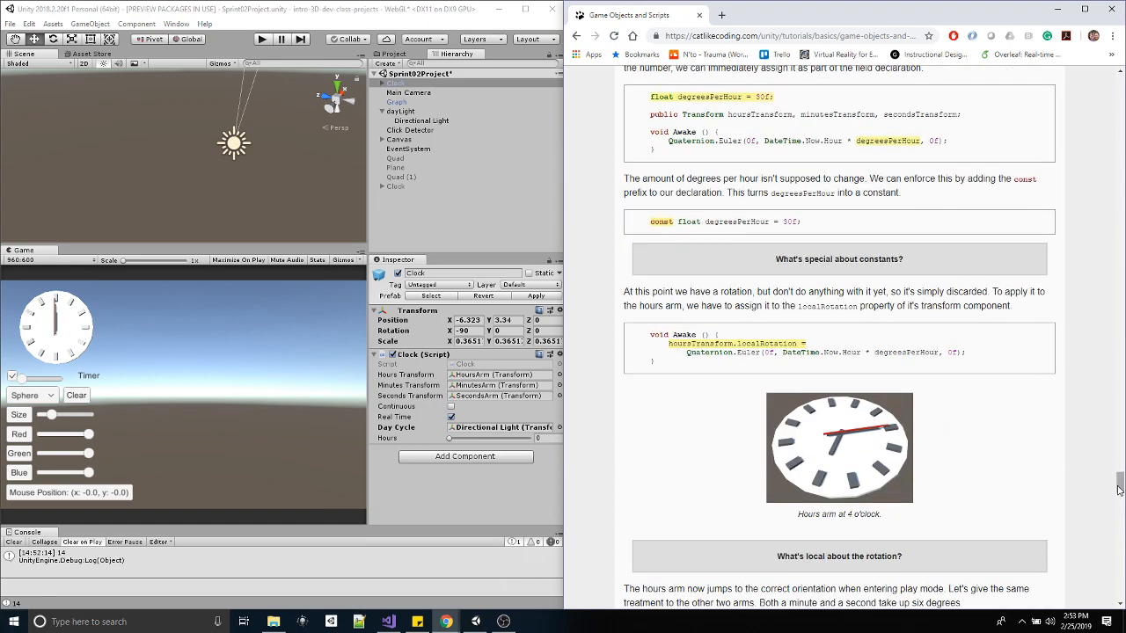
{"action": "left_click_drag", "start_coordinate": [1119, 482], "coordinate": [1120, 80]}
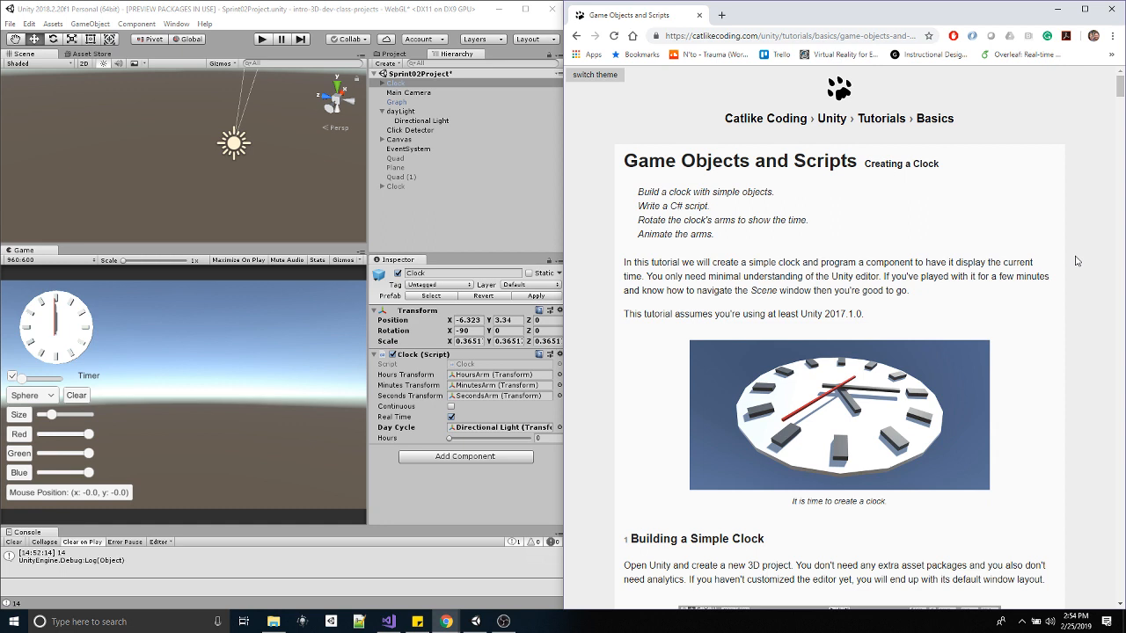
- Switch to the Moodle course page in Chrome and find the Sprint 2 Project Deliverables entry
{"action": "left_click", "coordinate": [445, 621]}
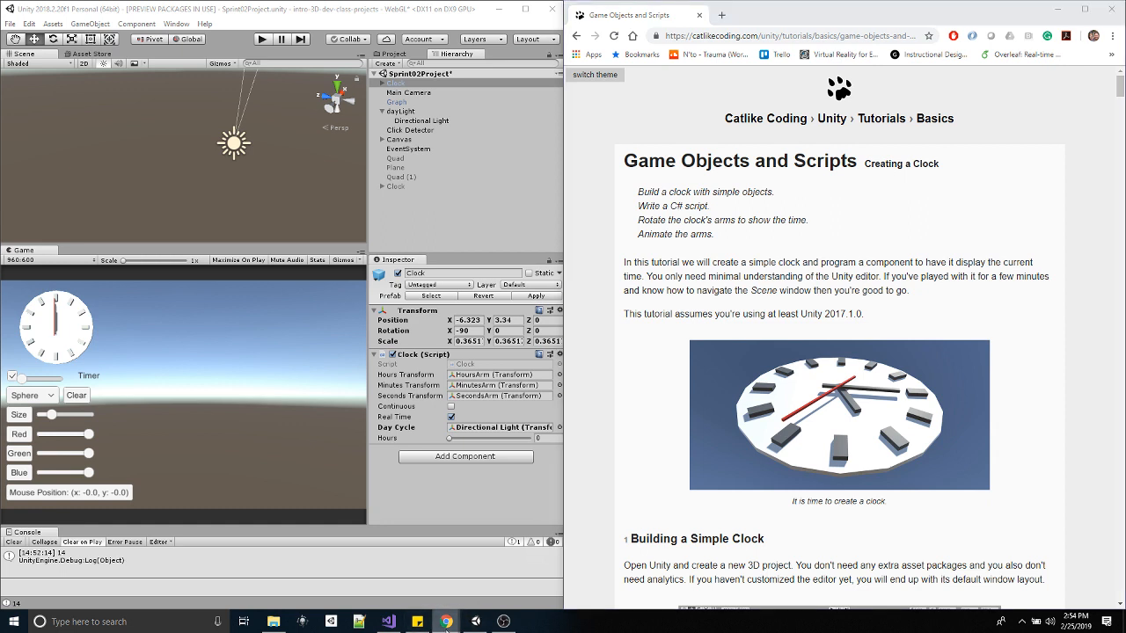
{"action": "left_click", "coordinate": [442, 602]}
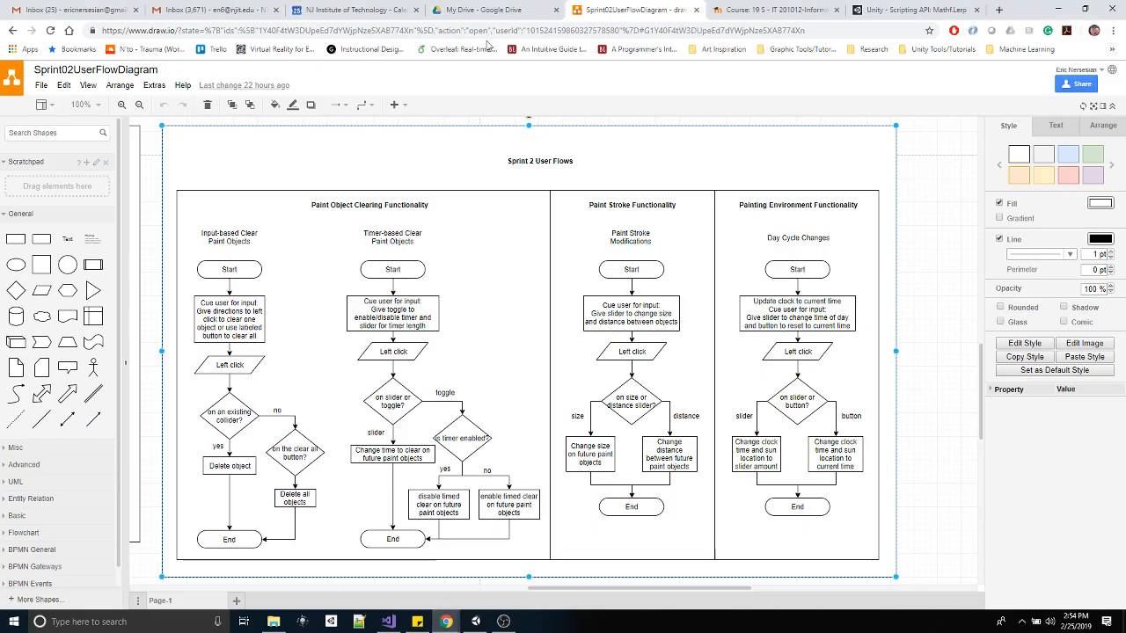
{"action": "left_click", "coordinate": [756, 11]}
{"action": "scroll", "coordinate": [427, 314], "scroll_direction": "down", "scroll_amount": 2}
{"action": "scroll", "coordinate": [427, 327], "scroll_direction": "up", "scroll_amount": 1}
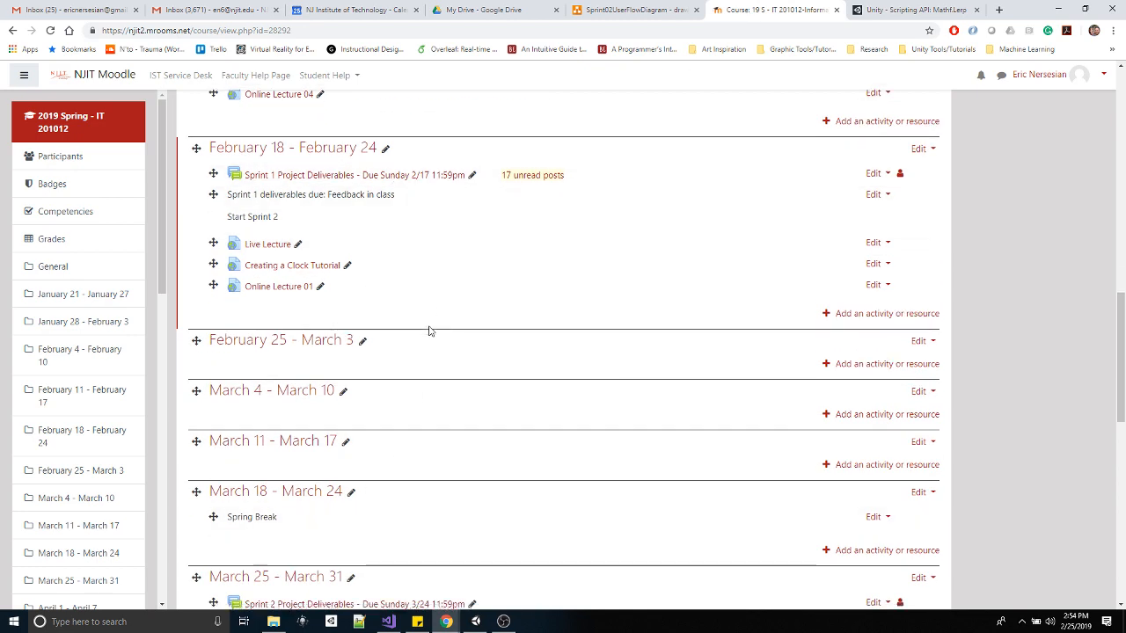
{"action": "scroll", "coordinate": [295, 488], "scroll_direction": "down", "scroll_amount": 1}
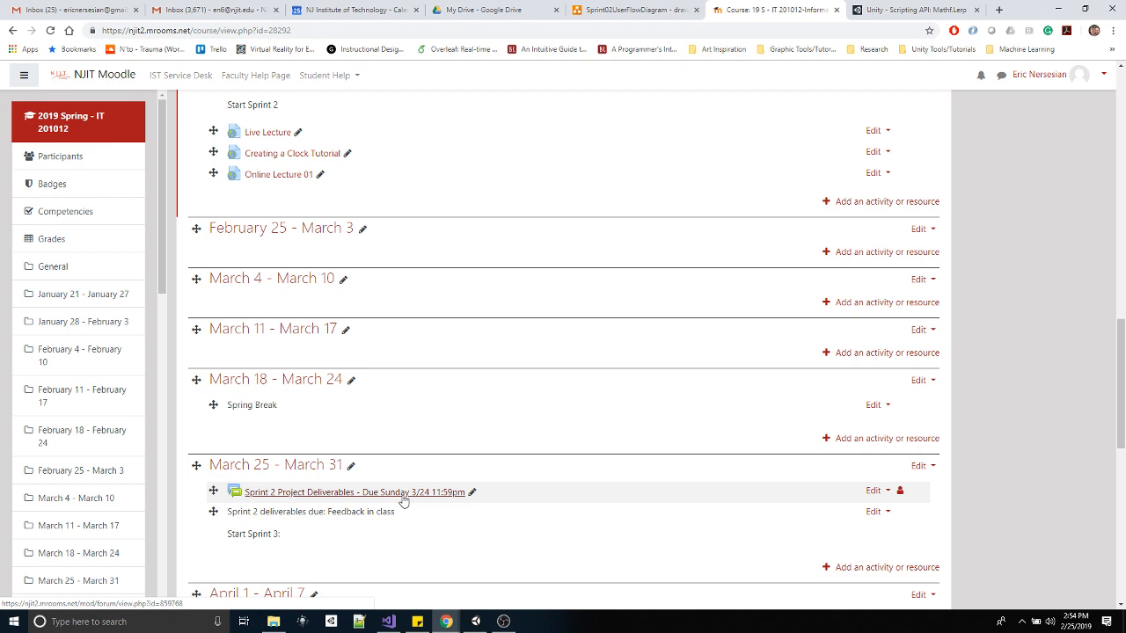
- Switch back to Unity and bring up the Catlike Coding clock tutorial beside it
{"action": "left_click", "coordinate": [474, 622]}
{"action": "left_click", "coordinate": [391, 624]}
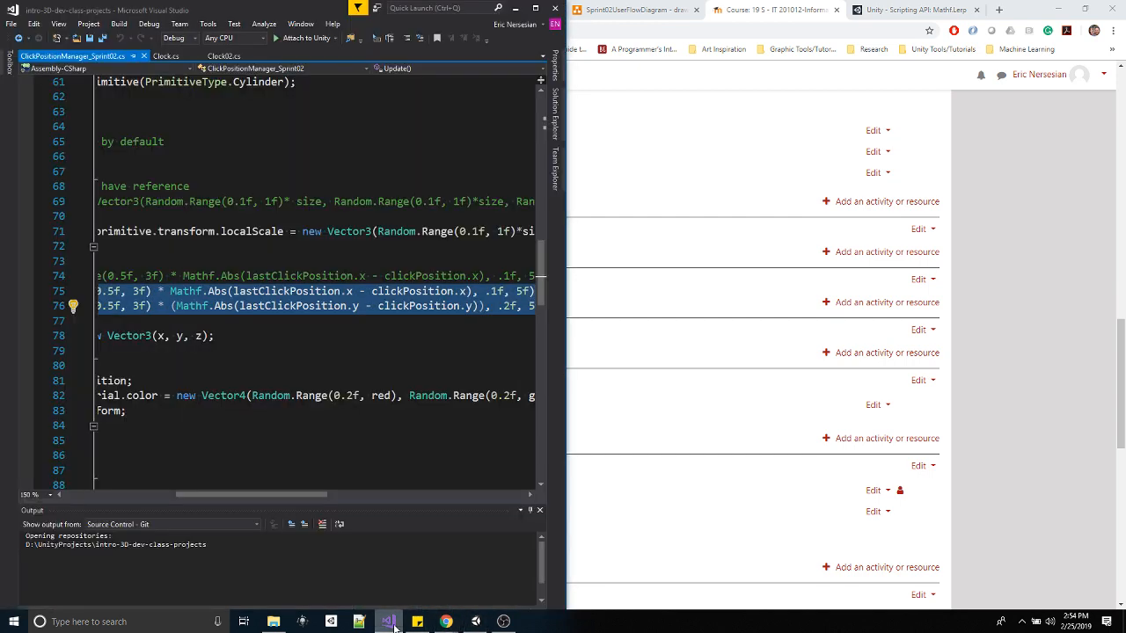
{"action": "left_click", "coordinate": [474, 622]}
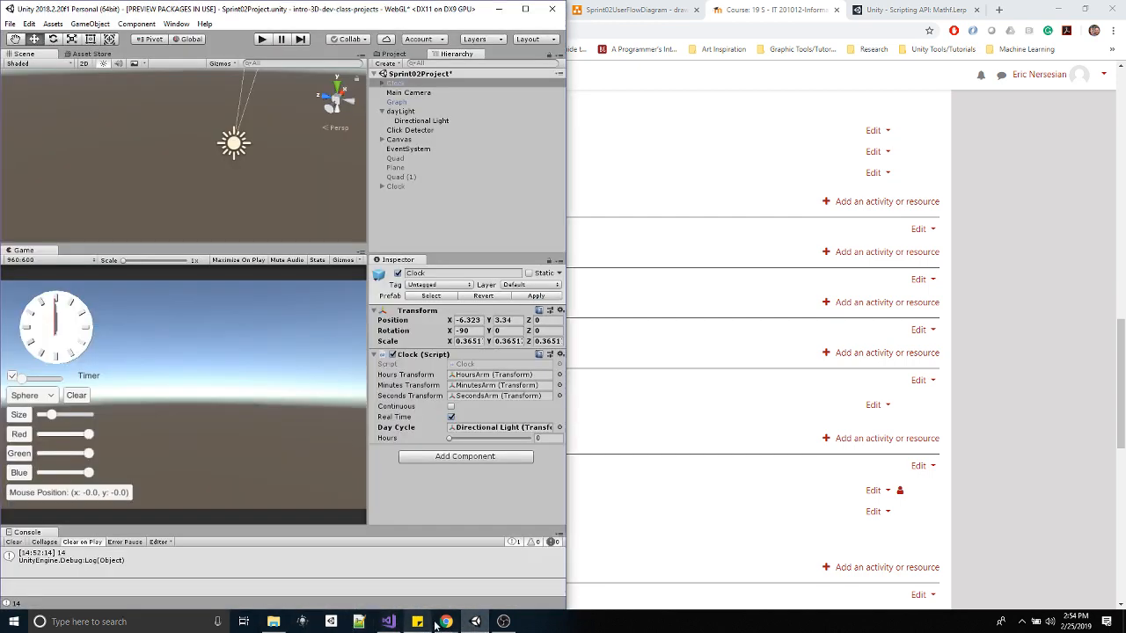
{"action": "mouse_move", "coordinate": [437, 623]}
{"action": "left_click", "coordinate": [508, 567]}
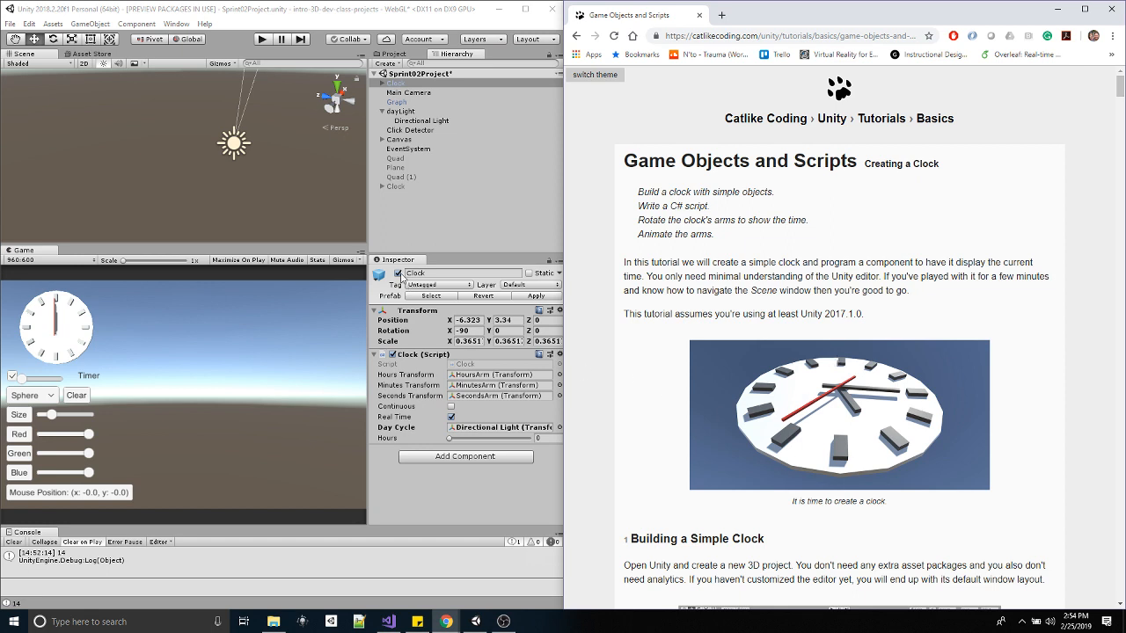
- Deactivate the first Clock object and delete the inactive second Clock at the end of the hierarchy
{"action": "left_click", "coordinate": [399, 273]}
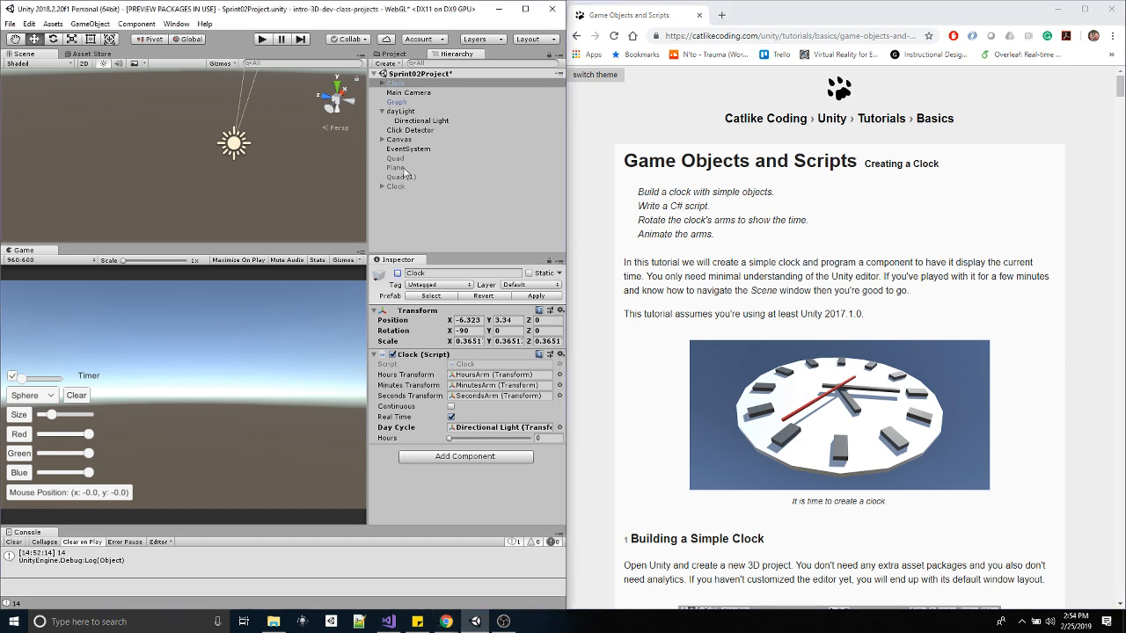
{"action": "left_click", "coordinate": [395, 187]}
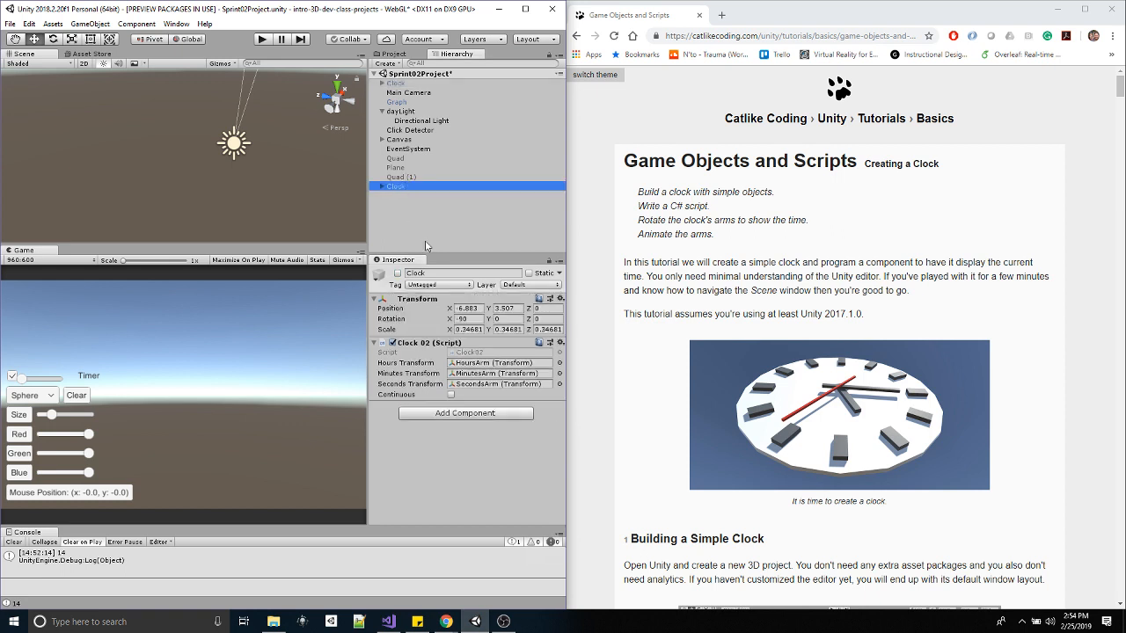
{"action": "key", "text": "Delete"}
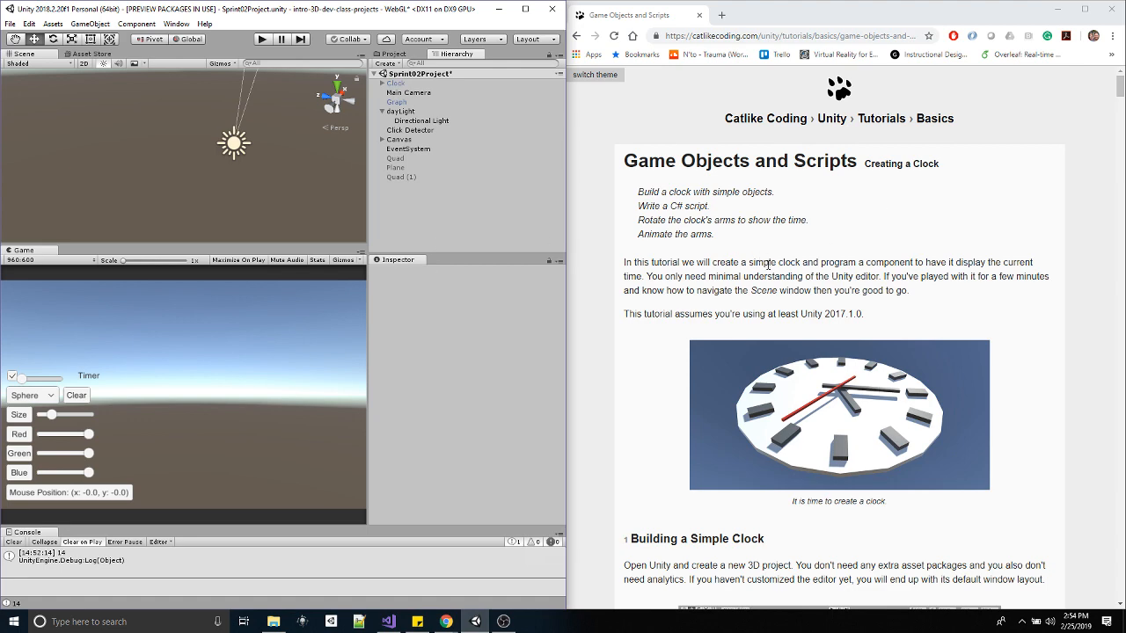
- Read the tutorial's passage on window layouts and examine Unity's general windows and layout presets
{"action": "scroll", "coordinate": [770, 266], "scroll_direction": "down", "scroll_amount": 3}
{"action": "scroll", "coordinate": [771, 264], "scroll_direction": "down", "scroll_amount": 4}
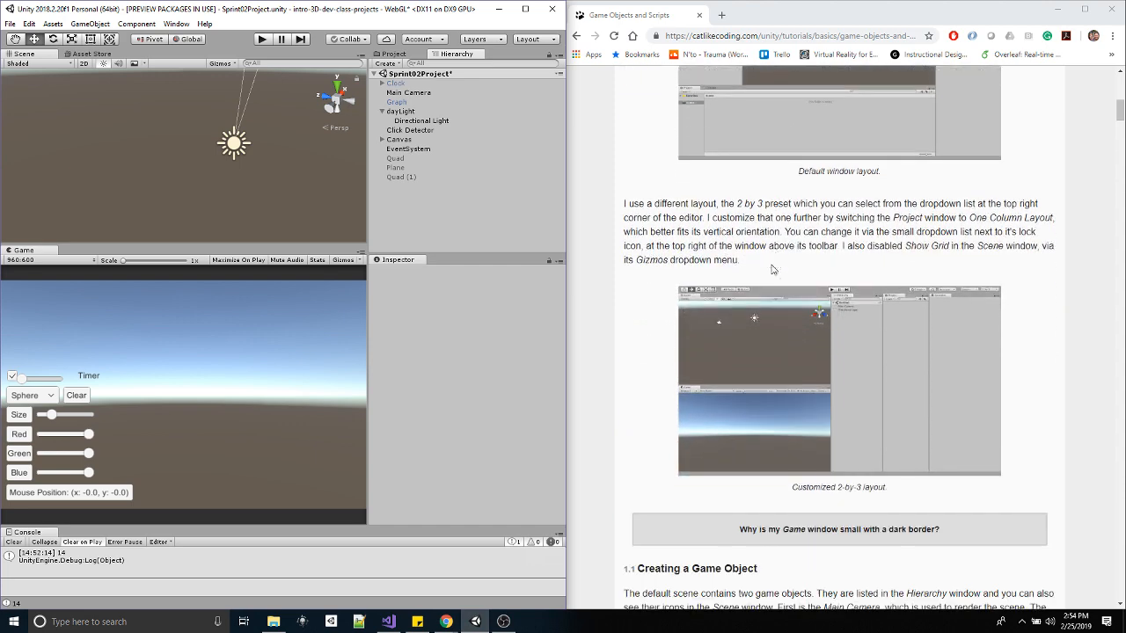
{"action": "scroll", "coordinate": [791, 352], "scroll_direction": "up", "scroll_amount": 1}
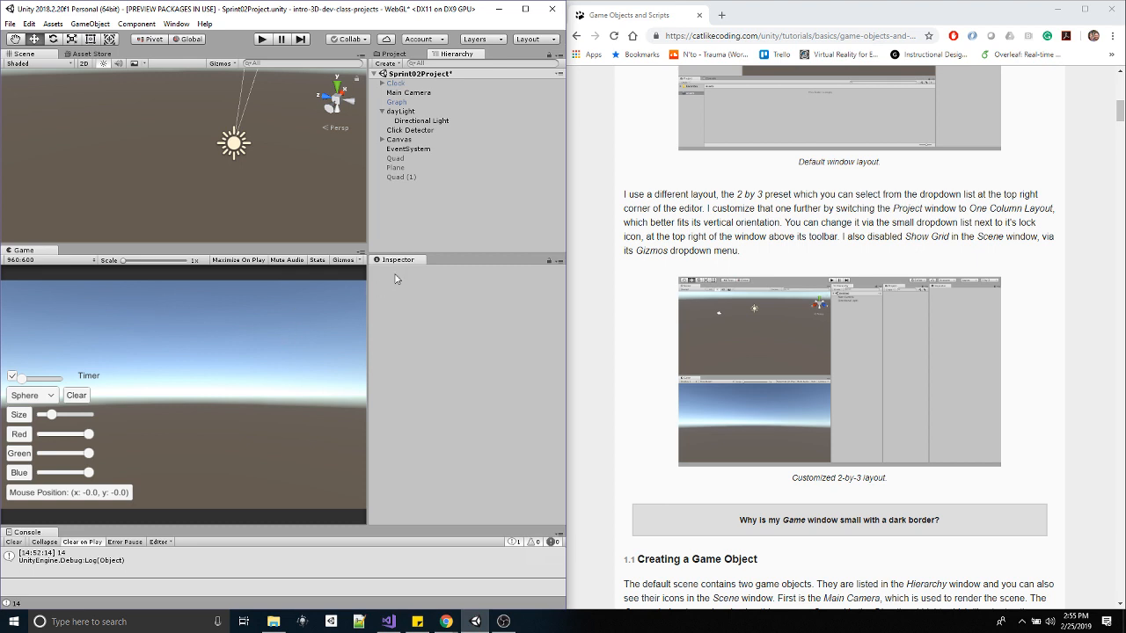
{"action": "left_click", "coordinate": [176, 24]}
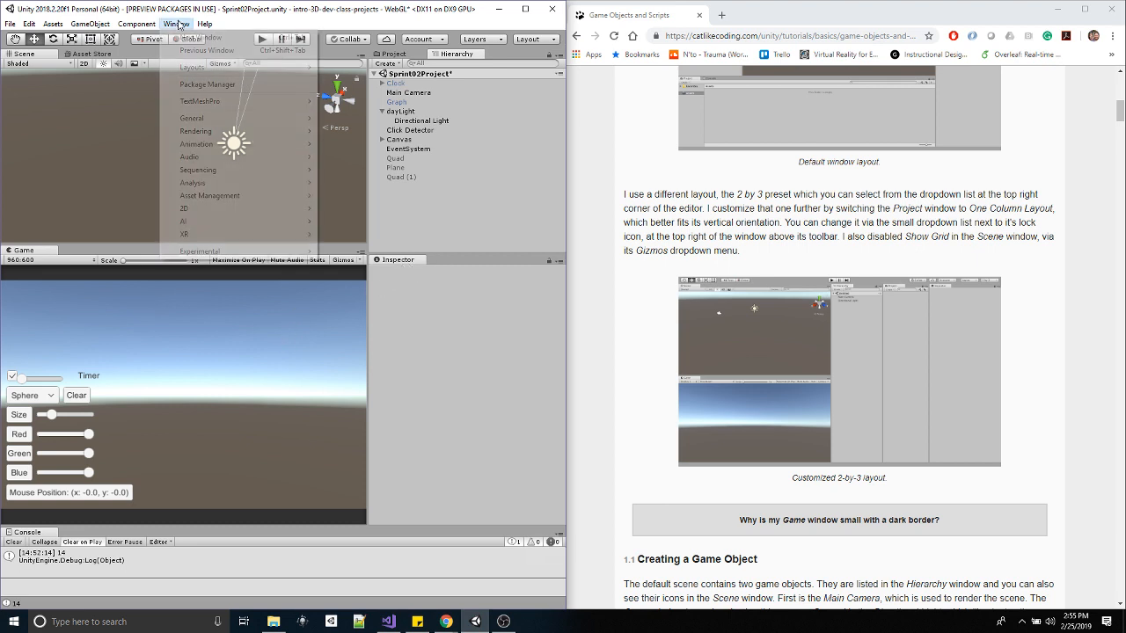
{"action": "mouse_move", "coordinate": [211, 123]}
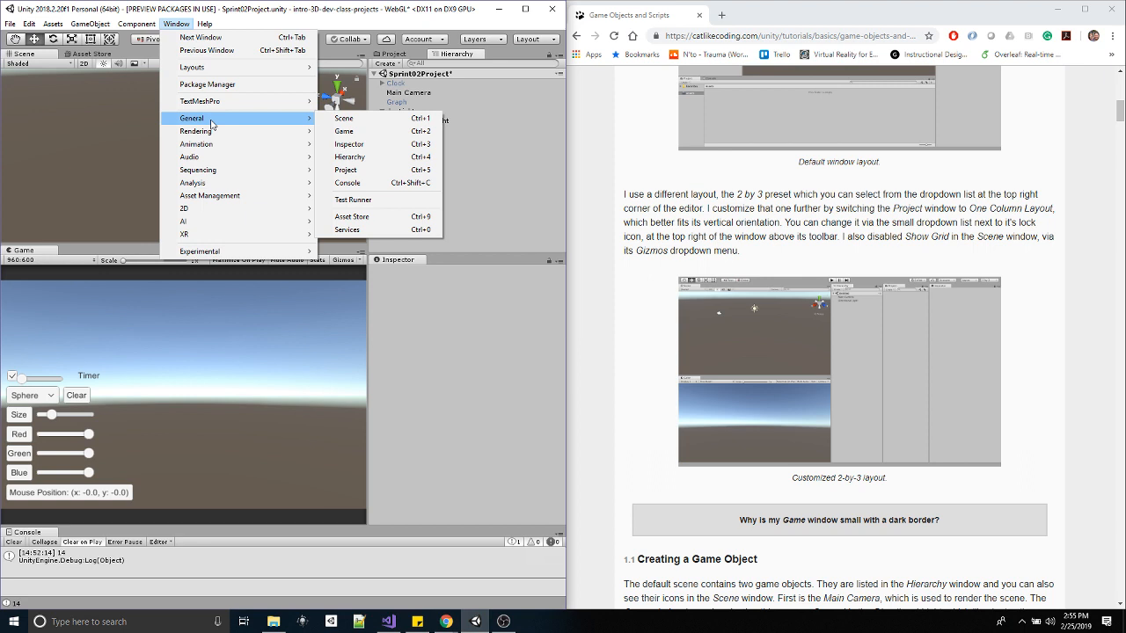
{"action": "mouse_move", "coordinate": [233, 69]}
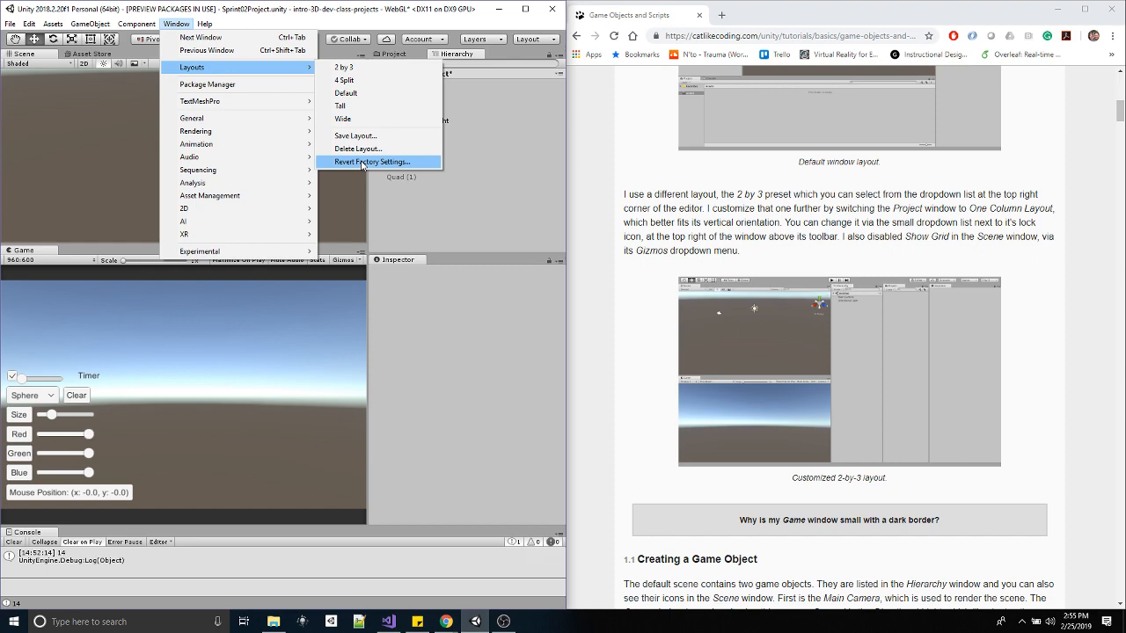
{"action": "left_click", "coordinate": [179, 24]}
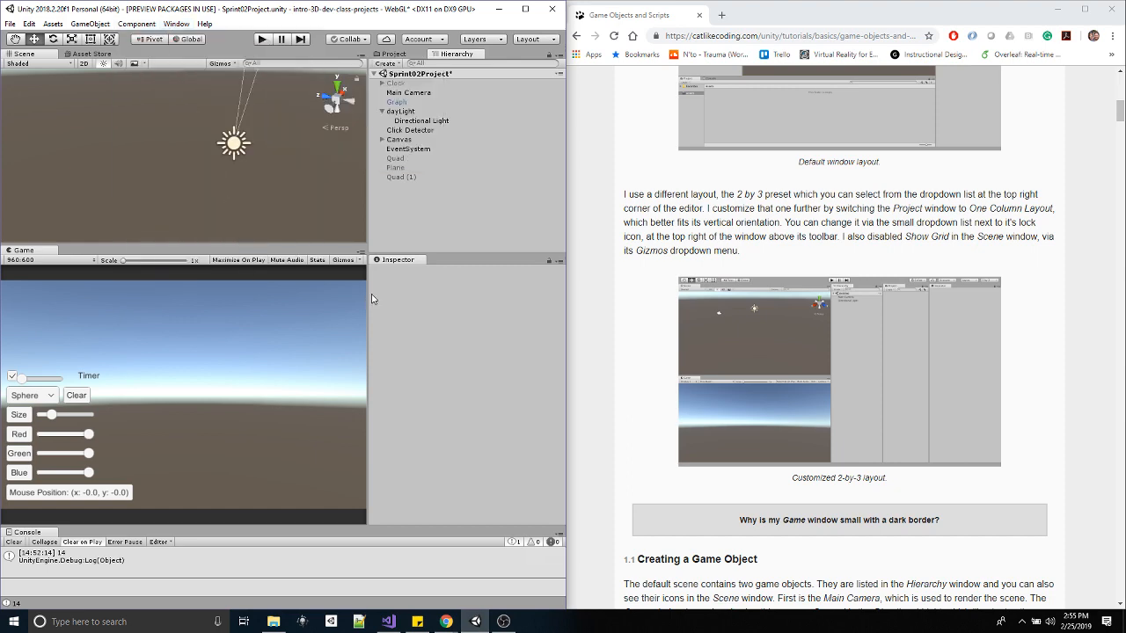
- Create a 3D sphere in the scene and reset its position to the origin
{"action": "scroll", "coordinate": [642, 426], "scroll_direction": "down", "scroll_amount": 5}
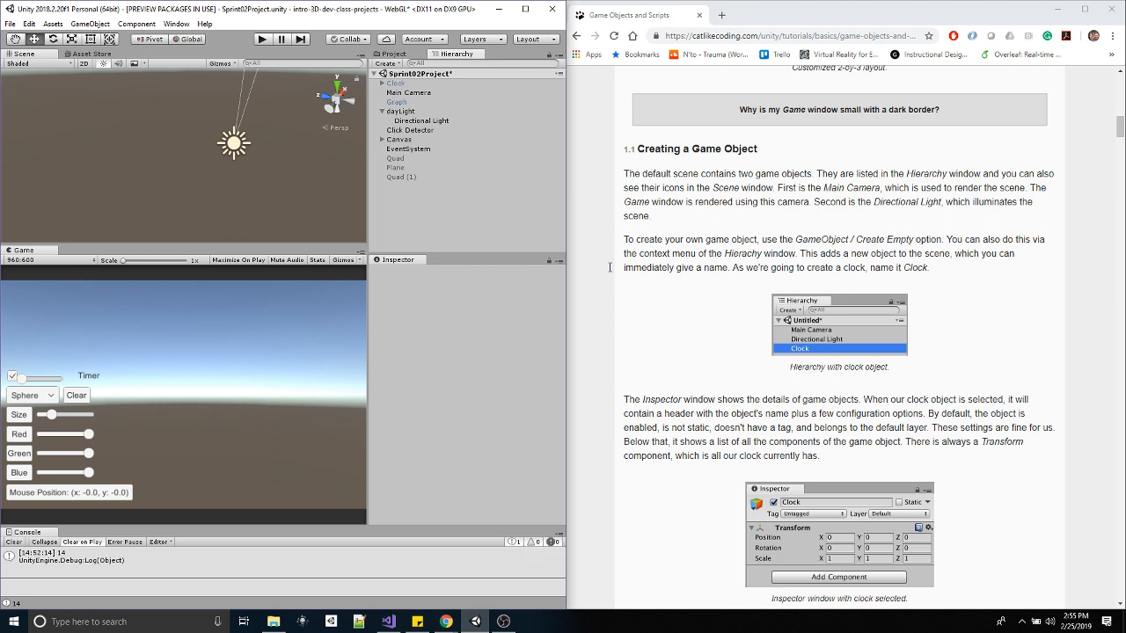
{"action": "left_click", "coordinate": [90, 24]}
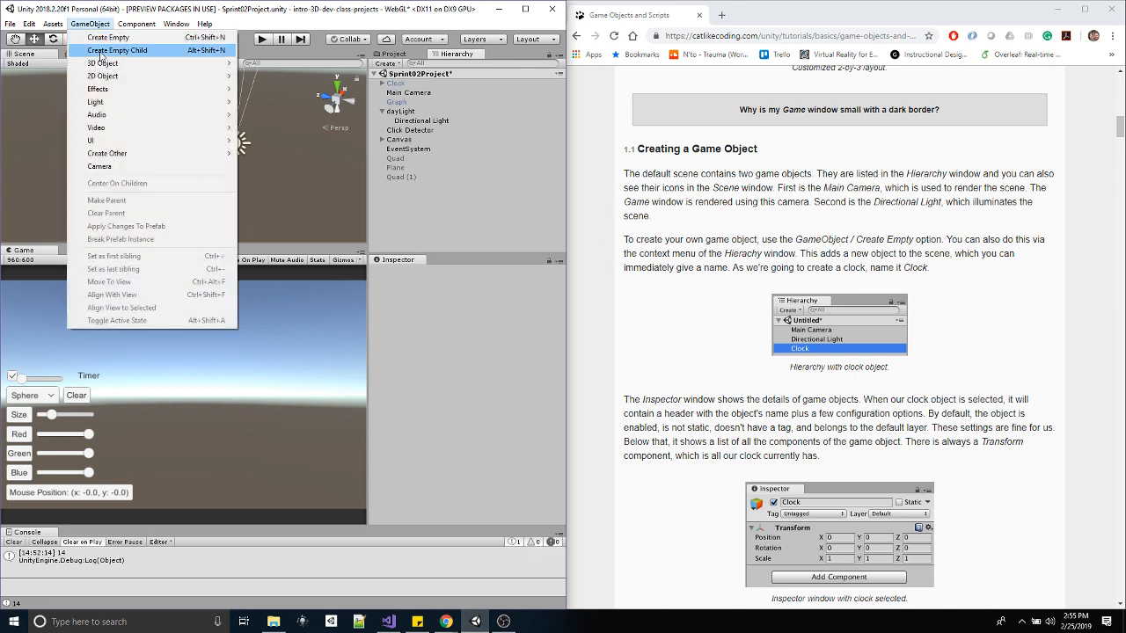
{"action": "mouse_move", "coordinate": [102, 63]}
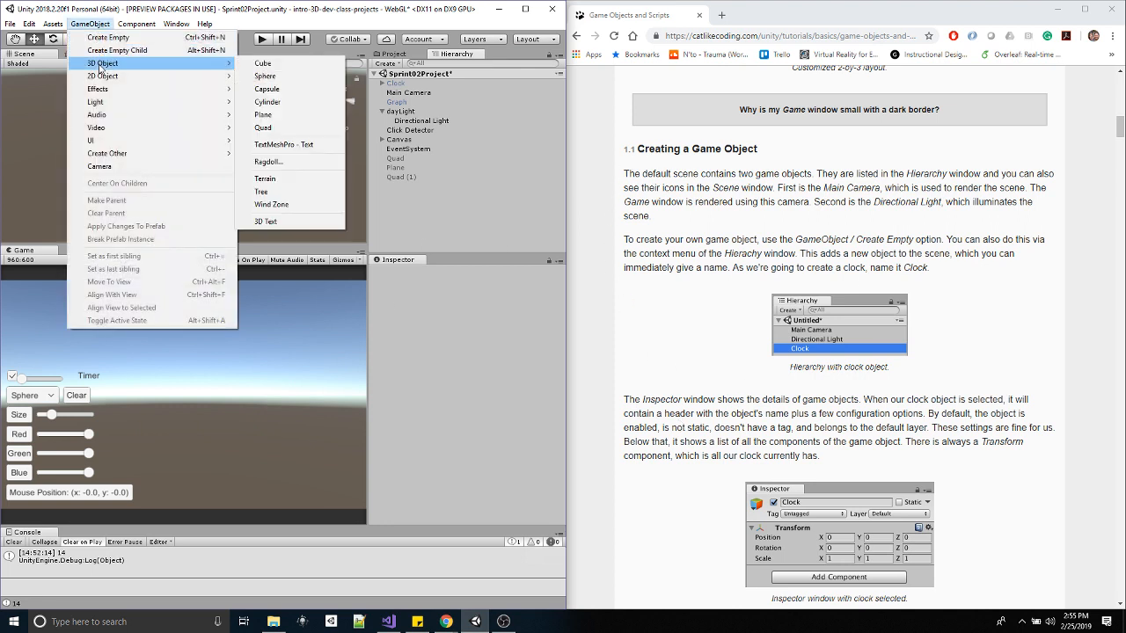
{"action": "left_click", "coordinate": [262, 77]}
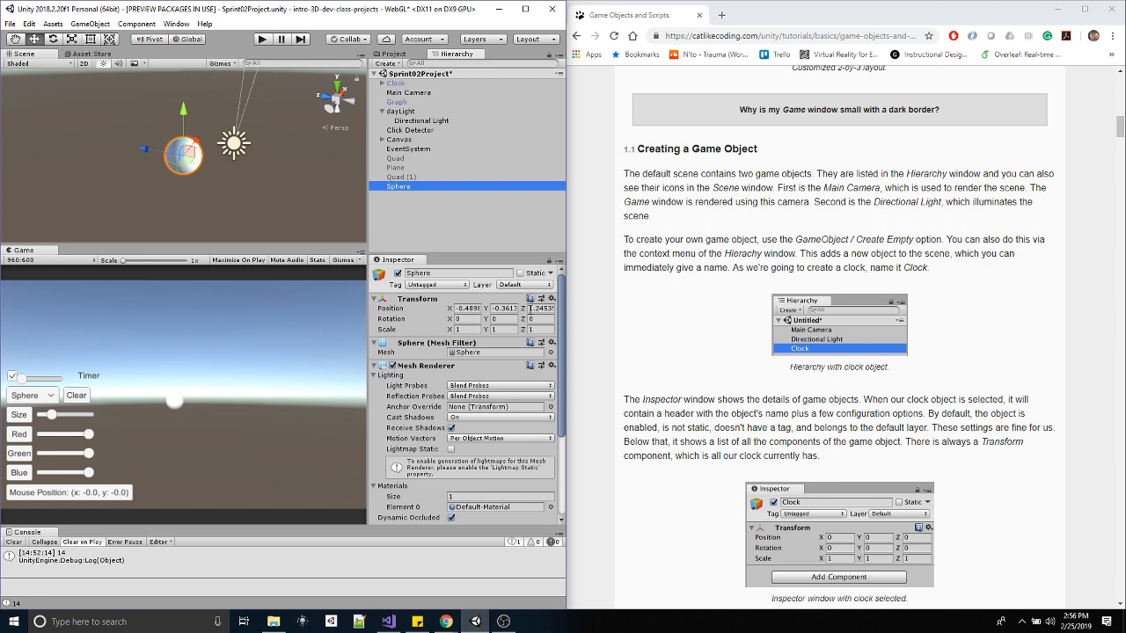
{"action": "left_click", "coordinate": [551, 299]}
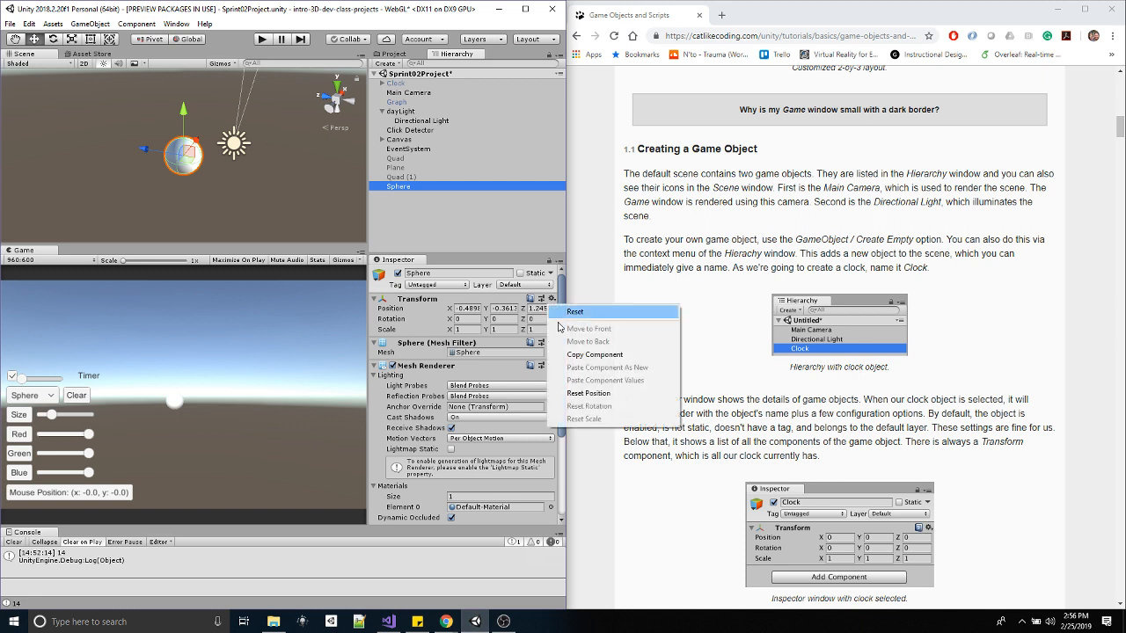
{"action": "left_click", "coordinate": [586, 394]}
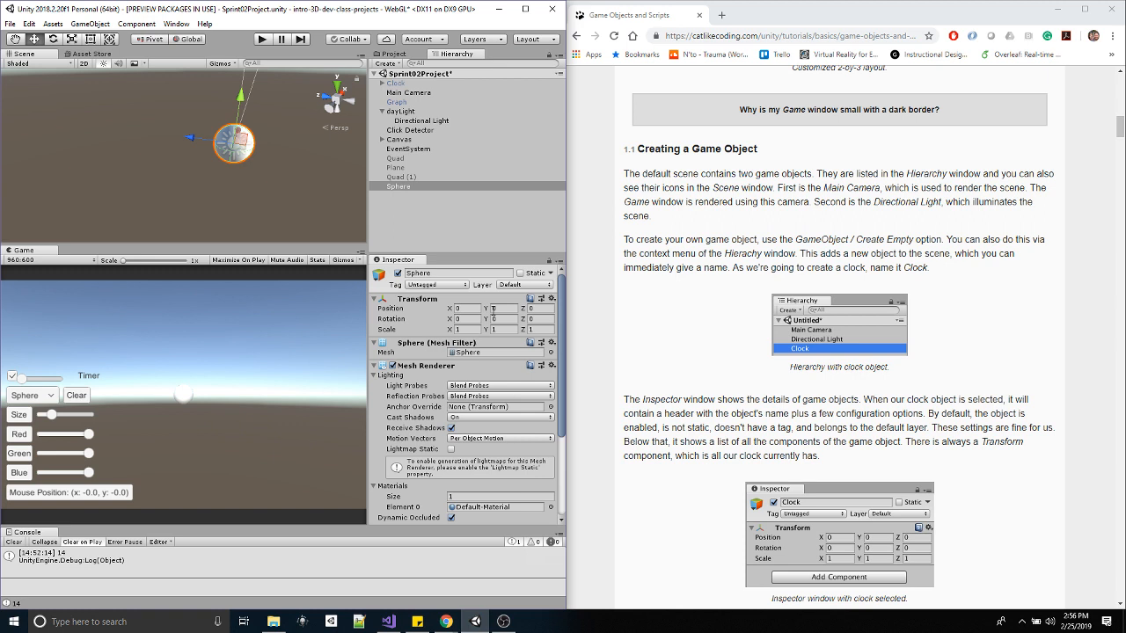
- Inspect the Main Camera's Z position in its transform
{"action": "left_click", "coordinate": [420, 91]}
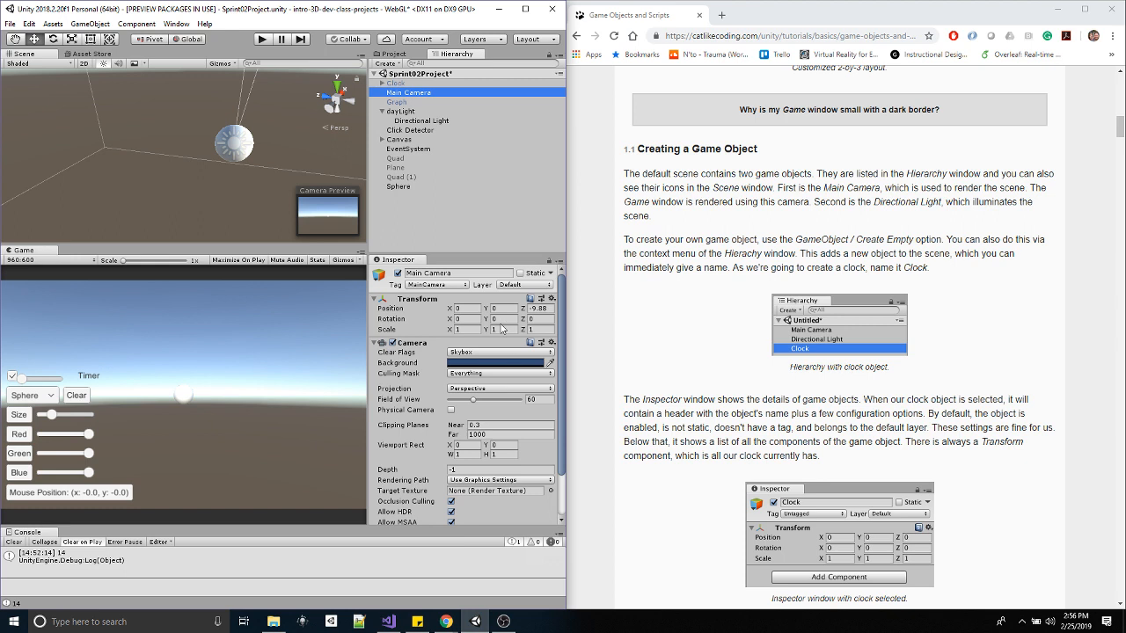
{"action": "left_click", "coordinate": [541, 309]}
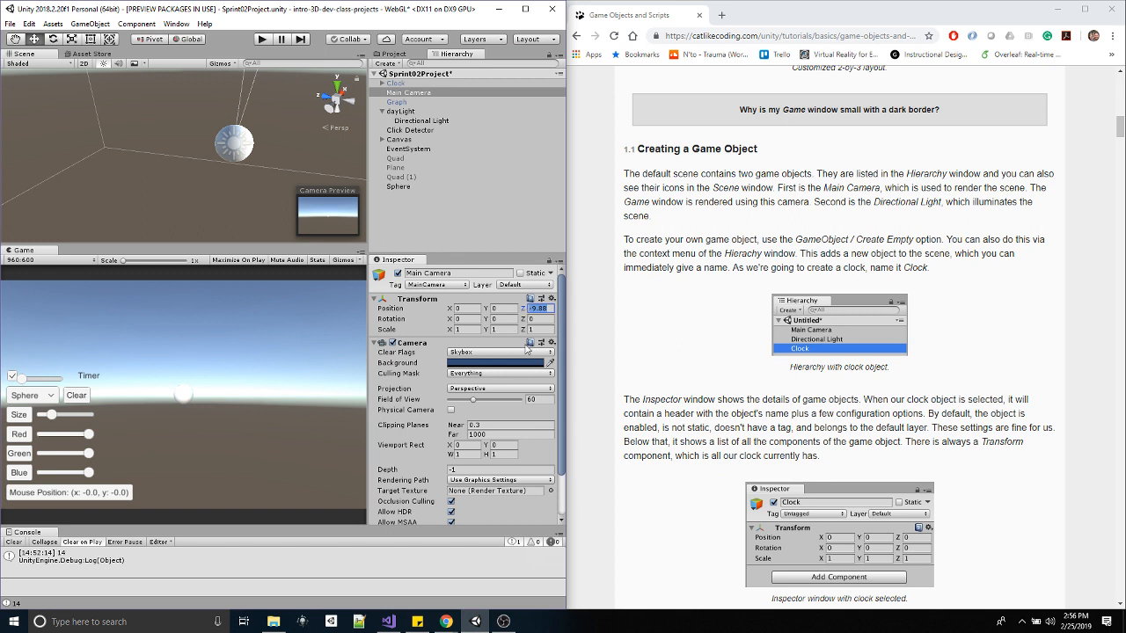
- Scale the sphere up uniformly to about 2.49 on all three axes
{"action": "left_click", "coordinate": [406, 188]}
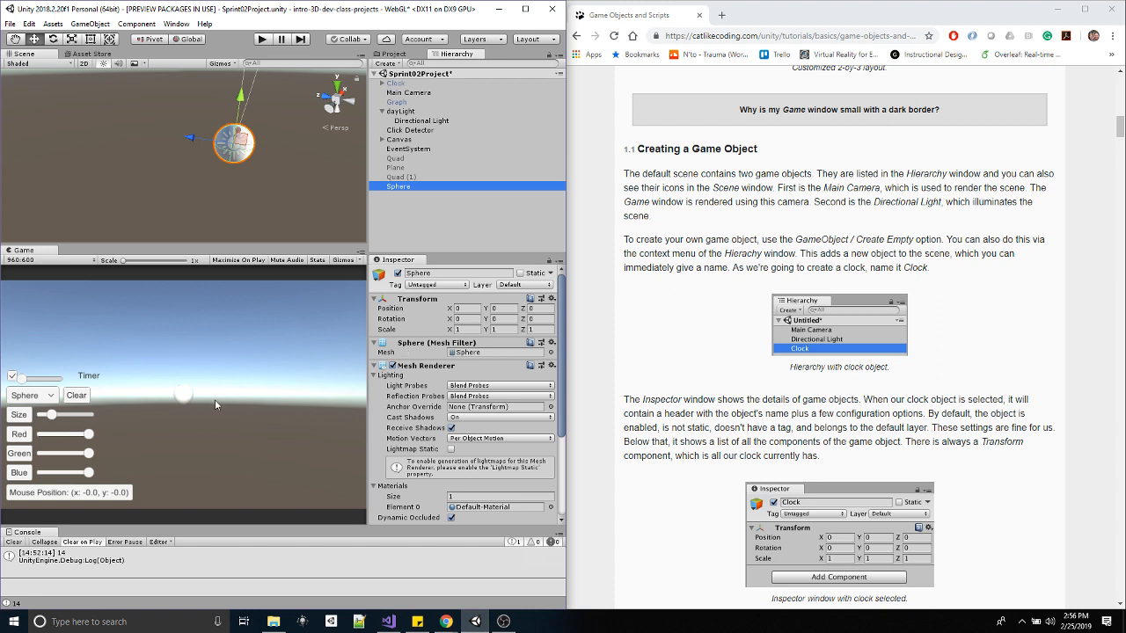
{"action": "key", "text": "r"}
{"action": "left_click", "coordinate": [234, 146]}
{"action": "left_click_drag", "start_coordinate": [234, 146], "coordinate": [283, 81]}
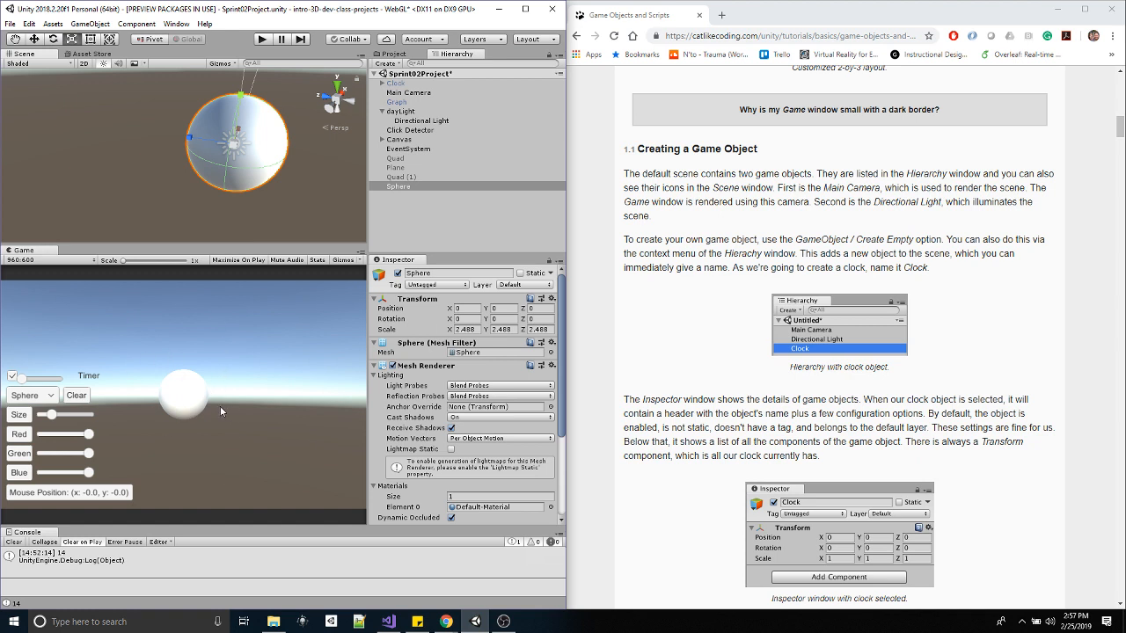
- Move the sphere along the X axis to a position of about 60.37
{"action": "left_click", "coordinate": [415, 93]}
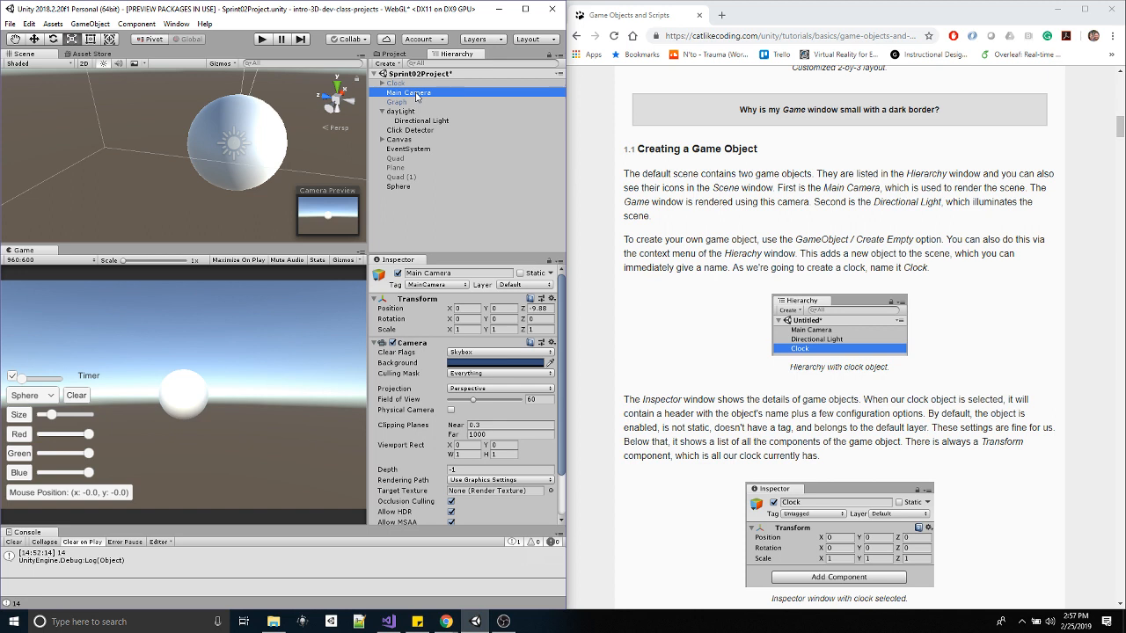
{"action": "left_click", "coordinate": [400, 187]}
{"action": "left_click_drag", "start_coordinate": [448, 308], "coordinate": [495, 301]}
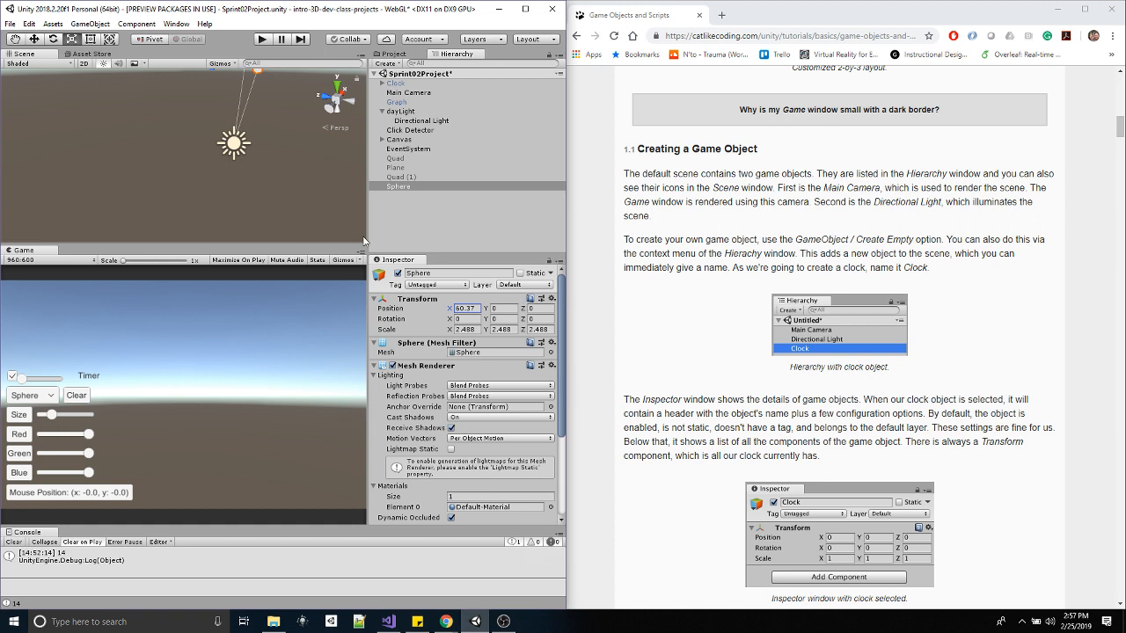
{"action": "left_click", "coordinate": [400, 187]}
{"action": "key", "text": "f"}
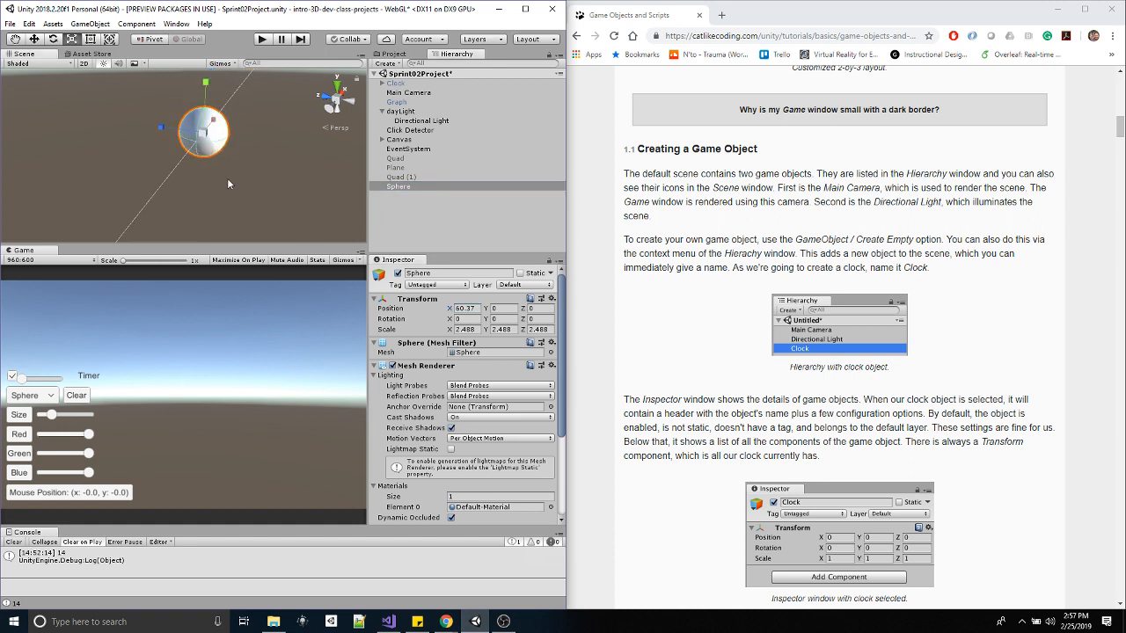
{"action": "left_click_drag", "start_coordinate": [218, 189], "coordinate": [272, 153], "text": "alt"}
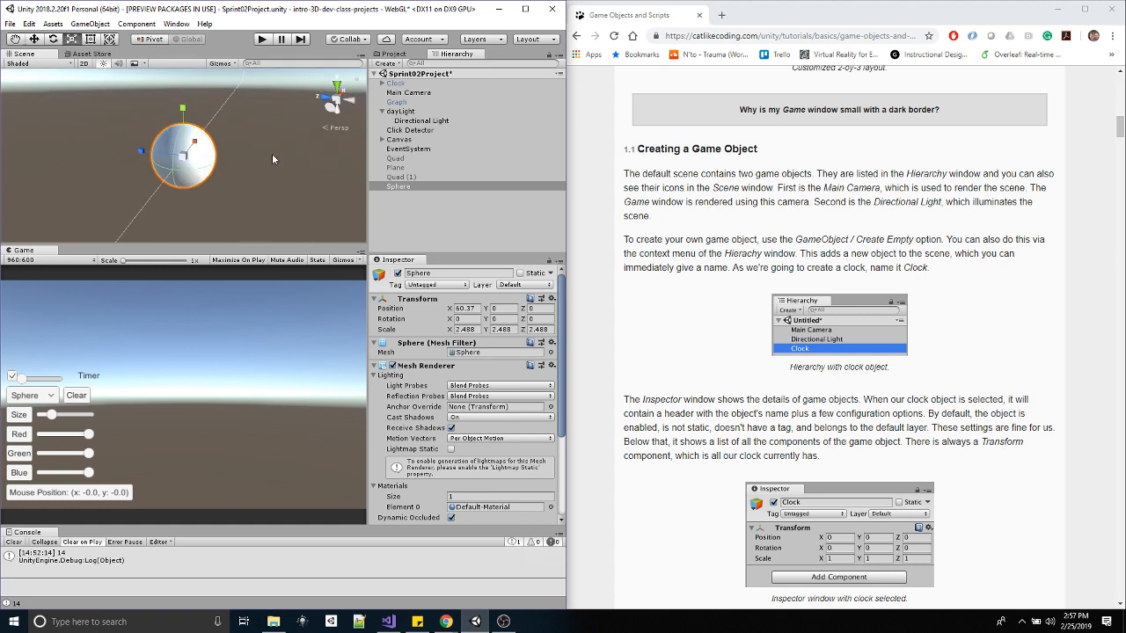
- Examine the Main Camera's placement in the scene from several angles and inspect the Canvas settings
{"action": "left_click", "coordinate": [418, 92]}
{"action": "key", "text": "f"}
{"action": "mouse_move", "coordinate": [203, 193]}
{"action": "left_mouse_down", "text": "alt"}
{"action": "mouse_move", "coordinate": [170, 204]}
{"action": "mouse_move", "coordinate": [195, 175]}
{"action": "mouse_move", "coordinate": [229, 187]}
{"action": "mouse_move", "coordinate": [197, 184]}
{"action": "left_mouse_up", "text": "alt"}
{"action": "key", "text": "w"}
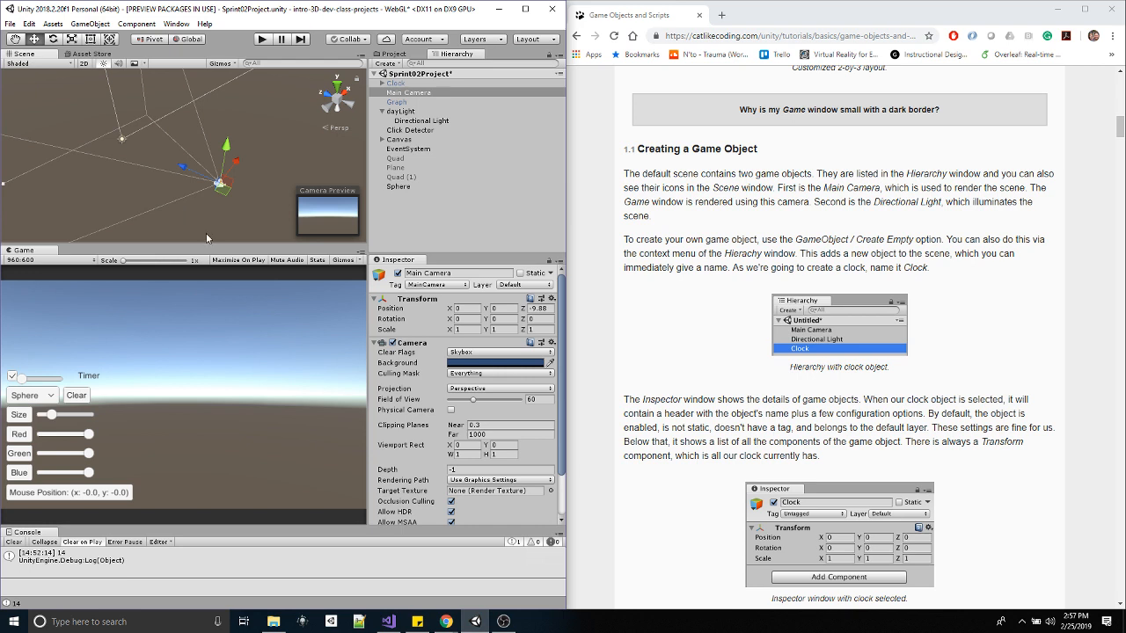
{"action": "left_click_drag", "start_coordinate": [245, 178], "coordinate": [245, 138], "text": "alt"}
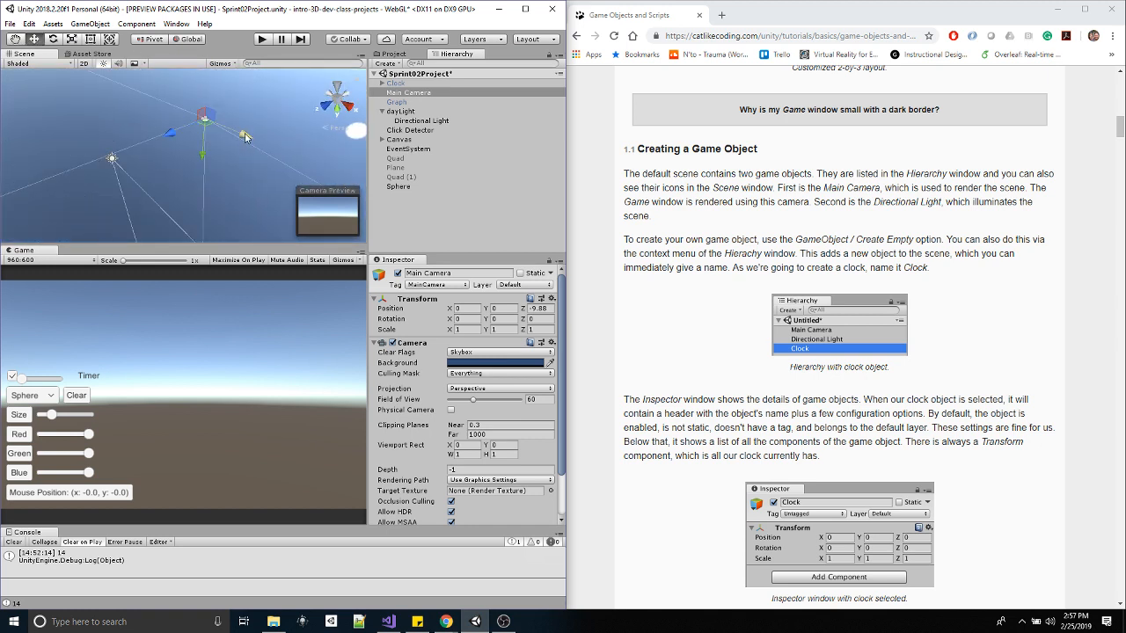
{"action": "key", "text": "f"}
{"action": "left_click_drag", "start_coordinate": [208, 185], "coordinate": [197, 132], "text": "alt"}
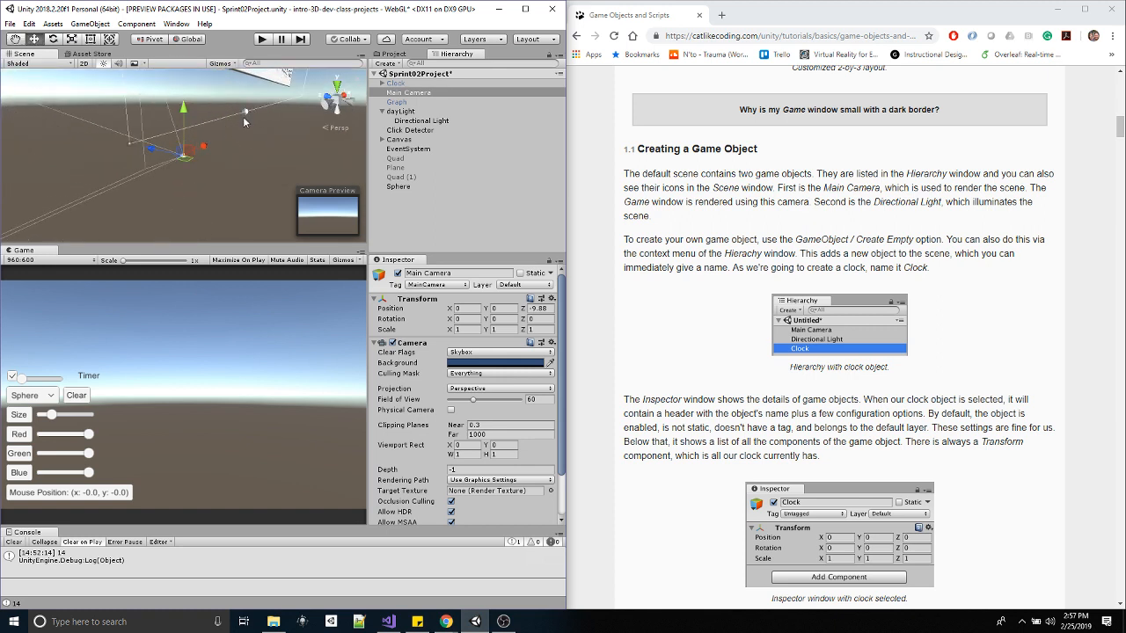
{"action": "mouse_move", "coordinate": [236, 128]}
{"action": "left_mouse_down", "text": "alt"}
{"action": "mouse_move", "coordinate": [228, 120]}
{"action": "mouse_move", "coordinate": [239, 124]}
{"action": "left_mouse_up", "text": "alt"}
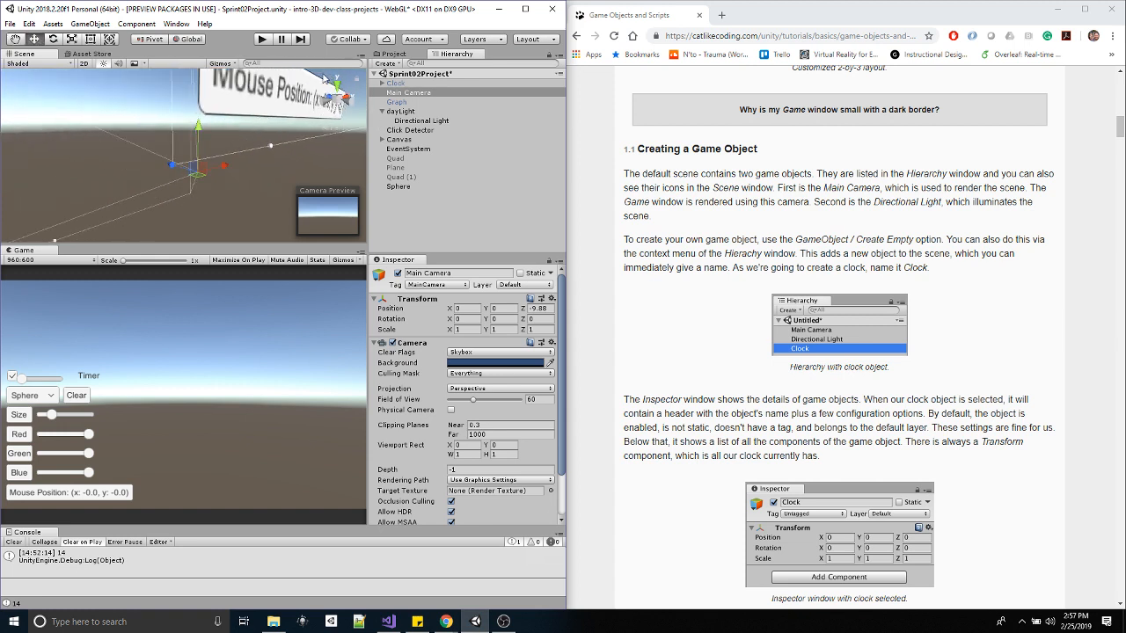
{"action": "left_click", "coordinate": [398, 140]}
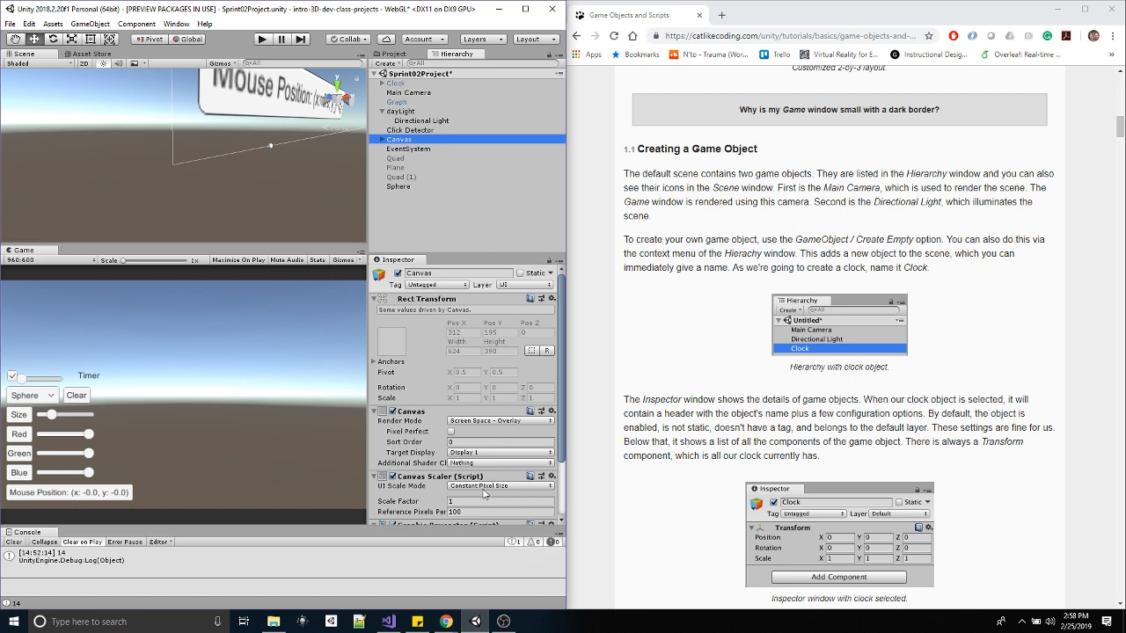
- Reset the sphere's position to the origin and move it along the X axis to about 80.2
{"action": "left_click", "coordinate": [399, 188]}
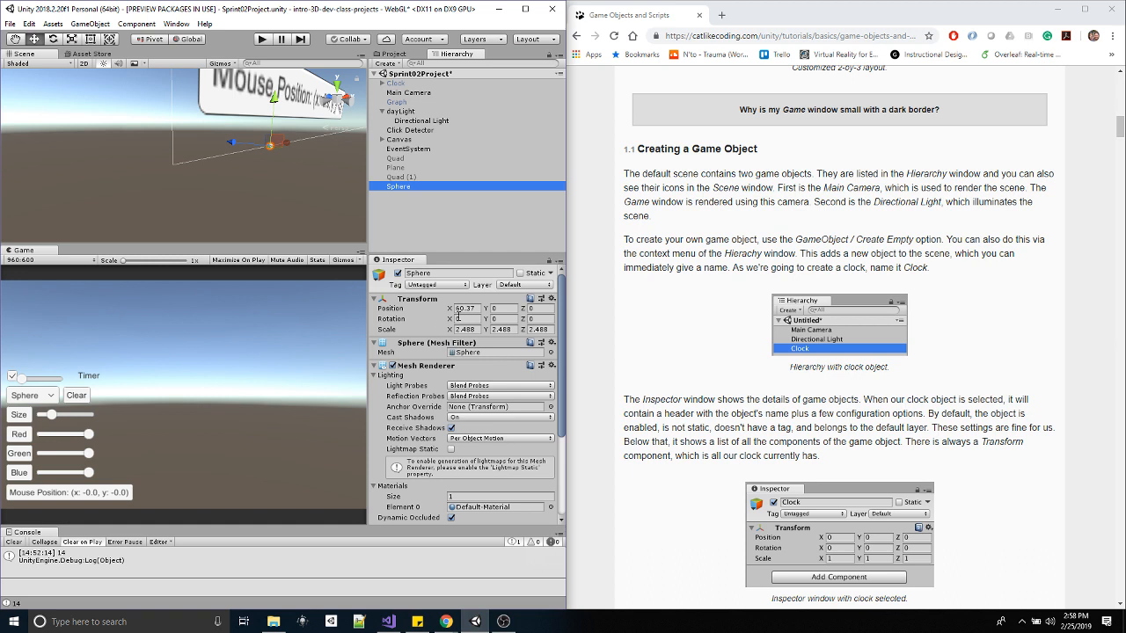
{"action": "left_click", "coordinate": [551, 299]}
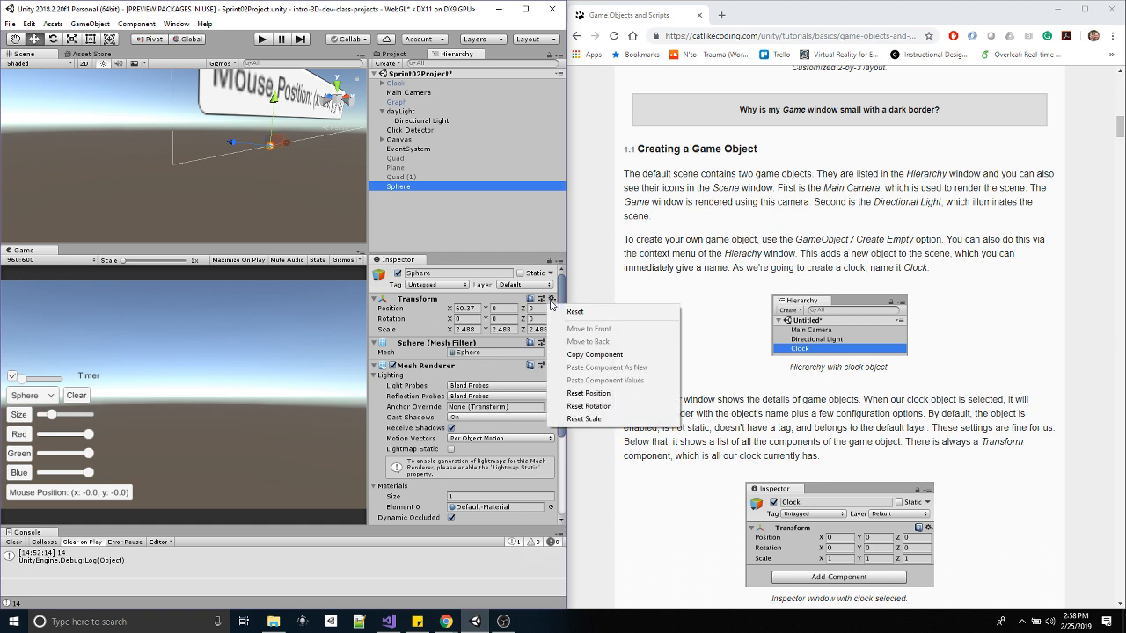
{"action": "left_click", "coordinate": [588, 393]}
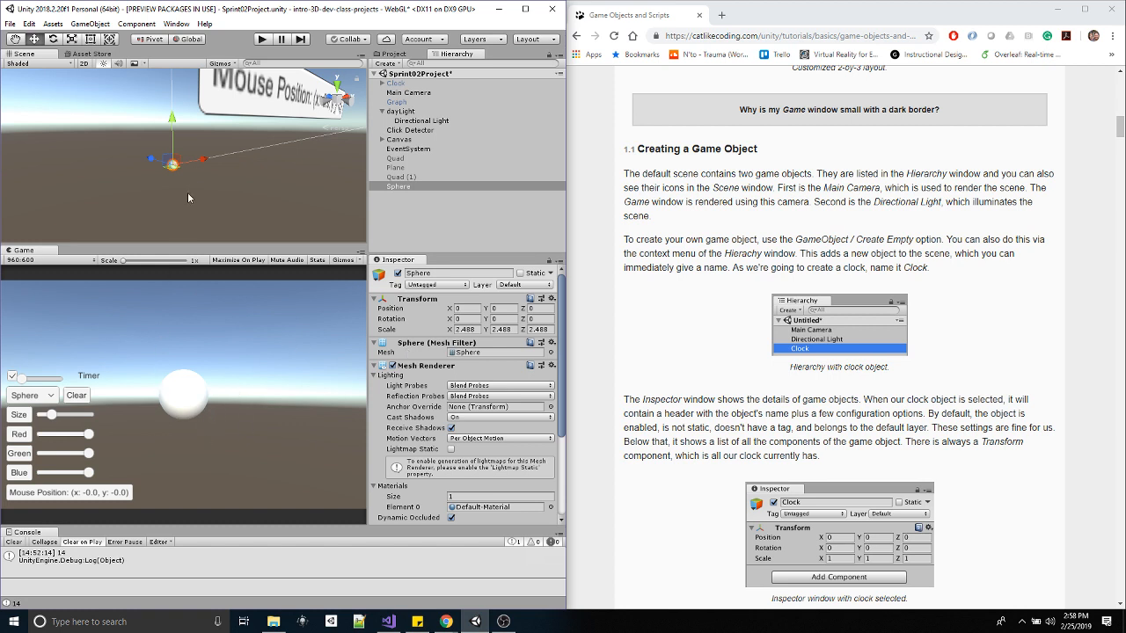
{"action": "left_click_drag", "start_coordinate": [201, 158], "coordinate": [387, 140]}
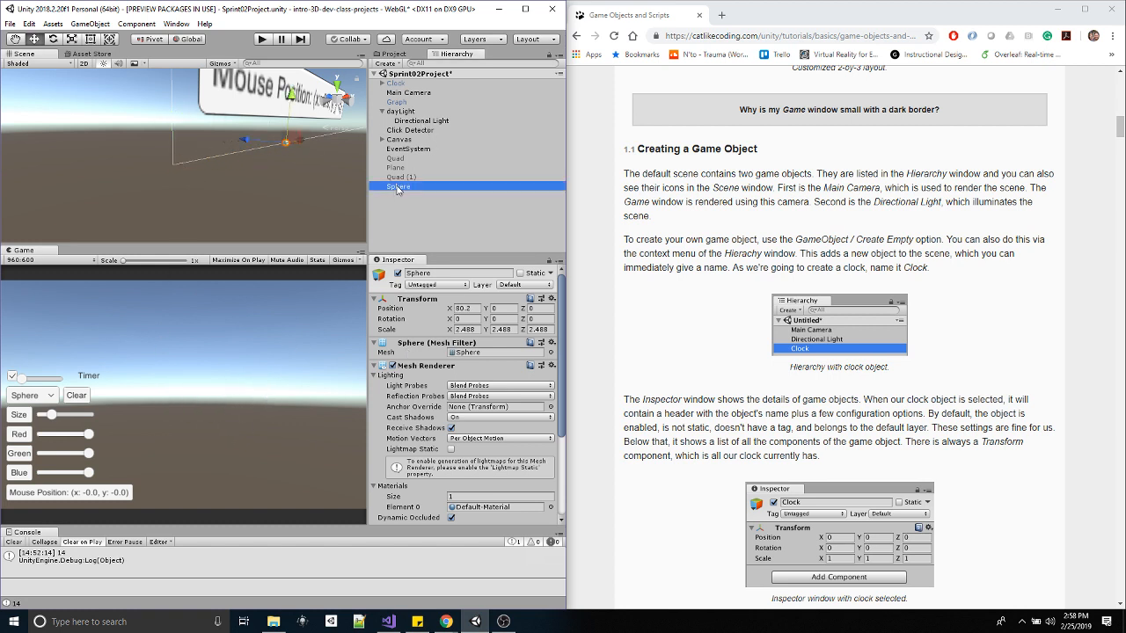
- Make the sphere a child of the Main Camera and set its local X and Z positions to 0
{"action": "left_click_drag", "start_coordinate": [398, 188], "coordinate": [408, 95]}
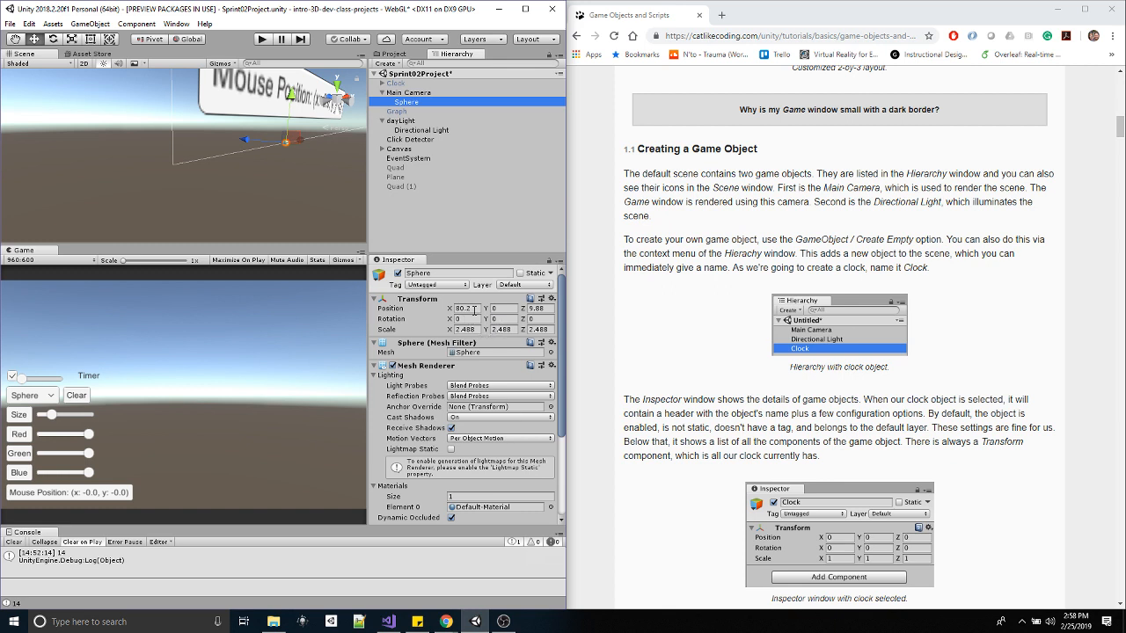
{"action": "left_click", "coordinate": [478, 308]}
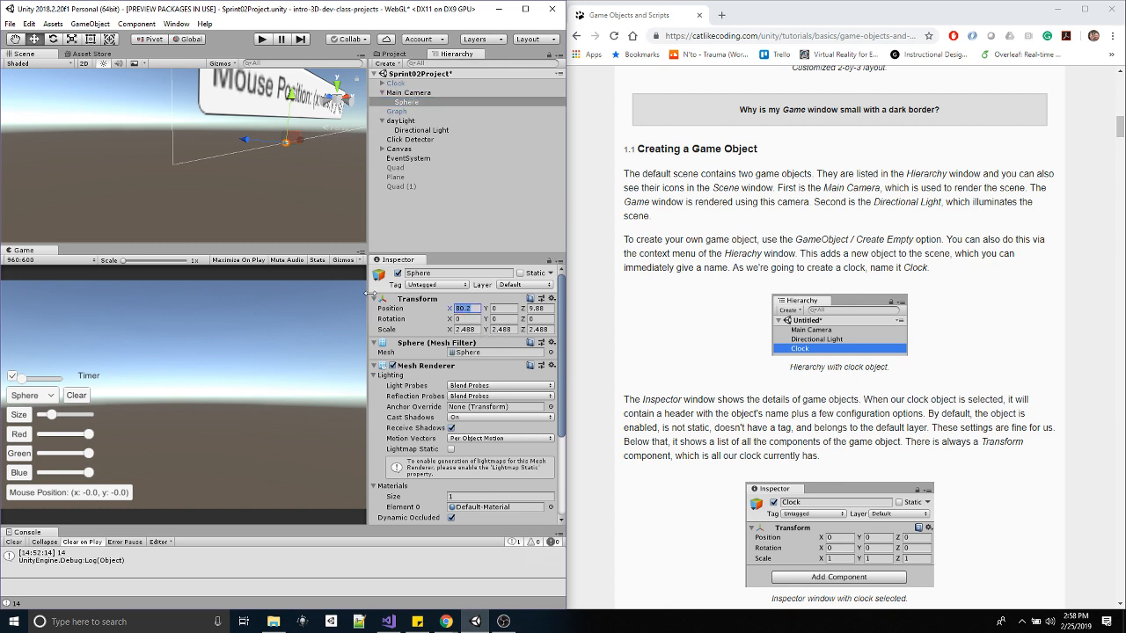
{"action": "type", "text": "0"}
{"action": "key", "text": "Tab"}
{"action": "key", "text": "Tab"}
{"action": "key", "text": "Tab"}
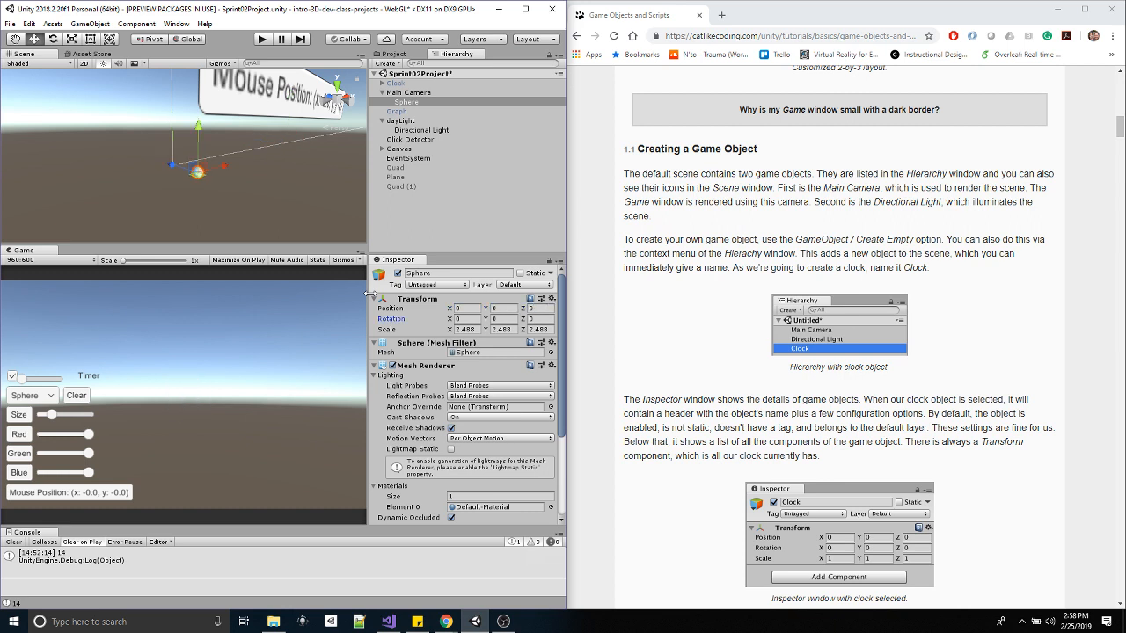
{"action": "key", "text": "f"}
{"action": "left_click_drag", "start_coordinate": [130, 139], "coordinate": [309, 184], "text": "alt"}
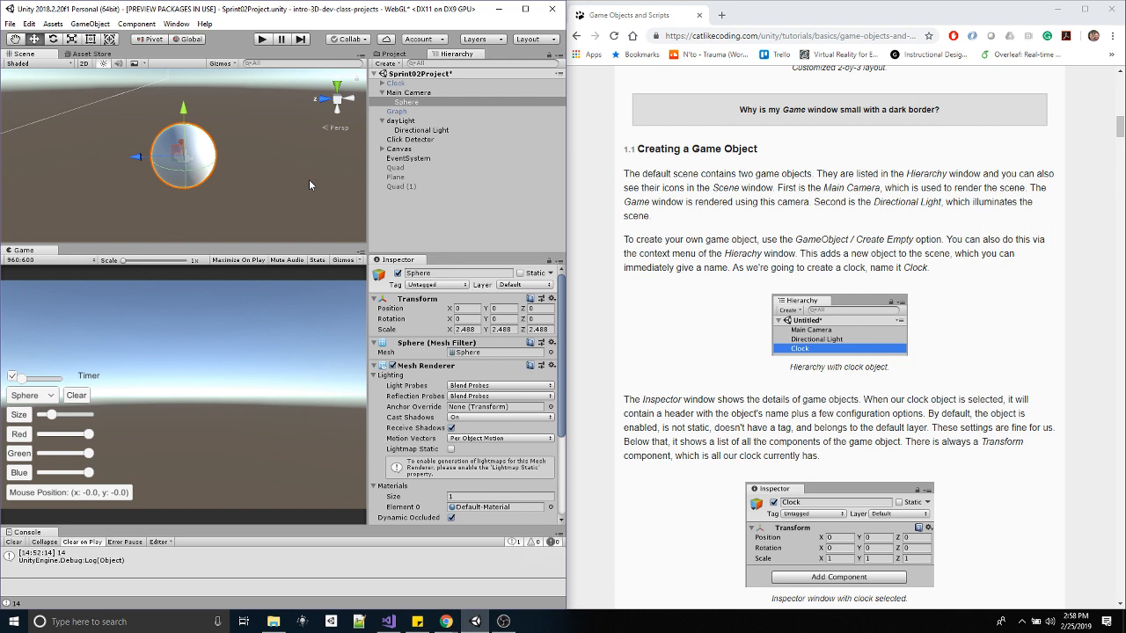
- Compare the Main Camera's and sphere's transforms, and move the sphere forward along Z to about 99.39
{"action": "left_click", "coordinate": [419, 93]}
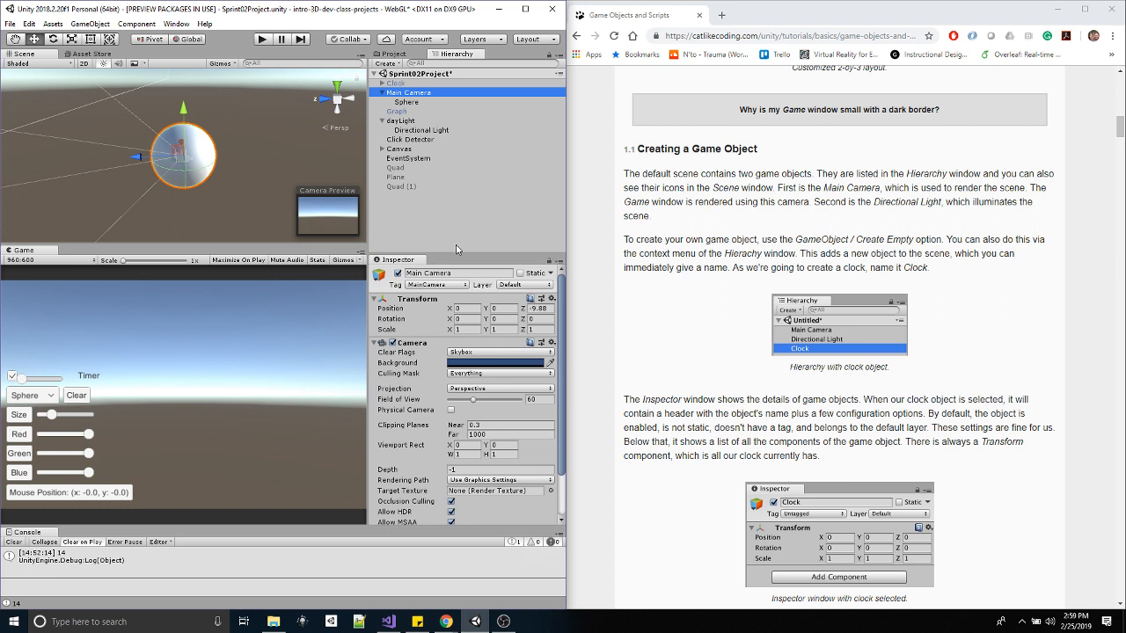
{"action": "left_click", "coordinate": [413, 103]}
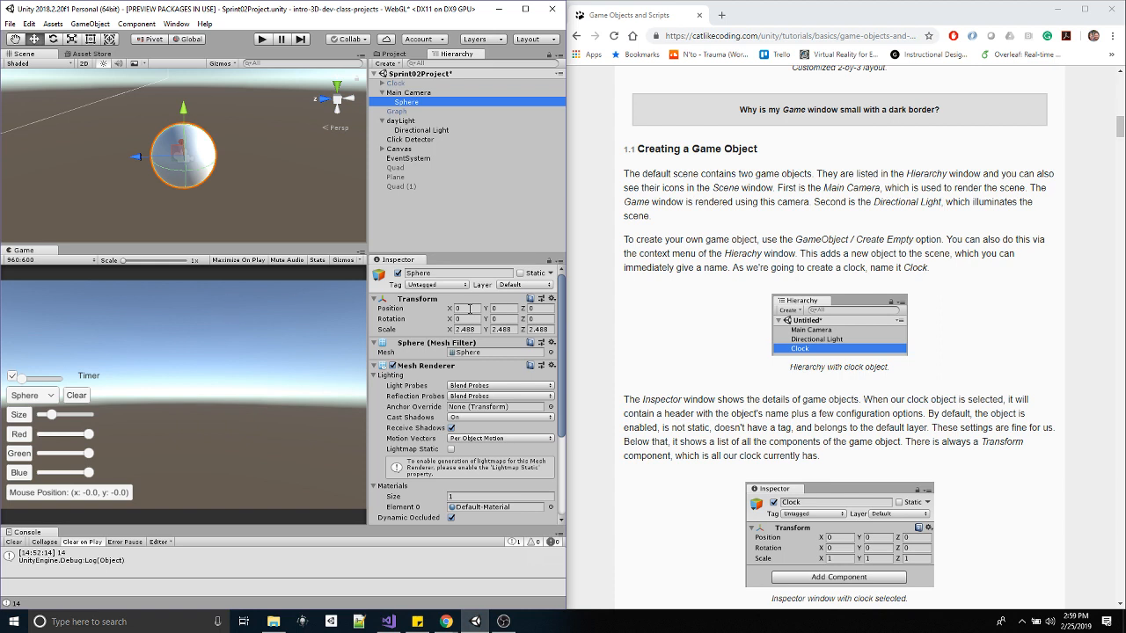
{"action": "left_click_drag", "start_coordinate": [136, 157], "coordinate": [1121, 163]}
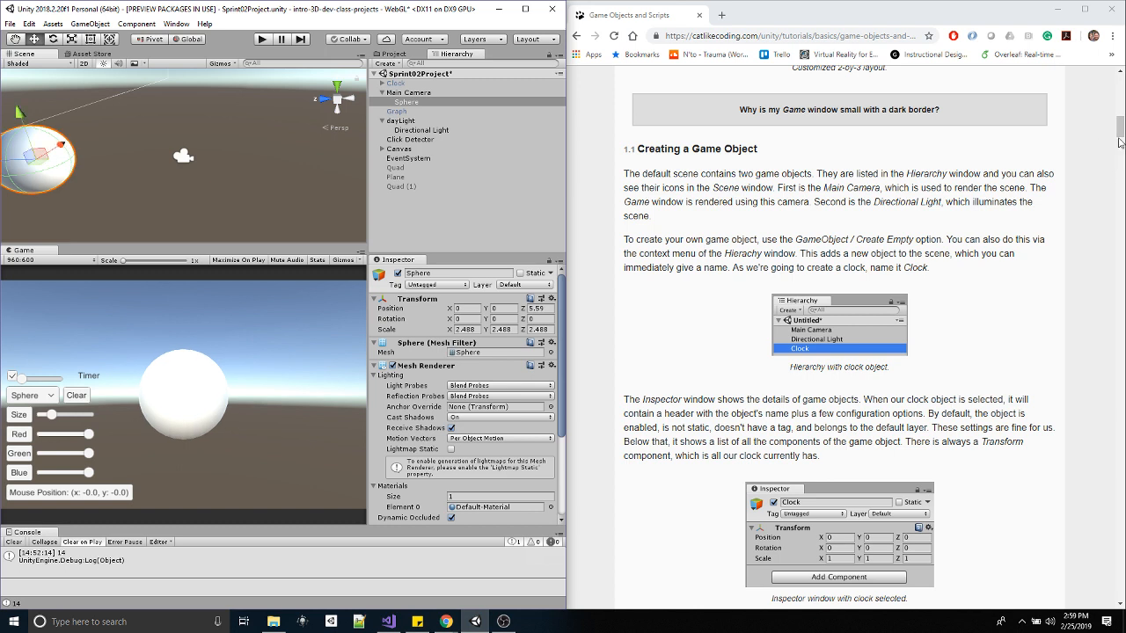
{"action": "scroll", "coordinate": [161, 169], "scroll_direction": "down", "scroll_amount": 4}
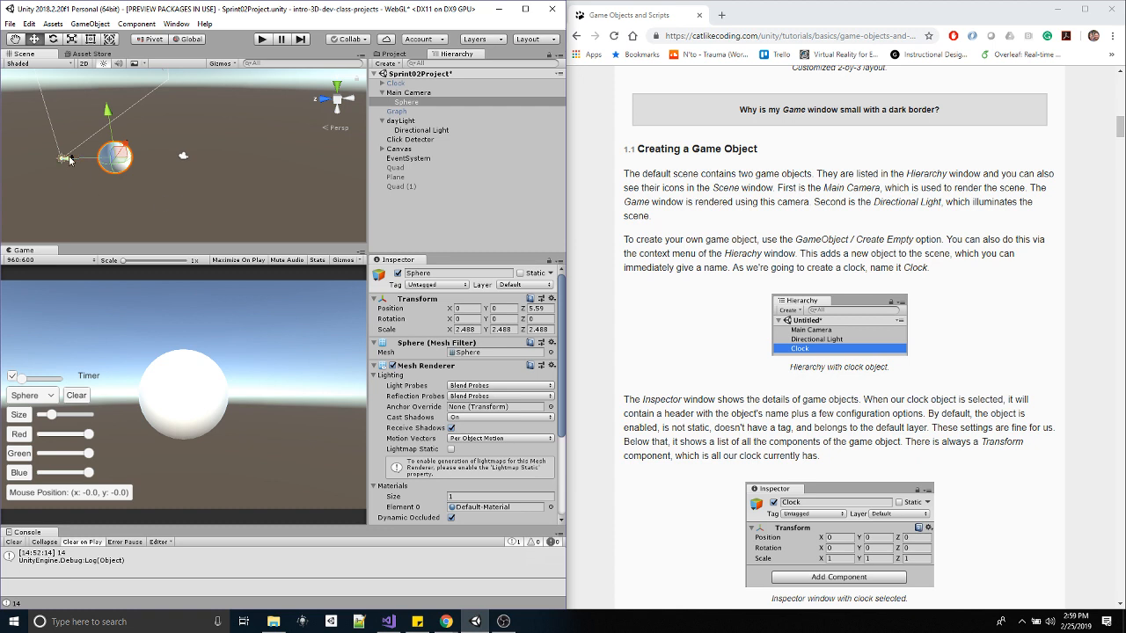
{"action": "left_click_drag", "start_coordinate": [72, 159], "coordinate": [36, 167]}
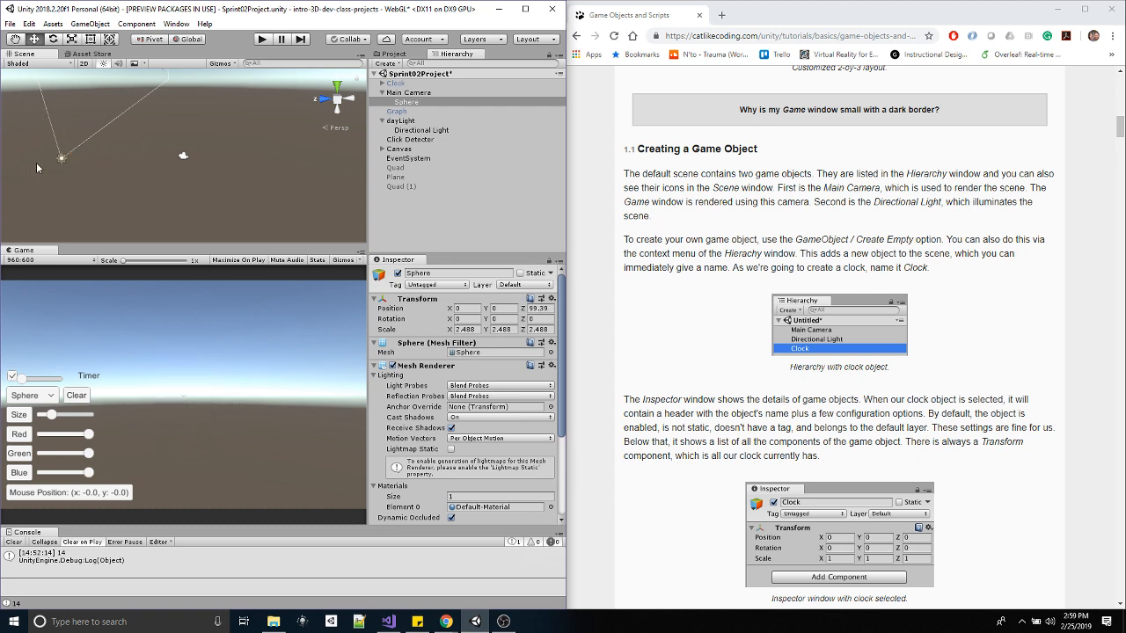
- Detach the sphere from the Main Camera, placing it above the camera in the hierarchy, and set its Z position to 20
{"action": "left_click_drag", "start_coordinate": [412, 103], "coordinate": [406, 92]}
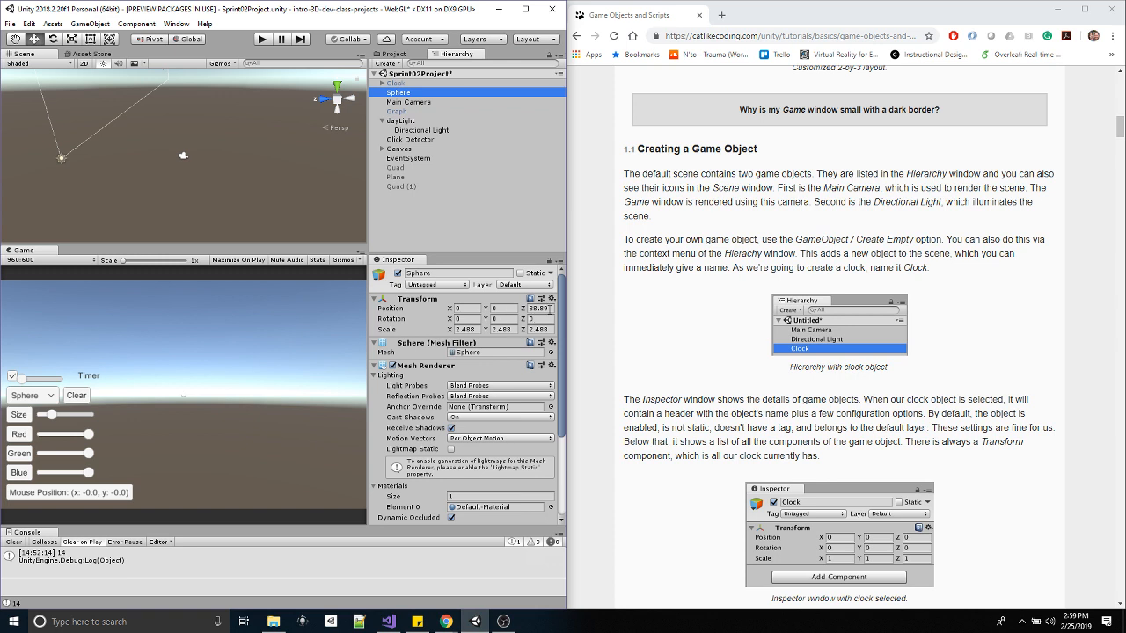
{"action": "left_click", "coordinate": [537, 309]}
{"action": "type", "text": "20"}
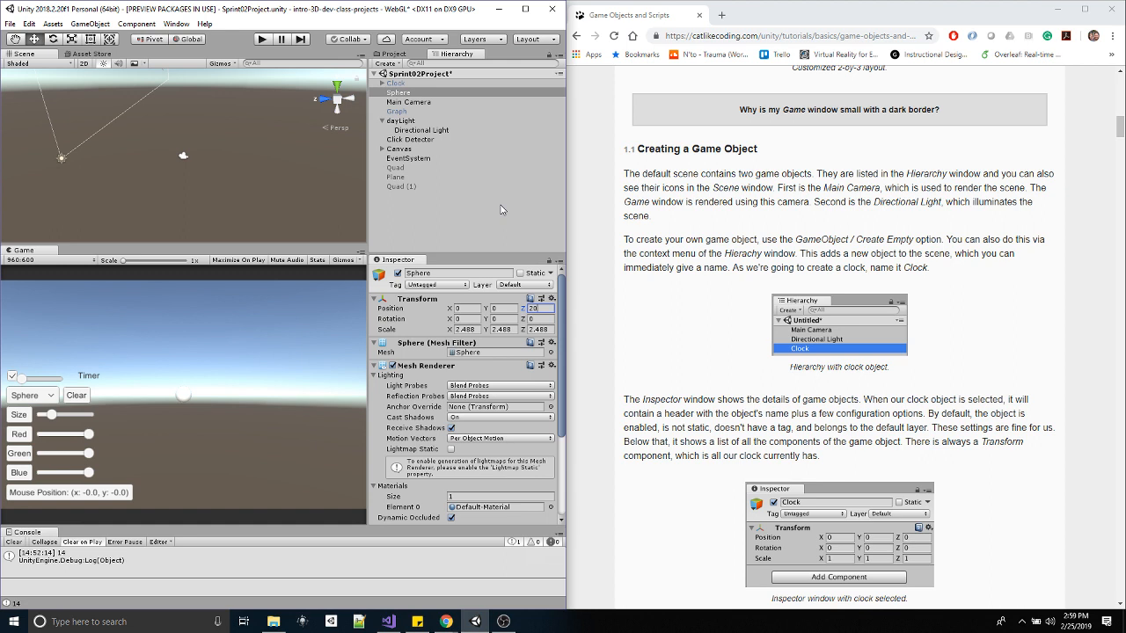
- Parent the sphere to the Main Camera and inspect the camera's transform
{"action": "left_click", "coordinate": [408, 94]}
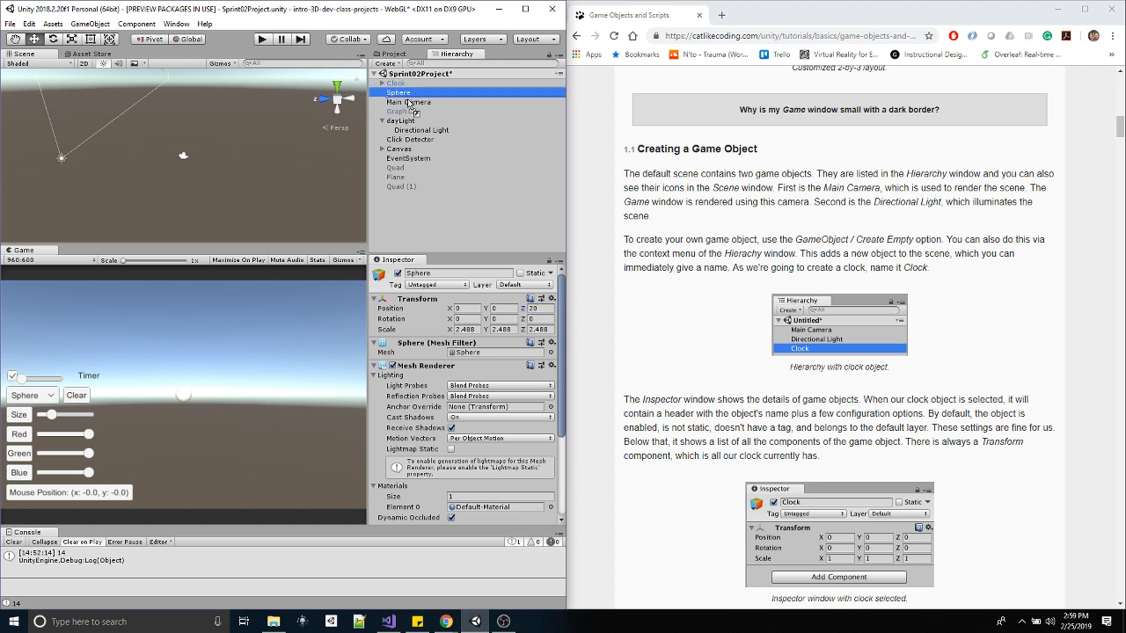
{"action": "left_click_drag", "start_coordinate": [409, 103], "coordinate": [409, 103]}
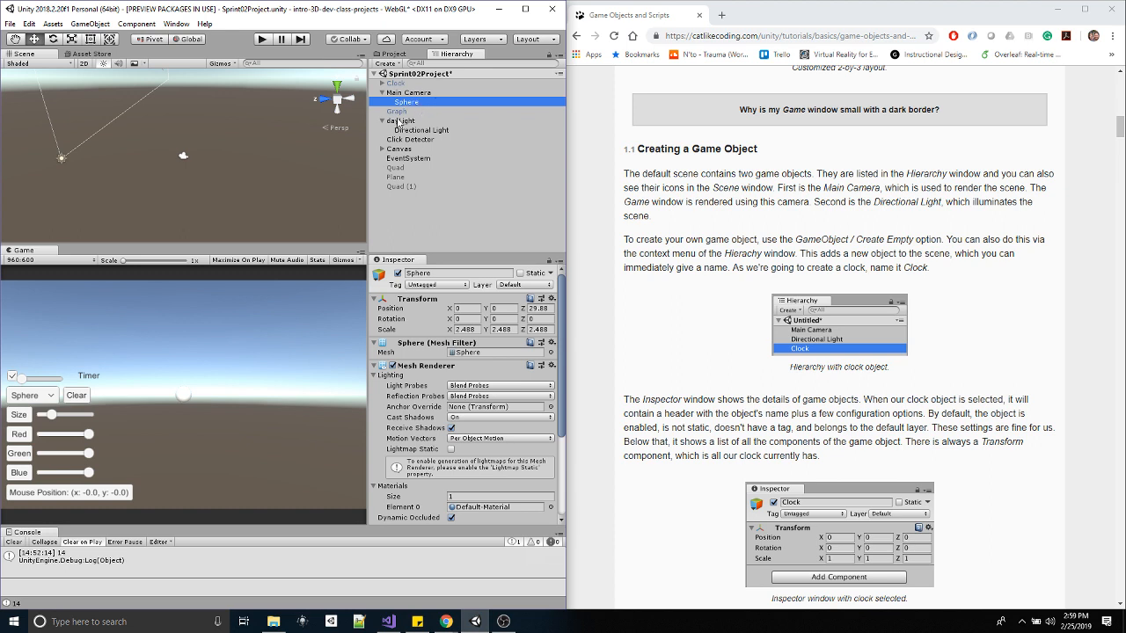
{"action": "left_click", "coordinate": [407, 93]}
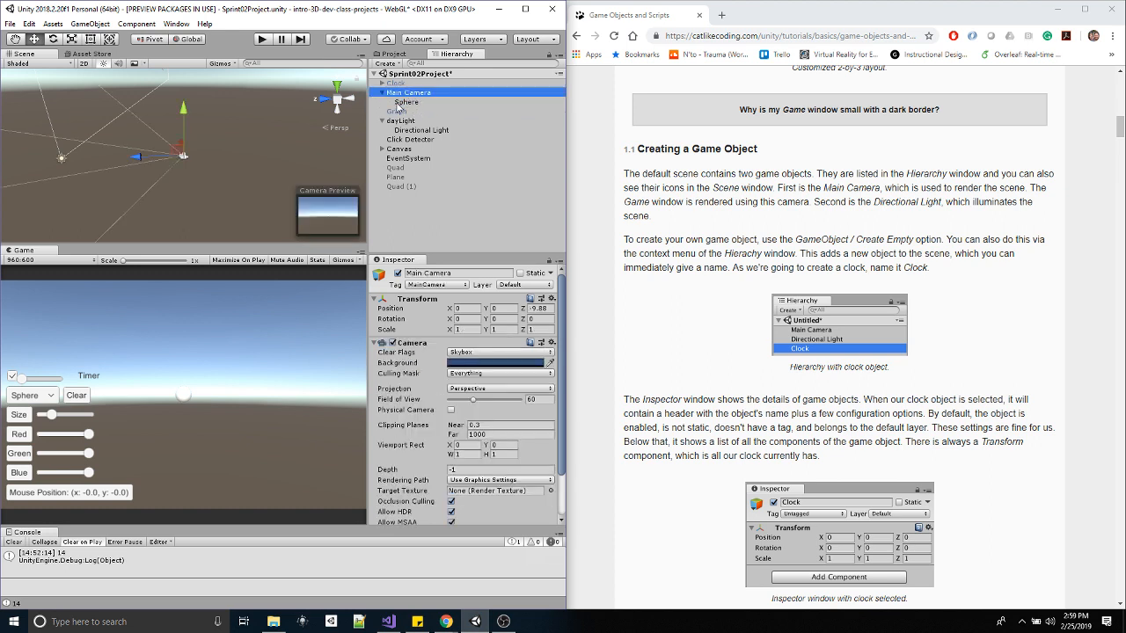
- Move the sphere out to the hierarchy's root level between Graph and dayLight, and nest it under the Main Camera again
{"action": "left_click", "coordinate": [407, 104]}
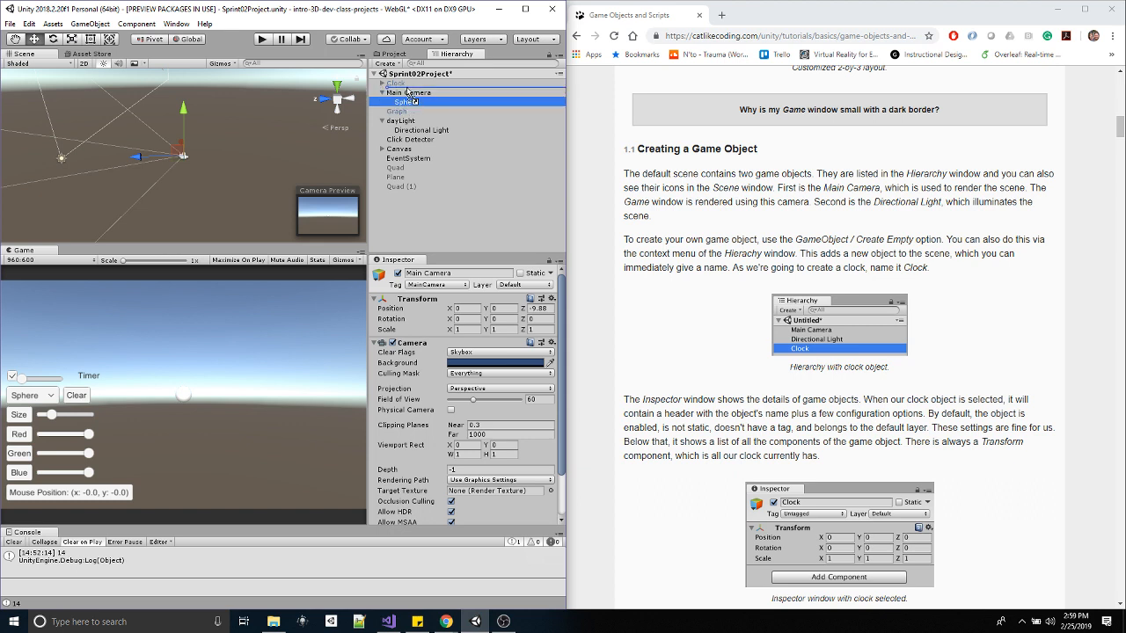
{"action": "left_click", "coordinate": [406, 103]}
{"action": "mouse_move", "coordinate": [403, 104]}
{"action": "left_mouse_down"}
{"action": "mouse_move", "coordinate": [397, 130]}
{"action": "mouse_move", "coordinate": [396, 121]}
{"action": "left_mouse_up"}
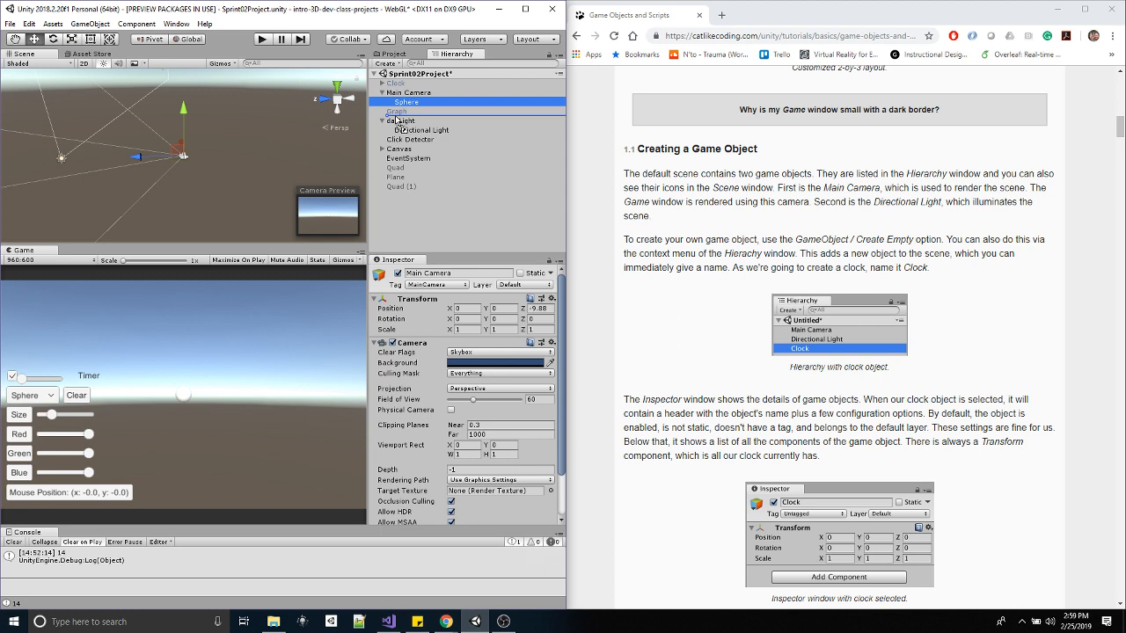
{"action": "left_click_drag", "start_coordinate": [396, 120], "coordinate": [398, 120]}
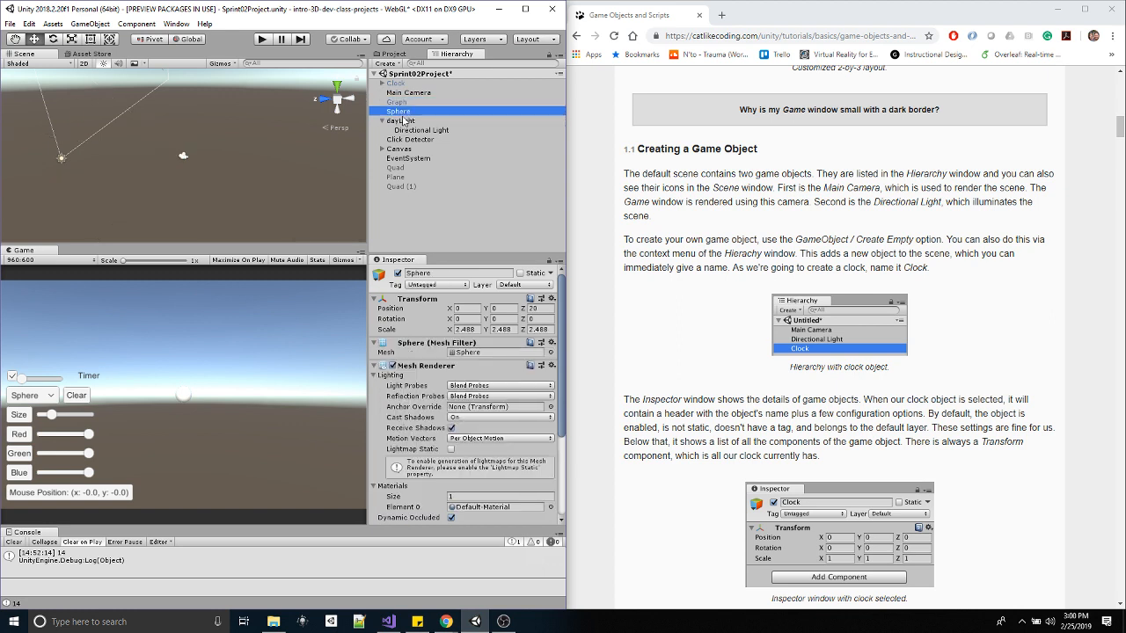
{"action": "left_click_drag", "start_coordinate": [406, 115], "coordinate": [410, 97]}
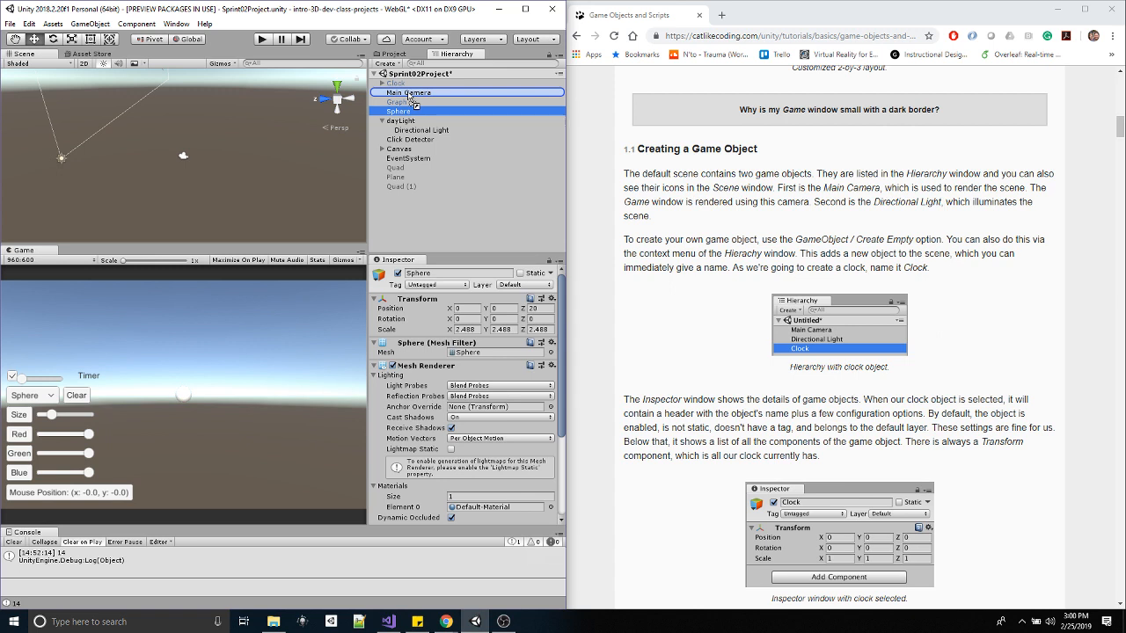
{"action": "left_click_drag", "start_coordinate": [411, 99], "coordinate": [420, 97]}
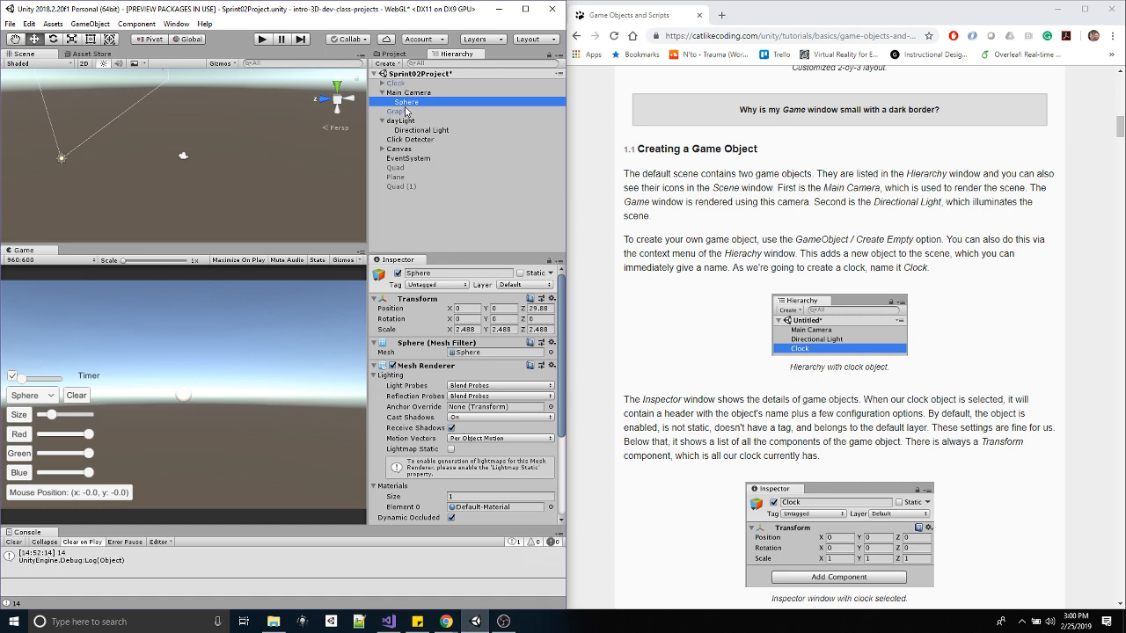
- Delete the sphere nested under the Main Camera
{"action": "left_click", "coordinate": [404, 111]}
{"action": "left_click", "coordinate": [405, 102]}
{"action": "key", "text": "Delete"}
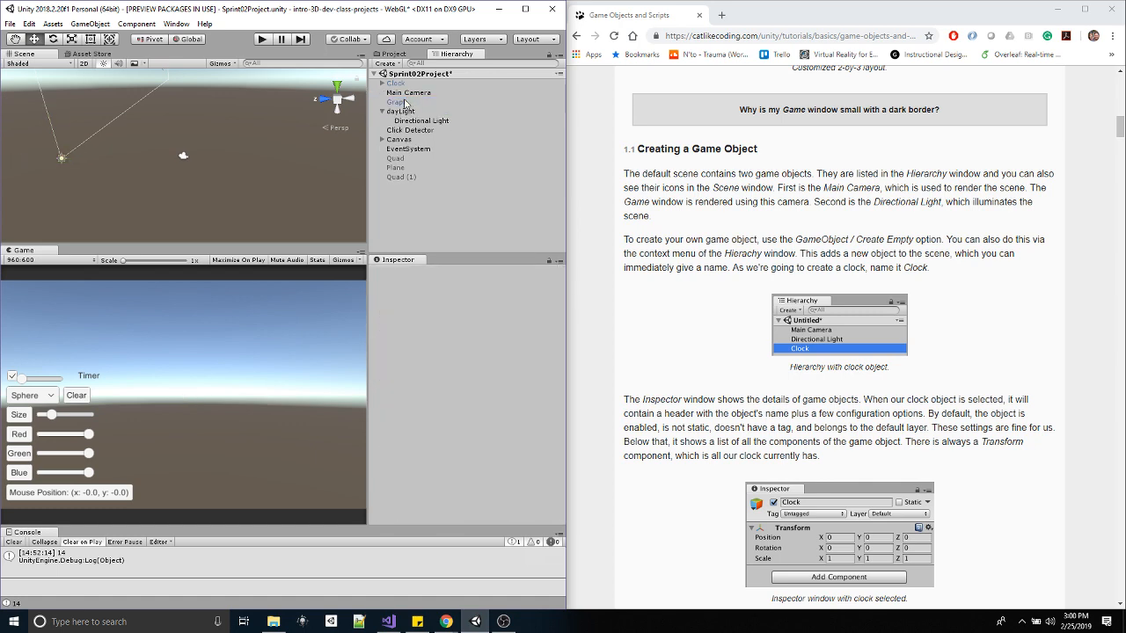
- Create an empty game object at the root of the scene hierarchy
{"action": "left_click", "coordinate": [93, 24]}
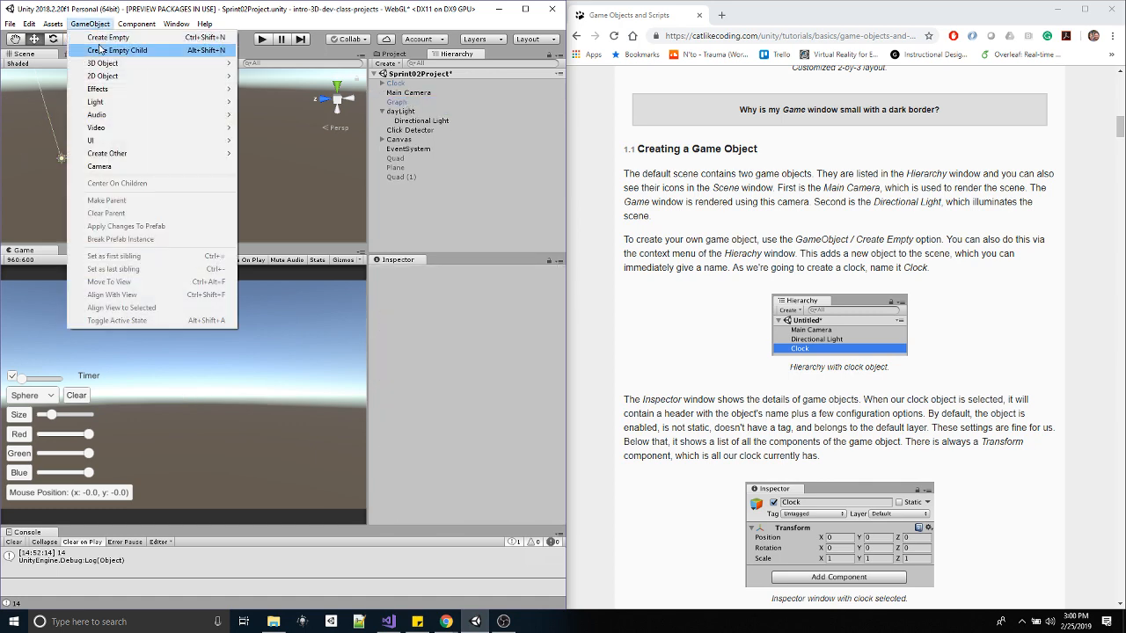
{"action": "left_click", "coordinate": [125, 38]}
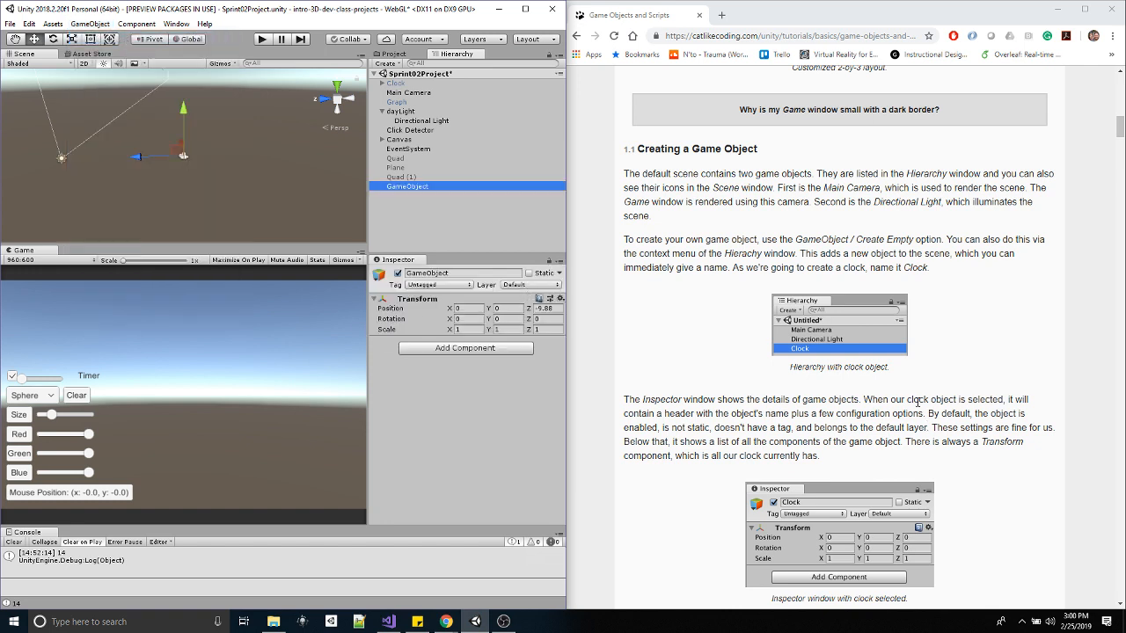
- Rename the new empty game object to Clock and reset its position to the origin
{"action": "left_click", "coordinate": [463, 273]}
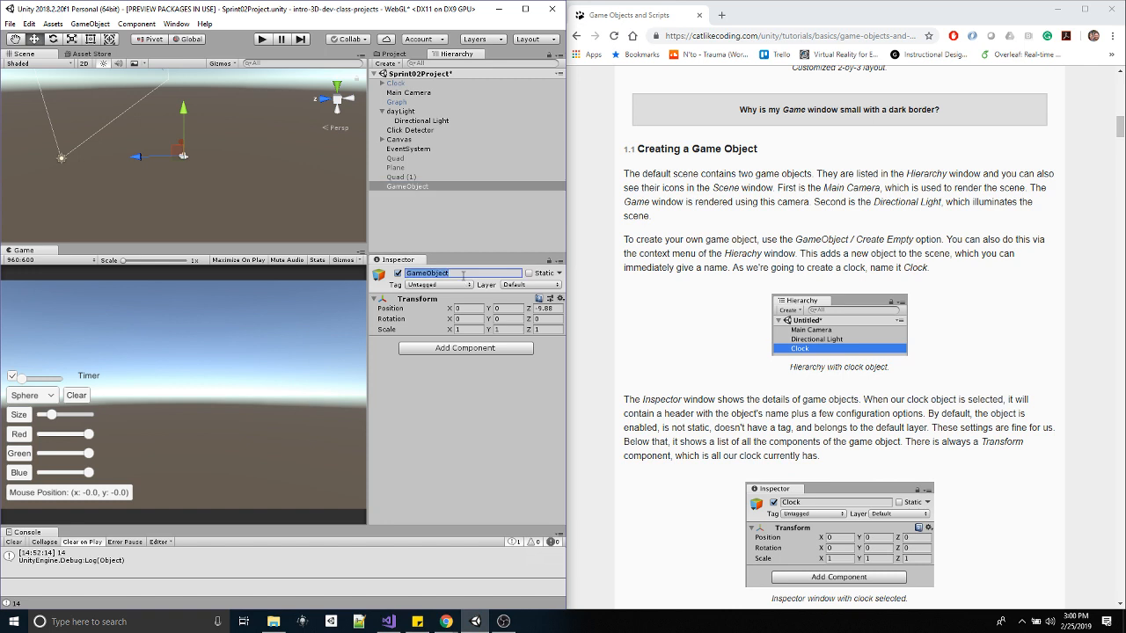
{"action": "type", "text": "Clock"}
{"action": "key", "text": "Return"}
{"action": "left_click", "coordinate": [559, 300]}
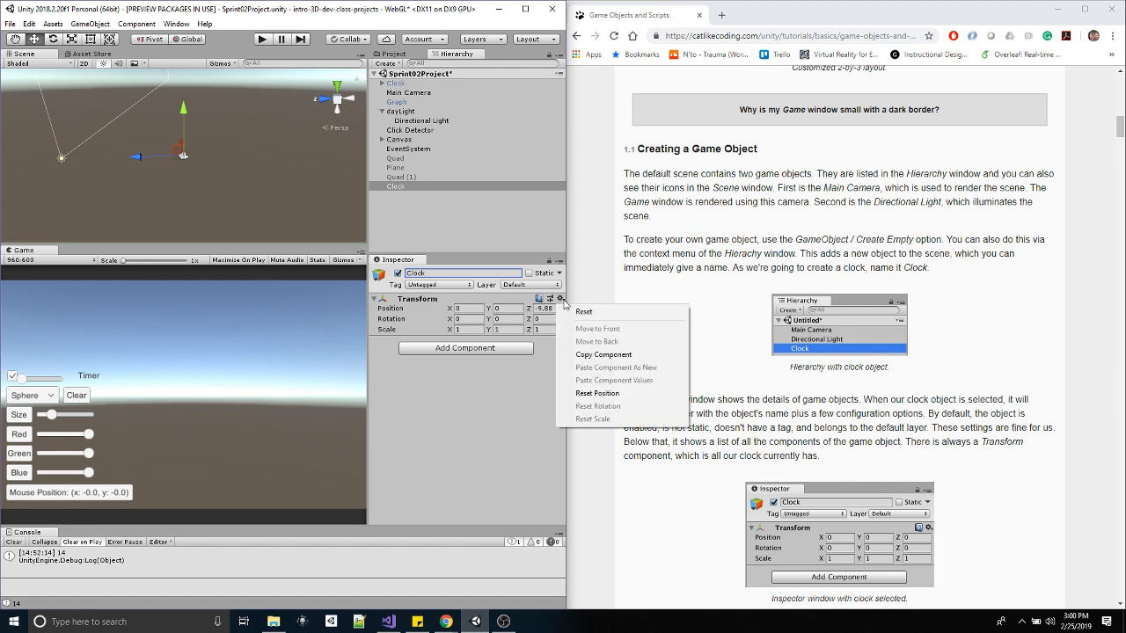
{"action": "left_click", "coordinate": [584, 395]}
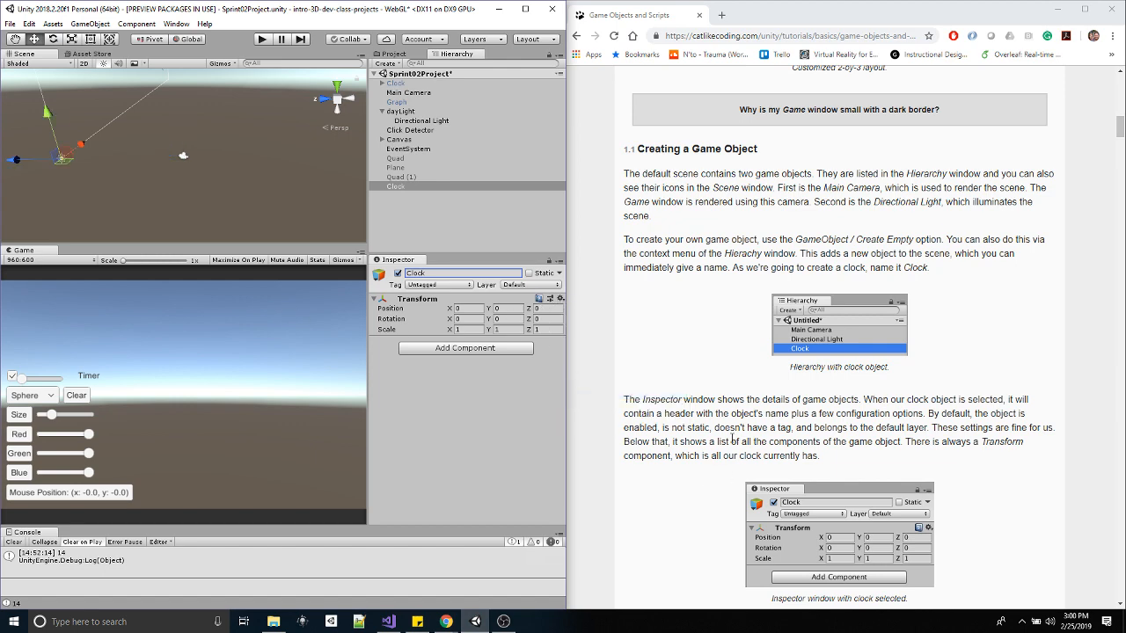
- Read on to the clock face section of the tutorial and add a cylinder to the scene
{"action": "scroll", "coordinate": [694, 399], "scroll_direction": "down", "scroll_amount": 7}
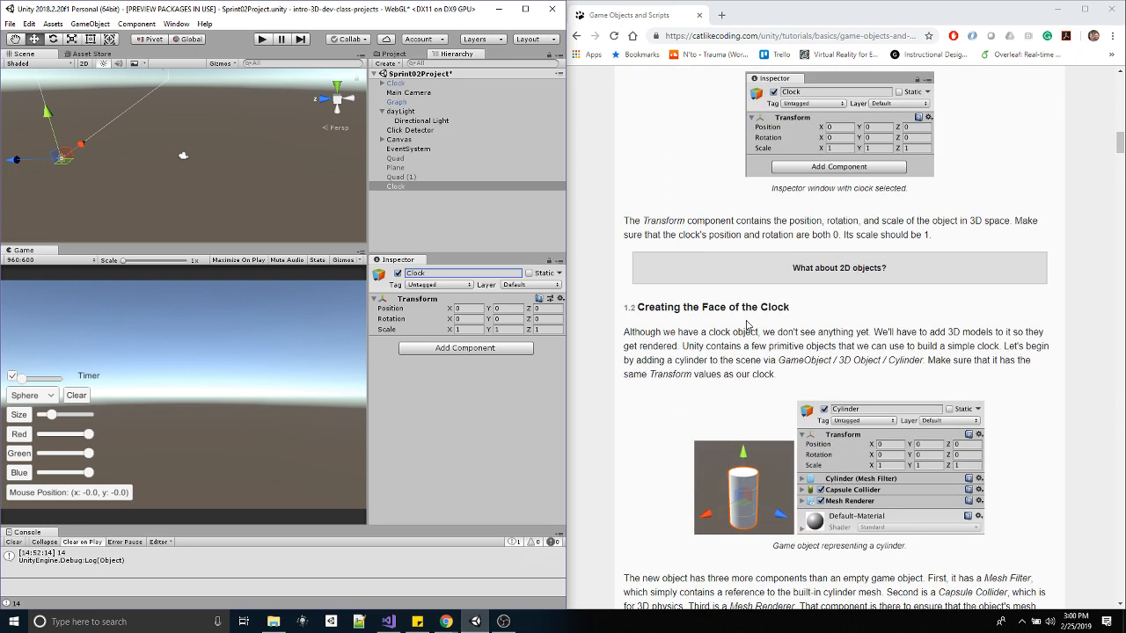
{"action": "scroll", "coordinate": [753, 326], "scroll_direction": "down", "scroll_amount": 3}
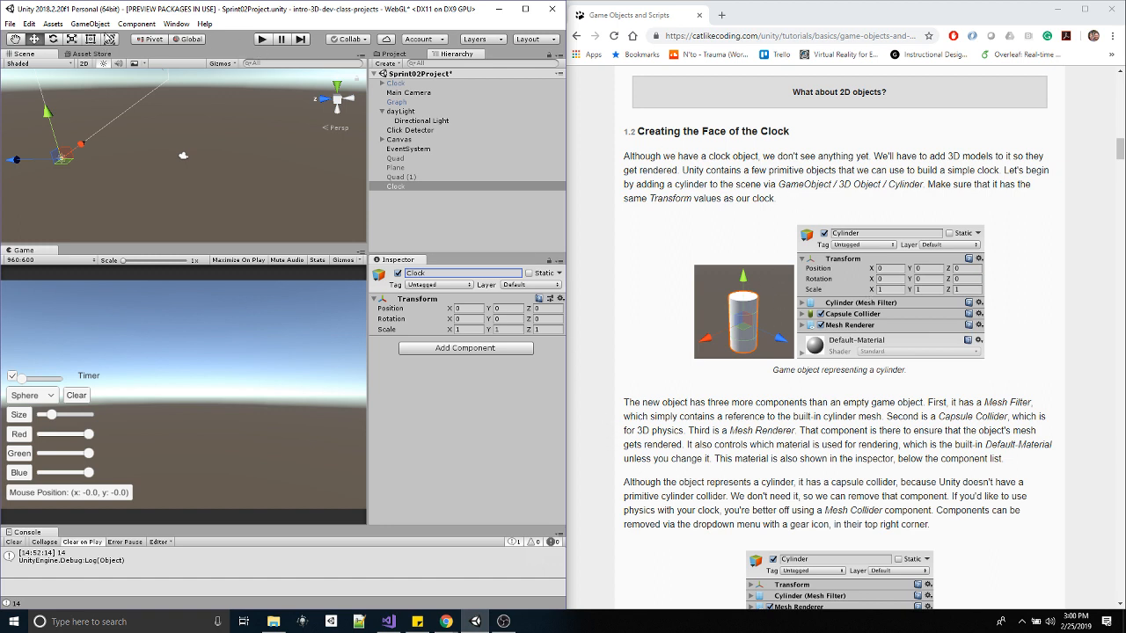
{"action": "left_click", "coordinate": [91, 29]}
{"action": "mouse_move", "coordinate": [106, 63]}
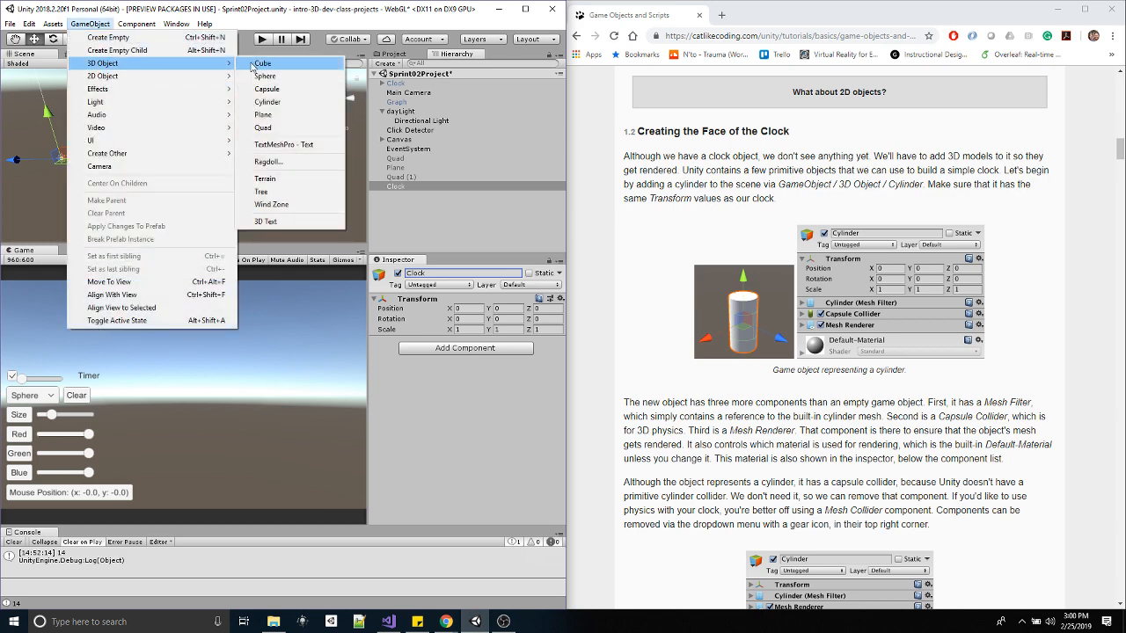
{"action": "left_click", "coordinate": [268, 103]}
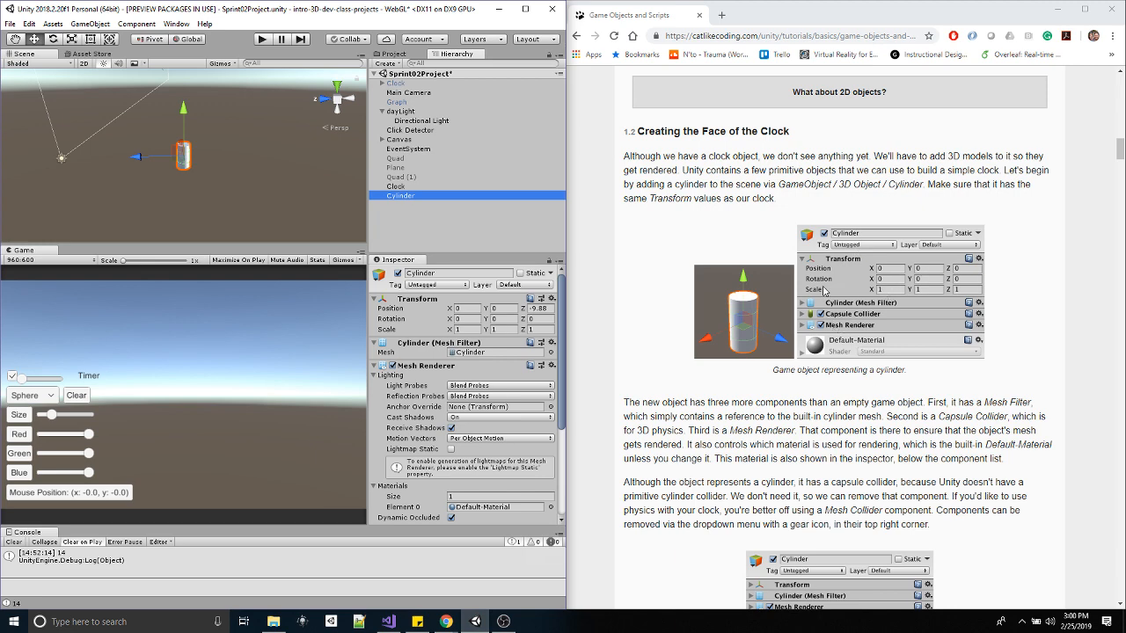
- Review the tutorial's clock face instructions and the cylinder's components, and reset the cylinder's position to the origin
{"action": "scroll", "coordinate": [825, 293], "scroll_direction": "down", "scroll_amount": 2}
{"action": "scroll", "coordinate": [824, 293], "scroll_direction": "down", "scroll_amount": 2}
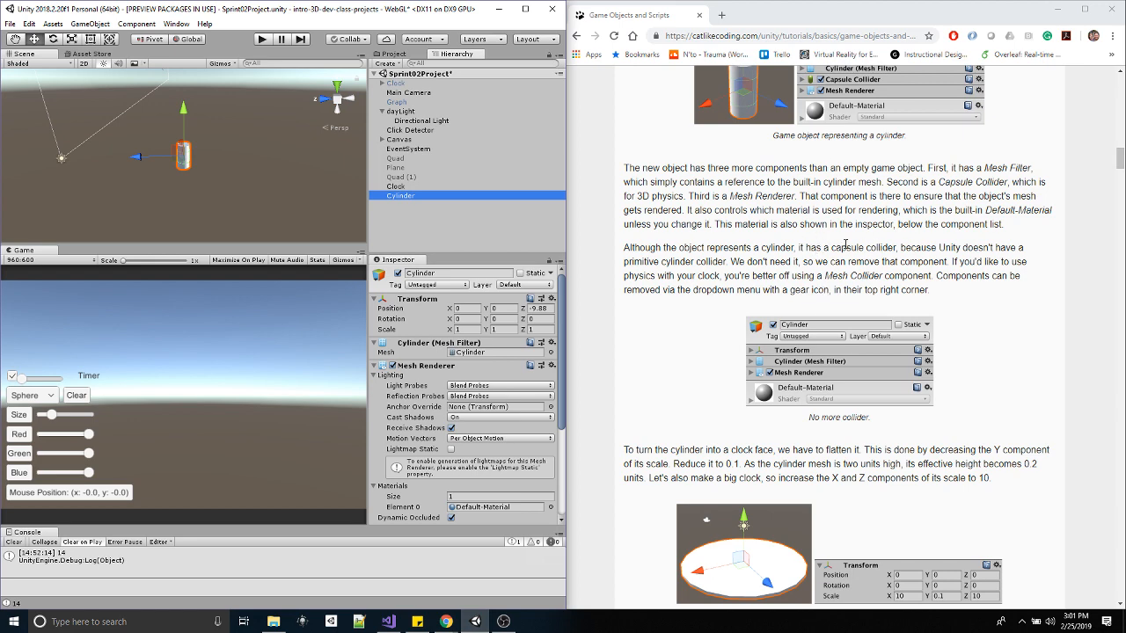
{"action": "scroll", "coordinate": [845, 245], "scroll_direction": "down", "scroll_amount": 4}
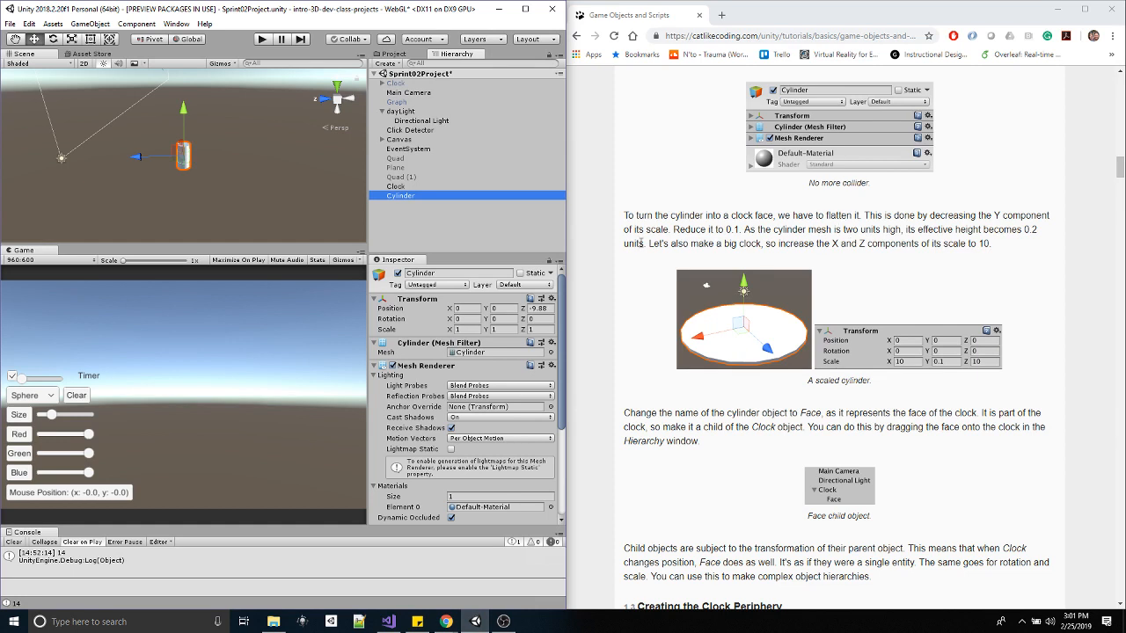
{"action": "scroll", "coordinate": [440, 415], "scroll_direction": "down", "scroll_amount": 1}
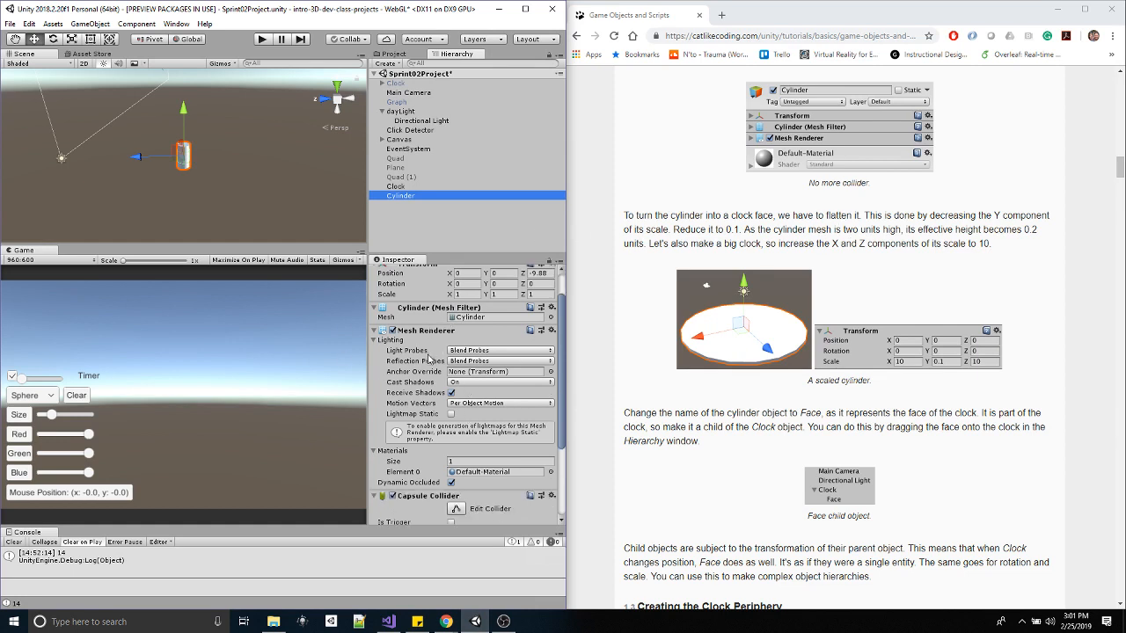
{"action": "scroll", "coordinate": [431, 361], "scroll_direction": "down", "scroll_amount": 2}
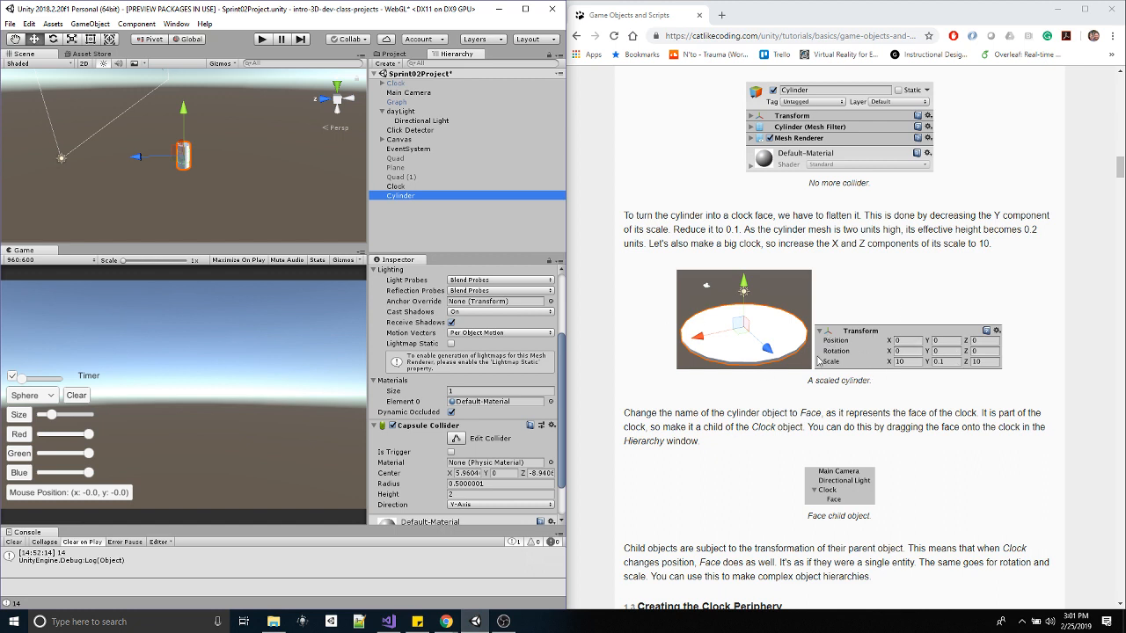
{"action": "scroll", "coordinate": [489, 371], "scroll_direction": "up", "scroll_amount": 3}
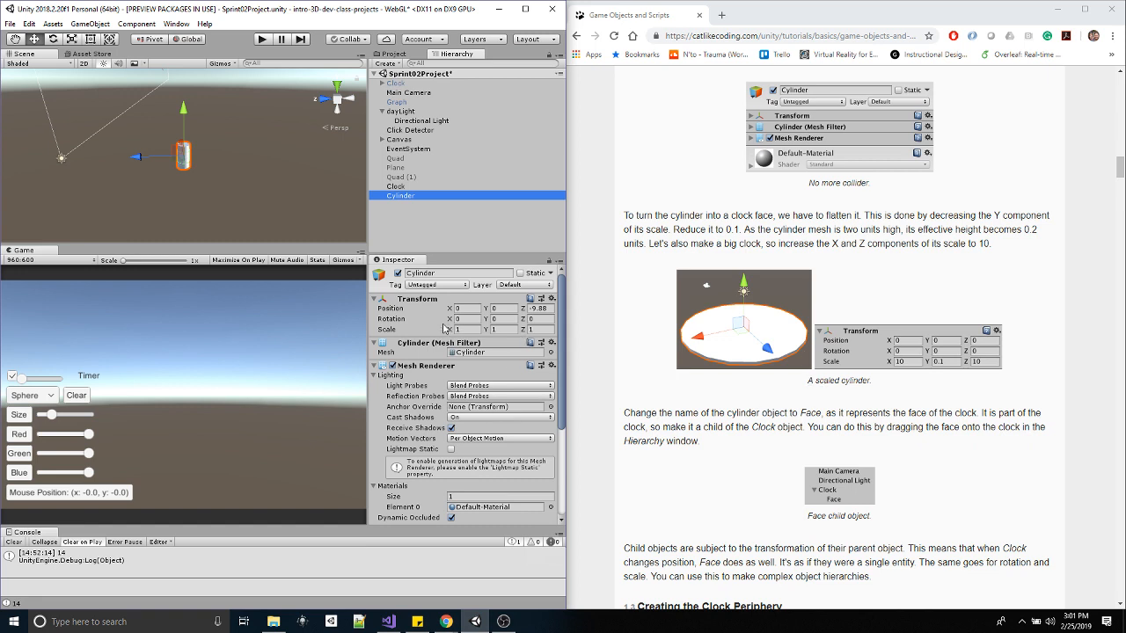
{"action": "left_click", "coordinate": [551, 299]}
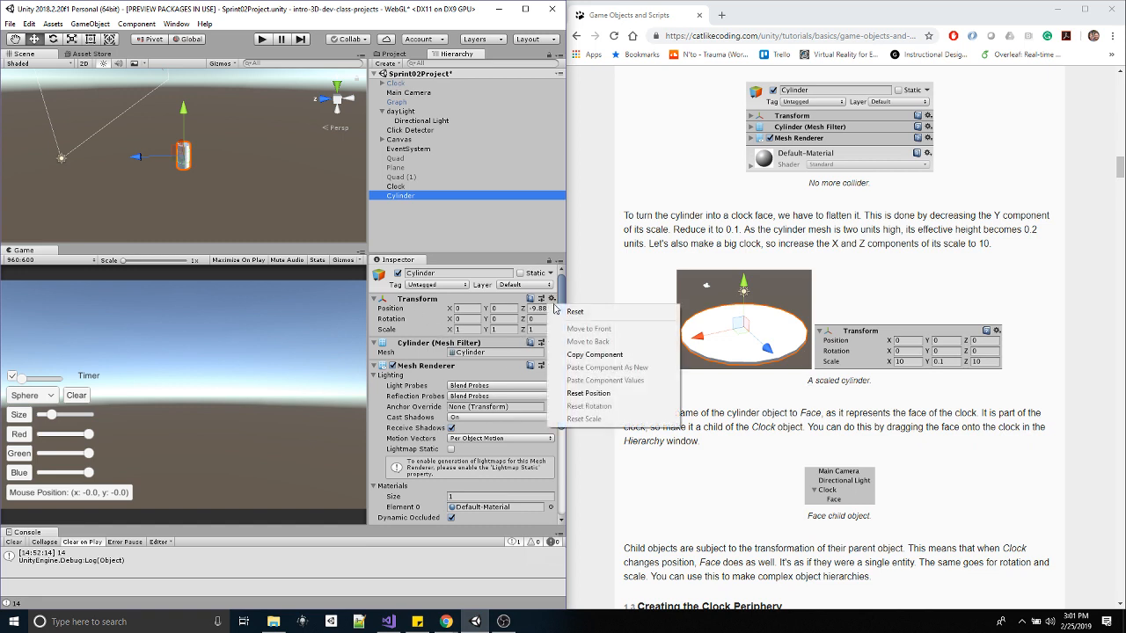
{"action": "left_click", "coordinate": [598, 390]}
- Flatten the cylinder into a clock face by setting its scale to X 10, Y 0.1, Z 10
{"action": "left_click", "coordinate": [464, 329]}
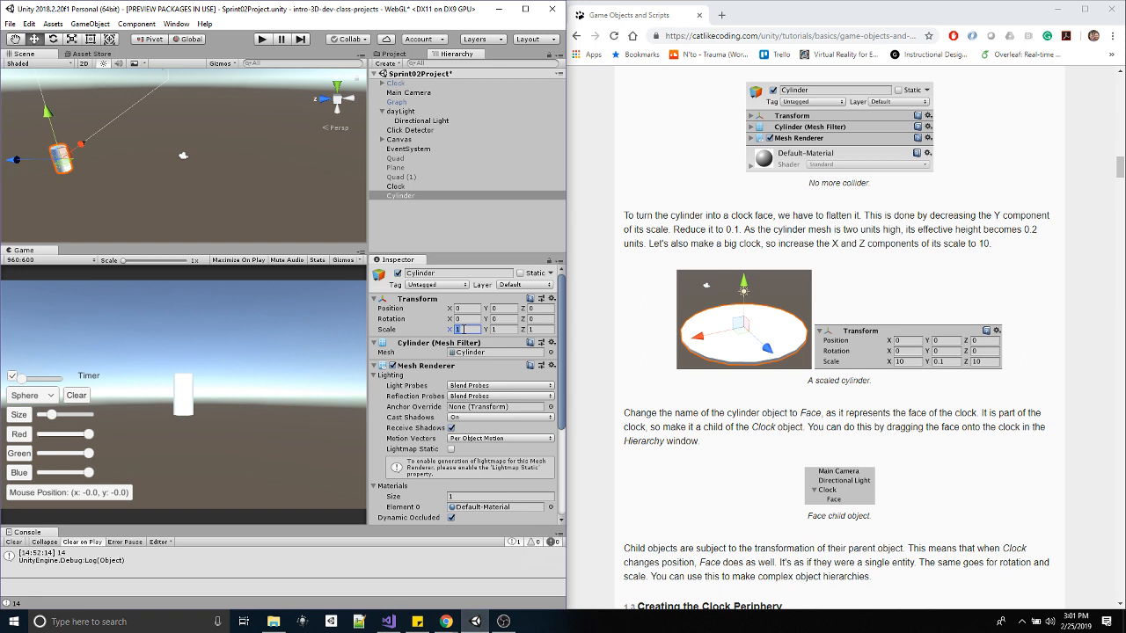
{"action": "type", "text": "10"}
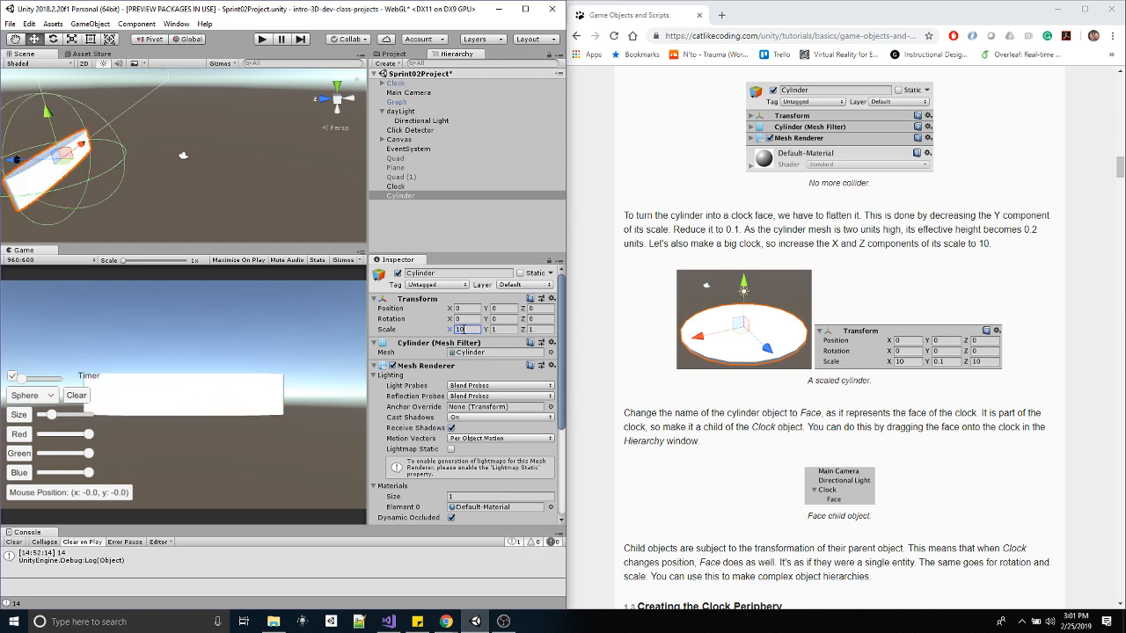
{"action": "key", "text": "Tab"}
{"action": "type", "text": "0.1"}
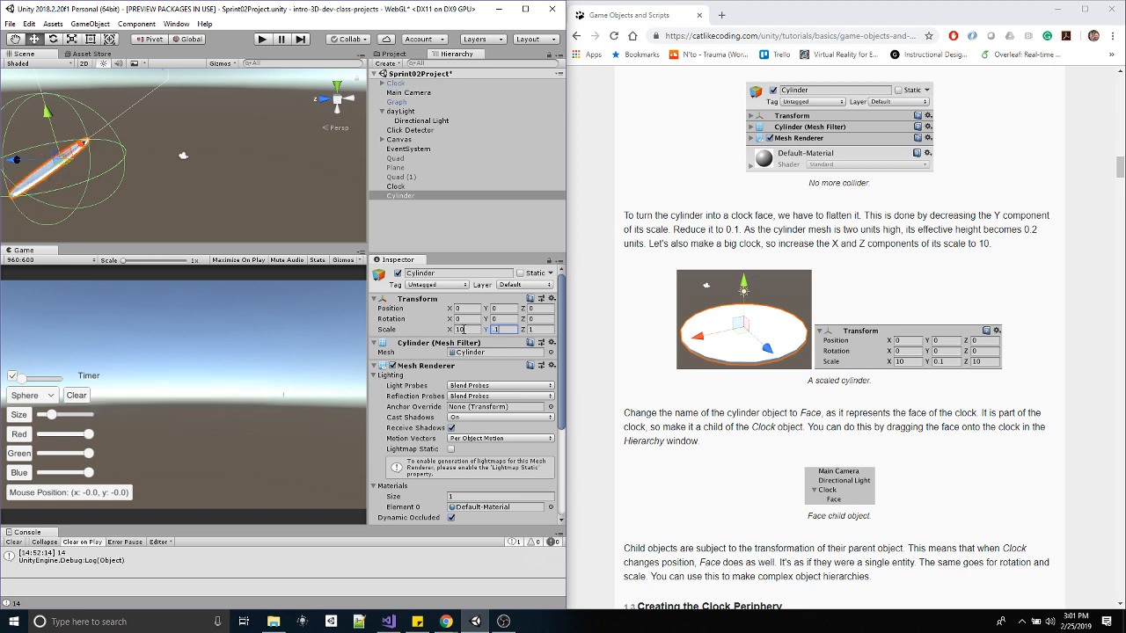
{"action": "key", "text": "Tab"}
{"action": "type", "text": "10"}
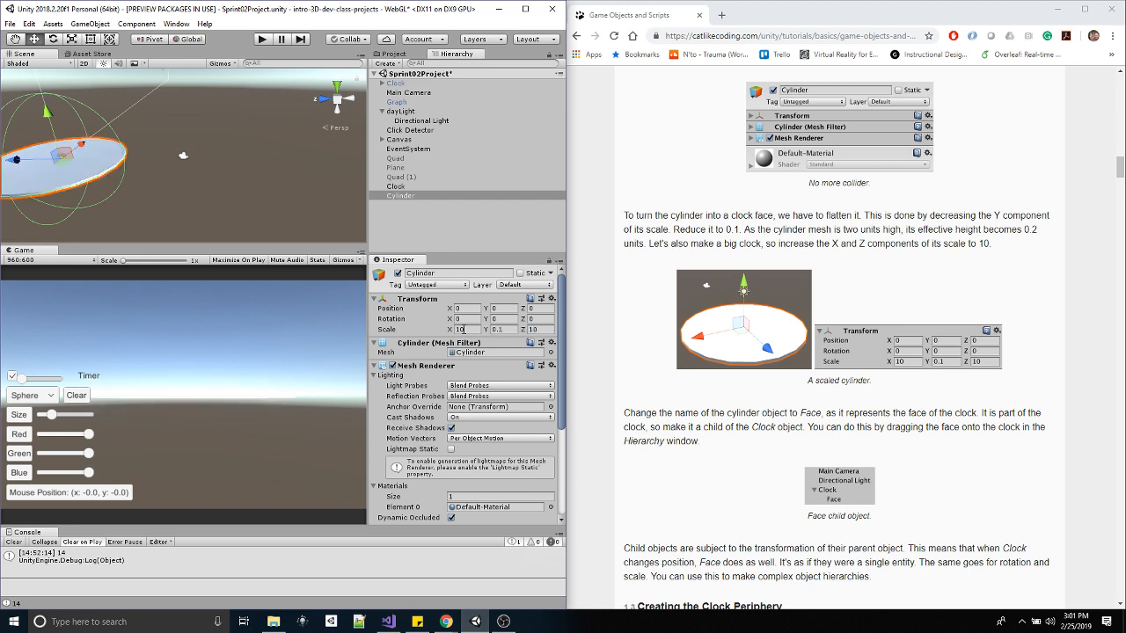
- Rename the flattened cylinder to Face
{"action": "middle_click_drag", "start_coordinate": [177, 217], "coordinate": [322, 168]}
{"action": "left_click_drag", "start_coordinate": [322, 168], "coordinate": [219, 140], "text": "alt"}
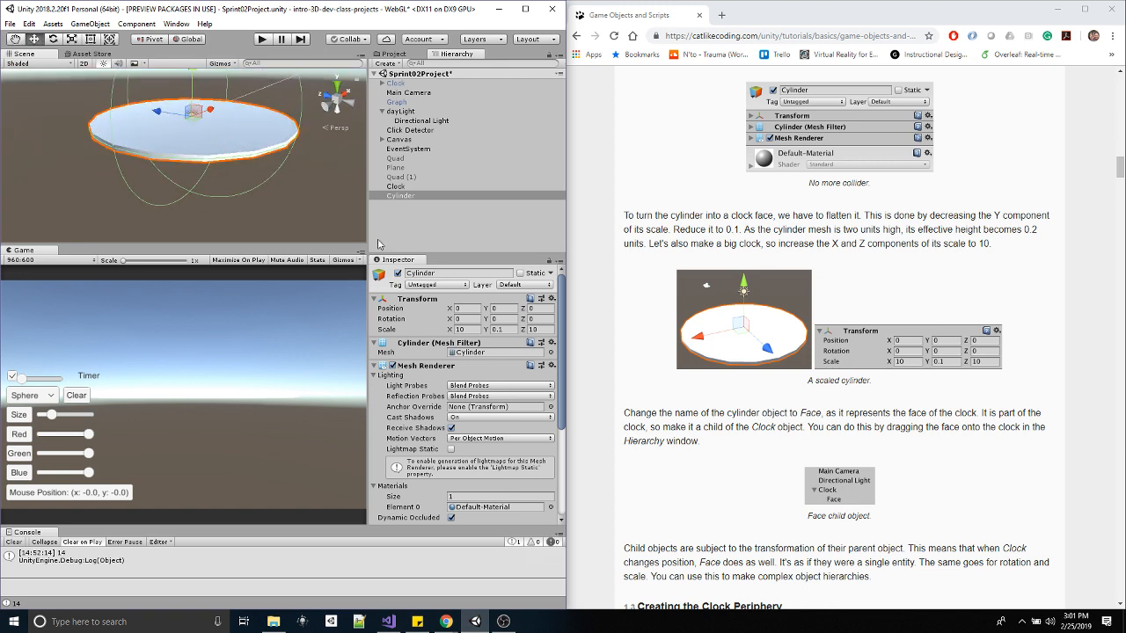
{"action": "left_click", "coordinate": [434, 276]}
{"action": "type", "text": "Face"}
{"action": "key", "text": "Return"}
- Remove the Capsule Collider component from the Face object
{"action": "left_click_drag", "start_coordinate": [280, 176], "coordinate": [163, 150], "text": "alt"}
{"action": "scroll", "coordinate": [447, 420], "scroll_direction": "down", "scroll_amount": 4}
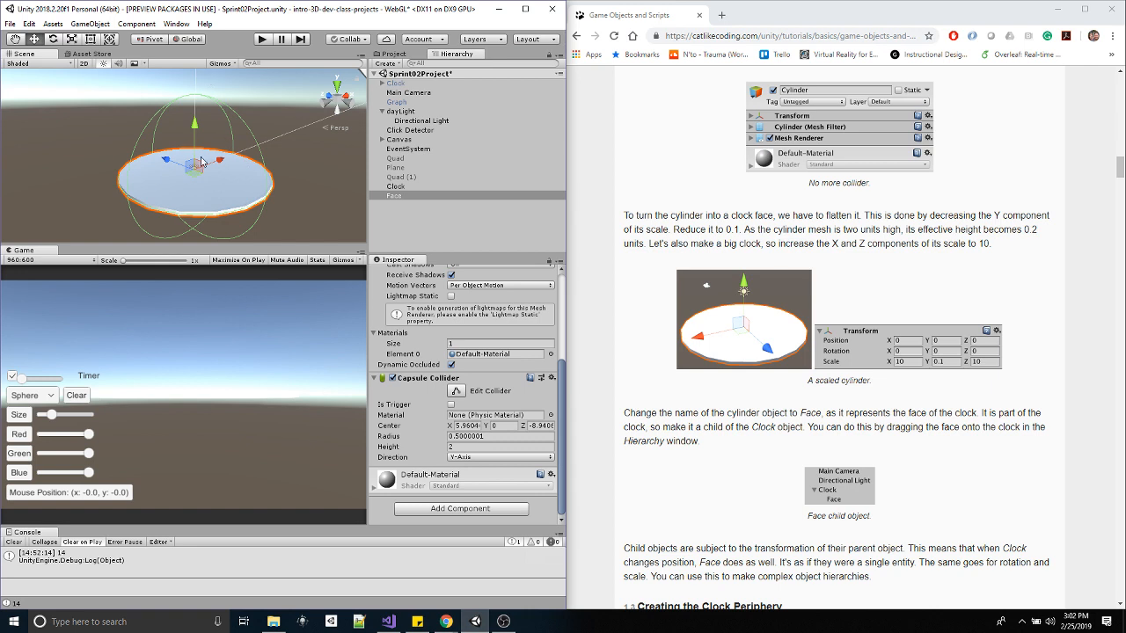
{"action": "left_click", "coordinate": [551, 378]}
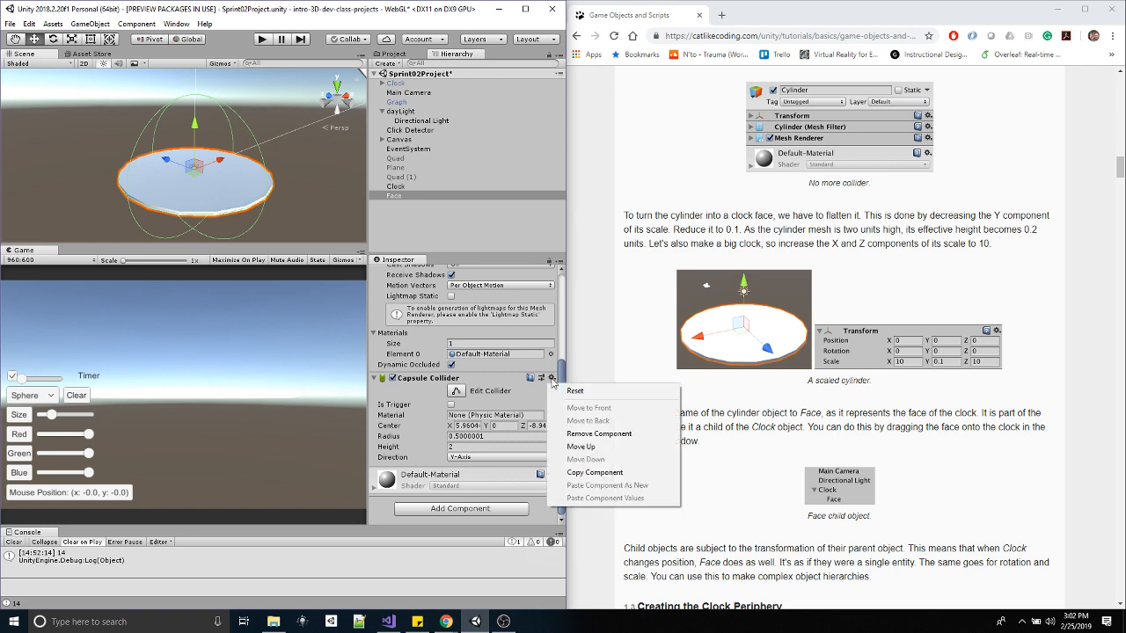
{"action": "left_click", "coordinate": [586, 436]}
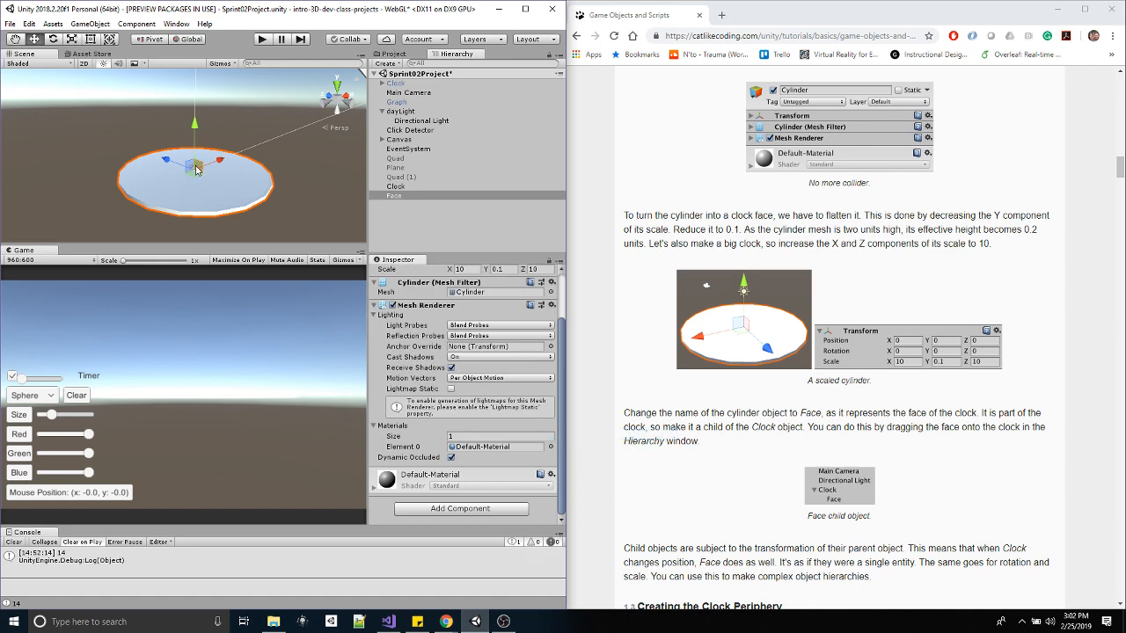
- Make Face a child of the new Clock object and compare the transforms of parent and child
{"action": "scroll", "coordinate": [860, 425], "scroll_direction": "down", "scroll_amount": 1}
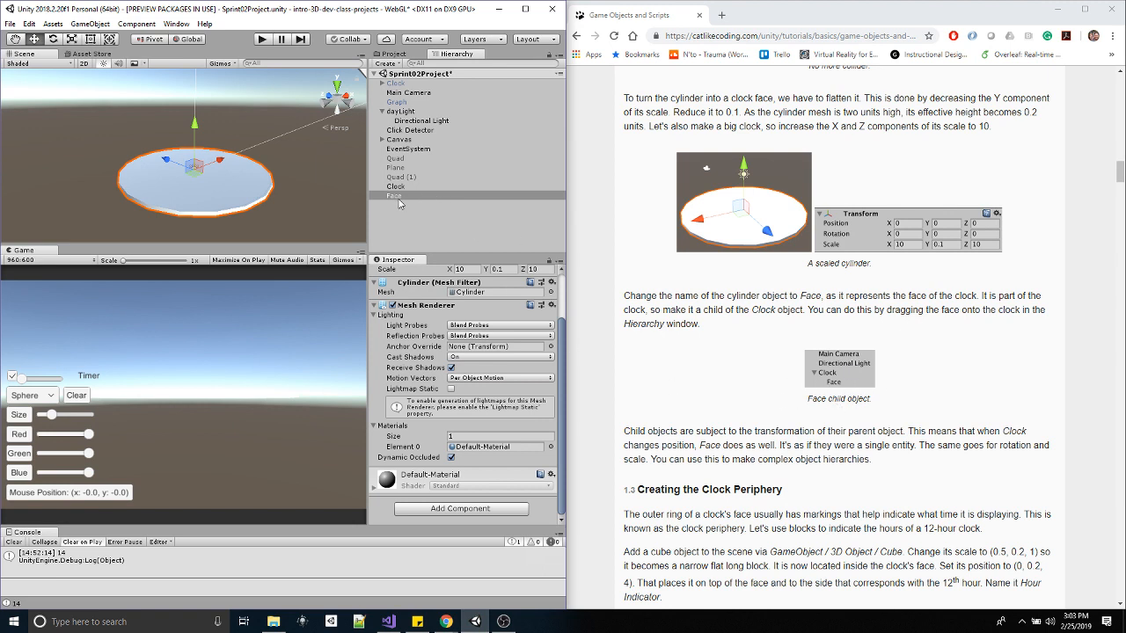
{"action": "left_click_drag", "start_coordinate": [399, 200], "coordinate": [401, 188]}
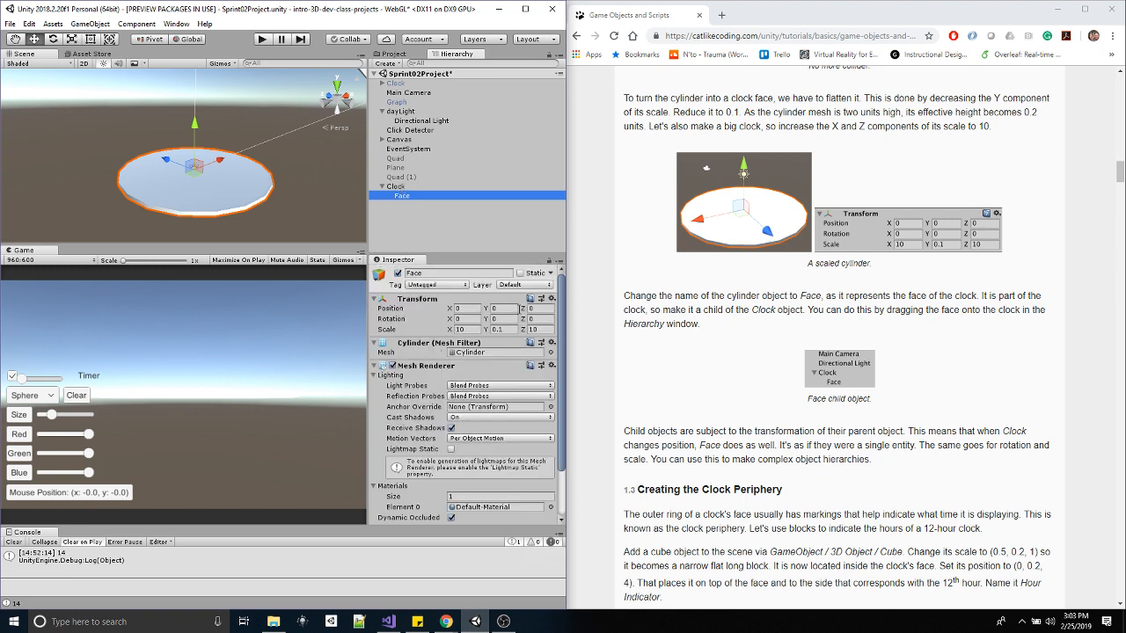
{"action": "left_click", "coordinate": [402, 185]}
{"action": "left_click", "coordinate": [402, 195]}
- Try rotating the Clock parent about its X axis, and undo the rotation
{"action": "left_click", "coordinate": [397, 187]}
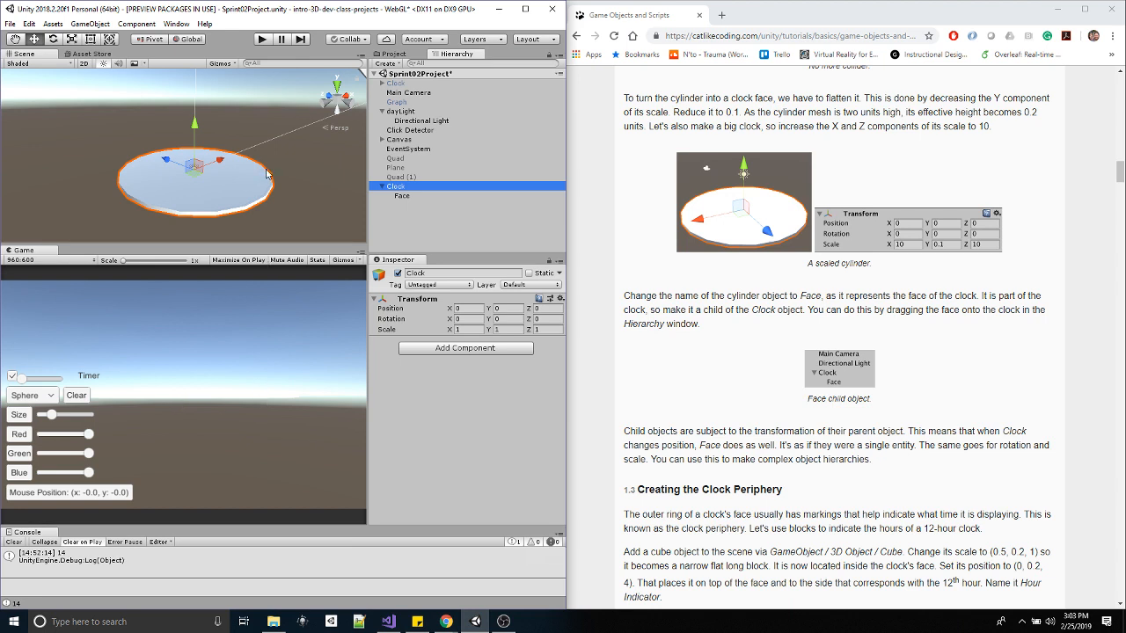
{"action": "left_click_drag", "start_coordinate": [450, 320], "coordinate": [132, 603]}
{"action": "key", "text": "ctrl+z"}
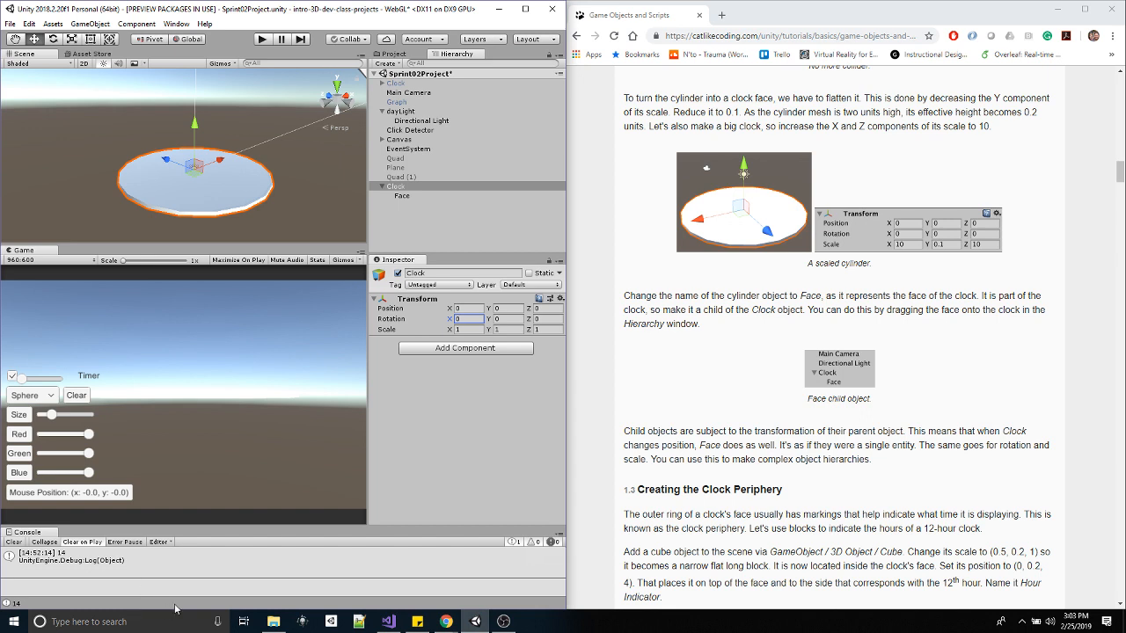
- Move the Clock along X to -37.12 and offset its Face child's X position to 36.68
{"action": "left_click", "coordinate": [408, 187]}
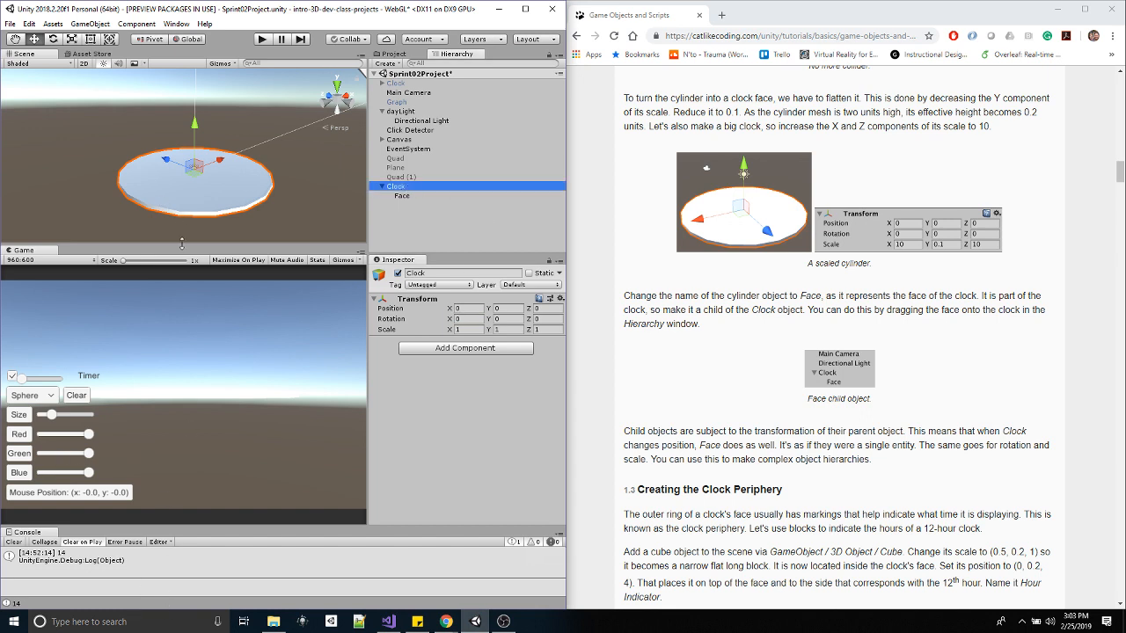
{"action": "left_click_drag", "start_coordinate": [290, 188], "coordinate": [826, 191], "text": "alt"}
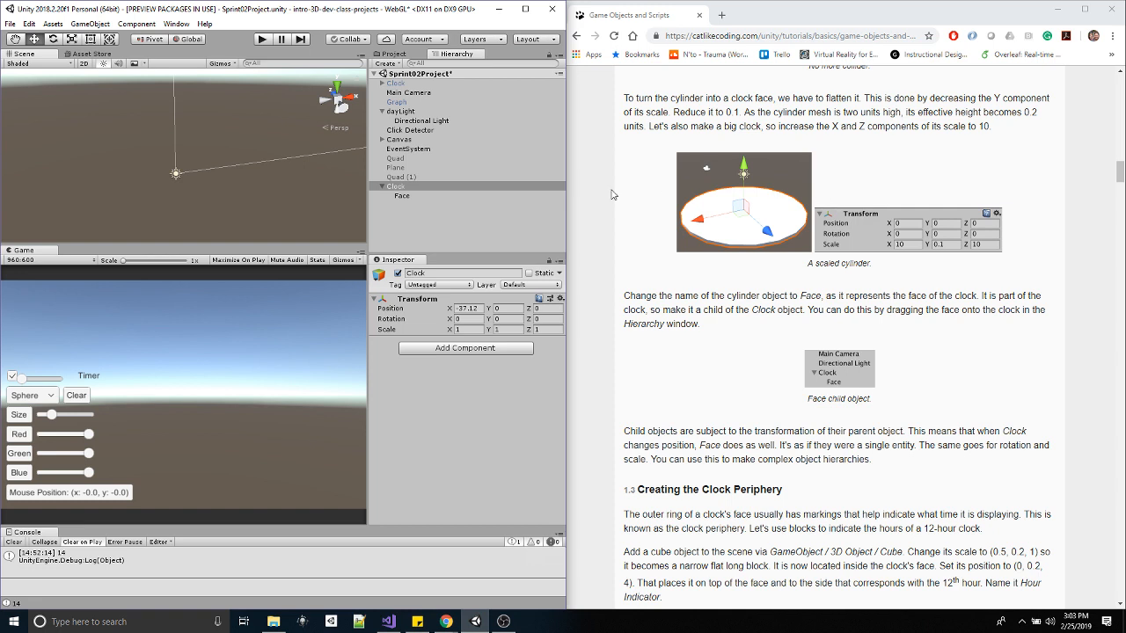
{"action": "left_click", "coordinate": [402, 195]}
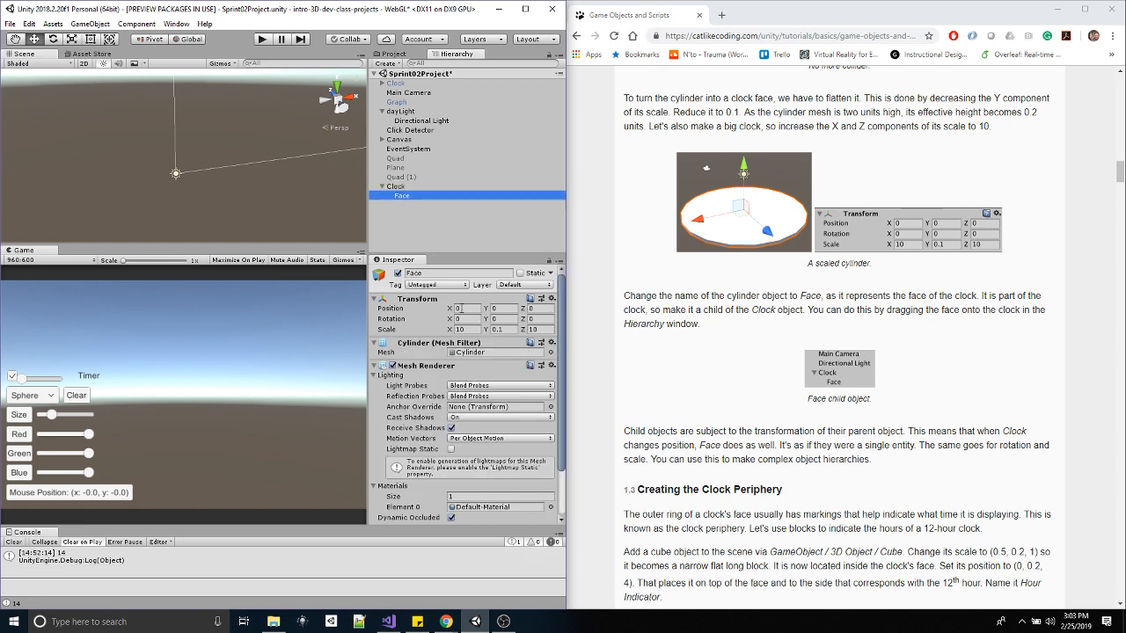
{"action": "left_click", "coordinate": [446, 310]}
{"action": "left_click_drag", "start_coordinate": [445, 312], "coordinate": [13, 292]}
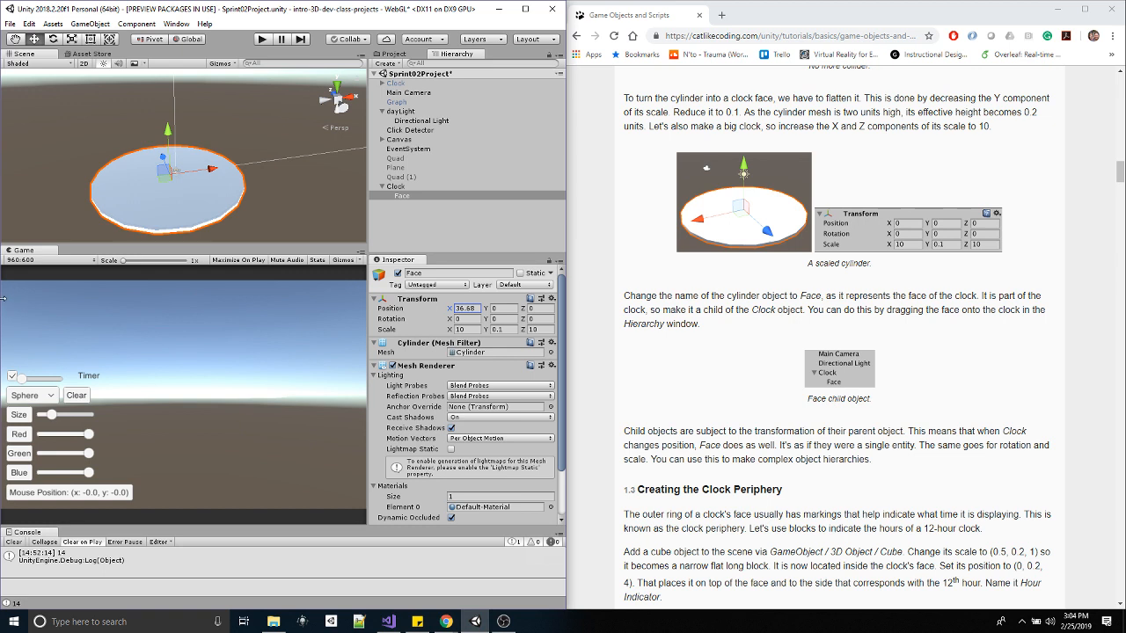
- Set the Clock parent's X position to 0
{"action": "left_click_drag", "start_coordinate": [450, 320], "coordinate": [495, 259]}
{"action": "type", "text": "0"}
{"action": "left_click", "coordinate": [400, 187]}
{"action": "left_click", "coordinate": [480, 308]}
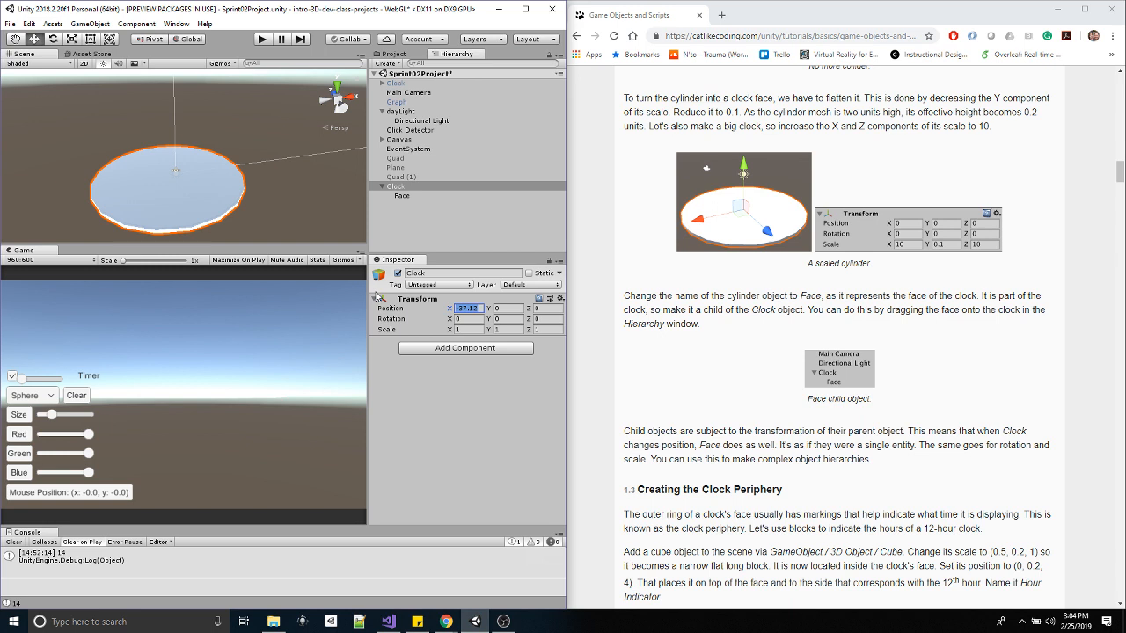
{"action": "left_click", "coordinate": [406, 187]}
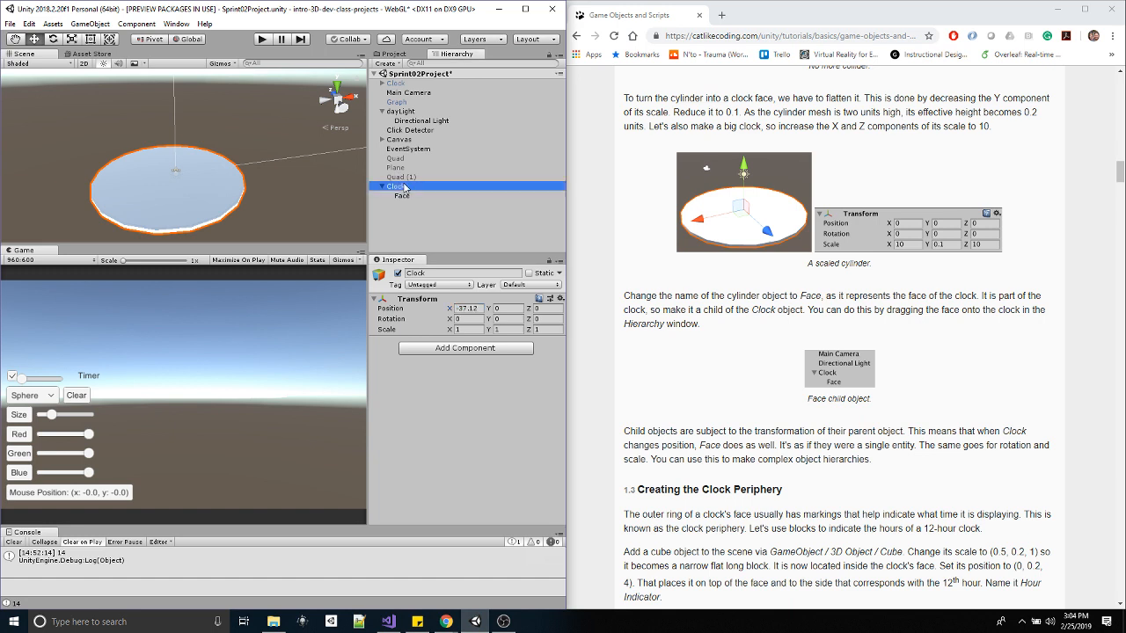
{"action": "left_click", "coordinate": [469, 308]}
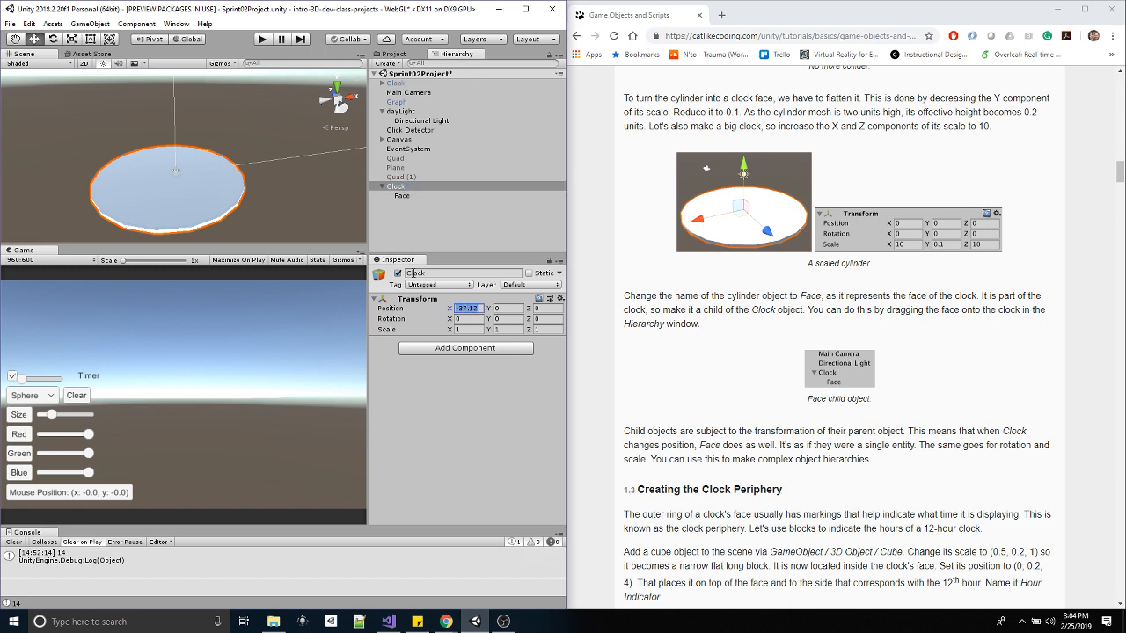
{"action": "type", "text": "0"}
- Set the Face child's X position to 0
{"action": "left_click", "coordinate": [401, 195]}
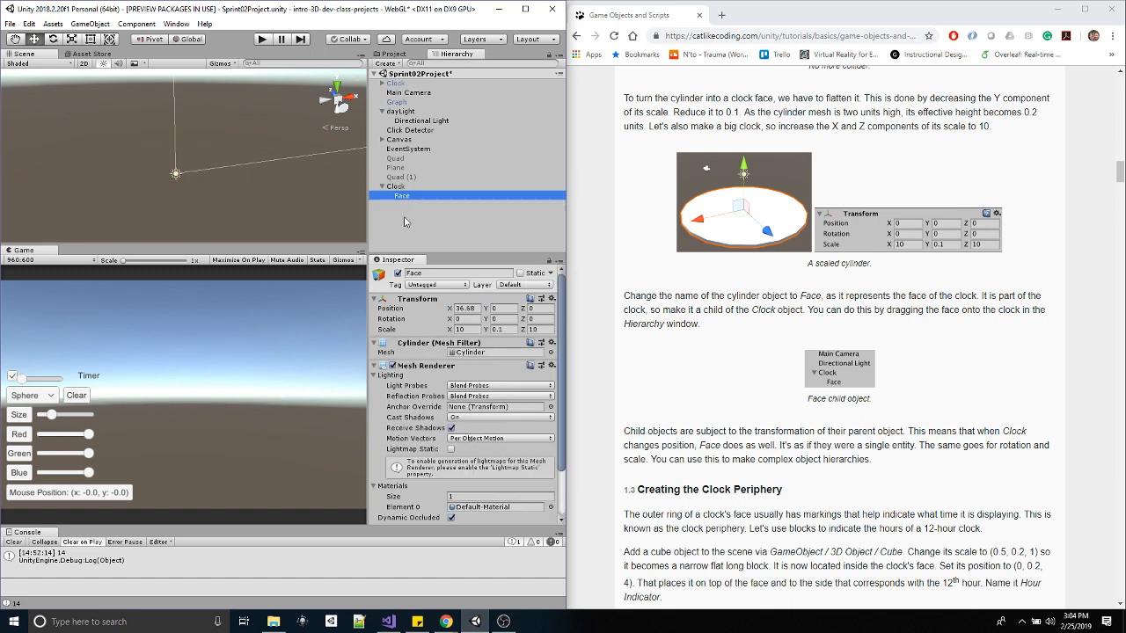
{"action": "left_click", "coordinate": [429, 307]}
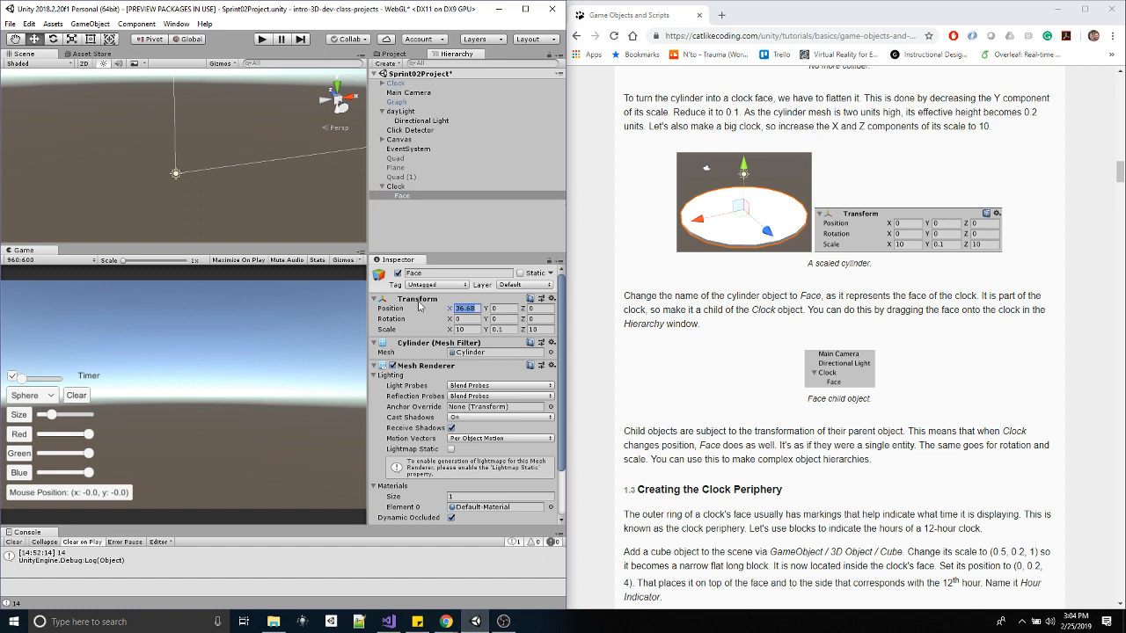
{"action": "type", "text": "0"}
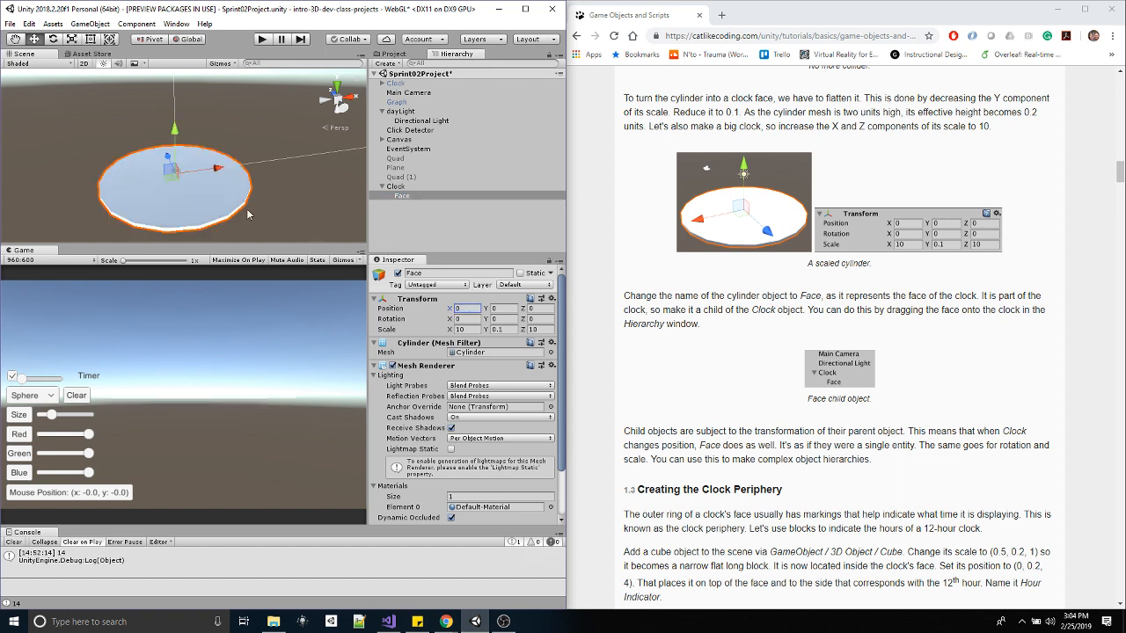
- Duplicate the Face disc, raise the copy to about Y 1.57, and scale it down uniformly to about 3.39 in X and Z
{"action": "left_click_drag", "start_coordinate": [247, 211], "coordinate": [236, 181], "text": "alt"}
{"action": "key", "text": "ctrl+d"}
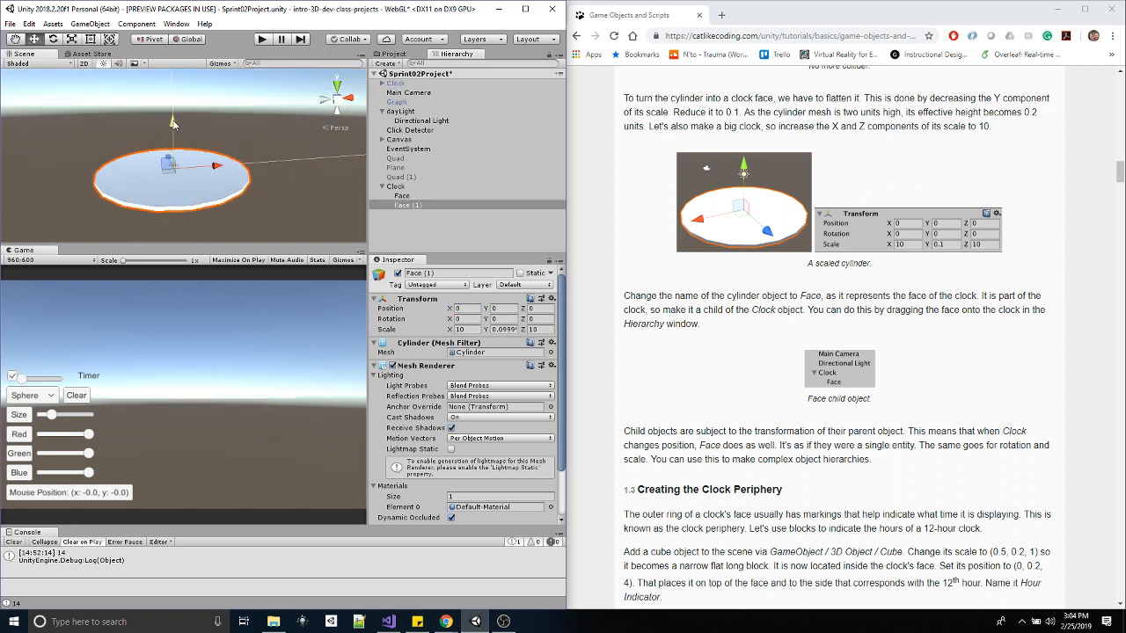
{"action": "left_click_drag", "start_coordinate": [173, 123], "coordinate": [174, 103]}
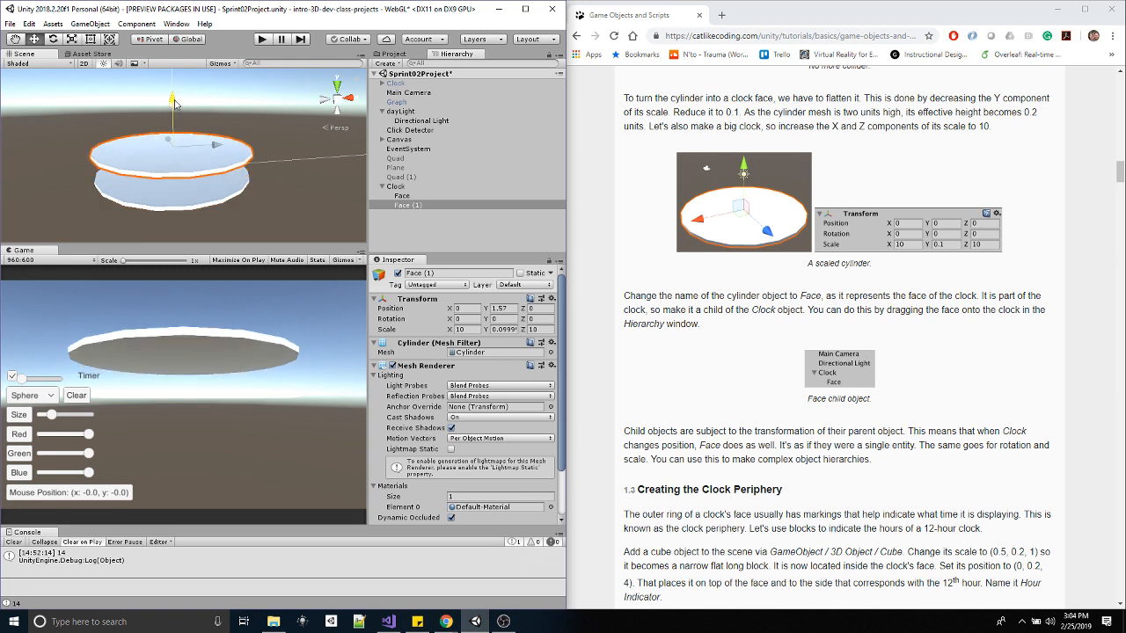
{"action": "key", "text": "r"}
{"action": "left_click_drag", "start_coordinate": [173, 146], "coordinate": [137, 156]}
- Duplicate the small upper disc and lower the copy to about Y -1.27
{"action": "key", "text": "ctrl+d"}
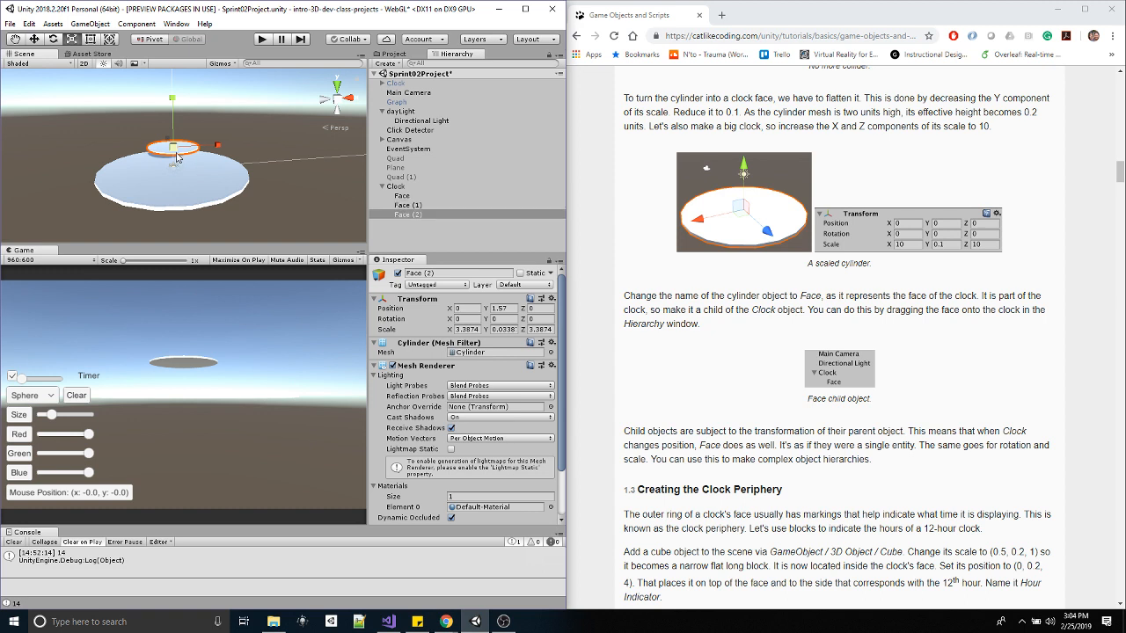
{"action": "key", "text": "w"}
{"action": "left_click_drag", "start_coordinate": [172, 106], "coordinate": [168, 146]}
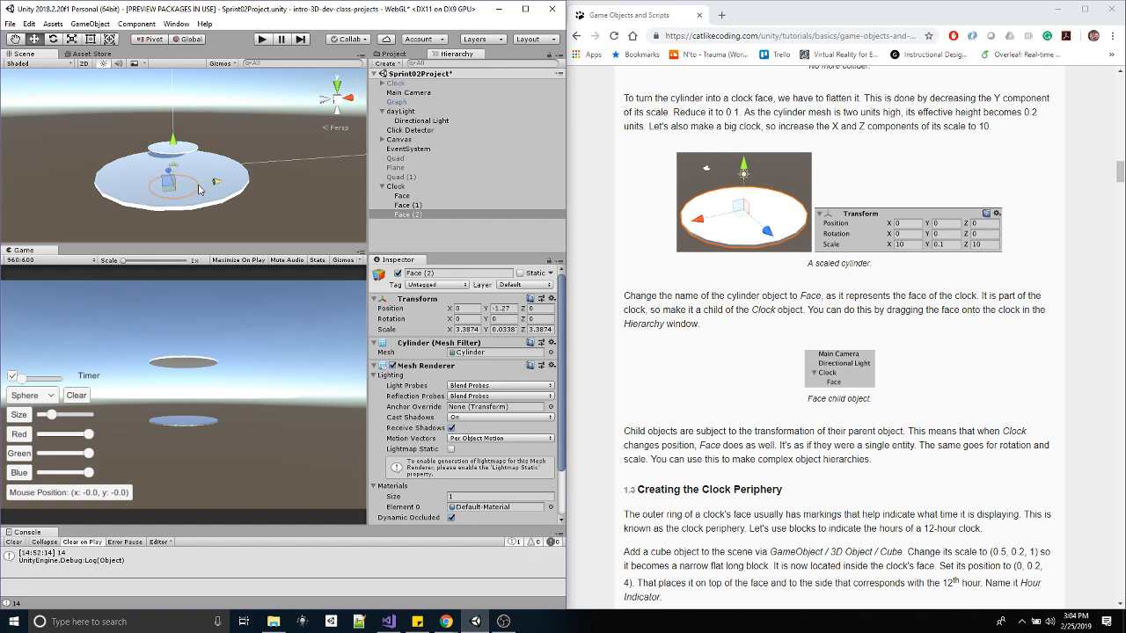
- Duplicate the lower small disc, move the copy to about X 6.99, Y 0.65, and rotate it about 95 degrees around Z
{"action": "key", "text": "ctrl+d"}
{"action": "left_click_drag", "start_coordinate": [216, 181], "coordinate": [138, 276]}
{"action": "key", "text": "e"}
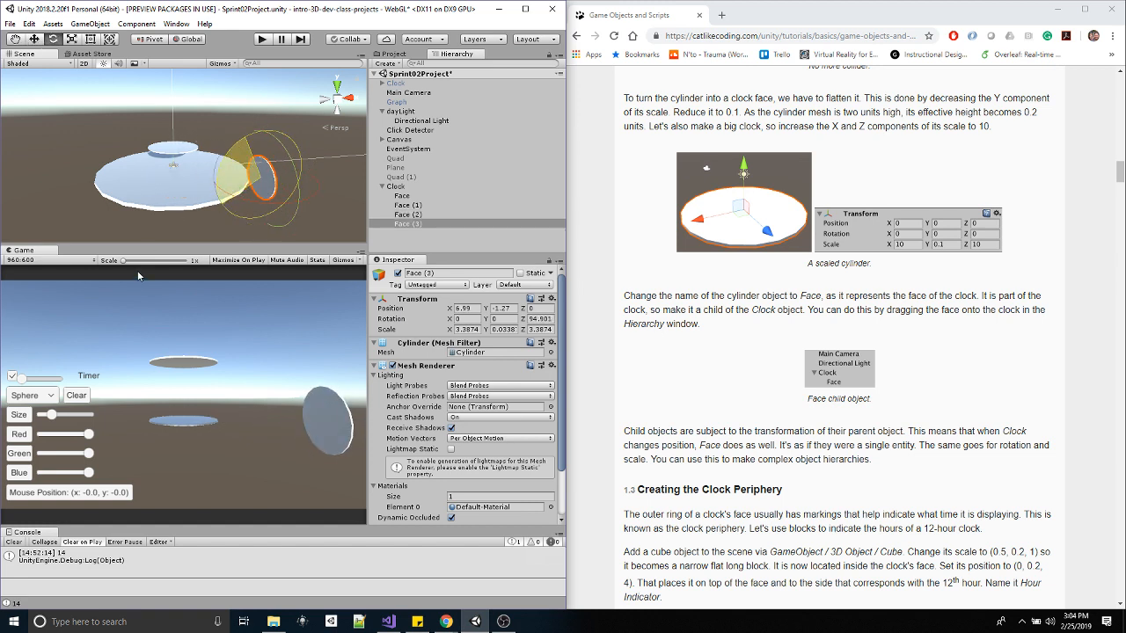
{"action": "key", "text": "w"}
{"action": "left_click_drag", "start_coordinate": [269, 137], "coordinate": [271, 113]}
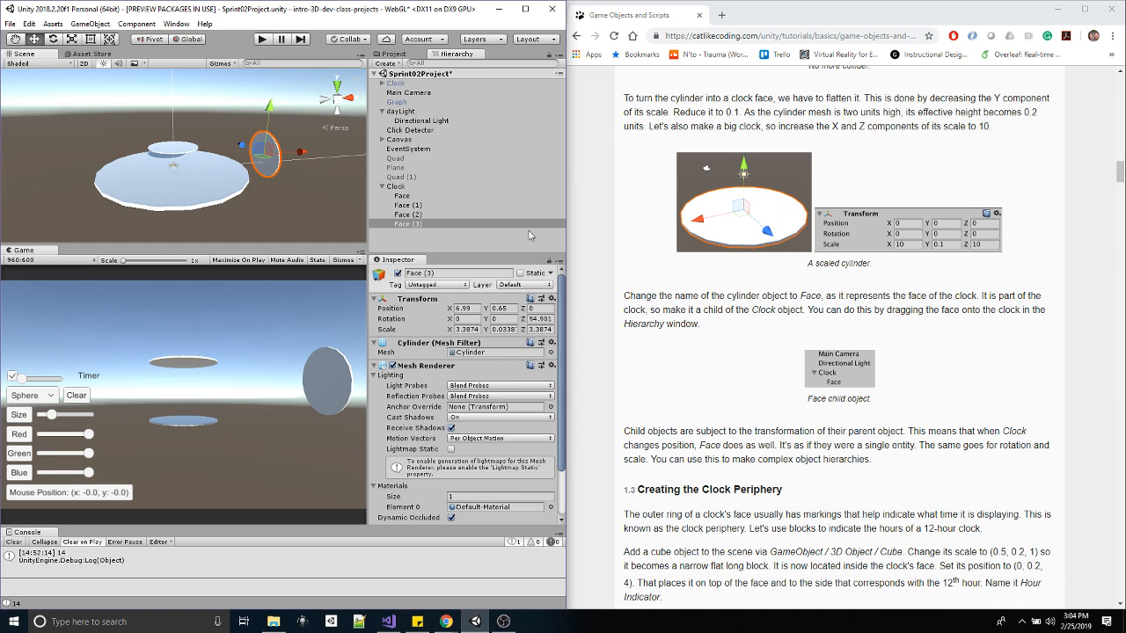
- Try rotating the Clock parent about its X axis with all its Face children, and undo the rotation
{"action": "left_click", "coordinate": [401, 187]}
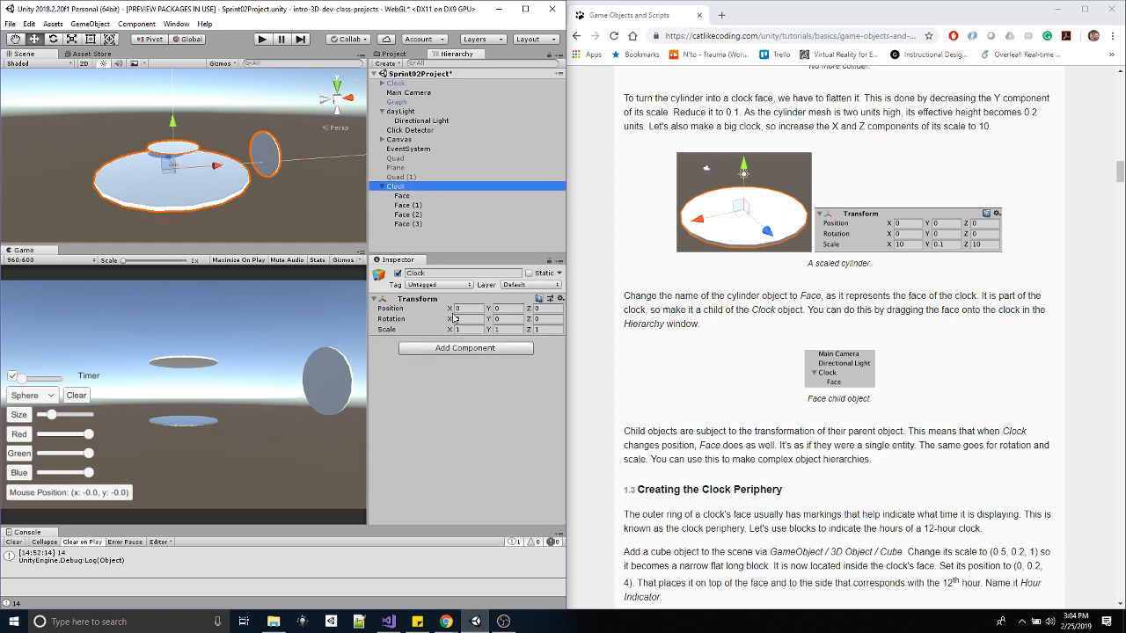
{"action": "left_click_drag", "start_coordinate": [450, 318], "coordinate": [1045, 308]}
{"action": "key", "text": "ctrl+z"}
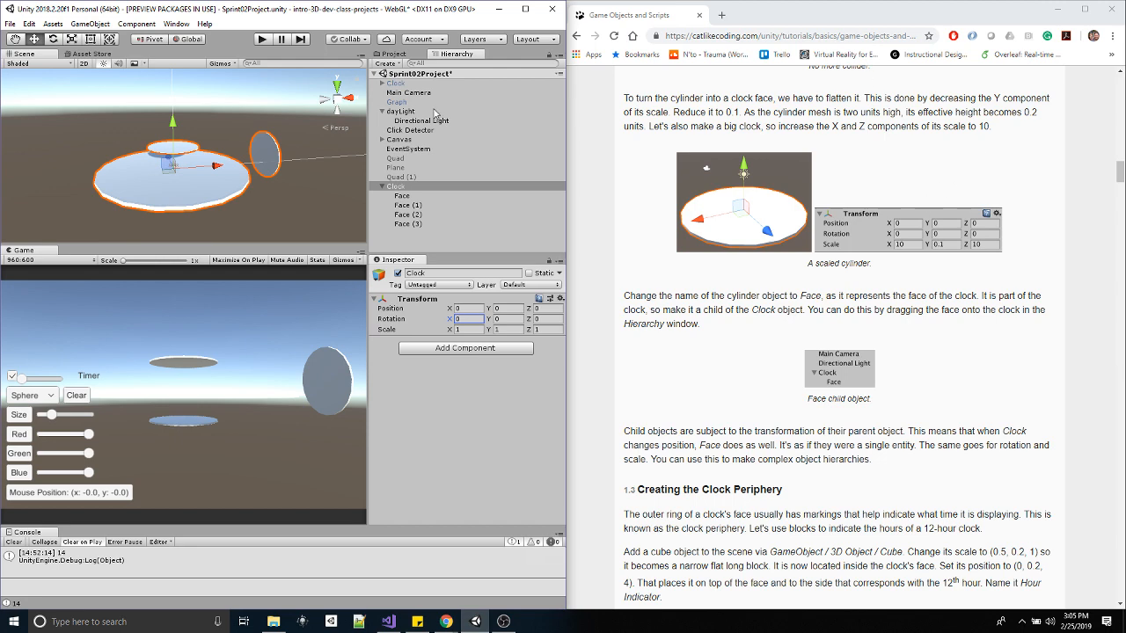
- Try rotating the Clock parent freely around several axes in the scene, and undo the last rotation
{"action": "key", "text": "e"}
{"action": "left_click_drag", "start_coordinate": [145, 143], "coordinate": [219, 126]}
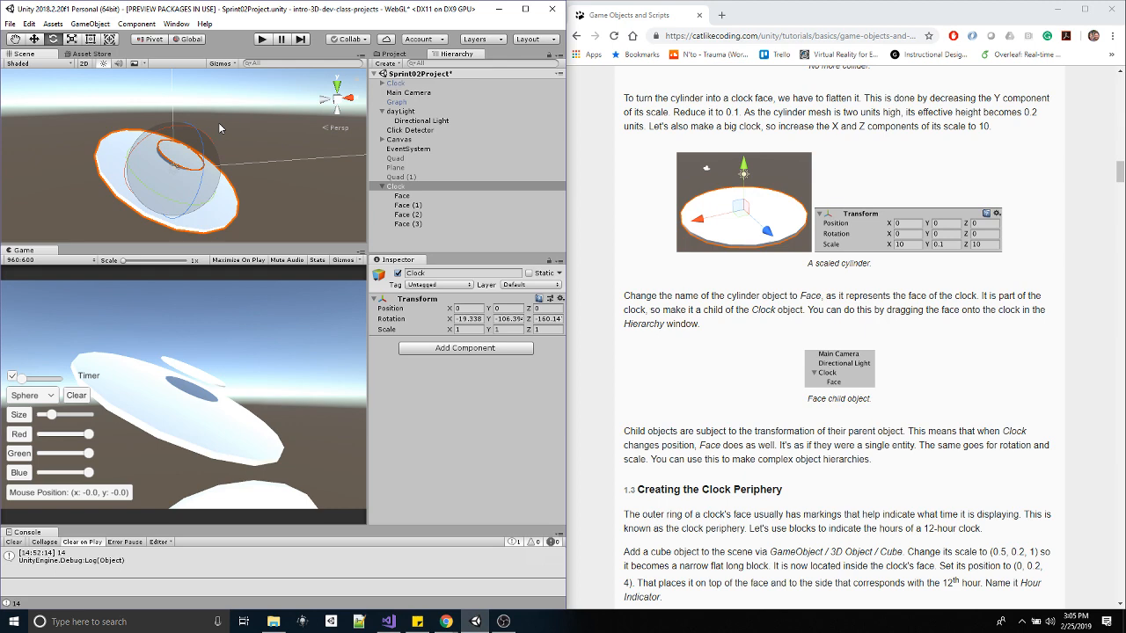
{"action": "left_click_drag", "start_coordinate": [219, 128], "coordinate": [235, 98]}
{"action": "key", "text": "ctrl+z"}
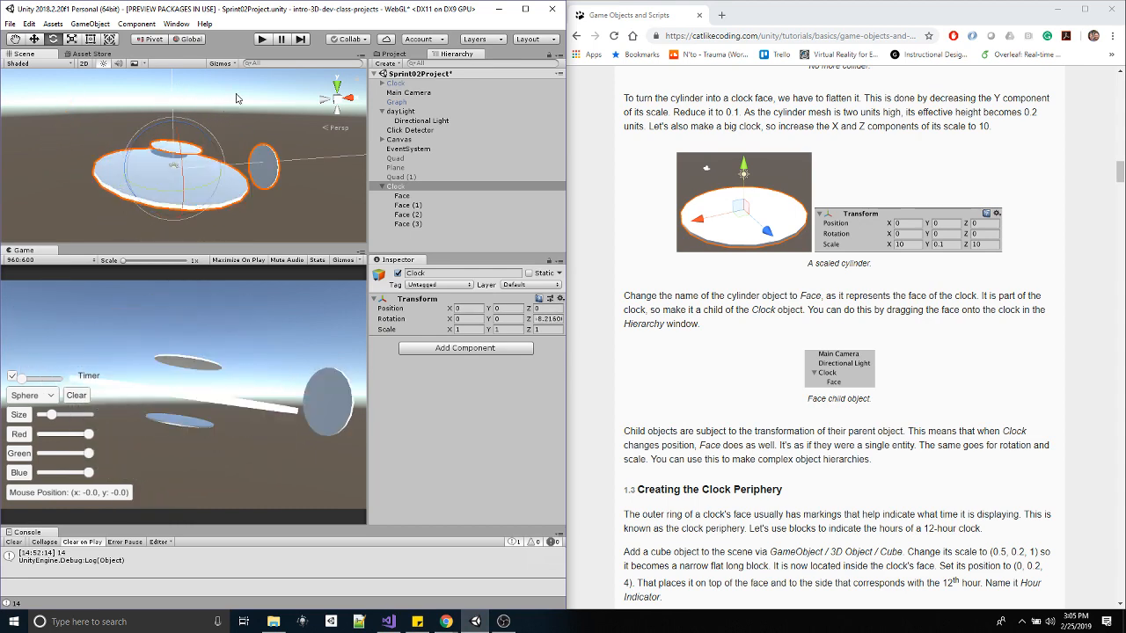
- Delete the three duplicated discs, Face (1) through Face (3), from the Clock
{"action": "left_click", "coordinate": [403, 195]}
{"action": "left_click", "coordinate": [409, 205]}
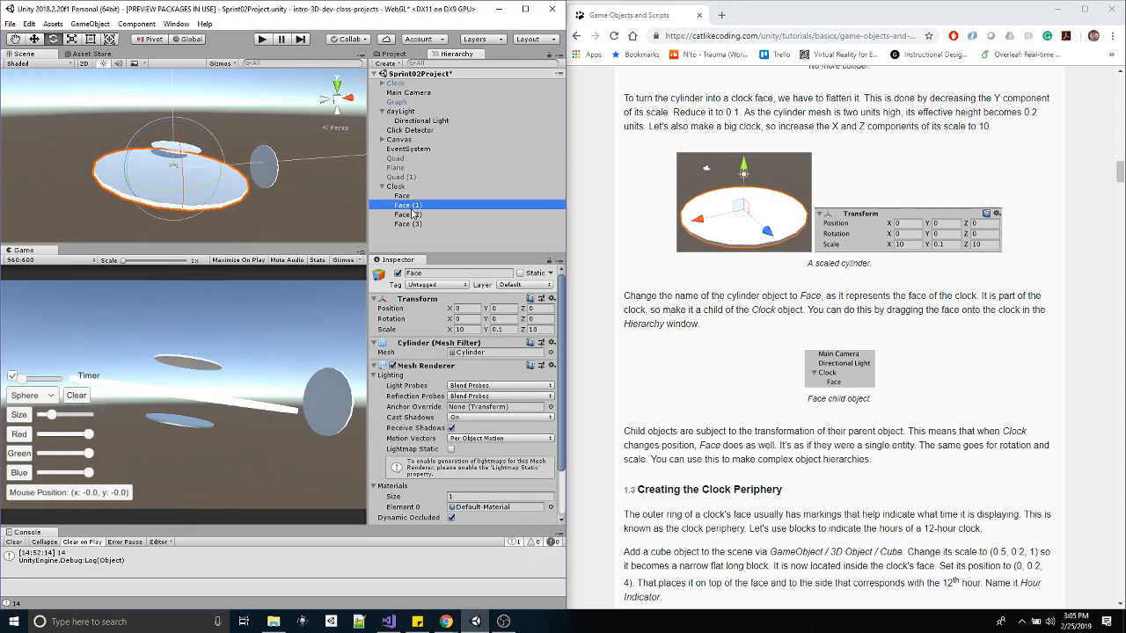
{"action": "left_click", "coordinate": [418, 225], "text": "shift"}
{"action": "key", "text": "Delete"}
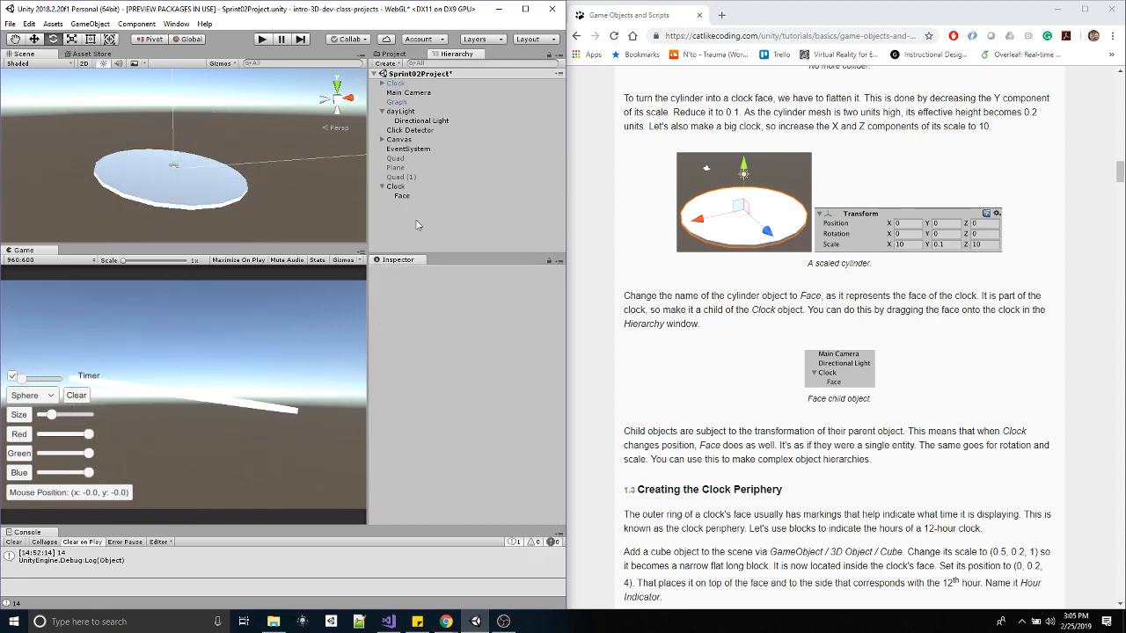
- Set the Clock parent's Z rotation to 0
{"action": "left_click", "coordinate": [397, 187]}
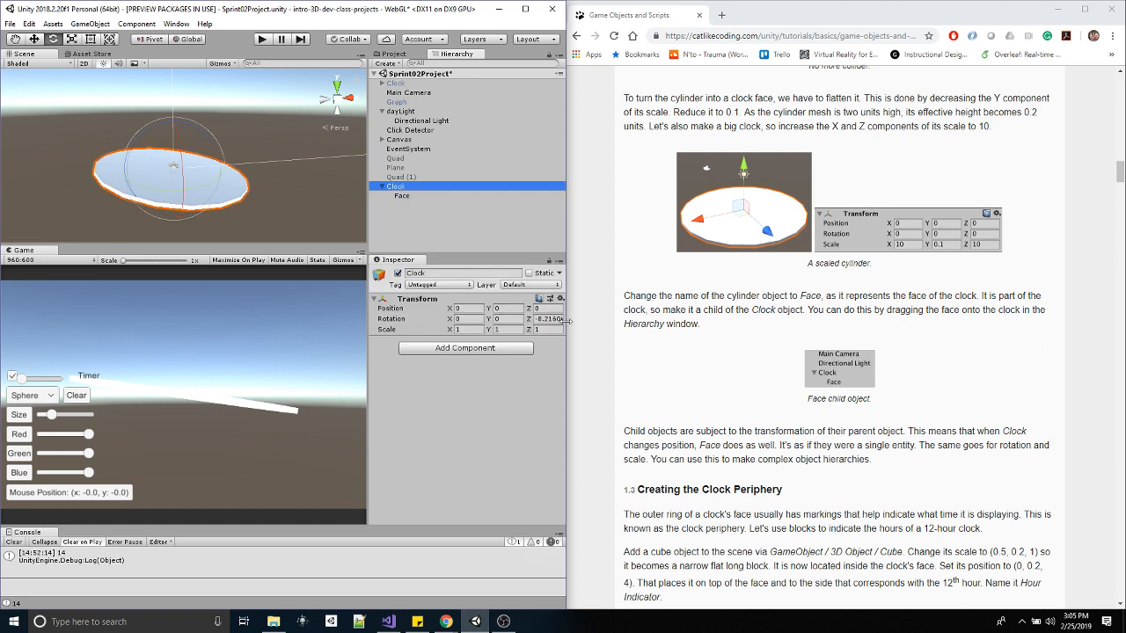
{"action": "left_click", "coordinate": [546, 318]}
{"action": "type", "text": "0"}
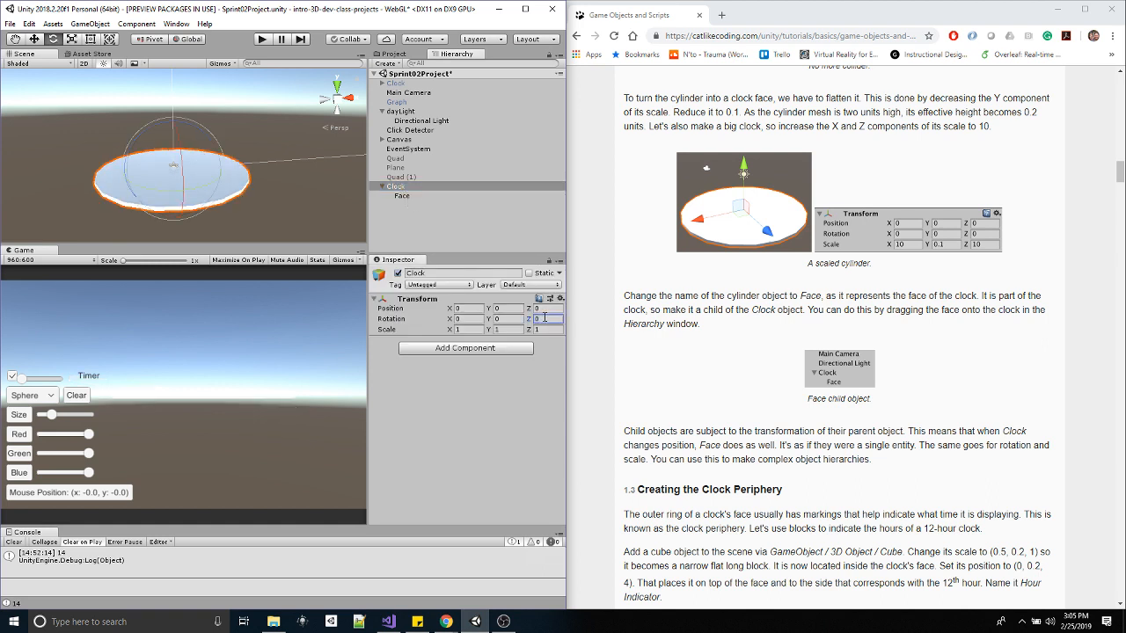
- Add a 3D cube to the scene and name it HourIndicator
{"action": "left_click", "coordinate": [417, 197]}
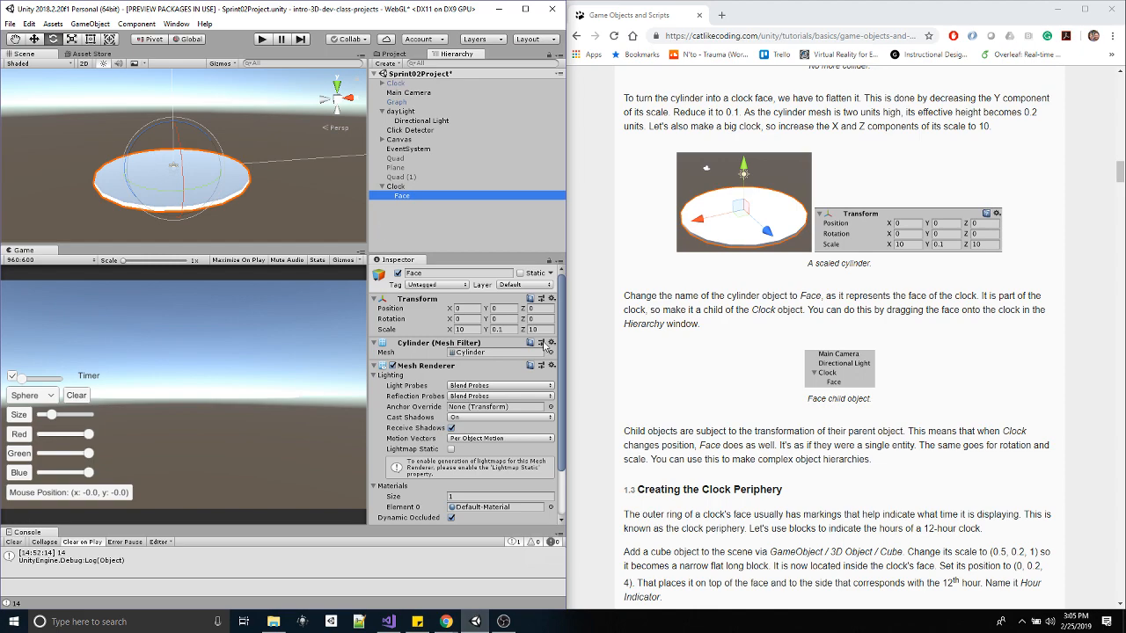
{"action": "scroll", "coordinate": [788, 382], "scroll_direction": "down", "scroll_amount": 4}
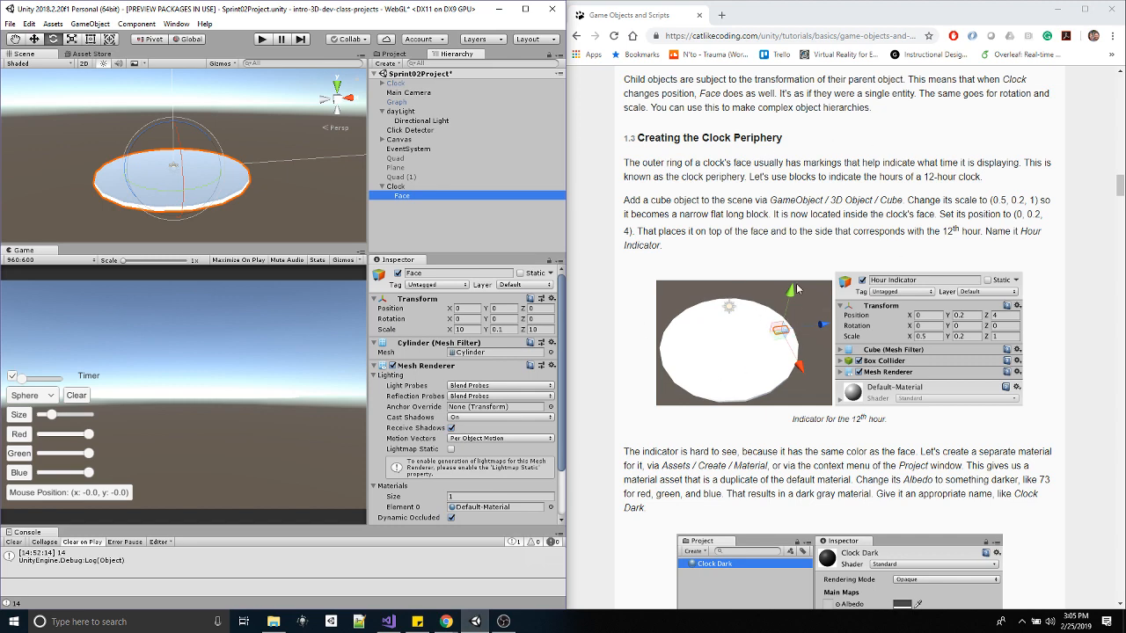
{"action": "scroll", "coordinate": [797, 290], "scroll_direction": "down", "scroll_amount": 1}
{"action": "left_click", "coordinate": [90, 24]}
{"action": "mouse_move", "coordinate": [150, 63]}
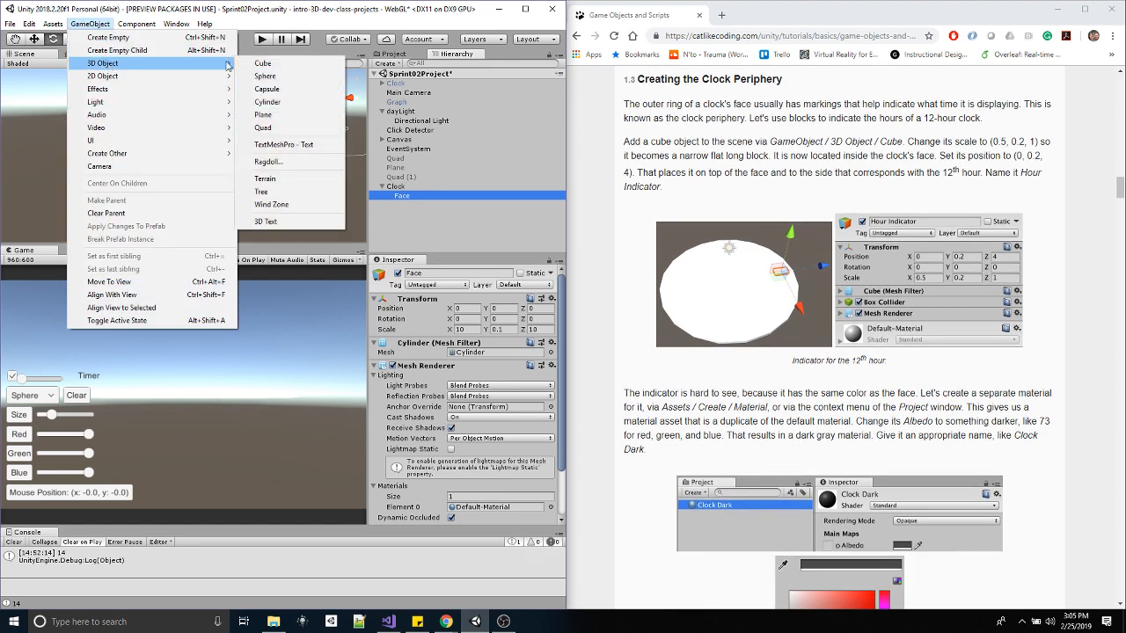
{"action": "left_click", "coordinate": [264, 64]}
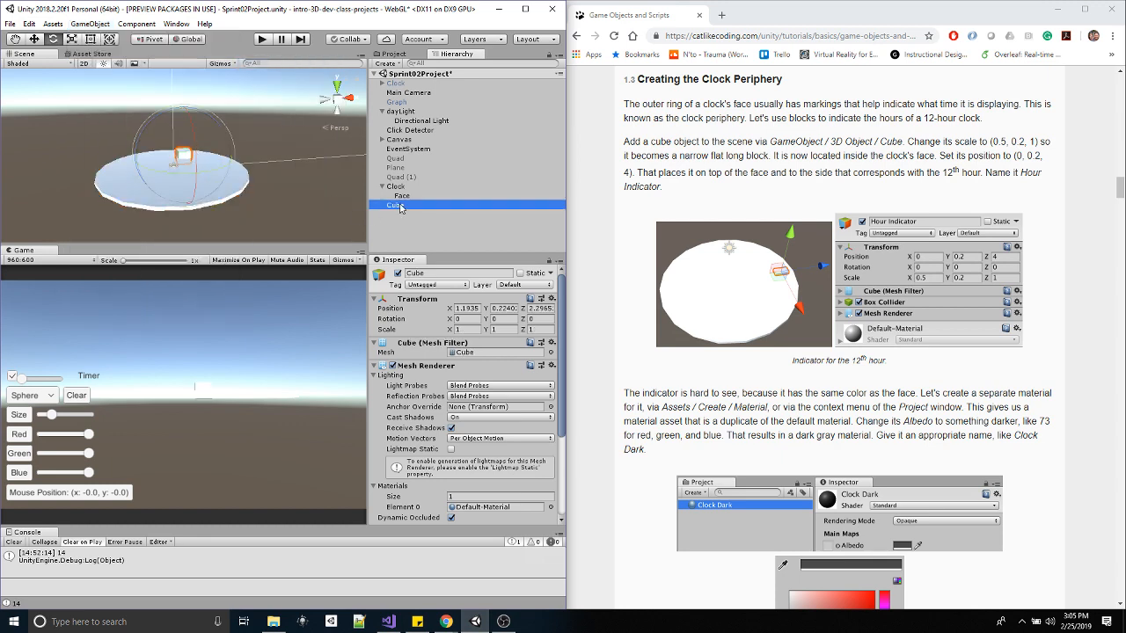
{"action": "left_click", "coordinate": [421, 274]}
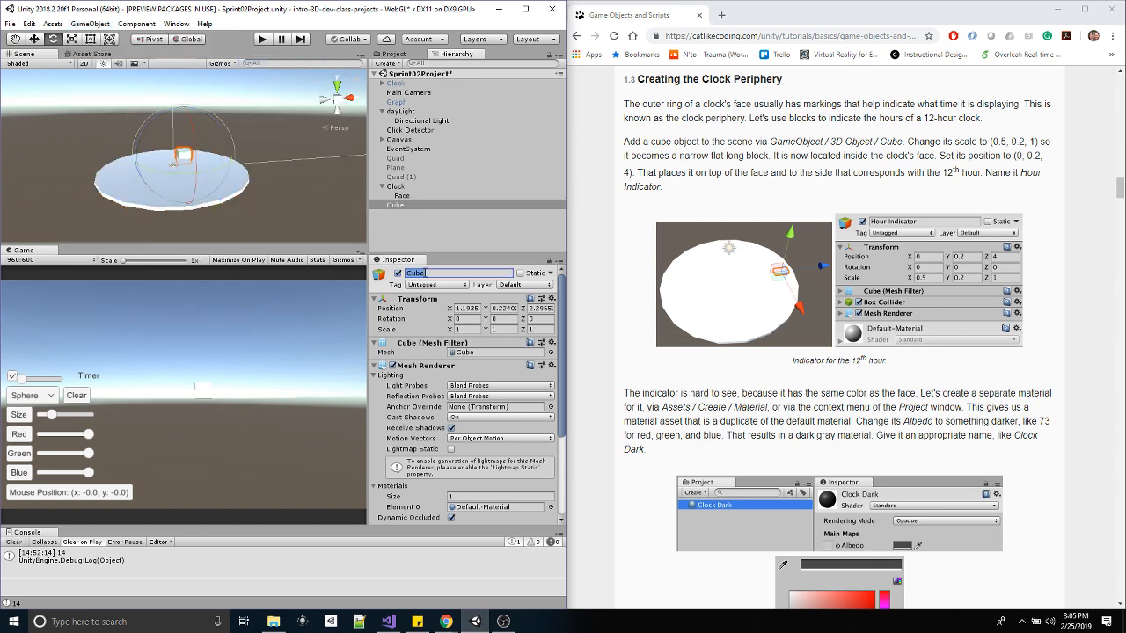
{"action": "type", "text": "HourIndicator"}
{"action": "key", "text": "Return"}
- Set the HourIndicator's position to X 0, Y 0.2, Z 4
{"action": "left_click", "coordinate": [459, 308]}
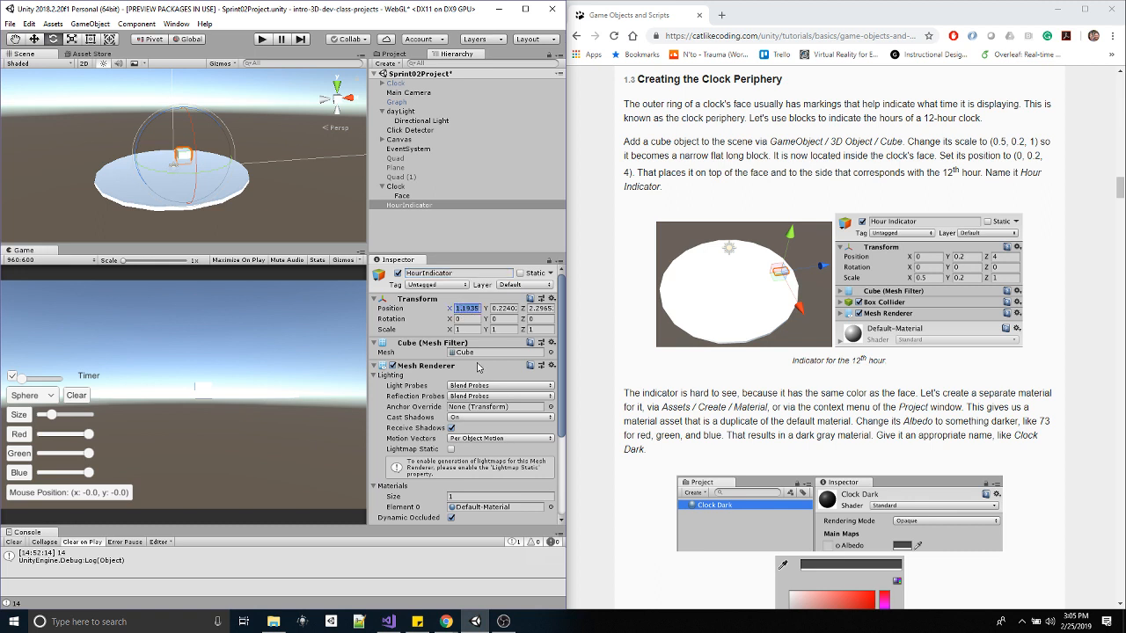
{"action": "type", "text": "0"}
{"action": "key", "text": "Tab"}
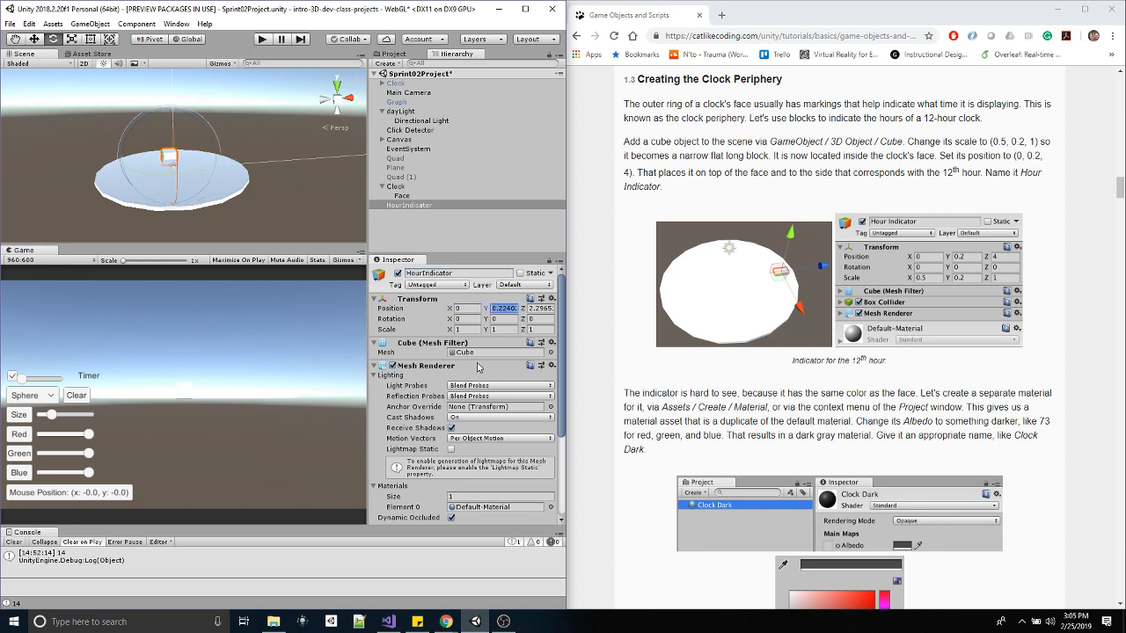
{"action": "type", "text": "0.2"}
{"action": "key", "text": "Tab"}
{"action": "type", "text": "4"}
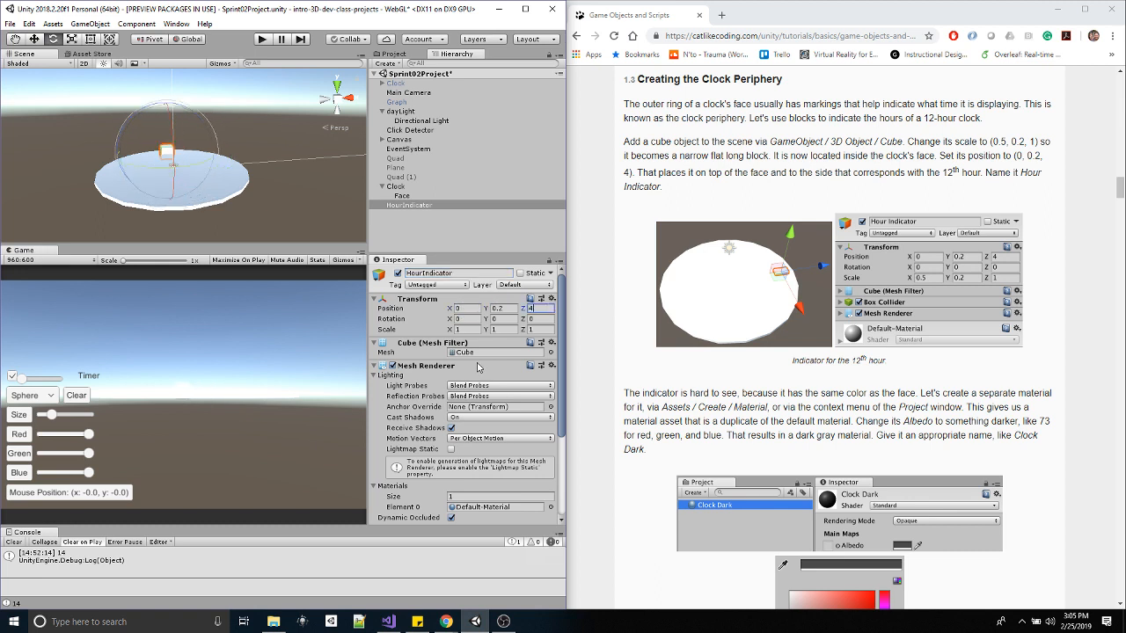
- Set the HourIndicator's scale to X 0.5, Y 0.2, keeping Z at 1
{"action": "key", "text": "Tab"}
{"action": "key", "text": "Tab"}
{"action": "key", "text": "Tab"}
{"action": "key", "text": "Tab"}
{"action": "type", "text": "0.5"}
{"action": "key", "text": "Tab"}
{"action": "type", "text": "0.2"}
{"action": "key", "text": "Tab"}
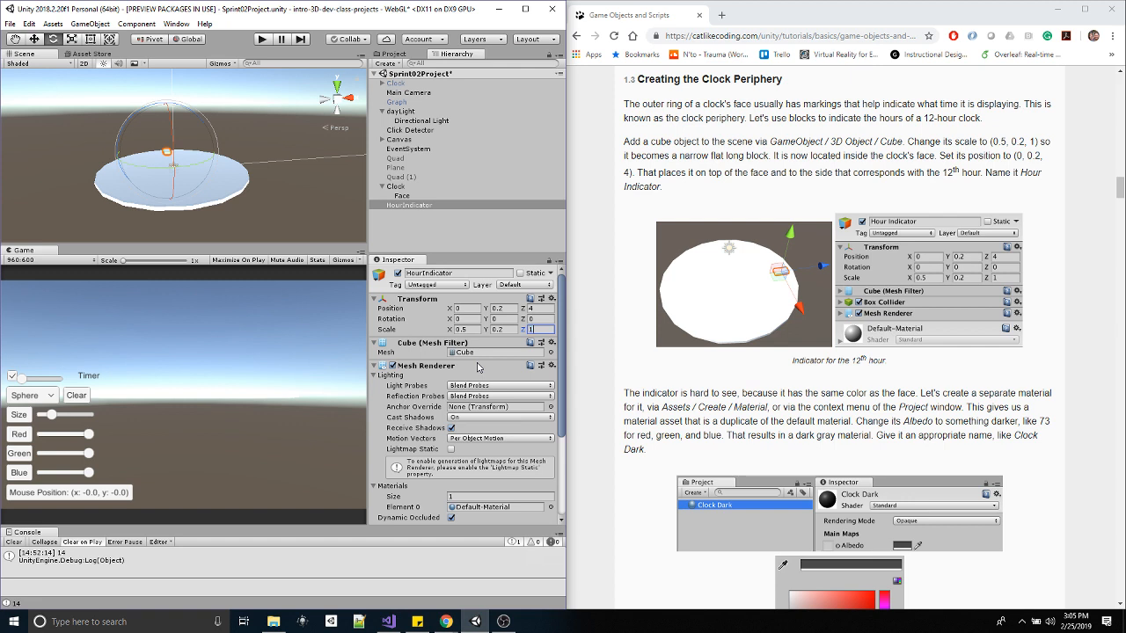
{"action": "key", "text": "Return"}
- Create a new material named ClockDark03 in the project's Materials folder
{"action": "scroll", "coordinate": [186, 184], "scroll_direction": "up", "scroll_amount": 5}
{"action": "left_click_drag", "start_coordinate": [187, 184], "coordinate": [262, 218], "text": "alt"}
{"action": "scroll", "coordinate": [202, 127], "scroll_direction": "down", "scroll_amount": 3}
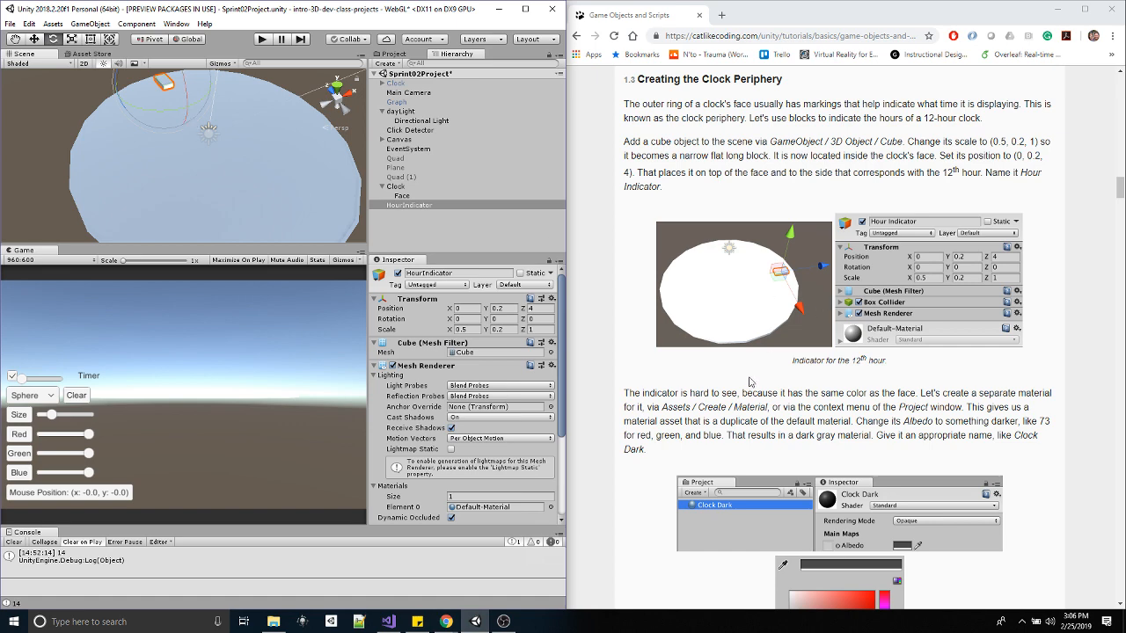
{"action": "scroll", "coordinate": [810, 326], "scroll_direction": "down", "scroll_amount": 4}
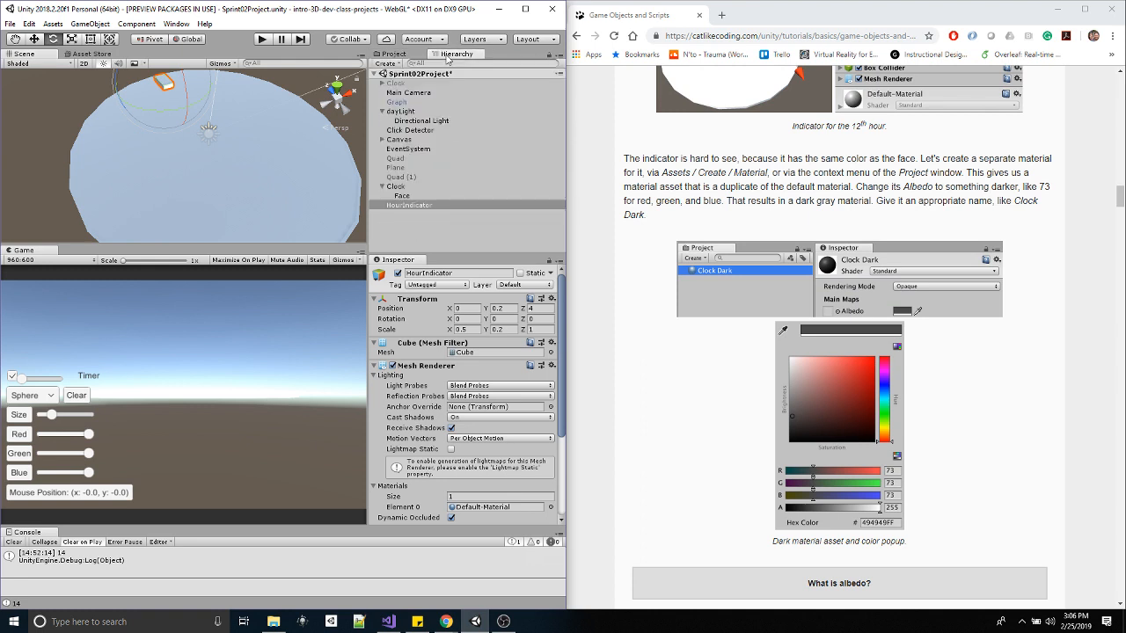
{"action": "left_click", "coordinate": [387, 54]}
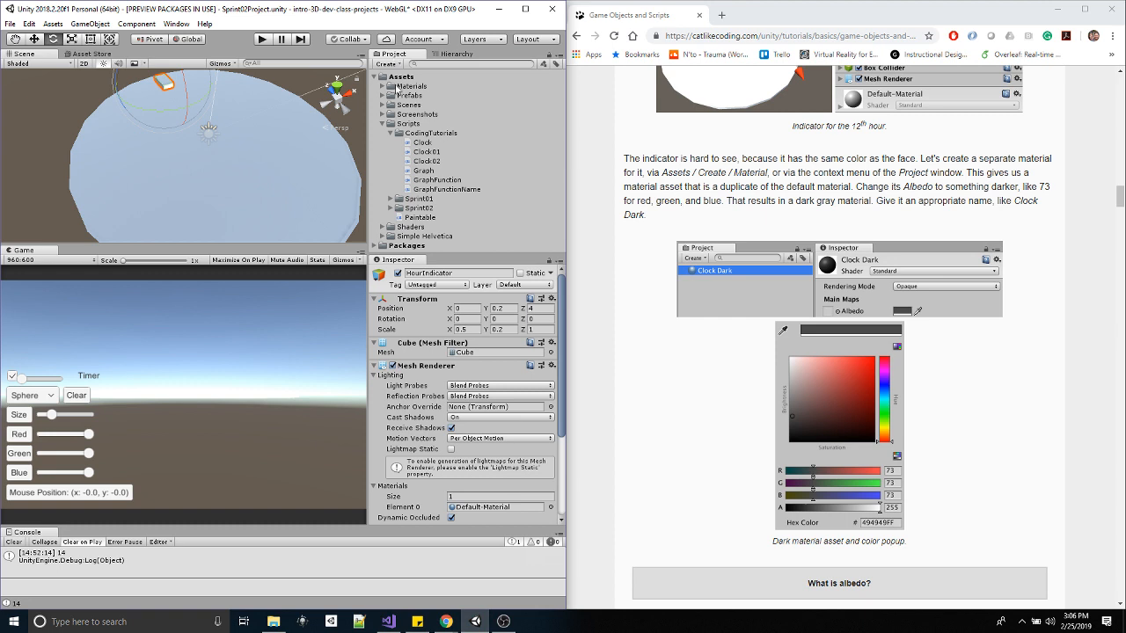
{"action": "left_click", "coordinate": [381, 86]}
{"action": "left_click", "coordinate": [411, 88]}
{"action": "right_click", "coordinate": [420, 87]}
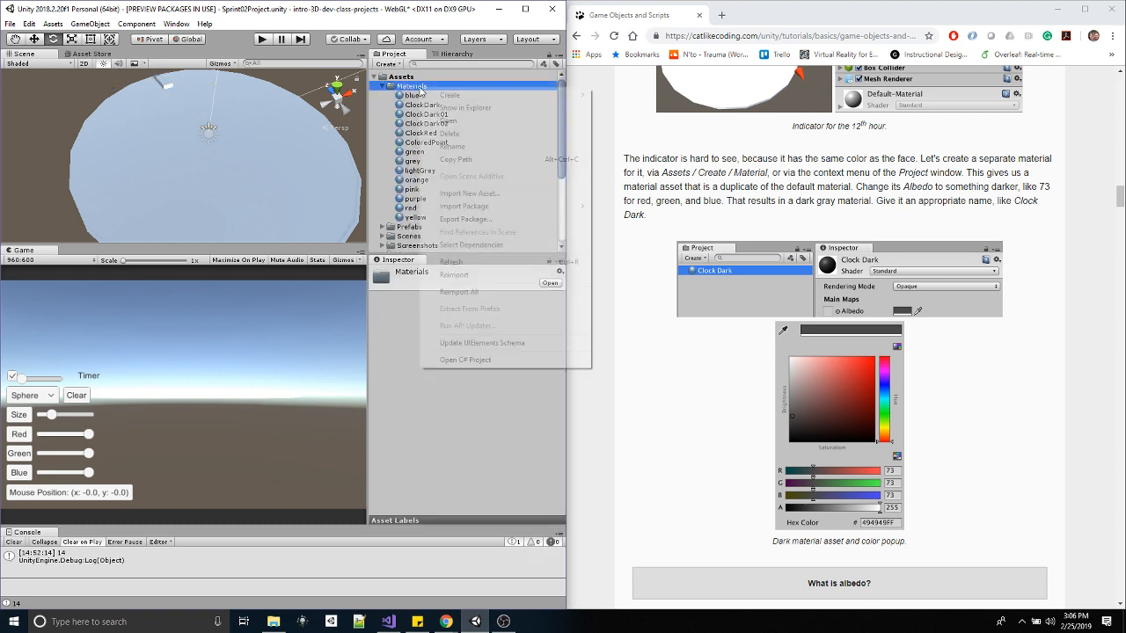
{"action": "mouse_move", "coordinate": [460, 95]}
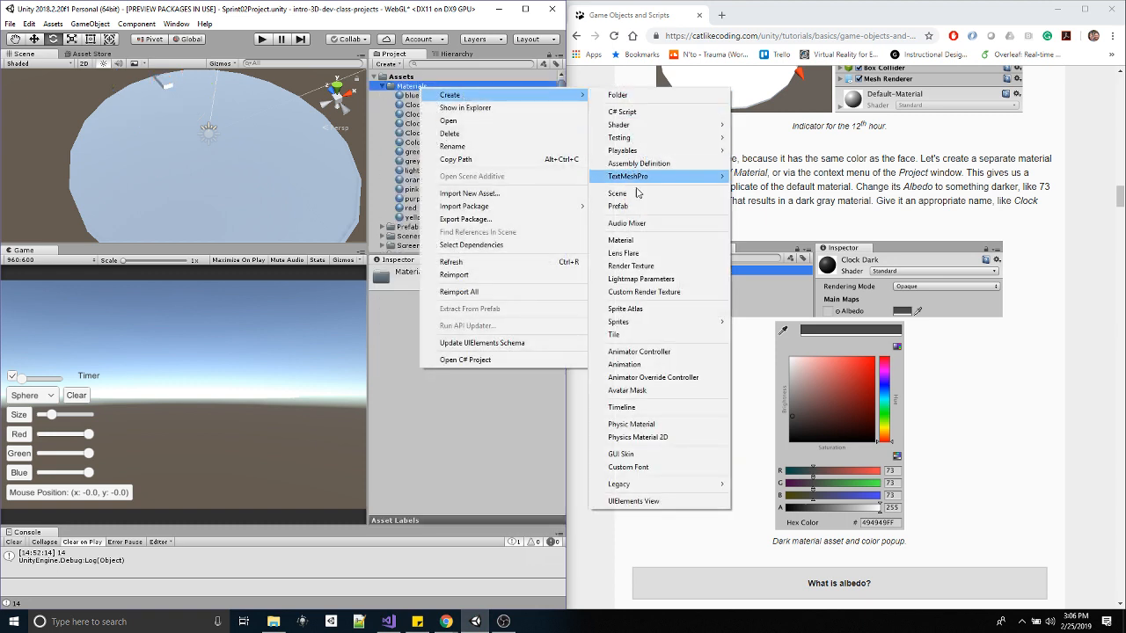
{"action": "left_click", "coordinate": [628, 240]}
{"action": "type", "text": "ClockDark03"}
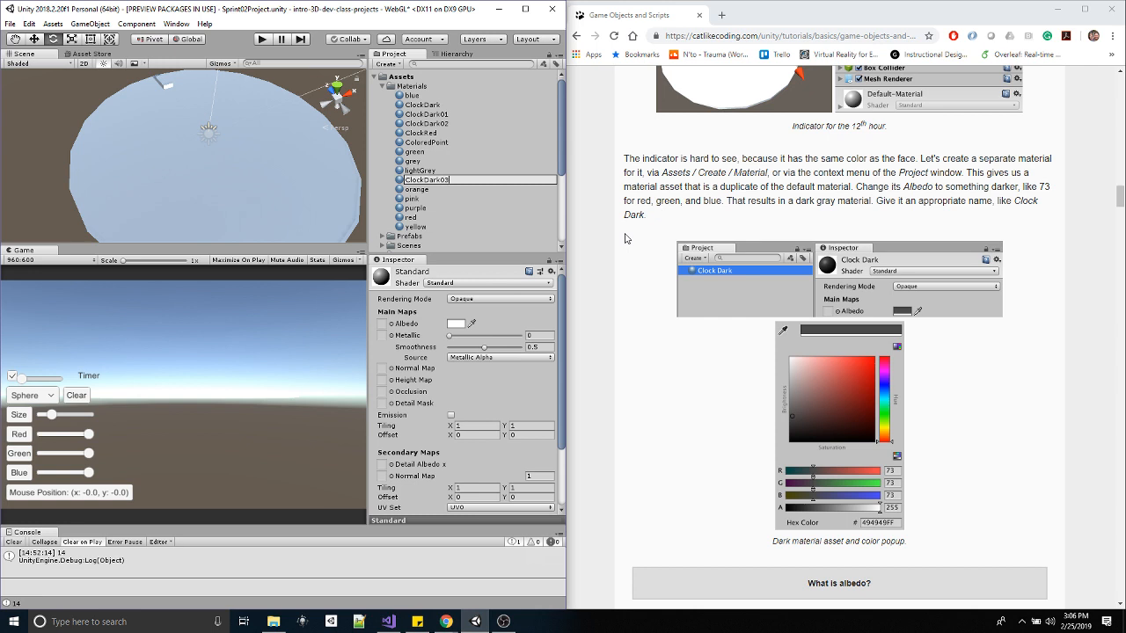
{"action": "key", "text": "Return"}
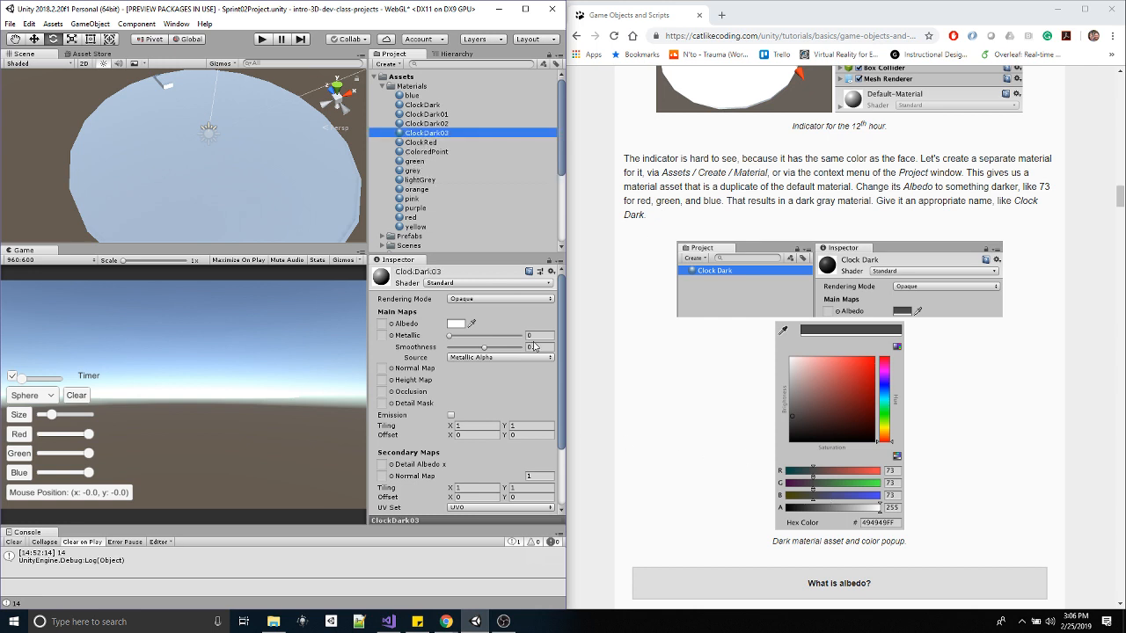
- Set the ClockDark03 material's albedo to dark gray with red, green and blue at 73
{"action": "left_click", "coordinate": [455, 323]}
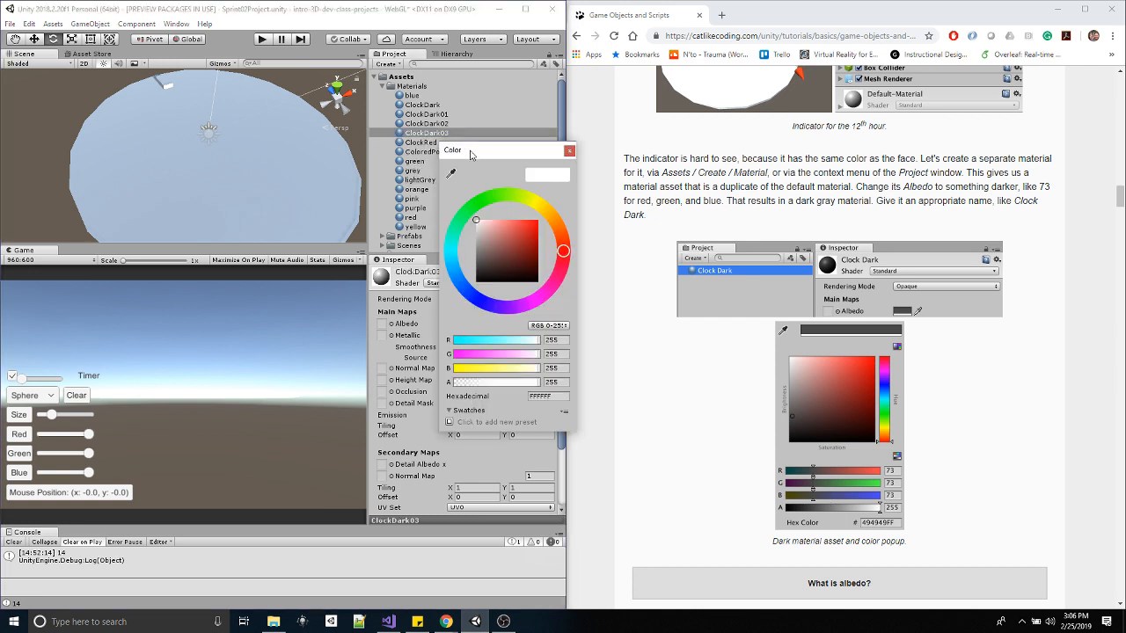
{"action": "left_click_drag", "start_coordinate": [470, 155], "coordinate": [345, 182]}
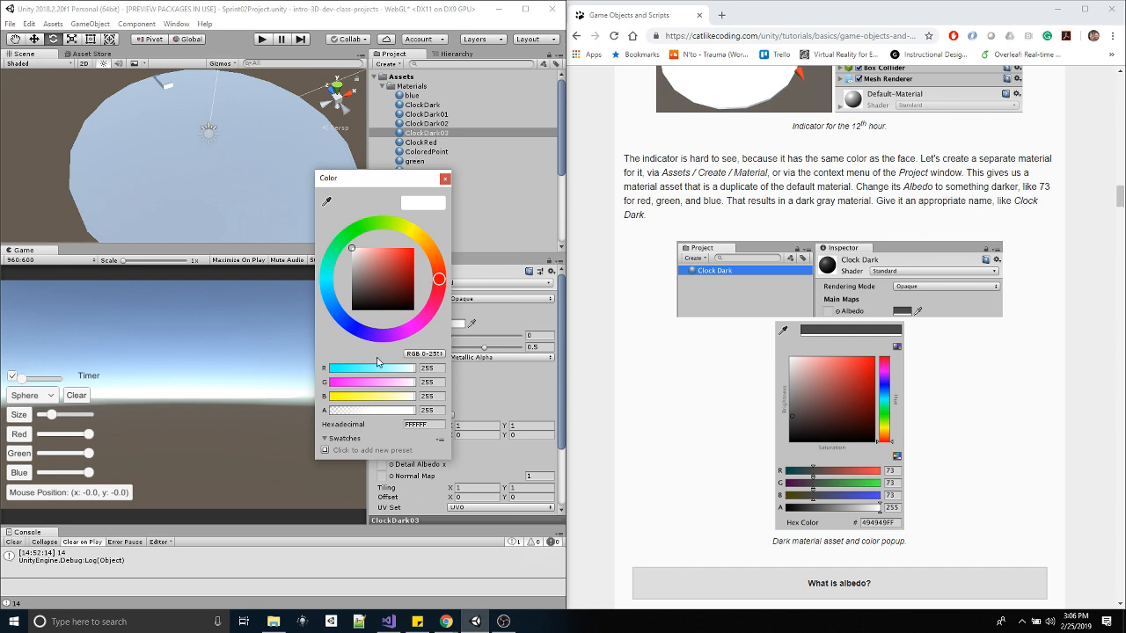
{"action": "left_click", "coordinate": [442, 353]}
{"action": "left_click", "coordinate": [434, 381]}
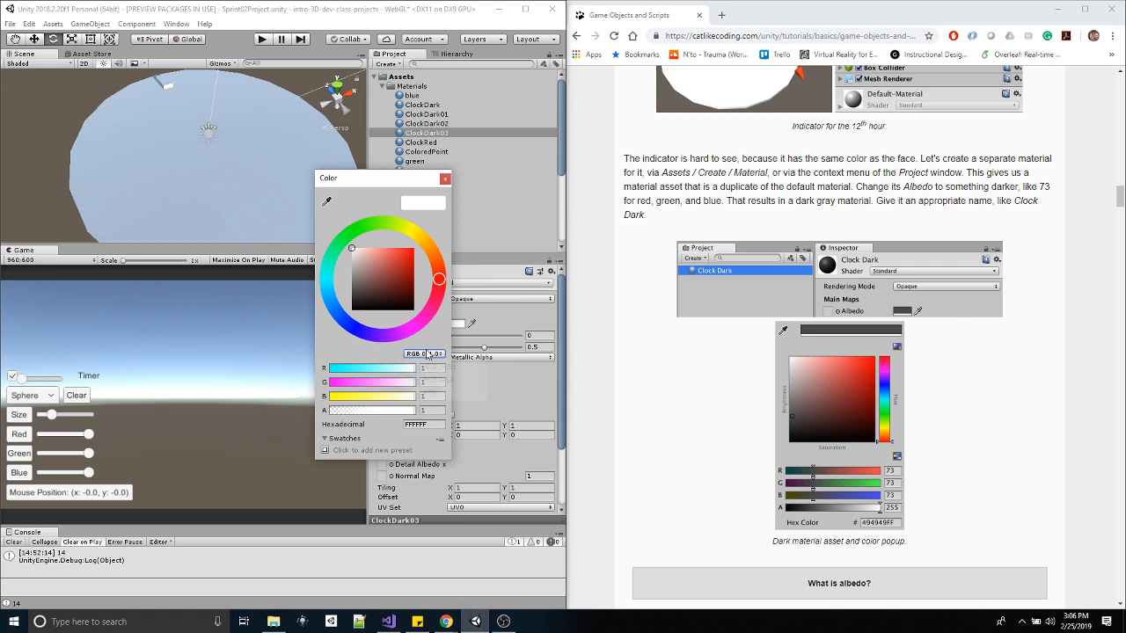
{"action": "left_click", "coordinate": [424, 353]}
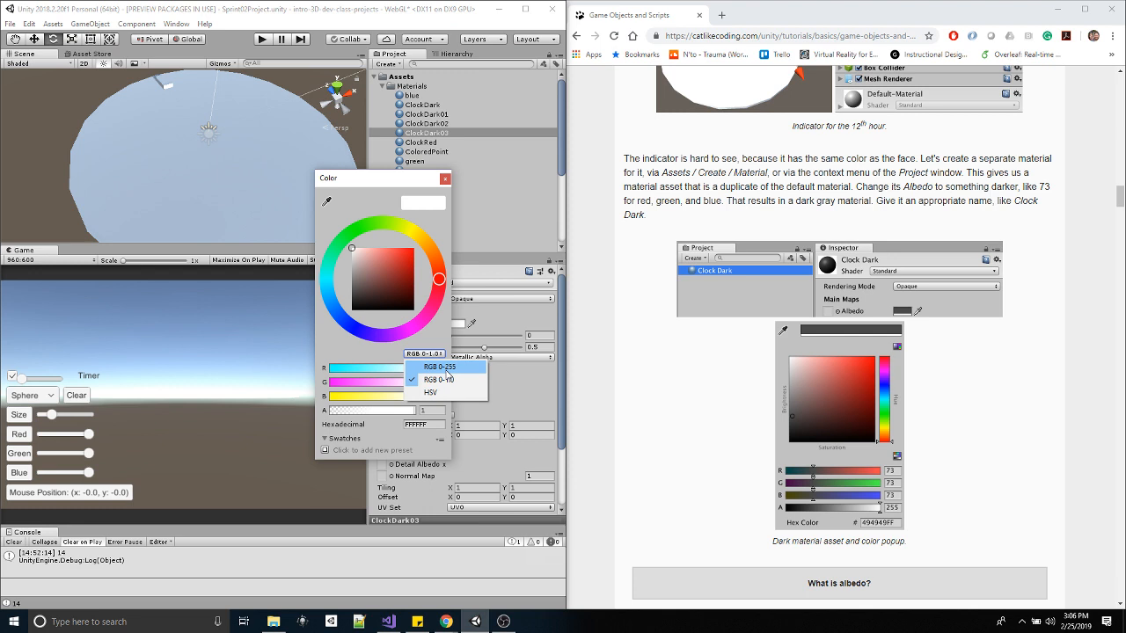
{"action": "left_click", "coordinate": [440, 366]}
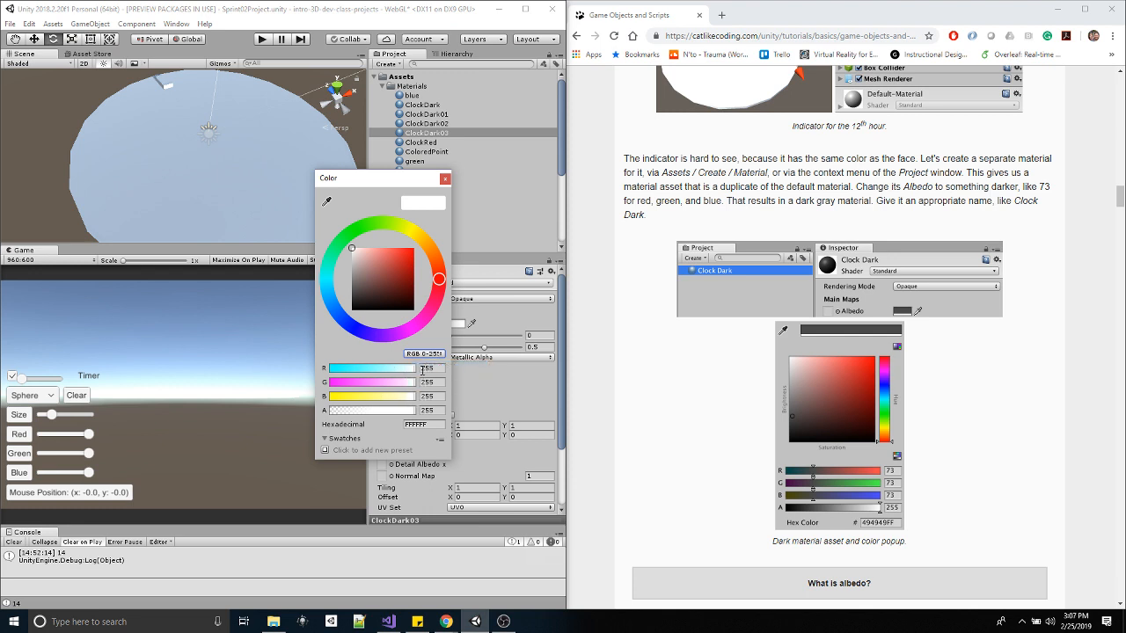
{"action": "left_click_drag", "start_coordinate": [374, 274], "coordinate": [330, 299]}
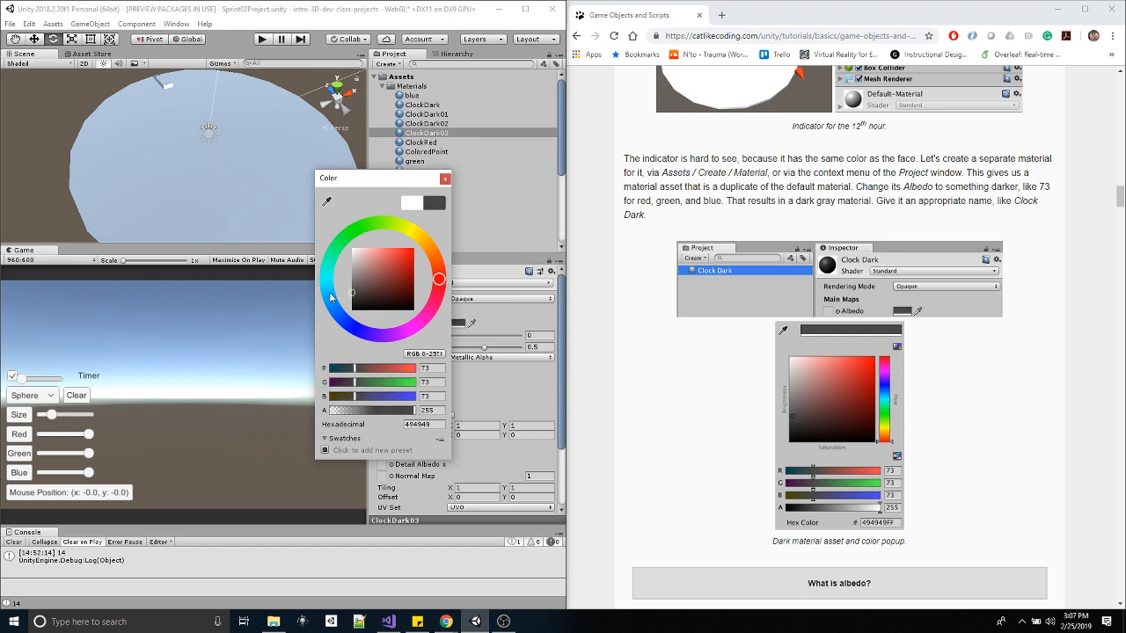
{"action": "left_click", "coordinate": [428, 353]}
{"action": "left_click", "coordinate": [429, 380]}
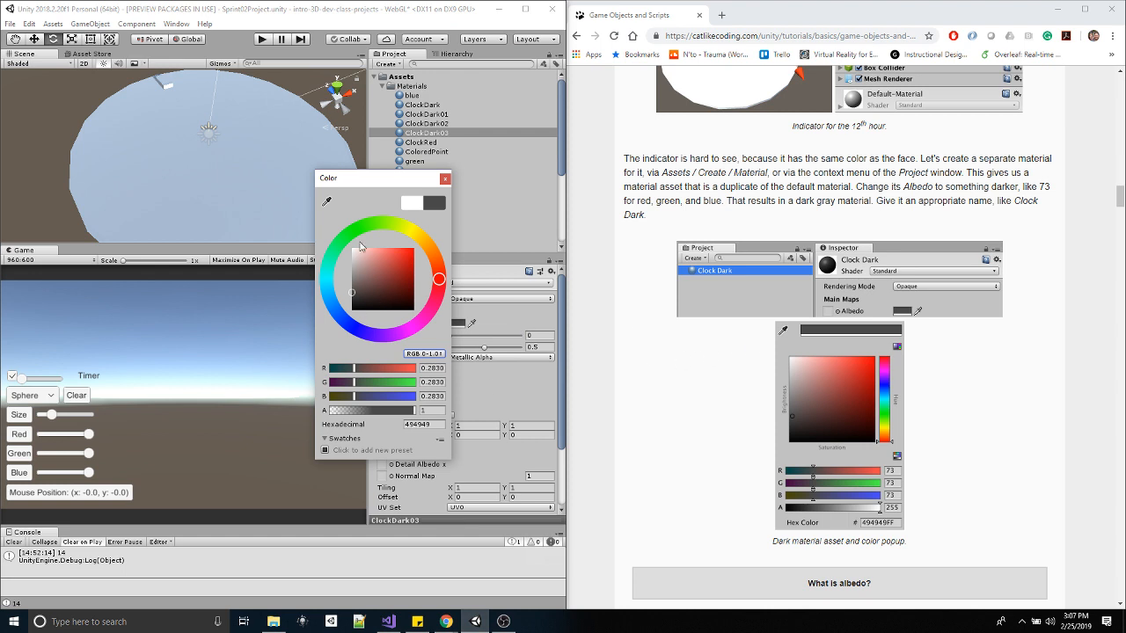
{"action": "left_click", "coordinate": [443, 178]}
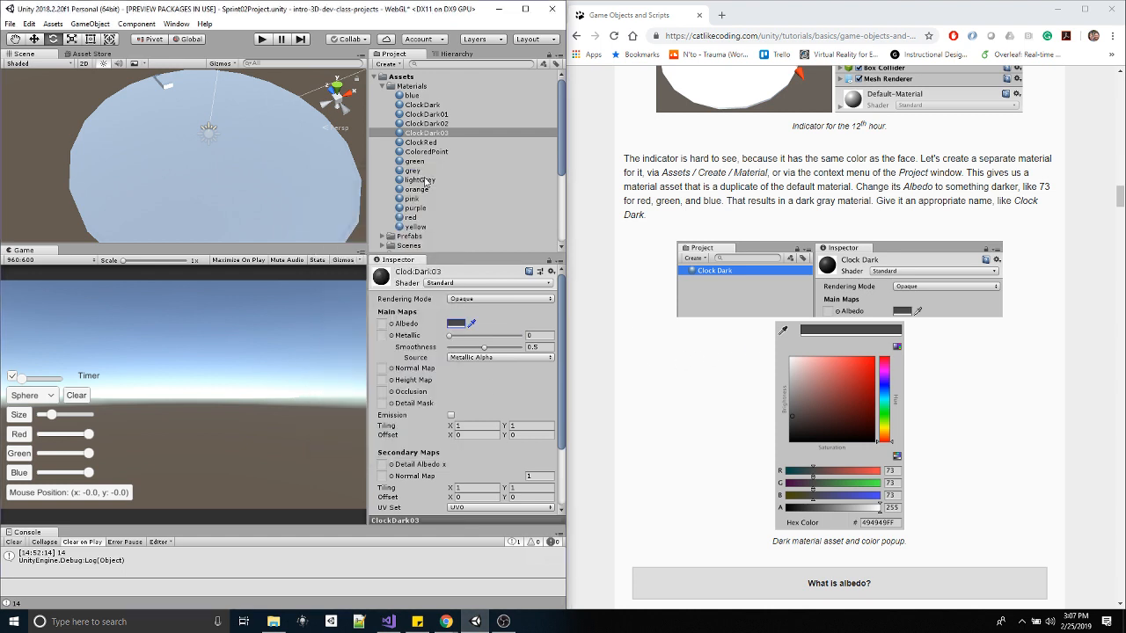
- Apply the ClockDark03 material to the hour indicator block on the clock face
{"action": "left_click_drag", "start_coordinate": [307, 199], "coordinate": [209, 187], "text": "alt"}
{"action": "left_click", "coordinate": [428, 134]}
{"action": "left_click_drag", "start_coordinate": [428, 138], "coordinate": [146, 125]}
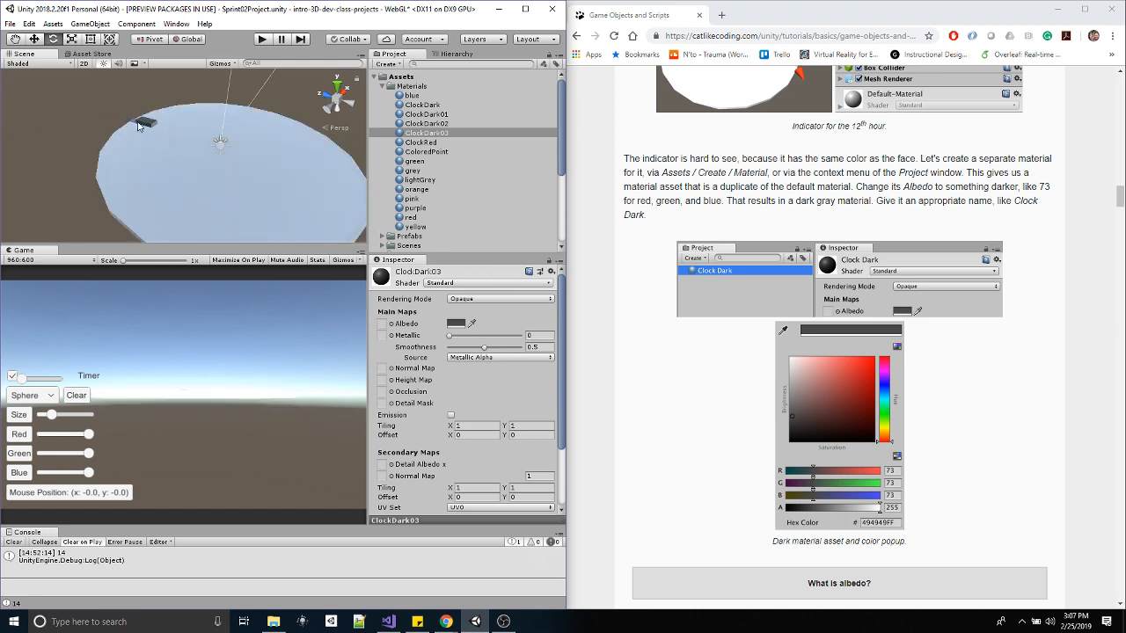
- Read the tutorial passage on rotating the hour indicator around the Y axis to mark hour 1
{"action": "scroll", "coordinate": [848, 351], "scroll_direction": "down", "scroll_amount": 5}
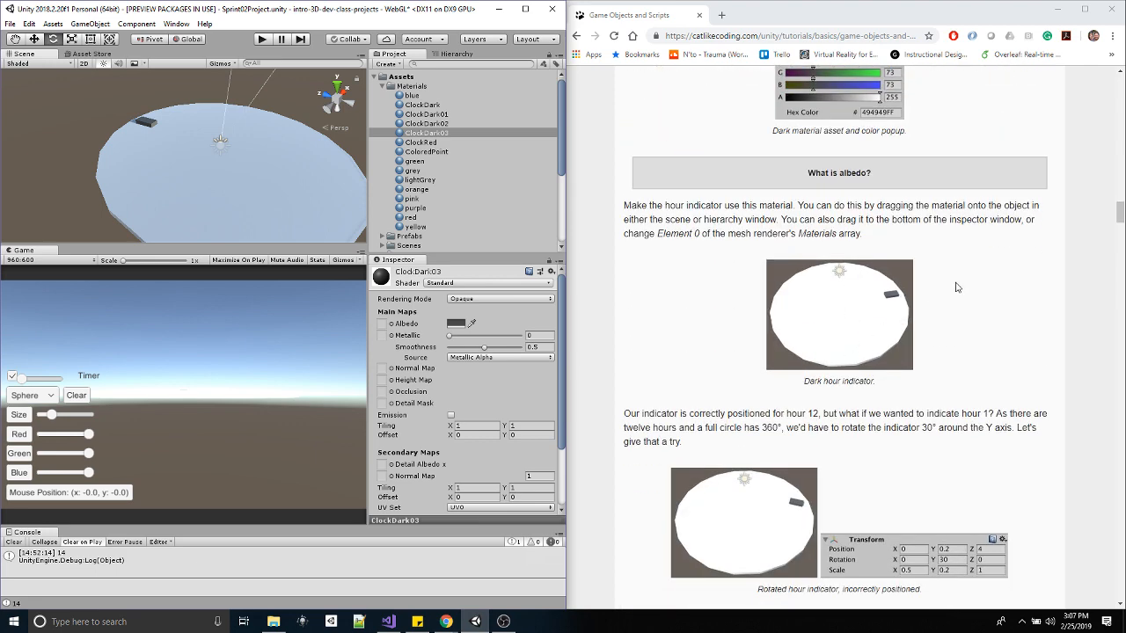
{"action": "scroll", "coordinate": [957, 286], "scroll_direction": "down", "scroll_amount": 2}
{"action": "scroll", "coordinate": [851, 334], "scroll_direction": "down", "scroll_amount": 2}
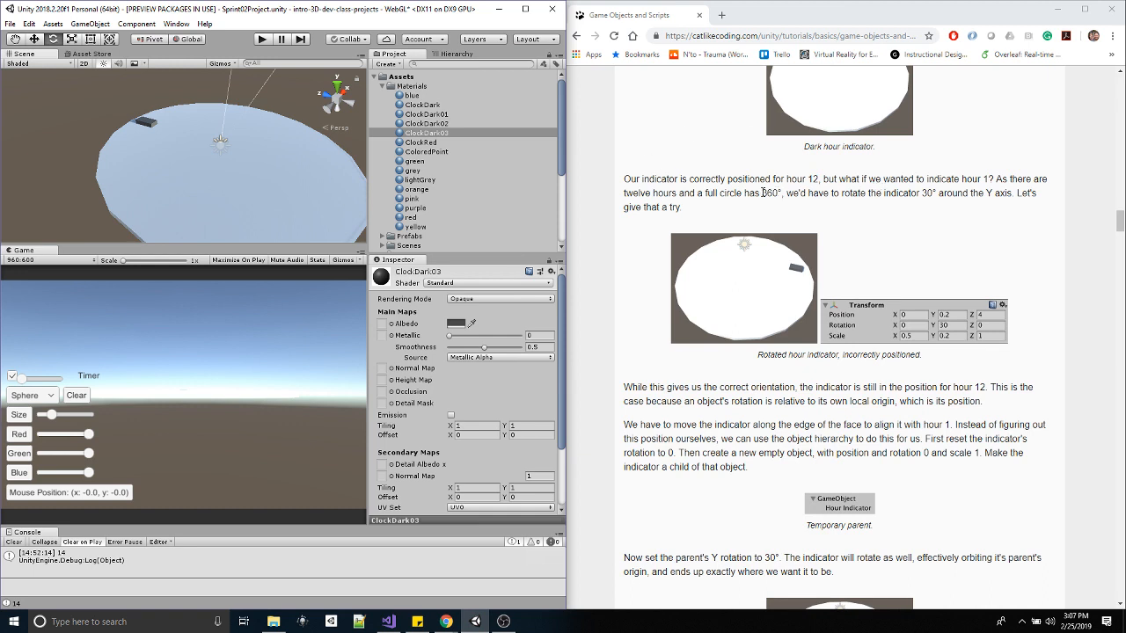
{"action": "left_click_drag", "start_coordinate": [762, 193], "coordinate": [796, 192]}
{"action": "left_click_drag", "start_coordinate": [934, 192], "coordinate": [919, 193]}
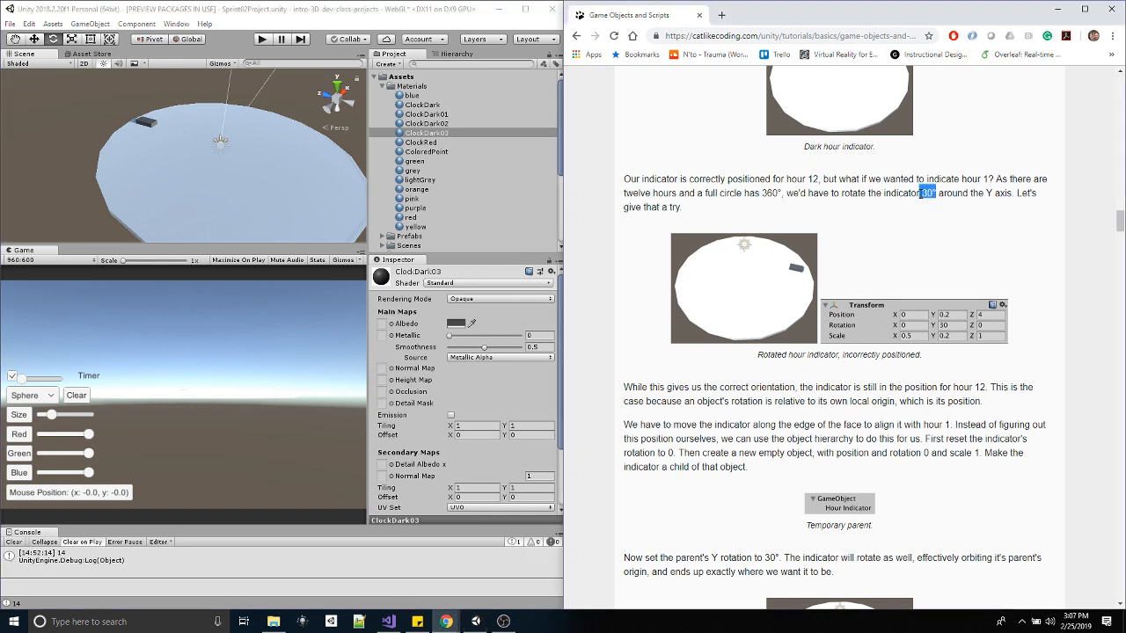
{"action": "left_click_drag", "start_coordinate": [812, 178], "coordinate": [808, 178]}
- Duplicate the HourIndicator and place the copy freehand at about X 2.73, Z 2.57, turned about 46° around Y
{"action": "left_click", "coordinate": [379, 78]}
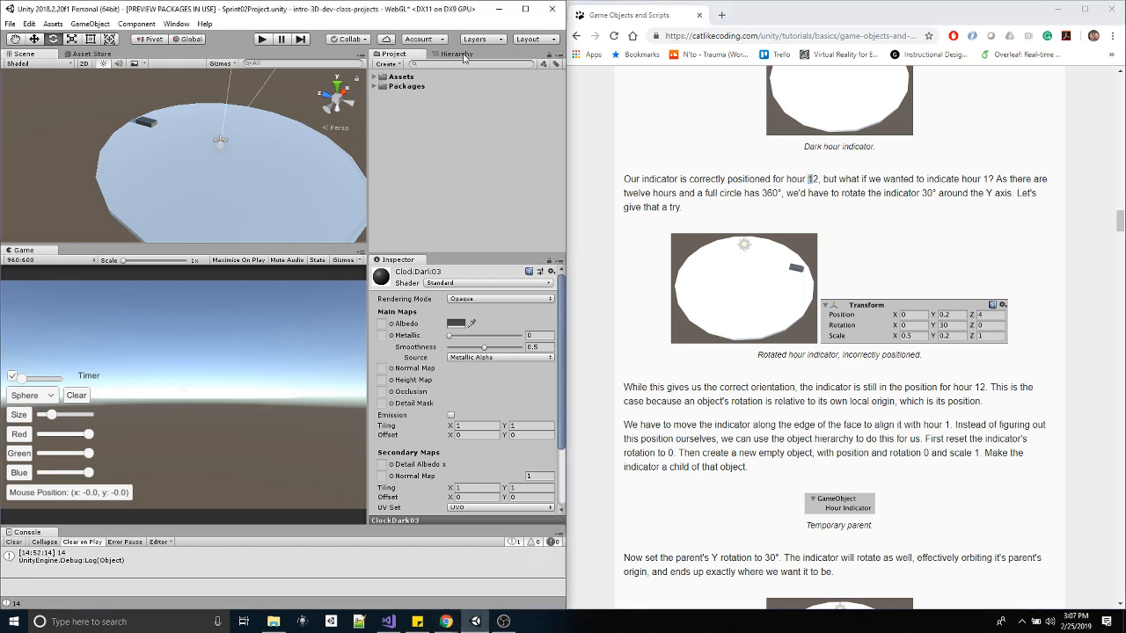
{"action": "left_click", "coordinate": [464, 55]}
{"action": "left_click", "coordinate": [409, 204]}
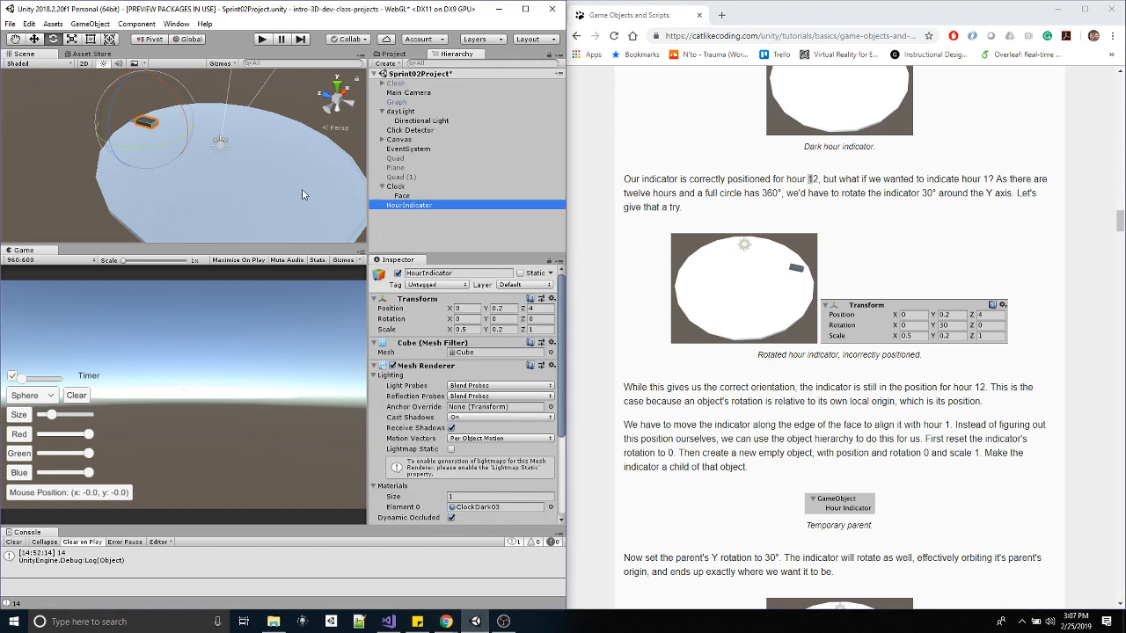
{"action": "left_click_drag", "start_coordinate": [247, 128], "coordinate": [181, 182], "text": "alt"}
{"action": "key", "text": "w"}
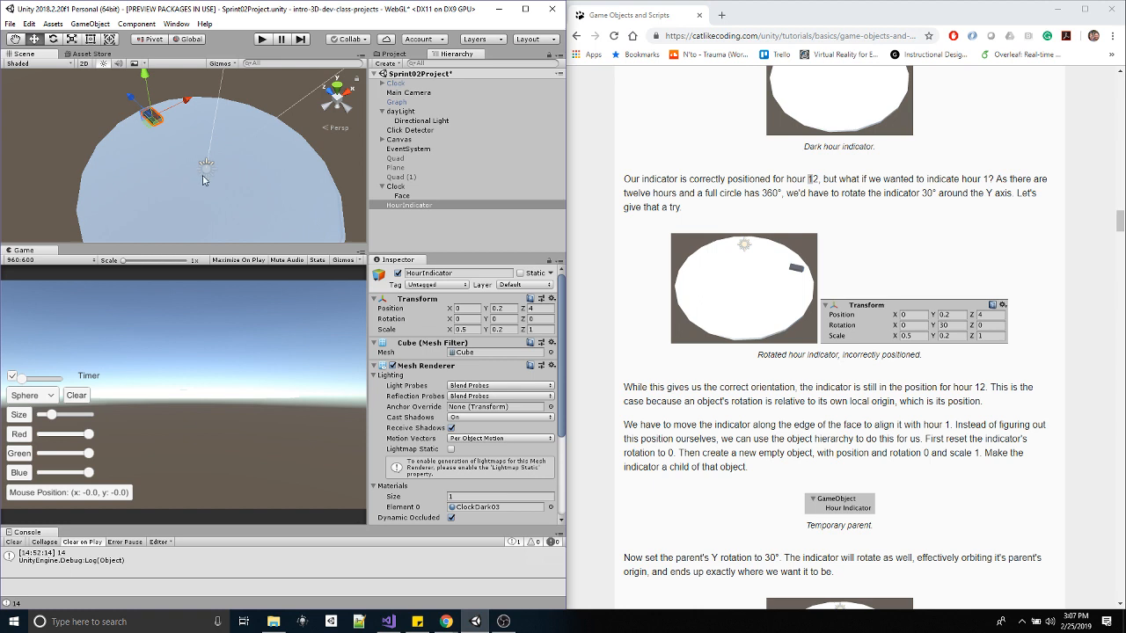
{"action": "key", "text": "ctrl+d"}
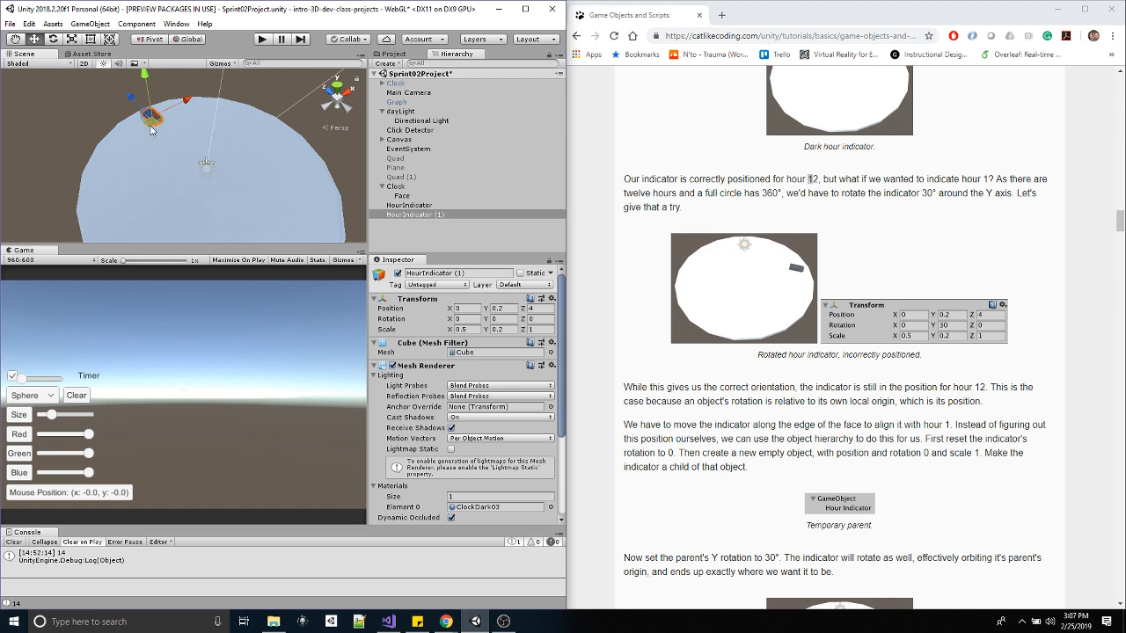
{"action": "left_click_drag", "start_coordinate": [152, 129], "coordinate": [222, 158]}
{"action": "key", "text": "e"}
{"action": "key", "text": "w"}
- Duplicate the copied indicator and place it freehand at about X 3.61, Z -0.5, turned about 79° around Y
{"action": "key", "text": "ctrl+d"}
{"action": "key", "text": "e"}
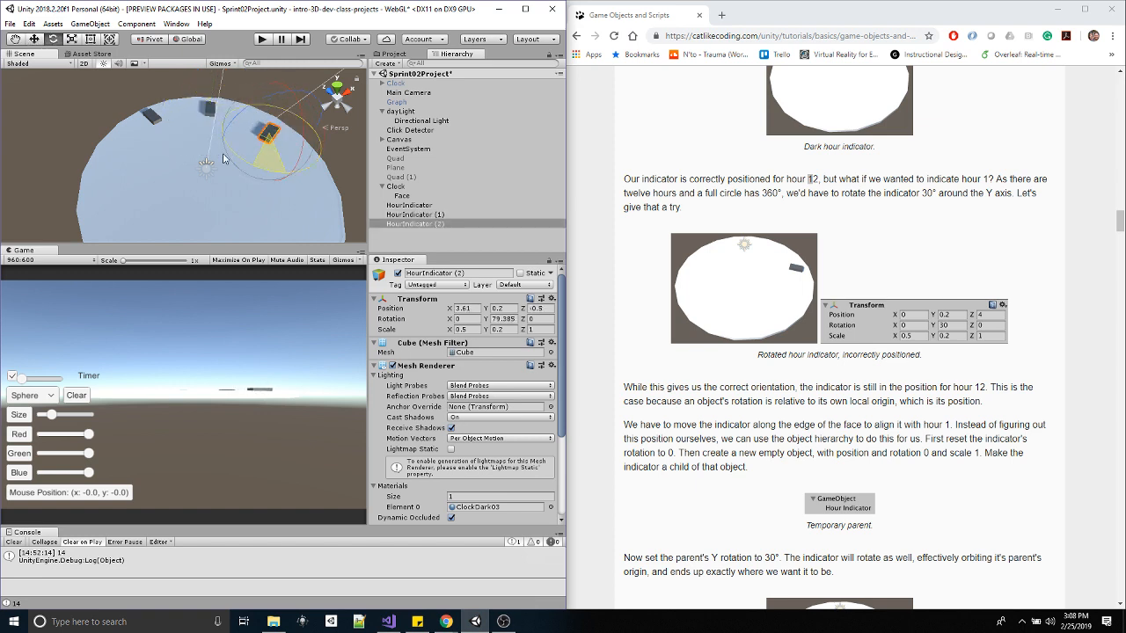
{"action": "key", "text": "w"}
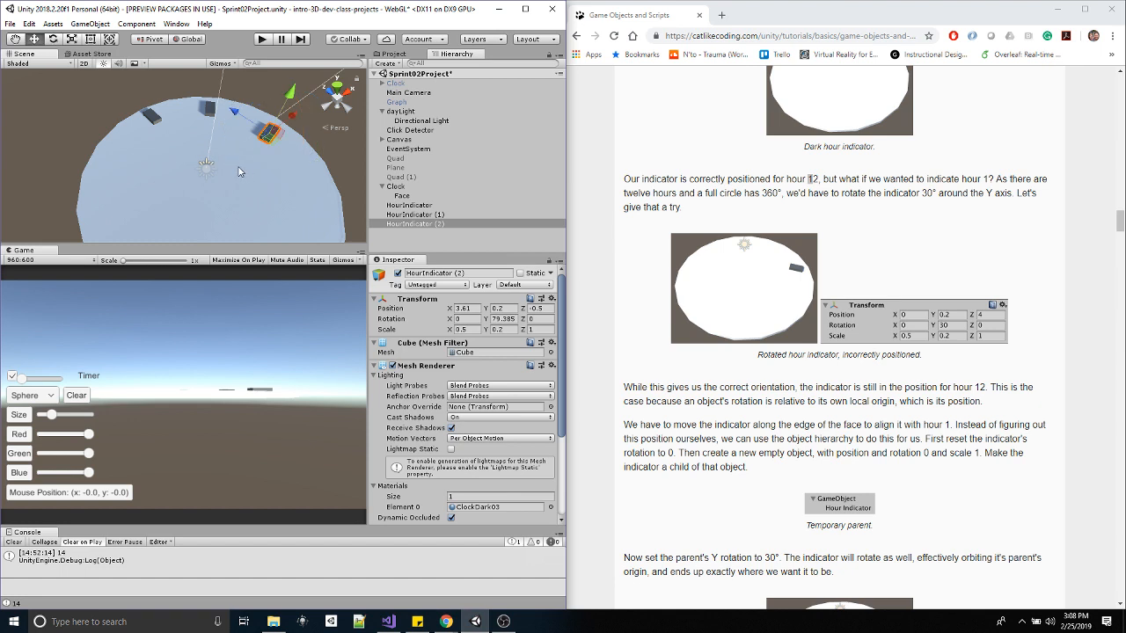
- Delete the two duplicates HourIndicator (1) and HourIndicator (2), keeping only the original indicator
{"action": "left_click", "coordinate": [437, 224]}
{"action": "left_click", "coordinate": [434, 215], "text": "ctrl"}
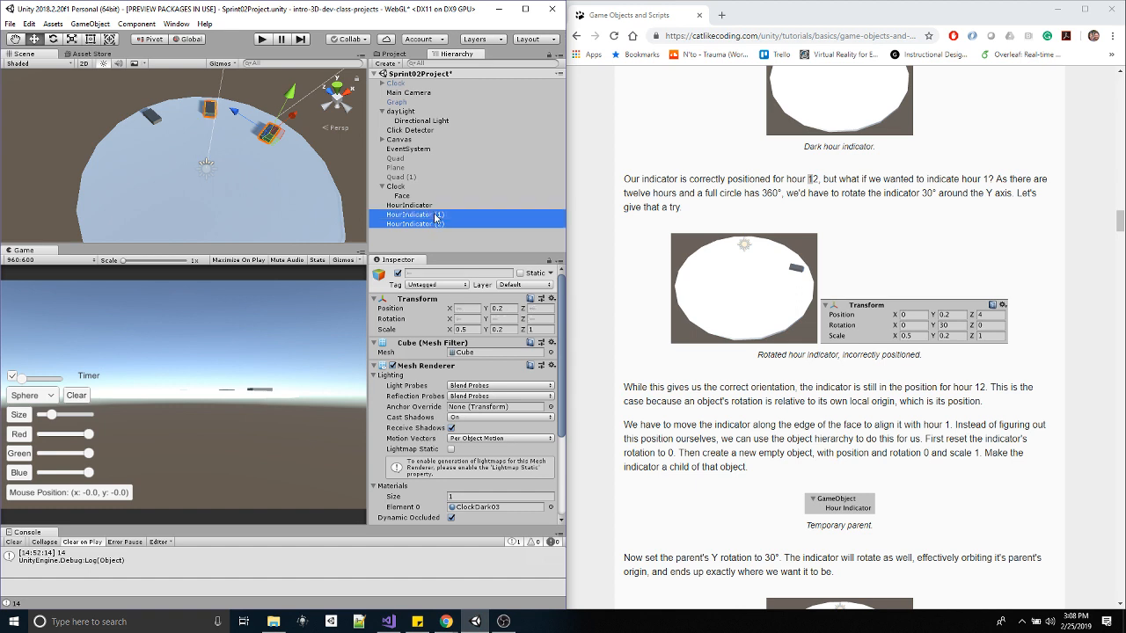
{"action": "left_click", "coordinate": [421, 215]}
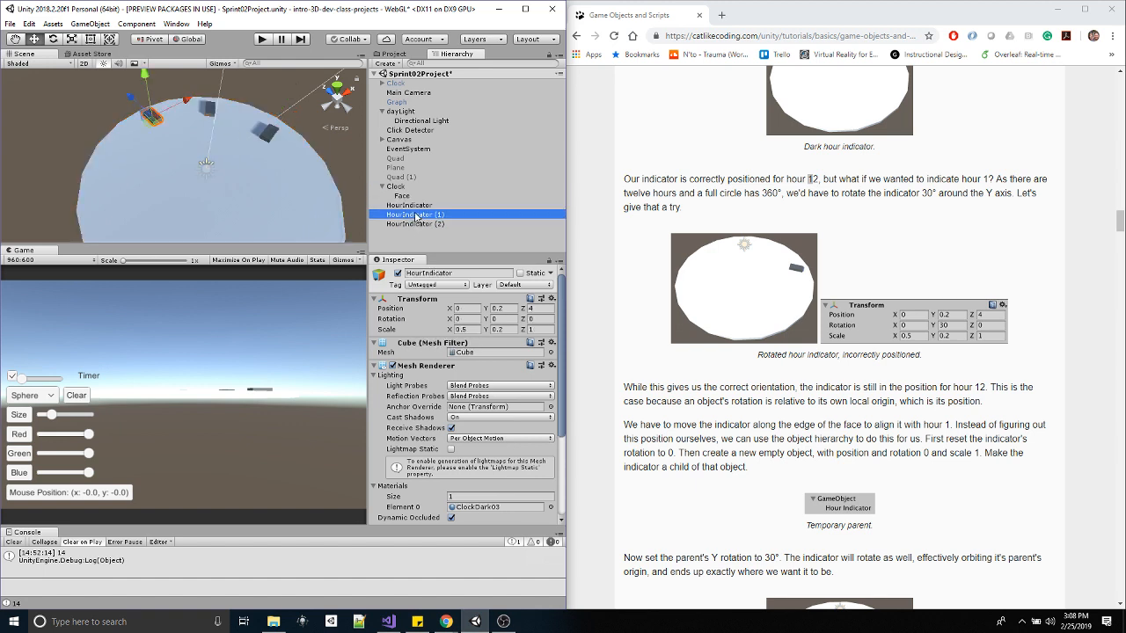
{"action": "left_click", "coordinate": [422, 225]}
{"action": "left_click", "coordinate": [422, 216]}
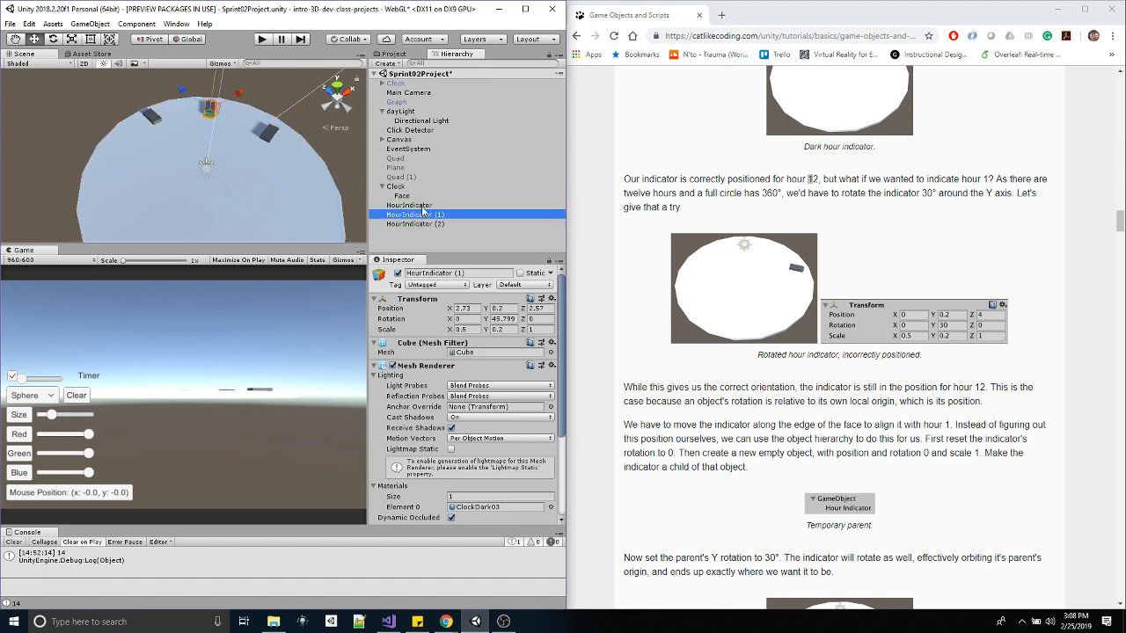
{"action": "left_click", "coordinate": [422, 206]}
{"action": "left_click", "coordinate": [423, 225]}
{"action": "key", "text": "Delete"}
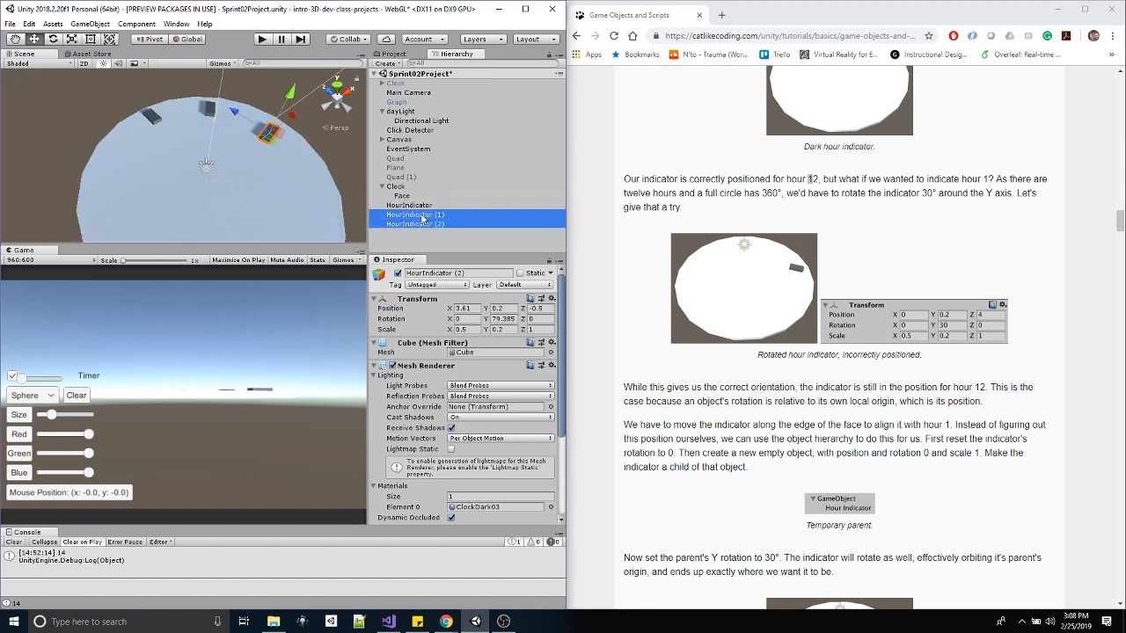
{"action": "left_click", "coordinate": [422, 216]}
{"action": "key", "text": "Delete"}
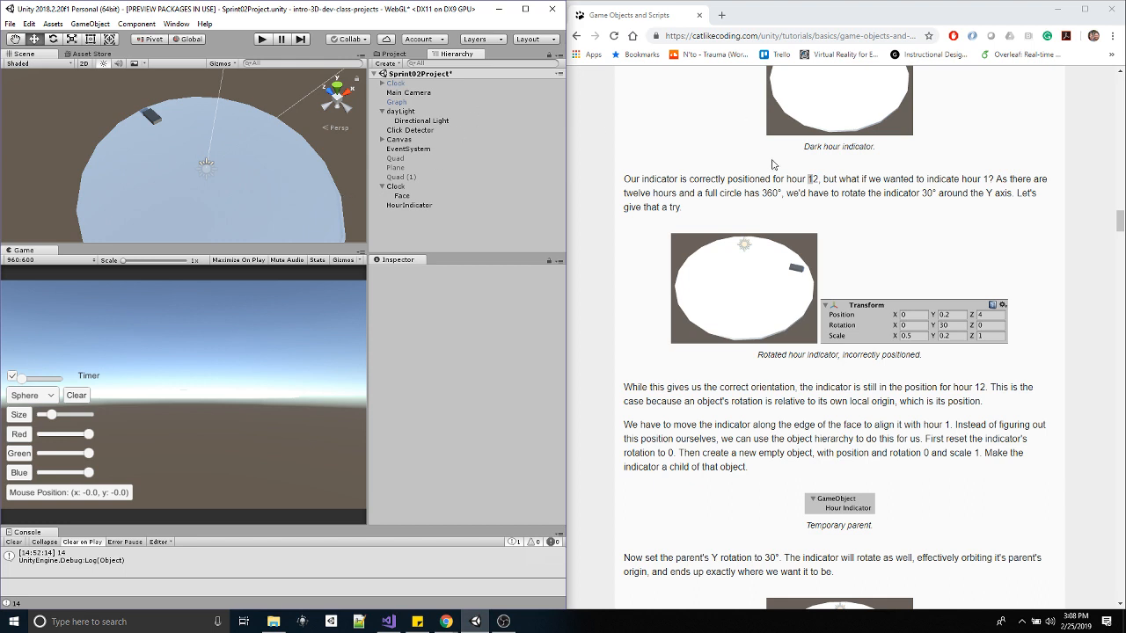
- Try rotating the HourIndicator around its X and Z axes, undoing each rotation
{"action": "left_click_drag", "start_coordinate": [921, 193], "coordinate": [937, 194]}
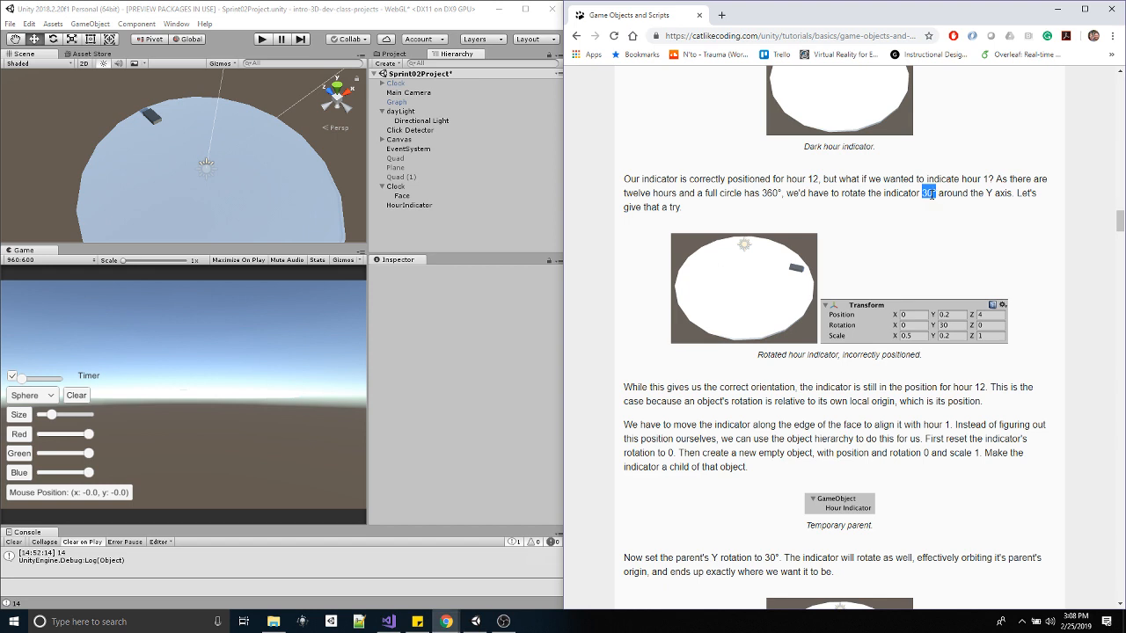
{"action": "left_click", "coordinate": [418, 205]}
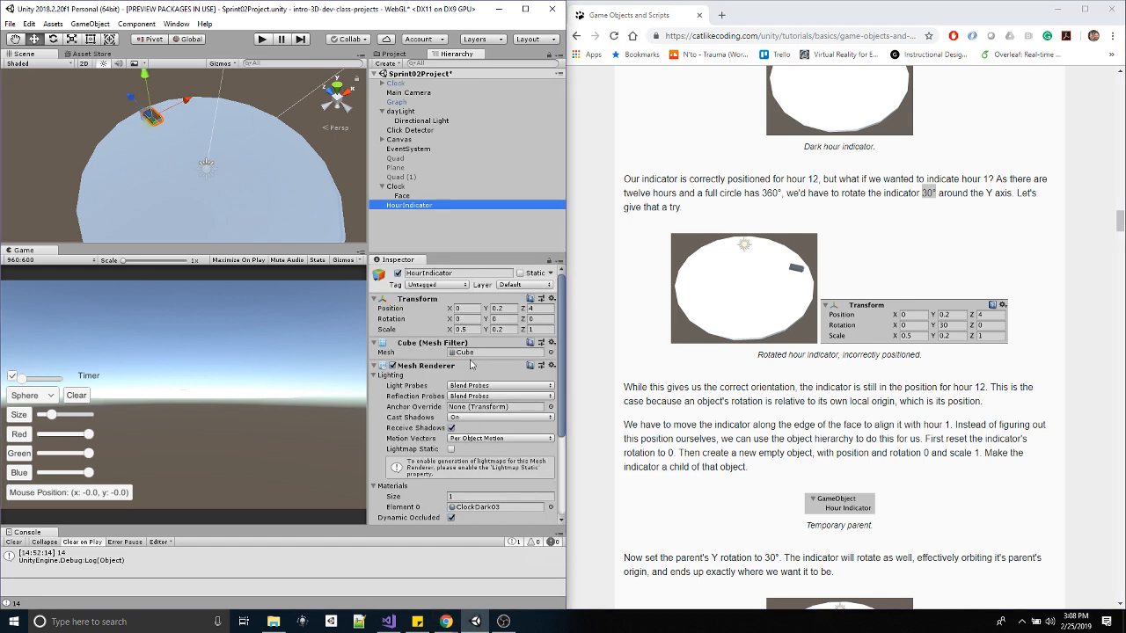
{"action": "left_click_drag", "start_coordinate": [449, 319], "coordinate": [1021, 327]}
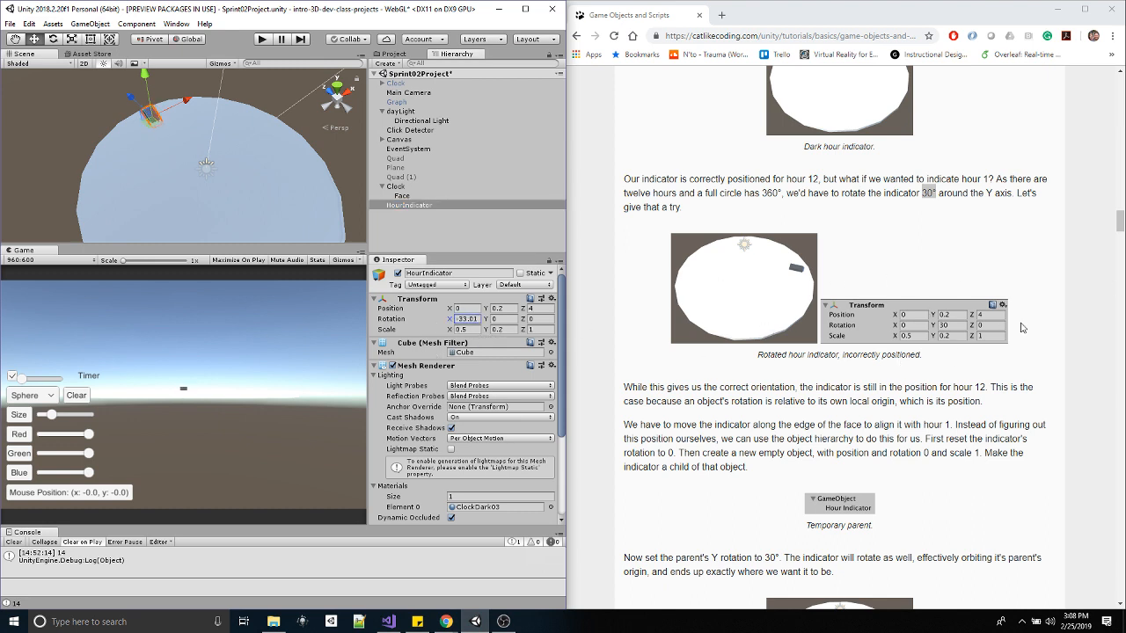
{"action": "key", "text": "ctrl+z"}
{"action": "left_click_drag", "start_coordinate": [525, 319], "coordinate": [532, 394]}
{"action": "key", "text": "ctrl+z"}
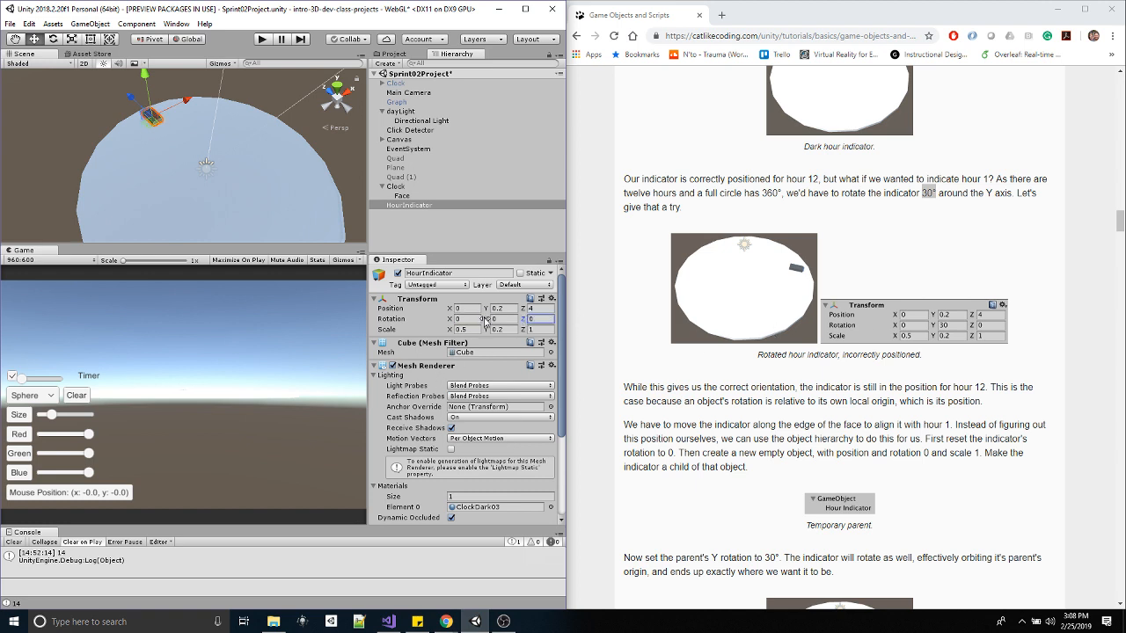
- Try a 30° Y rotation on the HourIndicator, and return its Y rotation to 0
{"action": "left_click_drag", "start_coordinate": [484, 322], "coordinate": [724, 332]}
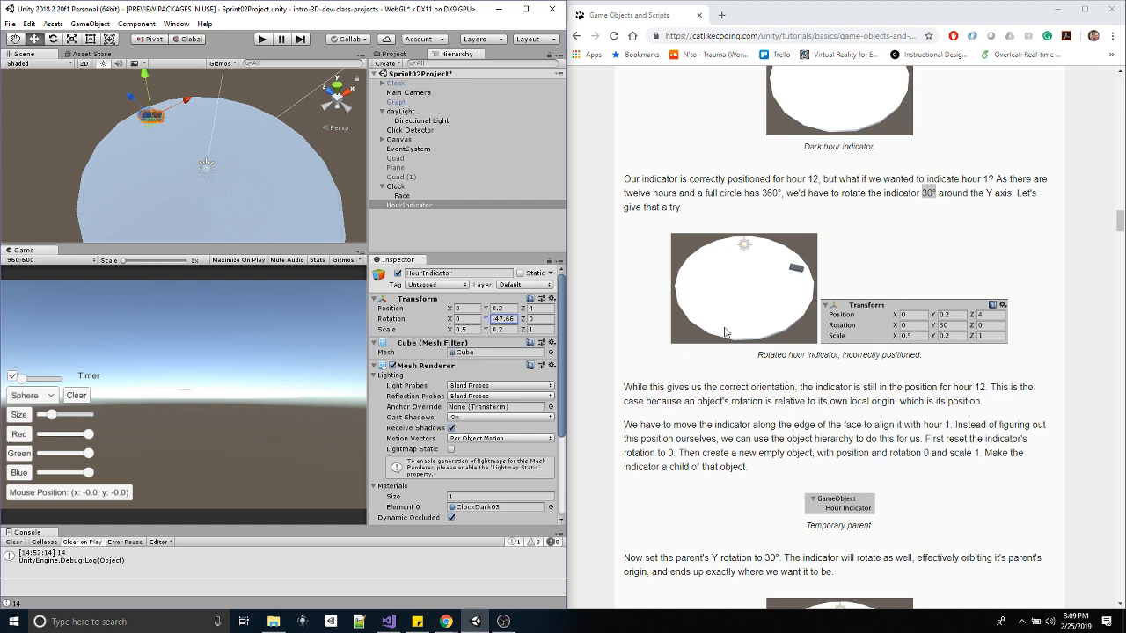
{"action": "left_click", "coordinate": [505, 318]}
{"action": "type", "text": "30"}
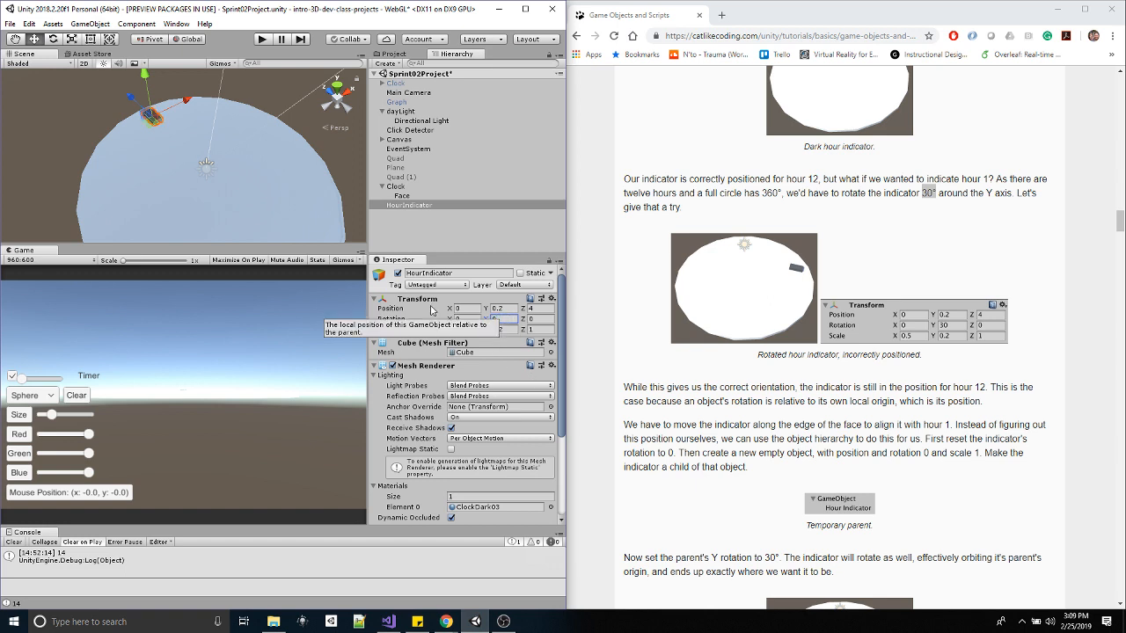
{"action": "left_click", "coordinate": [493, 319]}
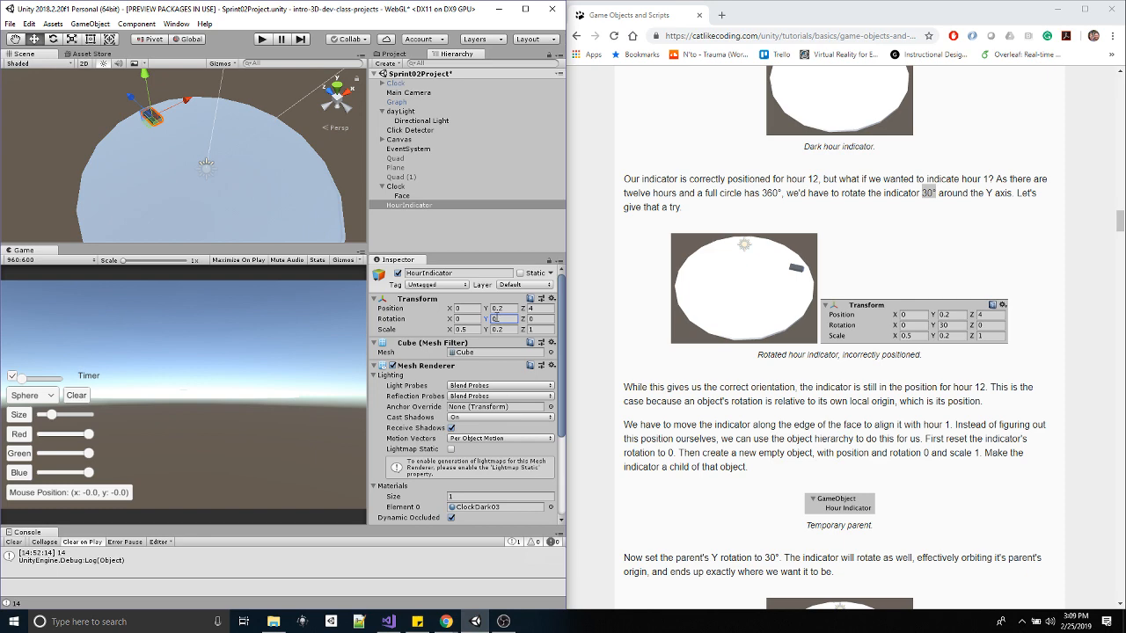
{"action": "left_click", "coordinate": [395, 213]}
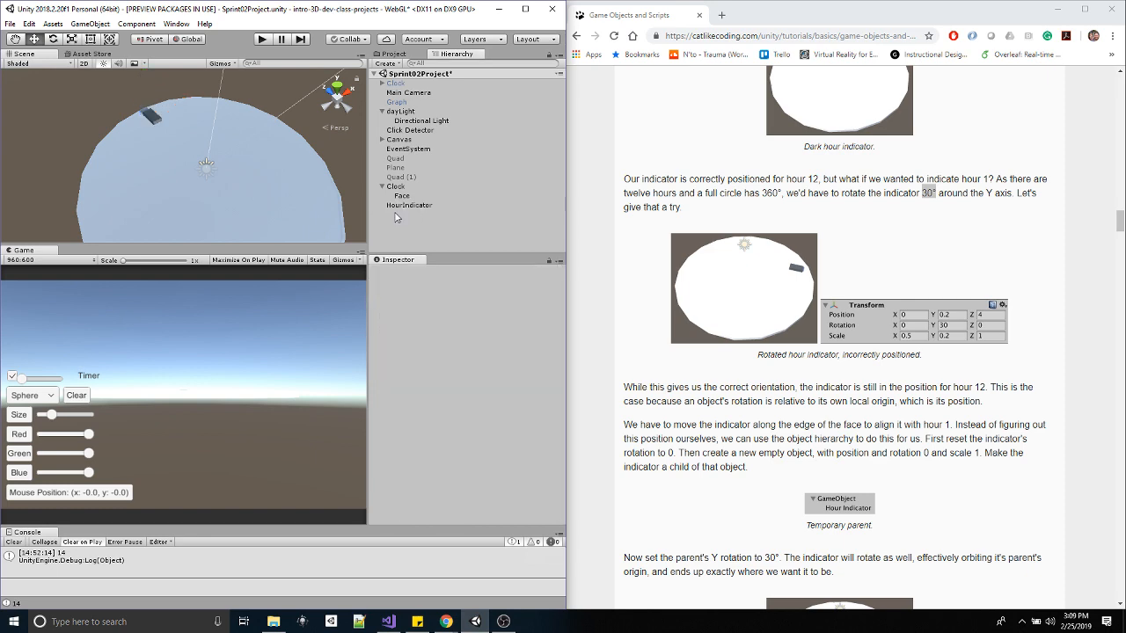
- Create an empty game object and reset its position to X 0, Y 0, Z 0
{"action": "left_click", "coordinate": [413, 206]}
{"action": "scroll", "coordinate": [753, 372], "scroll_direction": "down", "scroll_amount": 2}
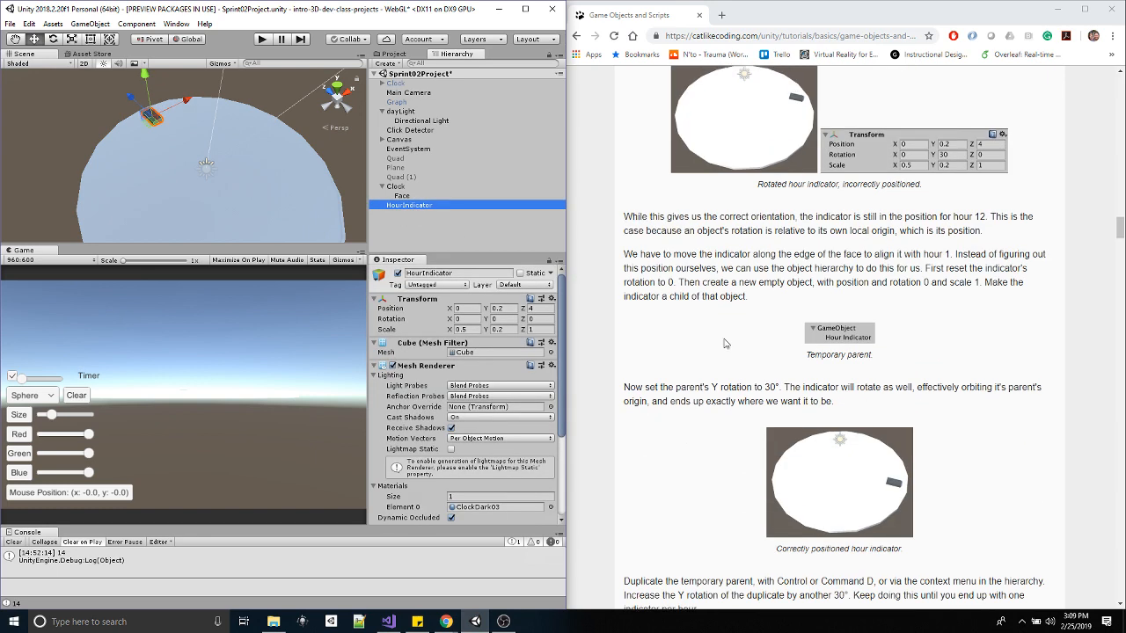
{"action": "left_click", "coordinate": [90, 24]}
{"action": "left_click", "coordinate": [98, 40]}
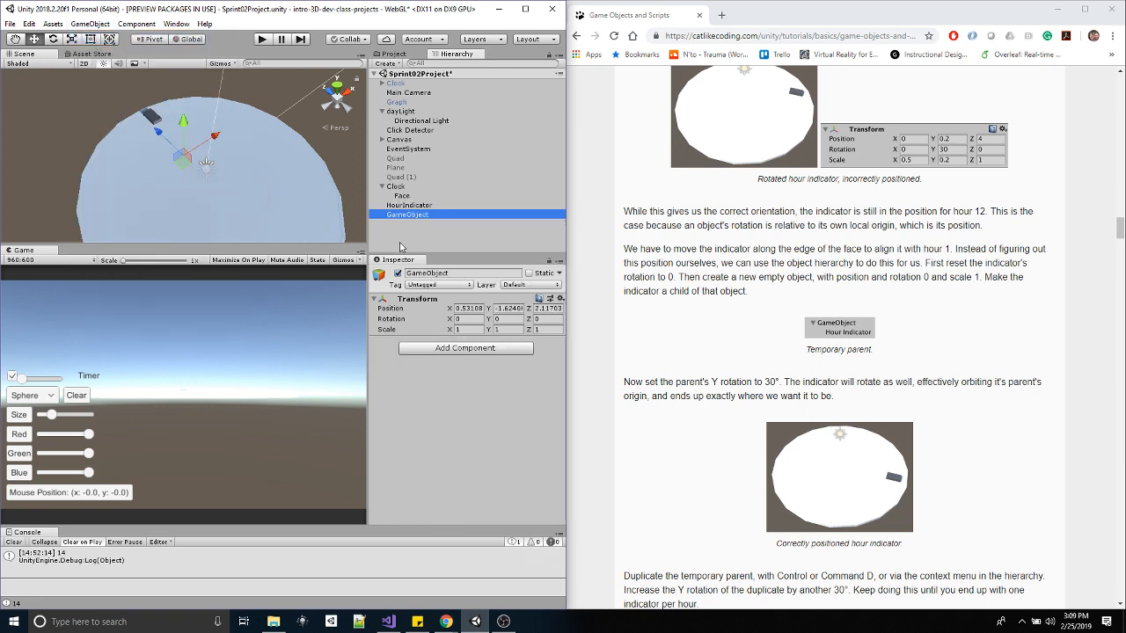
{"action": "left_click", "coordinate": [559, 299]}
{"action": "left_click", "coordinate": [598, 393]}
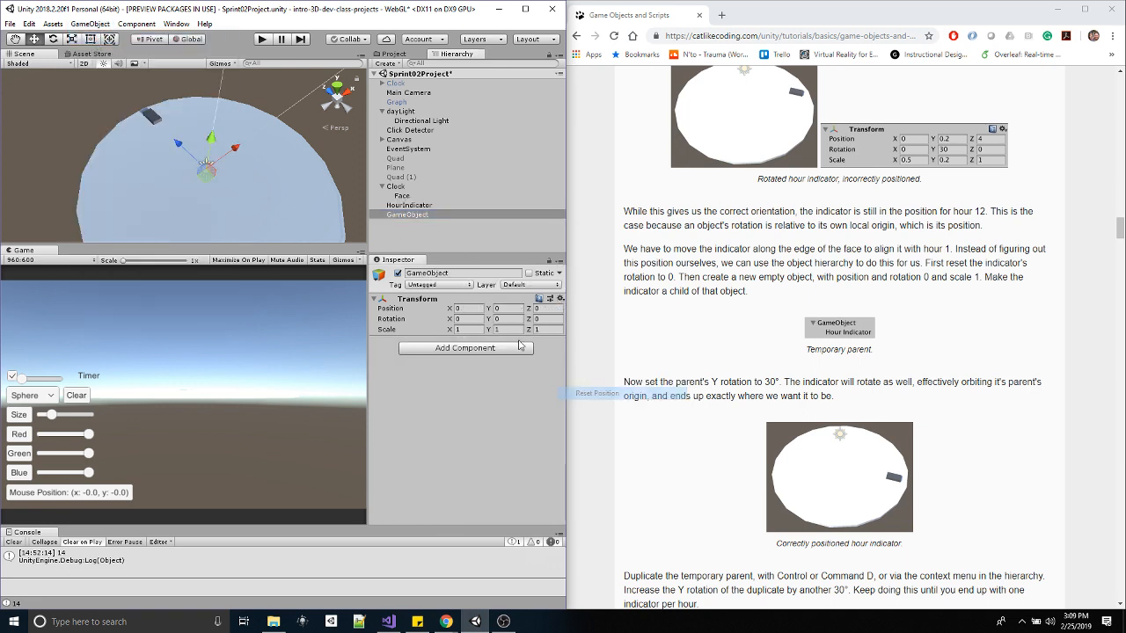
{"action": "left_click_drag", "start_coordinate": [234, 191], "coordinate": [213, 131], "text": "alt"}
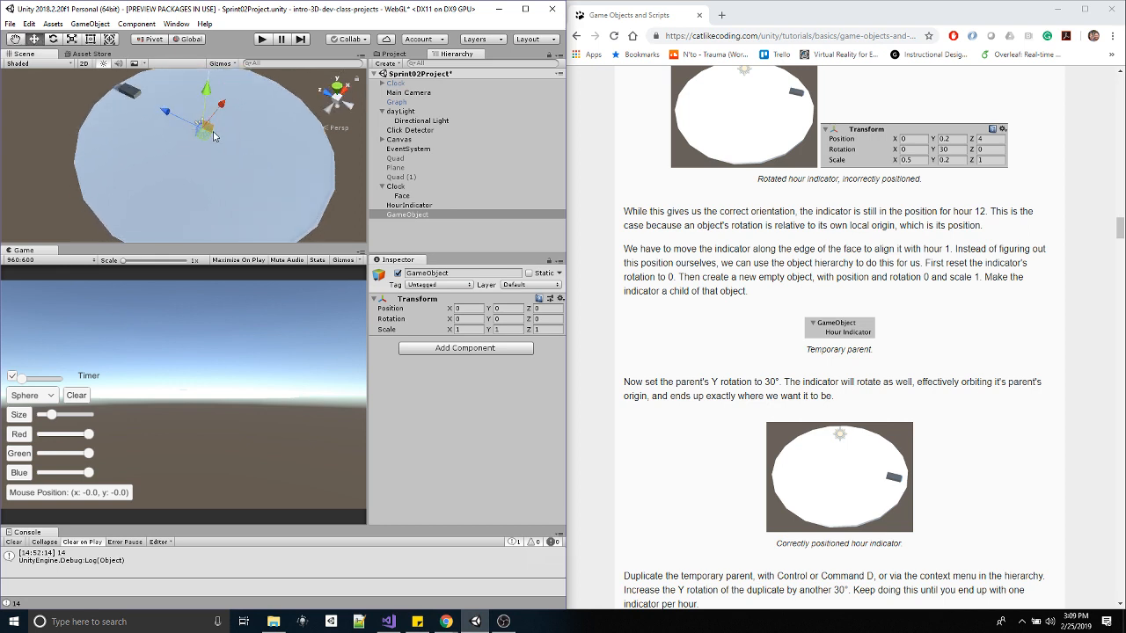
- Make HourIndicator a child of the empty GameObject in the scene hierarchy
{"action": "left_click", "coordinate": [417, 206]}
{"action": "left_click_drag", "start_coordinate": [417, 209], "coordinate": [421, 215]}
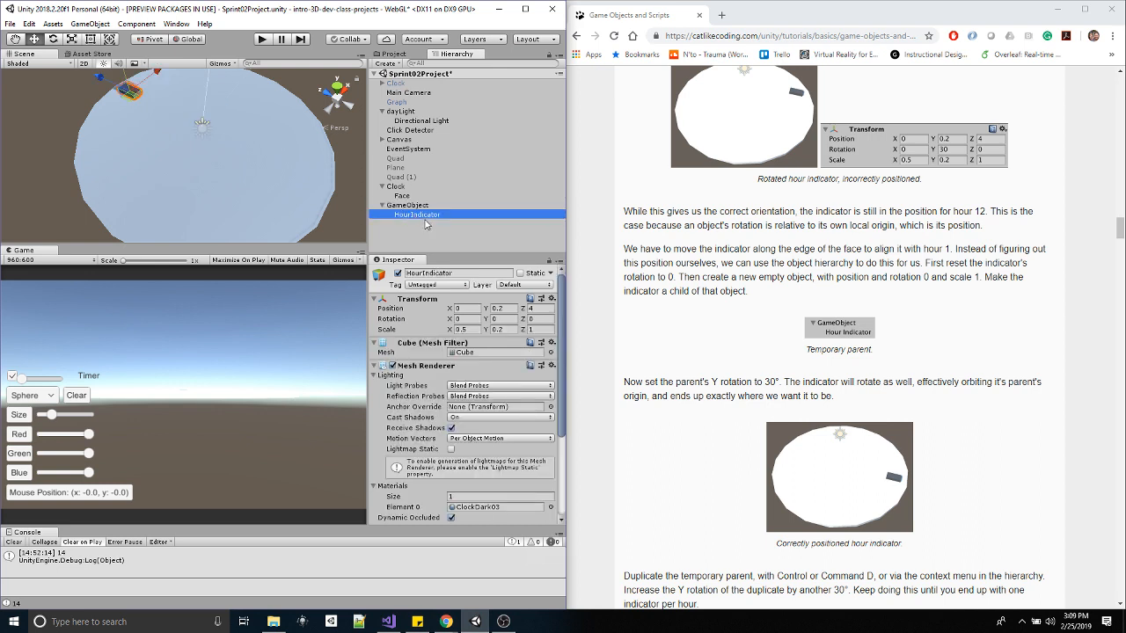
- Try rotating the parent GameObject around its Y axis, first to -13.39 and then to about 154.7
{"action": "left_click", "coordinate": [419, 207]}
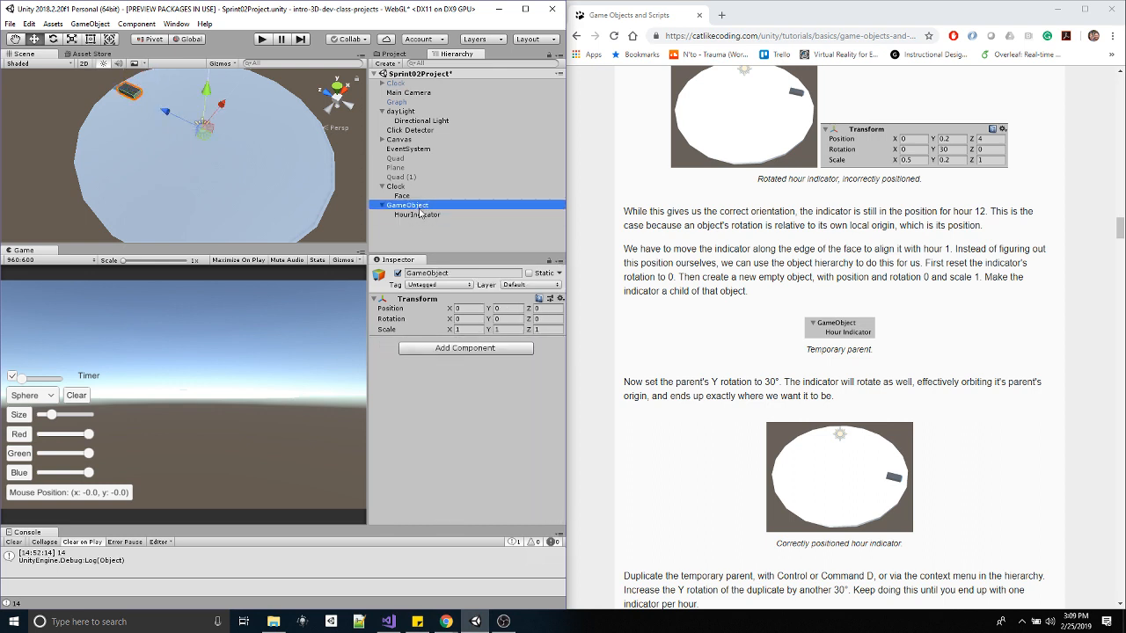
{"action": "left_click_drag", "start_coordinate": [277, 147], "coordinate": [239, 183], "text": "alt"}
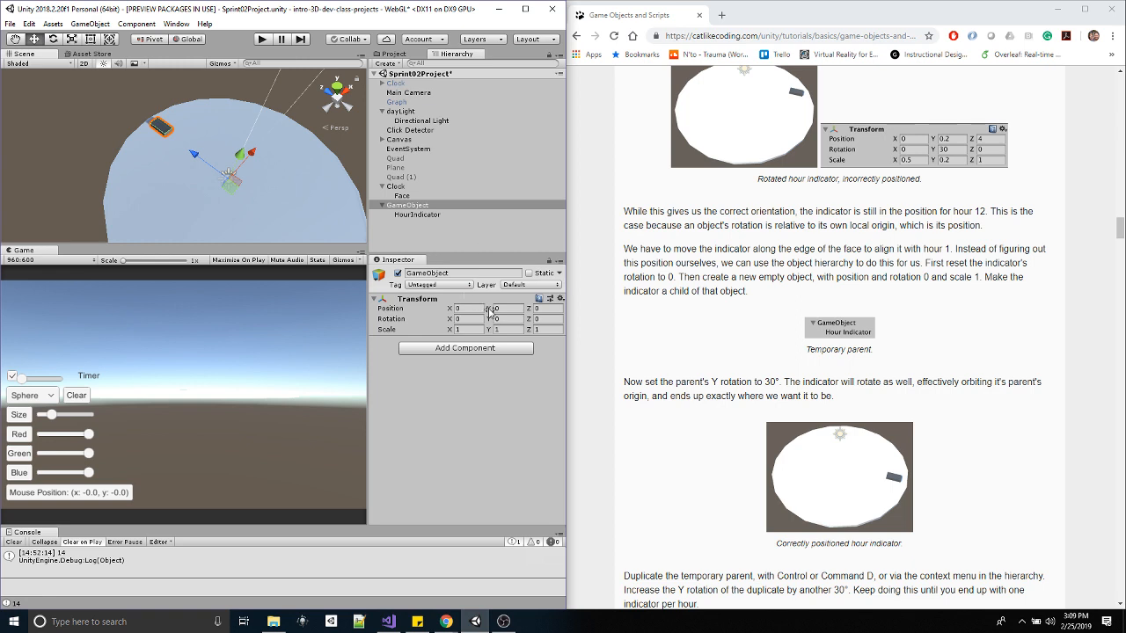
{"action": "left_click_drag", "start_coordinate": [489, 319], "coordinate": [207, 498]}
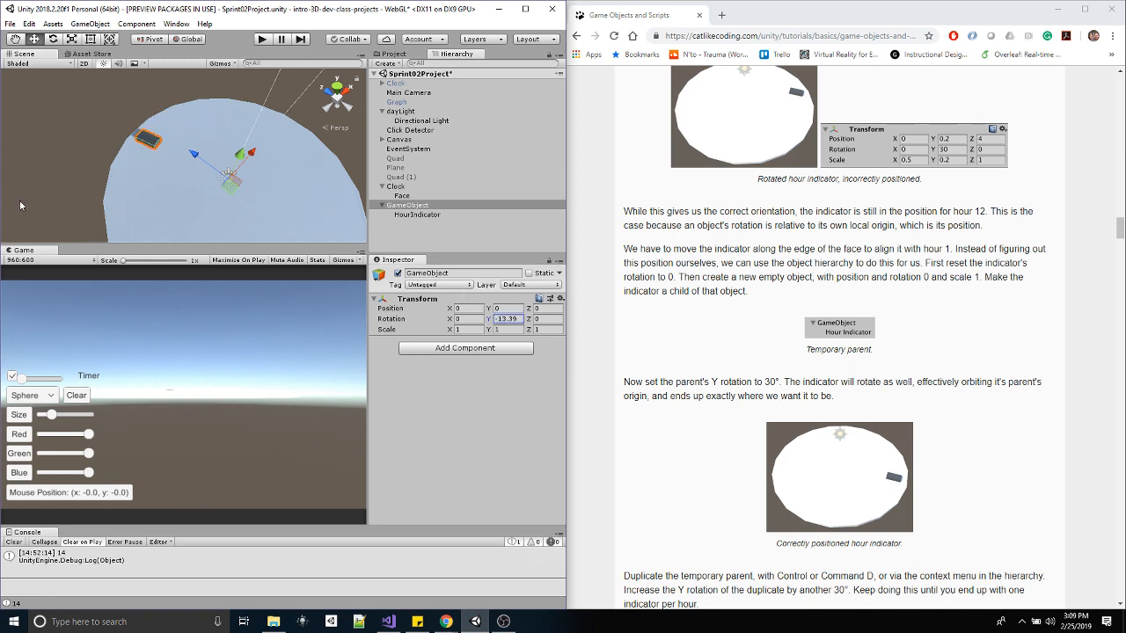
{"action": "scroll", "coordinate": [220, 182], "scroll_direction": "down", "scroll_amount": 3}
{"action": "right_click_drag", "start_coordinate": [220, 182], "coordinate": [277, 255]}
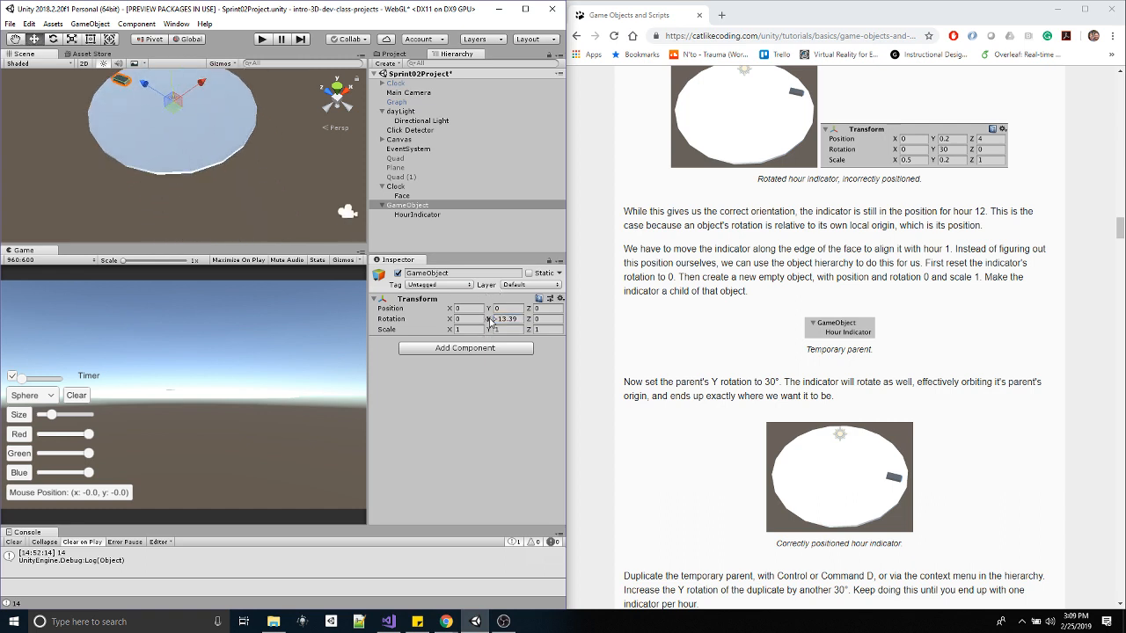
{"action": "left_click_drag", "start_coordinate": [489, 320], "coordinate": [256, 370]}
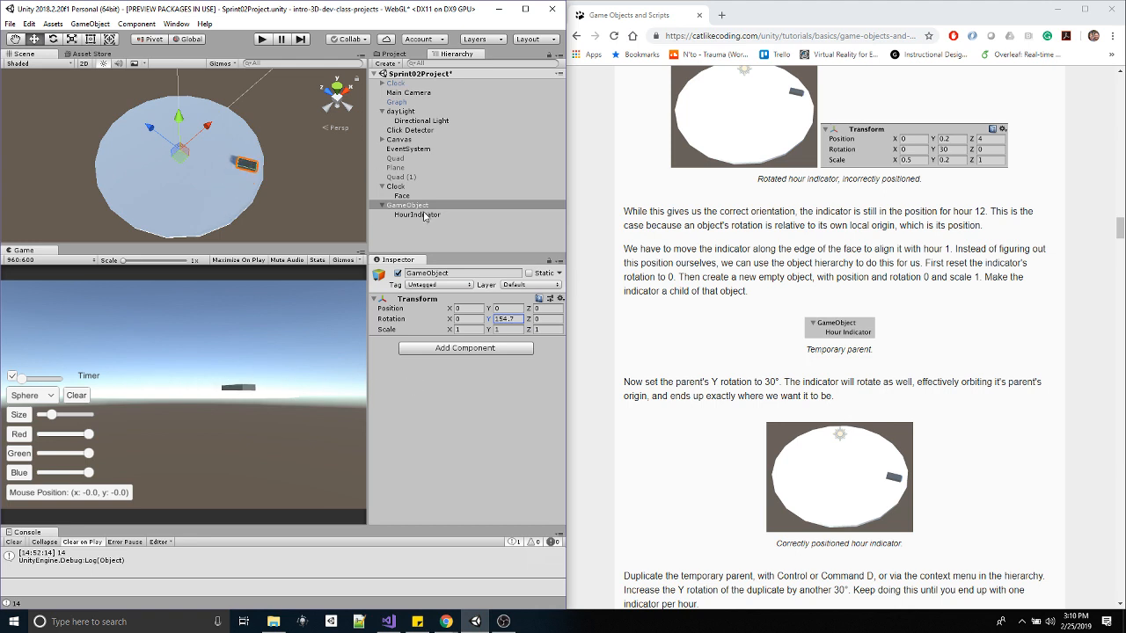
- Check the child HourIndicator's transform values and reset the parent GameObject's Y rotation to 0
{"action": "left_click", "coordinate": [417, 215]}
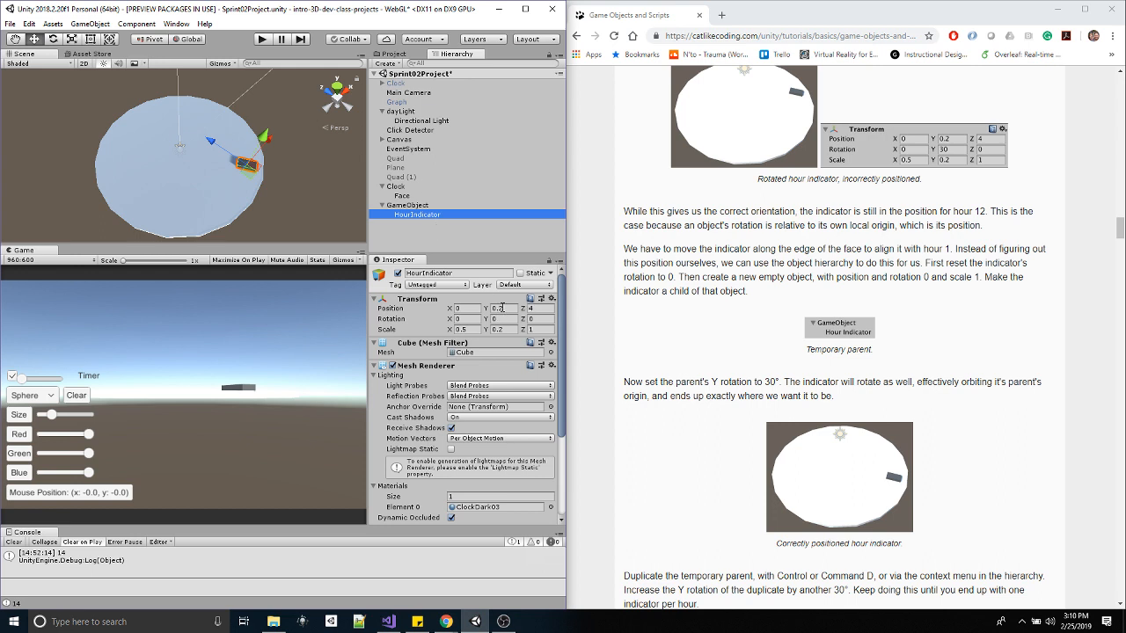
{"action": "left_click", "coordinate": [503, 308]}
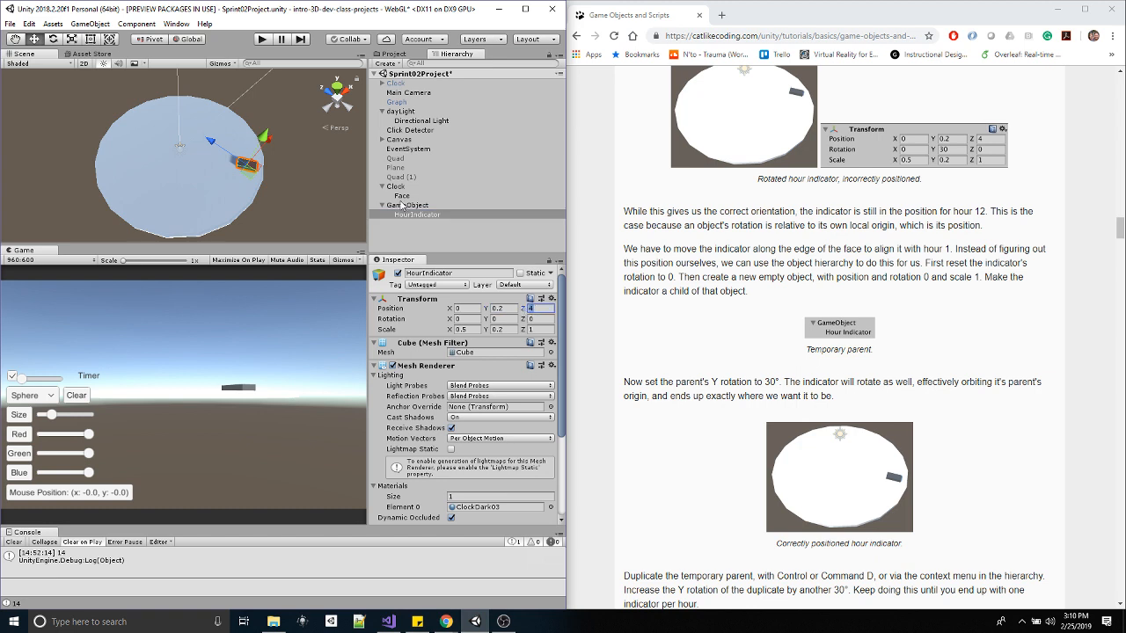
{"action": "left_click", "coordinate": [407, 205]}
{"action": "left_click", "coordinate": [524, 319]}
{"action": "type", "text": "0"}
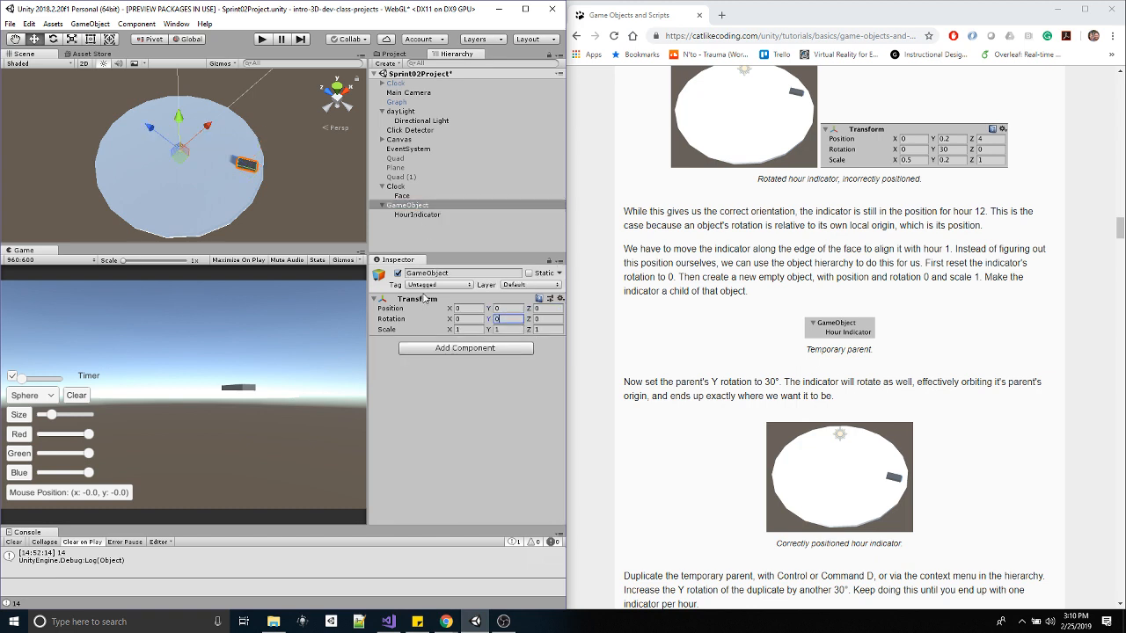
- Try another Y rotation on the parent GameObject, compare the child HourIndicator's transform, and undo the rotation
{"action": "left_click", "coordinate": [406, 214]}
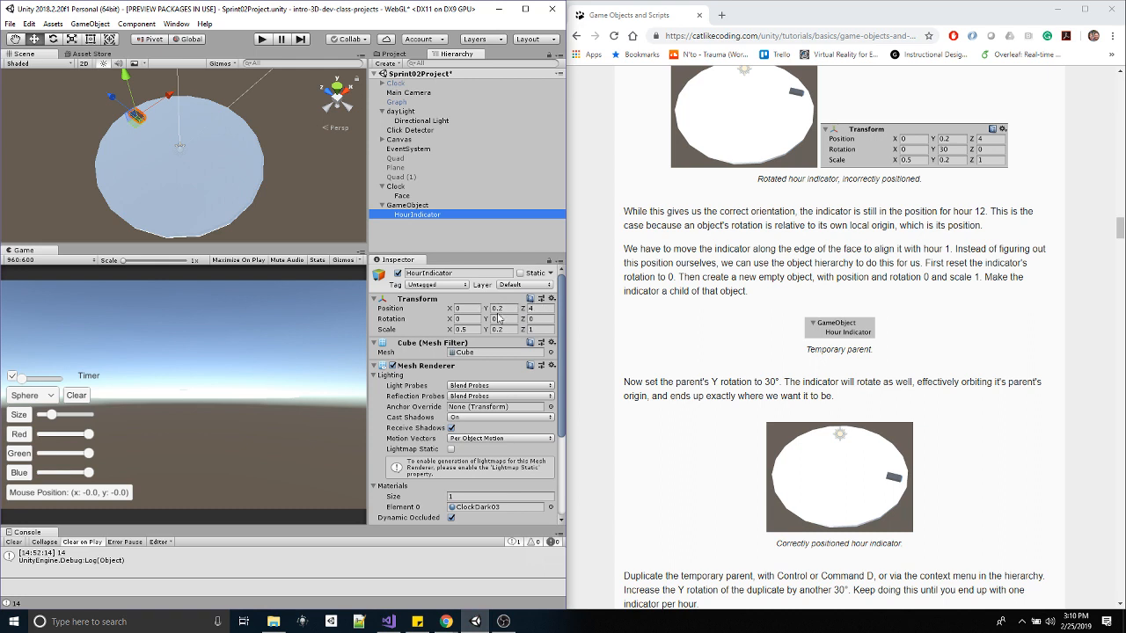
{"action": "left_click", "coordinate": [405, 205]}
{"action": "left_click_drag", "start_coordinate": [490, 322], "coordinate": [888, 365]}
{"action": "left_click", "coordinate": [421, 215]}
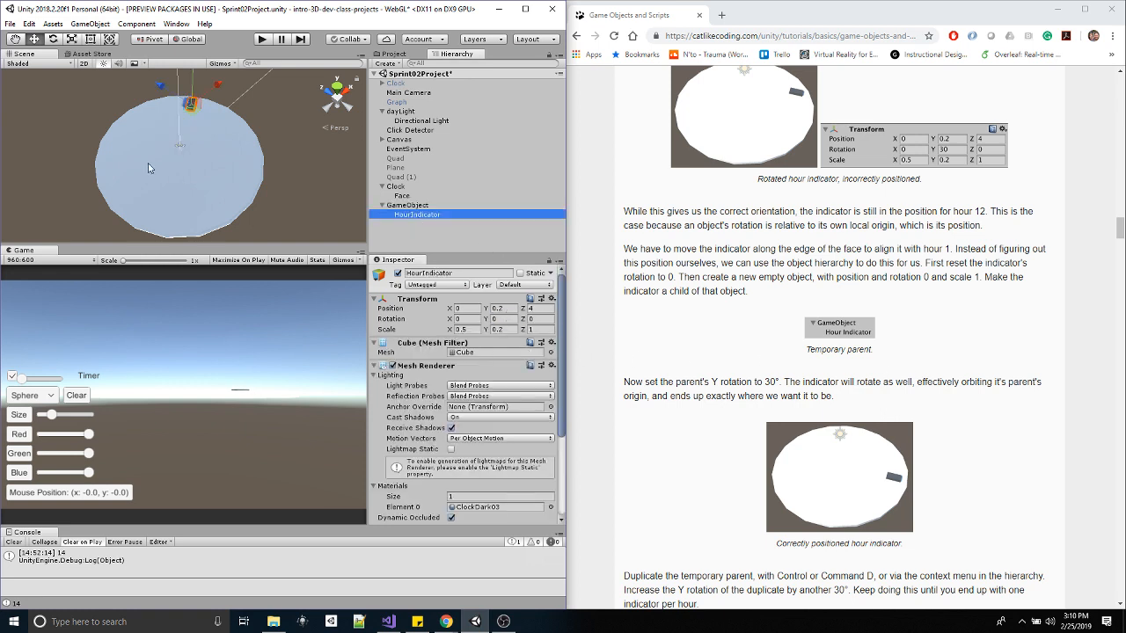
{"action": "key", "text": "ctrl+z"}
{"action": "key", "text": "ctrl+z"}
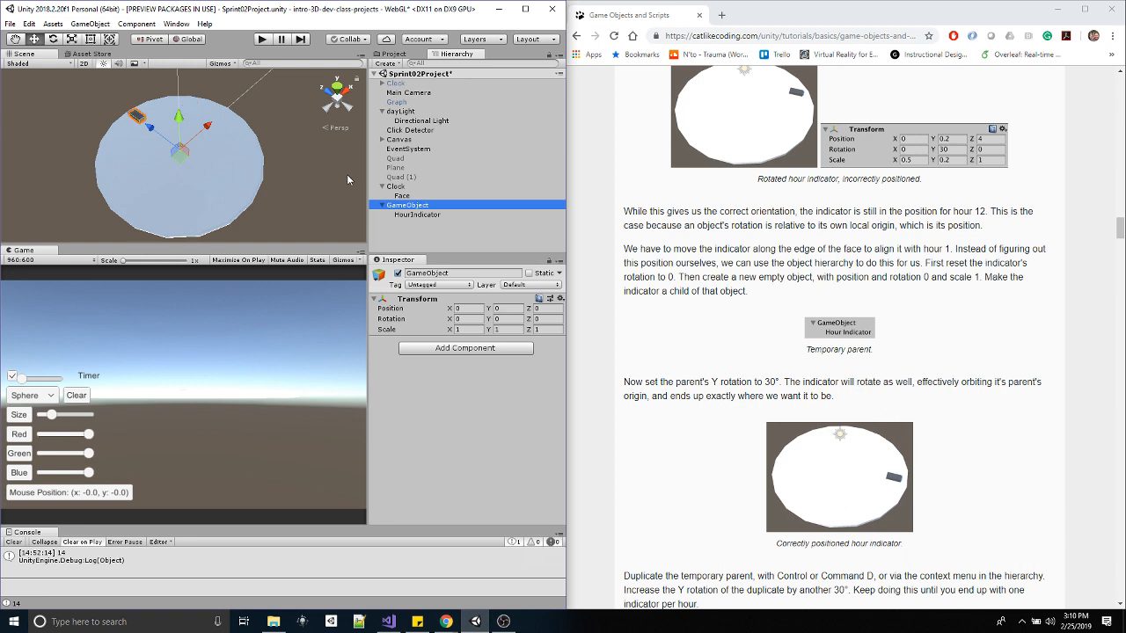
{"action": "left_click", "coordinate": [420, 215]}
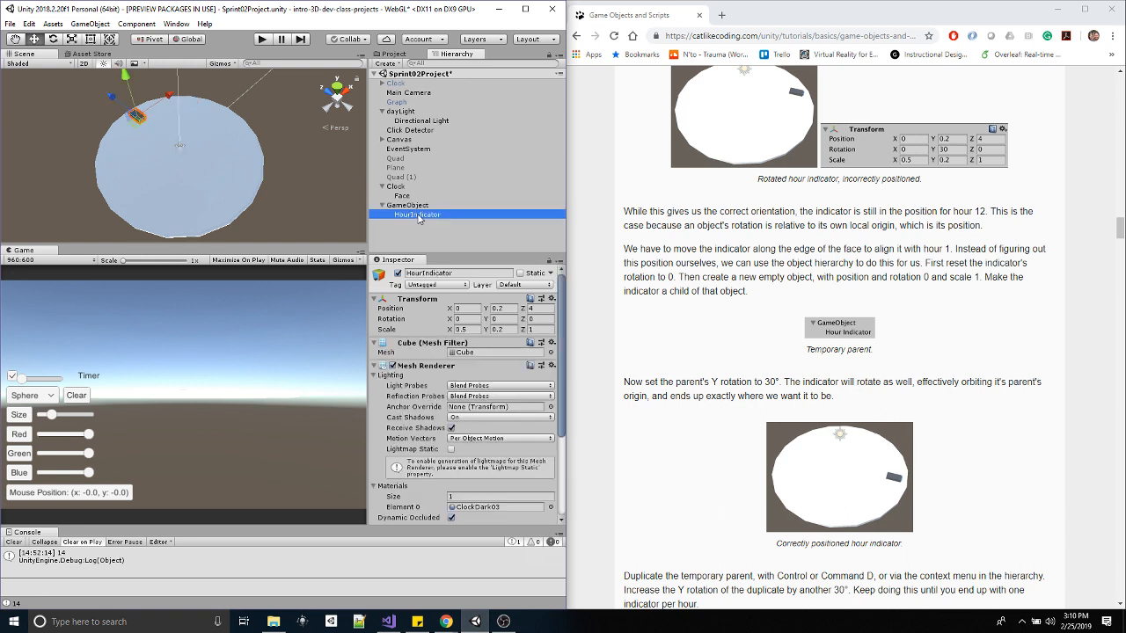
- Duplicate the parent GameObject with its indicator and set the duplicate's Y rotation to 30
{"action": "left_click", "coordinate": [413, 206]}
{"action": "key", "text": "ctrl+d"}
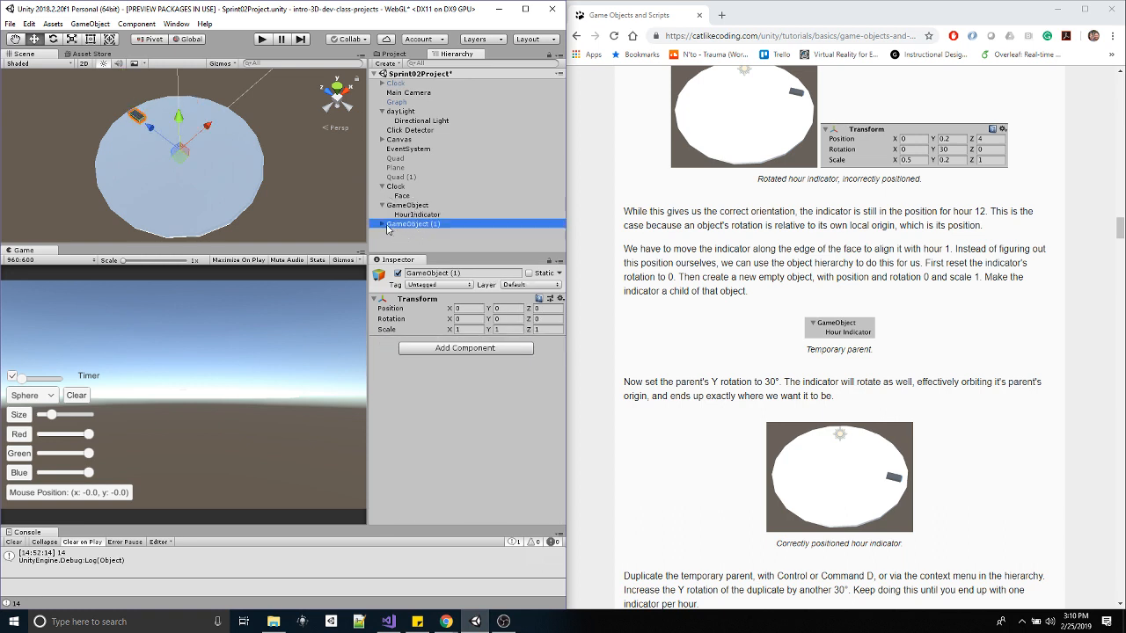
{"action": "left_click", "coordinate": [381, 224]}
{"action": "left_click", "coordinate": [501, 318]}
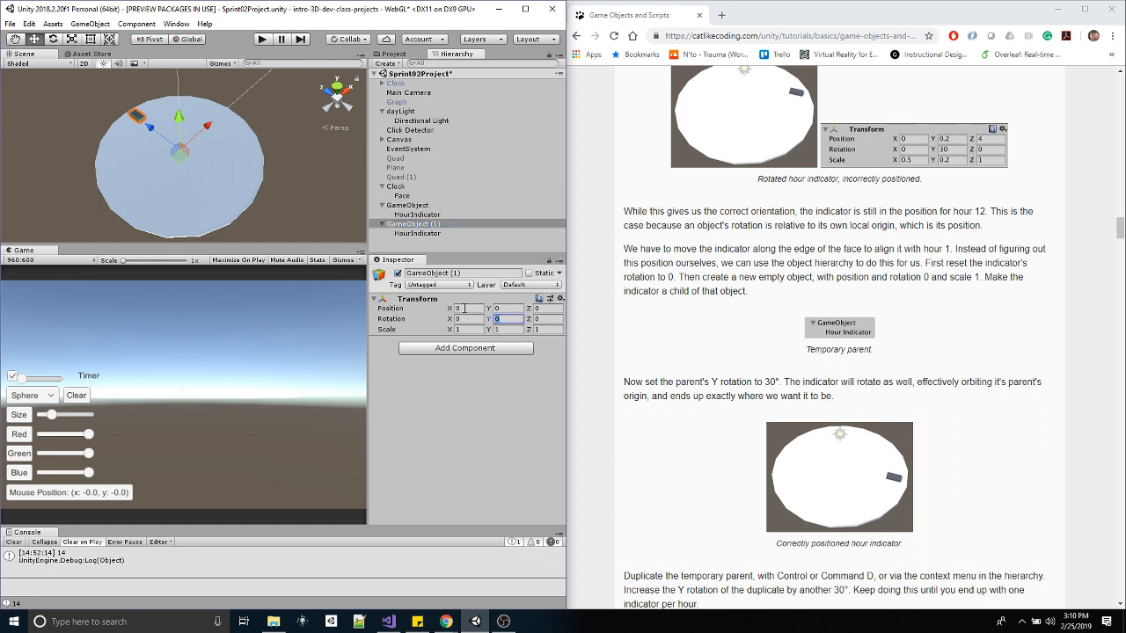
{"action": "type", "text": "30"}
{"action": "middle_click_drag", "start_coordinate": [208, 164], "coordinate": [223, 182]}
{"action": "left_click_drag", "start_coordinate": [223, 182], "coordinate": [202, 194], "text": "alt"}
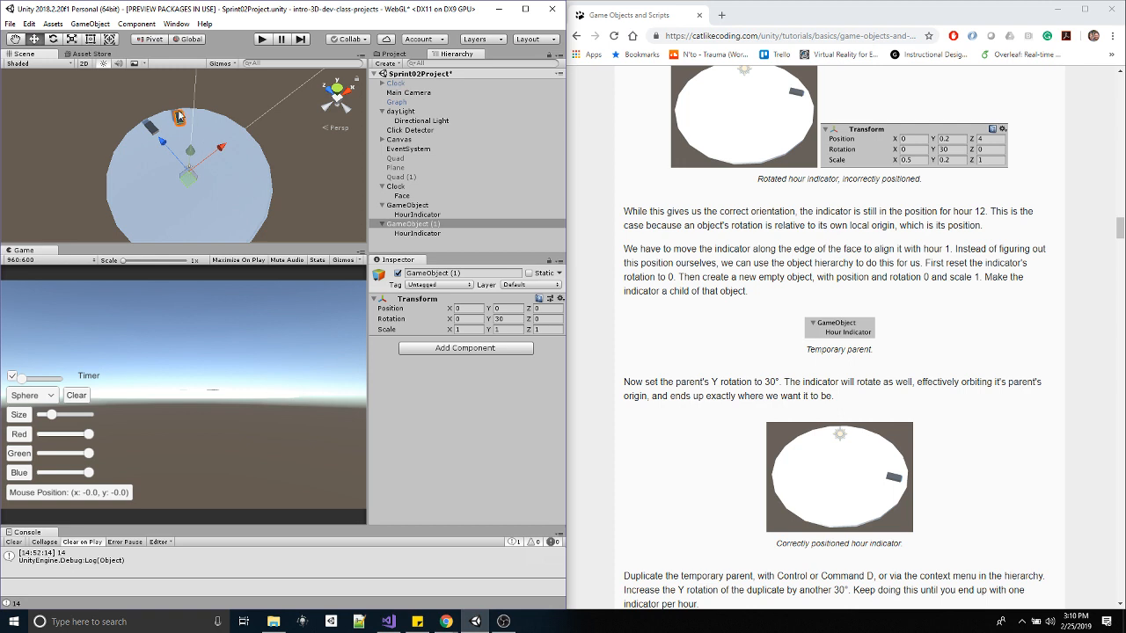
- Try moving the HourIndicator of GameObject (1) under Clock, inspect its position and rotation values, and undo the move
{"action": "left_click", "coordinate": [421, 234]}
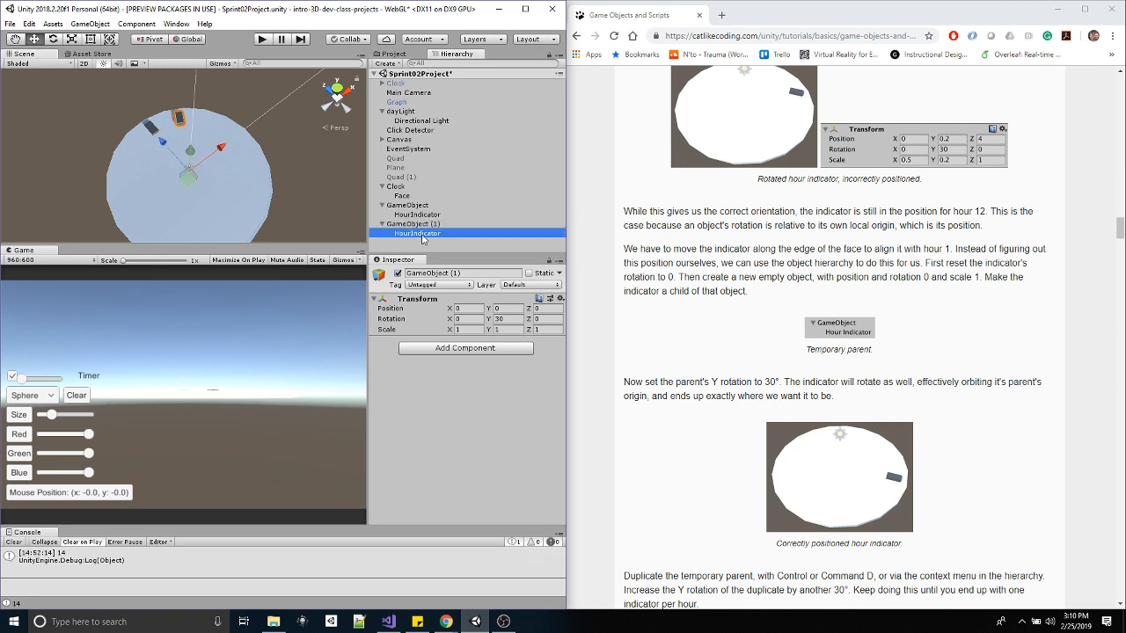
{"action": "left_click_drag", "start_coordinate": [421, 234], "coordinate": [398, 186]}
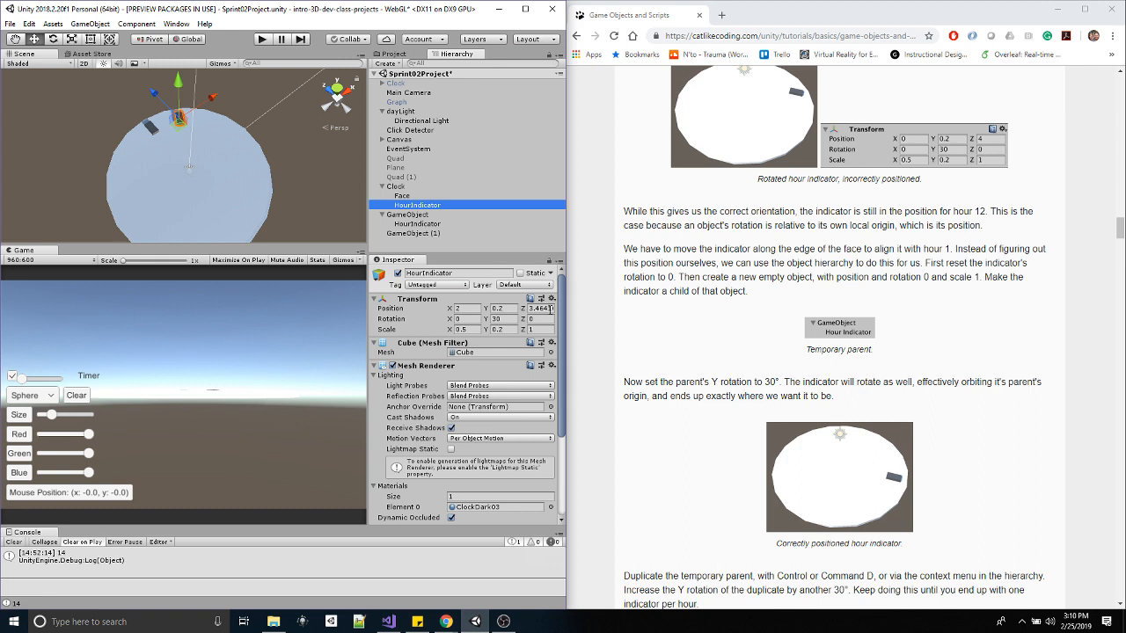
{"action": "left_click", "coordinate": [469, 308]}
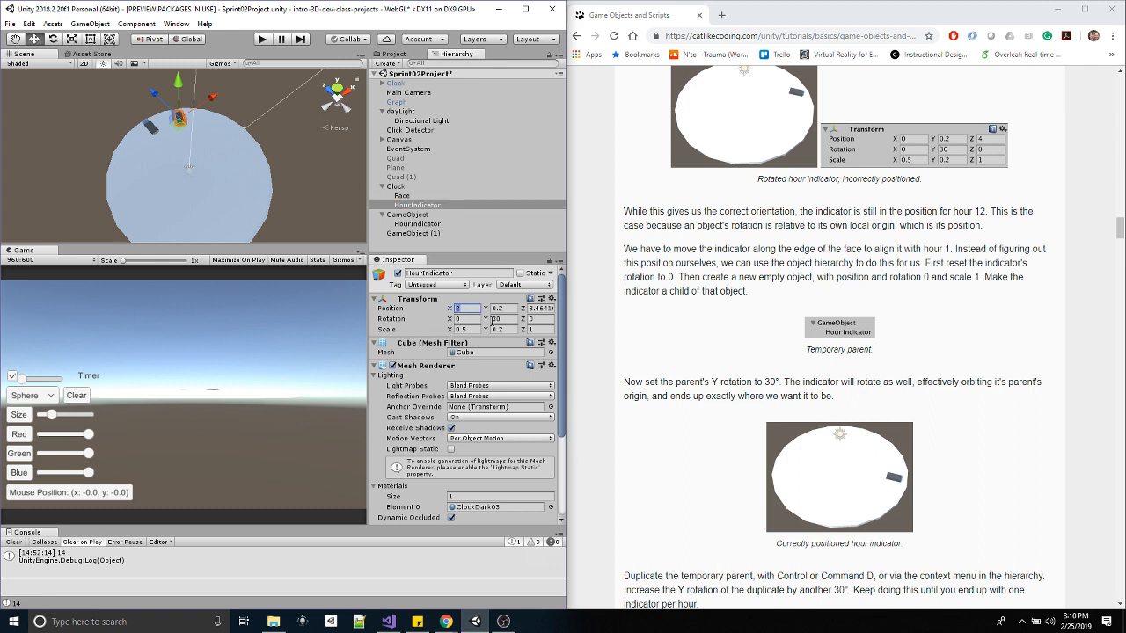
{"action": "left_click", "coordinate": [499, 309]}
{"action": "left_click", "coordinate": [543, 308]}
{"action": "left_click", "coordinate": [539, 308]}
{"action": "left_click", "coordinate": [509, 321]}
{"action": "key", "text": "ctrl+z"}
{"action": "key", "text": "ctrl+z"}
- Duplicate GameObject (1) and set the new copy's Y rotation to 60
{"action": "left_click", "coordinate": [428, 225]}
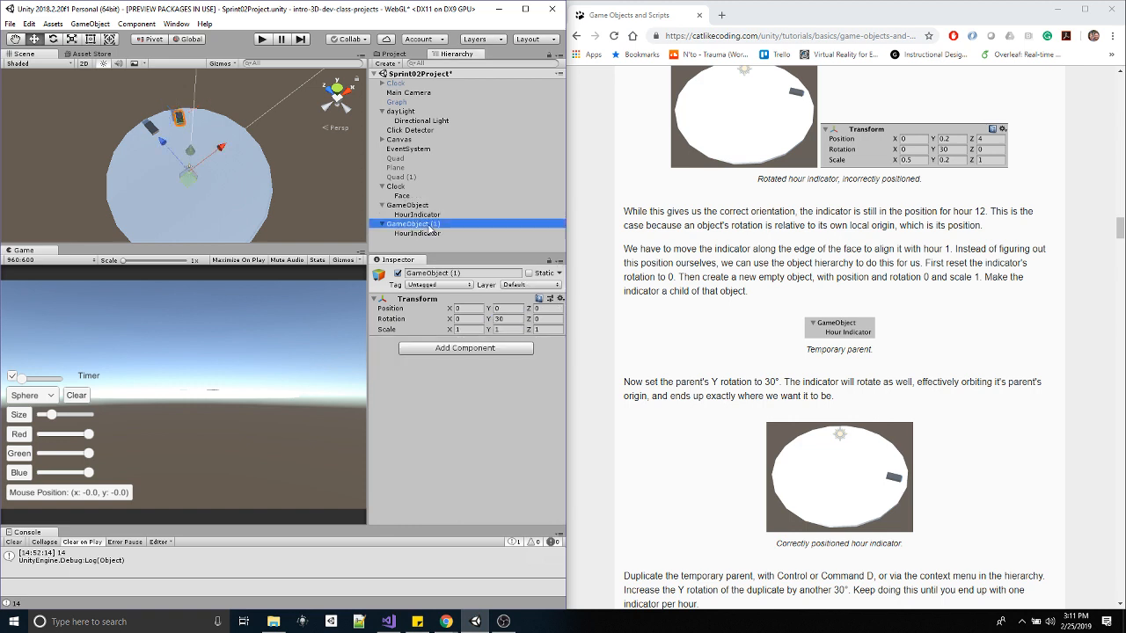
{"action": "key", "text": "ctrl+d"}
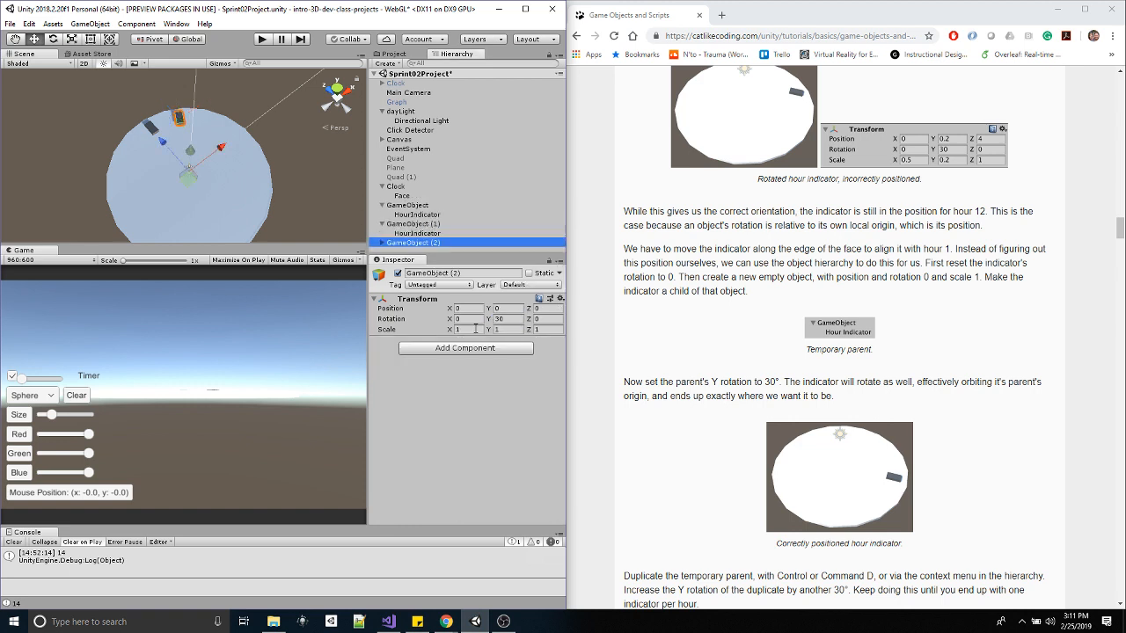
{"action": "left_click", "coordinate": [512, 319]}
{"action": "type", "text": "0"}
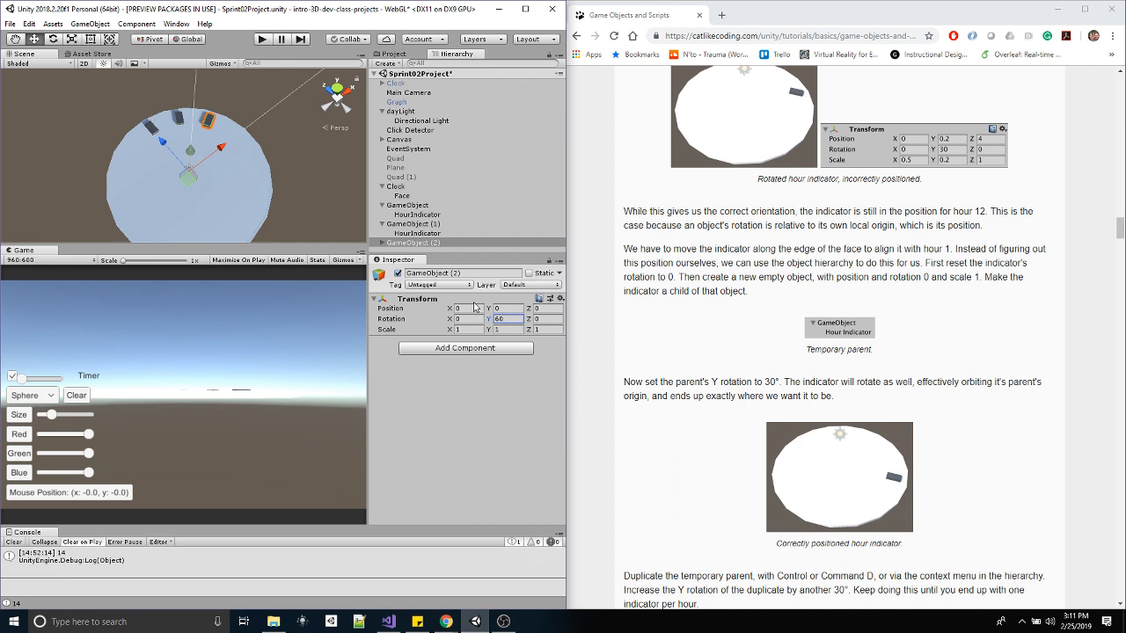
- Duplicate GameObject (2) and set the new copy's Y rotation to 90
{"action": "left_click", "coordinate": [427, 244]}
{"action": "key", "text": "ctrl+d"}
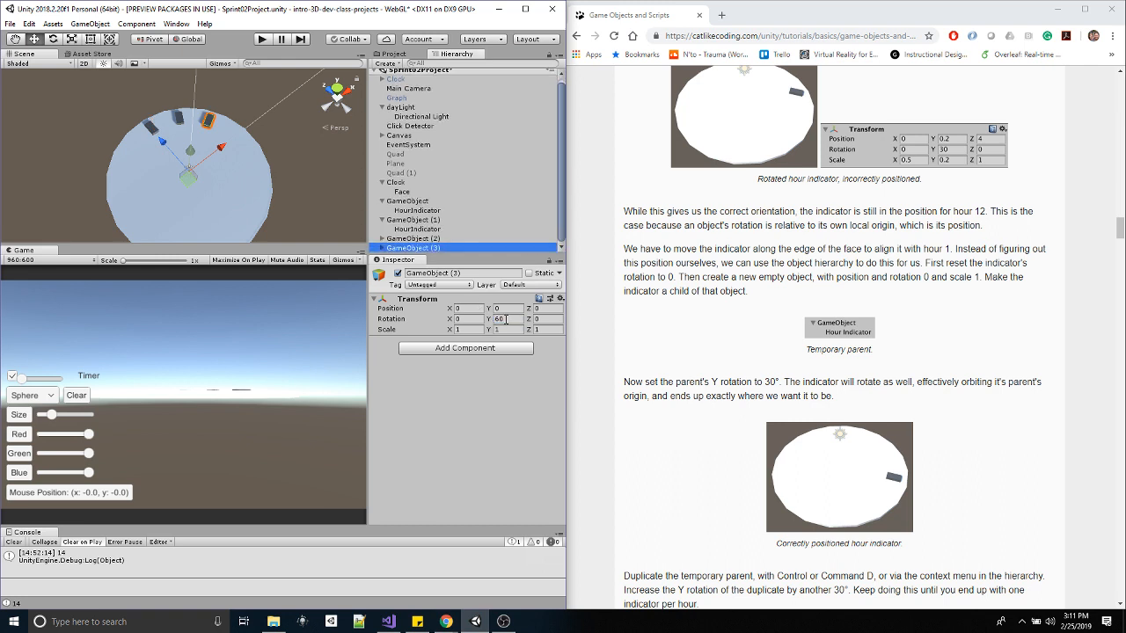
{"action": "left_click", "coordinate": [508, 319]}
{"action": "type", "text": "90"}
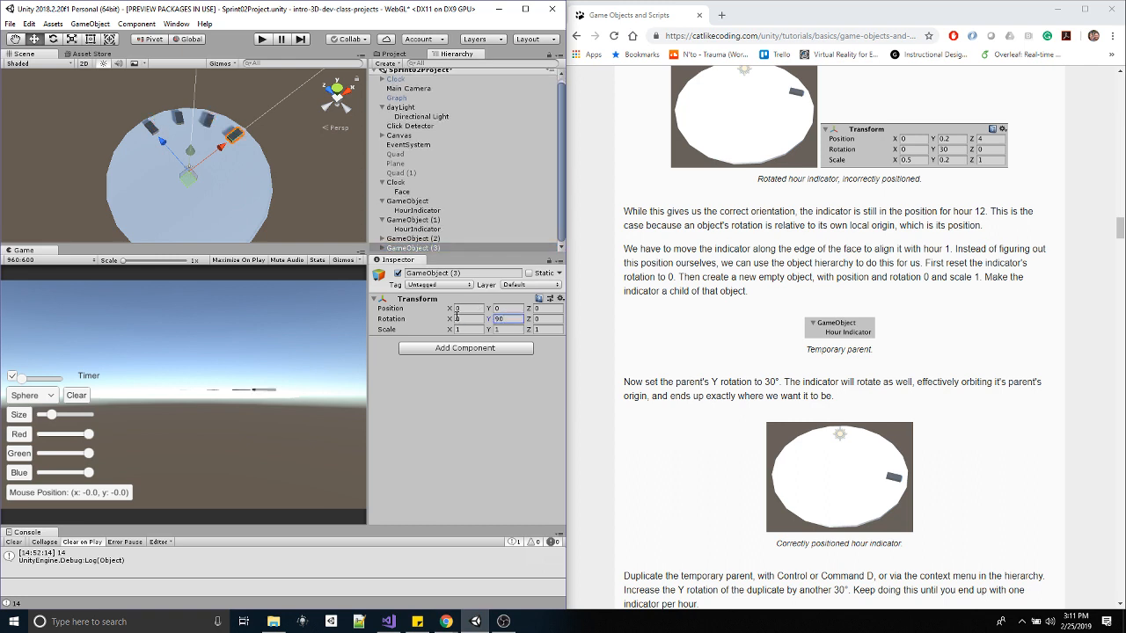
- Duplicate GameObject (3) and set the new copy's Y rotation to 120
{"action": "left_click", "coordinate": [435, 248]}
{"action": "key", "text": "ctrl+d"}
{"action": "left_click", "coordinate": [501, 318]}
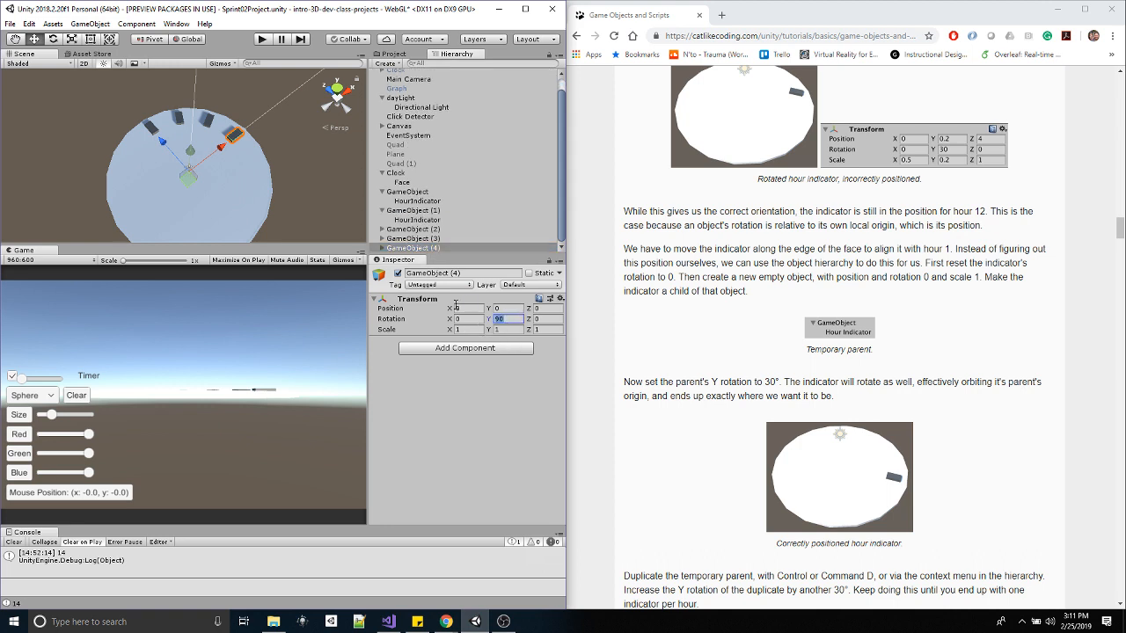
{"action": "type", "text": "120"}
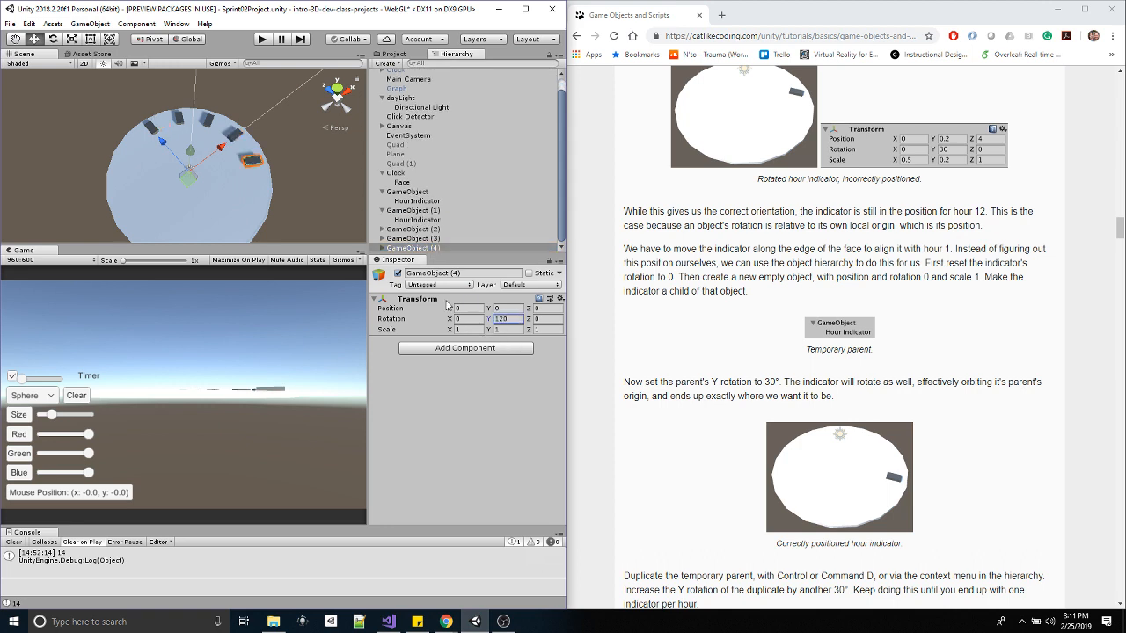
- Duplicate GameObject (4) and set the new copy's Y rotation to 150
{"action": "left_click", "coordinate": [440, 249]}
{"action": "key", "text": "ctrl+d"}
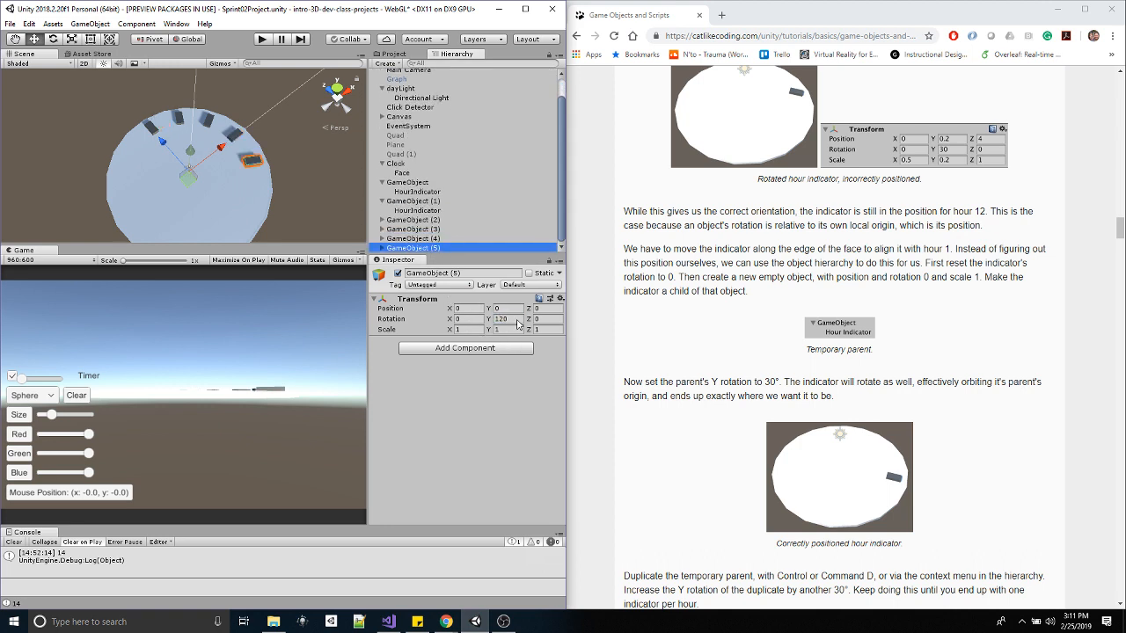
{"action": "left_click", "coordinate": [518, 321]}
{"action": "type", "text": "150"}
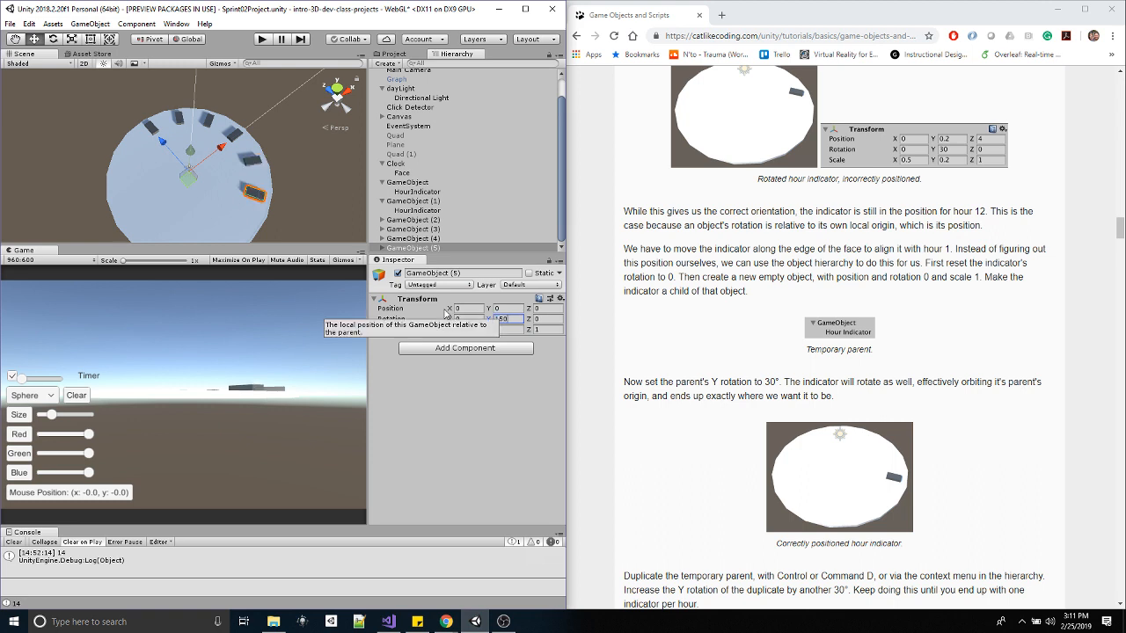
- Duplicate GameObject (5) and set the new copy's Y rotation to 180
{"action": "left_click", "coordinate": [437, 249]}
{"action": "key", "text": "ctrl+d"}
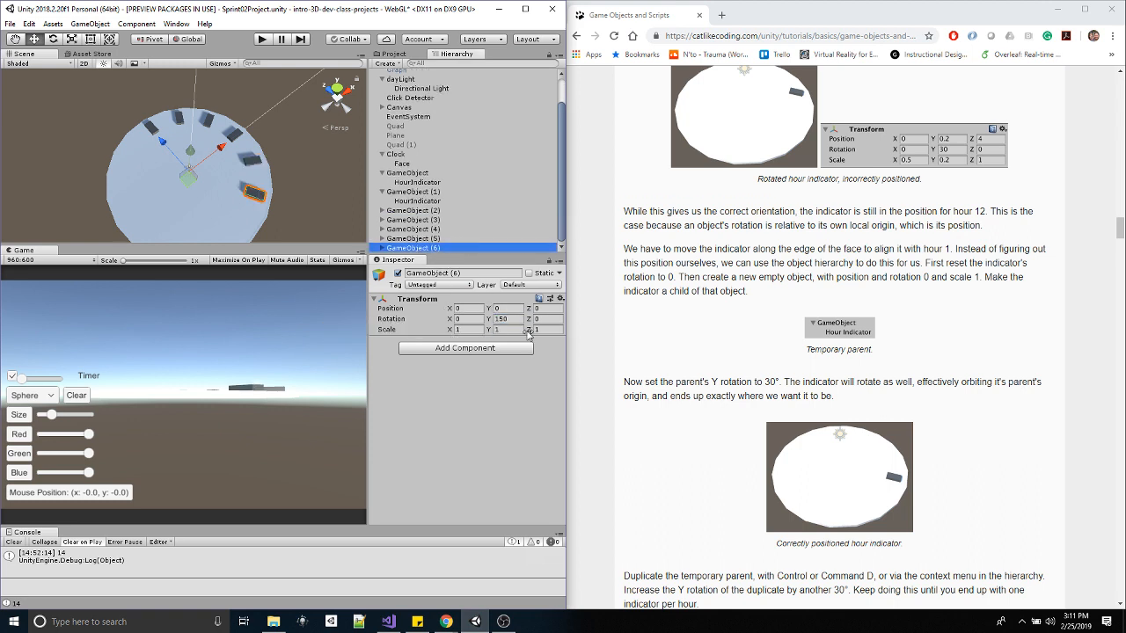
{"action": "left_click", "coordinate": [500, 318]}
{"action": "type", "text": "180"}
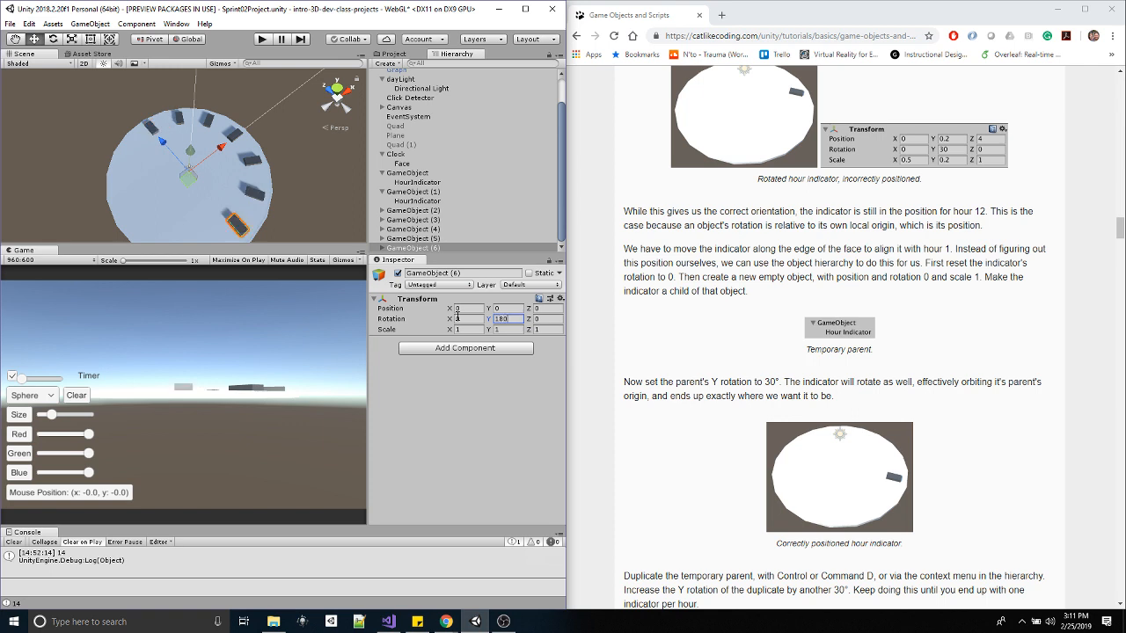
- Duplicate GameObject (6) and set the new copy's Y rotation to 210
{"action": "left_click", "coordinate": [458, 248]}
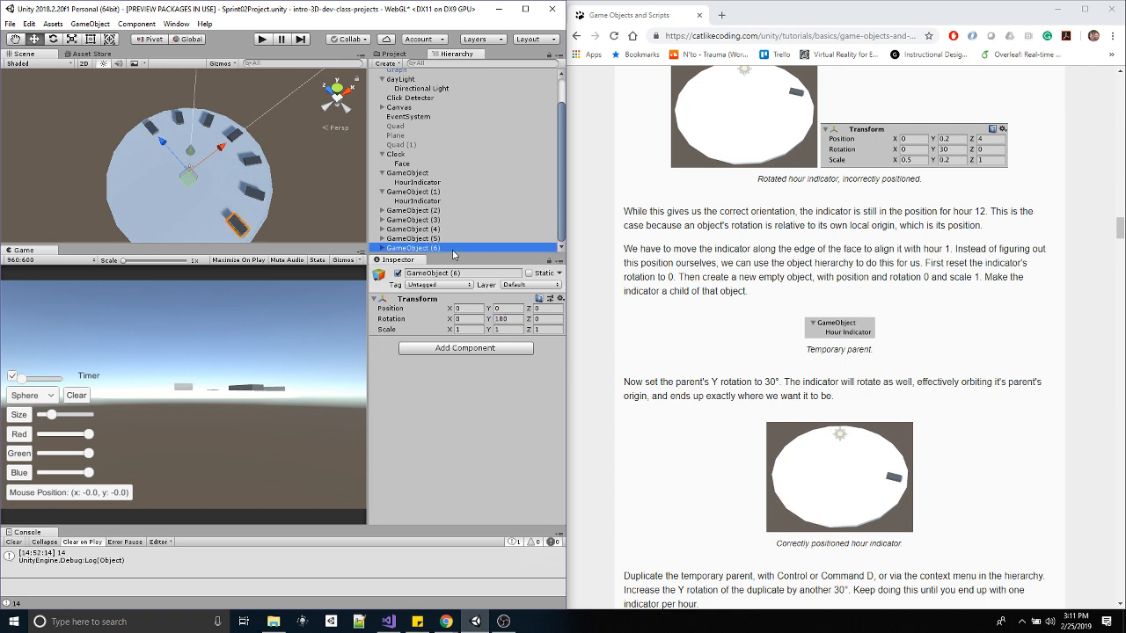
{"action": "key", "text": "ctrl+d"}
{"action": "left_click", "coordinate": [519, 318]}
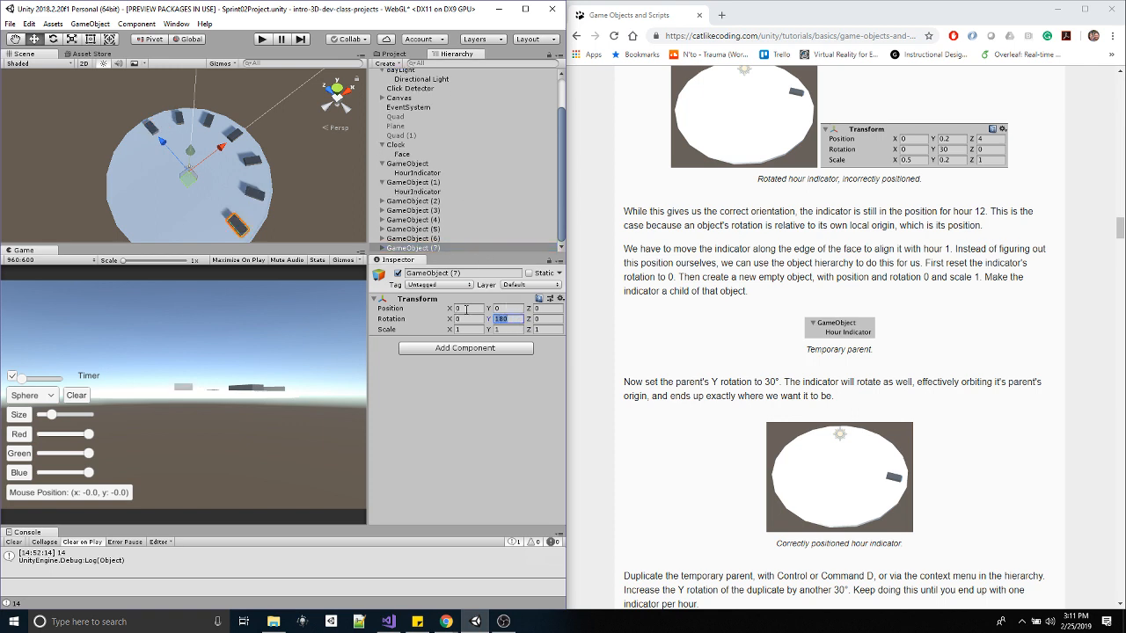
{"action": "type", "text": "210"}
- Duplicate GameObject (7) and set the new copy's Y rotation to 240
{"action": "left_click", "coordinate": [495, 247]}
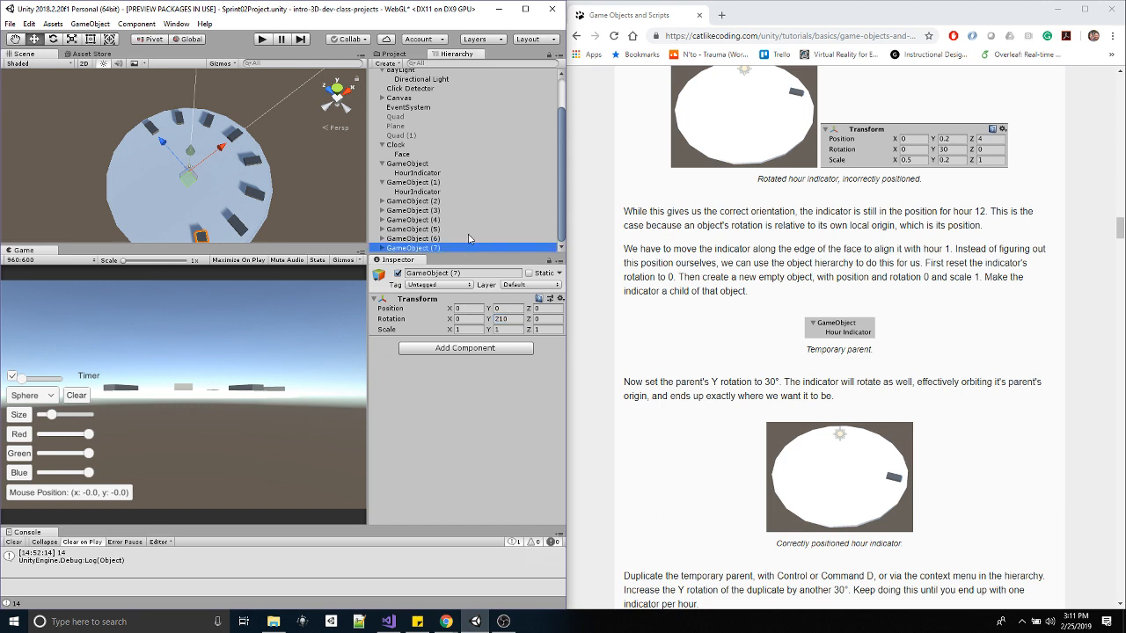
{"action": "key", "text": "ctrl+d"}
{"action": "left_click", "coordinate": [511, 319]}
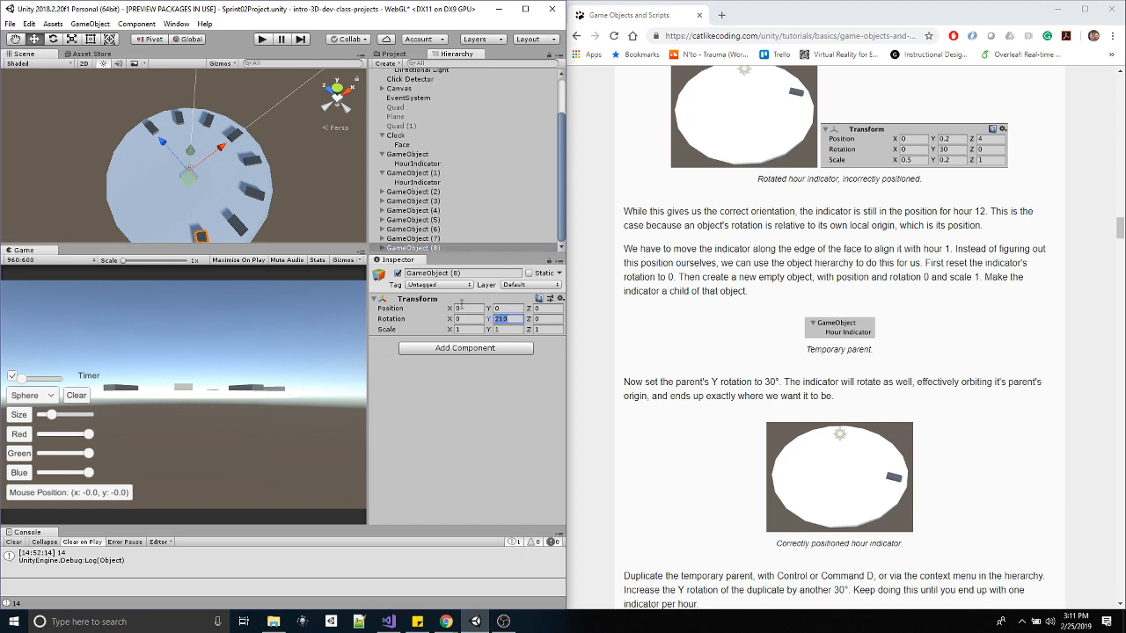
{"action": "type", "text": "240"}
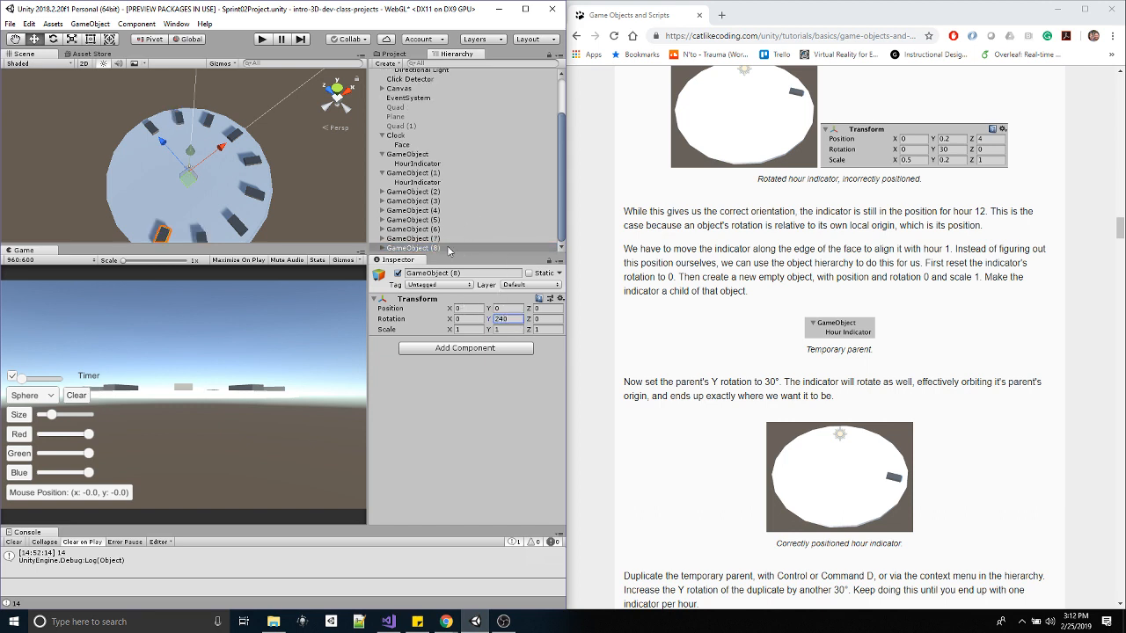
- Duplicate GameObject (8) and set the new copy's Y rotation to 270
{"action": "left_click", "coordinate": [451, 249]}
{"action": "key", "text": "ctrl+d"}
{"action": "left_click", "coordinate": [516, 321]}
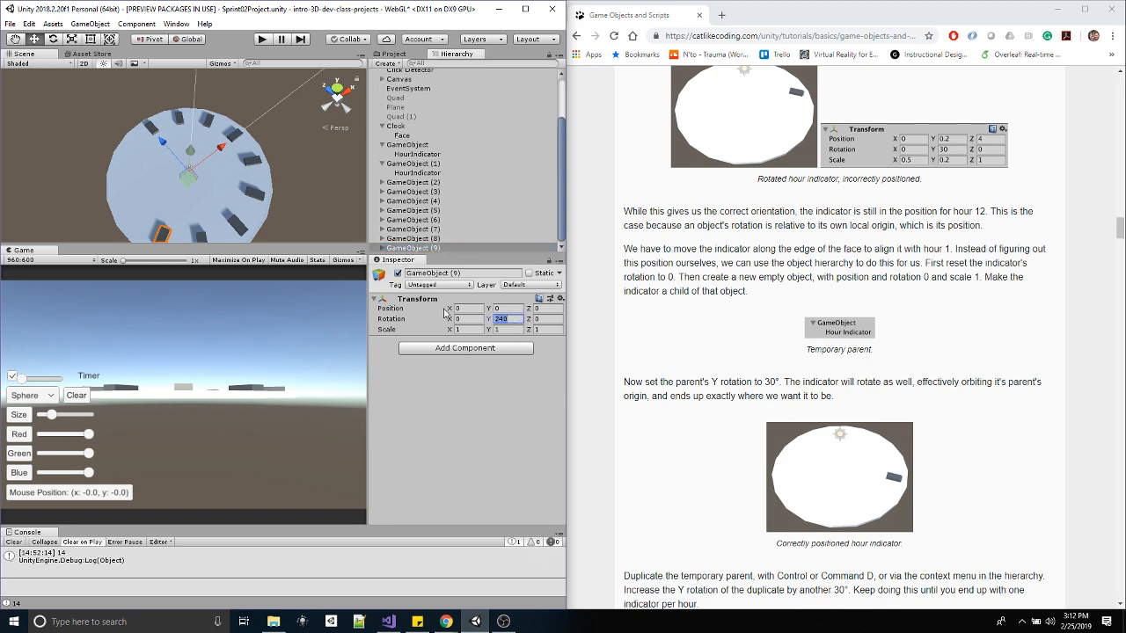
{"action": "type", "text": "270"}
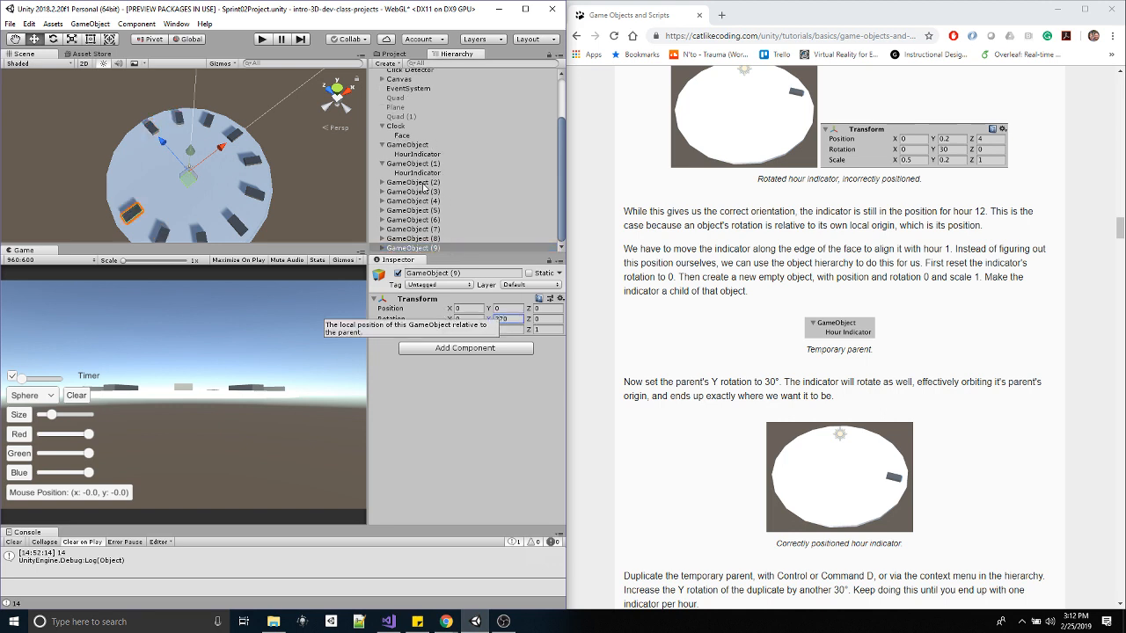
- Duplicate GameObject (9) and set the new copy's Y rotation to 300
{"action": "left_click", "coordinate": [436, 249]}
{"action": "key", "text": "ctrl+d"}
{"action": "left_click", "coordinate": [503, 319]}
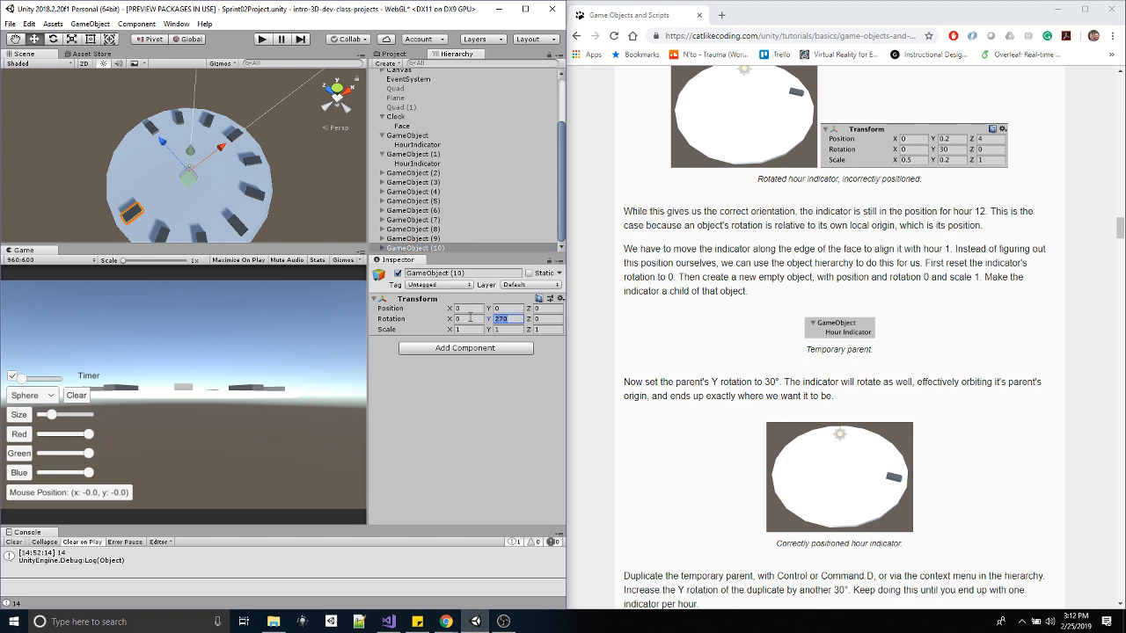
{"action": "type", "text": "300"}
- Duplicate GameObject (10) and set the new copy's Y rotation to 330
{"action": "left_click", "coordinate": [429, 249]}
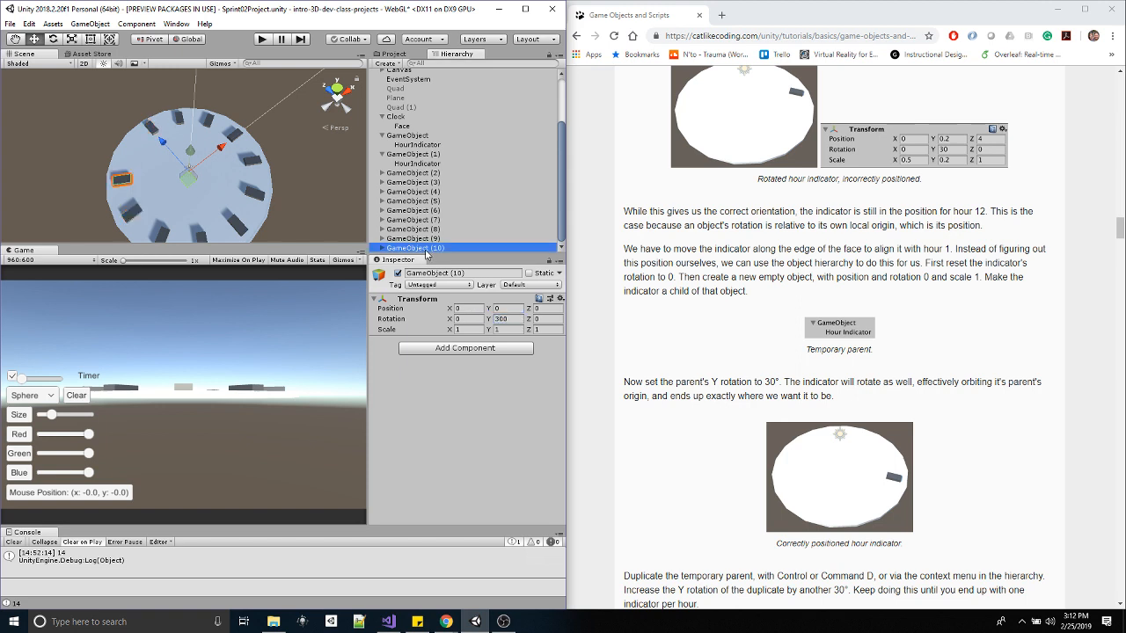
{"action": "key", "text": "ctrl+d"}
{"action": "left_click", "coordinate": [504, 319]}
{"action": "type", "text": "330"}
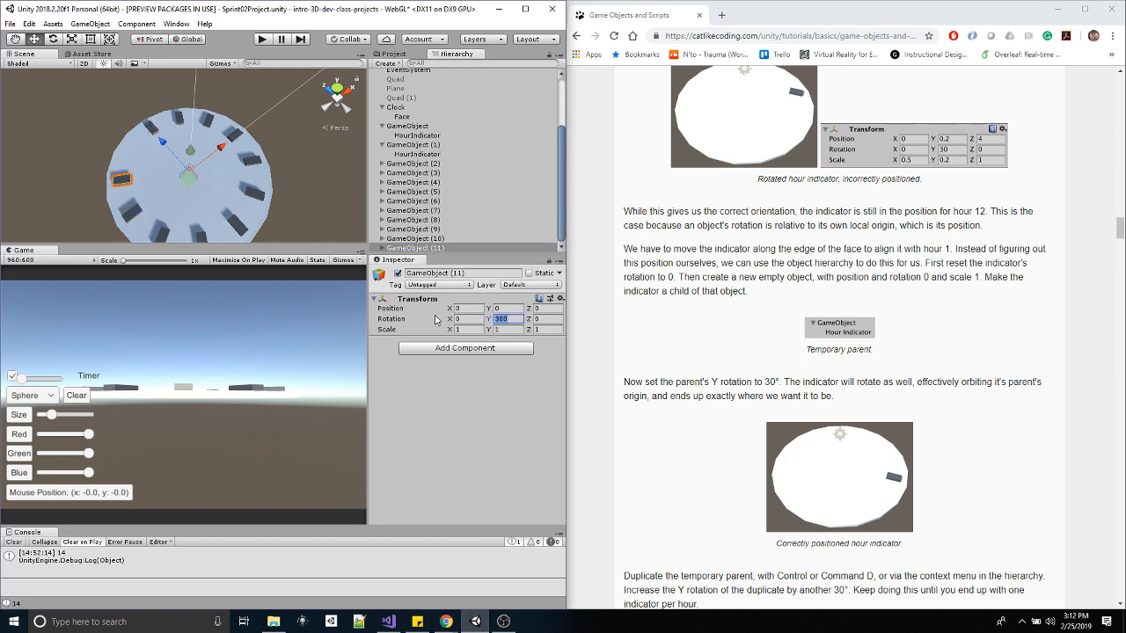
{"action": "left_click", "coordinate": [435, 249]}
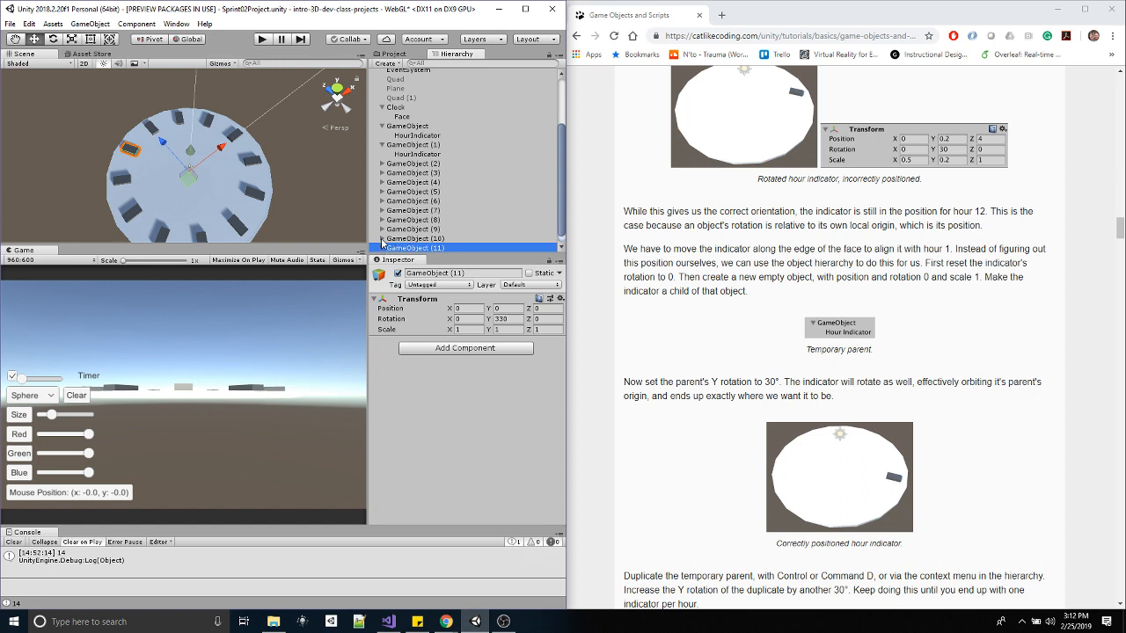
- Expand the temporary parents from GameObject (2) to GameObject (11) in the hierarchy to reveal their HourIndicator children
{"action": "left_click", "coordinate": [381, 238]}
{"action": "left_click", "coordinate": [382, 228]}
{"action": "left_click", "coordinate": [382, 220]}
{"action": "left_click", "coordinate": [381, 210]}
{"action": "left_click", "coordinate": [381, 201]}
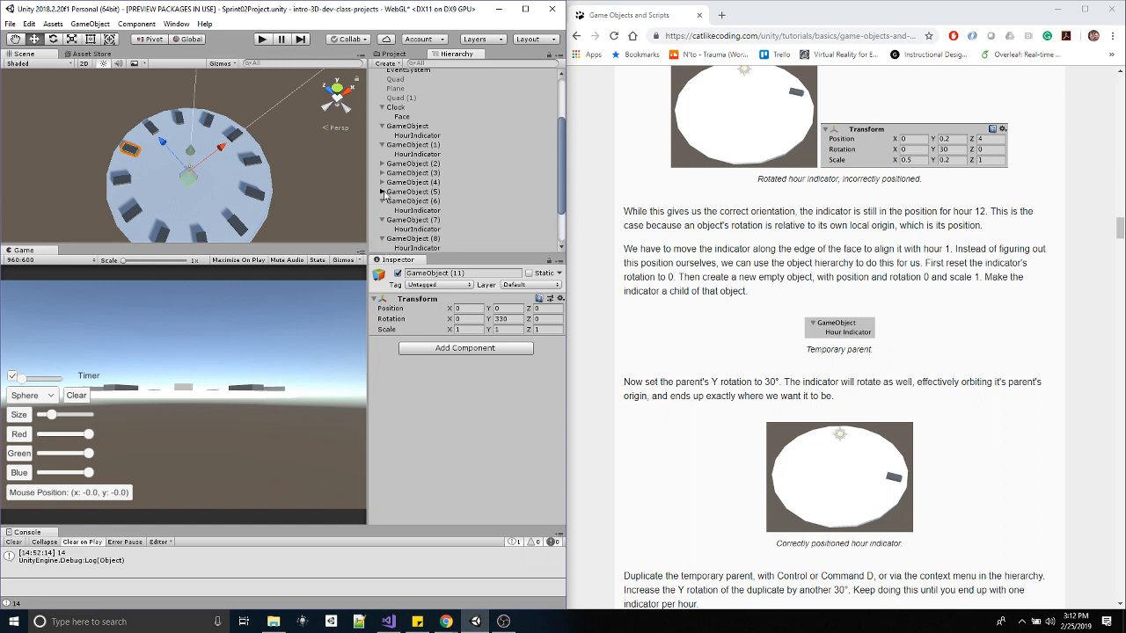
{"action": "left_click", "coordinate": [382, 191]}
{"action": "left_click", "coordinate": [382, 182]}
{"action": "left_click", "coordinate": [382, 172]}
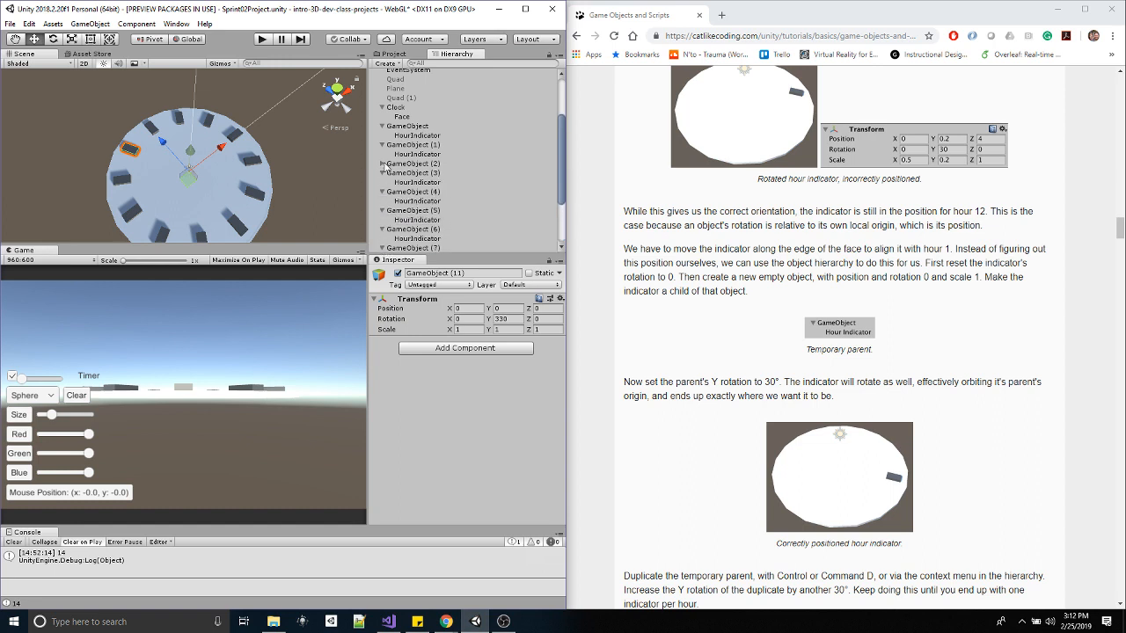
{"action": "left_click", "coordinate": [382, 163]}
- Move all twelve HourIndicator objects out of their temporary parents and make them children of Clock, below Face
{"action": "scroll", "coordinate": [428, 206], "scroll_direction": "down", "scroll_amount": 3}
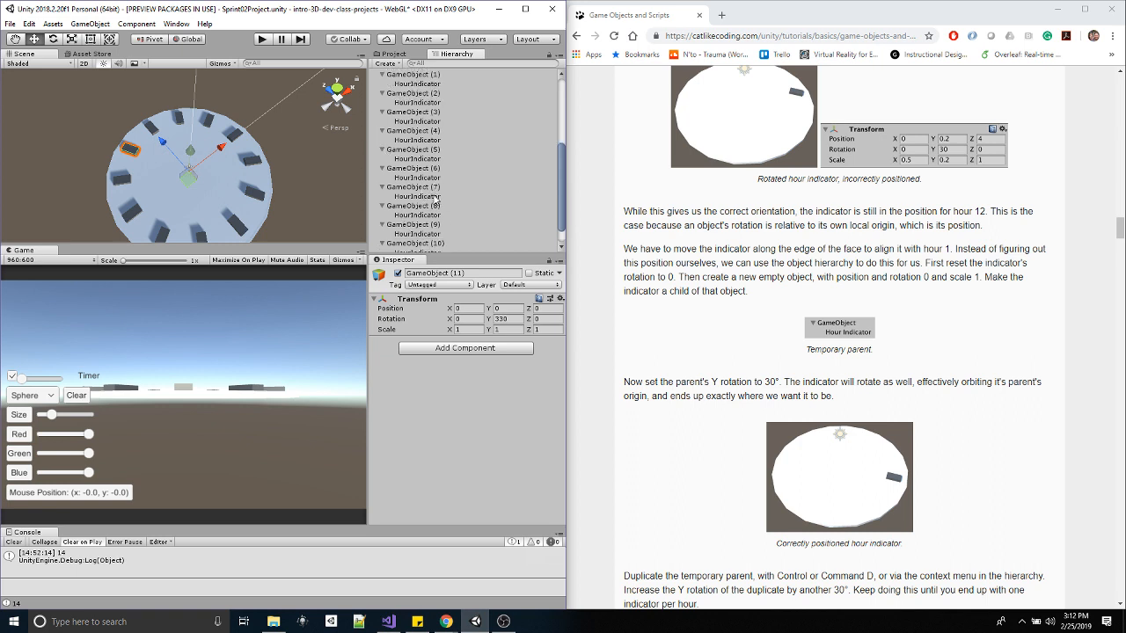
{"action": "left_click", "coordinate": [422, 248]}
{"action": "left_click", "coordinate": [425, 229], "text": "ctrl"}
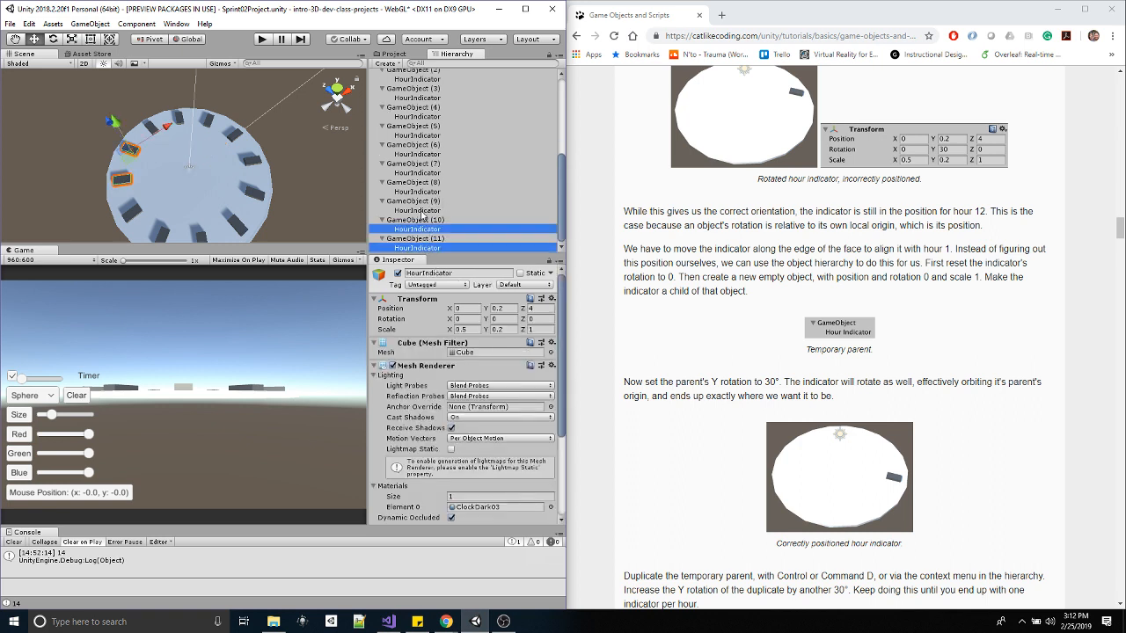
{"action": "left_click", "coordinate": [423, 210], "text": "ctrl"}
{"action": "left_click", "coordinate": [421, 192], "text": "ctrl"}
{"action": "left_click", "coordinate": [418, 172], "text": "ctrl"}
{"action": "left_click", "coordinate": [414, 153], "text": "ctrl"}
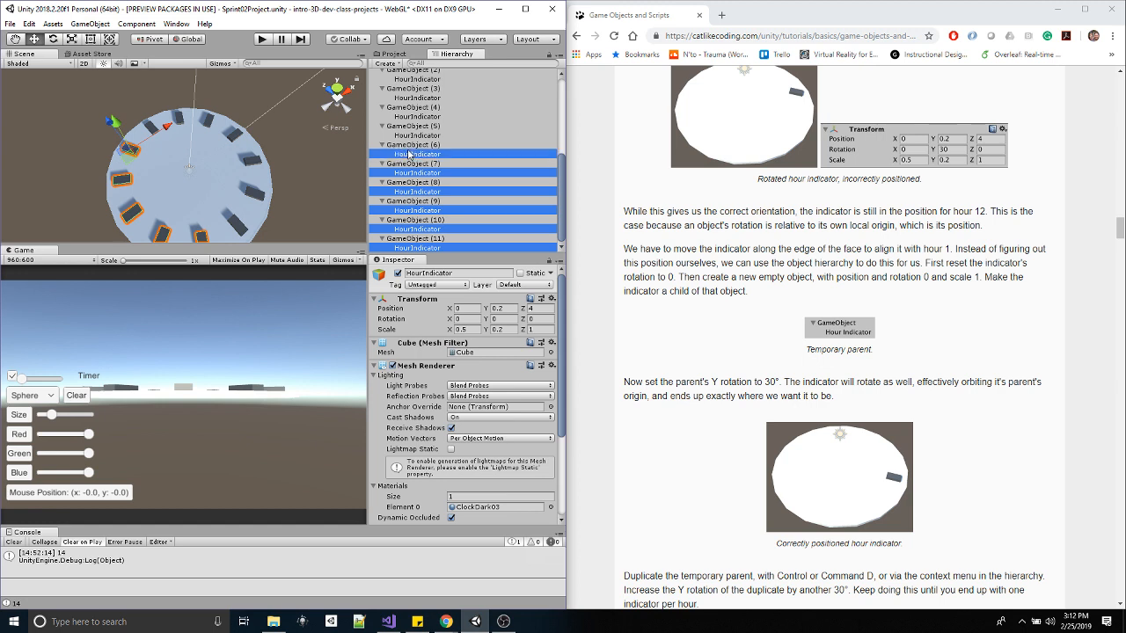
{"action": "left_click", "coordinate": [413, 136], "text": "ctrl"}
{"action": "left_click", "coordinate": [411, 116], "text": "ctrl"}
{"action": "left_click", "coordinate": [413, 98], "text": "ctrl"}
{"action": "scroll", "coordinate": [413, 101], "scroll_direction": "up", "scroll_amount": 3}
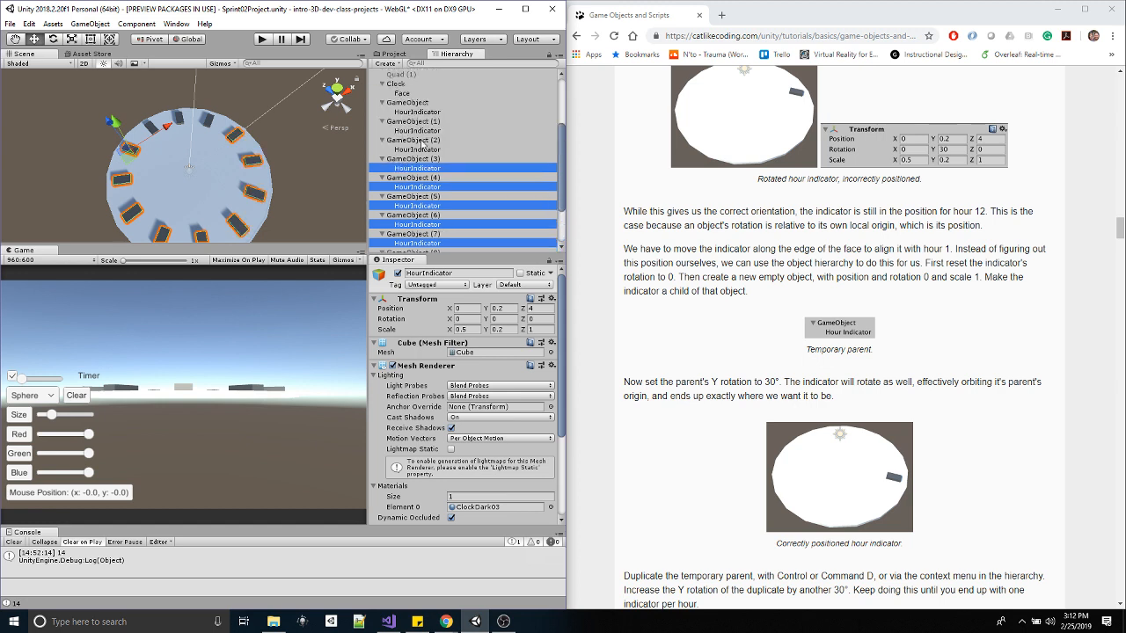
{"action": "left_click", "coordinate": [418, 149], "text": "ctrl"}
{"action": "left_click", "coordinate": [419, 130], "text": "ctrl"}
{"action": "left_click", "coordinate": [420, 113], "text": "ctrl"}
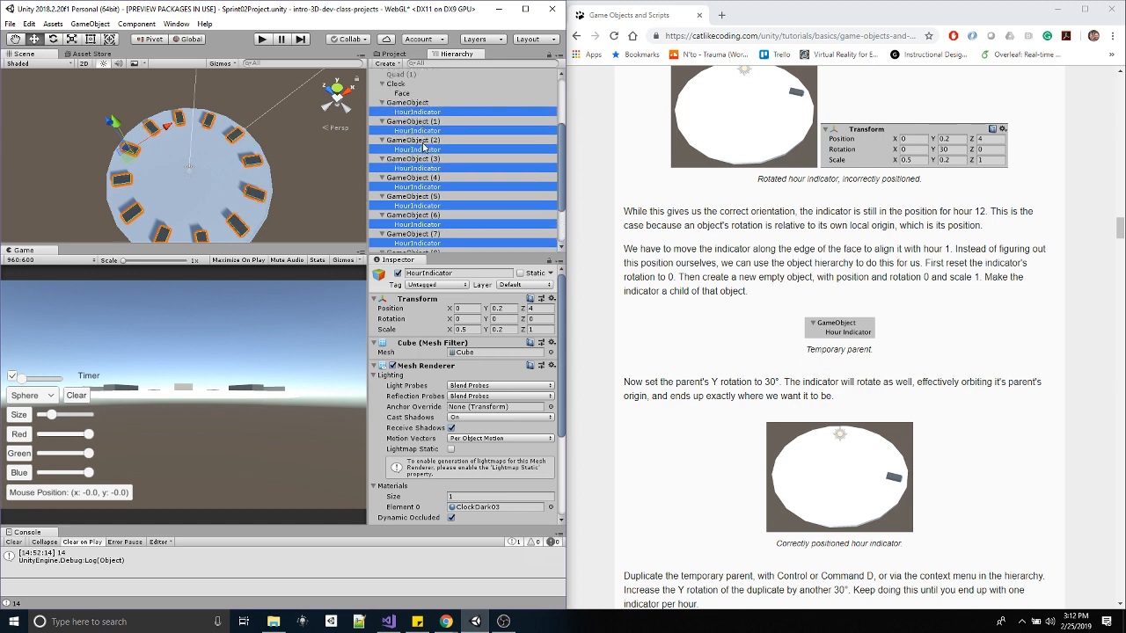
{"action": "scroll", "coordinate": [421, 115], "scroll_direction": "up", "scroll_amount": 4}
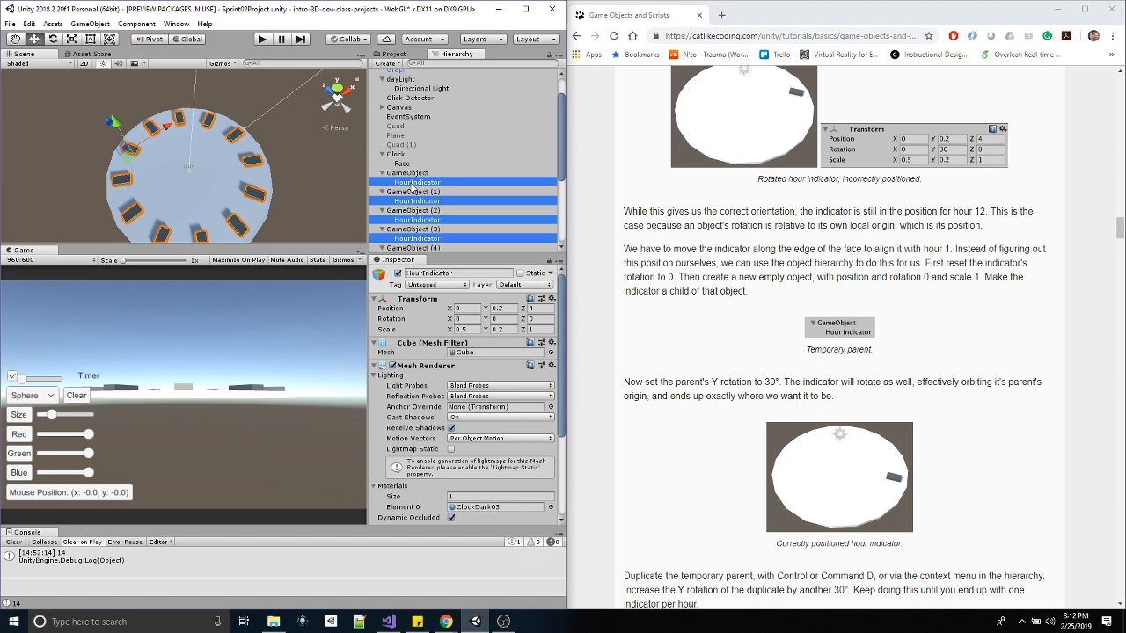
{"action": "left_click_drag", "start_coordinate": [411, 185], "coordinate": [410, 168]}
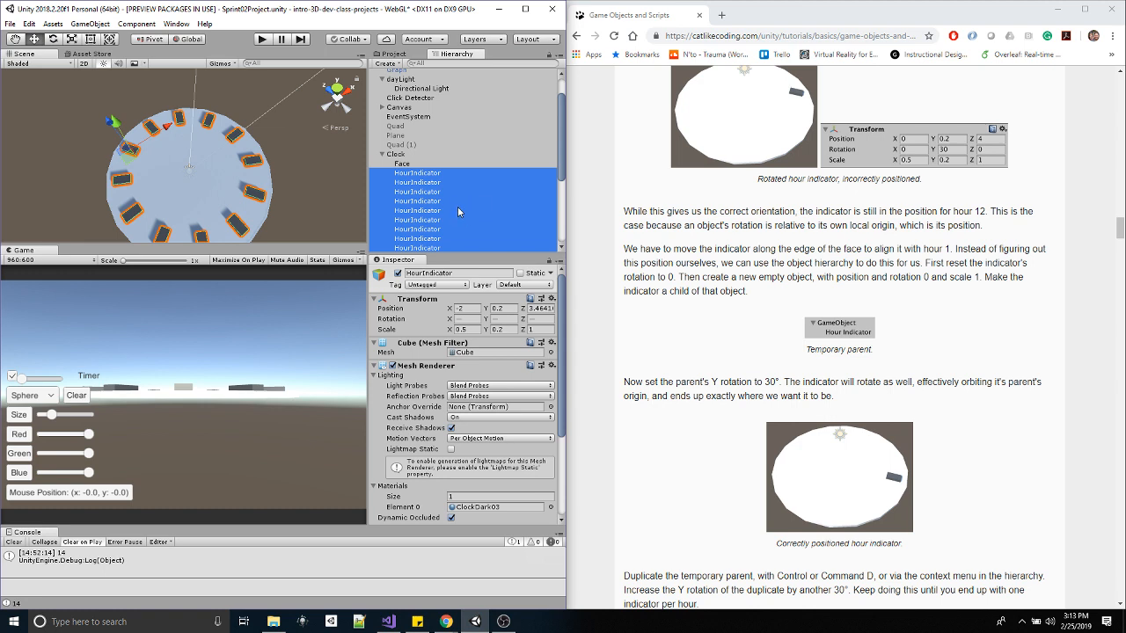
- Step through the HourIndicator children of Clock one by one and compare their Transform position and rotation values
{"action": "left_click", "coordinate": [424, 174]}
{"action": "scroll", "coordinate": [448, 214], "scroll_direction": "down", "scroll_amount": 3}
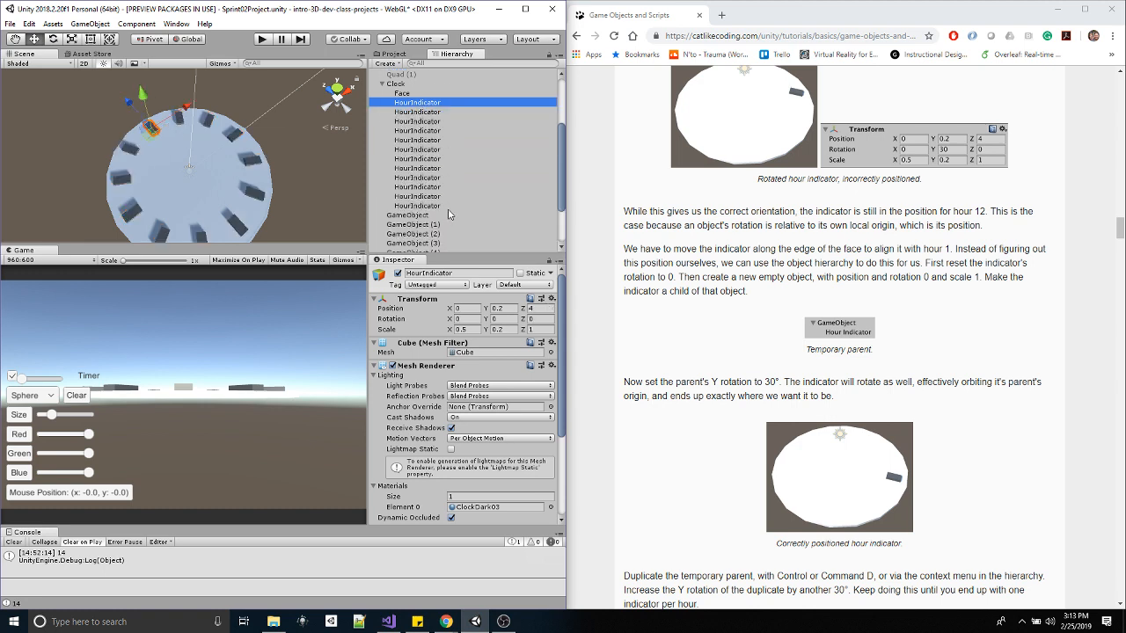
{"action": "key", "text": "Down"}
{"action": "key", "text": "Down"}
{"action": "key", "text": "Down"}
{"action": "key", "text": "Down"}
{"action": "key", "text": "Down"}
{"action": "key", "text": "Down"}
{"action": "key", "text": "Down"}
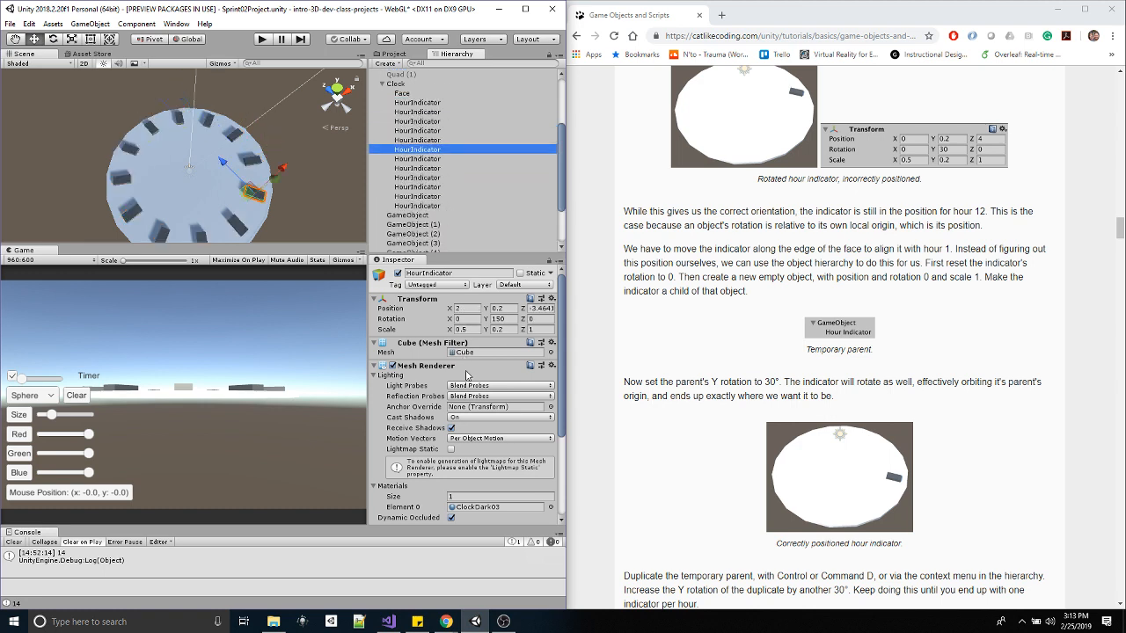
{"action": "key", "text": "Down"}
{"action": "key", "text": "Down"}
{"action": "key", "text": "Up"}
{"action": "key", "text": "Up"}
{"action": "key", "text": "Up"}
{"action": "key", "text": "Up"}
{"action": "key", "text": "Up"}
{"action": "key", "text": "Up"}
{"action": "key", "text": "Up"}
{"action": "key", "text": "Up"}
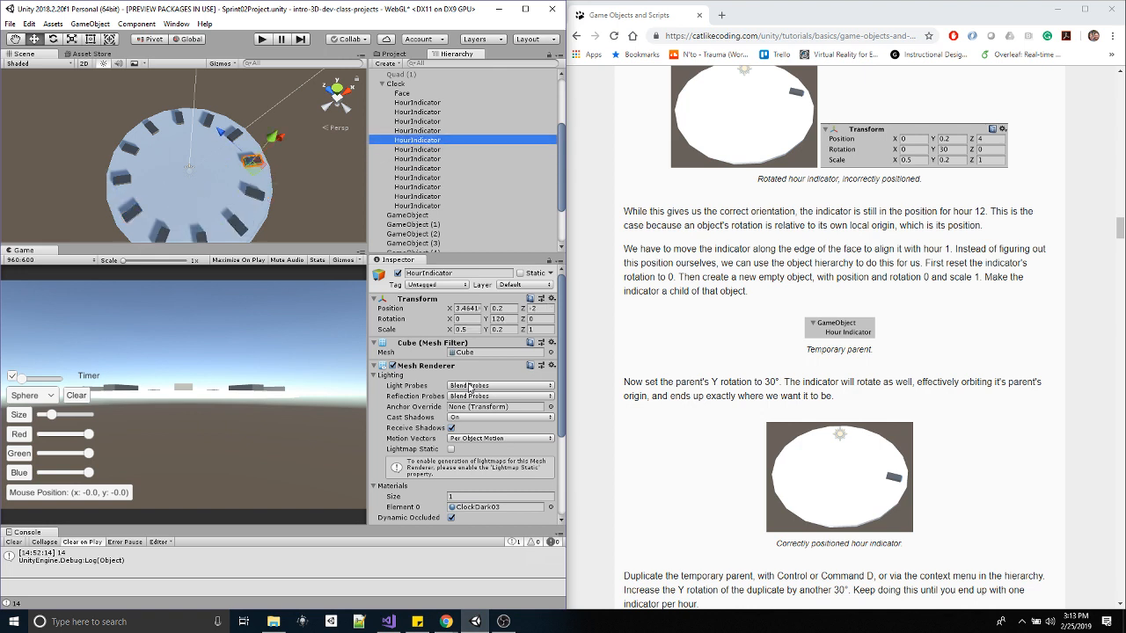
{"action": "key", "text": "Up"}
{"action": "key", "text": "Up"}
{"action": "key", "text": "Down"}
{"action": "key", "text": "Down"}
{"action": "key", "text": "Down"}
{"action": "key", "text": "Down"}
{"action": "key", "text": "Down"}
{"action": "key", "text": "Down"}
{"action": "key", "text": "Down"}
{"action": "key", "text": "Down"}
{"action": "key", "text": "Down"}
{"action": "key", "text": "Down"}
{"action": "key", "text": "Down"}
{"action": "key", "text": "Up"}
{"action": "key", "text": "Up"}
{"action": "key", "text": "Up"}
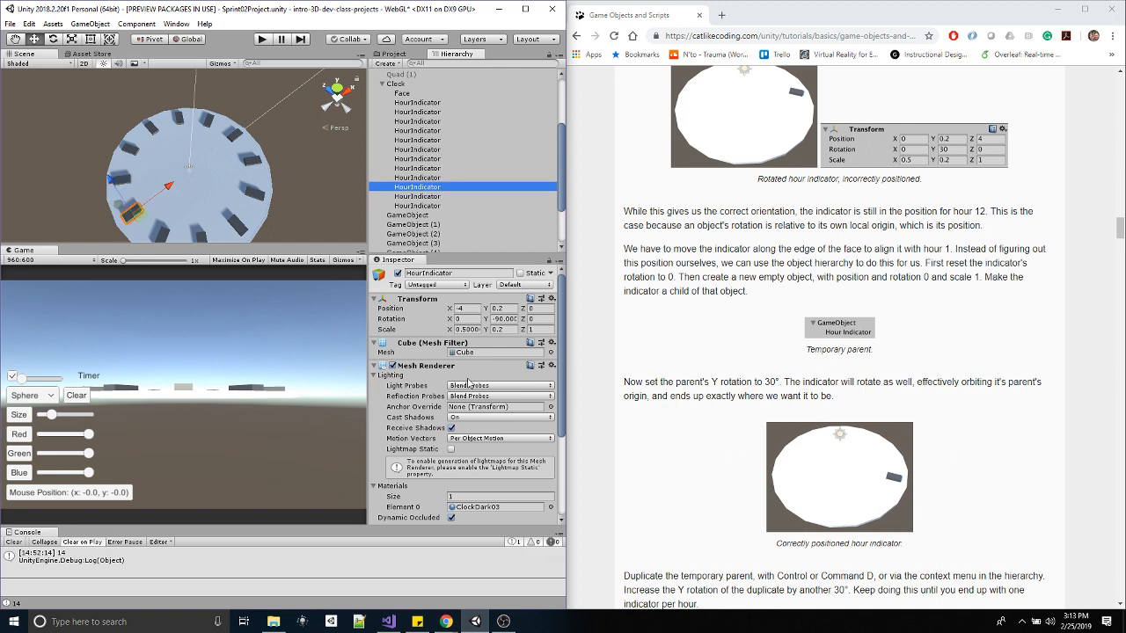
{"action": "key", "text": "Up"}
{"action": "key", "text": "Up"}
{"action": "key", "text": "Up"}
{"action": "key", "text": "Up"}
{"action": "key", "text": "Down"}
{"action": "key", "text": "Down"}
{"action": "key", "text": "Down"}
{"action": "key", "text": "Down"}
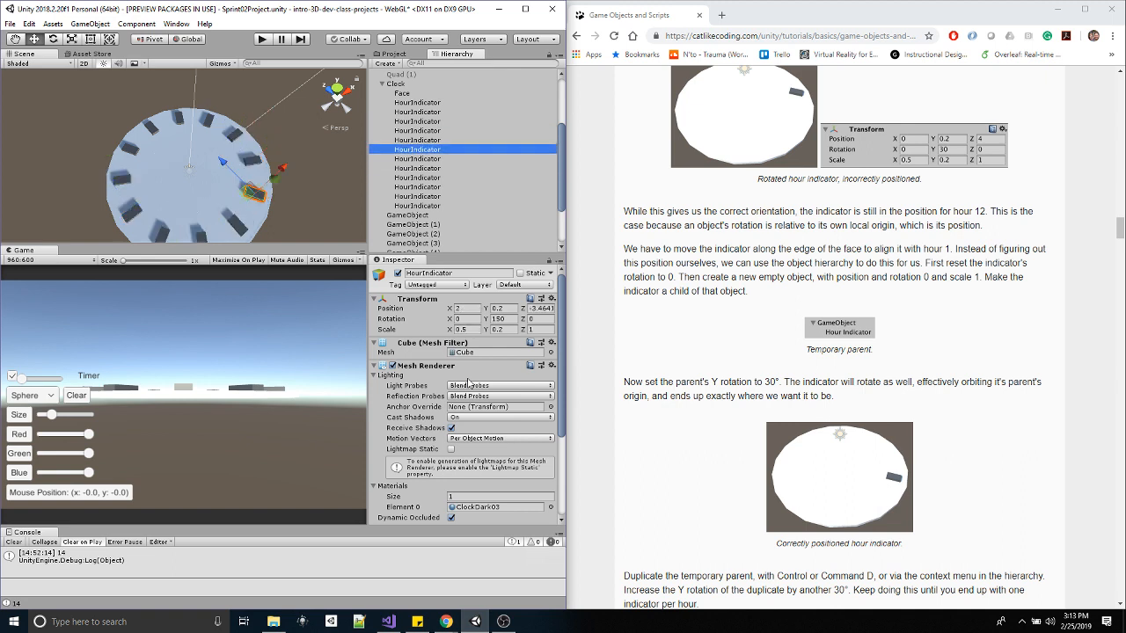
{"action": "key", "text": "Down"}
{"action": "key", "text": "Up"}
{"action": "key", "text": "Up"}
{"action": "key", "text": "Up"}
{"action": "key", "text": "Up"}
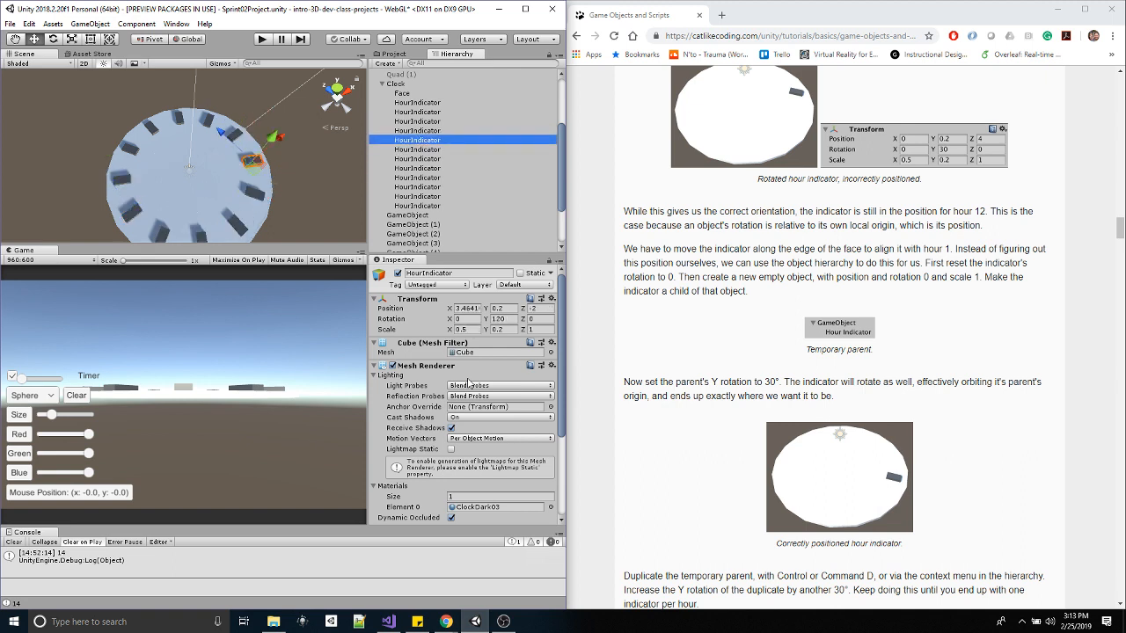
{"action": "key", "text": "Down"}
{"action": "key", "text": "Down"}
{"action": "key", "text": "Up"}
{"action": "key", "text": "Up"}
{"action": "key", "text": "Down"}
{"action": "key", "text": "Down"}
{"action": "key", "text": "Down"}
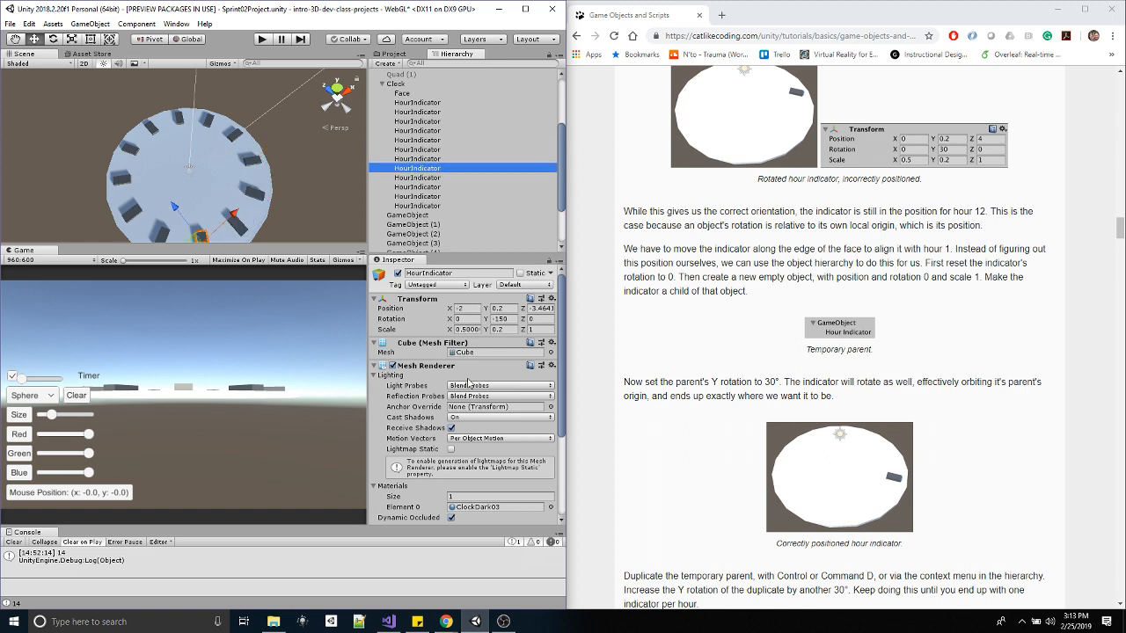
{"action": "key", "text": "Down"}
{"action": "key", "text": "Down"}
{"action": "key", "text": "Down"}
{"action": "key", "text": "Up"}
{"action": "key", "text": "Up"}
{"action": "key", "text": "Up"}
{"action": "key", "text": "Up"}
{"action": "key", "text": "Up"}
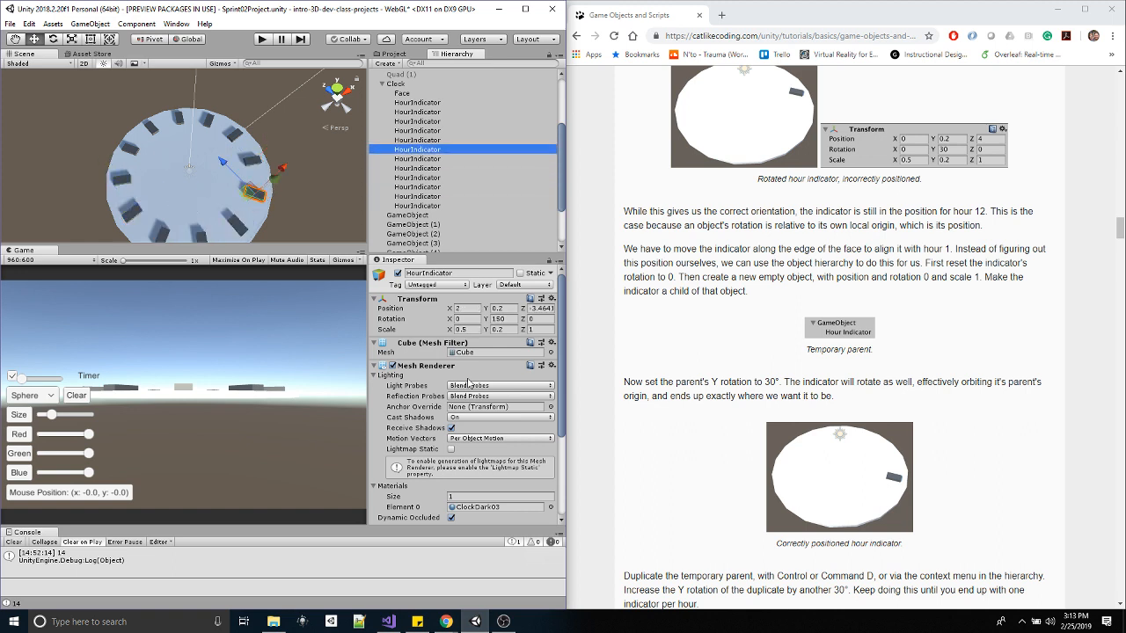
{"action": "key", "text": "Down"}
{"action": "key", "text": "Down"}
{"action": "key", "text": "Down"}
{"action": "key", "text": "Down"}
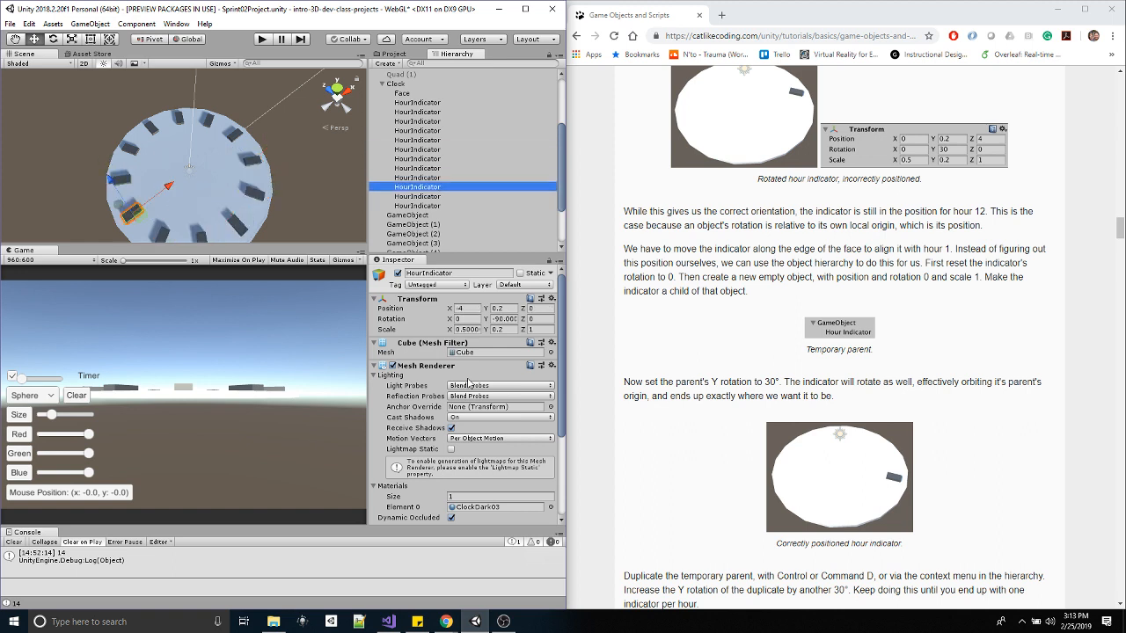
{"action": "key", "text": "Up"}
{"action": "key", "text": "Up"}
{"action": "key", "text": "Up"}
{"action": "key", "text": "Up"}
{"action": "key", "text": "Up"}
{"action": "key", "text": "Up"}
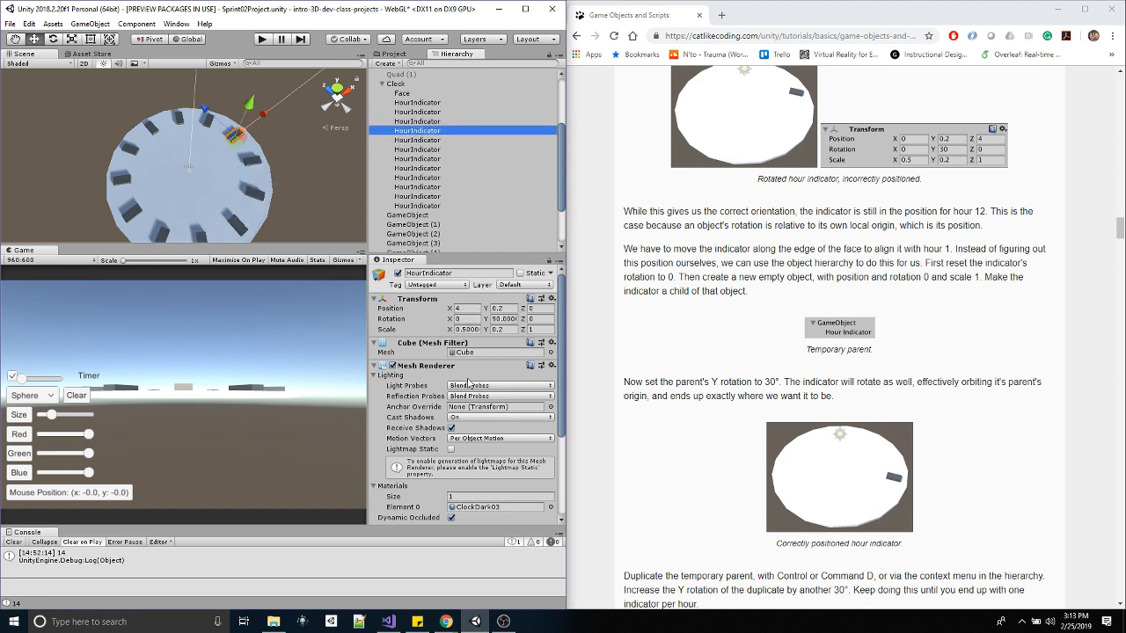
{"action": "key", "text": "Down"}
{"action": "key", "text": "Down"}
{"action": "key", "text": "Down"}
{"action": "key", "text": "Down"}
{"action": "key", "text": "Down"}
{"action": "key", "text": "Down"}
{"action": "key", "text": "Up"}
{"action": "key", "text": "Up"}
{"action": "key", "text": "Up"}
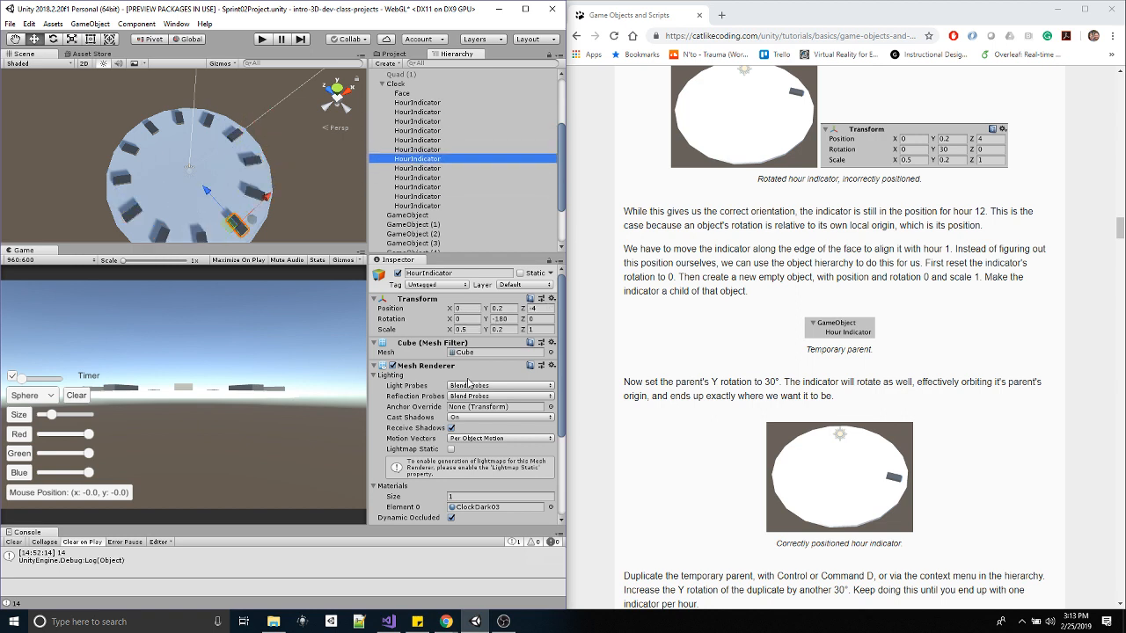
{"action": "key", "text": "Up"}
{"action": "key", "text": "Up"}
{"action": "key", "text": "Down"}
{"action": "key", "text": "Down"}
{"action": "key", "text": "Down"}
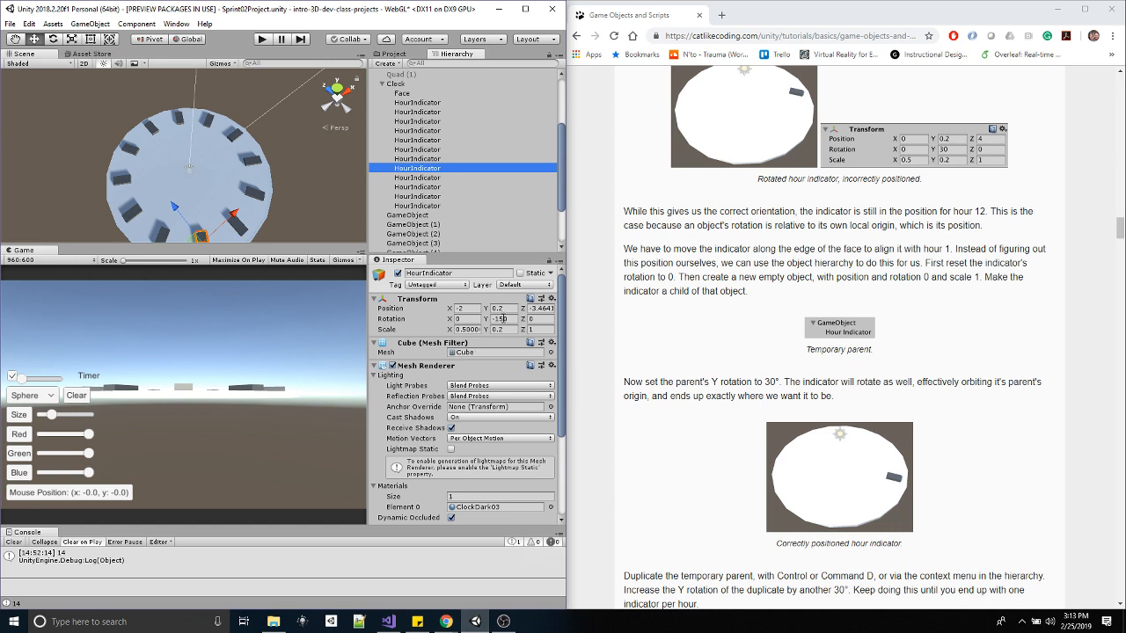
{"action": "key", "text": "Up"}
{"action": "key", "text": "Down"}
{"action": "key", "text": "Down"}
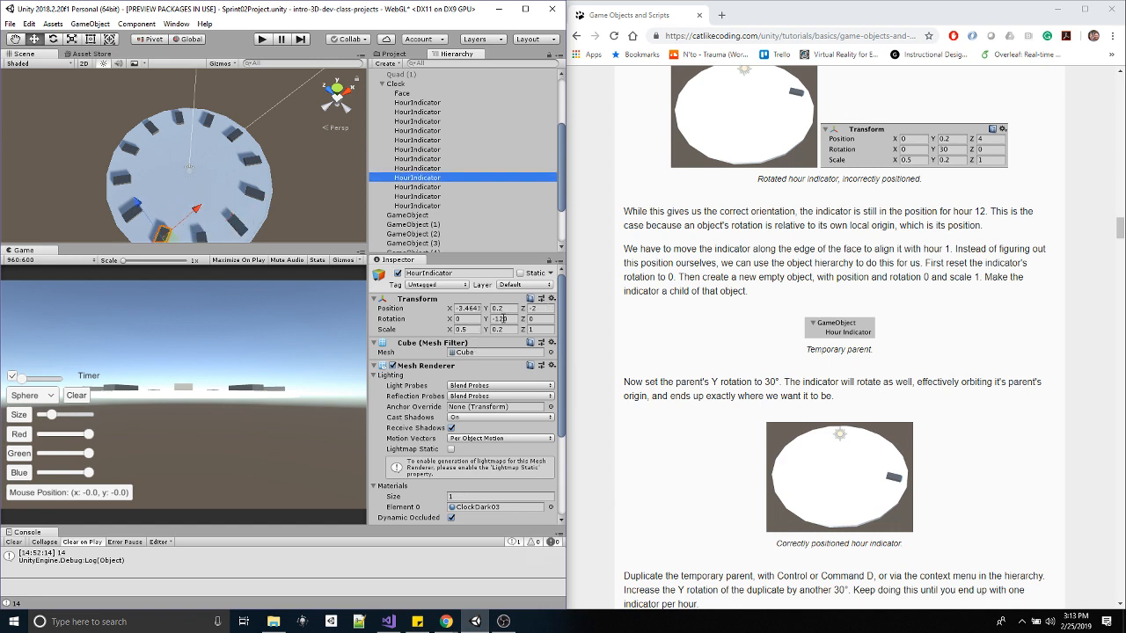
{"action": "key", "text": "Down"}
{"action": "key", "text": "Up"}
{"action": "key", "text": "Up"}
{"action": "key", "text": "Up"}
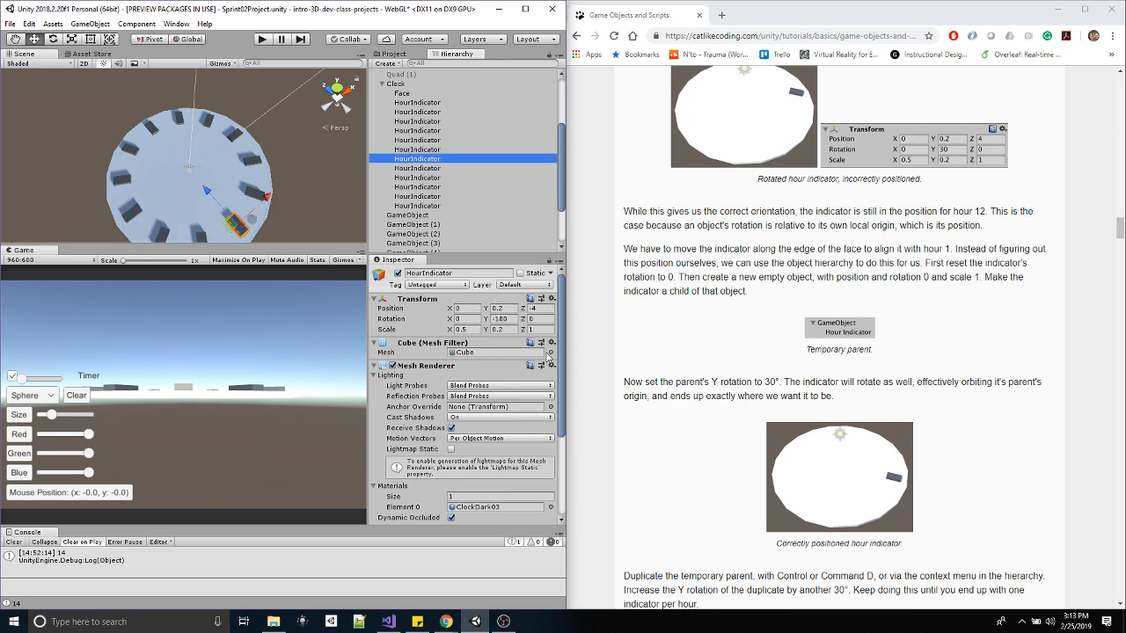
{"action": "key", "text": "Down"}
{"action": "key", "text": "Down"}
{"action": "key", "text": "Down"}
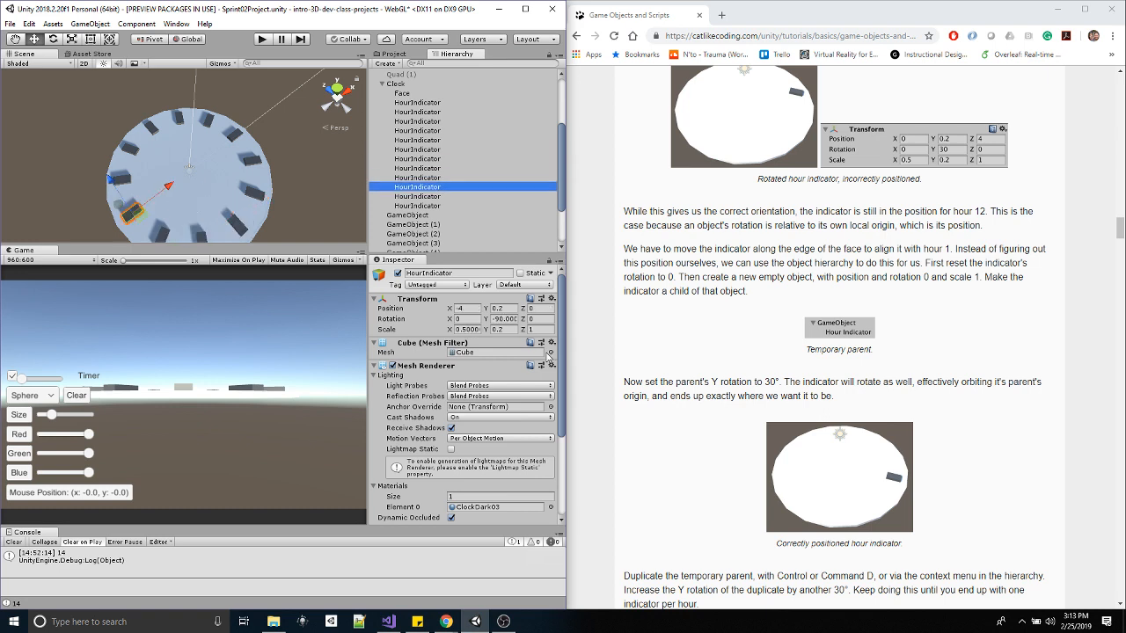
{"action": "key", "text": "Down"}
{"action": "key", "text": "Down"}
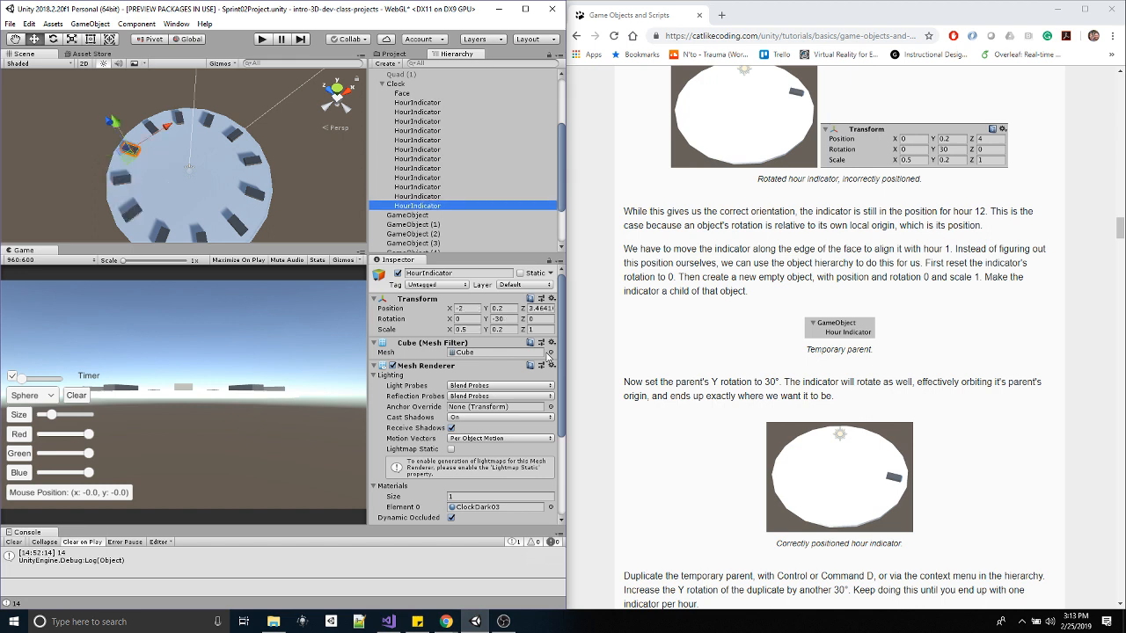
{"action": "key", "text": "Up"}
{"action": "key", "text": "Up"}
{"action": "key", "text": "Up"}
{"action": "key", "text": "Up"}
{"action": "key", "text": "Up"}
{"action": "key", "text": "Up"}
{"action": "key", "text": "Up"}
{"action": "key", "text": "Up"}
{"action": "key", "text": "Up"}
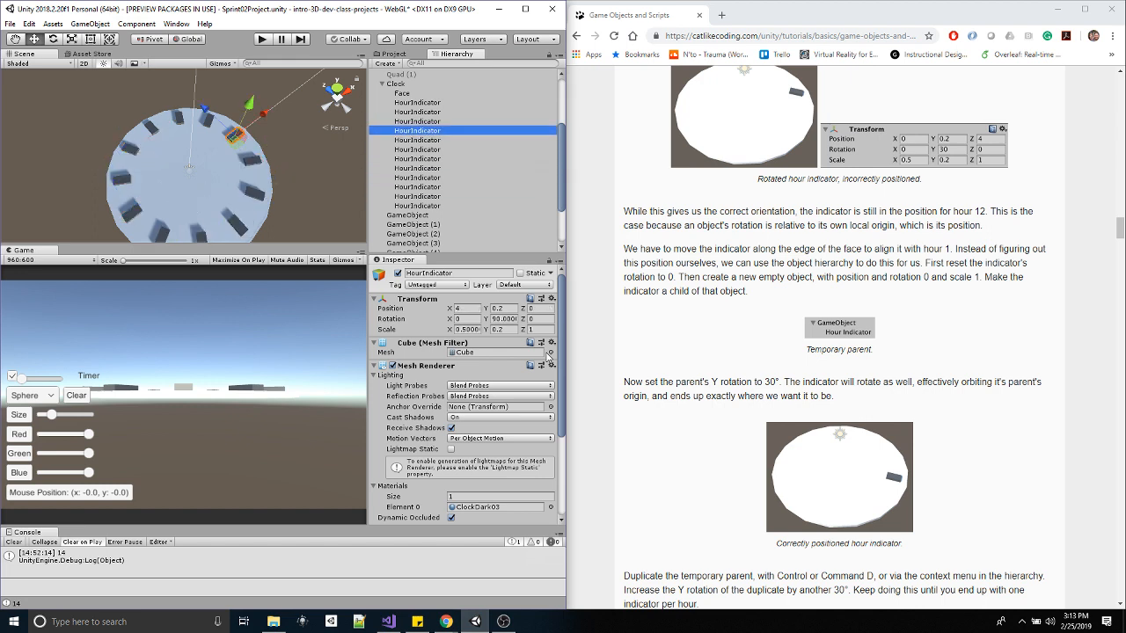
{"action": "key", "text": "Down"}
{"action": "key", "text": "Down"}
{"action": "key", "text": "Down"}
{"action": "key", "text": "Down"}
{"action": "key", "text": "Down"}
{"action": "key", "text": "Down"}
{"action": "key", "text": "Up"}
{"action": "key", "text": "Up"}
{"action": "key", "text": "Up"}
{"action": "key", "text": "Up"}
{"action": "key", "text": "Up"}
{"action": "key", "text": "Up"}
{"action": "key", "text": "Up"}
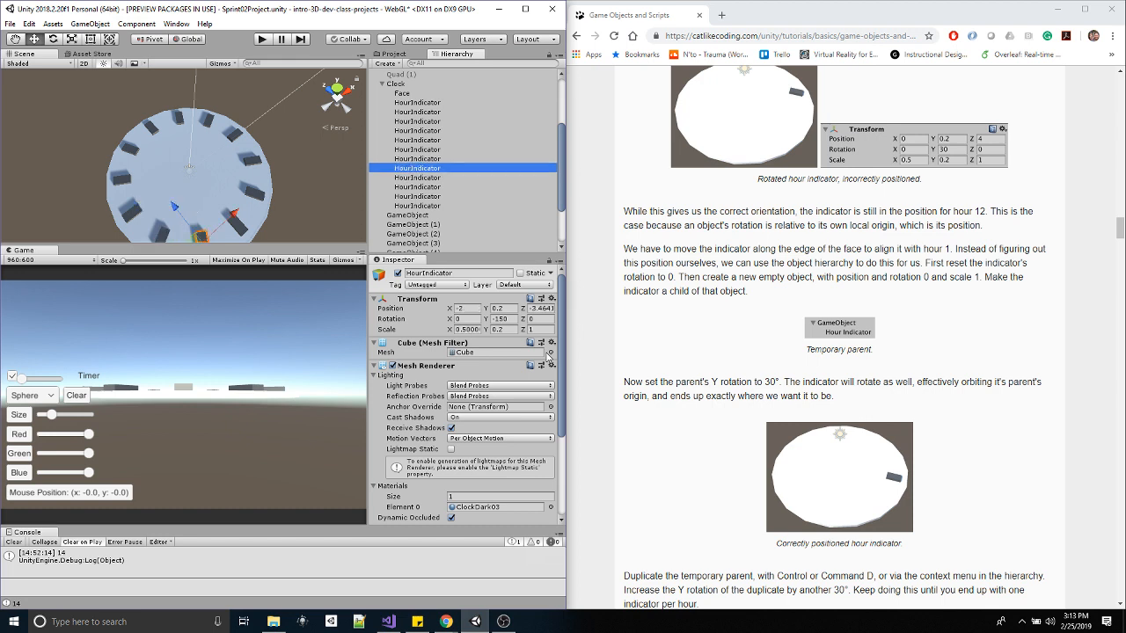
- Recheck the transform values of the other HourIndicator objects under Clock
{"action": "key", "text": "Down"}
{"action": "key", "text": "Down"}
{"action": "key", "text": "Down"}
{"action": "key", "text": "Down"}
{"action": "key", "text": "Down"}
{"action": "key", "text": "Down"}
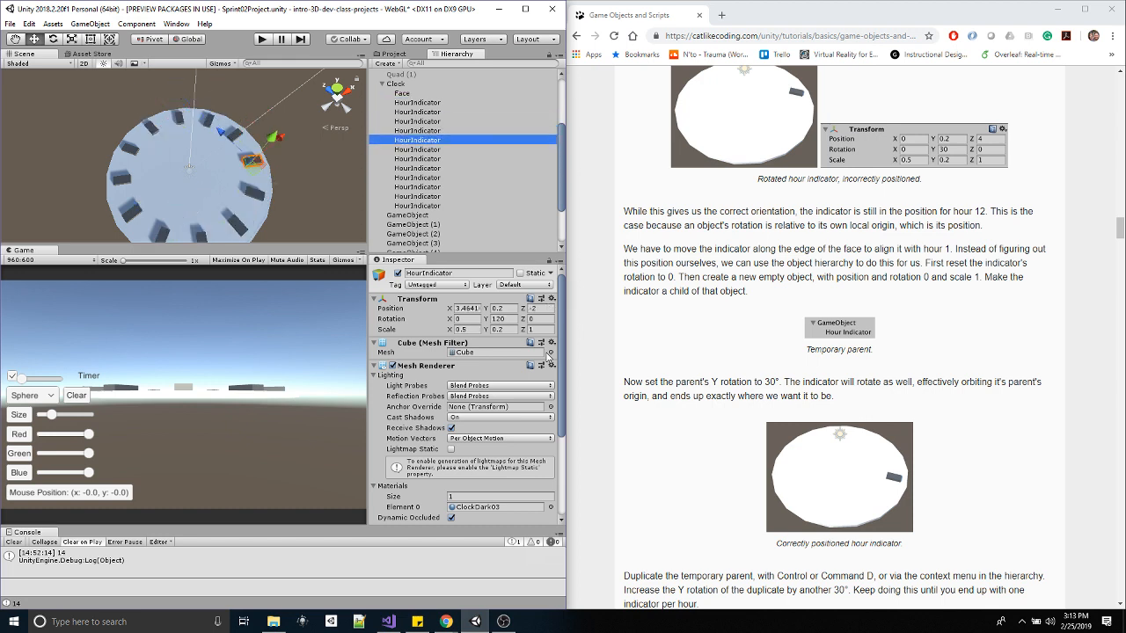
- Delete all the temporary parents, from GameObject through GameObject (11), from the scene
{"action": "scroll", "coordinate": [529, 277], "scroll_direction": "down", "scroll_amount": 2}
{"action": "left_click", "coordinate": [443, 215]}
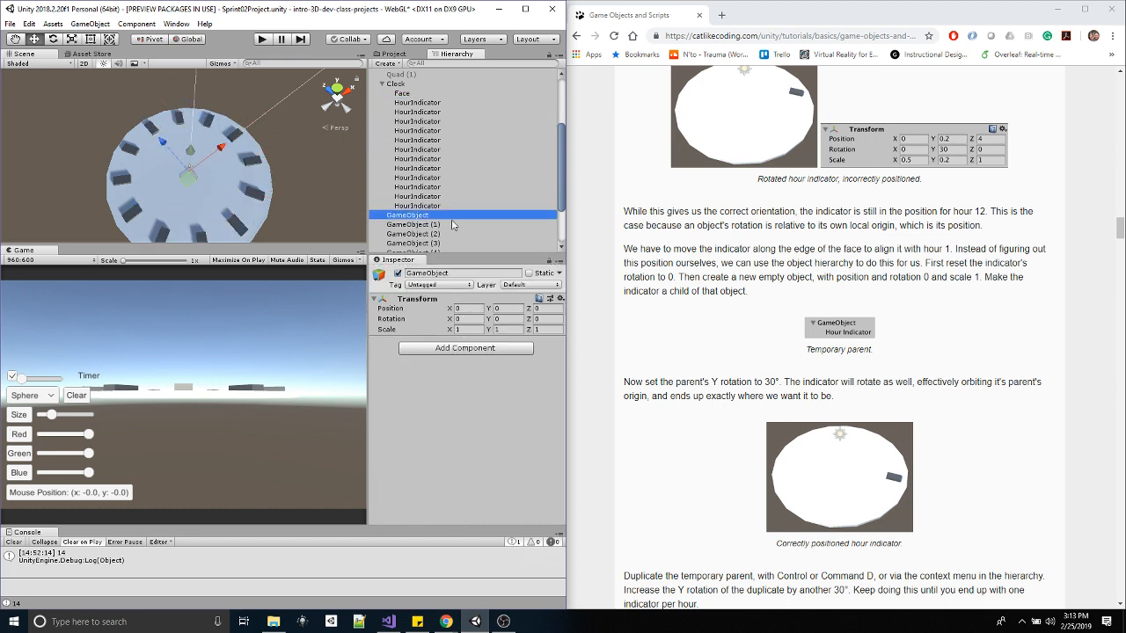
{"action": "scroll", "coordinate": [444, 219], "scroll_direction": "down", "scroll_amount": 3}
{"action": "left_click", "coordinate": [444, 248], "text": "shift"}
{"action": "key", "text": "Delete"}
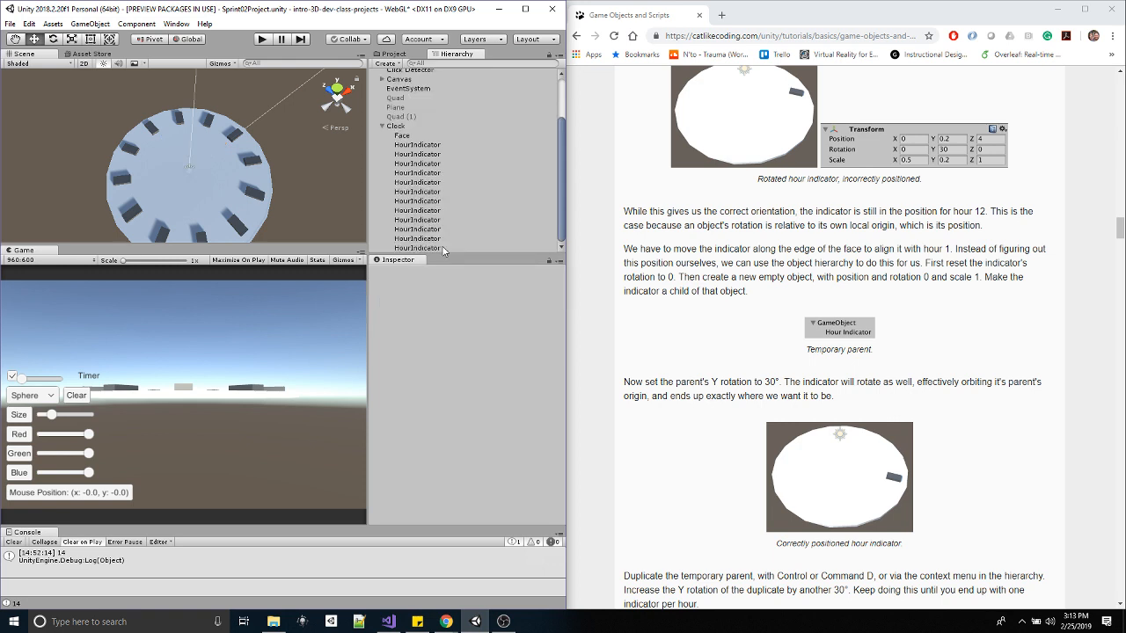
- Read the tutorial from the twelve hour indicators to Creating the Arms, including the arm's name, material, scale and position
{"action": "scroll", "coordinate": [439, 203], "scroll_direction": "up", "scroll_amount": 3}
{"action": "left_click", "coordinate": [503, 622]}
{"action": "left_click", "coordinate": [503, 621]}
{"action": "scroll", "coordinate": [689, 365], "scroll_direction": "down", "scroll_amount": 3}
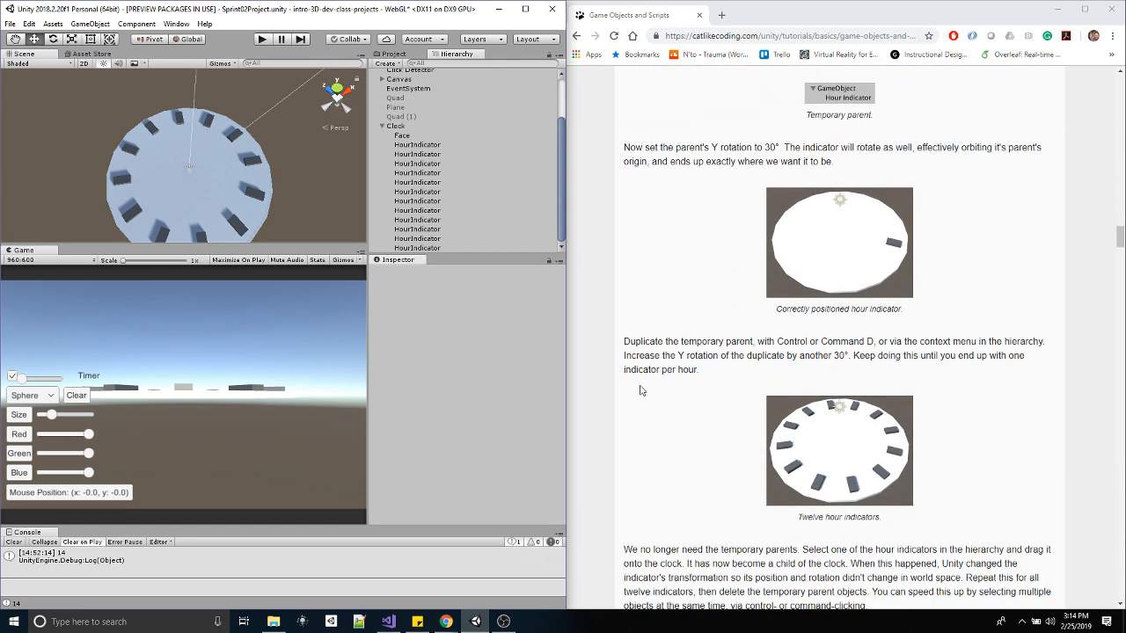
{"action": "scroll", "coordinate": [663, 405], "scroll_direction": "down", "scroll_amount": 6}
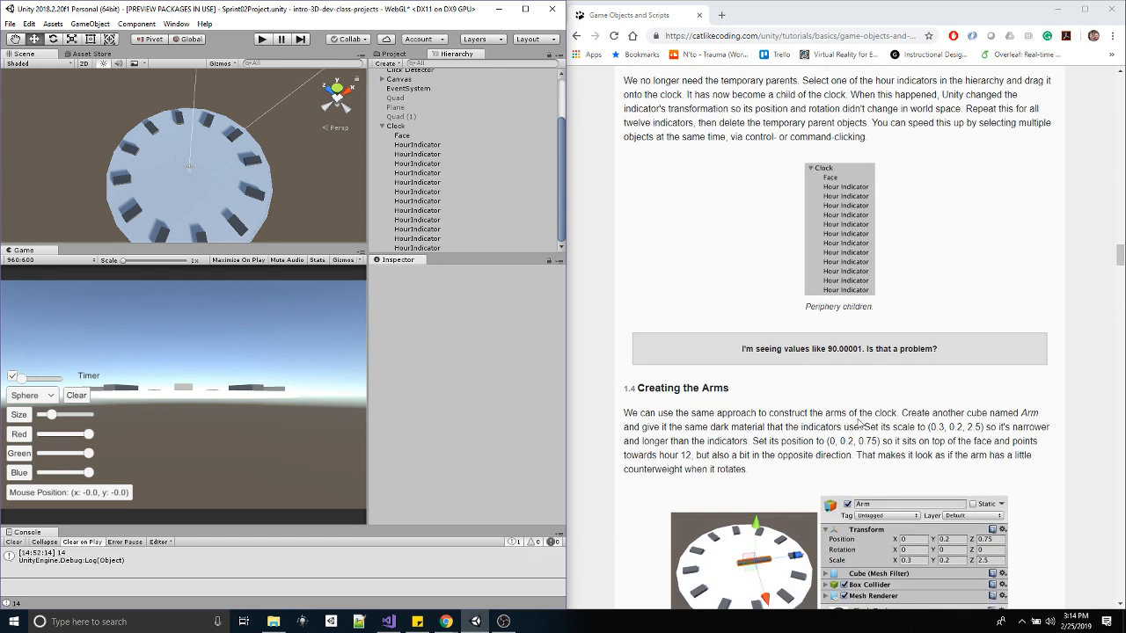
{"action": "scroll", "coordinate": [858, 423], "scroll_direction": "down", "scroll_amount": 2}
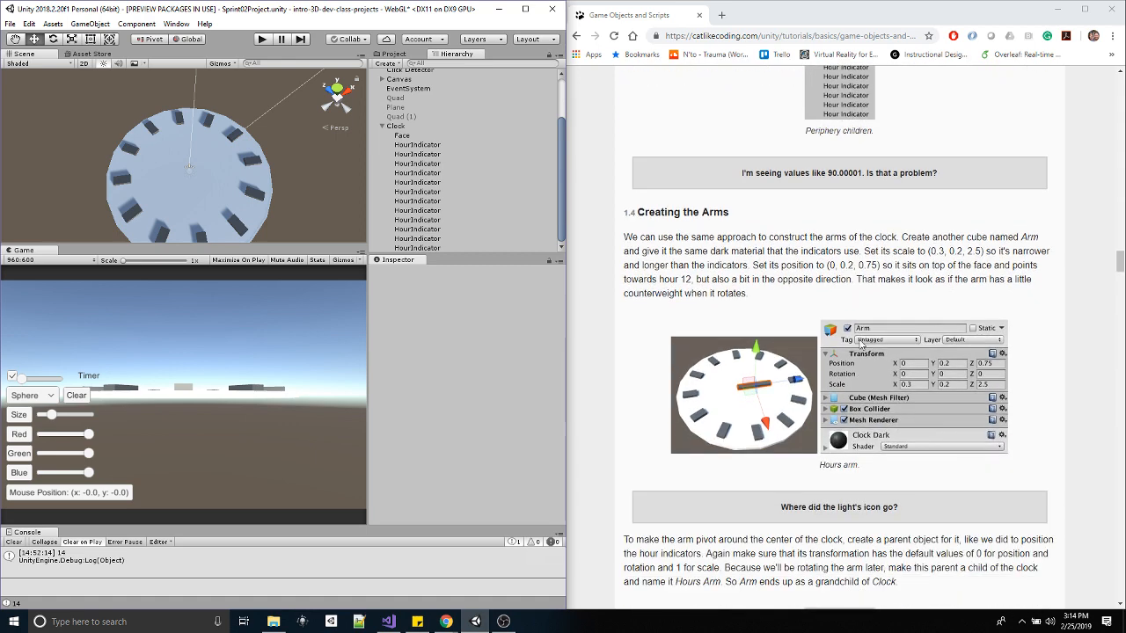
{"action": "scroll", "coordinate": [827, 317], "scroll_direction": "down", "scroll_amount": 1}
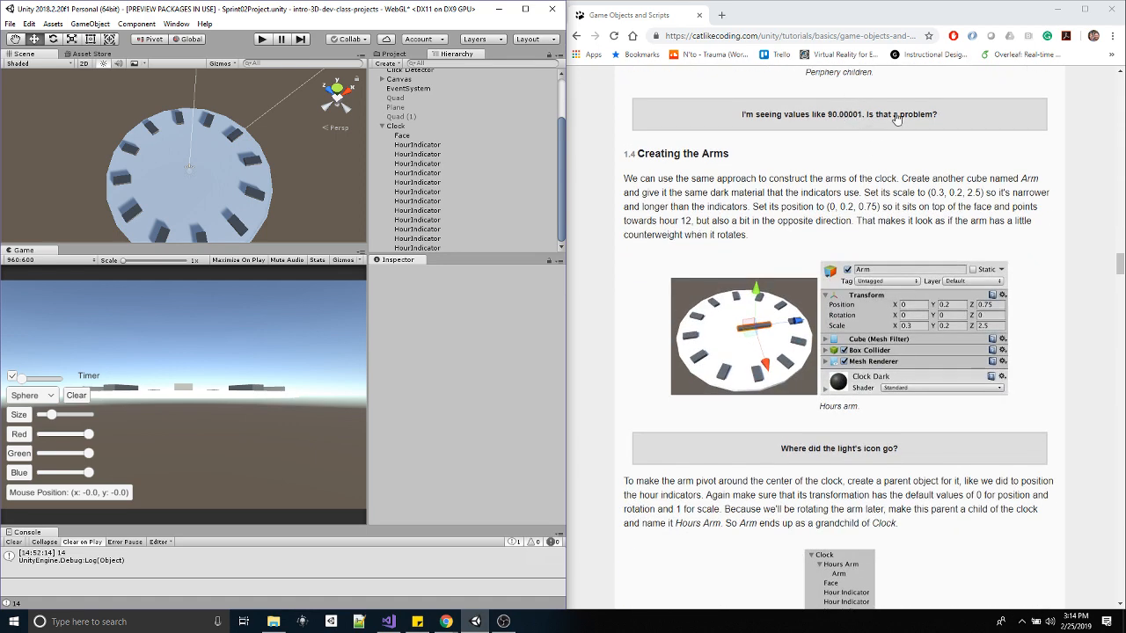
{"action": "double_click", "coordinate": [844, 114]}
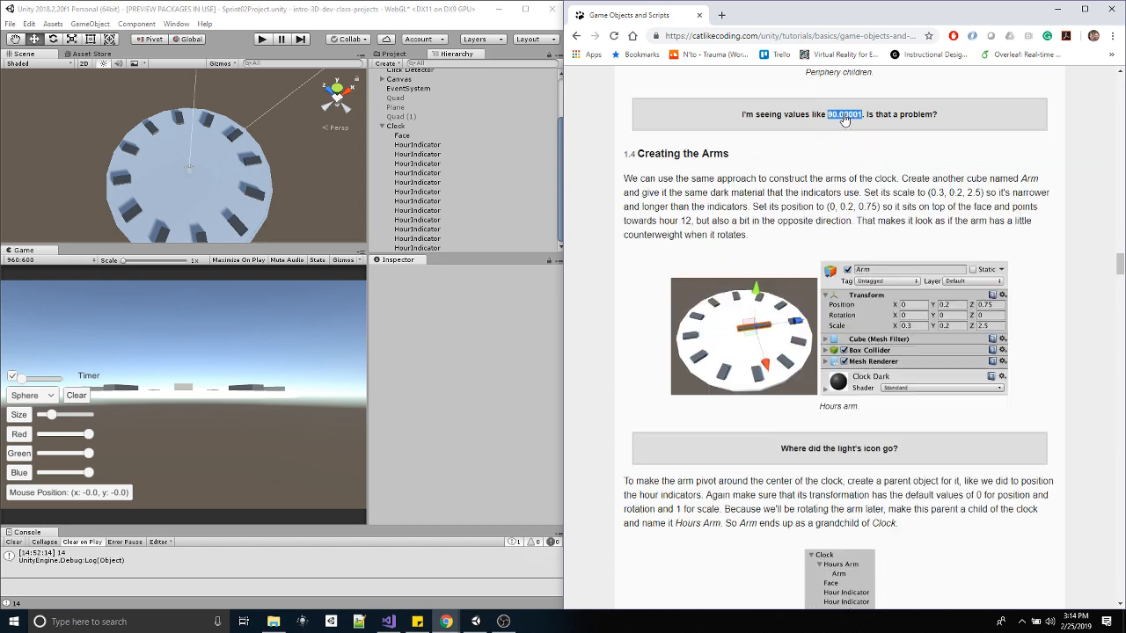
{"action": "scroll", "coordinate": [828, 207], "scroll_direction": "down", "scroll_amount": 1}
{"action": "scroll", "coordinate": [827, 208], "scroll_direction": "down", "scroll_amount": 1}
{"action": "scroll", "coordinate": [830, 212], "scroll_direction": "up", "scroll_amount": 1}
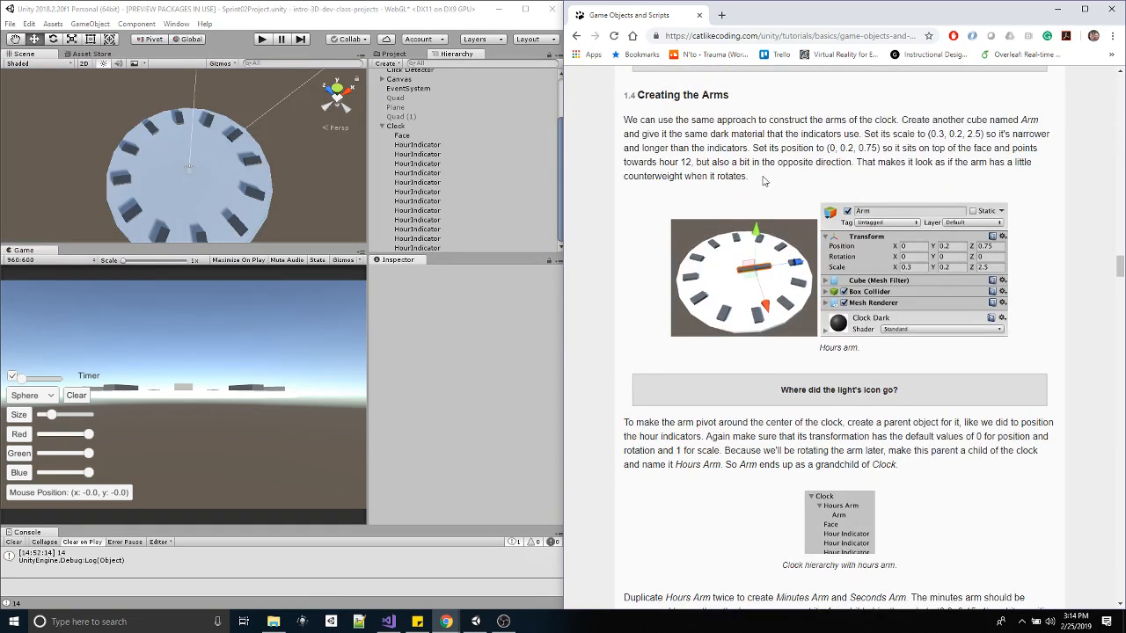
- Create a 3D cube for the clock arm and set its position to (0, 0.2, 0.75)
{"action": "left_click", "coordinate": [91, 24]}
{"action": "mouse_move", "coordinate": [139, 65]}
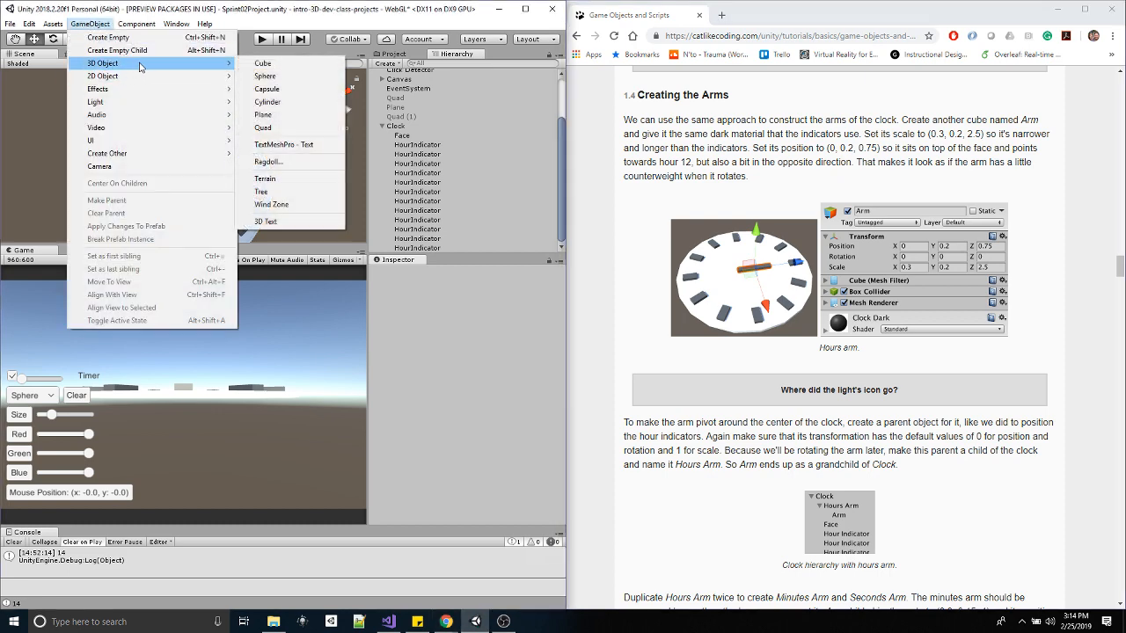
{"action": "left_click", "coordinate": [262, 67]}
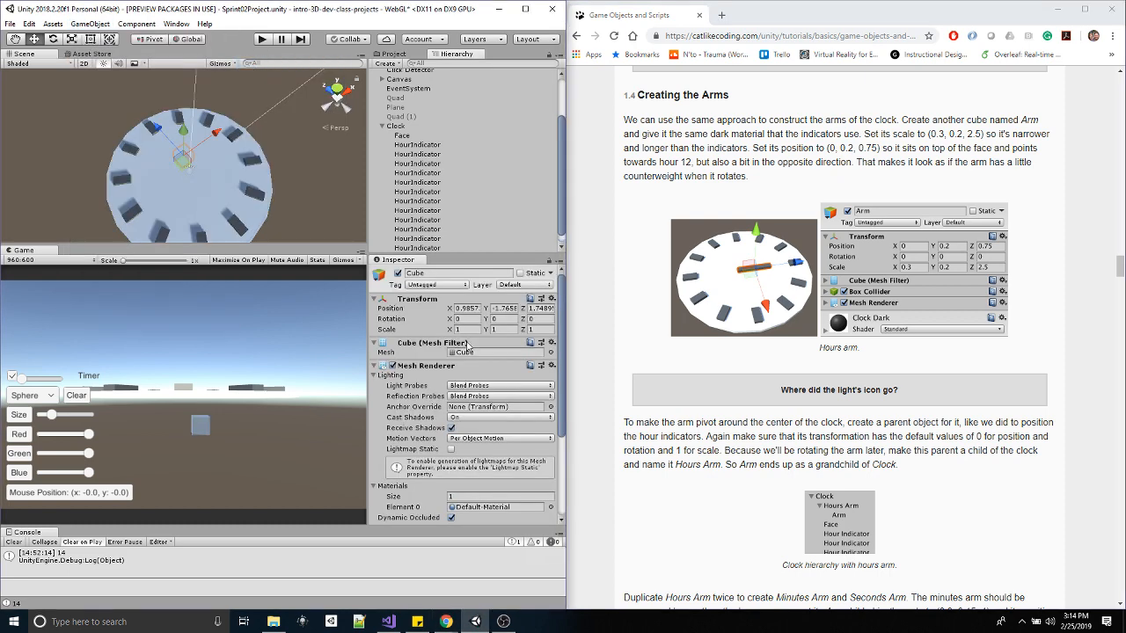
{"action": "left_click", "coordinate": [468, 308]}
{"action": "type", "text": "0"}
{"action": "key", "text": "Tab"}
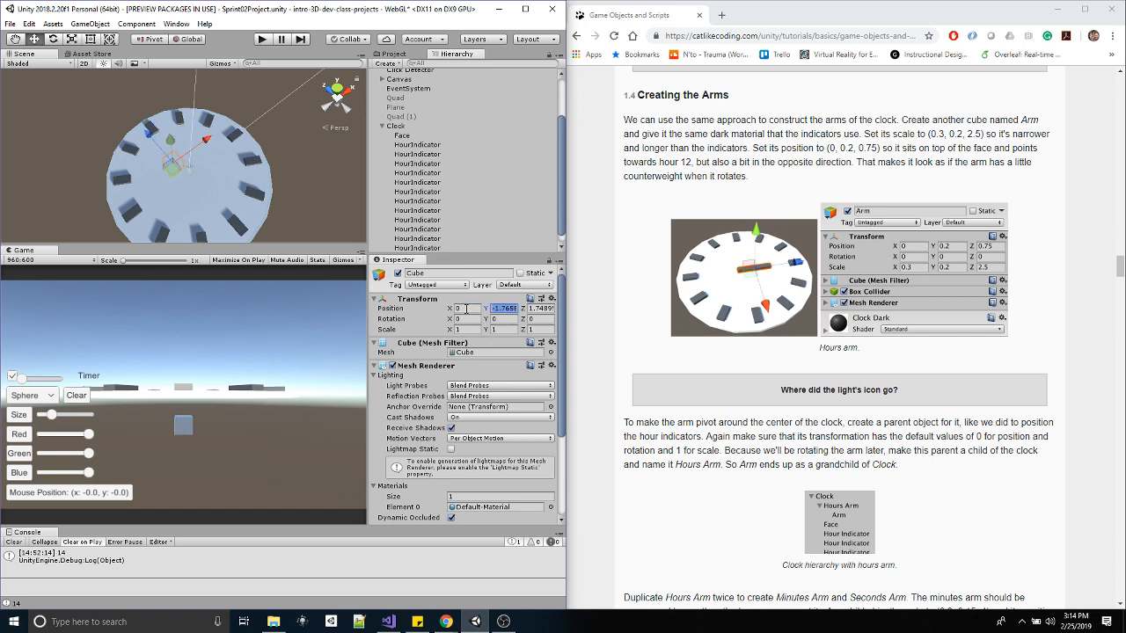
{"action": "type", "text": "0.2"}
{"action": "key", "text": "Tab"}
{"action": "type", "text": "0.75"}
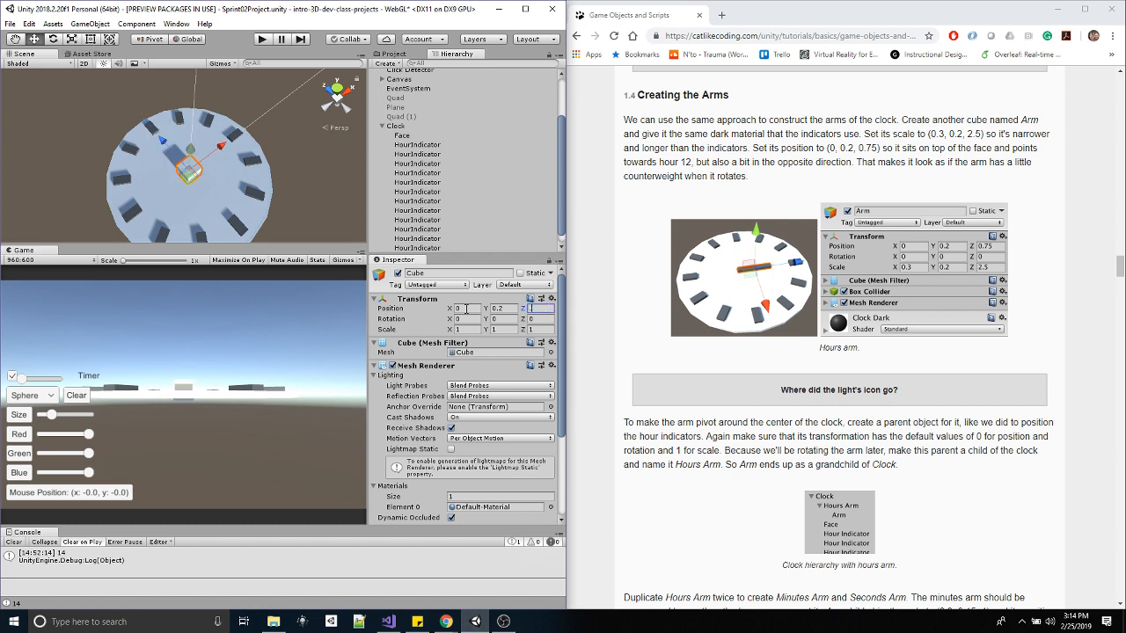
{"action": "key", "text": "Tab"}
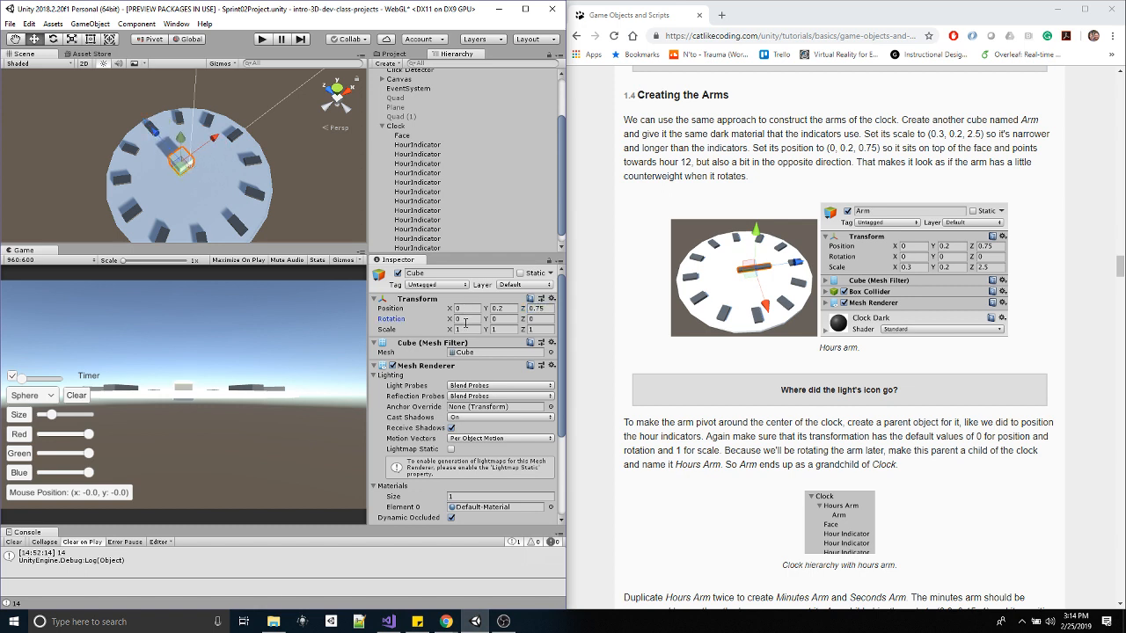
- Set the new cube's scale to (0.3, 0.2, 2.5)
{"action": "left_click", "coordinate": [459, 329]}
{"action": "type", "text": "0.3"}
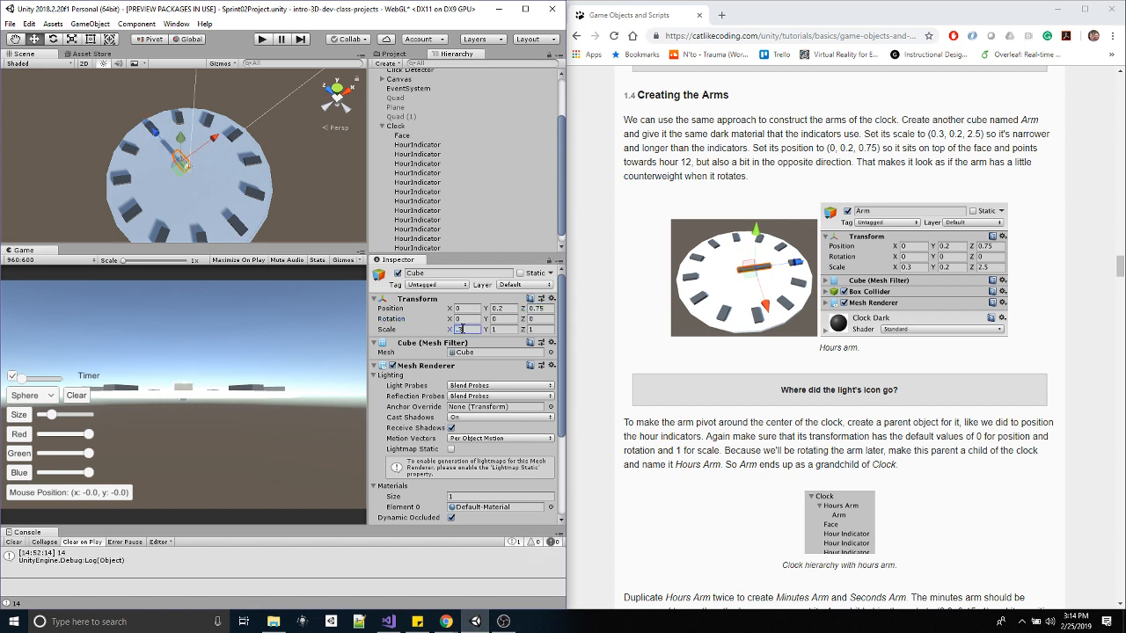
{"action": "key", "text": "Tab"}
{"action": "type", "text": "0.2"}
{"action": "key", "text": "Tab"}
{"action": "type", "text": "2.5"}
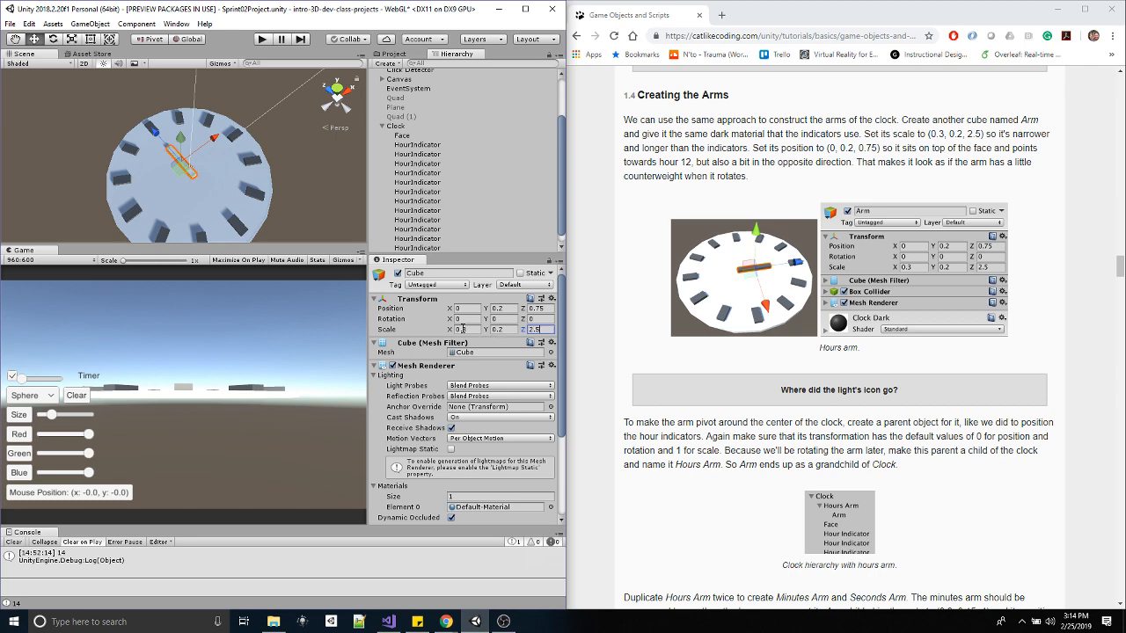
{"action": "key", "text": "Return"}
- Apply the ClockDark03 material from the Materials folder to the arm cube, collapse the Assets folder and return to the scene hierarchy
{"action": "scroll", "coordinate": [746, 390], "scroll_direction": "down", "scroll_amount": 1}
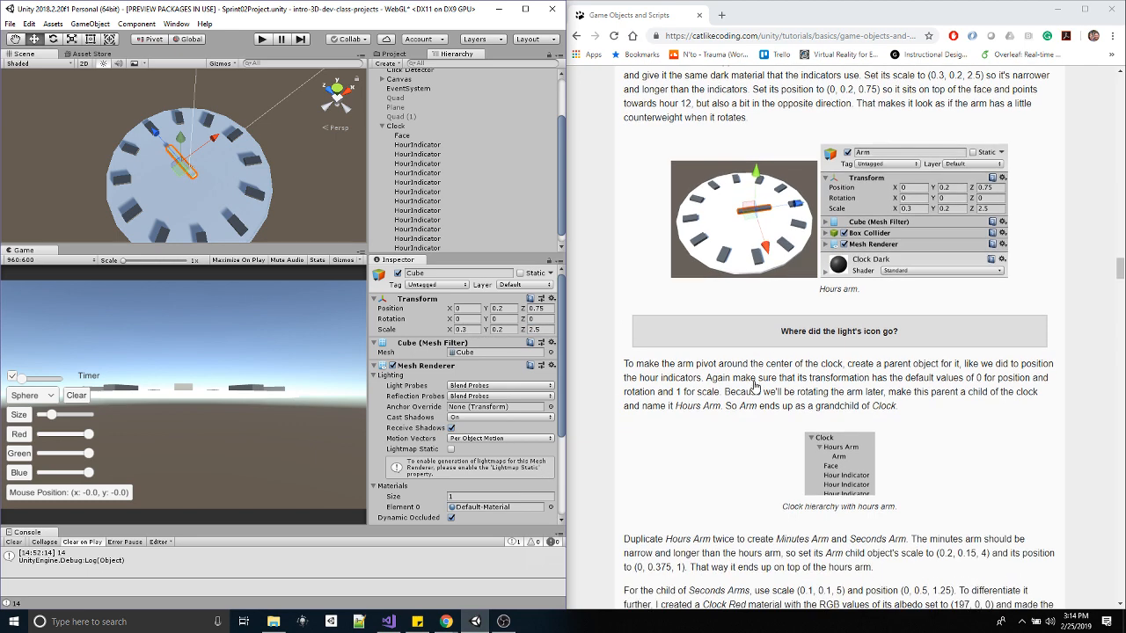
{"action": "left_click", "coordinate": [408, 55]}
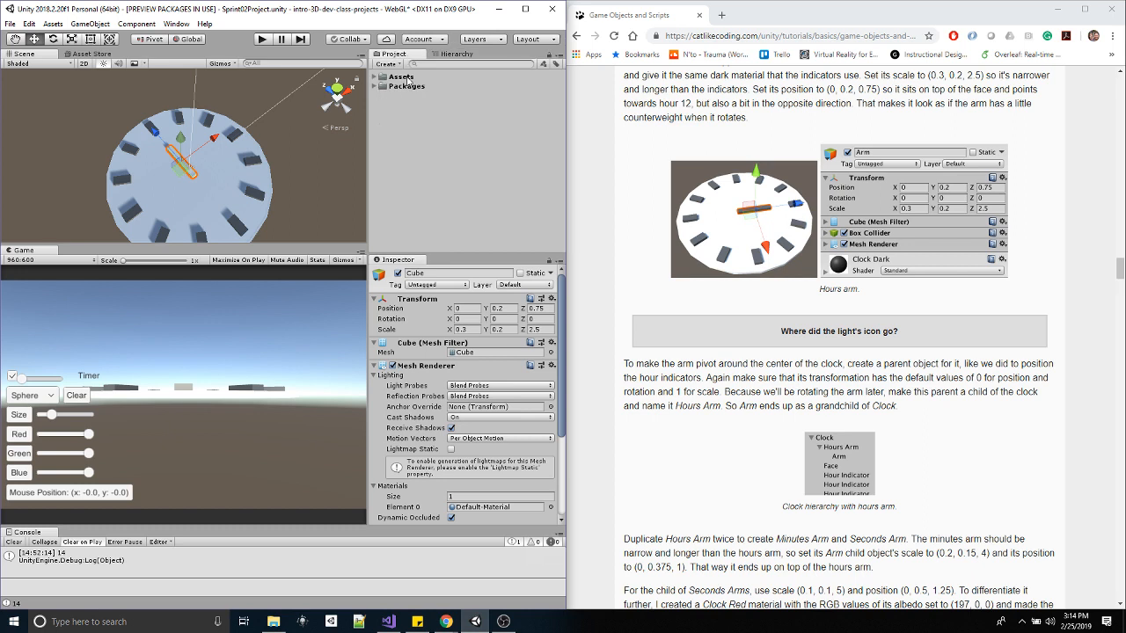
{"action": "left_click", "coordinate": [374, 78]}
{"action": "left_click_drag", "start_coordinate": [428, 134], "coordinate": [190, 172]}
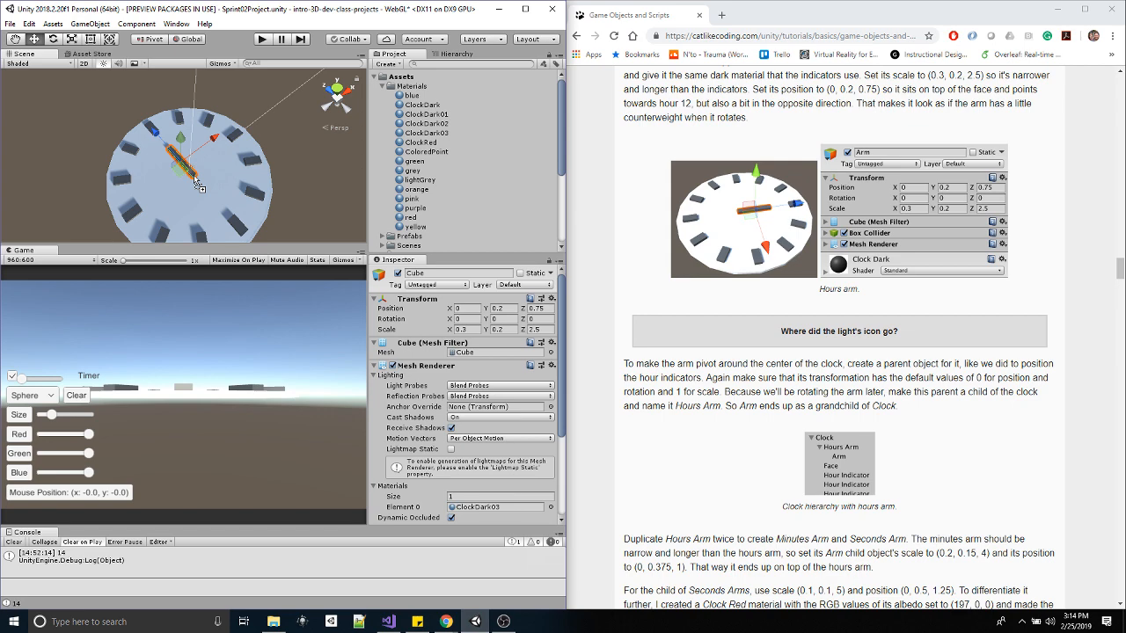
{"action": "left_click_drag", "start_coordinate": [289, 200], "coordinate": [349, 119], "text": "alt"}
{"action": "scroll", "coordinate": [347, 121], "scroll_direction": "up", "scroll_amount": 4}
{"action": "left_click", "coordinate": [385, 87]}
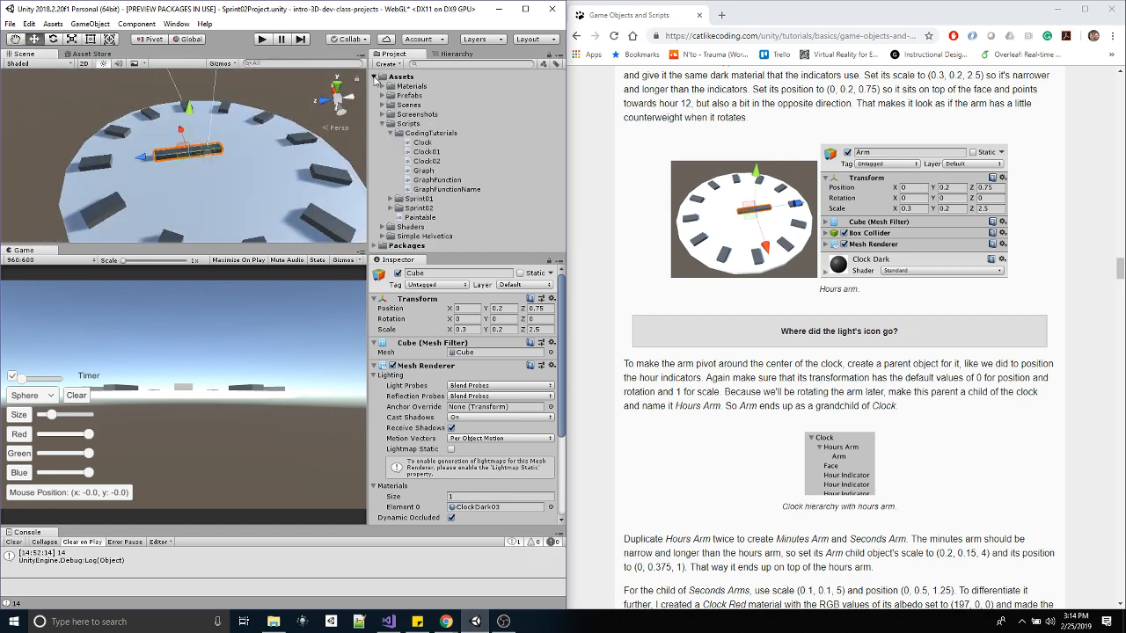
{"action": "left_click", "coordinate": [378, 76]}
{"action": "left_click", "coordinate": [461, 54]}
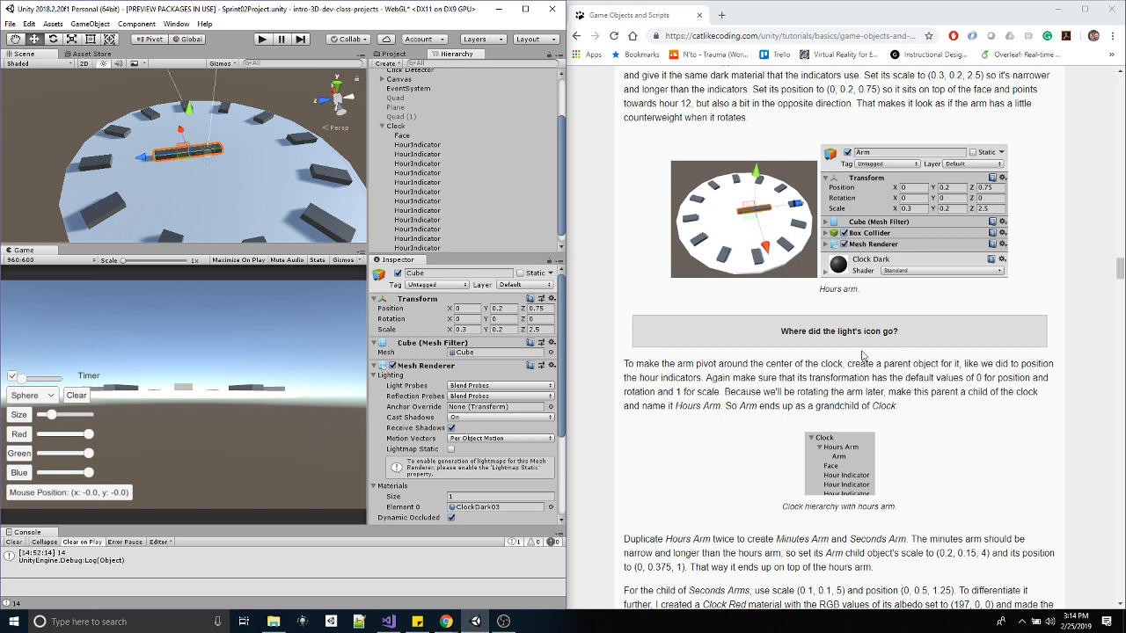
- Try rotating the arm cube about its own Y axis to check where it pivots
{"action": "scroll", "coordinate": [864, 356], "scroll_direction": "down", "scroll_amount": 2}
{"action": "scroll", "coordinate": [856, 378], "scroll_direction": "down", "scroll_amount": 1}
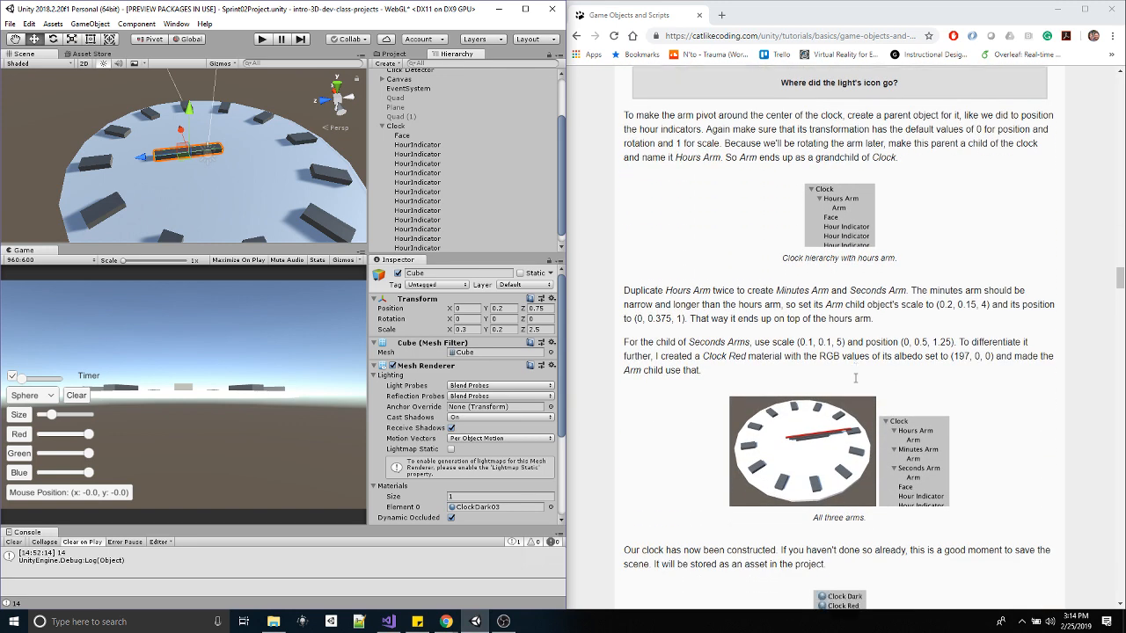
{"action": "left_click_drag", "start_coordinate": [345, 201], "coordinate": [303, 201], "text": "alt"}
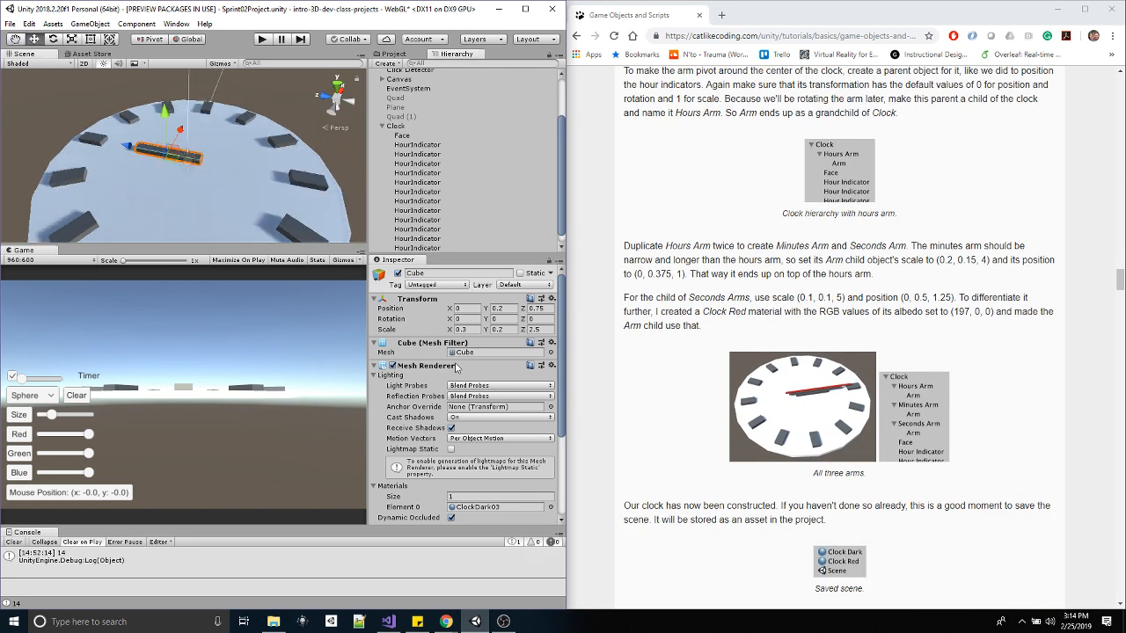
{"action": "left_click_drag", "start_coordinate": [485, 318], "coordinate": [360, 404]}
- Create an empty GameObject at the scene root and reset its transform to the default values
{"action": "left_click", "coordinate": [90, 24]}
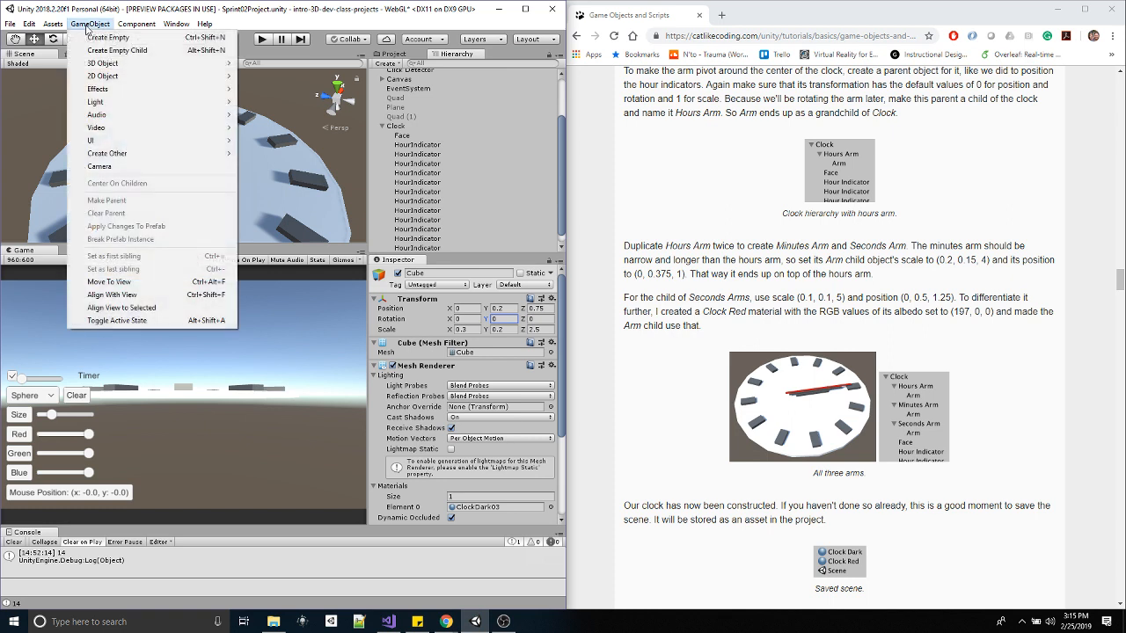
{"action": "left_click", "coordinate": [99, 36]}
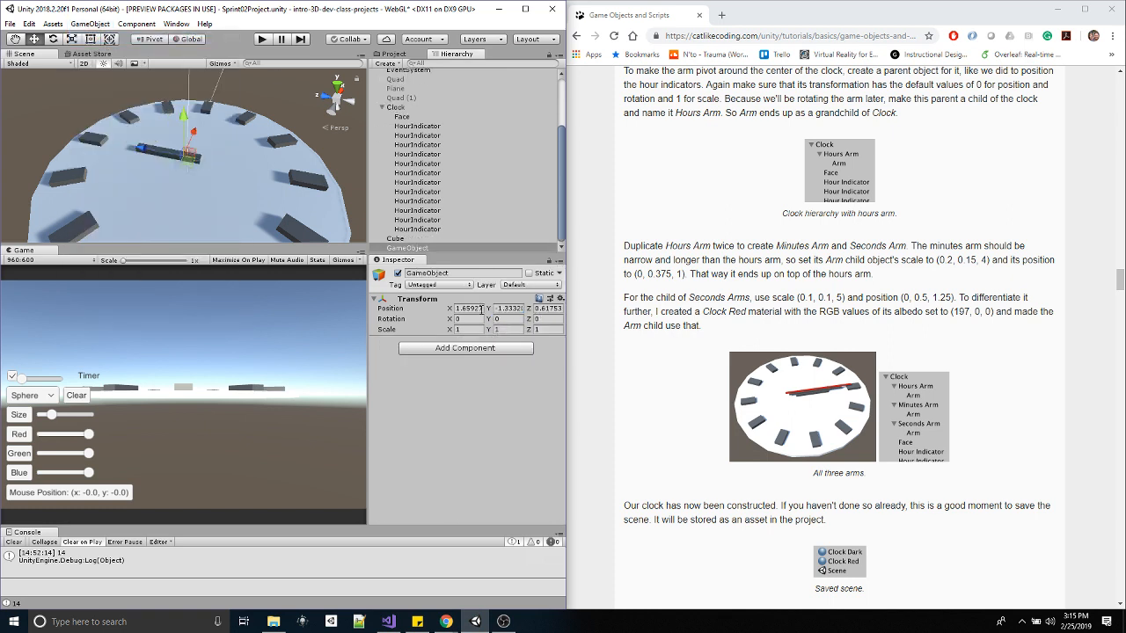
{"action": "left_click", "coordinate": [560, 298]}
{"action": "left_click", "coordinate": [613, 393]}
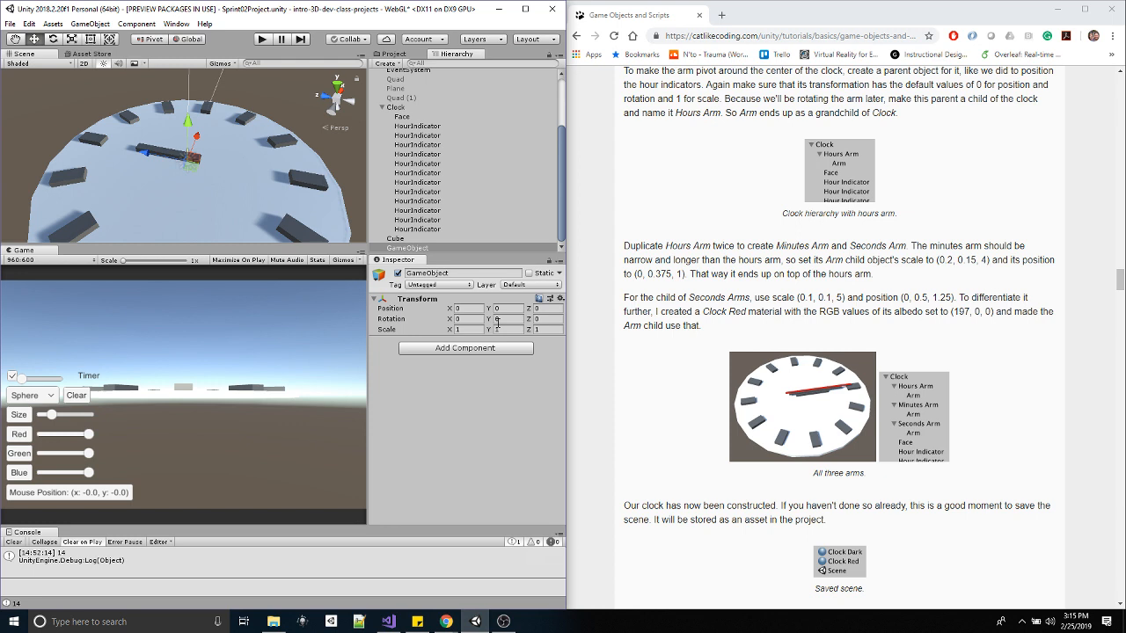
- Rename the empty object HoursArm and the arm cube Arm
{"action": "left_click", "coordinate": [424, 272]}
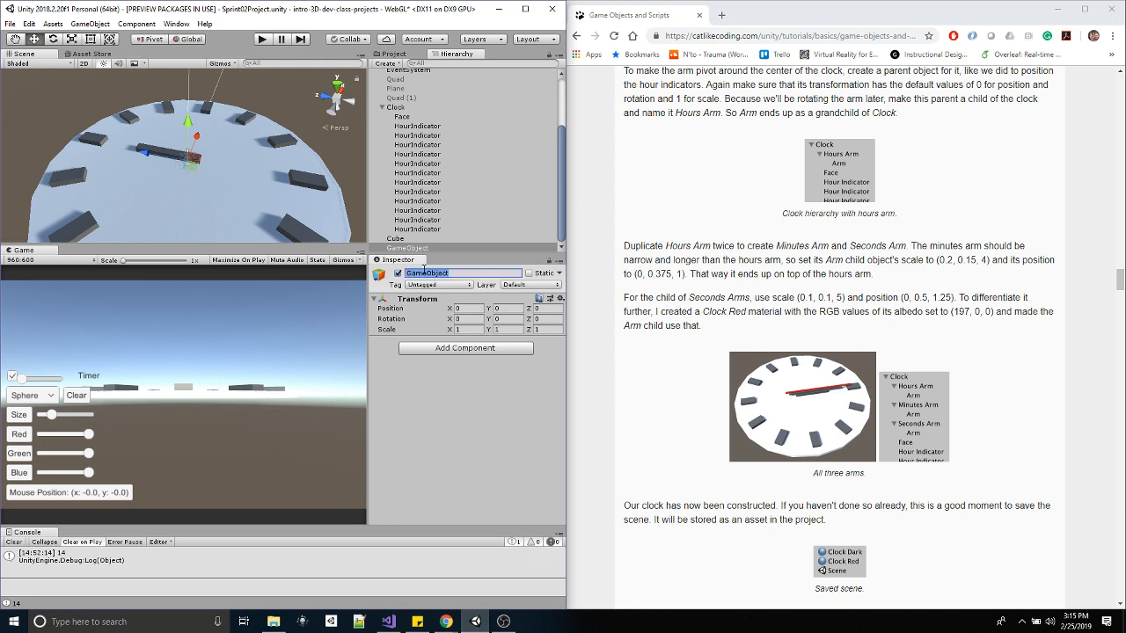
{"action": "type", "text": "HoursArm"}
{"action": "key", "text": "Return"}
{"action": "left_click", "coordinate": [418, 239]}
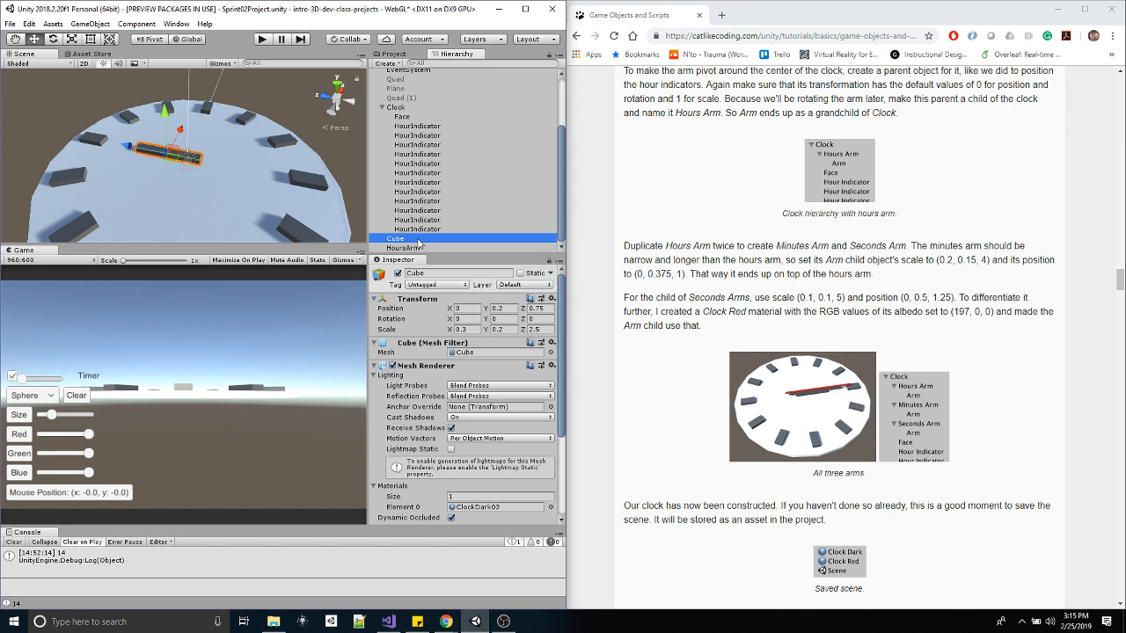
{"action": "left_click", "coordinate": [409, 273]}
{"action": "type", "text": "Arm"}
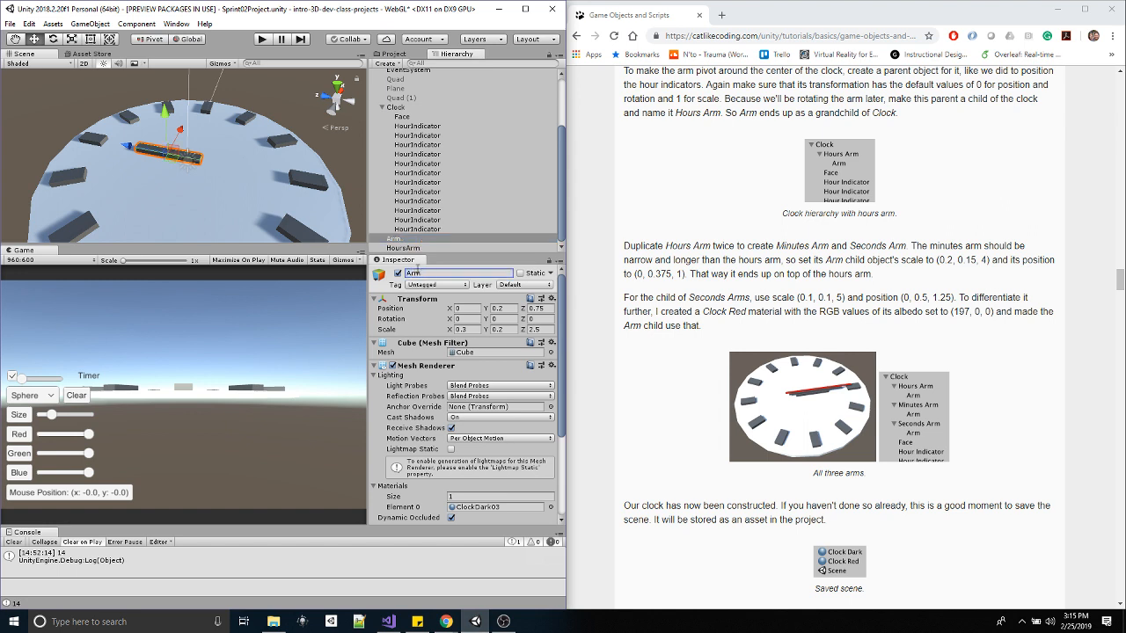
- Make Arm a child of HoursArm, and place HoursArm under Clock directly below Face
{"action": "left_click_drag", "start_coordinate": [400, 239], "coordinate": [400, 250]}
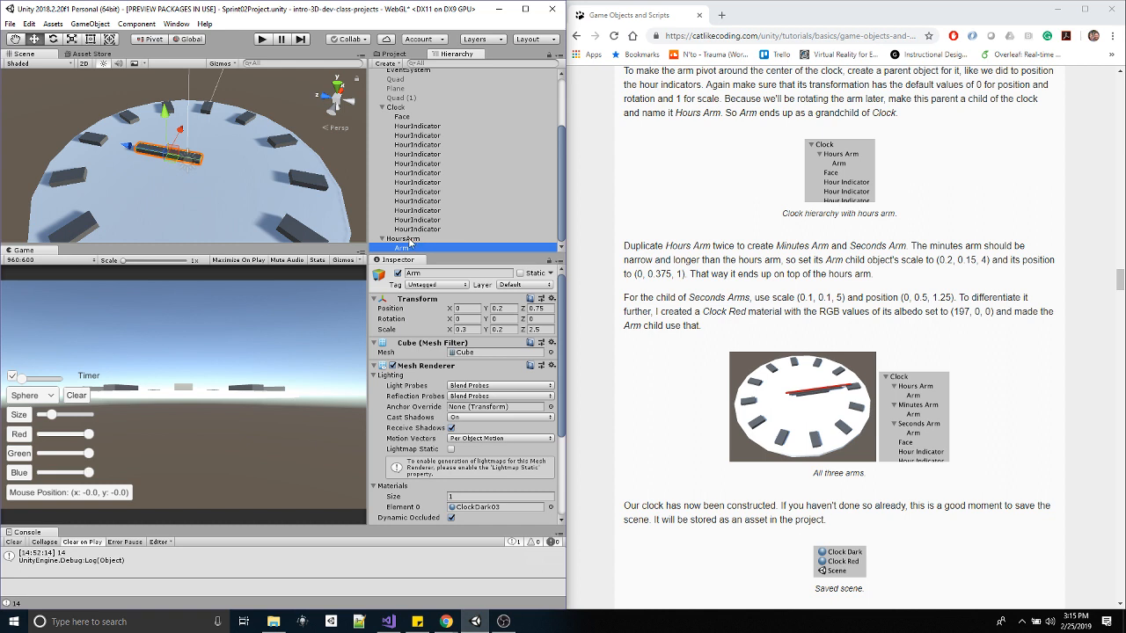
{"action": "left_click", "coordinate": [409, 239]}
{"action": "left_click_drag", "start_coordinate": [406, 239], "coordinate": [402, 121]}
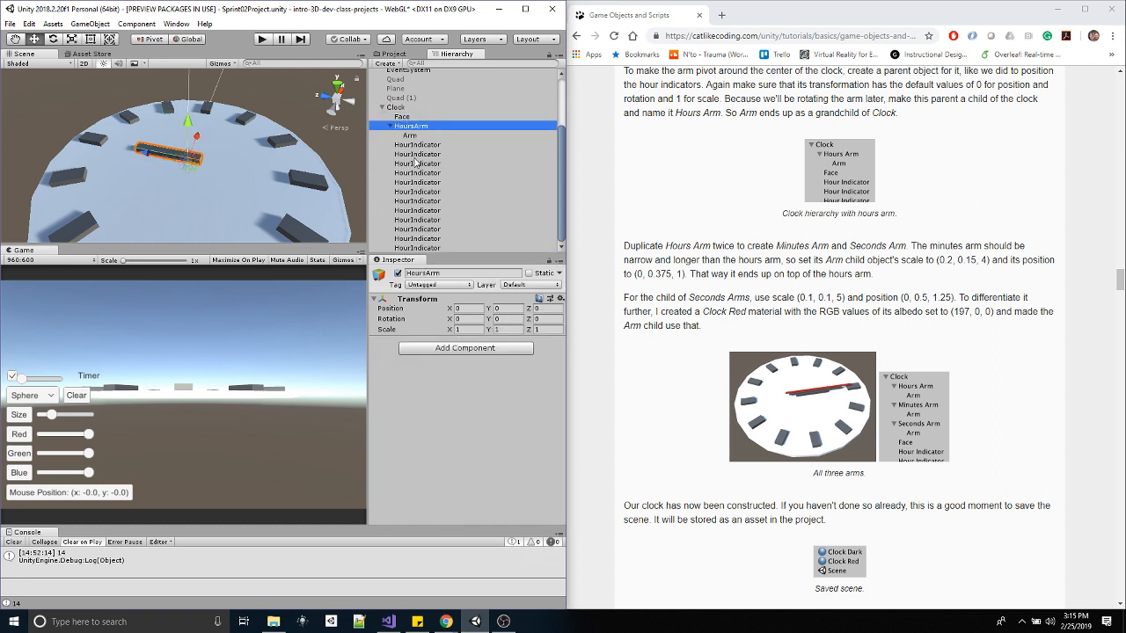
- Rotate HoursArm about the Y axis to -30.77 to test how the arm pivots around the clock's center
{"action": "scroll", "coordinate": [419, 154], "scroll_direction": "up", "scroll_amount": 2}
{"action": "scroll", "coordinate": [418, 175], "scroll_direction": "down", "scroll_amount": 2}
{"action": "left_click_drag", "start_coordinate": [488, 322], "coordinate": [1018, 426]}
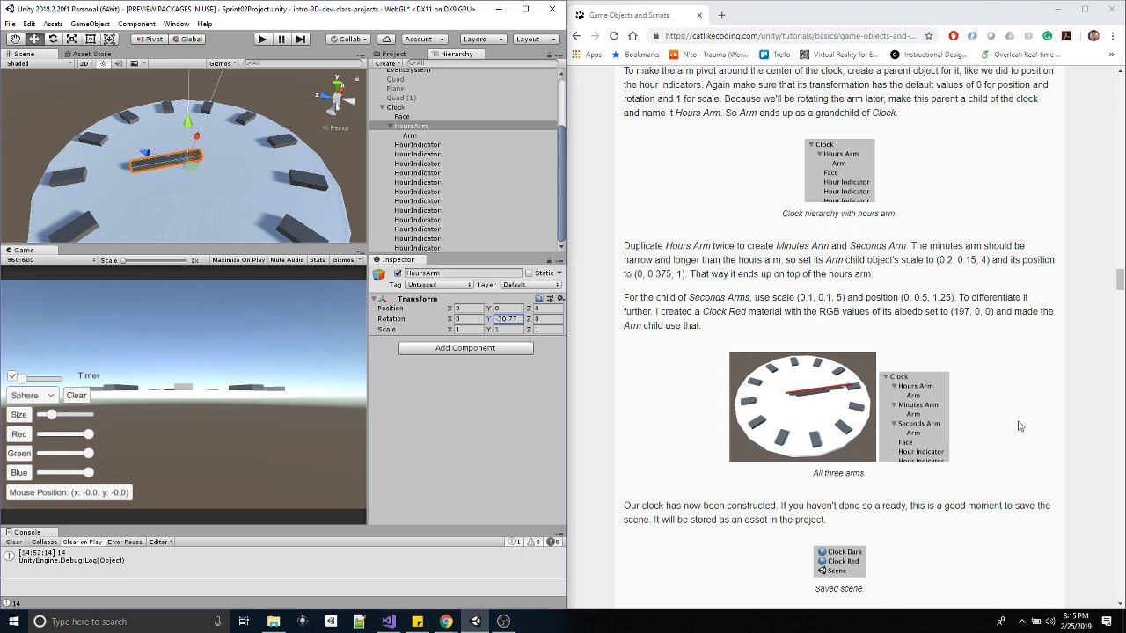
- Enlarge the Scene view and frame the whole clock from above
{"action": "left_click", "coordinate": [199, 246]}
{"action": "left_click_drag", "start_coordinate": [199, 246], "coordinate": [199, 414]}
{"action": "left_click_drag", "start_coordinate": [236, 250], "coordinate": [174, 275], "text": "alt"}
{"action": "scroll", "coordinate": [174, 275], "scroll_direction": "down", "scroll_amount": 4}
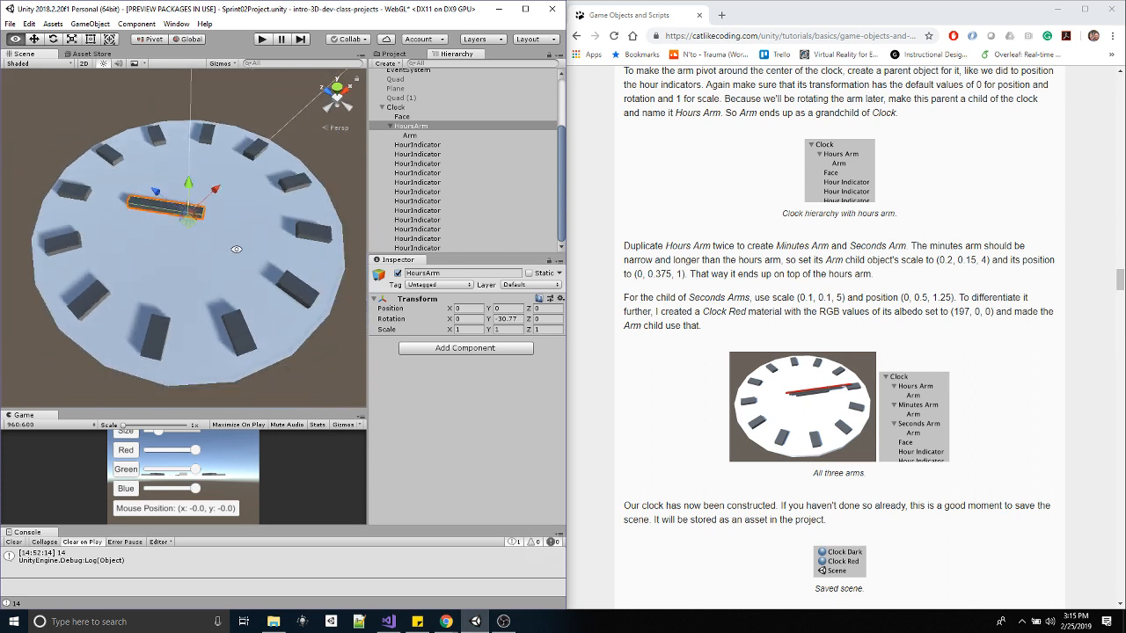
{"action": "left_click_drag", "start_coordinate": [230, 211], "coordinate": [195, 265], "text": "alt"}
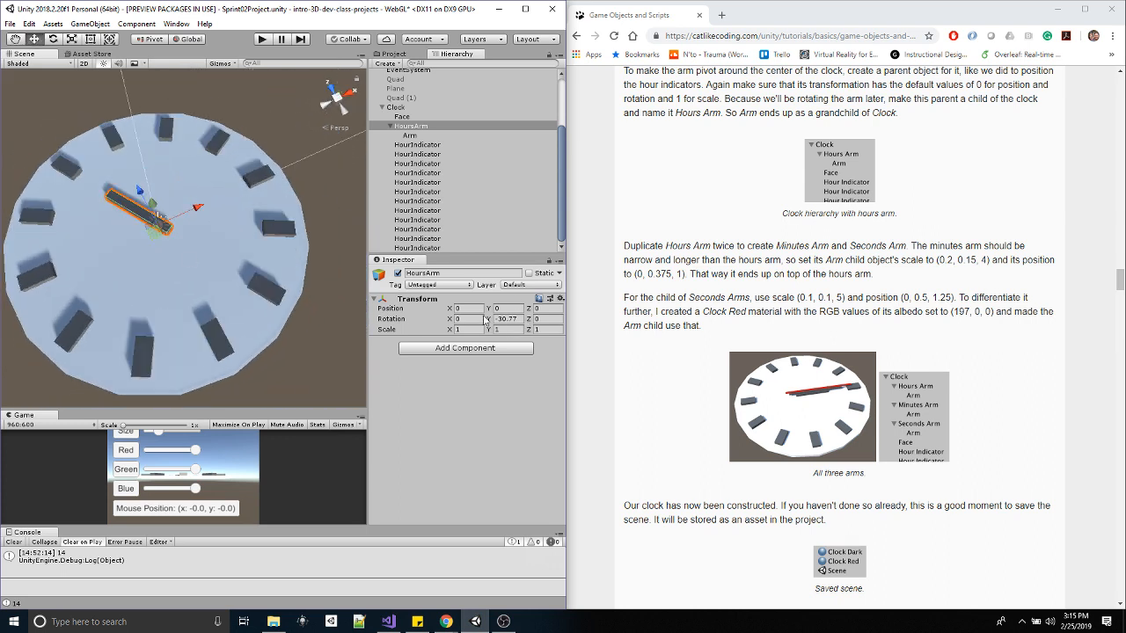
- Swing HoursArm further about the Y axis to test its pivot, and reset its Y rotation to 0
{"action": "left_click_drag", "start_coordinate": [489, 321], "coordinate": [235, 389]}
{"action": "left_click", "coordinate": [506, 318]}
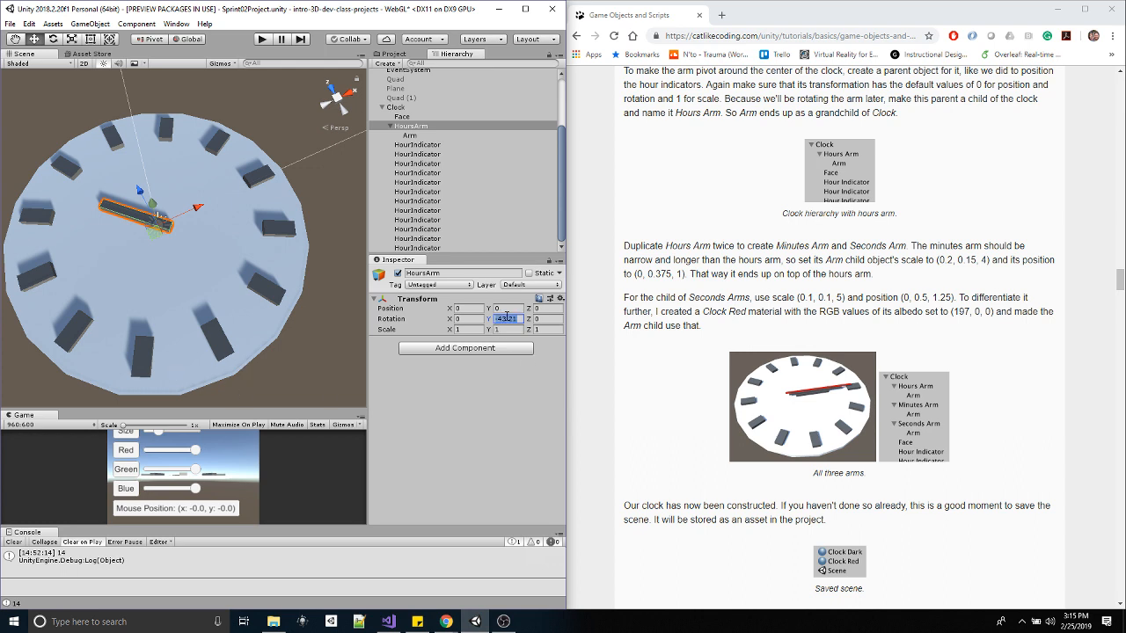
{"action": "type", "text": "0"}
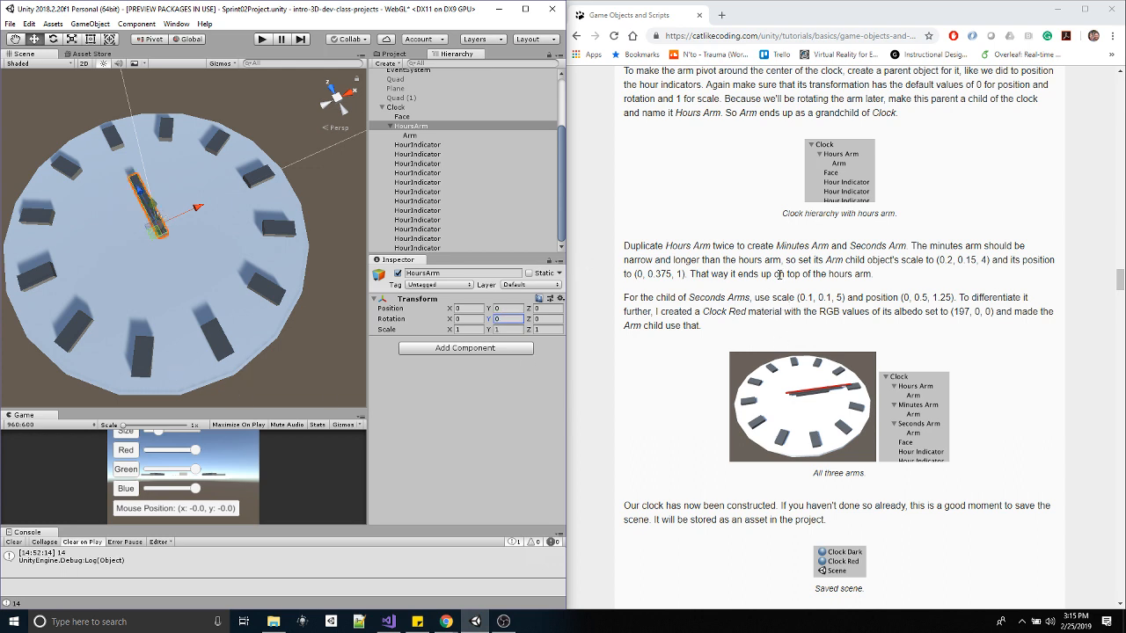
- Duplicate HoursArm twice and rename the first copy MinutesArm
{"action": "left_click", "coordinate": [411, 128]}
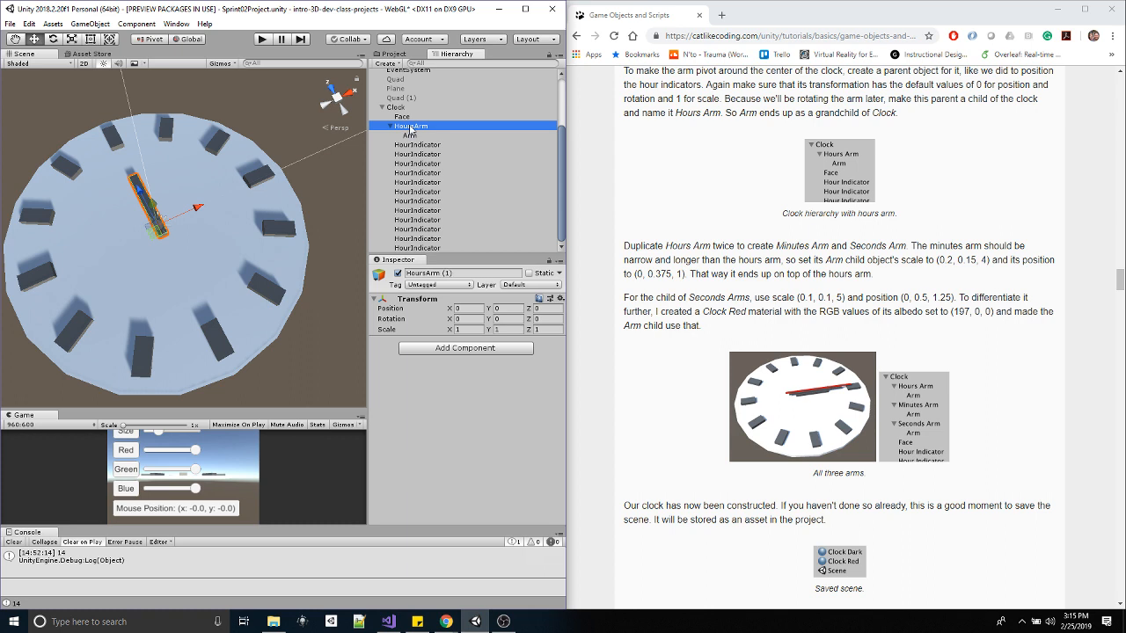
{"action": "key", "text": "ctrl+d"}
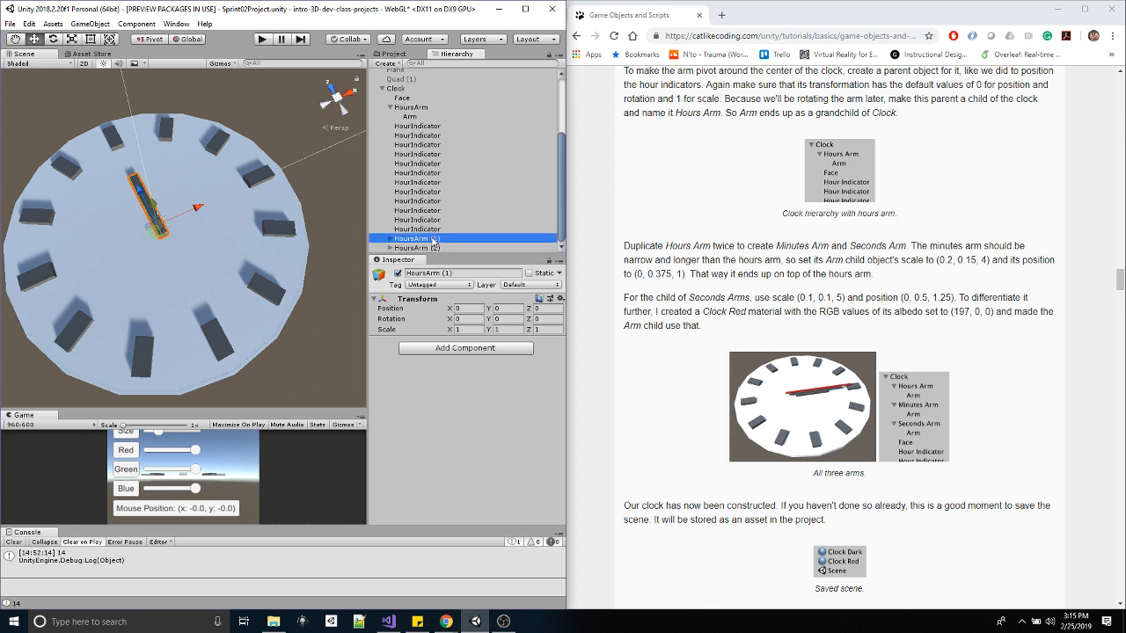
{"action": "left_click", "coordinate": [455, 238]}
{"action": "type", "text": "M"}
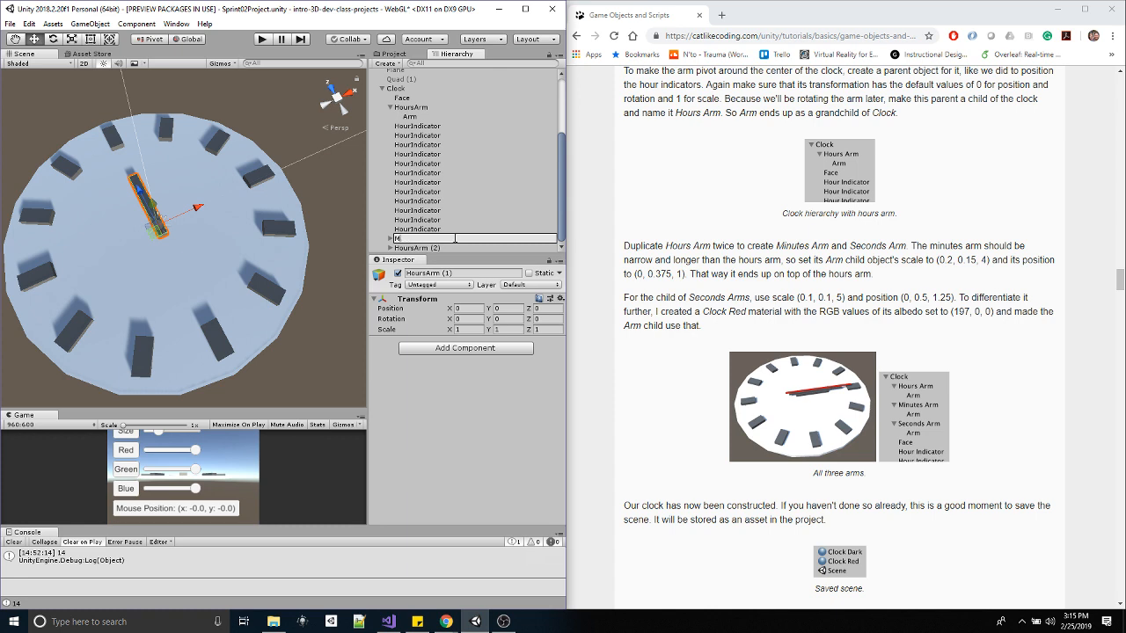
{"action": "type", "text": "inutesArm"}
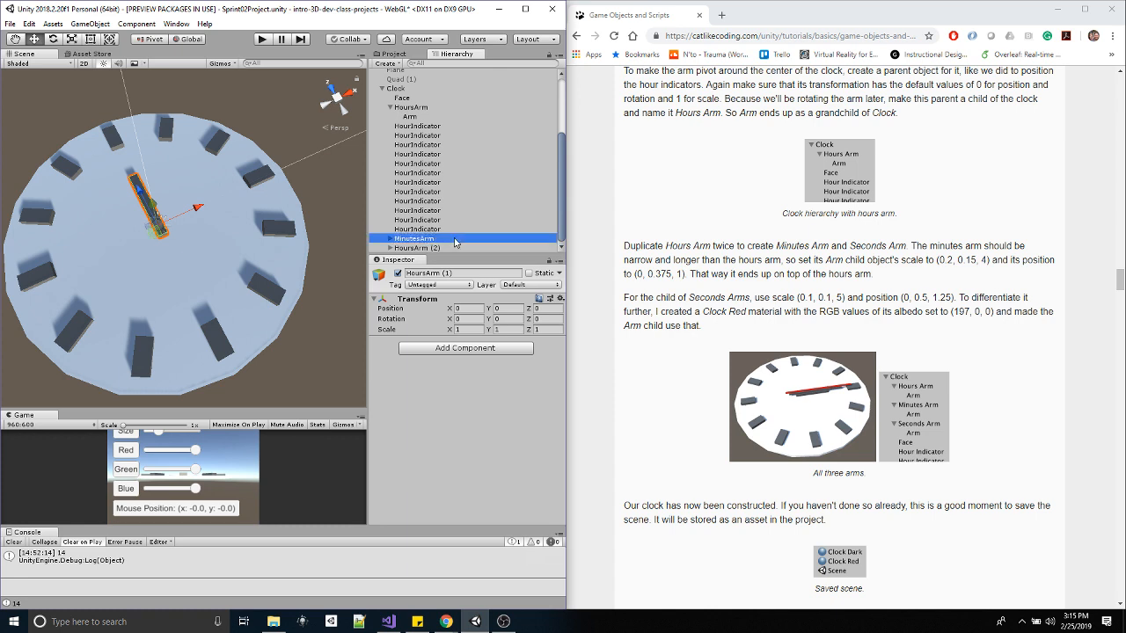
{"action": "key", "text": "Return"}
- Rename the second HoursArm copy SecondsArm
{"action": "left_click", "coordinate": [437, 249]}
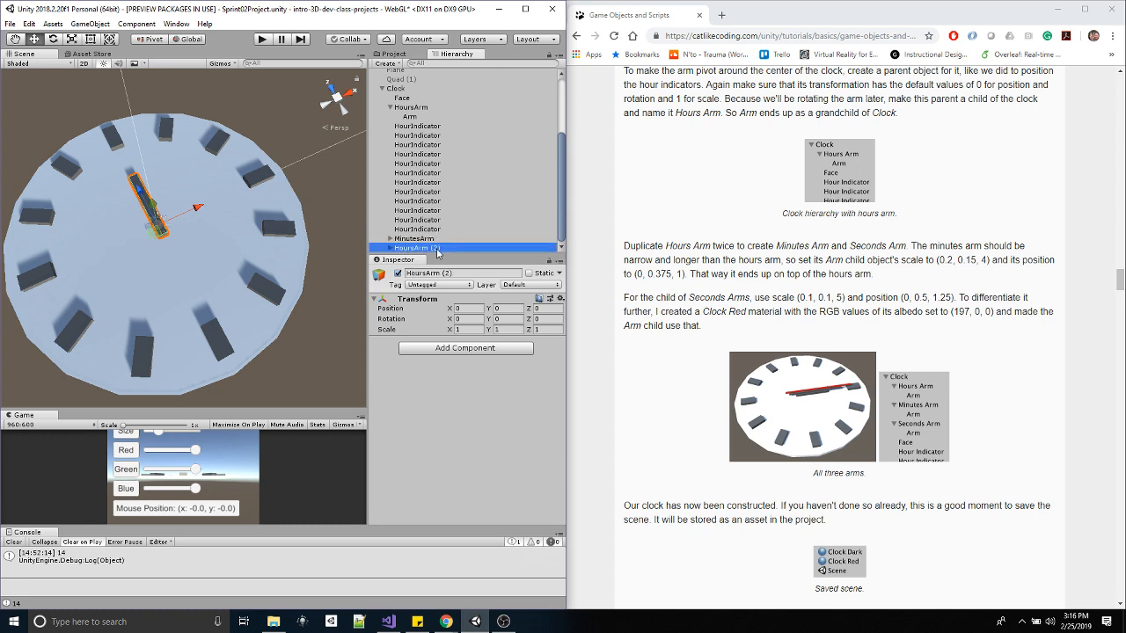
{"action": "left_click", "coordinate": [437, 249]}
{"action": "type", "text": "Seconds"}
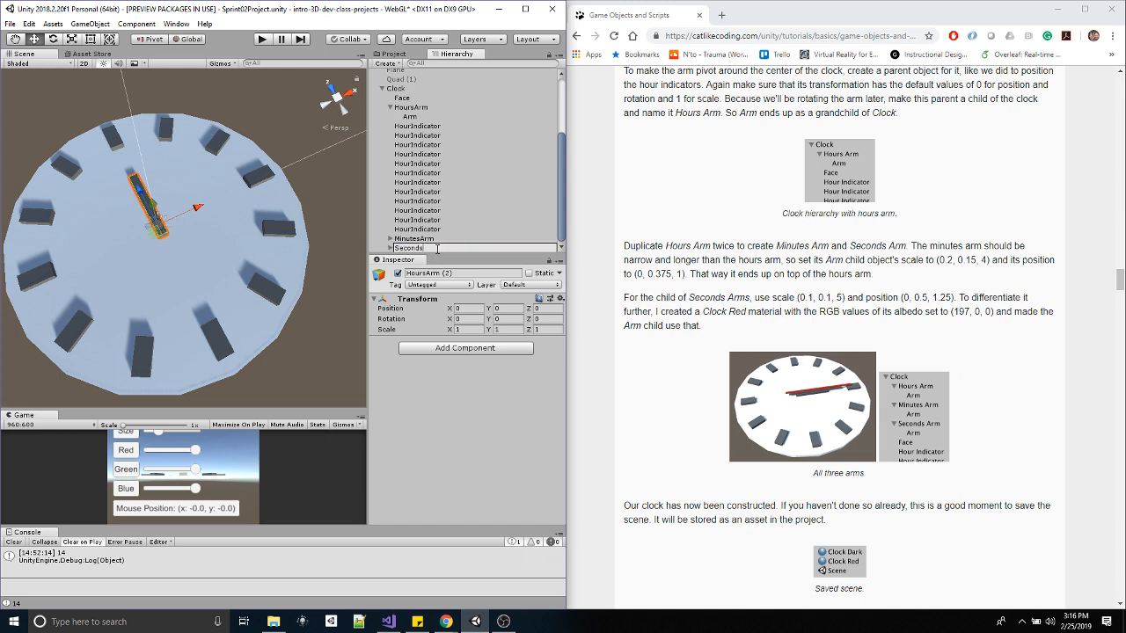
{"action": "type", "text": "Arm"}
{"action": "key", "text": "Return"}
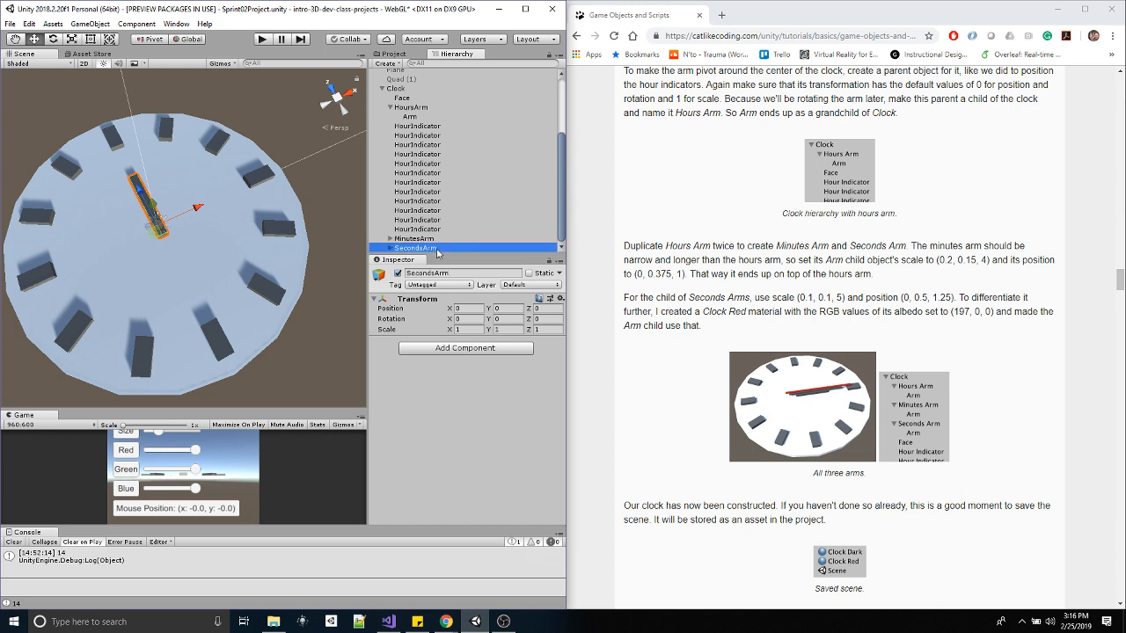
- Expand MinutesArm in the hierarchy and compare the transforms of the parent and its Arm child
{"action": "left_click", "coordinate": [429, 239]}
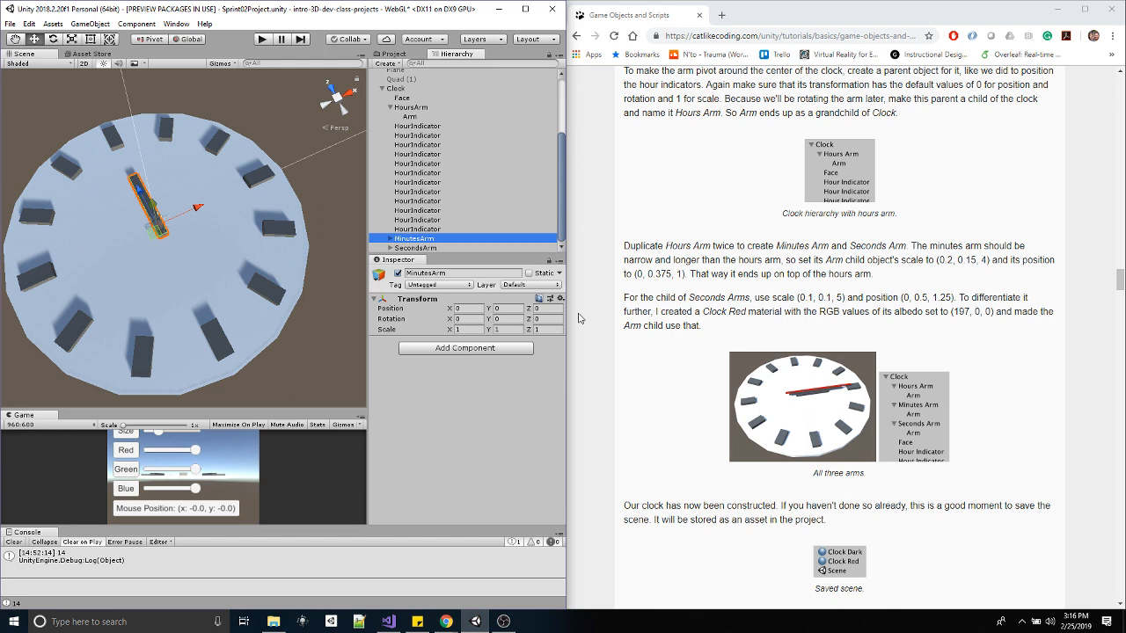
{"action": "left_click", "coordinate": [470, 328]}
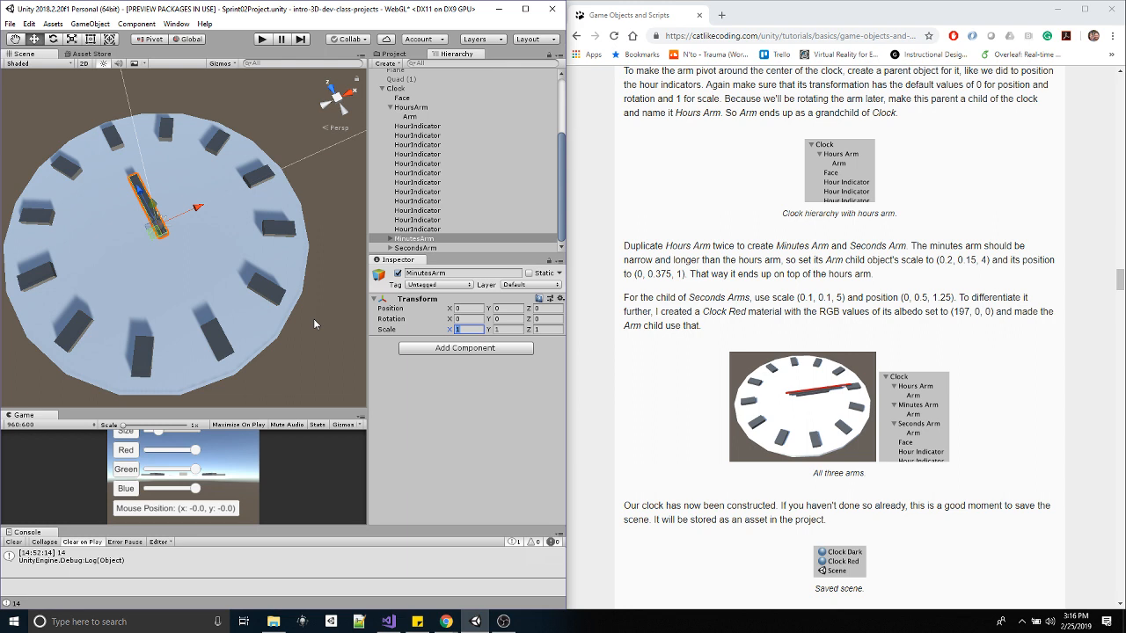
{"action": "left_click", "coordinate": [395, 239]}
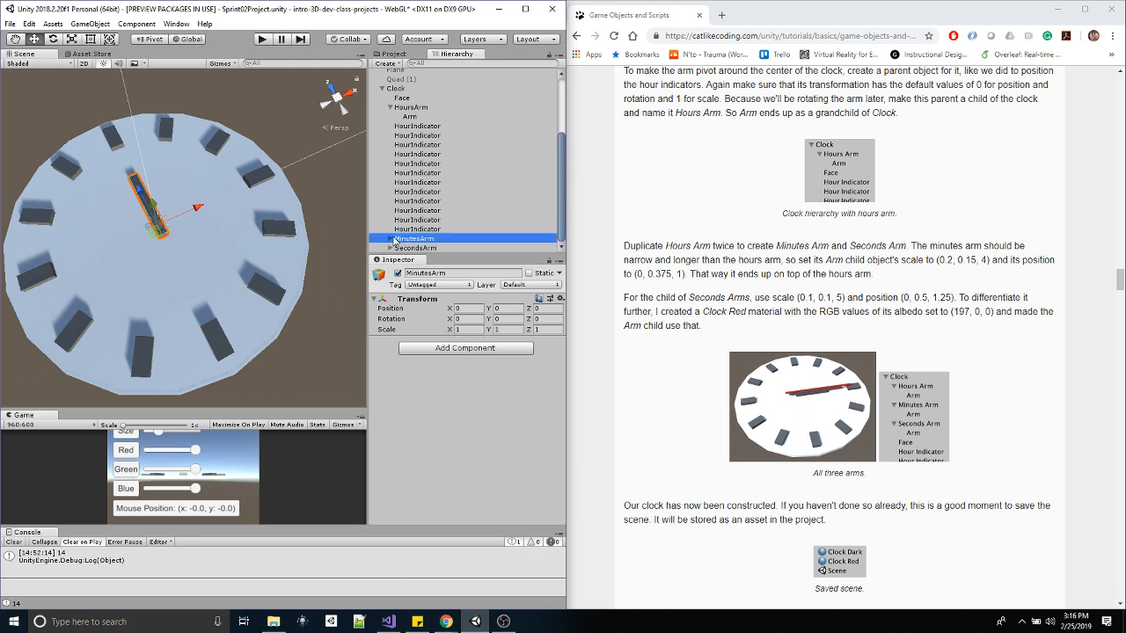
{"action": "left_click", "coordinate": [391, 238]}
{"action": "left_click", "coordinate": [415, 238]}
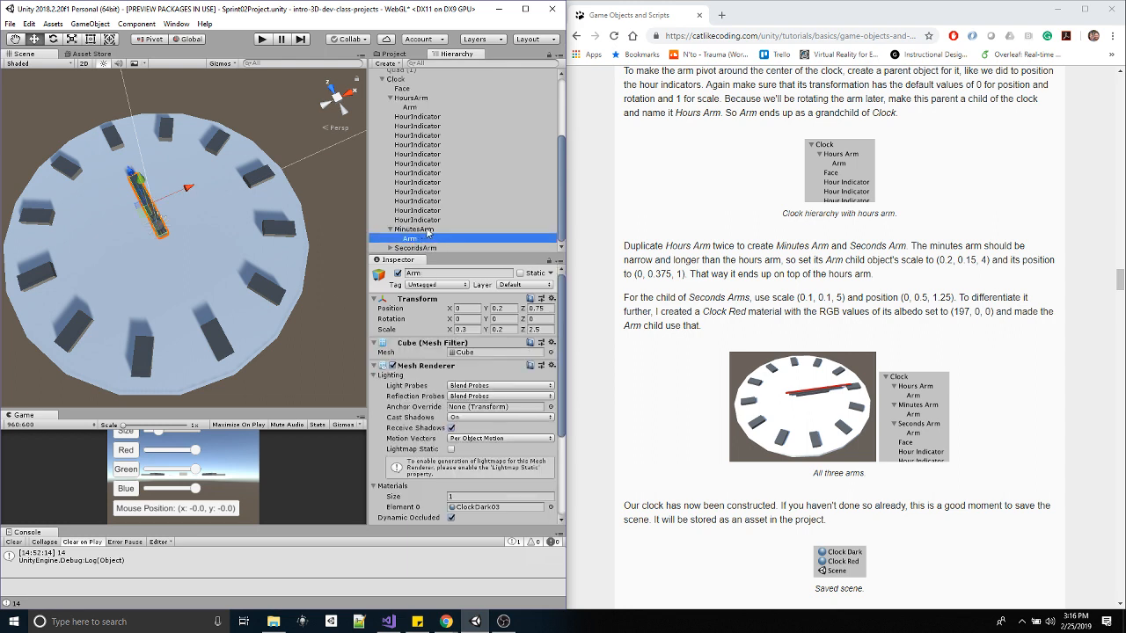
{"action": "left_click", "coordinate": [429, 230]}
{"action": "left_click", "coordinate": [421, 240]}
{"action": "left_click", "coordinate": [420, 231]}
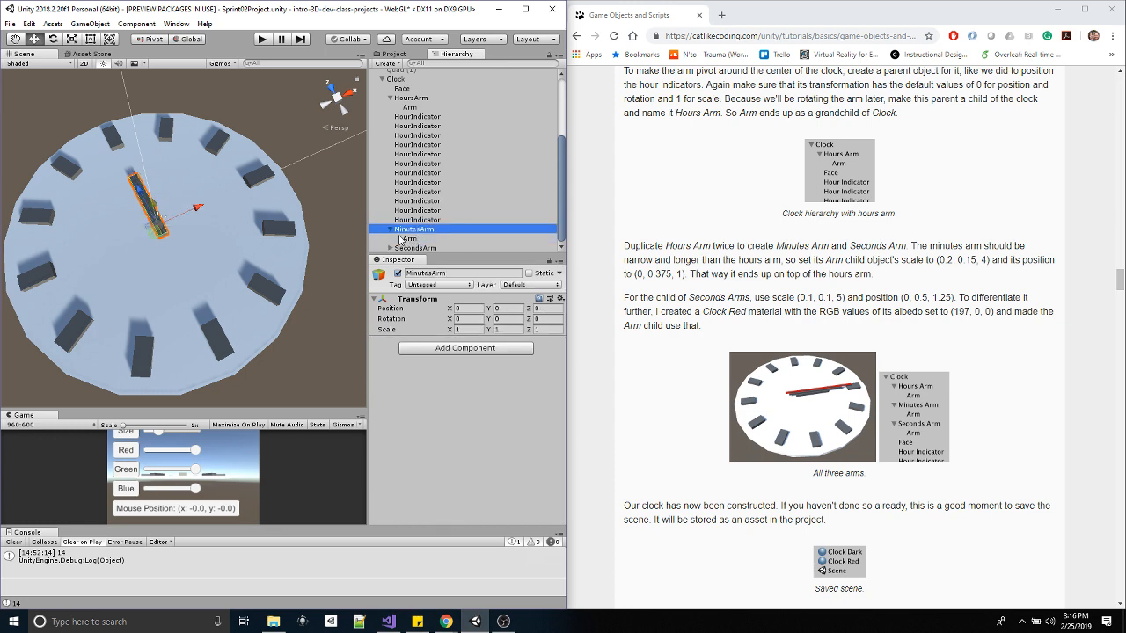
- Set the scale of the Arm child of MinutesArm to X 0.2, Y 0.15, Z 4
{"action": "left_click", "coordinate": [423, 239]}
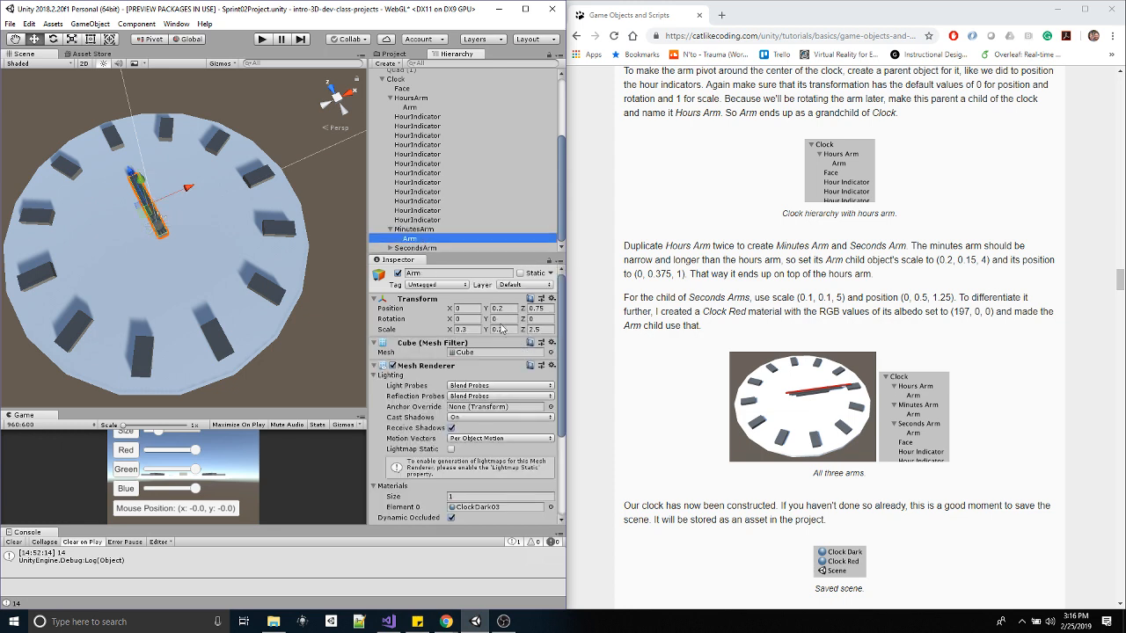
{"action": "left_click", "coordinate": [470, 330]}
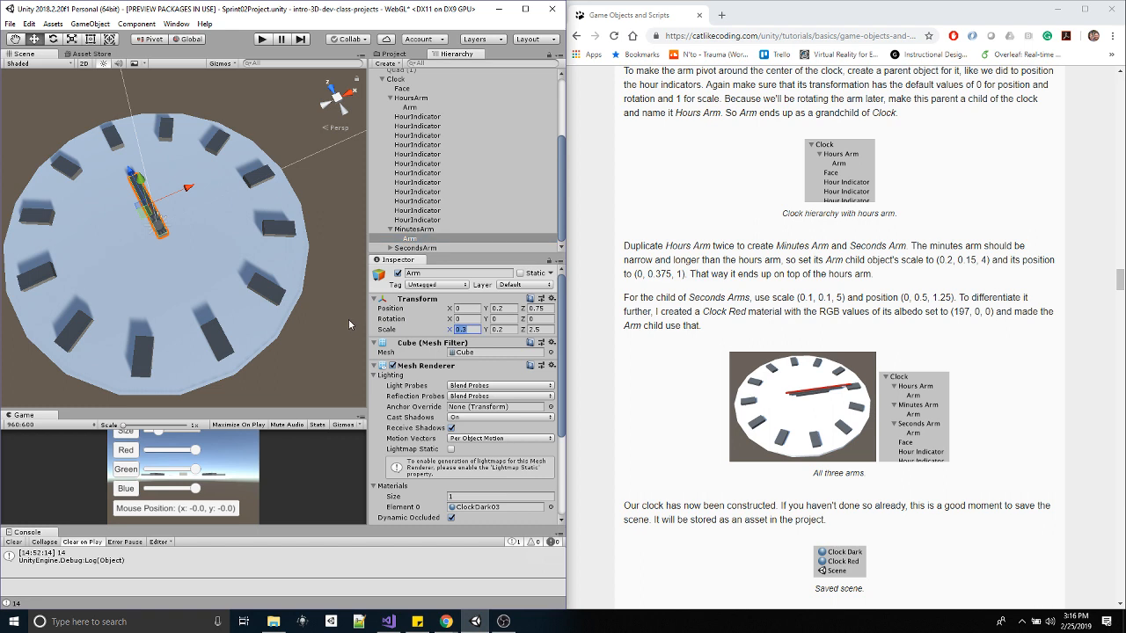
{"action": "type", "text": "0.2"}
{"action": "key", "text": "Tab"}
{"action": "type", "text": "1"}
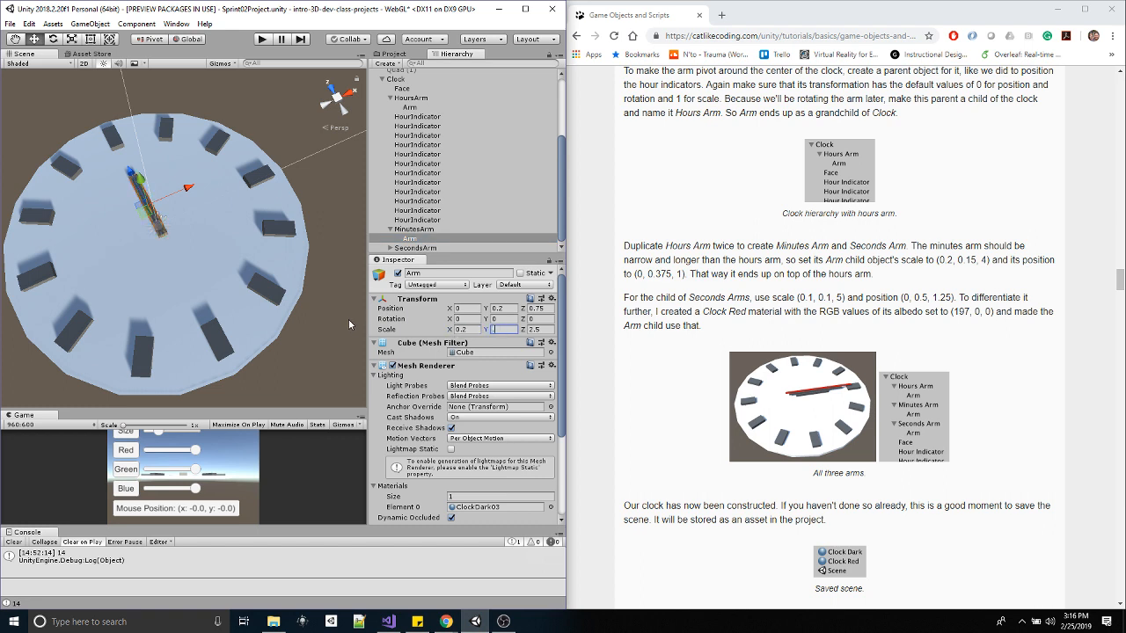
{"action": "type", "text": "5"}
{"action": "key", "text": "Tab"}
{"action": "type", "text": "4"}
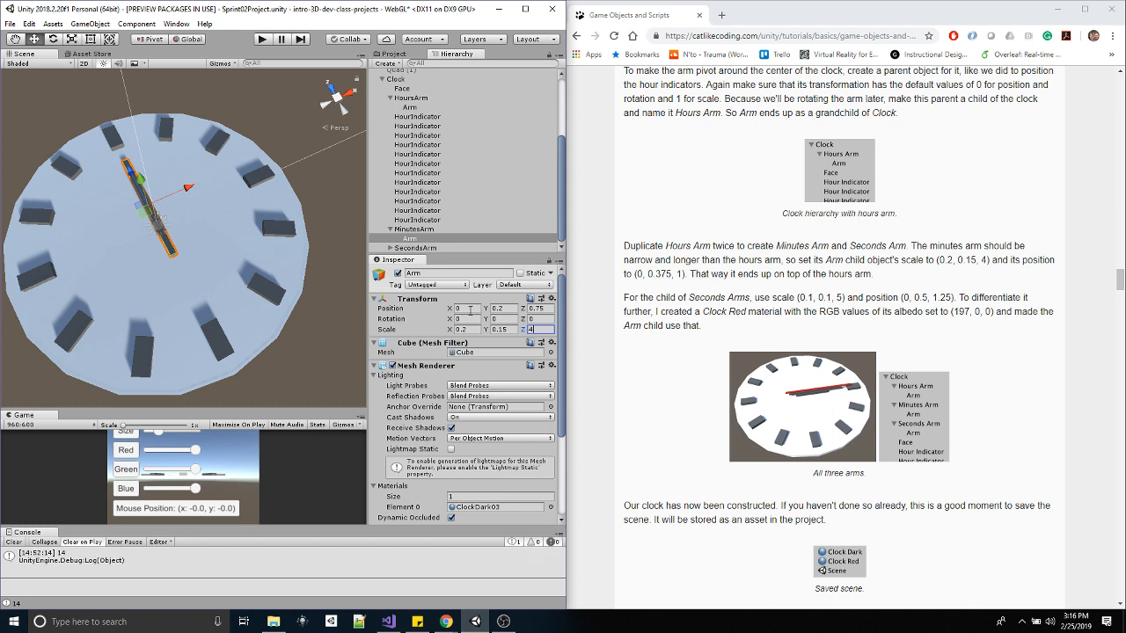
- Set the position of the Arm under MinutesArm to Y 0.375 and Z 1, above the hours arm
{"action": "left_click", "coordinate": [508, 308]}
{"action": "type", "text": "0.375"}
{"action": "key", "text": "Tab"}
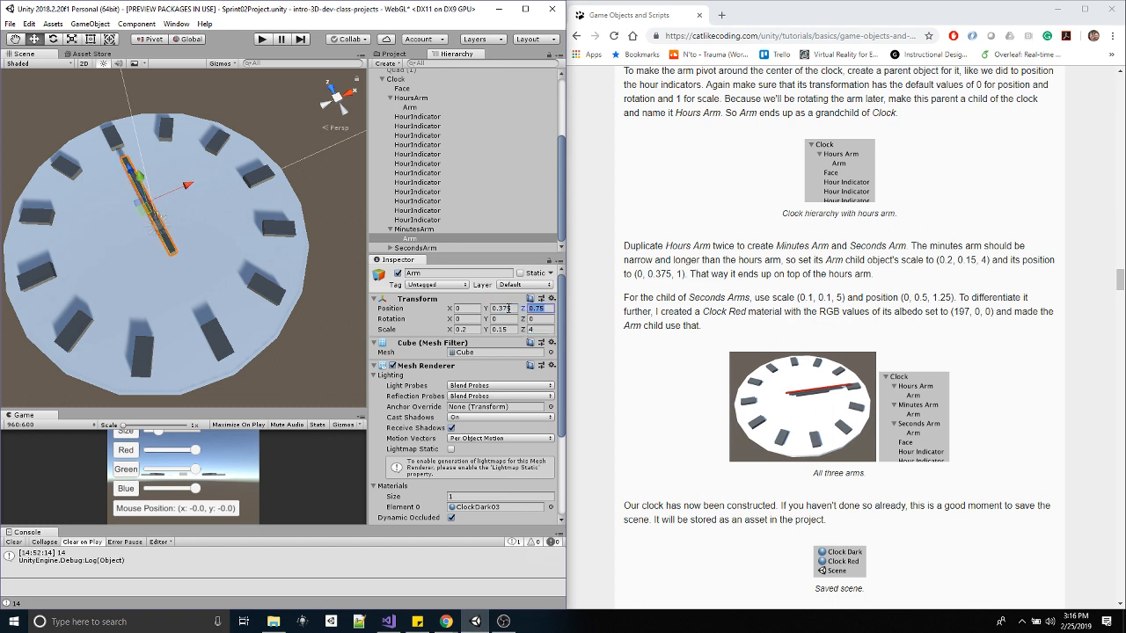
{"action": "type", "text": "1"}
{"action": "key", "text": "Tab"}
- Examine the stacked arms from the side, test-rotate MinutesArm about the Y axis, and undo the rotation
{"action": "key", "text": "alt"}
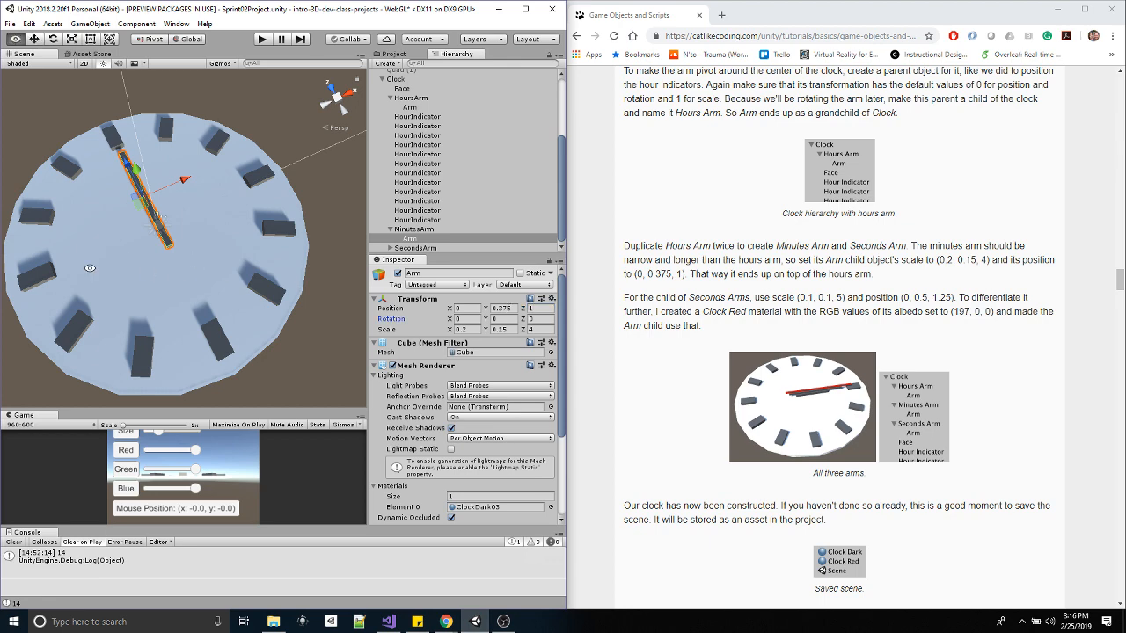
{"action": "left_click_drag", "start_coordinate": [89, 267], "coordinate": [127, 172], "text": "alt"}
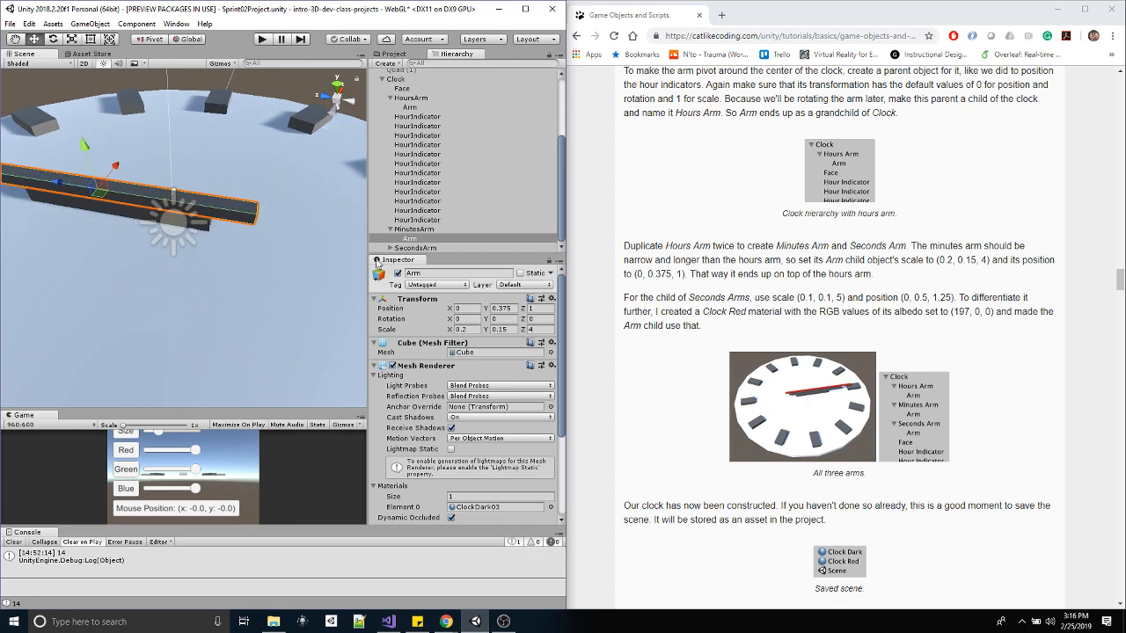
{"action": "left_click", "coordinate": [423, 231]}
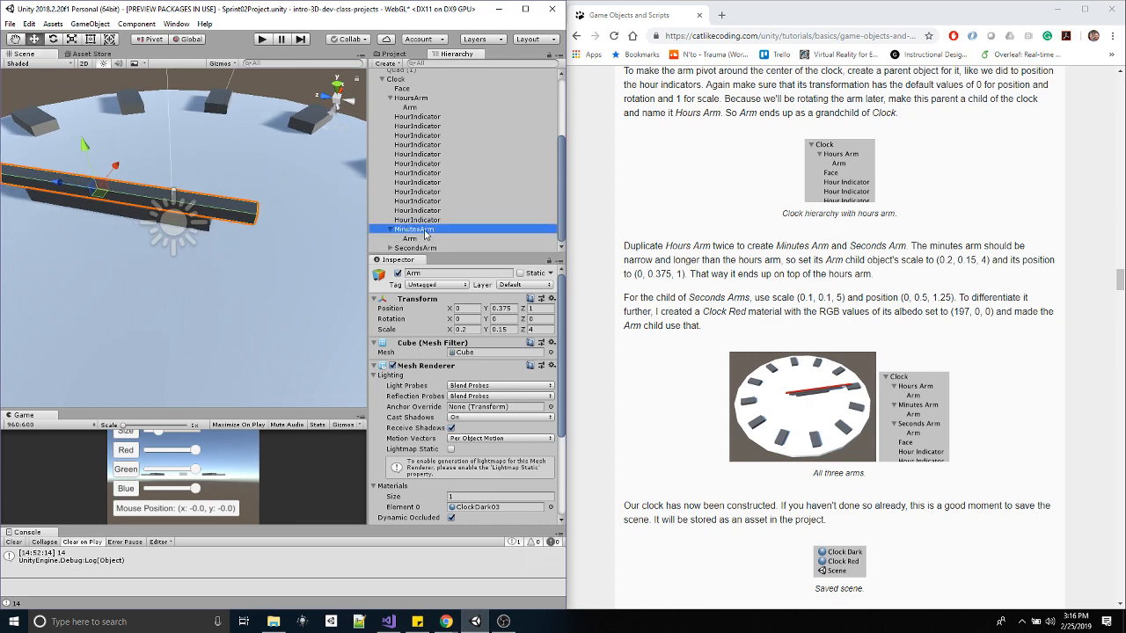
{"action": "left_click_drag", "start_coordinate": [488, 319], "coordinate": [121, 315]}
{"action": "scroll", "coordinate": [157, 319], "scroll_direction": "down", "scroll_amount": 3}
{"action": "left_click_drag", "start_coordinate": [489, 319], "coordinate": [450, 399]}
{"action": "key", "text": "ctrl+z"}
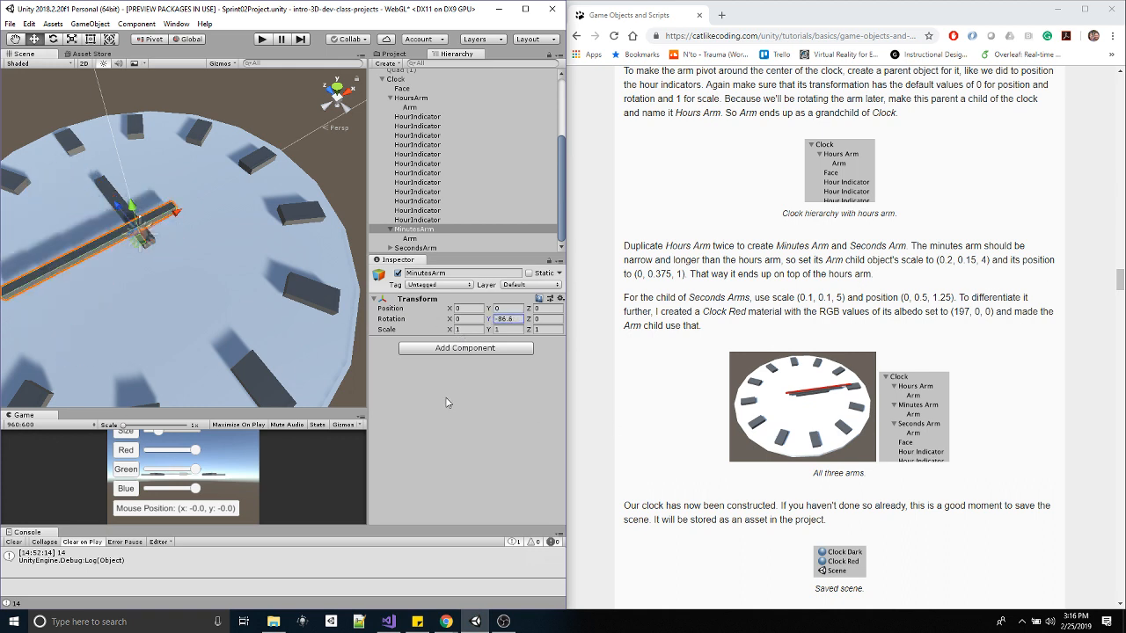
{"action": "key", "text": "ctrl+z"}
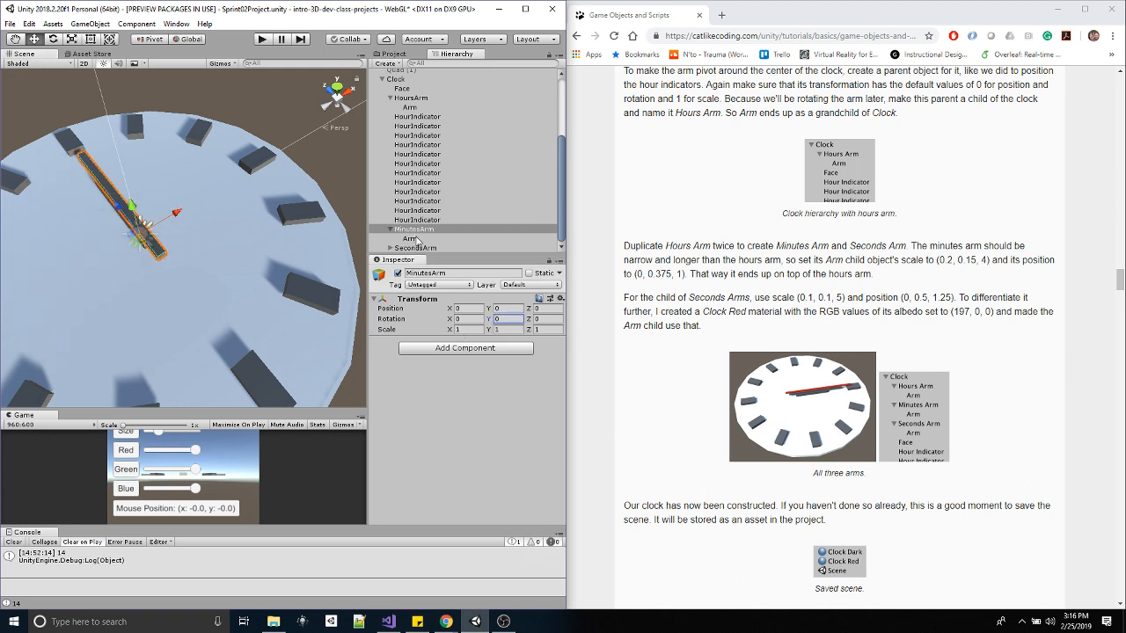
- Expand SecondsArm and select its Arm child for editing
{"action": "left_click", "coordinate": [390, 248]}
{"action": "scroll", "coordinate": [418, 238], "scroll_direction": "down", "scroll_amount": 1}
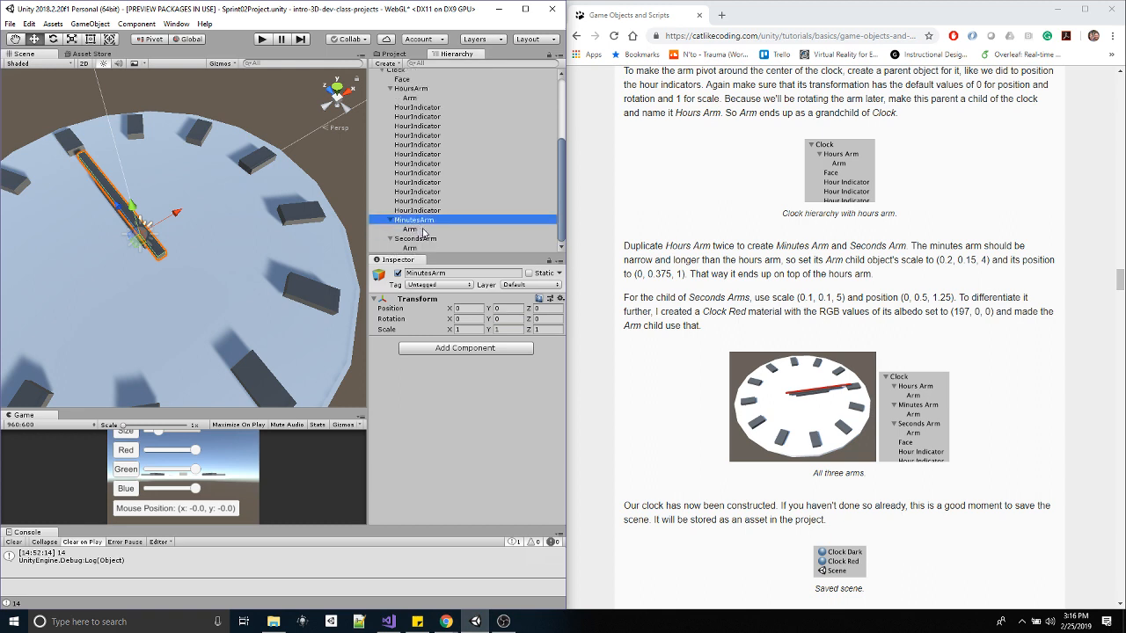
{"action": "left_click", "coordinate": [419, 249]}
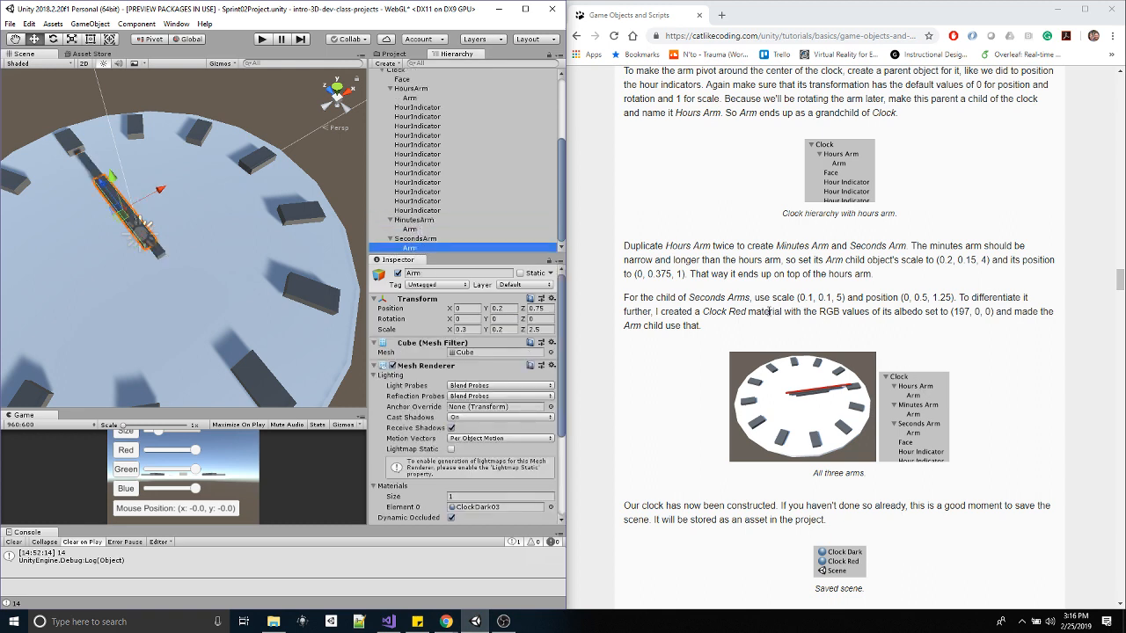
- Set the scale of the Arm under SecondsArm to 0.1, 0.1, 5
{"action": "left_click", "coordinate": [467, 329]}
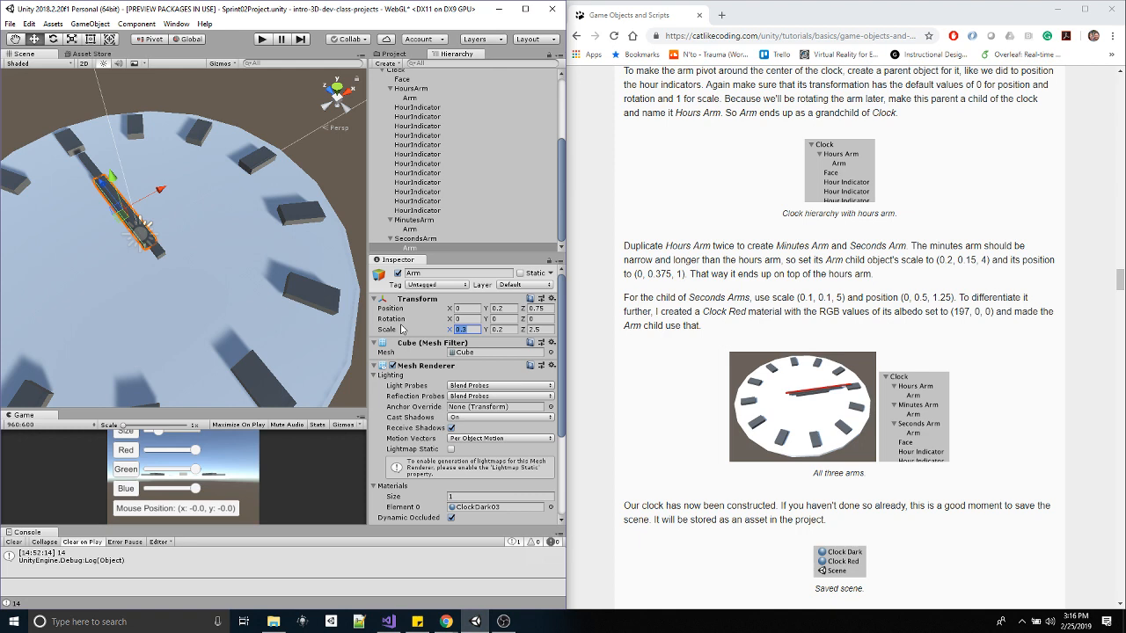
{"action": "type", "text": "0.1"}
{"action": "key", "text": "Tab"}
{"action": "type", "text": "0.1"}
{"action": "key", "text": "Tab"}
{"action": "type", "text": "5"}
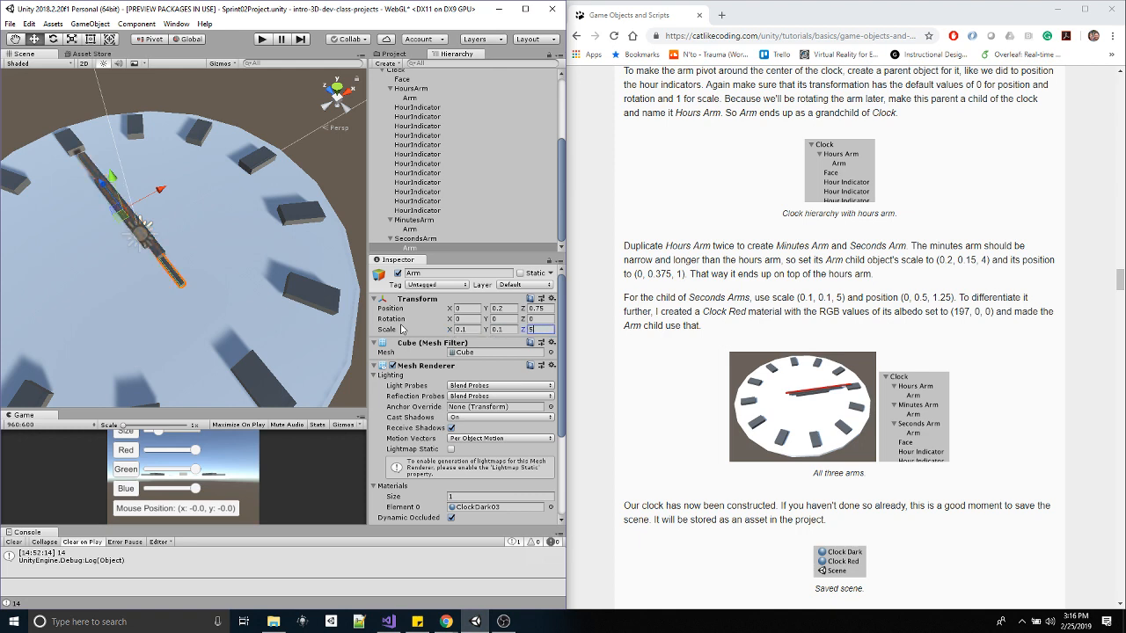
{"action": "key", "text": "Return"}
- Set the Y position of the SecondsArm's child Arm to 0.5 and its Z position to 1.25
{"action": "left_click", "coordinate": [498, 308]}
{"action": "type", "text": "0.5"}
{"action": "key", "text": "Tab"}
{"action": "type", "text": "1.25"}
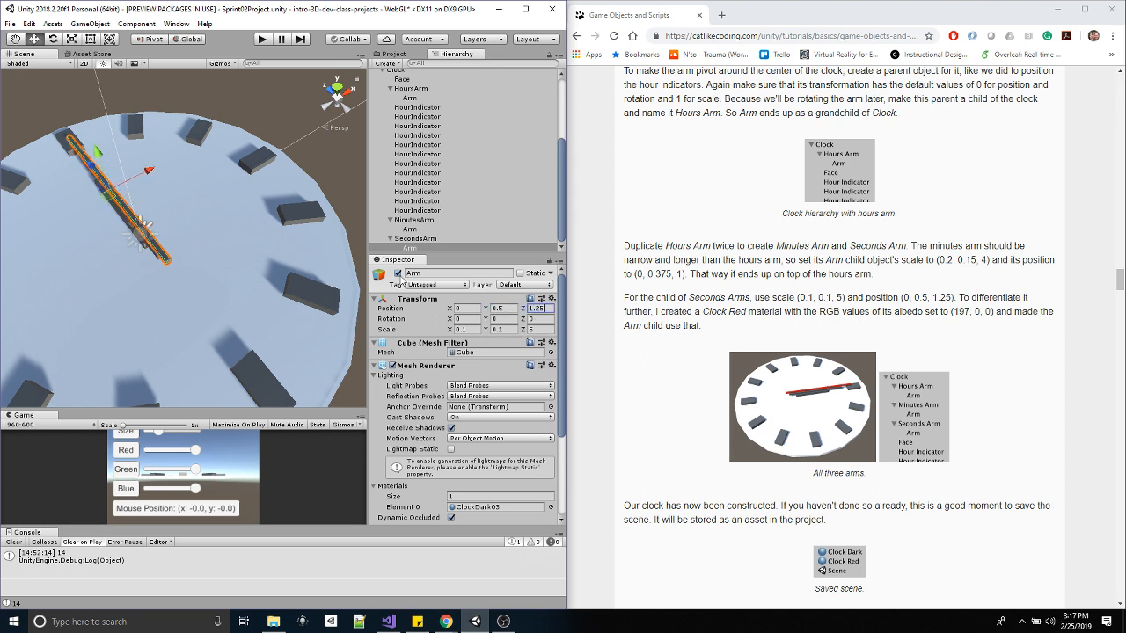
{"action": "key", "text": "Tab"}
- Apply the red material from the Materials folder to the seconds arm in the scene
{"action": "left_click", "coordinate": [394, 54]}
{"action": "left_click", "coordinate": [382, 78]}
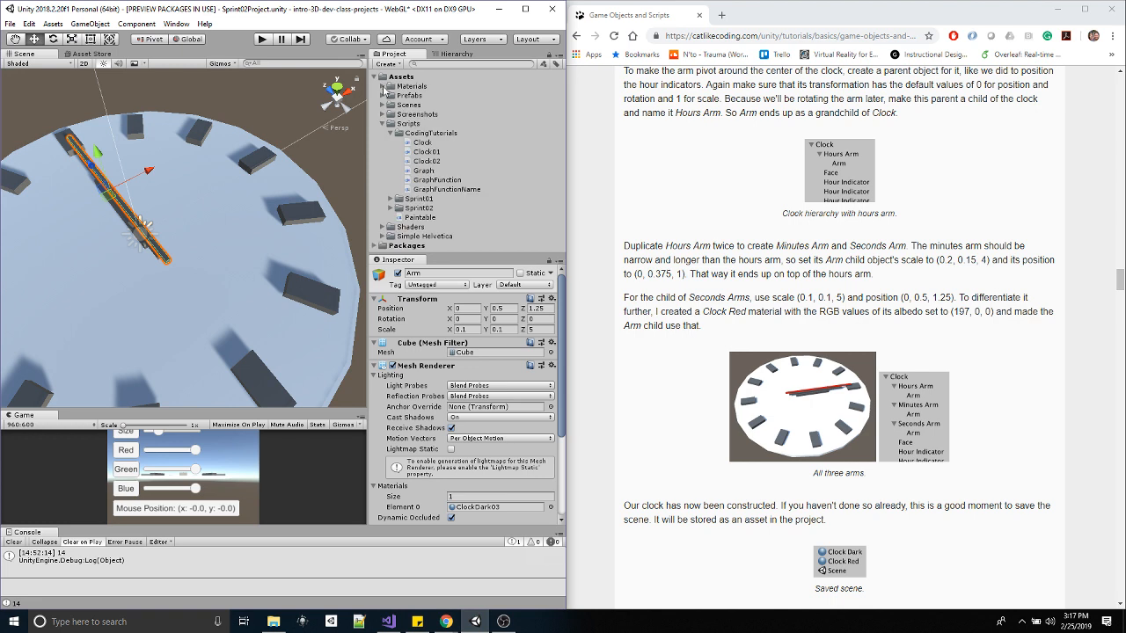
{"action": "left_click", "coordinate": [382, 86]}
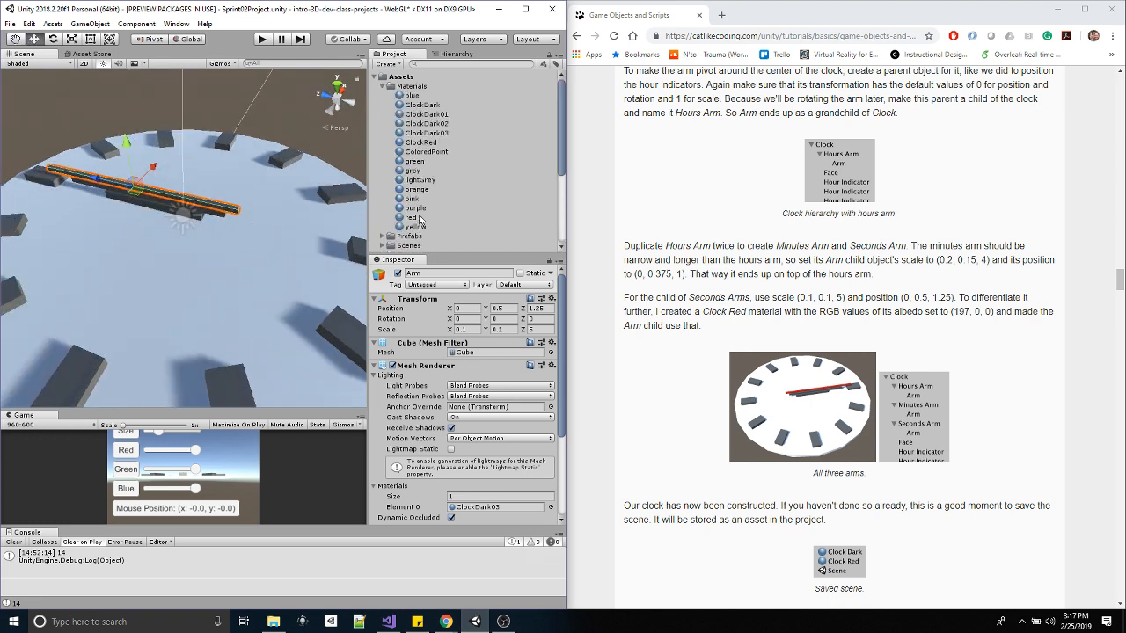
{"action": "left_click_drag", "start_coordinate": [419, 219], "coordinate": [243, 221]}
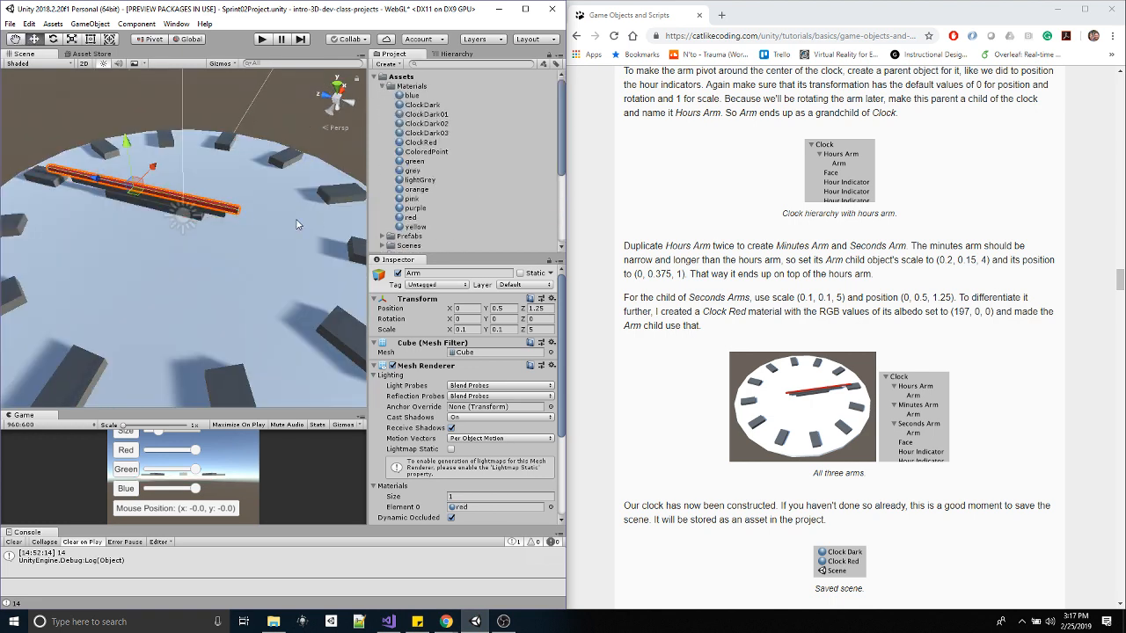
- Try rotating the SecondsArm parent object about its Y axis, and undo the rotation
{"action": "left_click", "coordinate": [443, 55]}
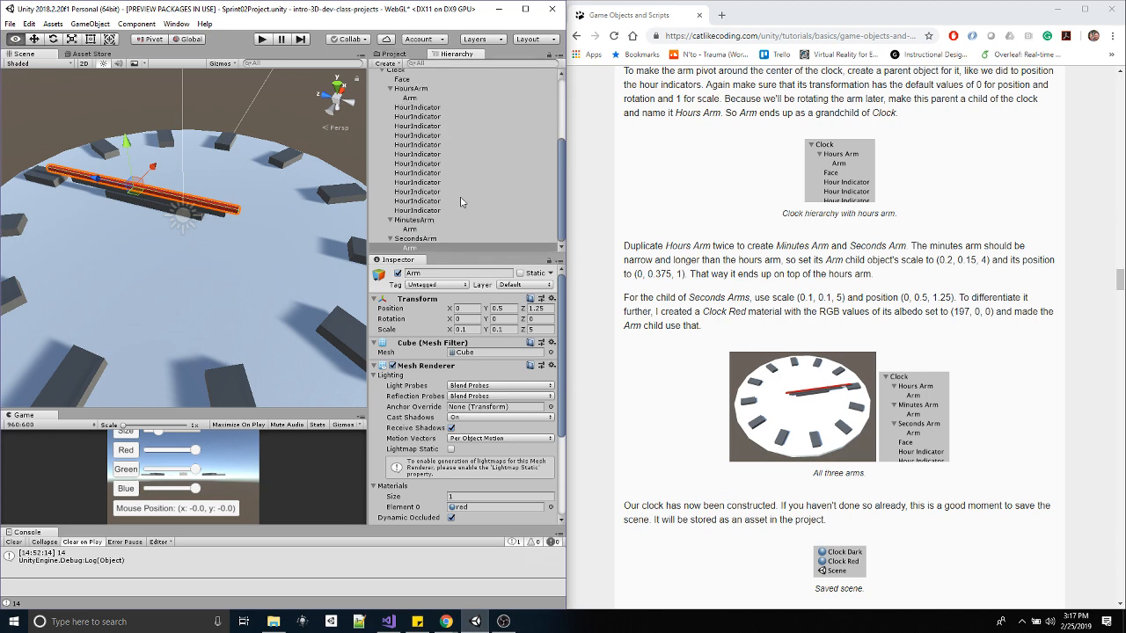
{"action": "left_click", "coordinate": [430, 239]}
{"action": "left_click_drag", "start_coordinate": [279, 207], "coordinate": [255, 237], "text": "alt"}
{"action": "left_click_drag", "start_coordinate": [489, 320], "coordinate": [300, 299]}
{"action": "key", "text": "ctrl+z"}
{"action": "left_click_drag", "start_coordinate": [237, 276], "coordinate": [280, 256], "text": "alt"}
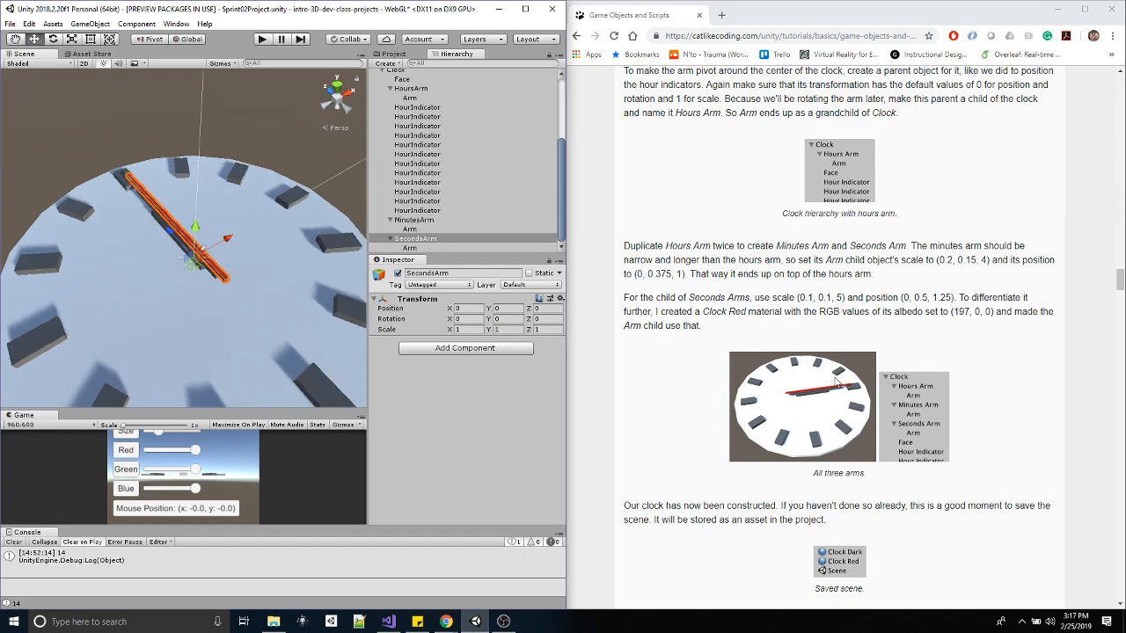
- Save the current scene with the finished clock, as the tutorial suggests
{"action": "scroll", "coordinate": [772, 330], "scroll_direction": "down", "scroll_amount": 3}
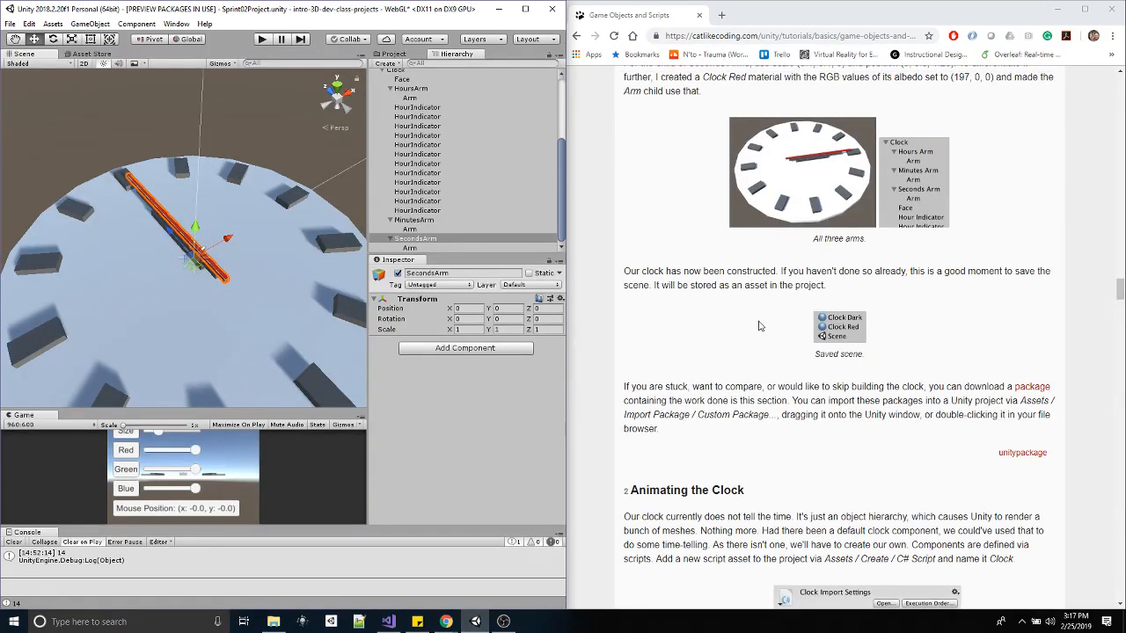
{"action": "left_click", "coordinate": [11, 24]}
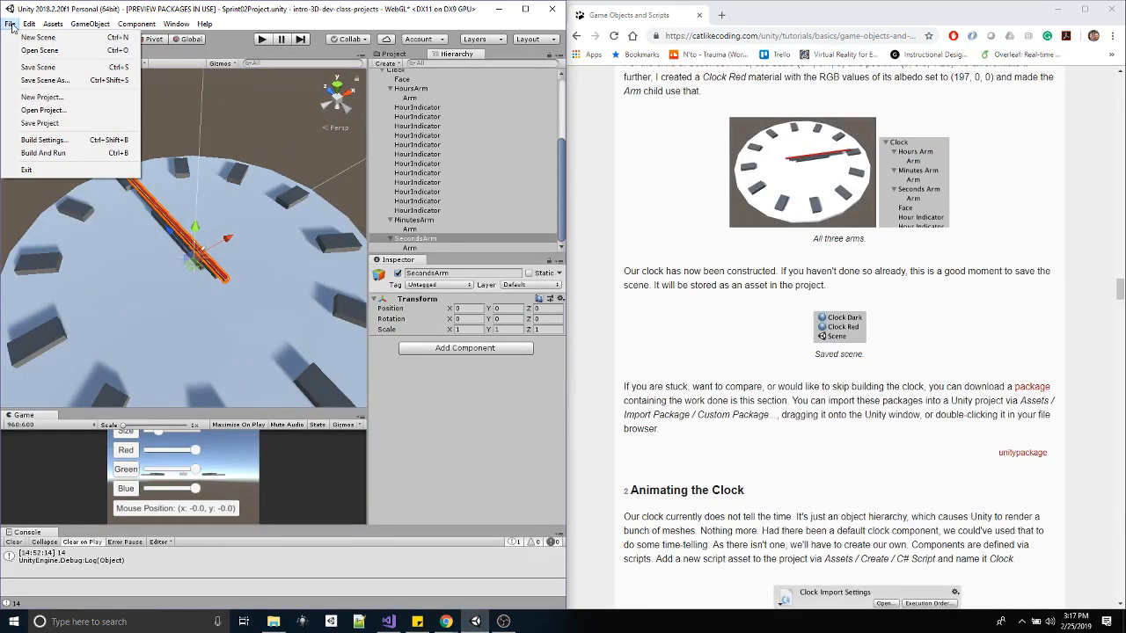
{"action": "left_click", "coordinate": [29, 68]}
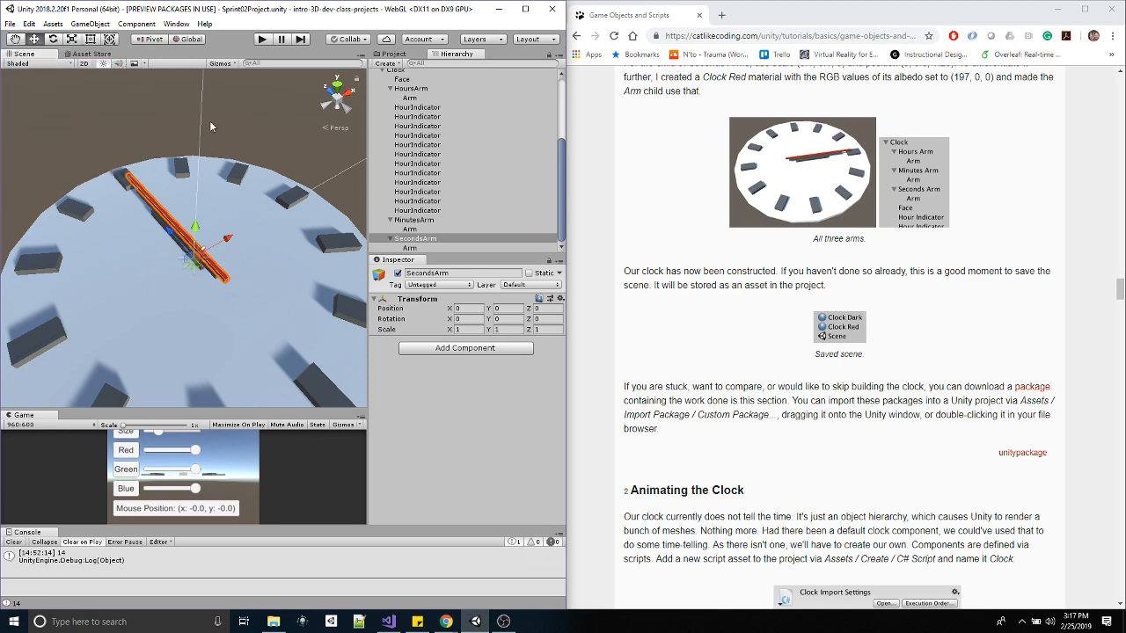
- Create a C# script named Clock03 in the Scripts/CodingTutorials folder
{"action": "scroll", "coordinate": [827, 413], "scroll_direction": "down", "scroll_amount": 3}
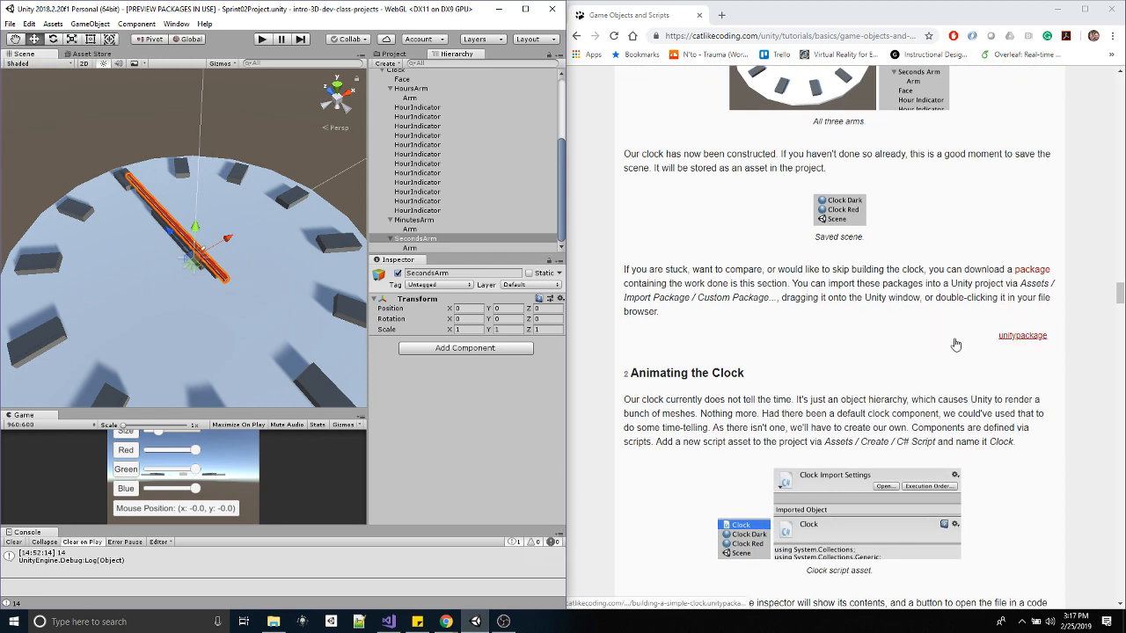
{"action": "scroll", "coordinate": [844, 358], "scroll_direction": "down", "scroll_amount": 5}
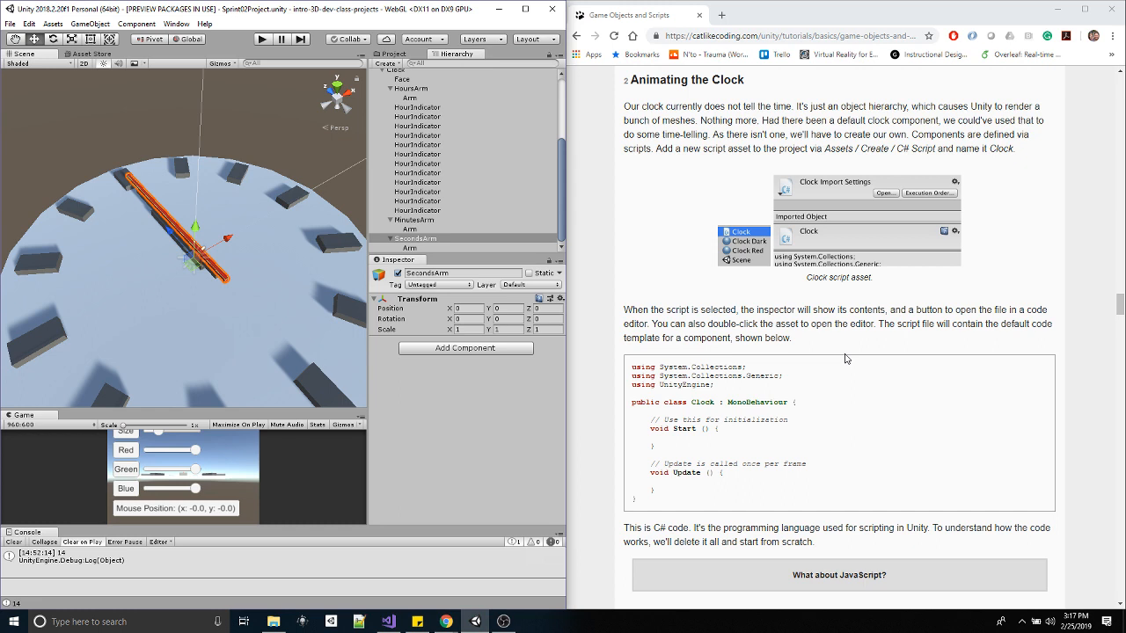
{"action": "left_click", "coordinate": [400, 55]}
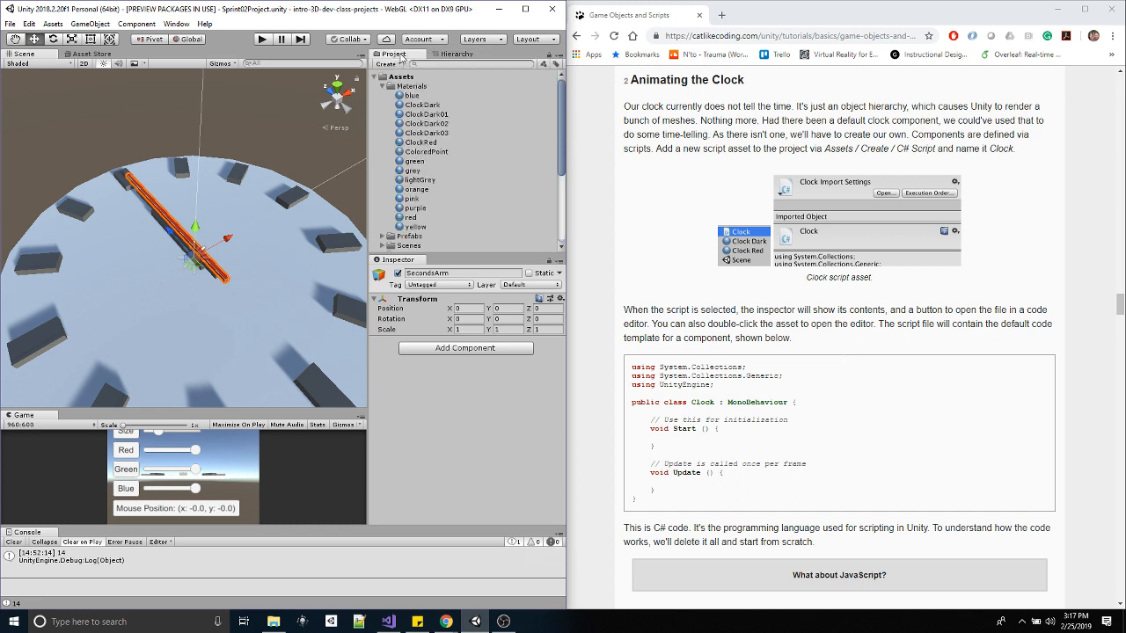
{"action": "left_click", "coordinate": [383, 86]}
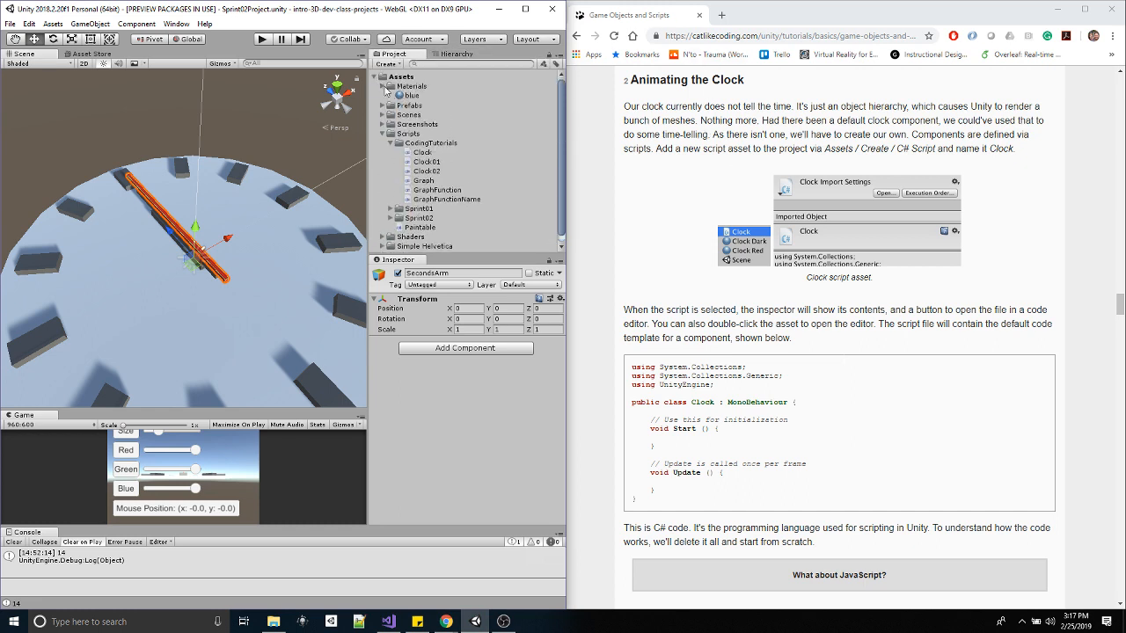
{"action": "left_click", "coordinate": [390, 124]}
{"action": "left_click", "coordinate": [407, 124]}
{"action": "left_click", "coordinate": [435, 134]}
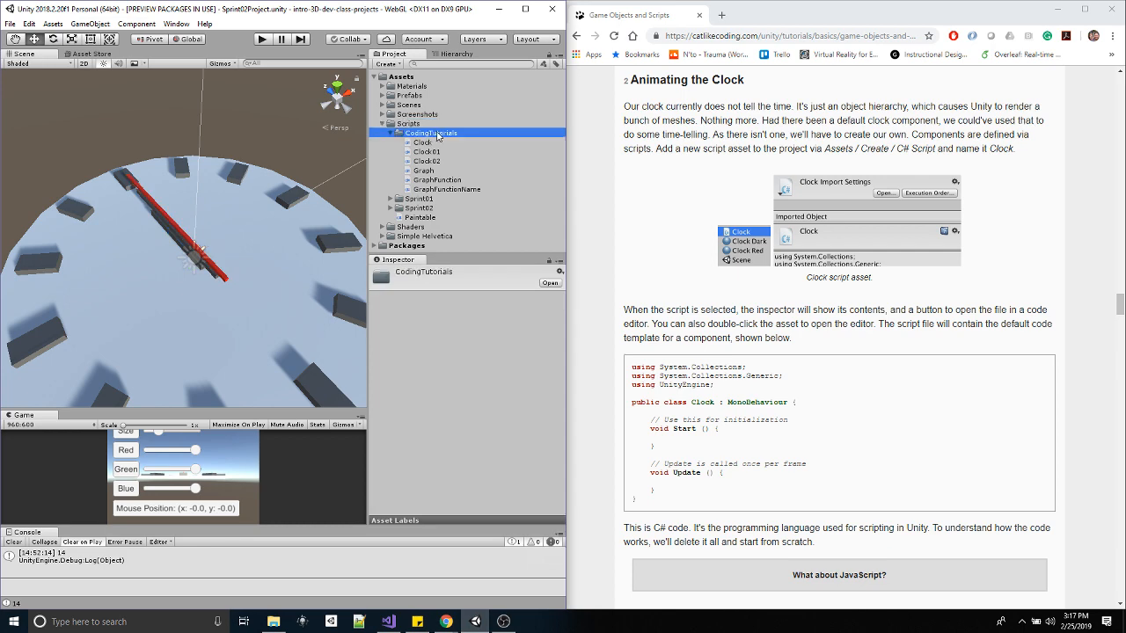
{"action": "right_click", "coordinate": [436, 134]}
{"action": "mouse_move", "coordinate": [475, 141]}
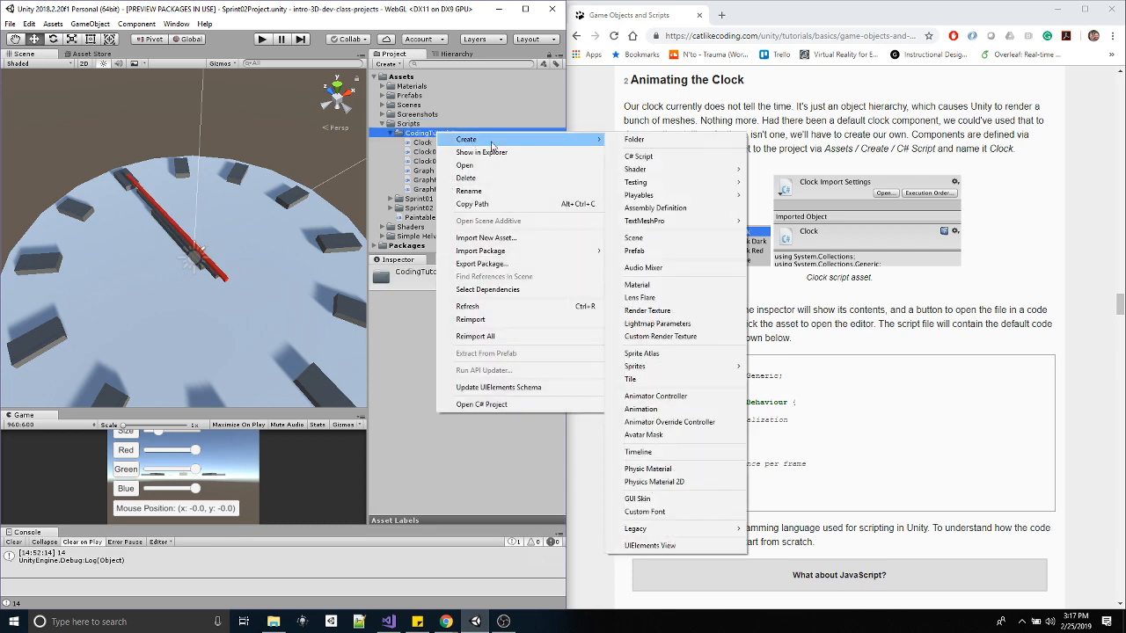
{"action": "left_click", "coordinate": [652, 158]}
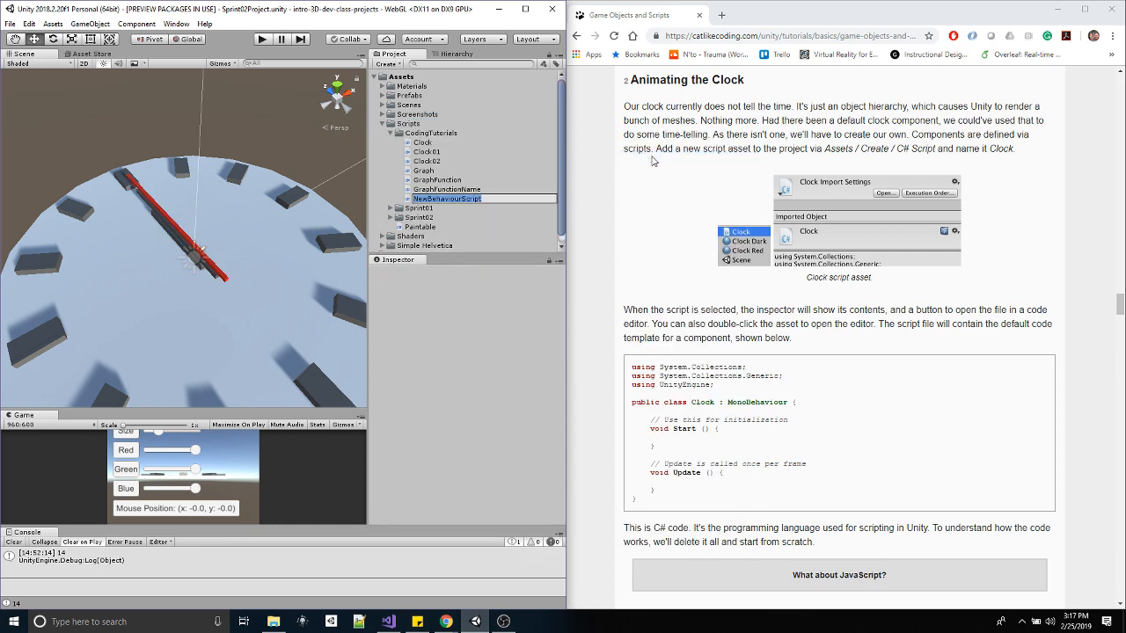
{"action": "type", "text": "Clock03"}
{"action": "key", "text": "Return"}
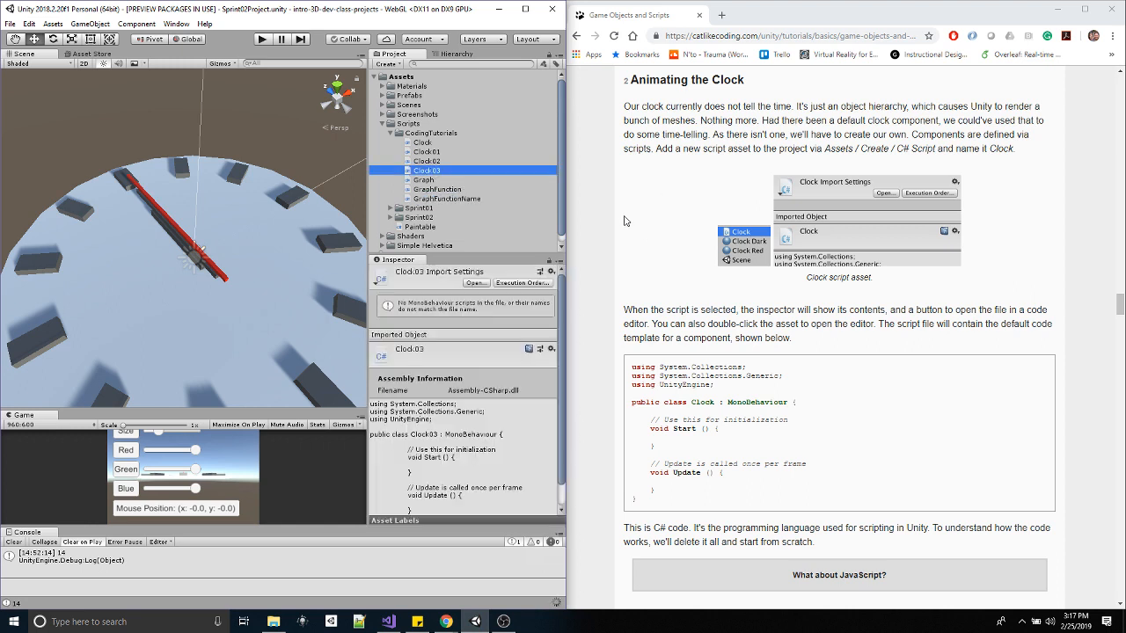
- Add the Clock 03 script component to the newly built Clock object and open the script in Visual Studio
{"action": "left_click", "coordinate": [456, 55]}
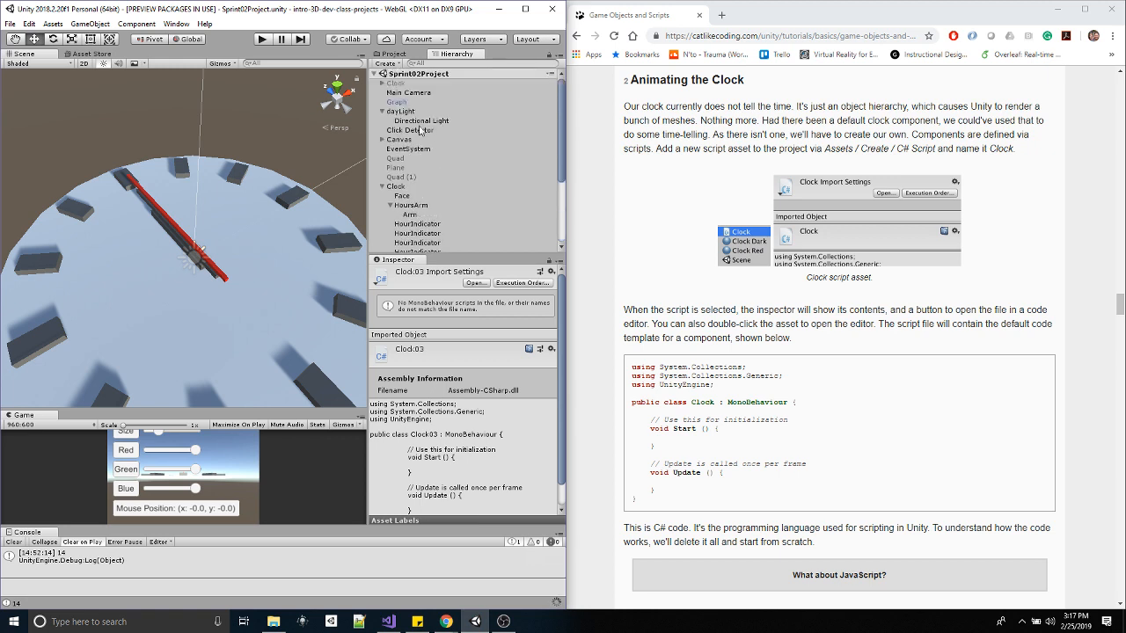
{"action": "scroll", "coordinate": [431, 141], "scroll_direction": "up", "scroll_amount": 4}
{"action": "left_click", "coordinate": [382, 188]}
{"action": "left_click", "coordinate": [395, 187]}
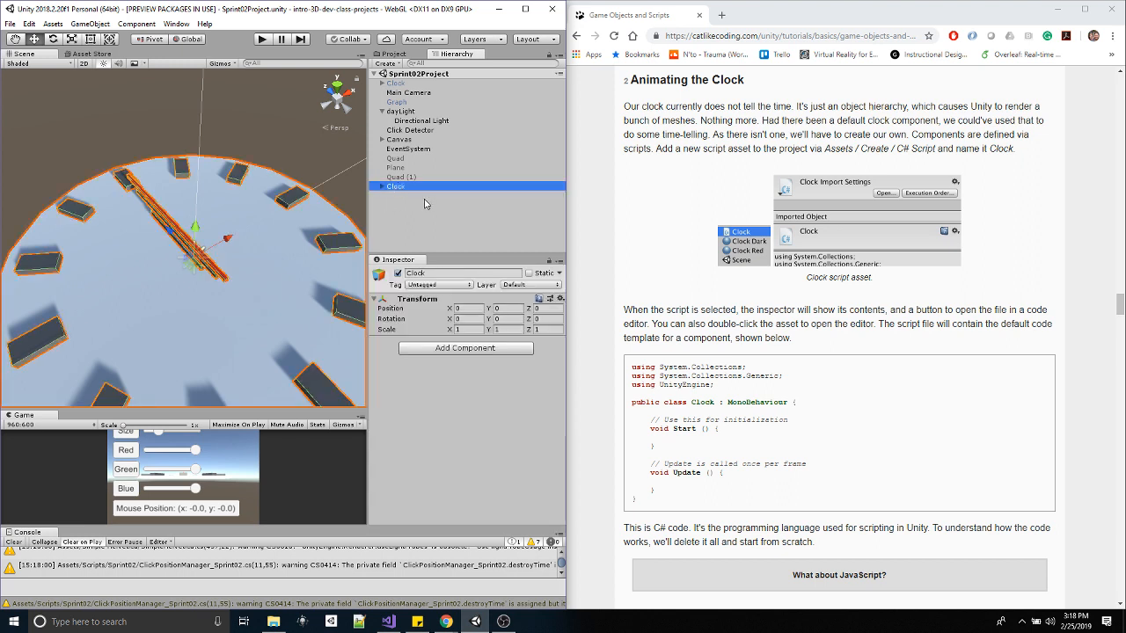
{"action": "left_click", "coordinate": [461, 350]}
{"action": "type", "text": "clock"}
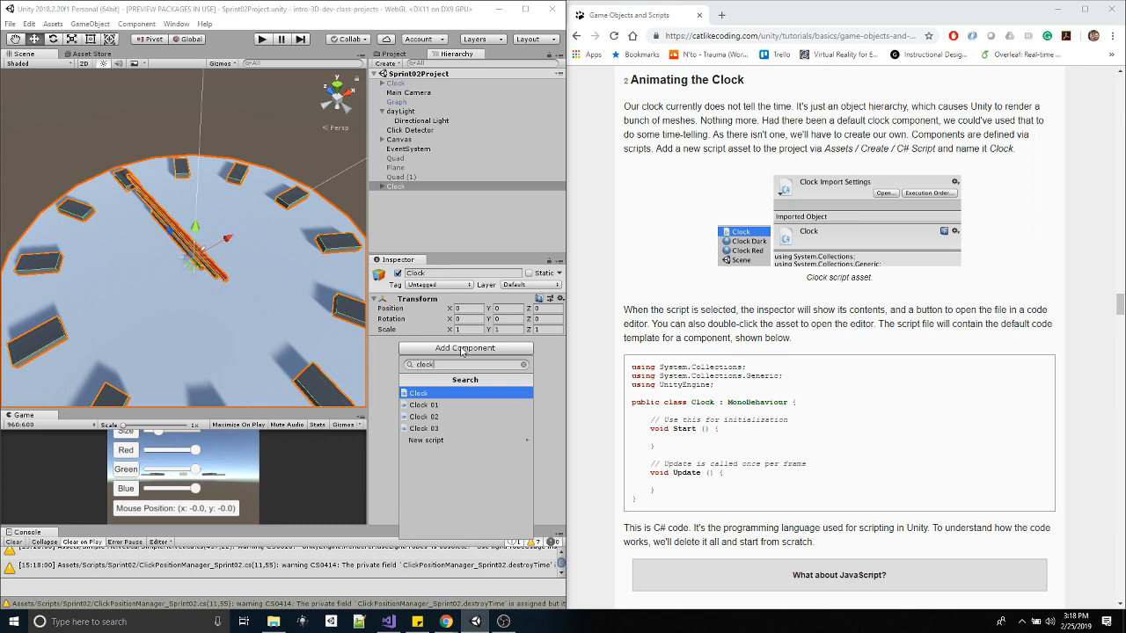
{"action": "left_click", "coordinate": [431, 429]}
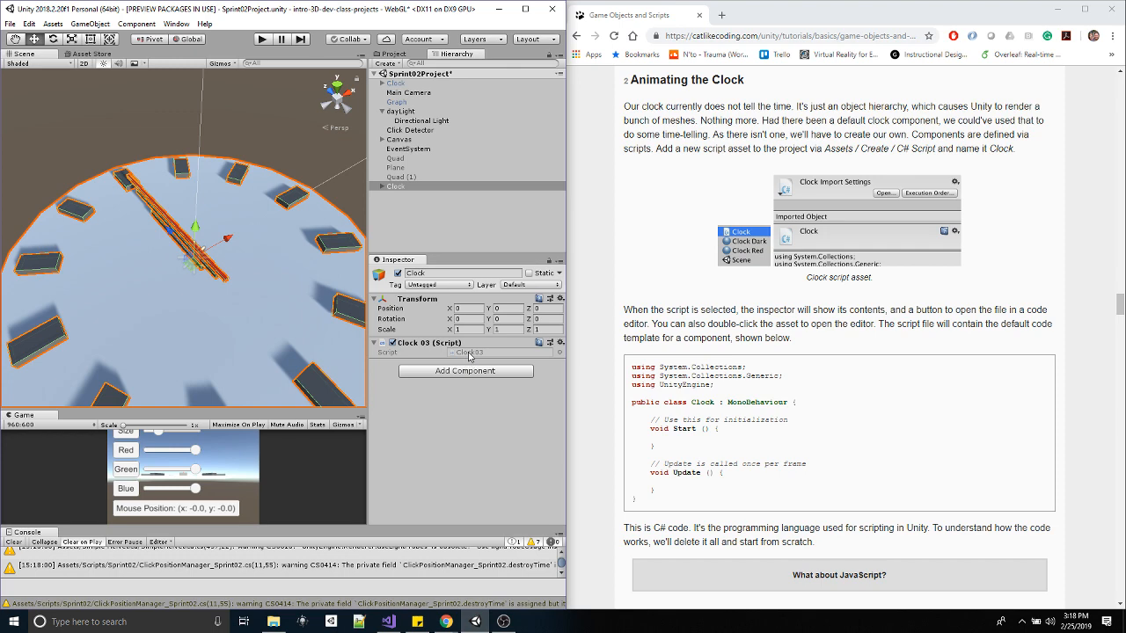
{"action": "double_click", "coordinate": [469, 353]}
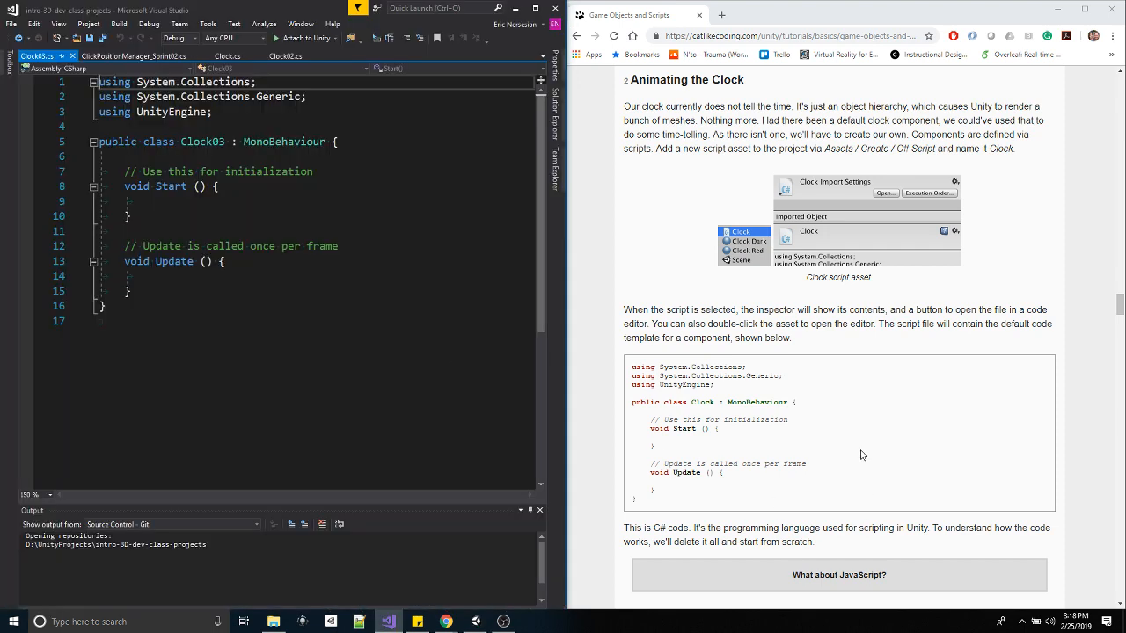
- Read the tutorial's section on defining a component type, including the class declaration and the note on default access modifiers
{"action": "scroll", "coordinate": [810, 359], "scroll_direction": "down", "scroll_amount": 2}
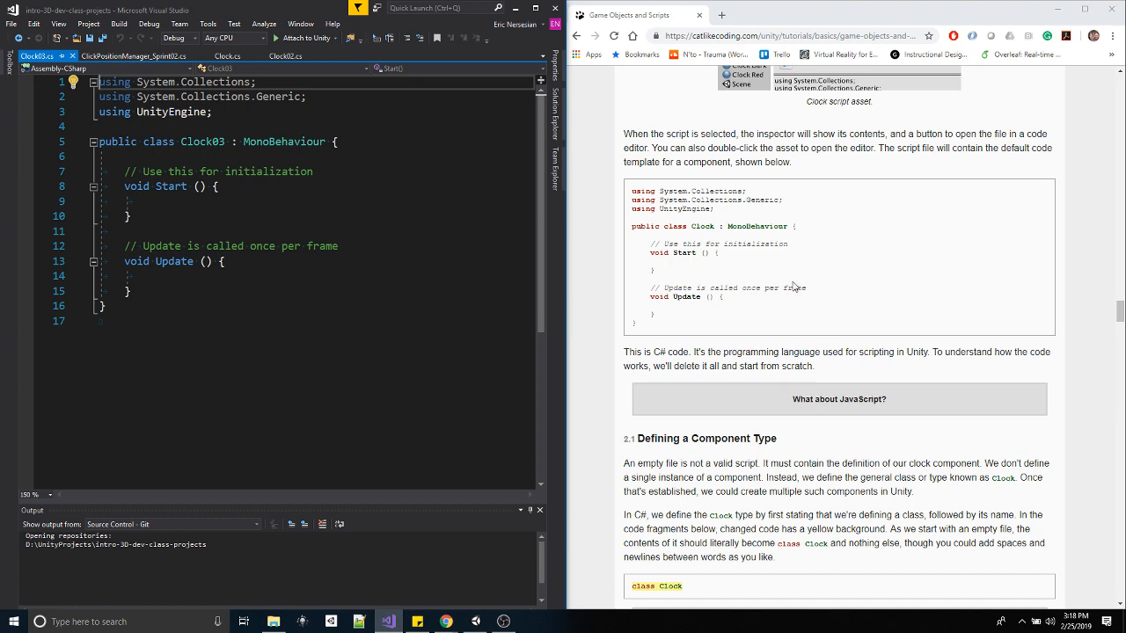
{"action": "scroll", "coordinate": [794, 286], "scroll_direction": "down", "scroll_amount": 3}
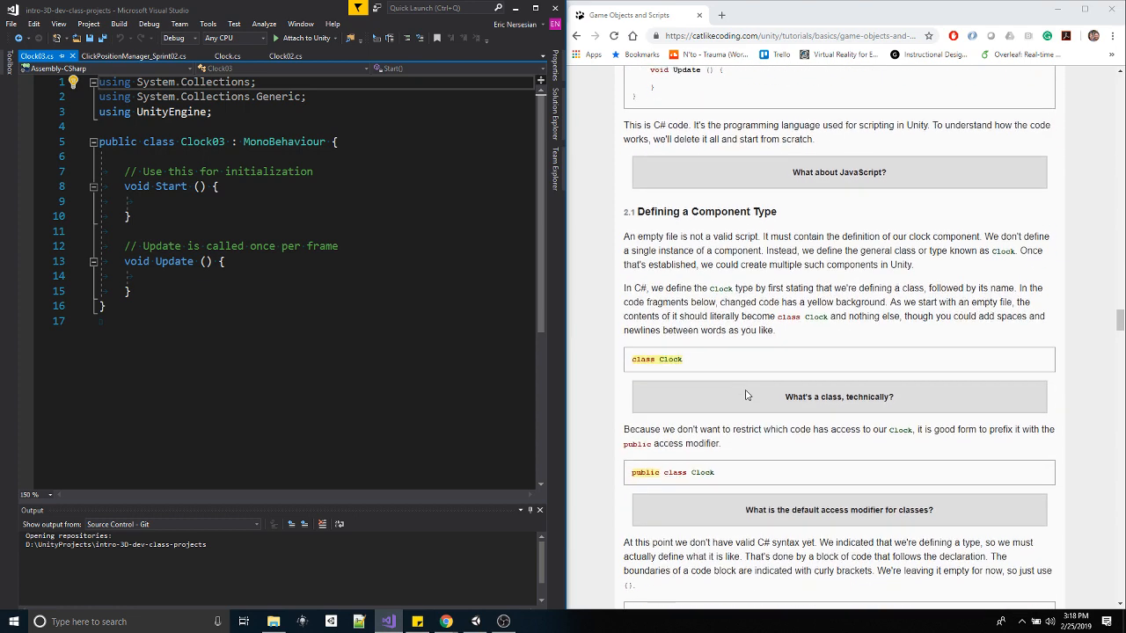
{"action": "scroll", "coordinate": [743, 391], "scroll_direction": "down", "scroll_amount": 1}
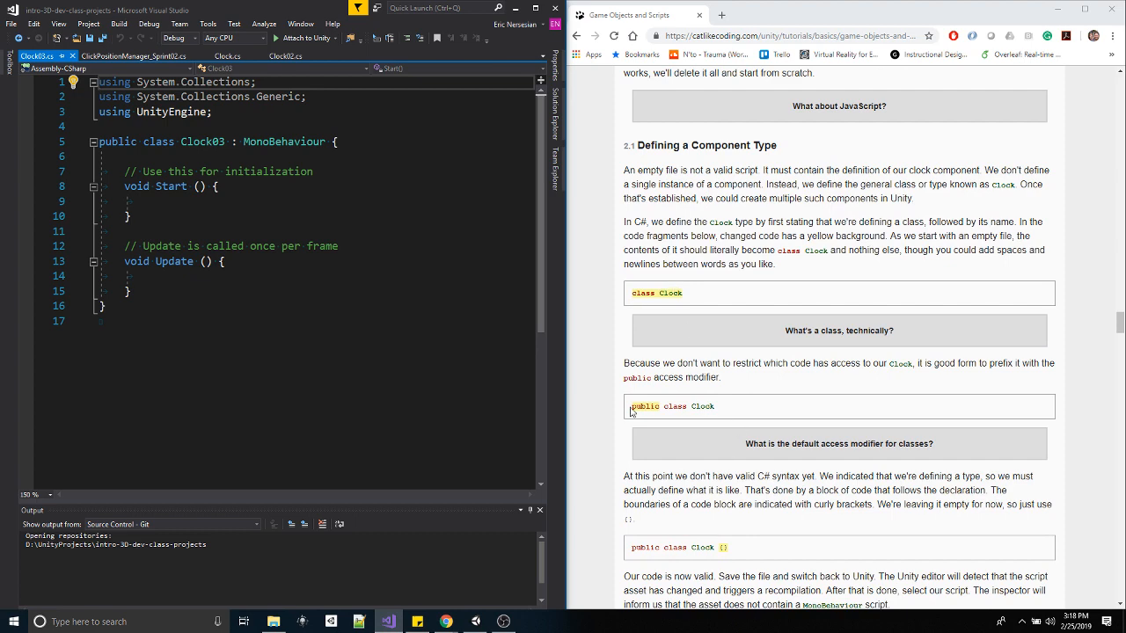
{"action": "scroll", "coordinate": [717, 409], "scroll_direction": "down", "scroll_amount": 1}
{"action": "left_click", "coordinate": [853, 398]}
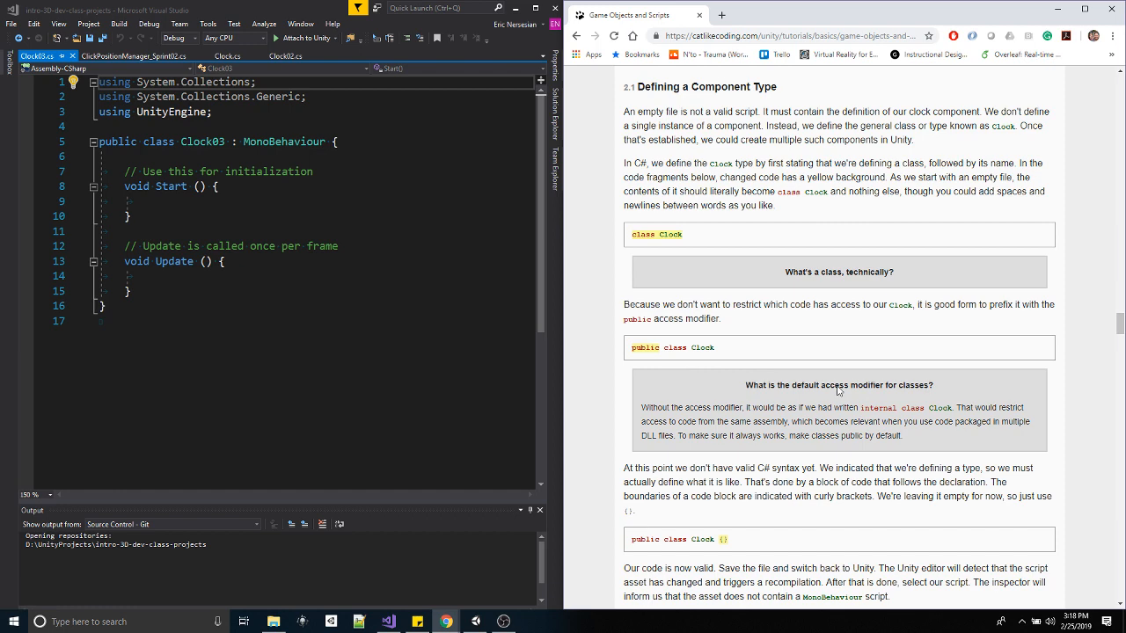
{"action": "left_click", "coordinate": [770, 387]}
{"action": "left_click", "coordinate": [816, 270]}
{"action": "left_click", "coordinate": [826, 274]}
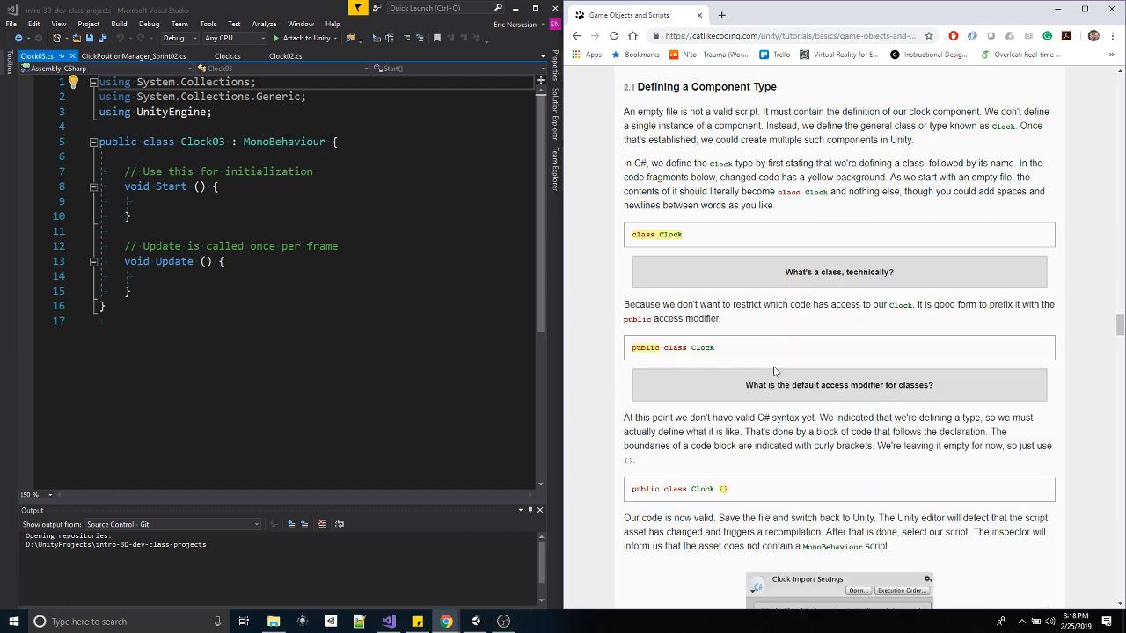
- Examine the tutorial's code samples for the class's curly brackets and for extending MonoBehaviour with a colon
{"action": "scroll", "coordinate": [708, 317], "scroll_direction": "down", "scroll_amount": 4}
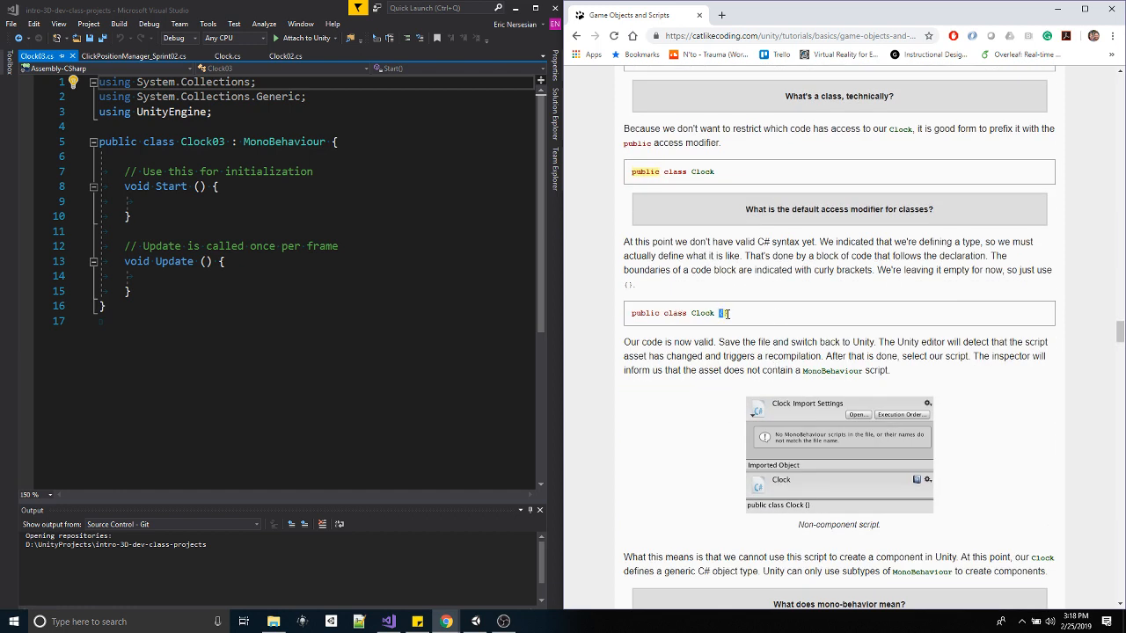
{"action": "left_click_drag", "start_coordinate": [718, 313], "coordinate": [741, 319]}
{"action": "scroll", "coordinate": [675, 422], "scroll_direction": "down", "scroll_amount": 2}
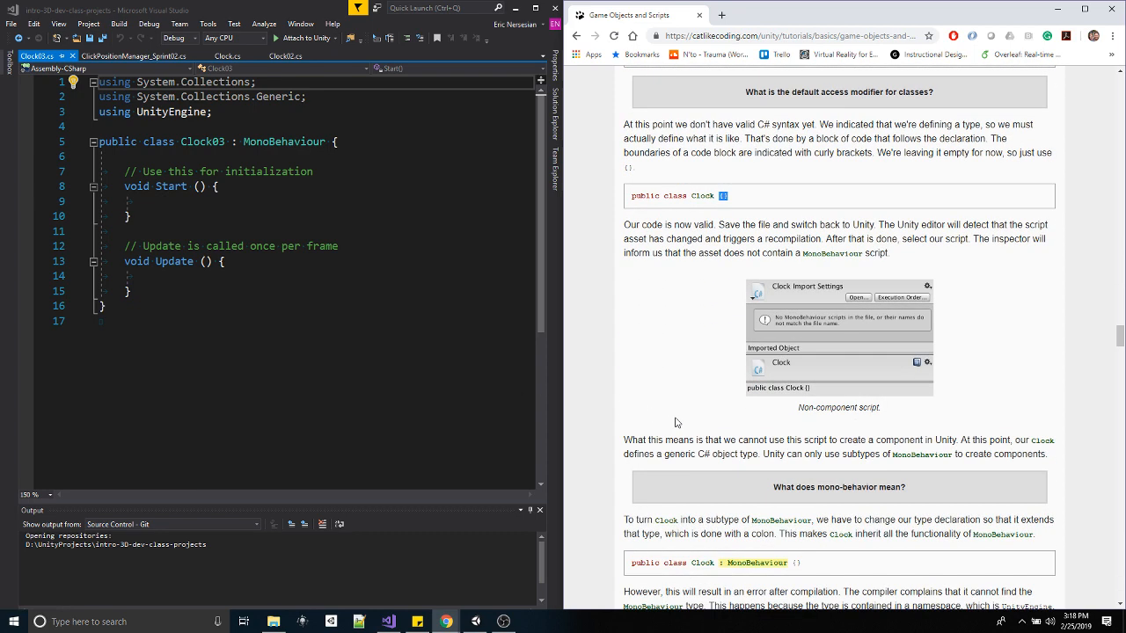
{"action": "scroll", "coordinate": [676, 422], "scroll_direction": "down", "scroll_amount": 2}
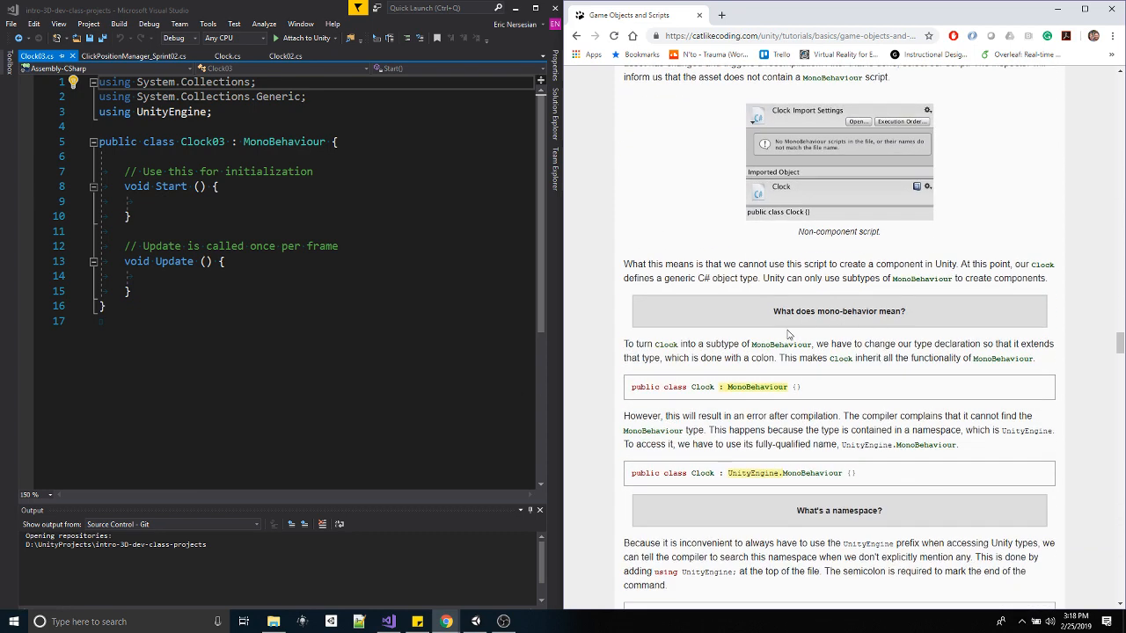
{"action": "left_click", "coordinate": [729, 389]}
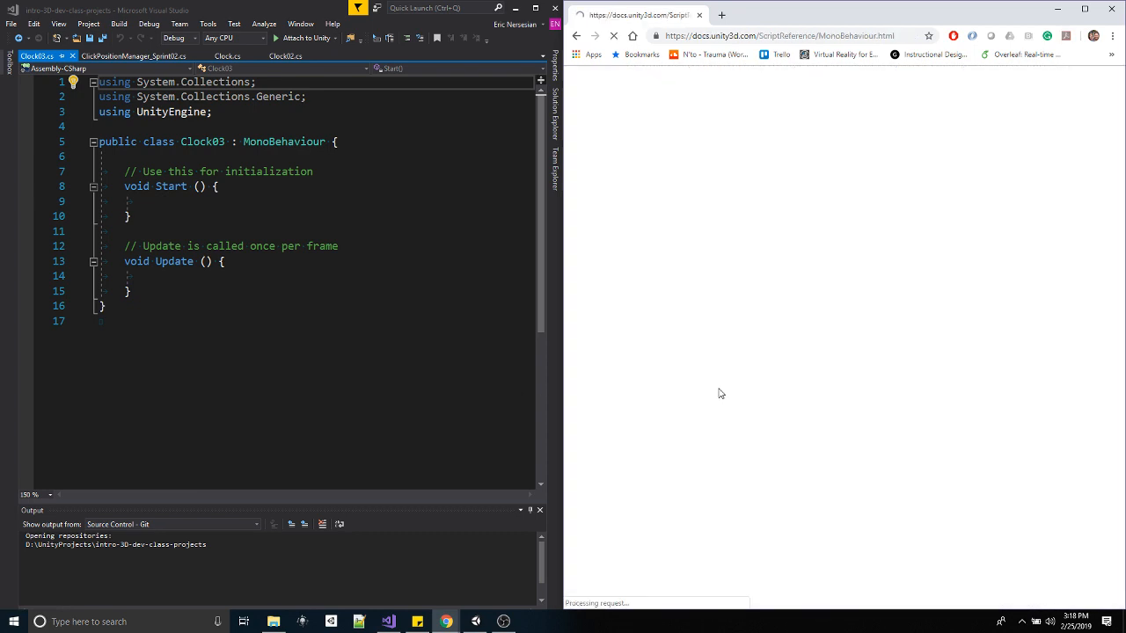
{"action": "left_click", "coordinate": [576, 36]}
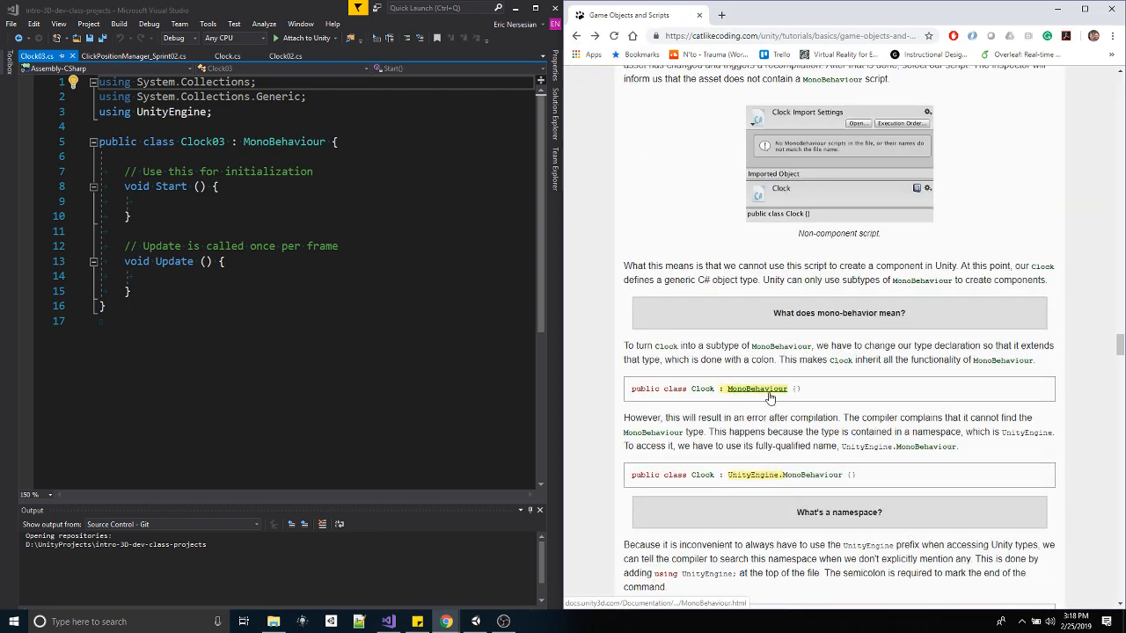
{"action": "left_click_drag", "start_coordinate": [718, 389], "coordinate": [725, 390]}
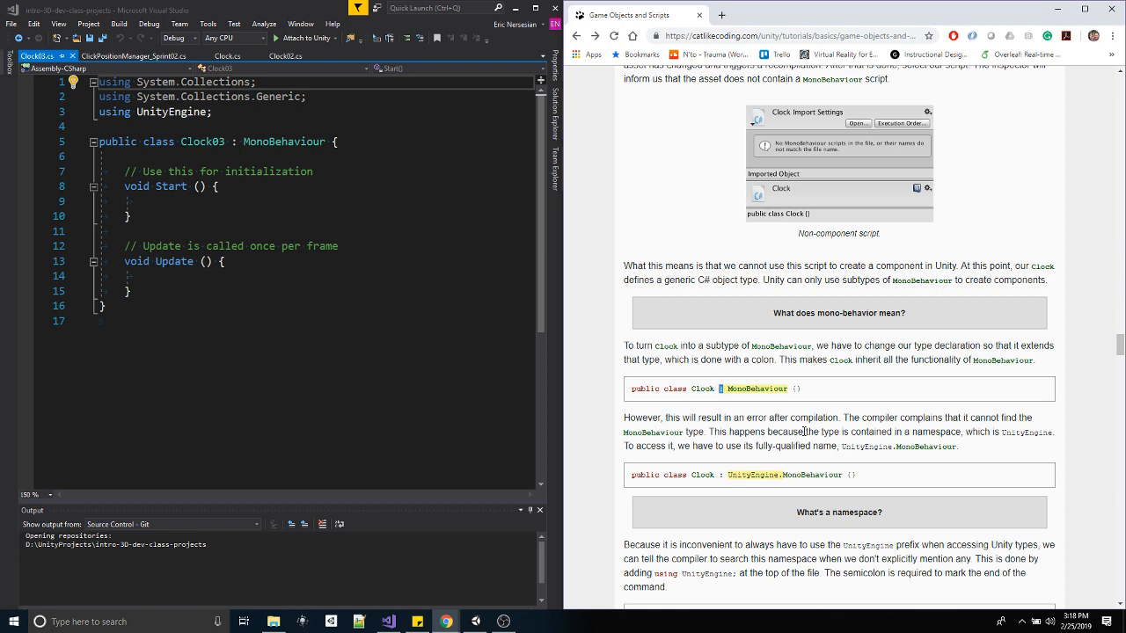
- Read the tutorial's explanation of the UnityEngine namespace and the using statement, then the section on getting hold of an arm
{"action": "scroll", "coordinate": [803, 431], "scroll_direction": "down", "scroll_amount": 2}
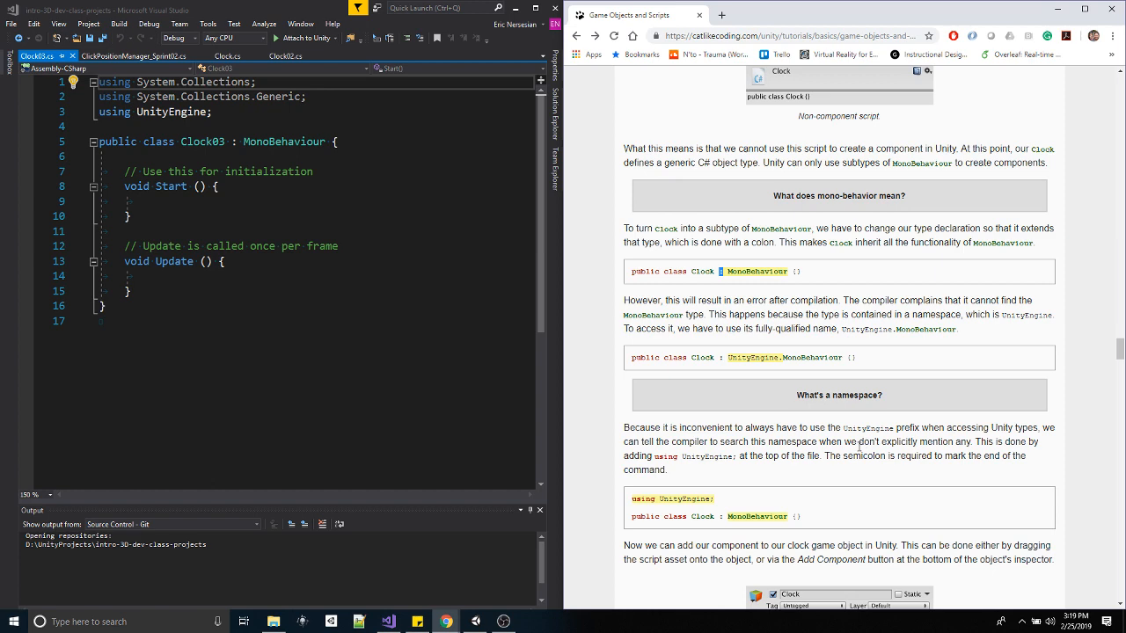
{"action": "scroll", "coordinate": [859, 376], "scroll_direction": "down", "scroll_amount": 1}
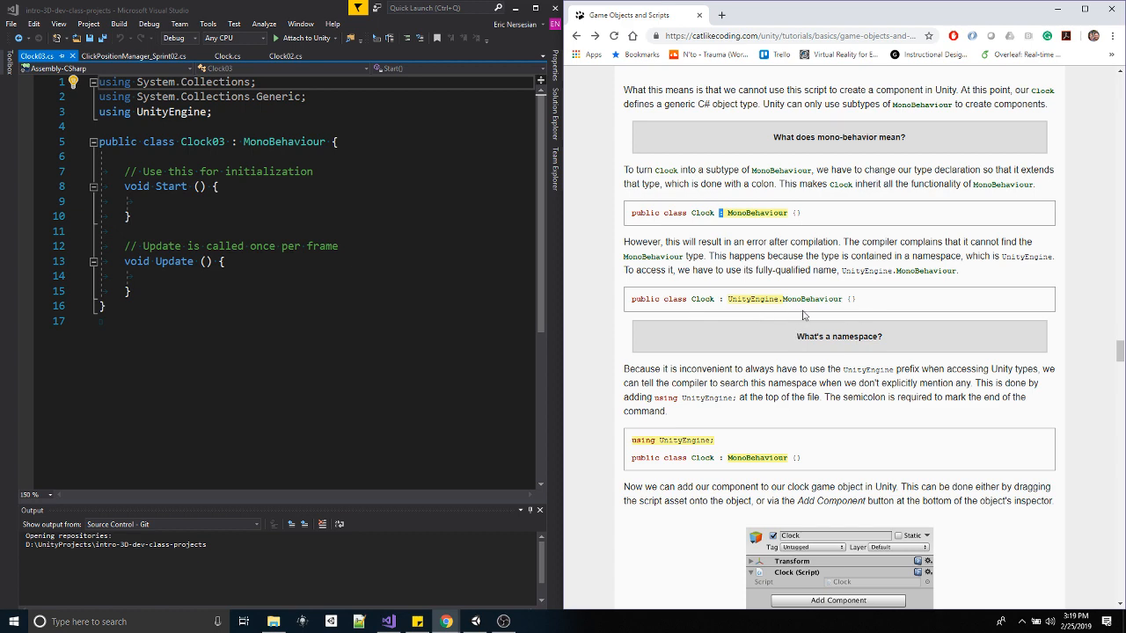
{"action": "scroll", "coordinate": [760, 437], "scroll_direction": "down", "scroll_amount": 1}
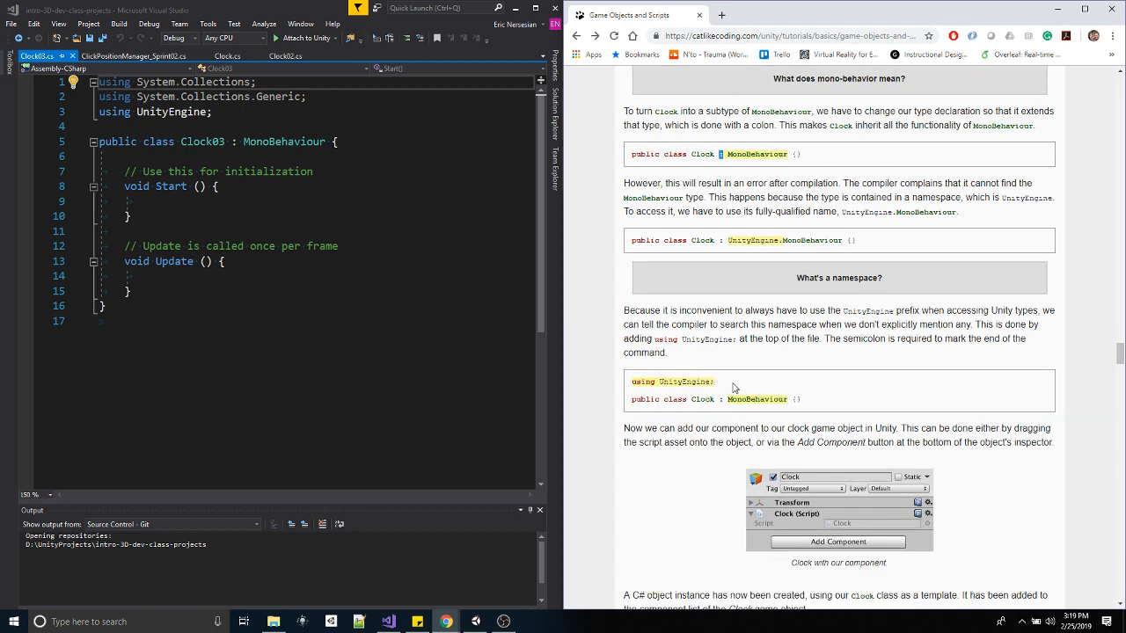
{"action": "left_click_drag", "start_coordinate": [714, 385], "coordinate": [612, 384]}
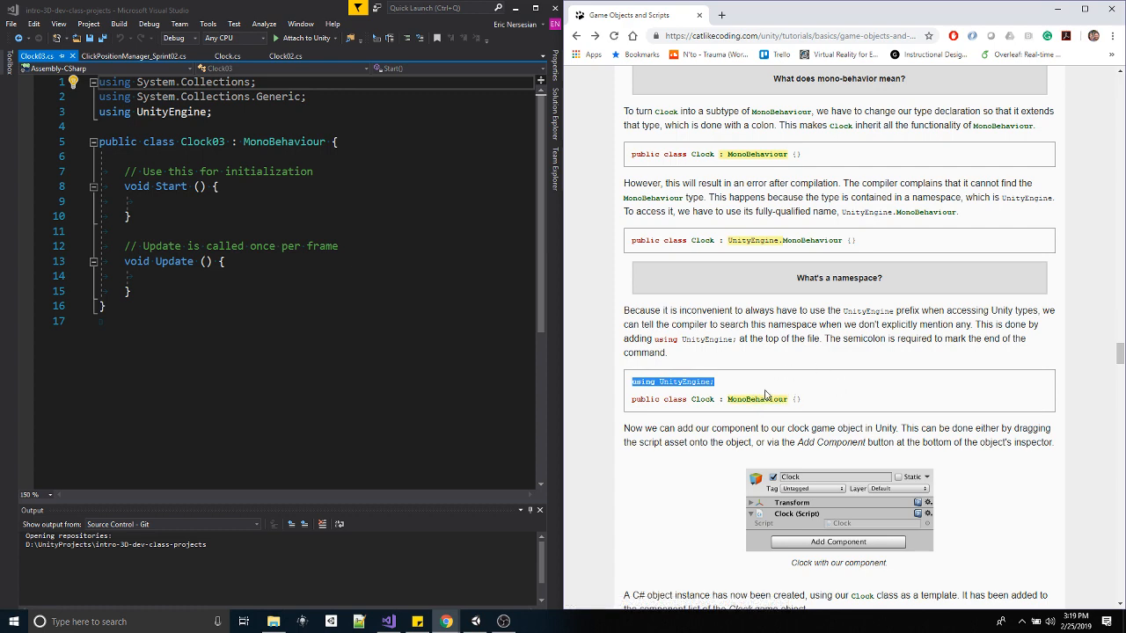
{"action": "scroll", "coordinate": [782, 393], "scroll_direction": "down", "scroll_amount": 3}
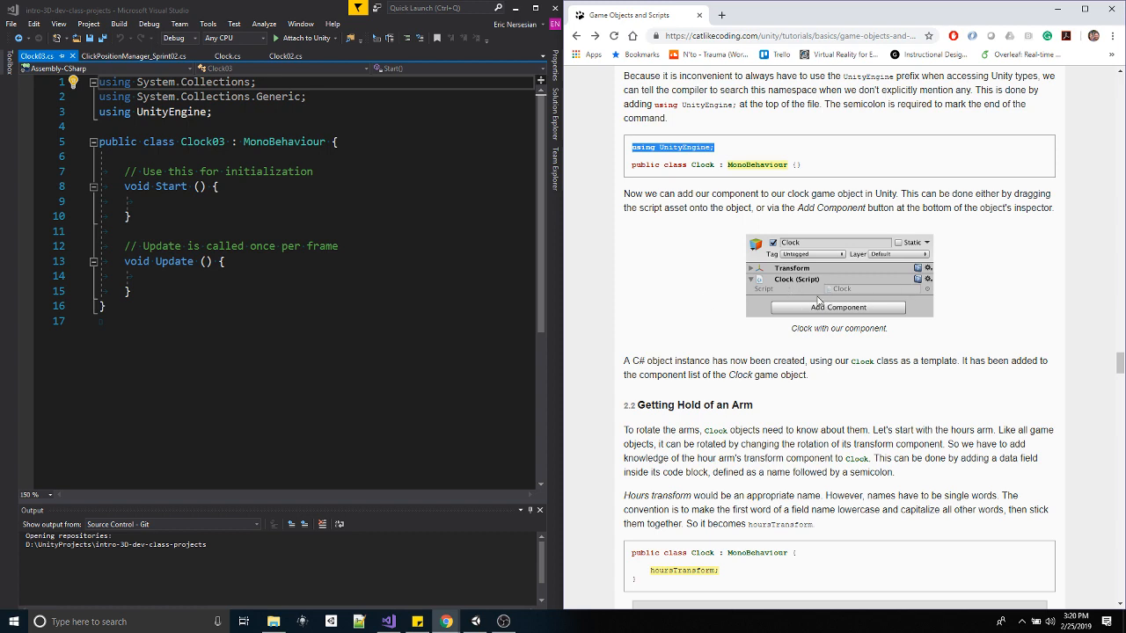
{"action": "scroll", "coordinate": [801, 370], "scroll_direction": "down", "scroll_amount": 2}
{"action": "scroll", "coordinate": [802, 371], "scroll_direction": "down", "scroll_amount": 4}
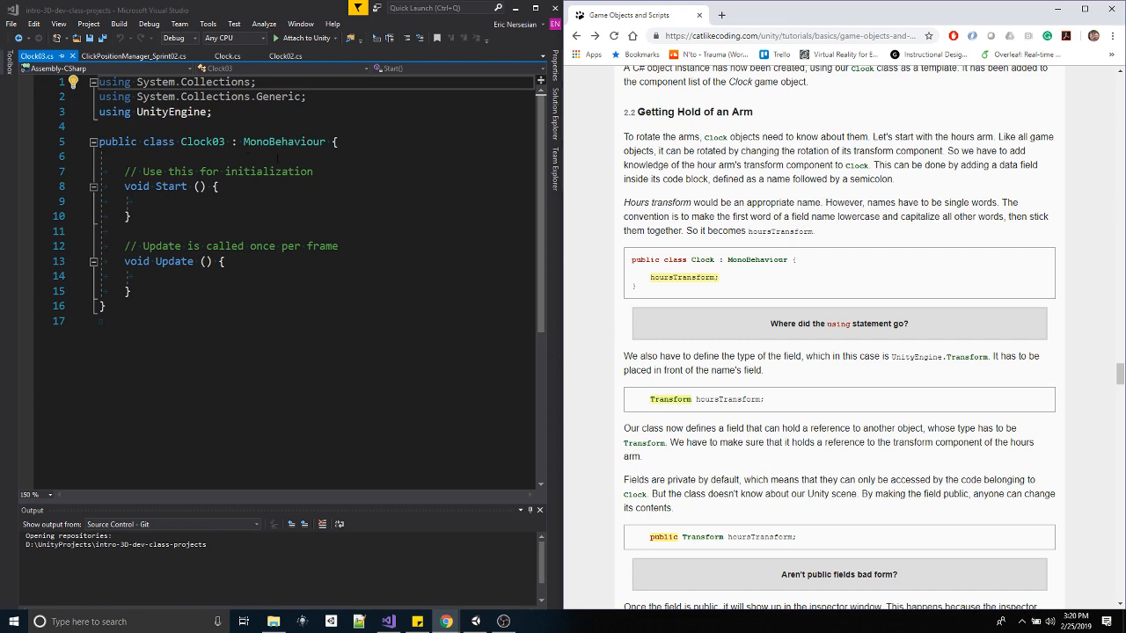
- Delete the Start and Update methods from the Clock03 class and move its opening brace onto its own line
{"action": "left_click_drag", "start_coordinate": [162, 284], "coordinate": [74, 177]}
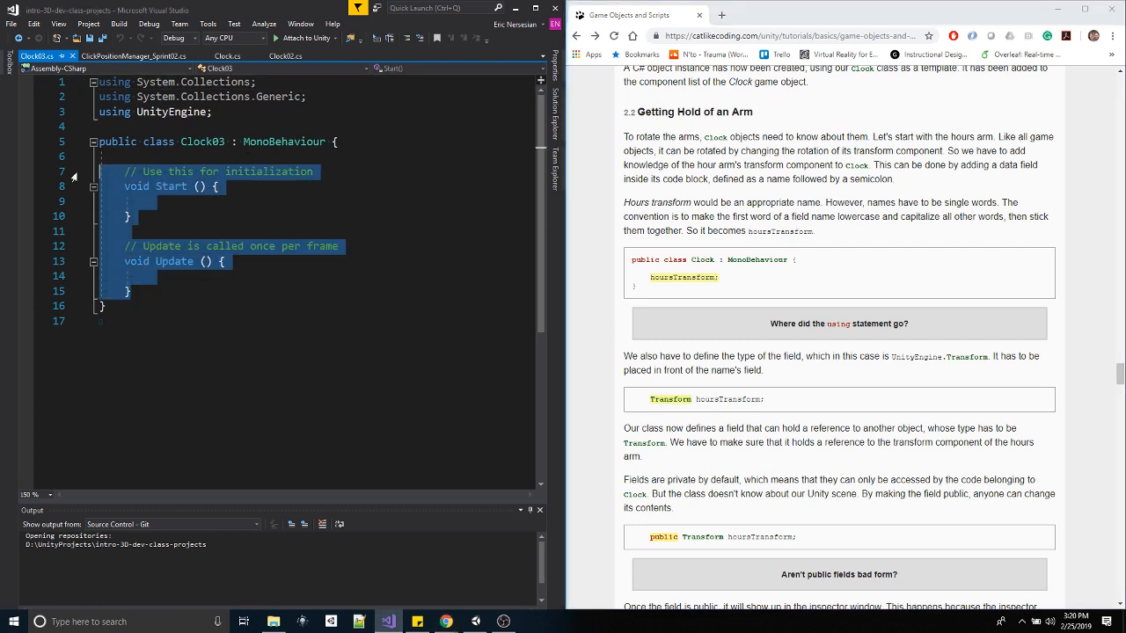
{"action": "key", "text": "Delete"}
{"action": "left_click", "coordinate": [331, 142]}
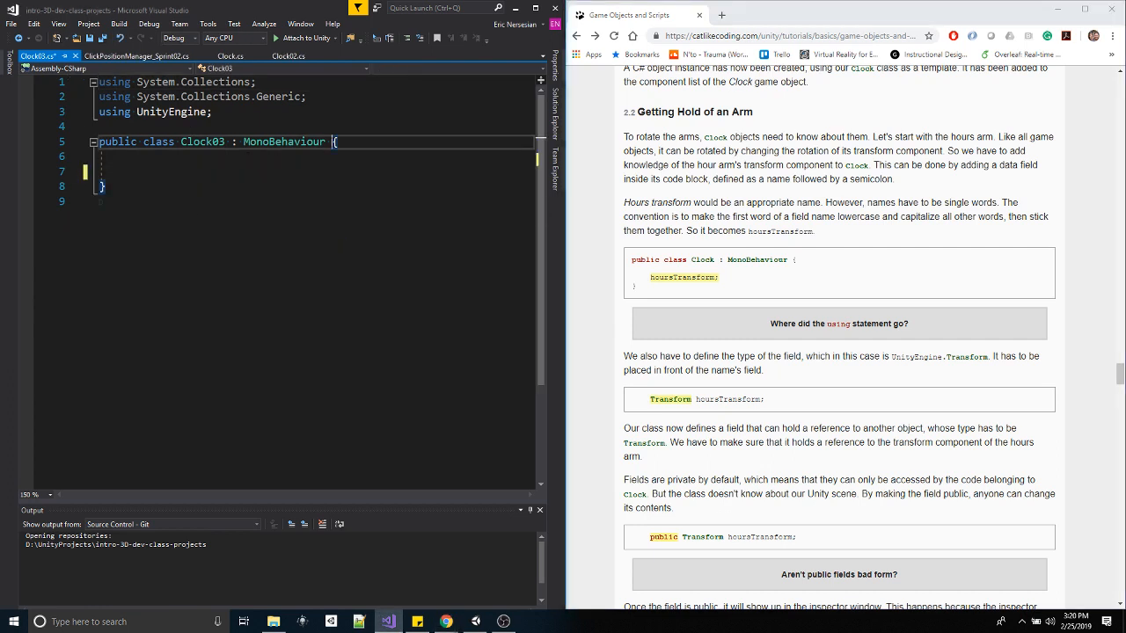
{"action": "key", "text": "Return"}
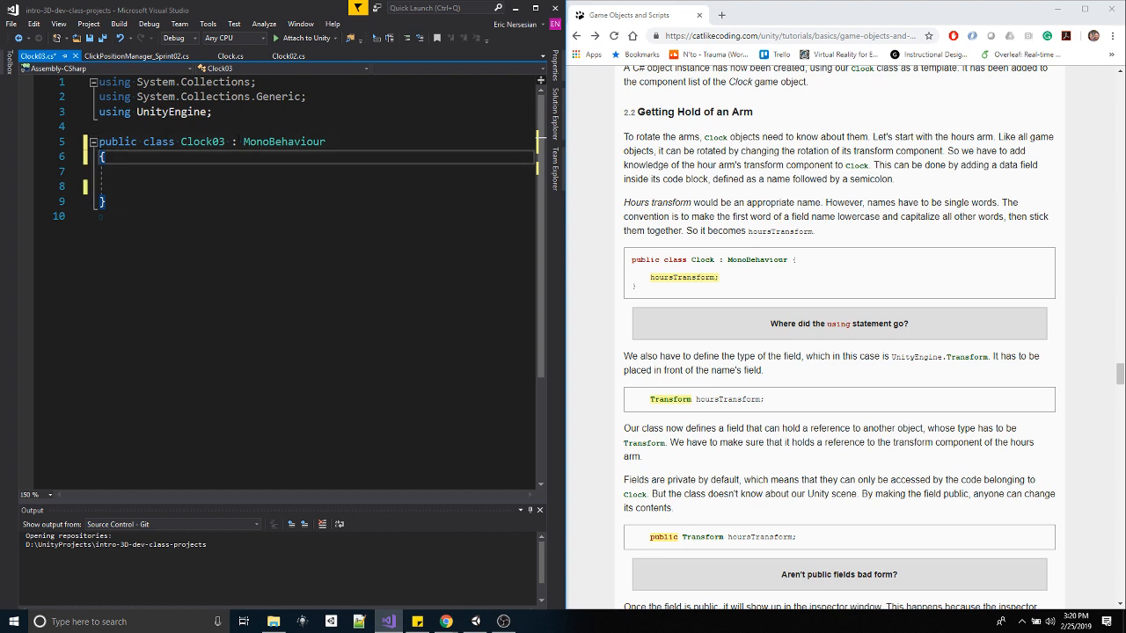
{"action": "left_click", "coordinate": [132, 172]}
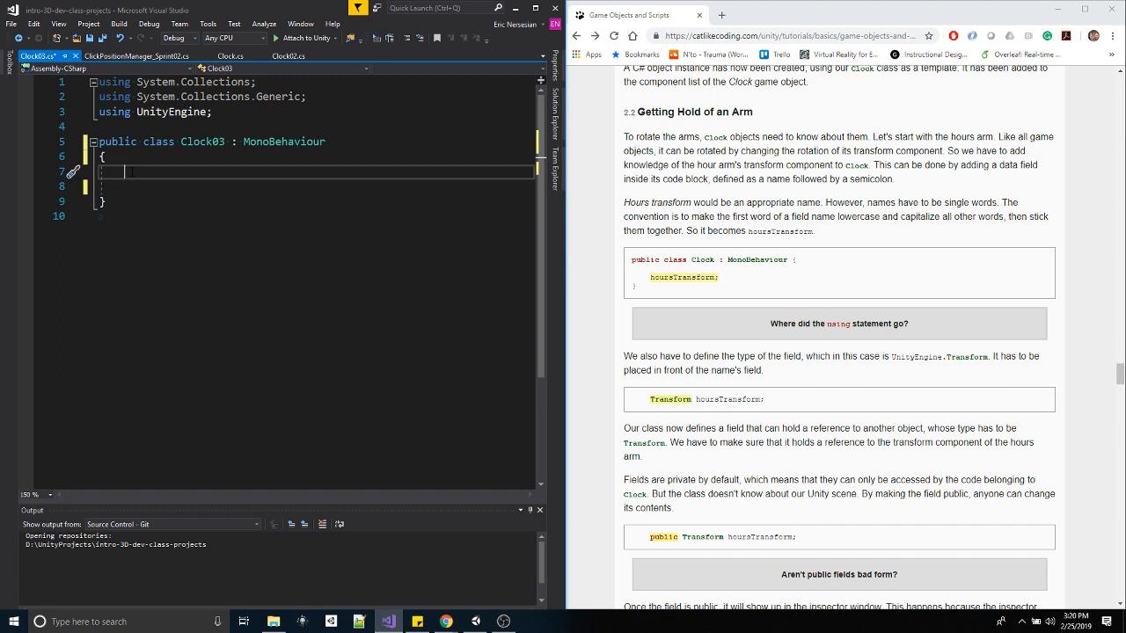
- Switch to Unity, expand the new Clock object and inspect the HoursArm's Transform component
{"action": "left_click", "coordinate": [475, 622]}
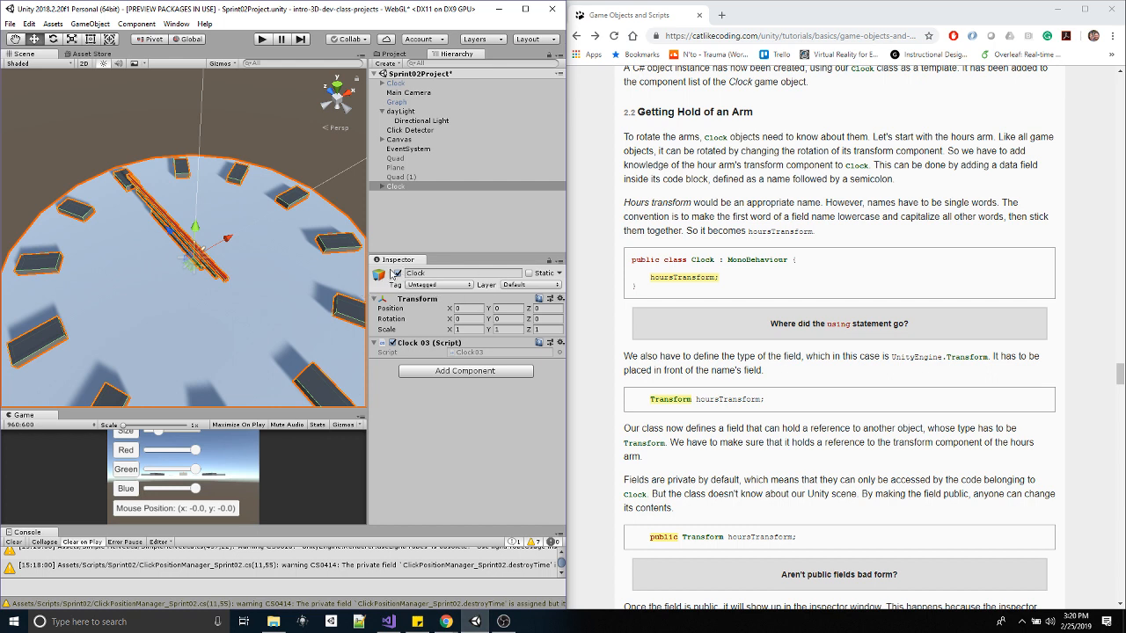
{"action": "left_click", "coordinate": [382, 187]}
{"action": "left_click", "coordinate": [411, 205]}
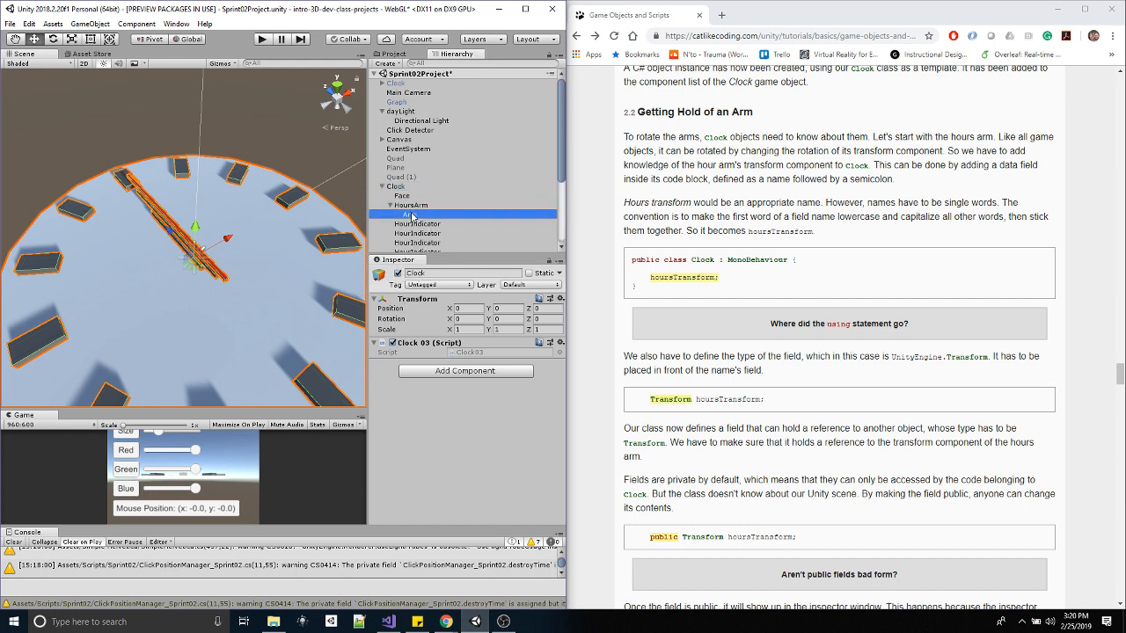
{"action": "left_click", "coordinate": [389, 205]}
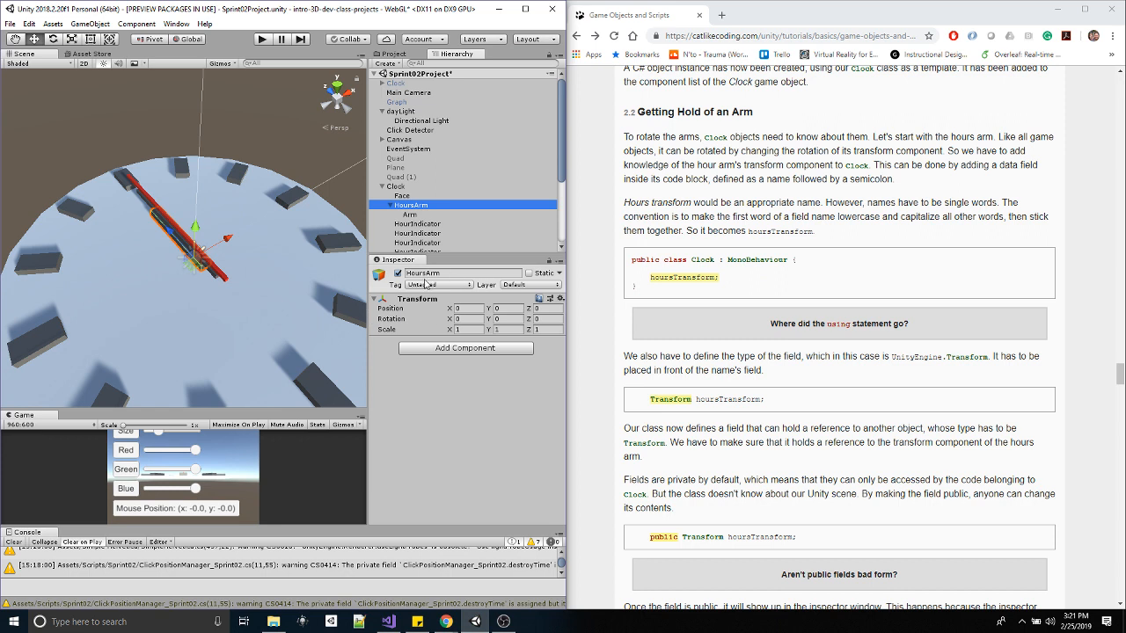
- Copy the public Transform hoursTransform; declaration from the tutorial into the Clock03 class in Visual Studio
{"action": "left_click", "coordinate": [790, 536]}
{"action": "left_click_drag", "start_coordinate": [794, 536], "coordinate": [648, 537]}
{"action": "key", "text": "ctrl+c"}
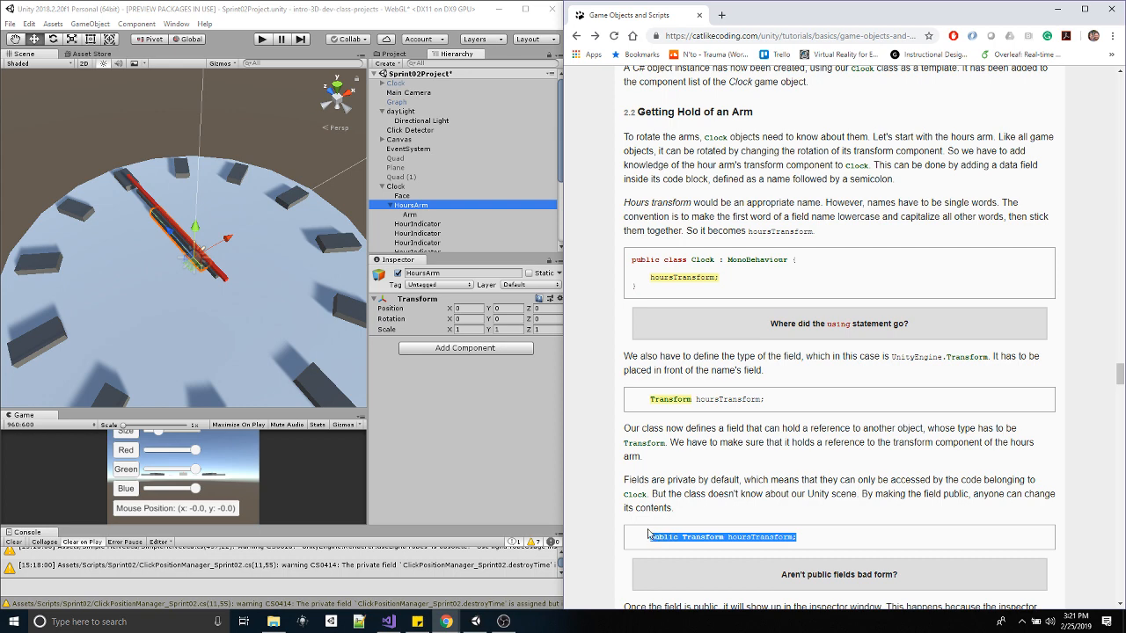
{"action": "left_click", "coordinate": [390, 622]}
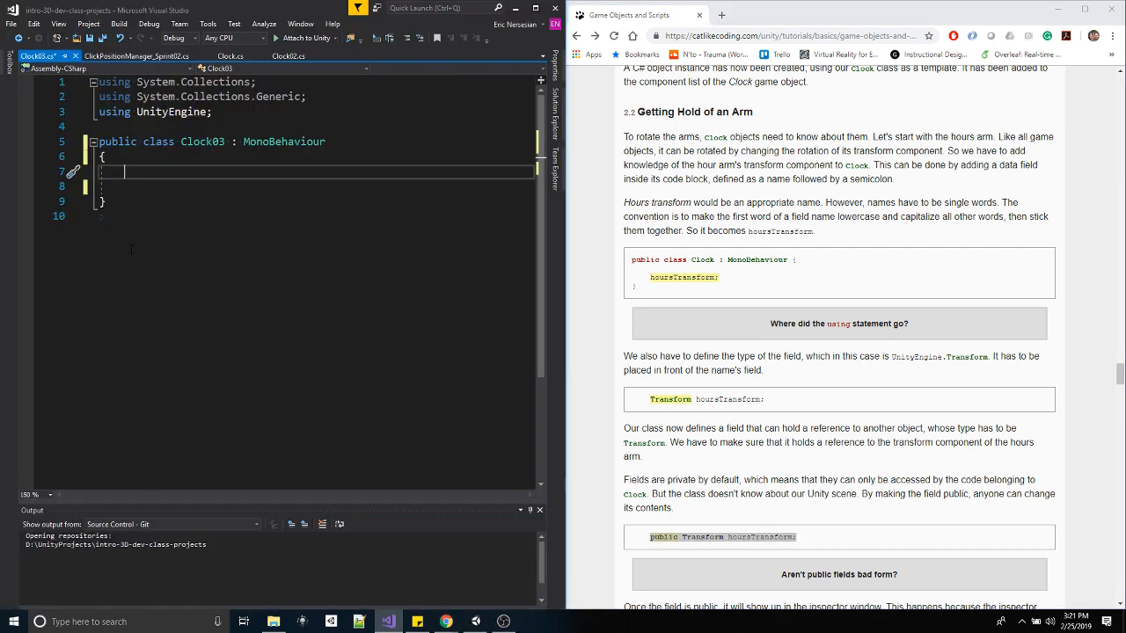
{"action": "key", "text": "ctrl+v"}
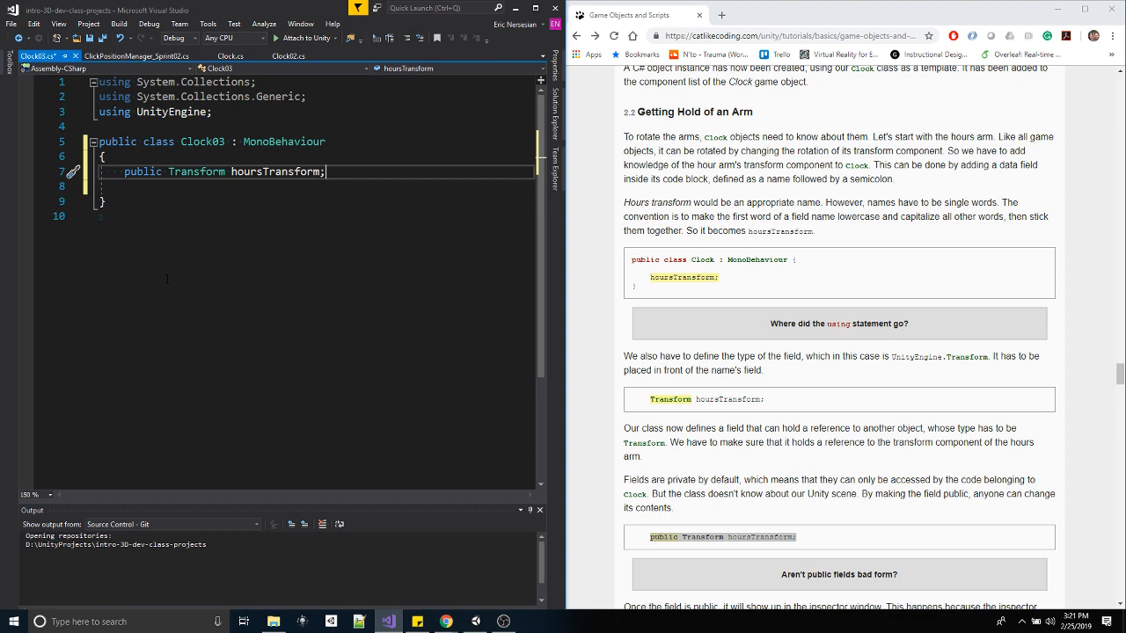
- Switch to Unity and assign HoursArm to the Hours Transform field of the Clock object's Clock 03 script
{"action": "left_click", "coordinate": [475, 622]}
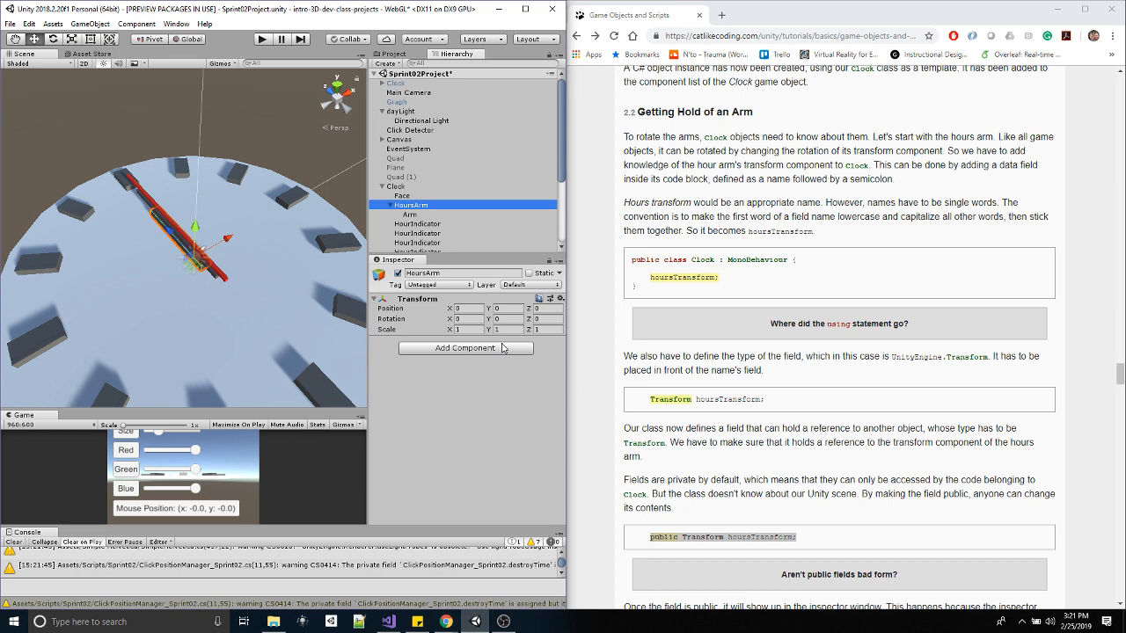
{"action": "left_click", "coordinate": [398, 187]}
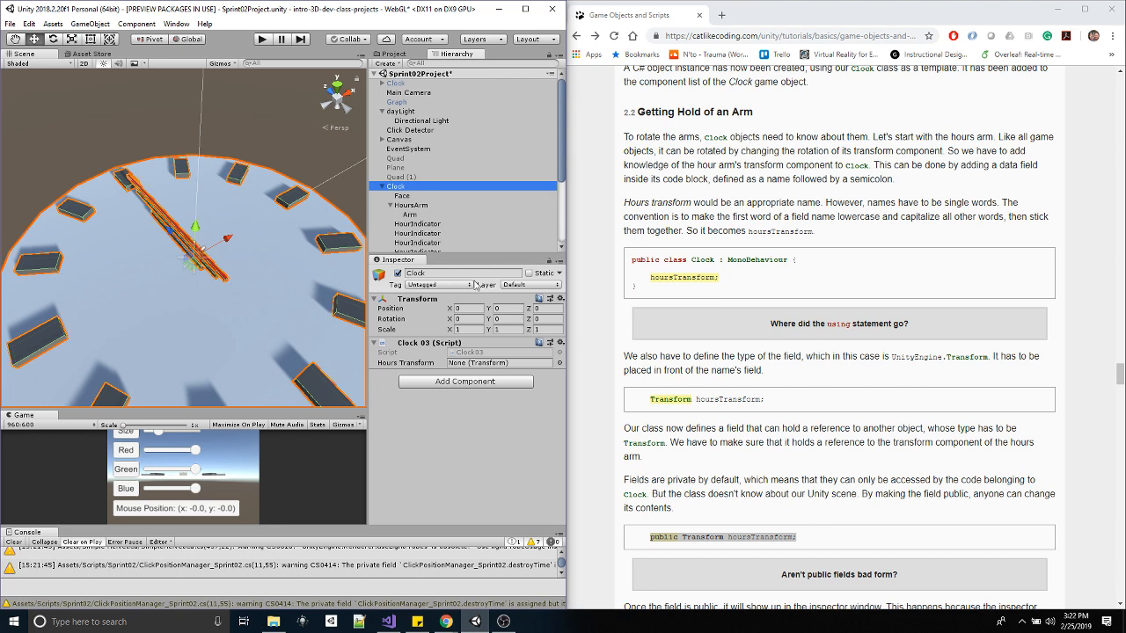
{"action": "left_click", "coordinate": [421, 206]}
{"action": "left_click_drag", "start_coordinate": [420, 206], "coordinate": [476, 365]}
{"action": "left_click_drag", "start_coordinate": [412, 200], "coordinate": [485, 368]}
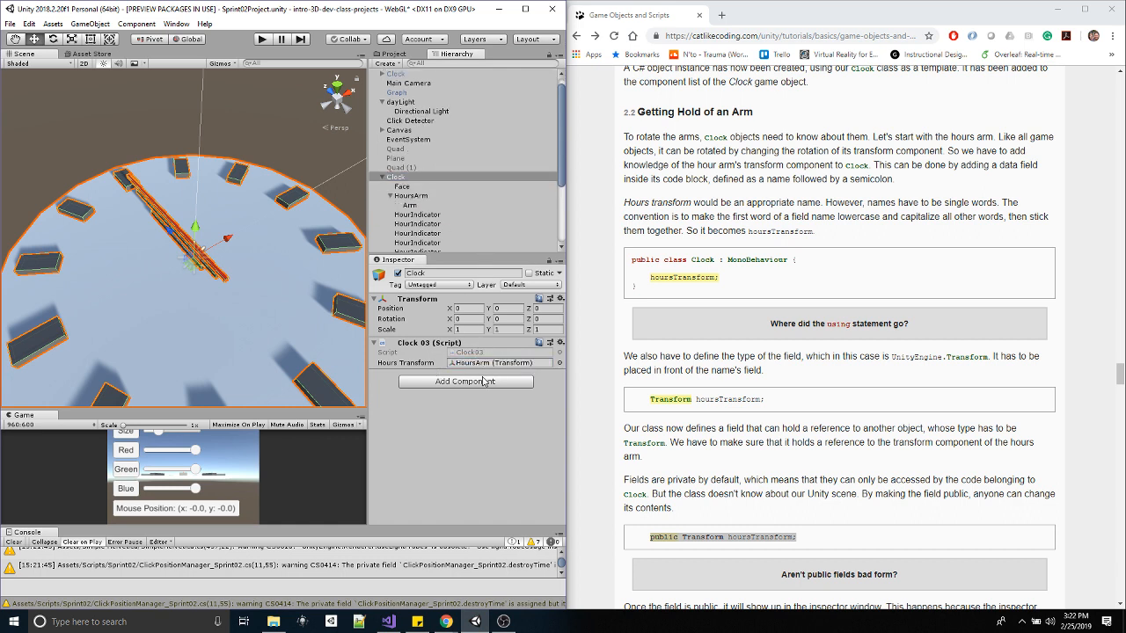
- Set the HoursArm's Y rotation to about -0.76 and reselect the Clock object
{"action": "left_click", "coordinate": [411, 197]}
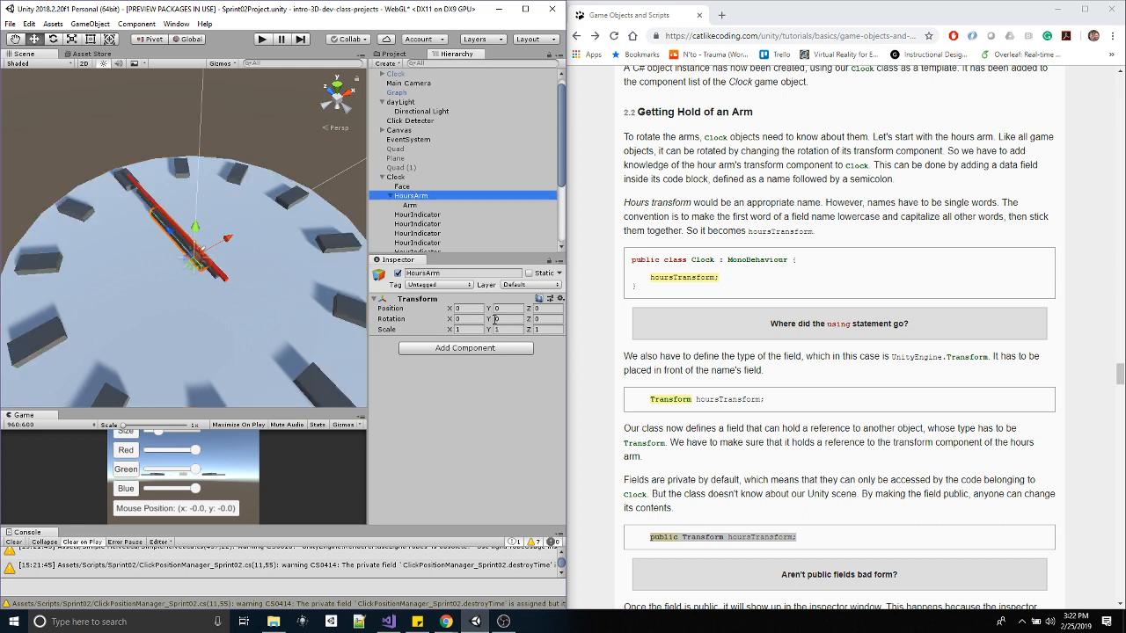
{"action": "mouse_move", "coordinate": [489, 319]}
{"action": "left_mouse_down"}
{"action": "mouse_move", "coordinate": [288, 316]}
{"action": "mouse_move", "coordinate": [862, 303]}
{"action": "mouse_move", "coordinate": [283, 309]}
{"action": "mouse_move", "coordinate": [473, 322]}
{"action": "left_mouse_up"}
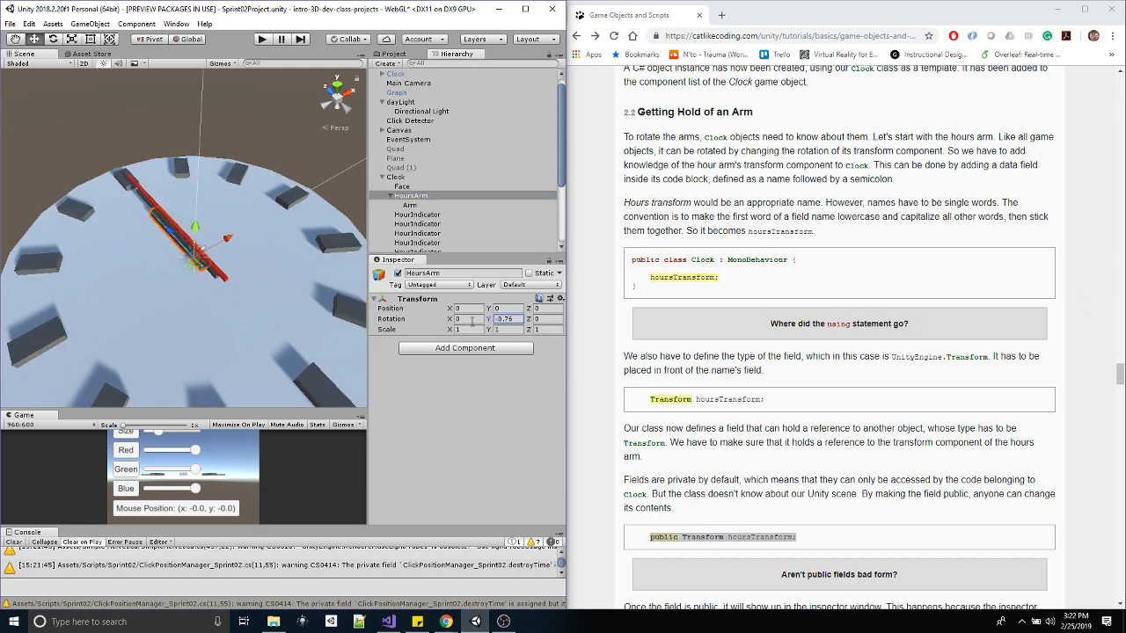
{"action": "left_click", "coordinate": [401, 179]}
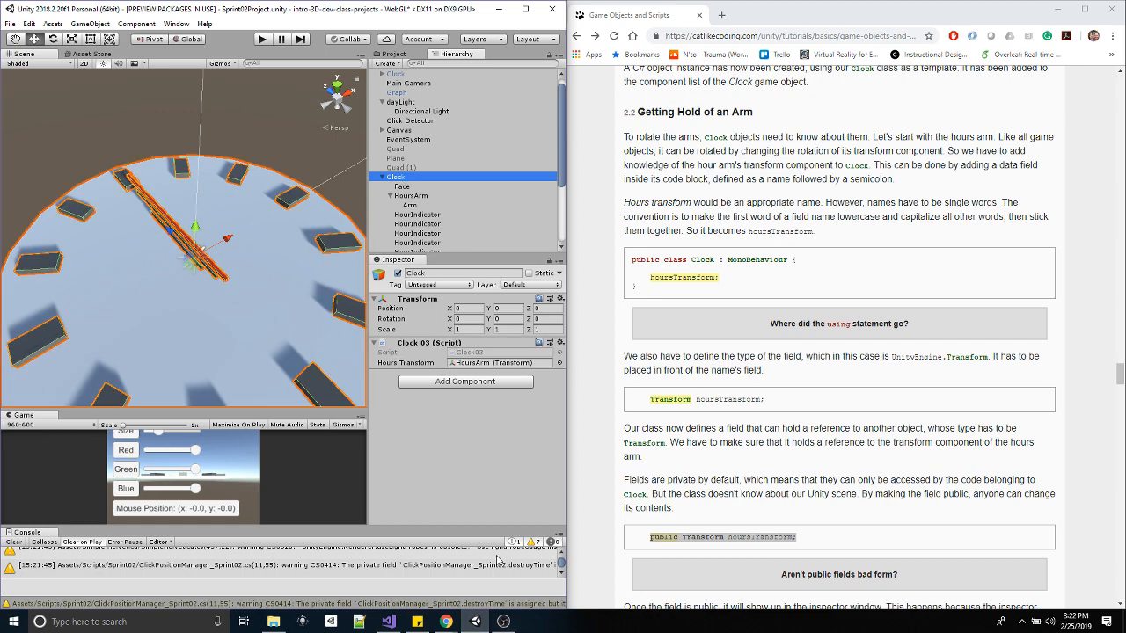
- Extend the Transform declaration in Clock03 to hoursTransform, minutesTransform, secondsTransform using the tutorial's consolidated field list, and save the script
{"action": "left_click", "coordinate": [388, 621]}
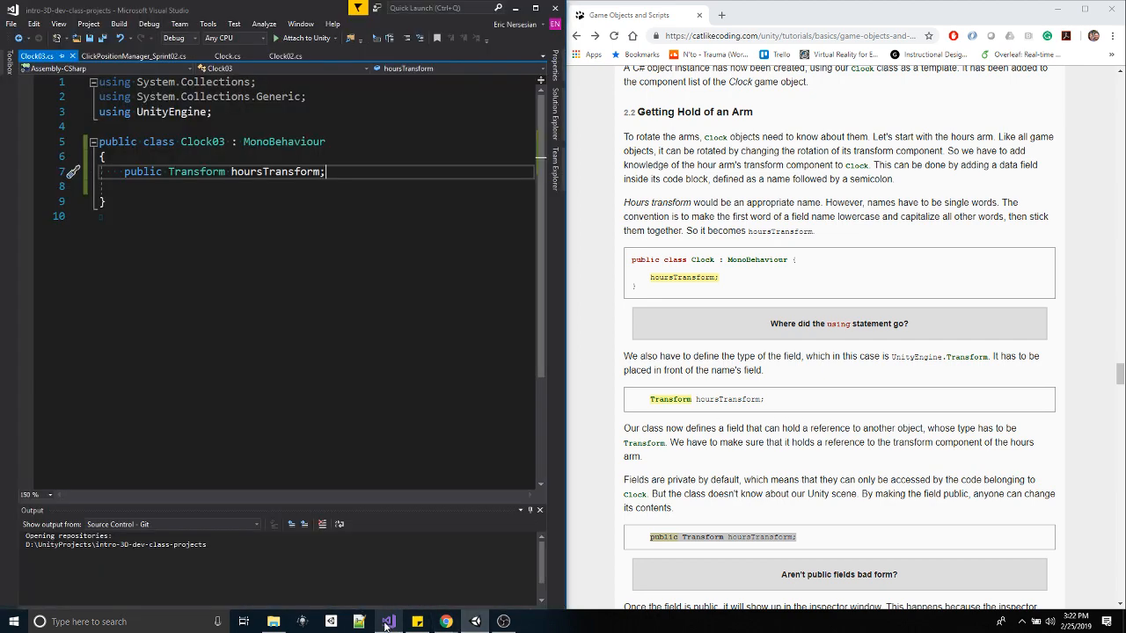
{"action": "scroll", "coordinate": [859, 419], "scroll_direction": "down", "scroll_amount": 5}
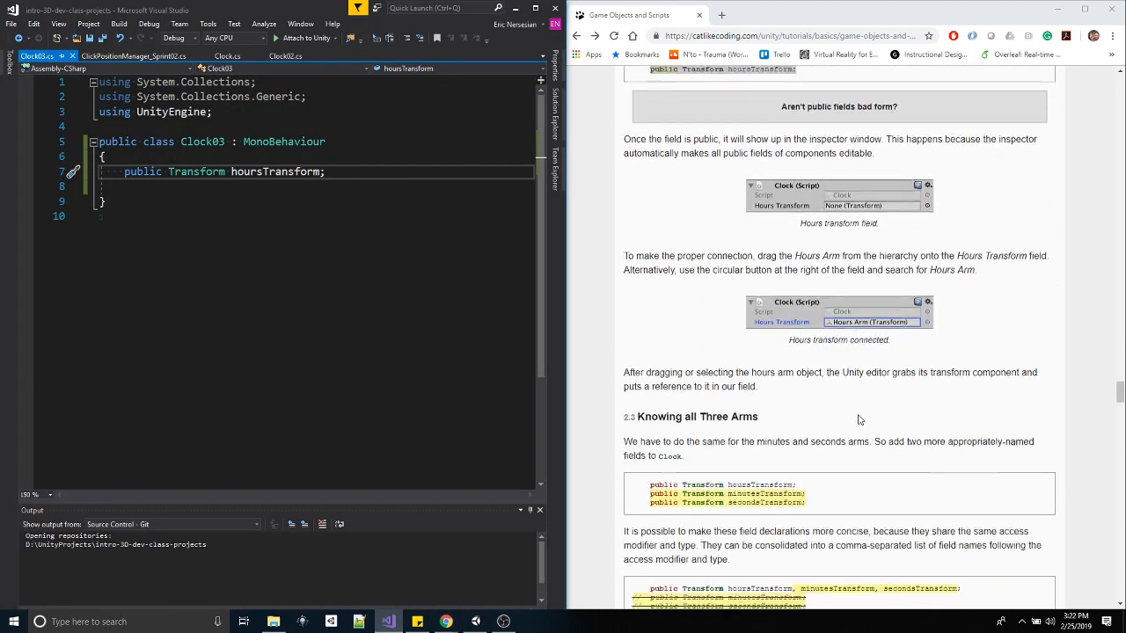
{"action": "scroll", "coordinate": [791, 352], "scroll_direction": "down", "scroll_amount": 1}
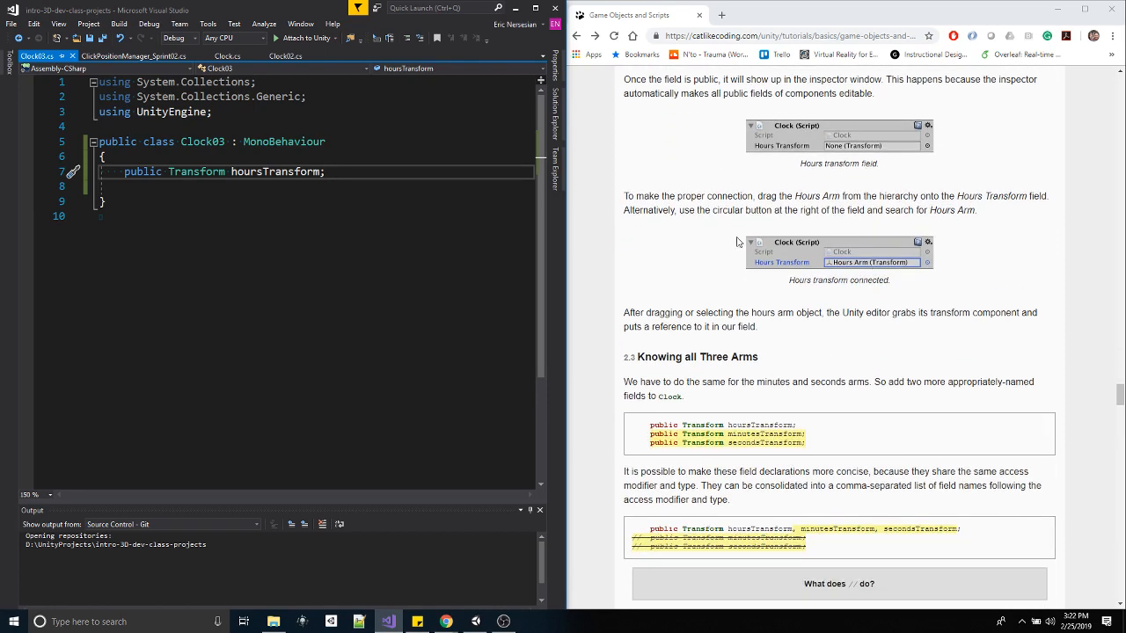
{"action": "scroll", "coordinate": [743, 244], "scroll_direction": "down", "scroll_amount": 3}
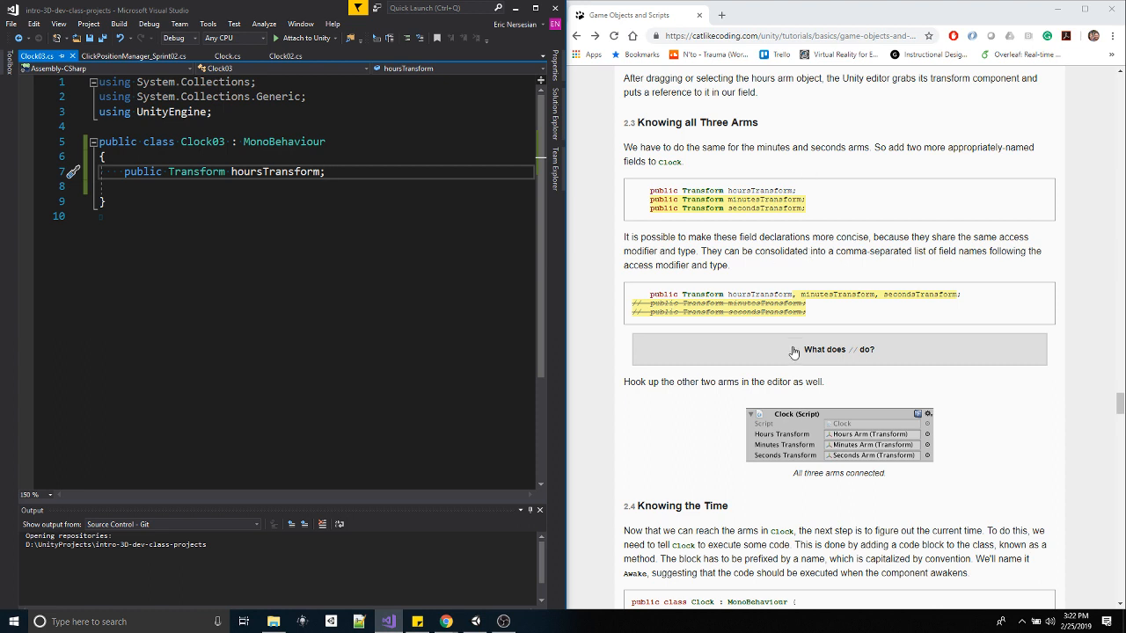
{"action": "left_click_drag", "start_coordinate": [961, 296], "coordinate": [727, 300]}
{"action": "key", "text": "ctrl+c"}
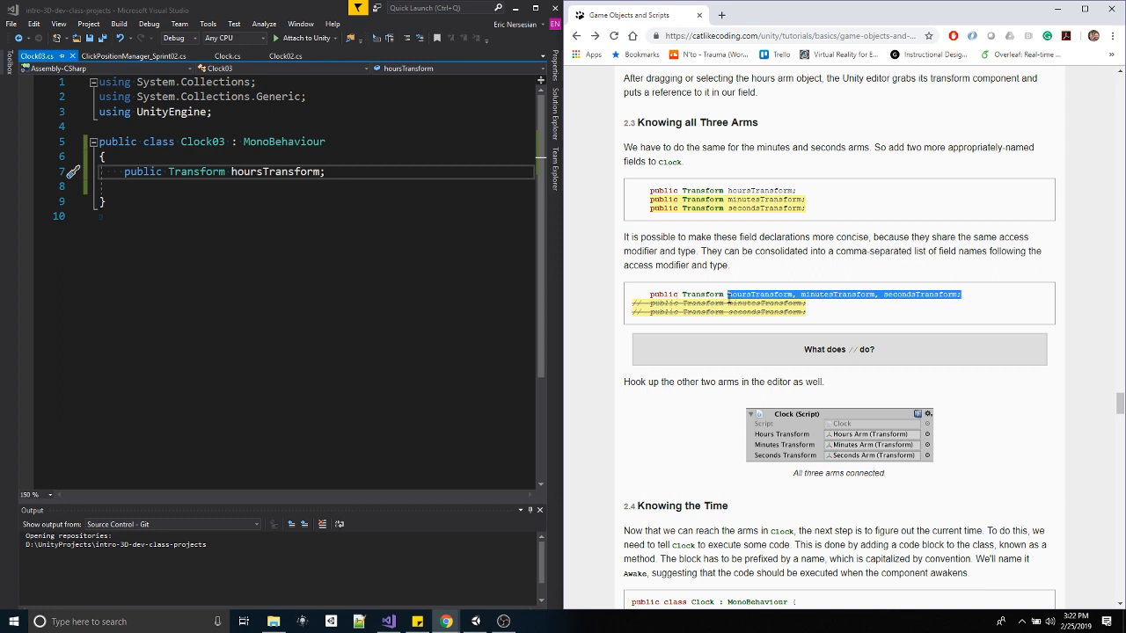
{"action": "left_click", "coordinate": [336, 172]}
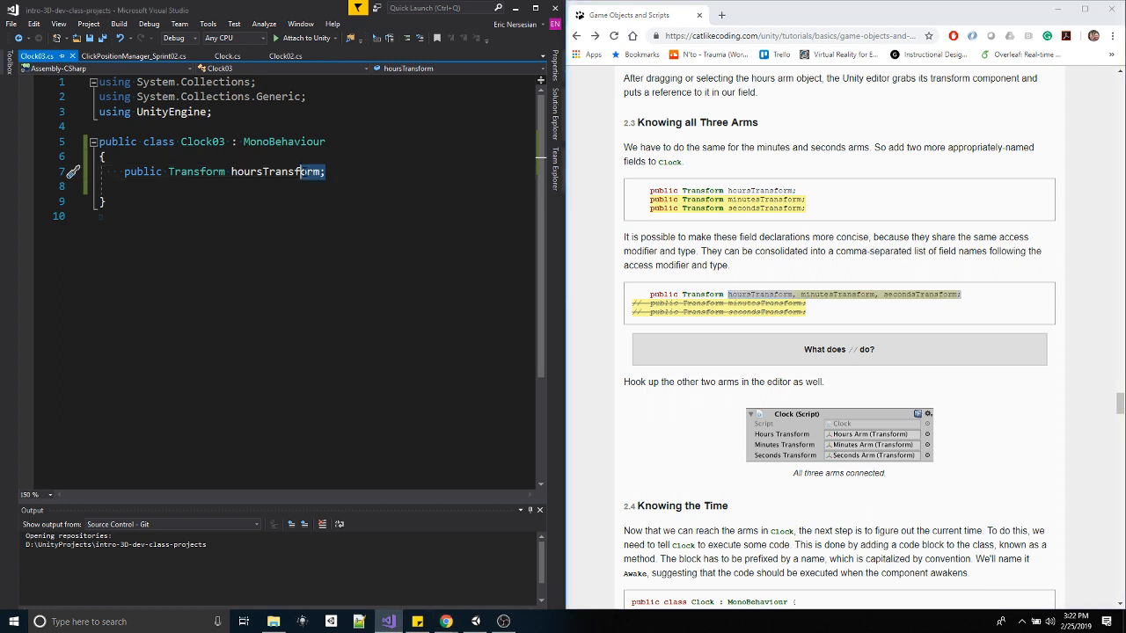
{"action": "key", "text": "BackSpace"}
{"action": "key", "text": "ctrl+v"}
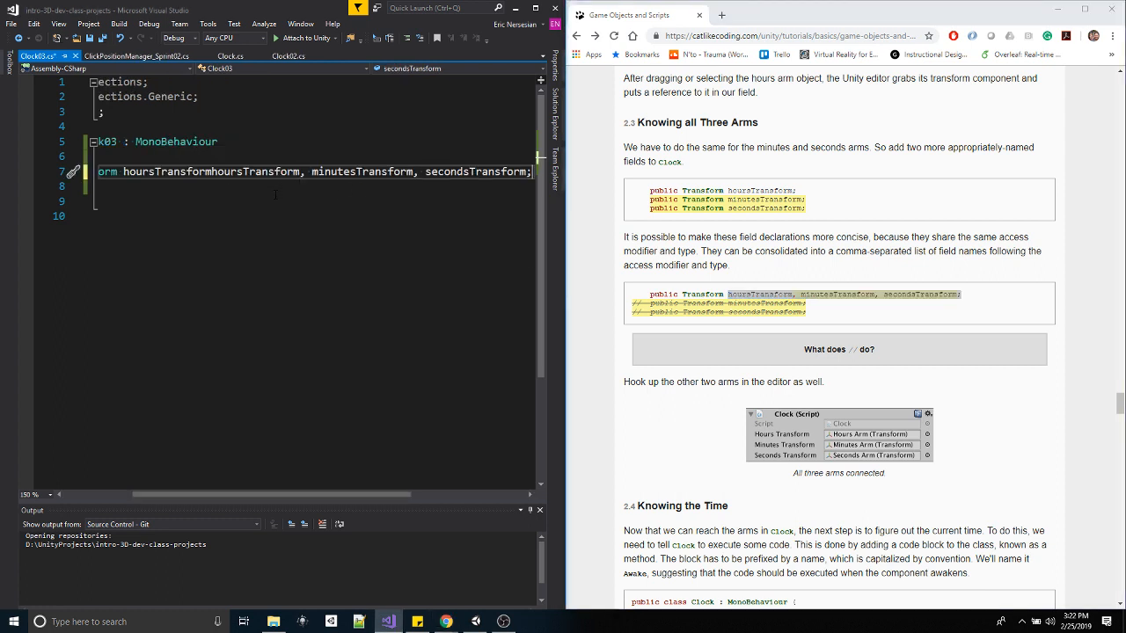
{"action": "left_click_drag", "start_coordinate": [300, 172], "coordinate": [210, 173]}
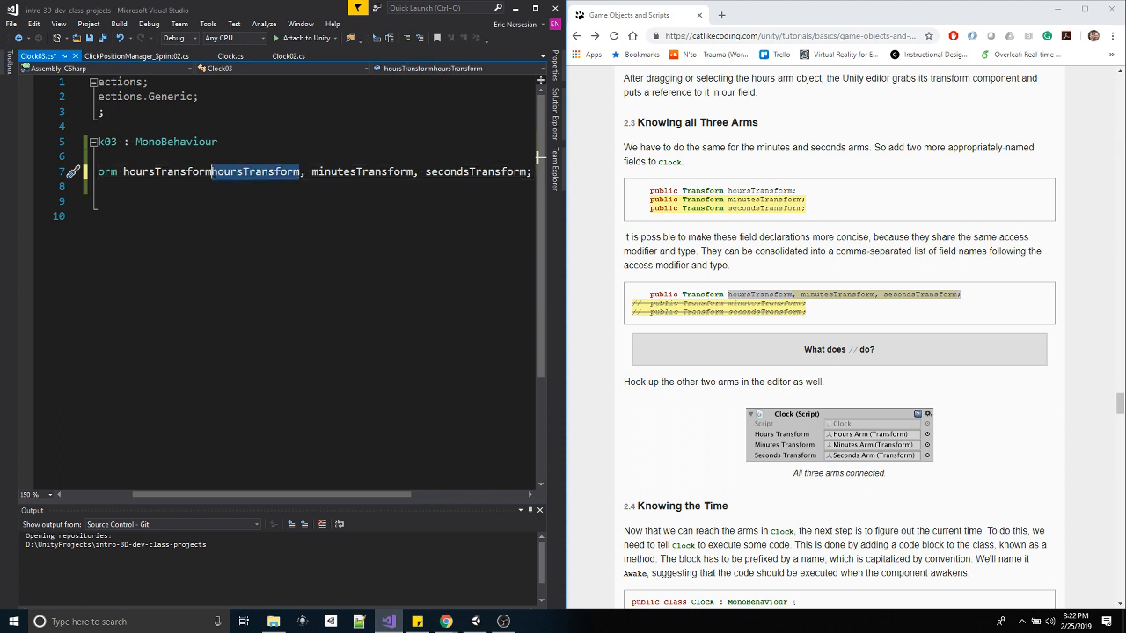
{"action": "key", "text": "BackSpace"}
{"action": "left_click_drag", "start_coordinate": [343, 497], "coordinate": [265, 497]}
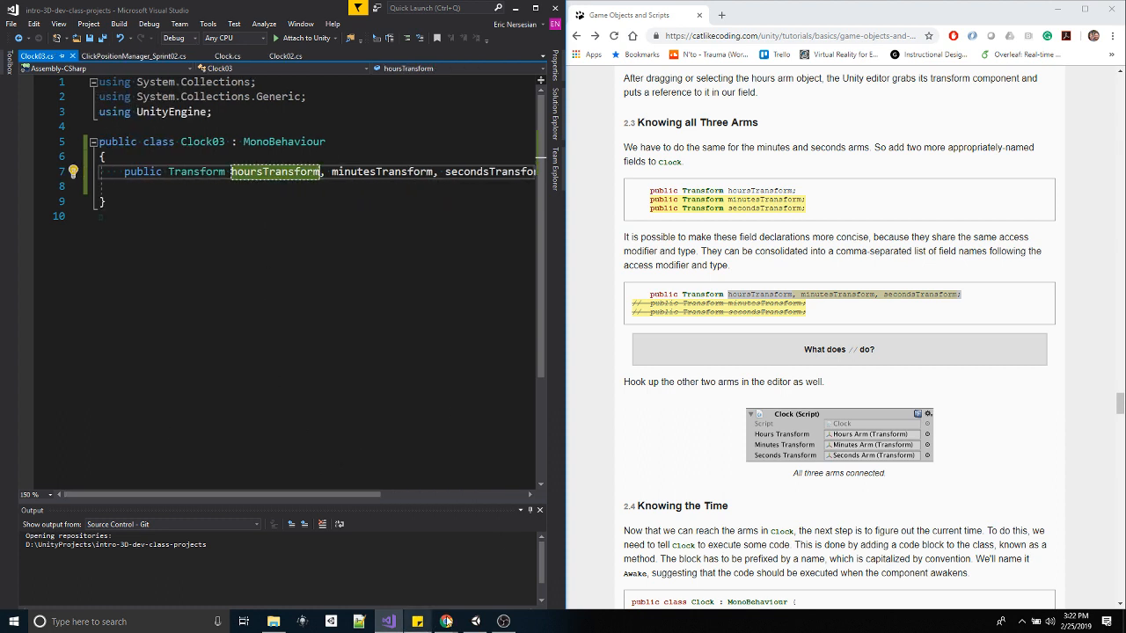
- Switch to Unity and move MinutesArm and SecondsArm directly below HoursArm in the Clock's hierarchy, collapsing the three arm objects
{"action": "left_click", "coordinate": [476, 622]}
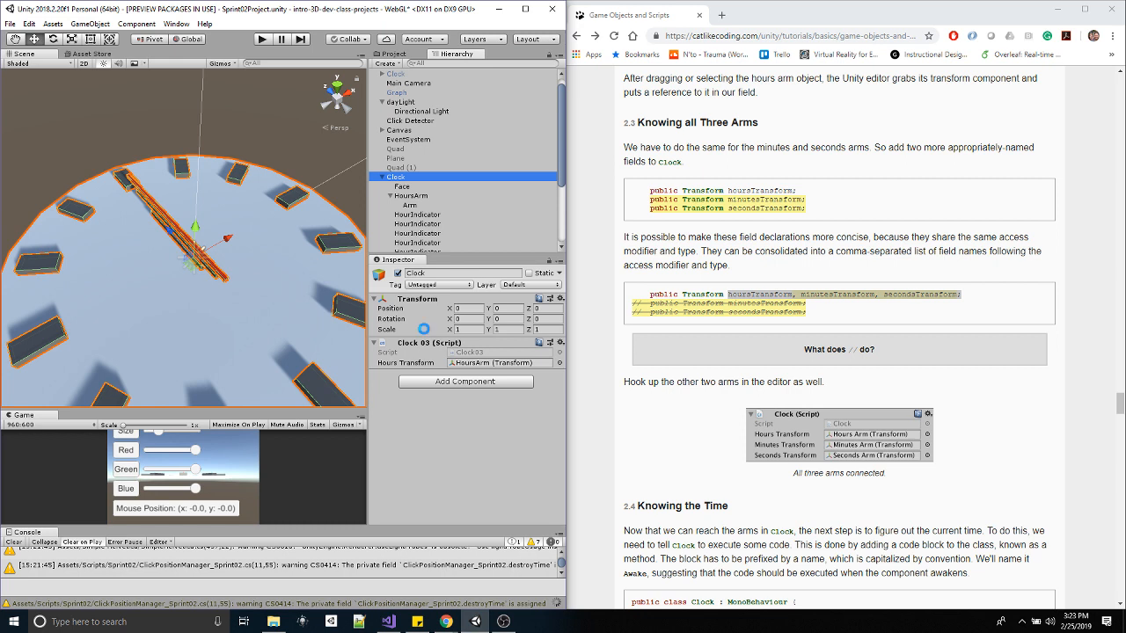
{"action": "scroll", "coordinate": [458, 216], "scroll_direction": "down", "scroll_amount": 2}
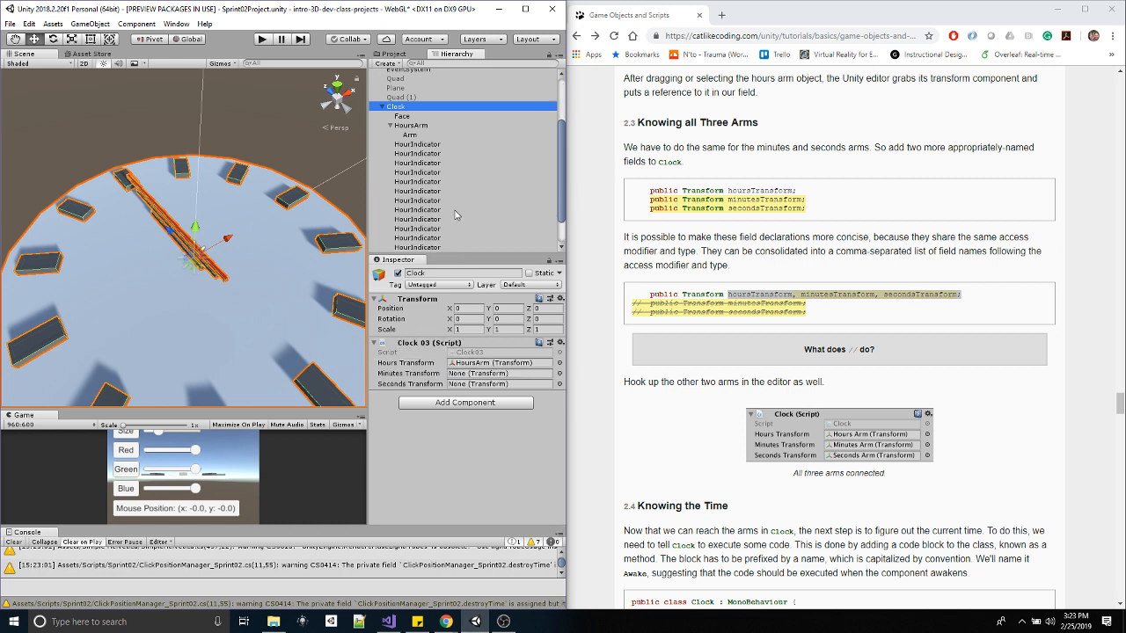
{"action": "left_click", "coordinate": [391, 161]}
{"action": "scroll", "coordinate": [417, 200], "scroll_direction": "down", "scroll_amount": 2}
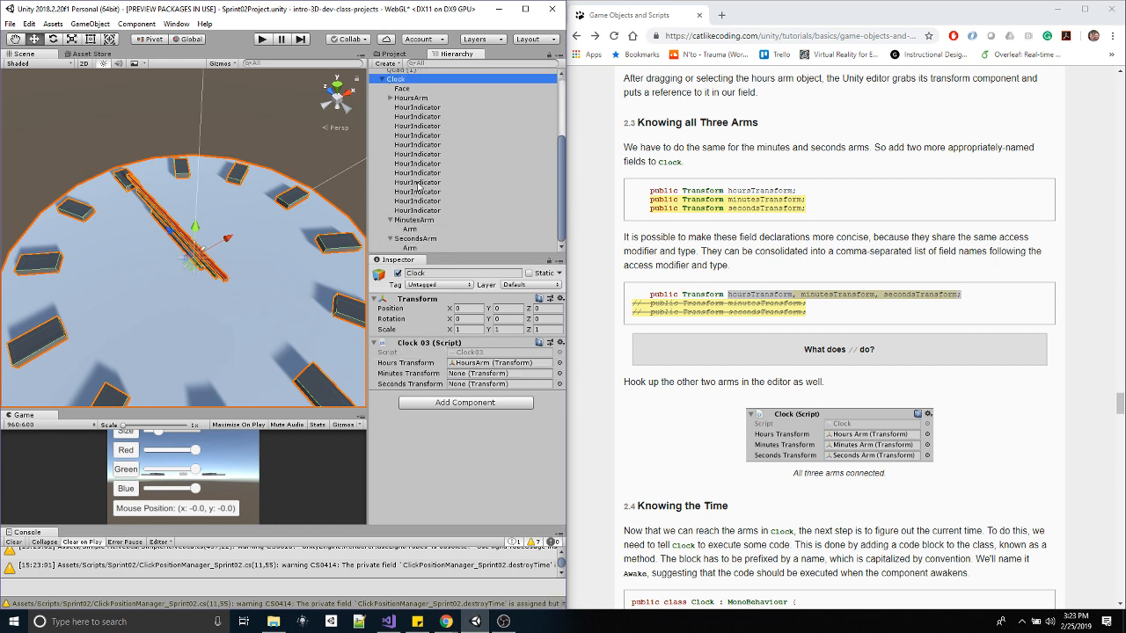
{"action": "left_click", "coordinate": [391, 220]}
{"action": "left_click", "coordinate": [391, 238]}
{"action": "left_click", "coordinate": [408, 239]}
{"action": "left_click", "coordinate": [409, 247], "text": "shift"}
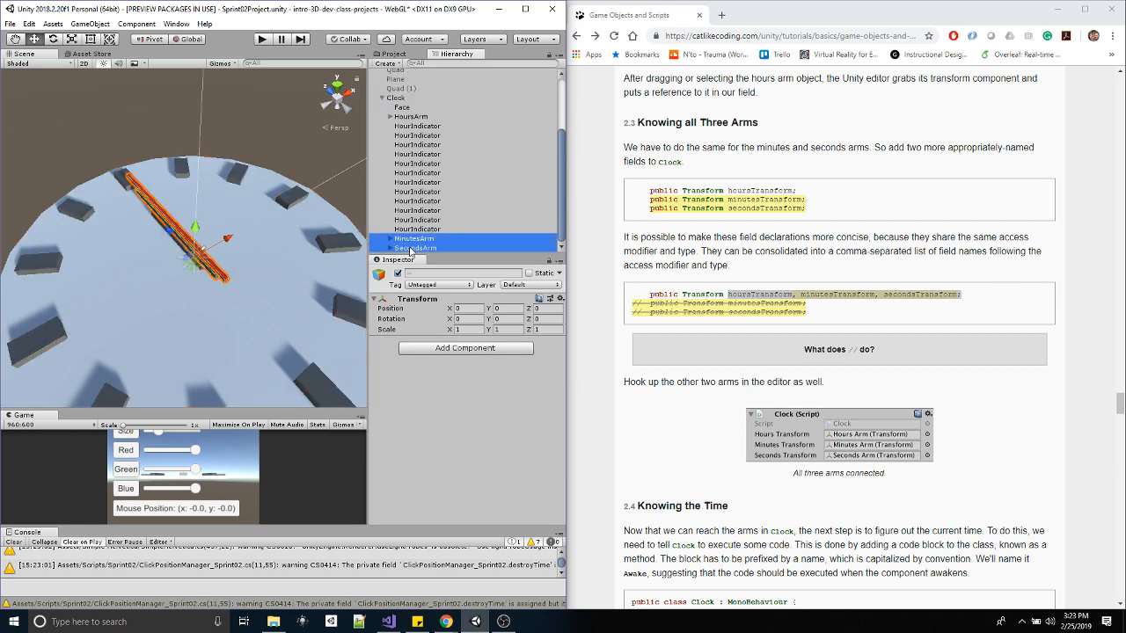
{"action": "left_click_drag", "start_coordinate": [409, 247], "coordinate": [417, 128]}
{"action": "left_click", "coordinate": [414, 136]}
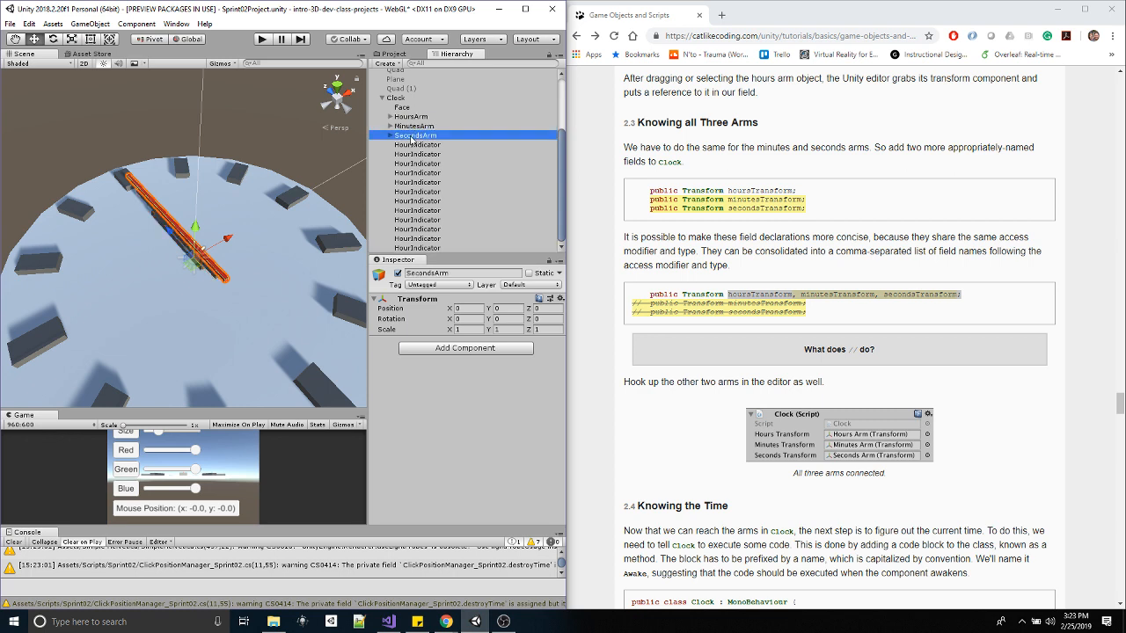
- Assign MinutesArm and SecondsArm to the Minutes Transform and Seconds Transform fields of the Clock object's Clock 03 script
{"action": "left_click", "coordinate": [397, 97]}
{"action": "left_click_drag", "start_coordinate": [414, 127], "coordinate": [472, 377]}
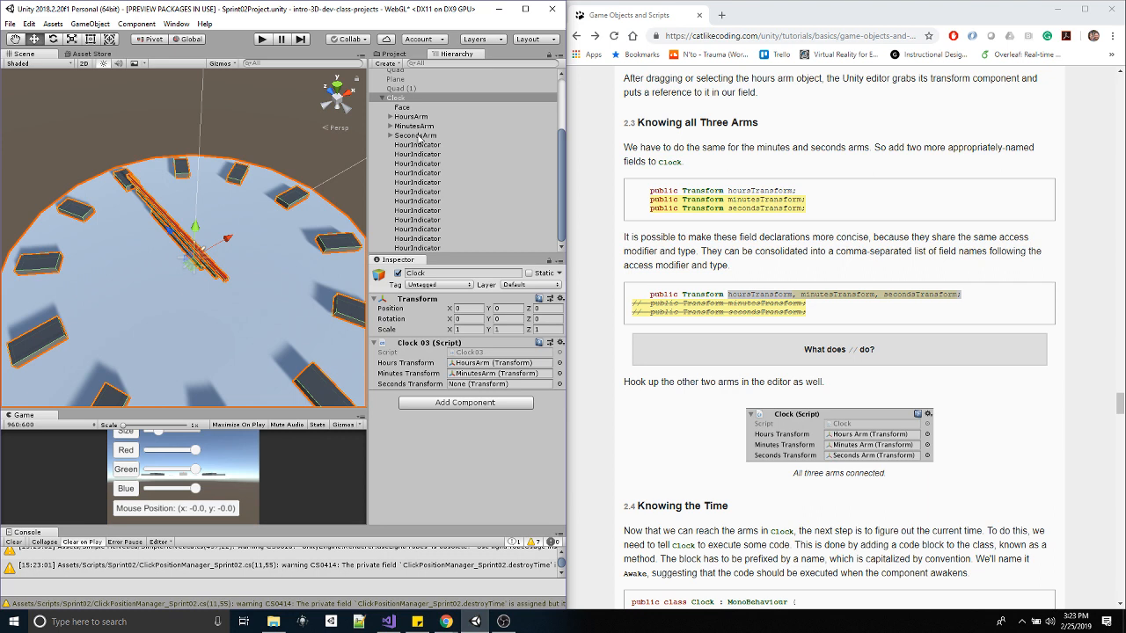
{"action": "left_click_drag", "start_coordinate": [418, 136], "coordinate": [457, 386]}
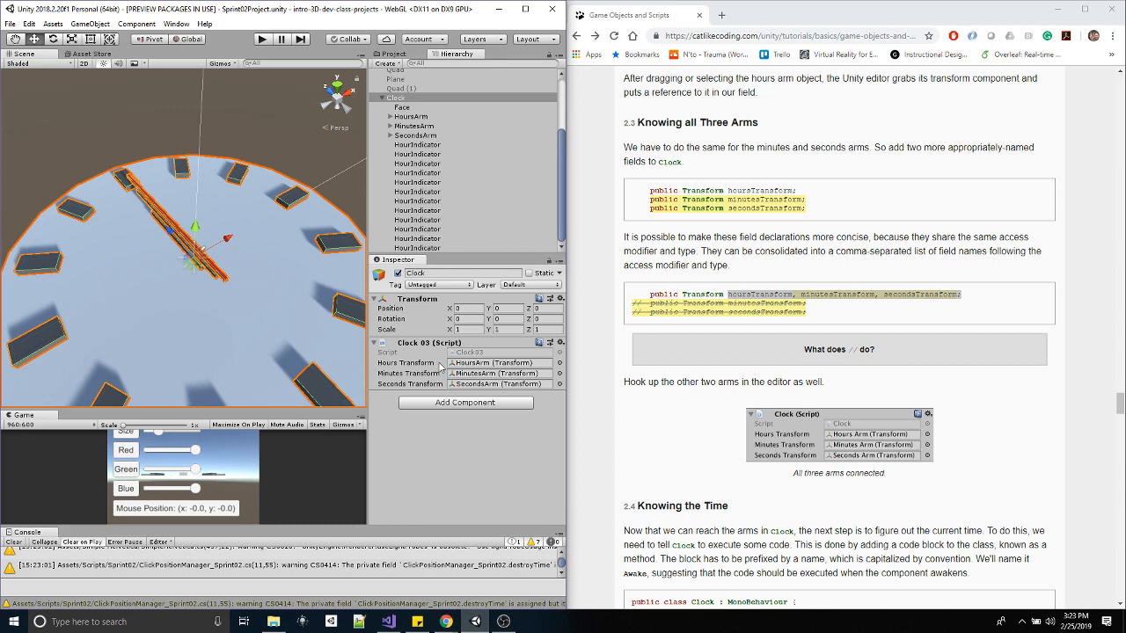
- Examine the tutorial's Knowing the Time section on declaring the Awake method with the void prefix
{"action": "left_click", "coordinate": [387, 621]}
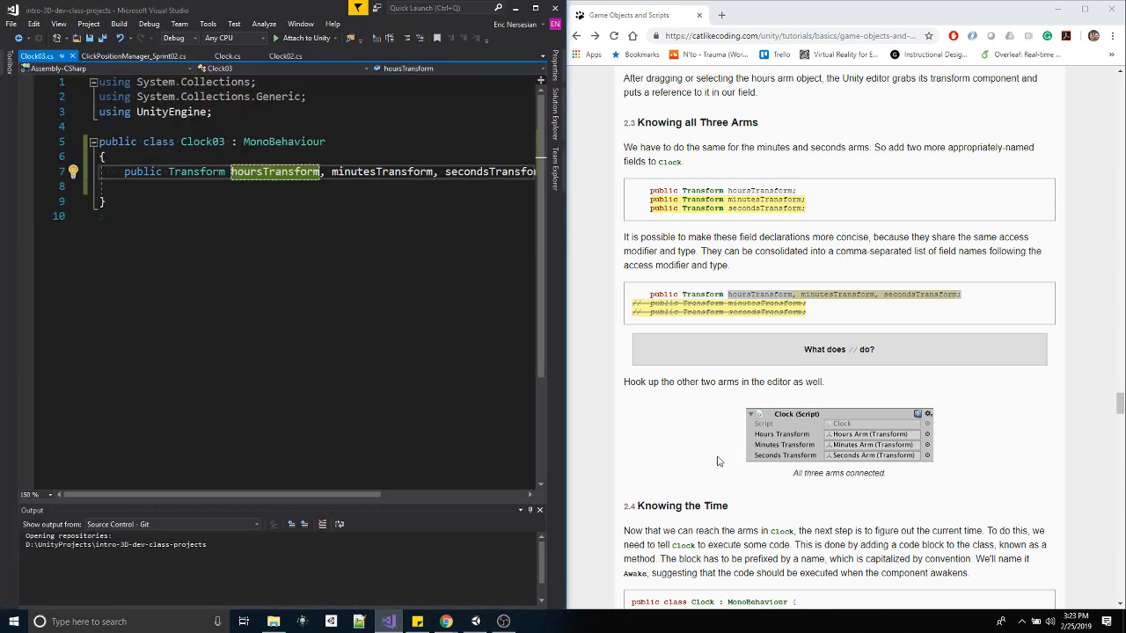
{"action": "scroll", "coordinate": [717, 461], "scroll_direction": "down", "scroll_amount": 5}
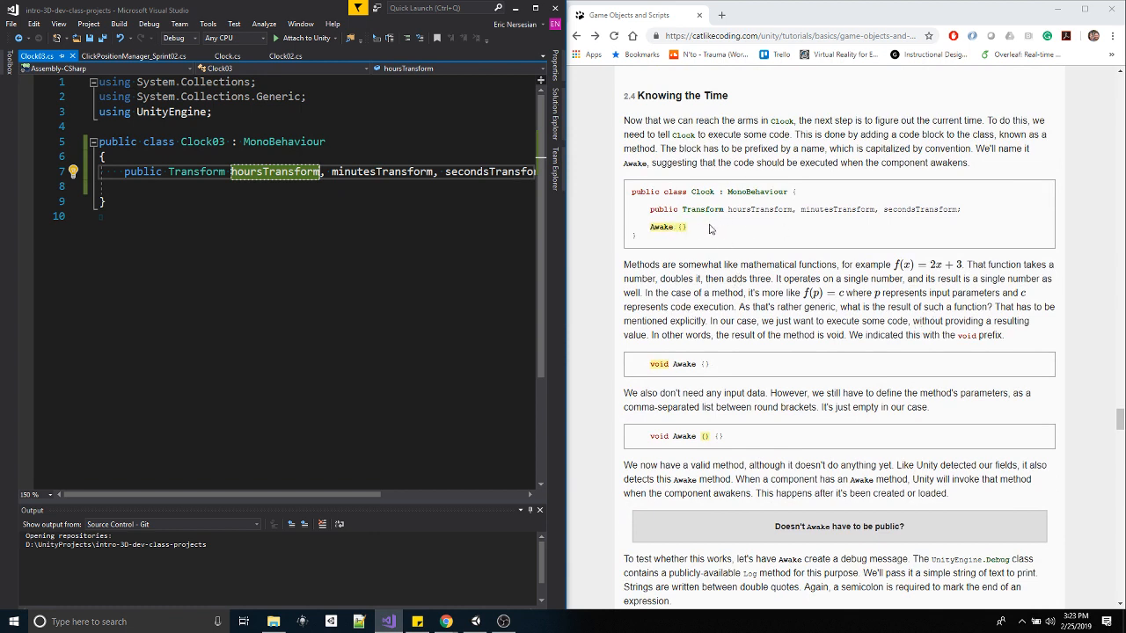
{"action": "left_click_drag", "start_coordinate": [711, 229], "coordinate": [648, 226]}
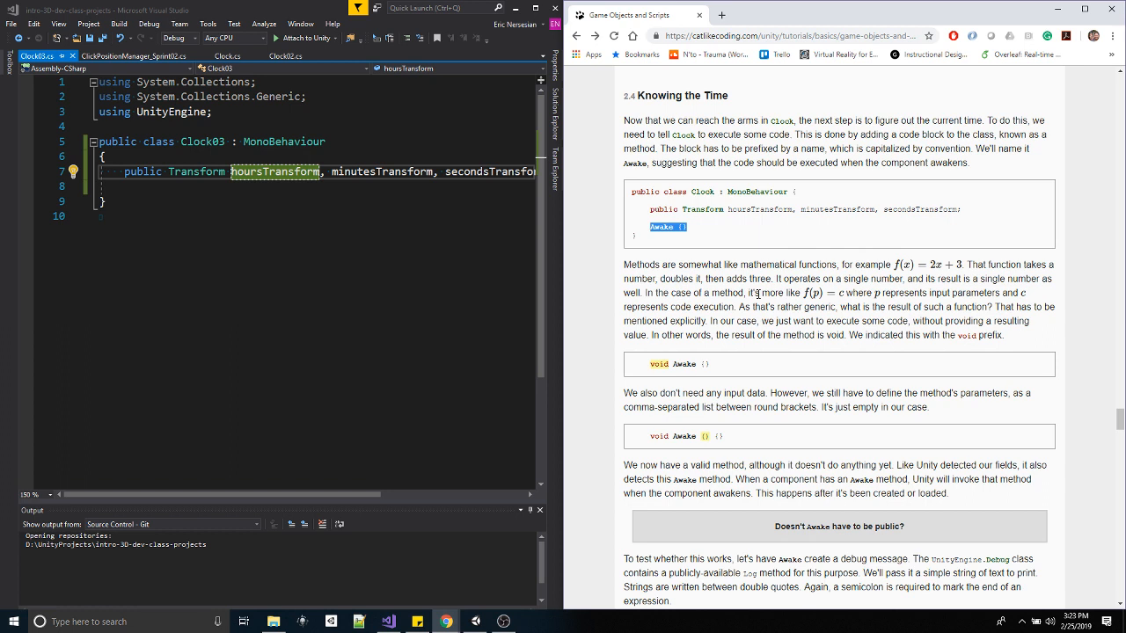
{"action": "left_click", "coordinate": [476, 621]}
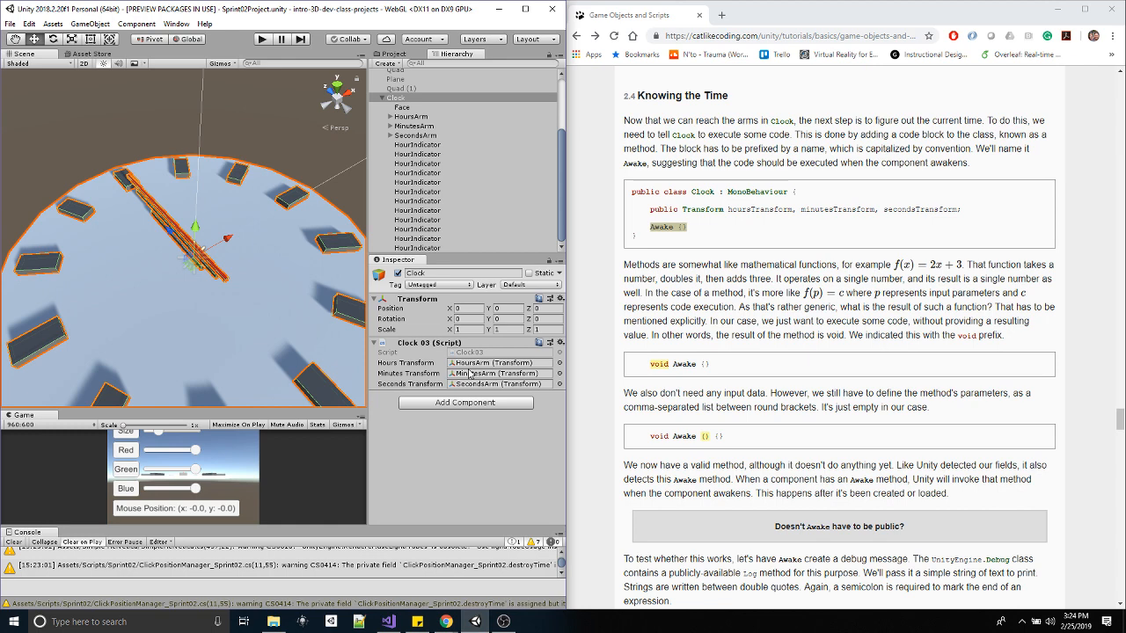
{"action": "left_click", "coordinate": [706, 363]}
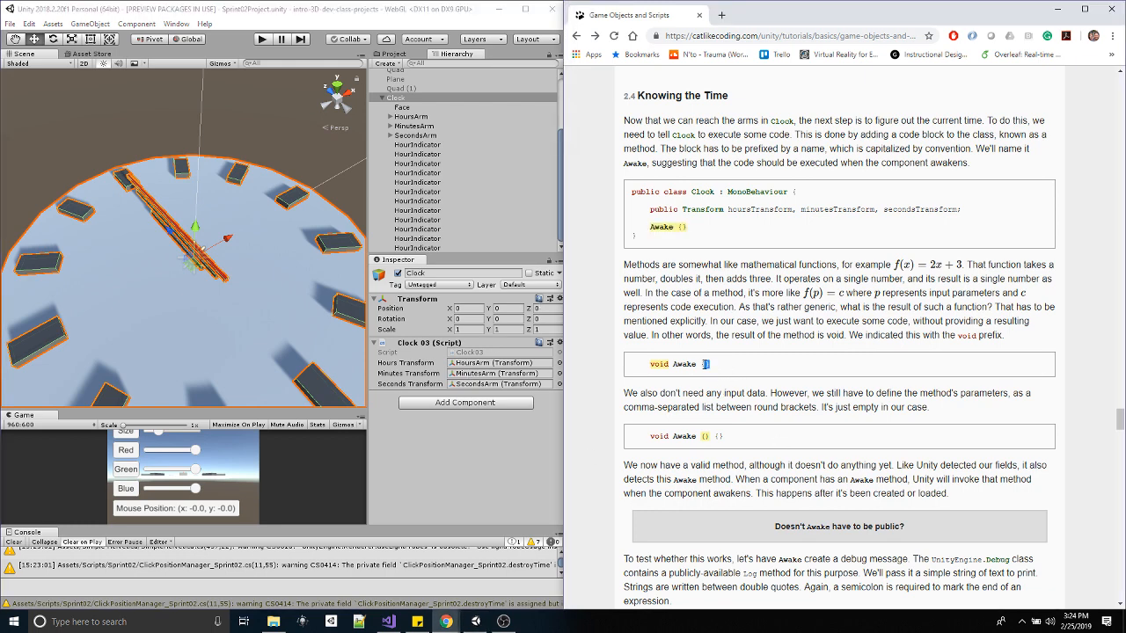
{"action": "left_click_drag", "start_coordinate": [706, 364], "coordinate": [673, 364]}
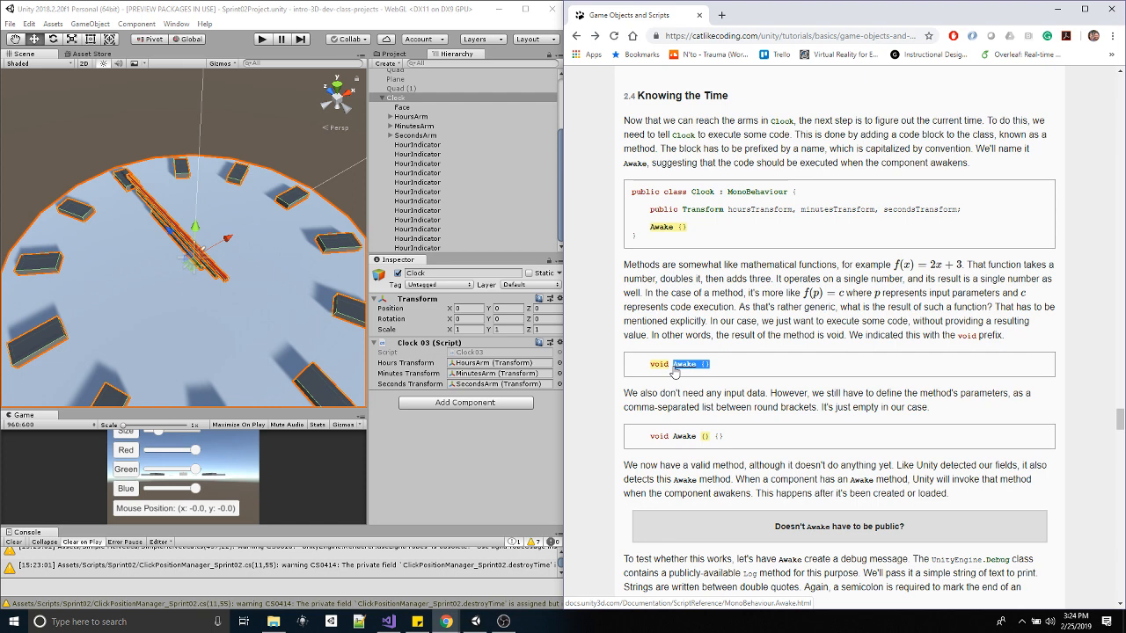
- Toggle the Clock object's active state off and on repeatedly in Unity, leaving it active
{"action": "left_click", "coordinate": [396, 277]}
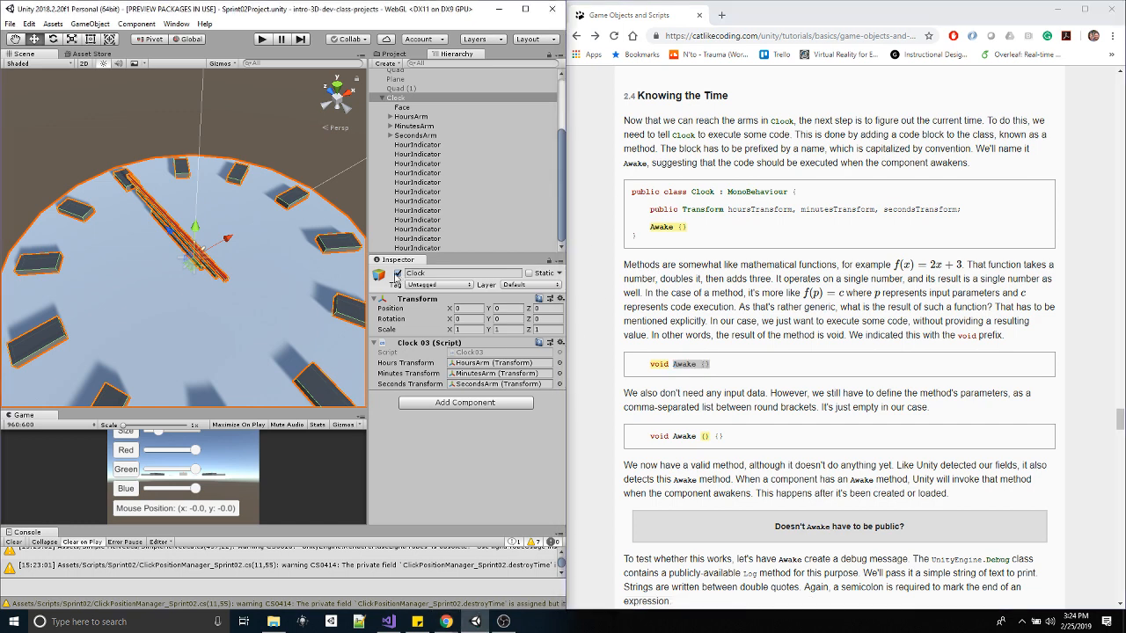
{"action": "left_click", "coordinate": [397, 273]}
{"action": "left_click", "coordinate": [398, 274]}
{"action": "left_click", "coordinate": [397, 273]}
{"action": "left_click", "coordinate": [398, 274]}
{"action": "left_click", "coordinate": [398, 273]}
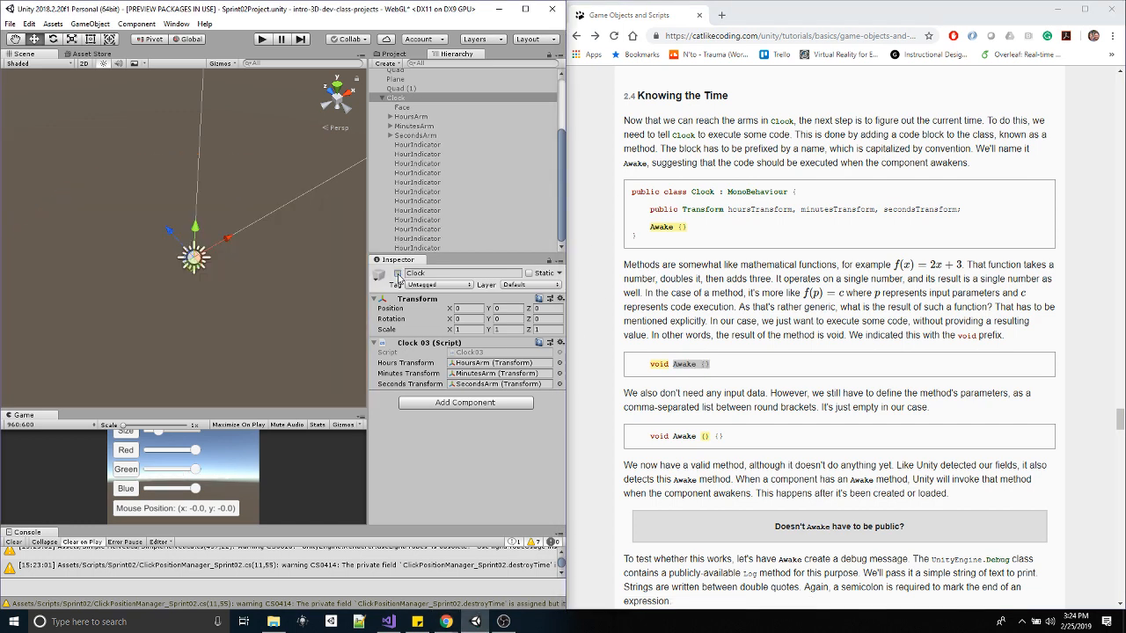
{"action": "left_click", "coordinate": [397, 273]}
{"action": "left_click", "coordinate": [397, 274]}
{"action": "left_click", "coordinate": [397, 273]}
{"action": "left_click", "coordinate": [397, 274]}
{"action": "left_click", "coordinate": [398, 273]}
{"action": "left_click", "coordinate": [398, 274]}
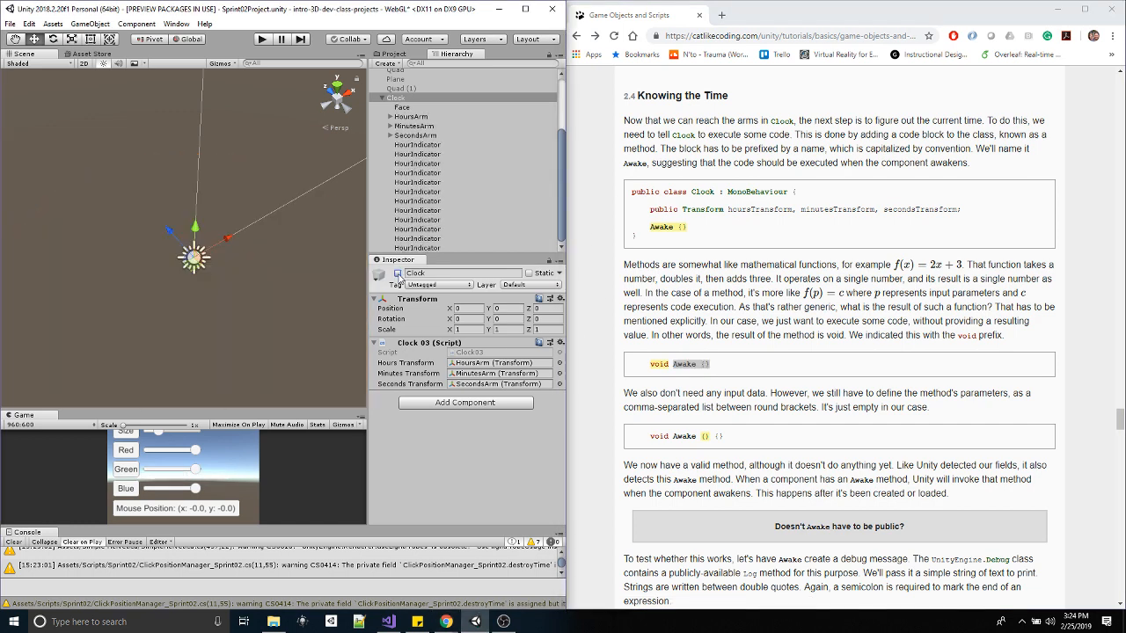
{"action": "left_click", "coordinate": [398, 273]}
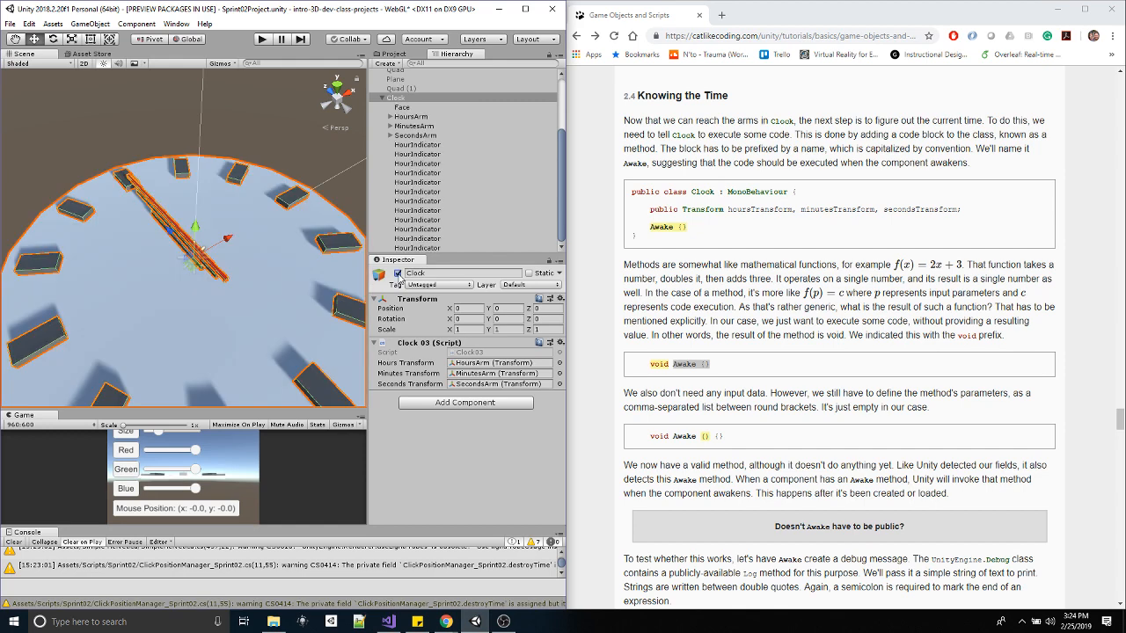
- Toggle the Directional Light's Light component off and on repeatedly, leave it enabled, and reselect the Clock object
{"action": "left_click", "coordinate": [406, 116]}
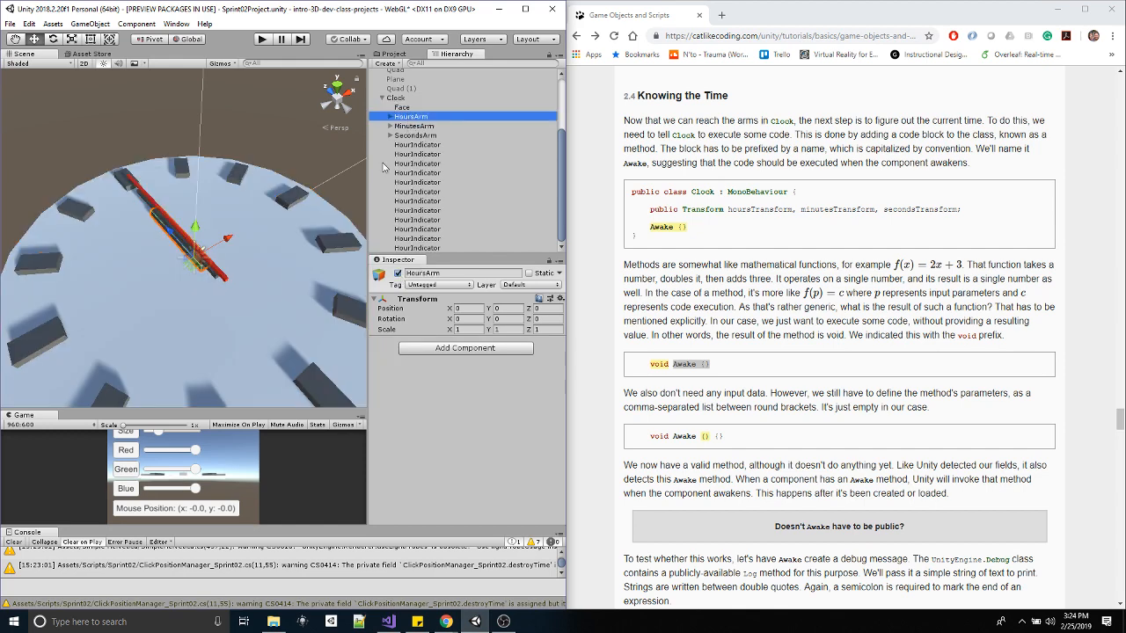
{"action": "left_click", "coordinate": [405, 125]}
{"action": "left_click", "coordinate": [398, 100]}
{"action": "scroll", "coordinate": [442, 128], "scroll_direction": "up", "scroll_amount": 1}
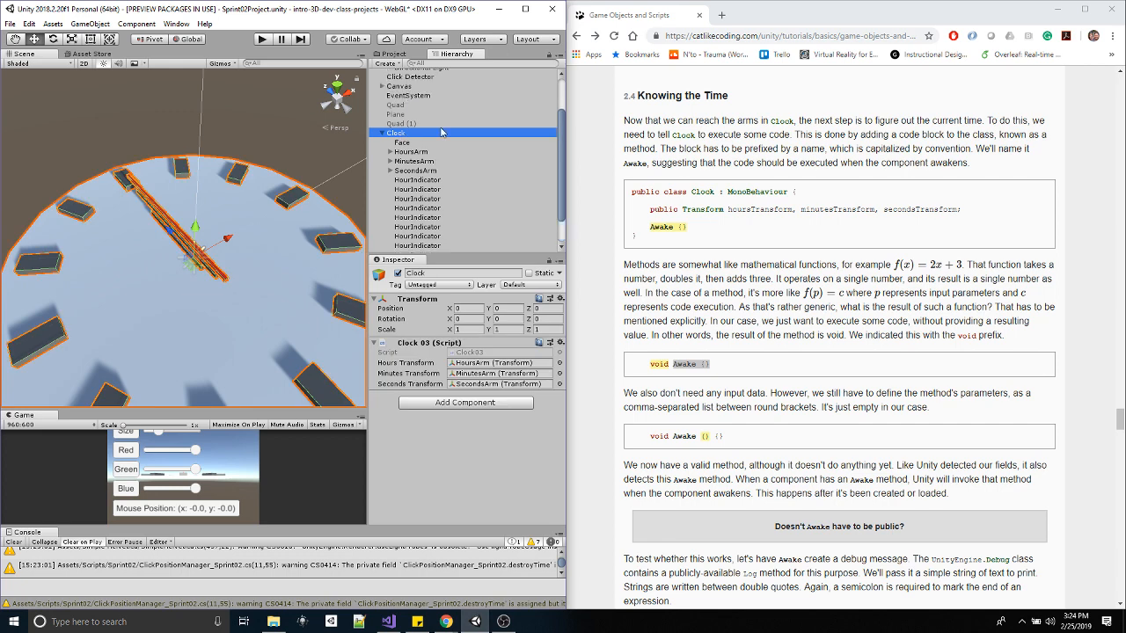
{"action": "scroll", "coordinate": [442, 132], "scroll_direction": "up", "scroll_amount": 2}
{"action": "left_click", "coordinate": [413, 122]}
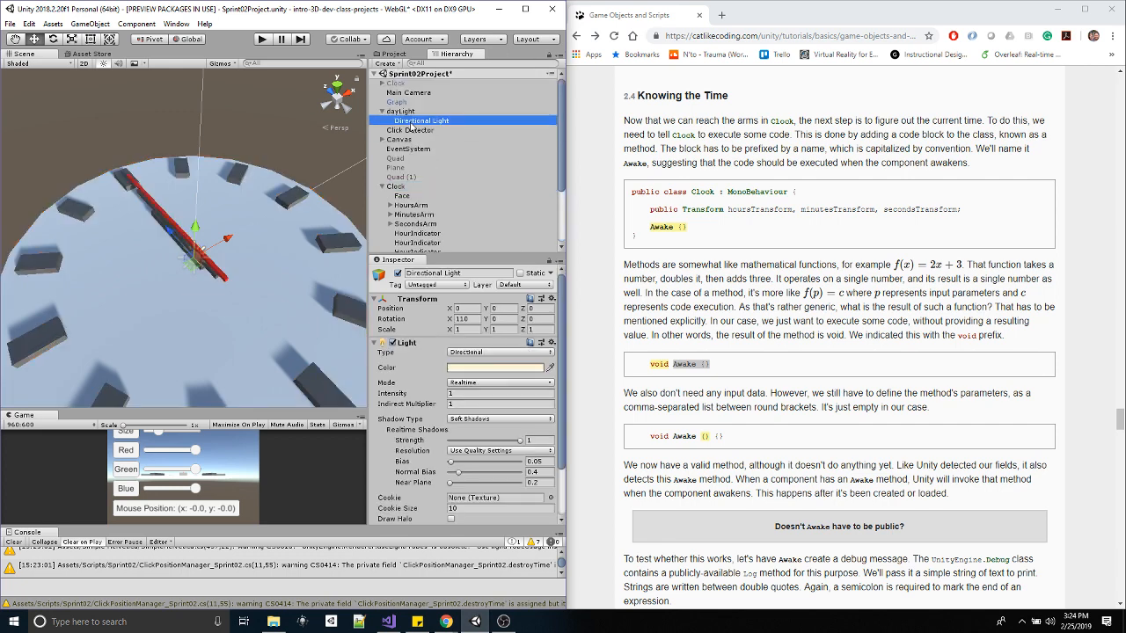
{"action": "left_click", "coordinate": [392, 343]}
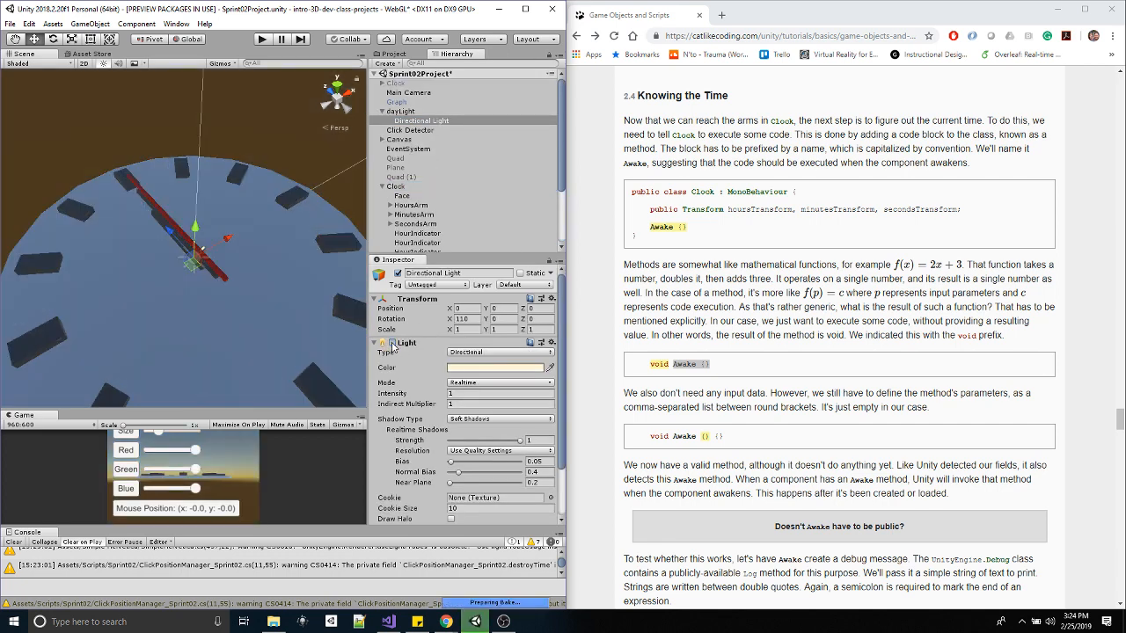
{"action": "left_click", "coordinate": [392, 344]}
{"action": "left_click", "coordinate": [392, 344]}
{"action": "left_click", "coordinate": [392, 344]}
{"action": "left_click", "coordinate": [392, 344]}
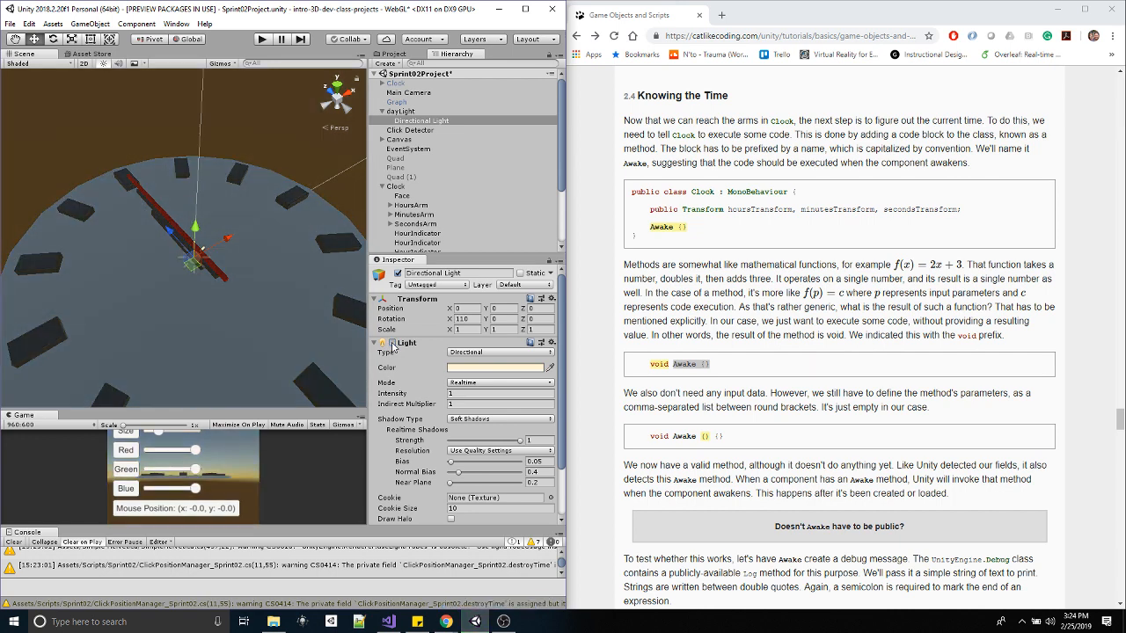
{"action": "left_click", "coordinate": [392, 343]}
{"action": "left_click", "coordinate": [392, 342]}
{"action": "left_click", "coordinate": [392, 343]}
{"action": "left_click", "coordinate": [392, 343]}
{"action": "left_click", "coordinate": [392, 343]}
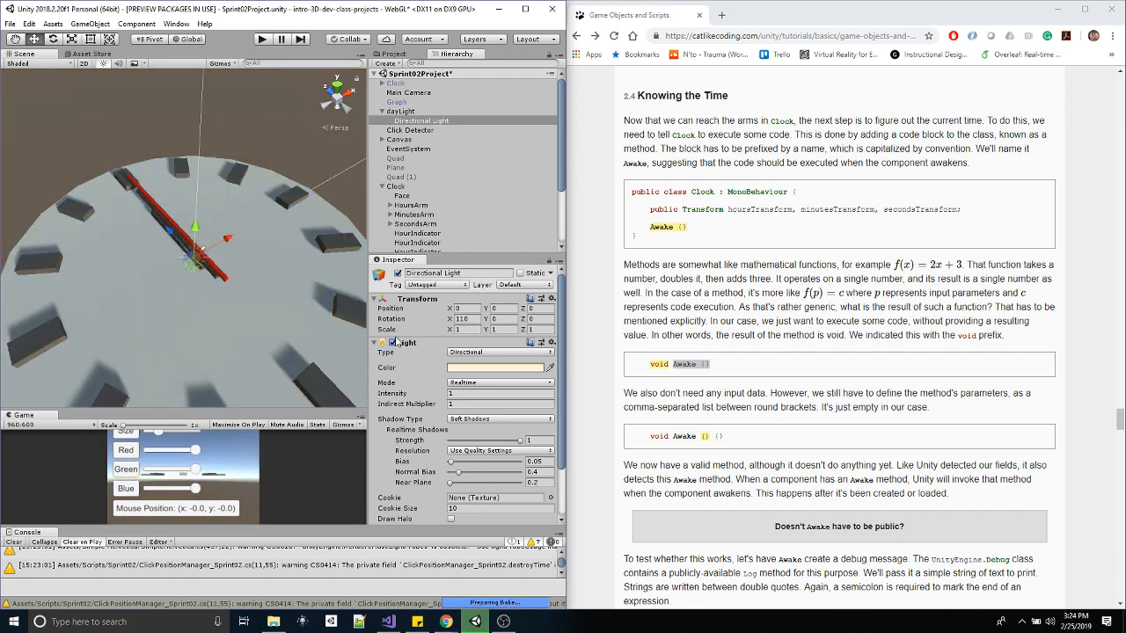
{"action": "left_click", "coordinate": [395, 186]}
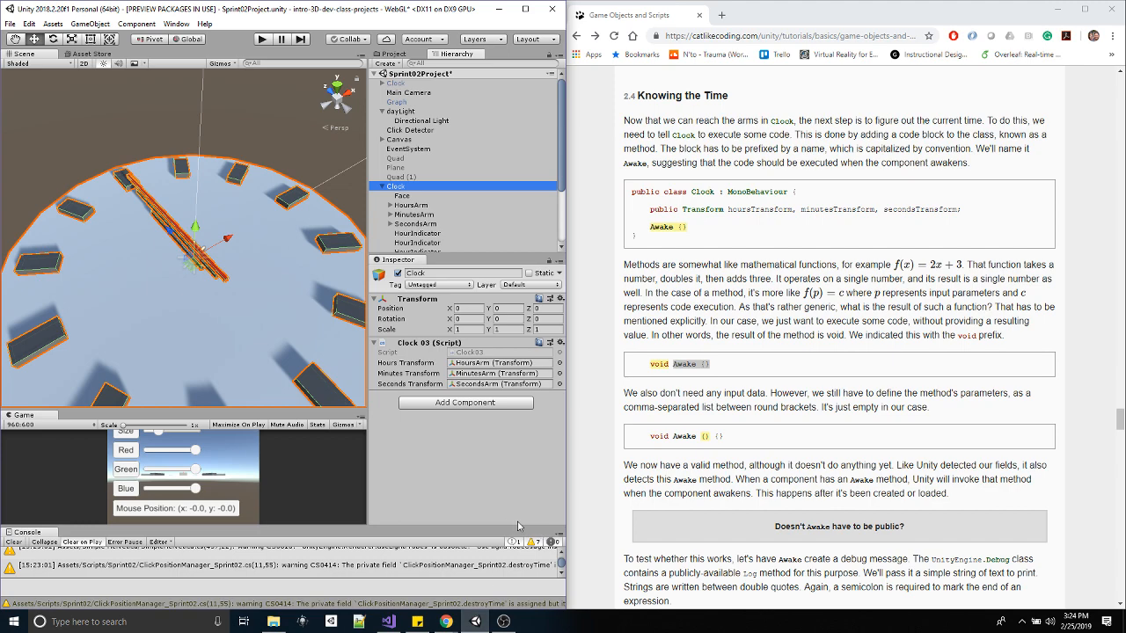
- Examine the tutorial's Awake examples that log "Test", Time.time and DateTime.Now, up to the Rotating the Arms section
{"action": "scroll", "coordinate": [798, 284], "scroll_direction": "down", "scroll_amount": 3}
{"action": "left_click", "coordinate": [730, 229]}
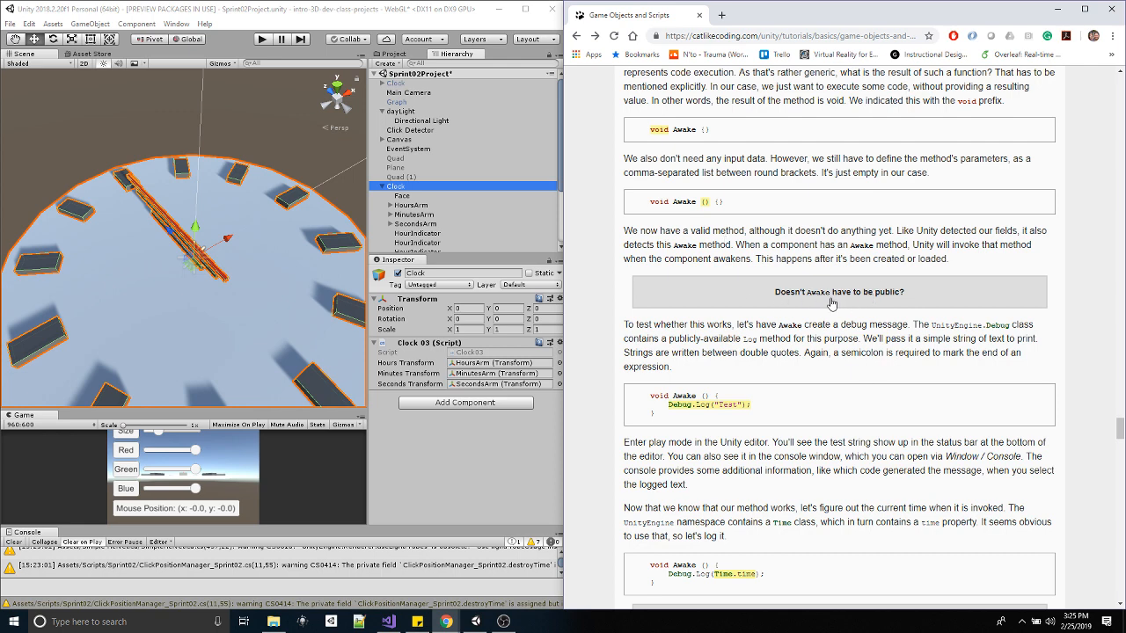
{"action": "scroll", "coordinate": [844, 295], "scroll_direction": "down", "scroll_amount": 2}
{"action": "scroll", "coordinate": [830, 299], "scroll_direction": "down", "scroll_amount": 1}
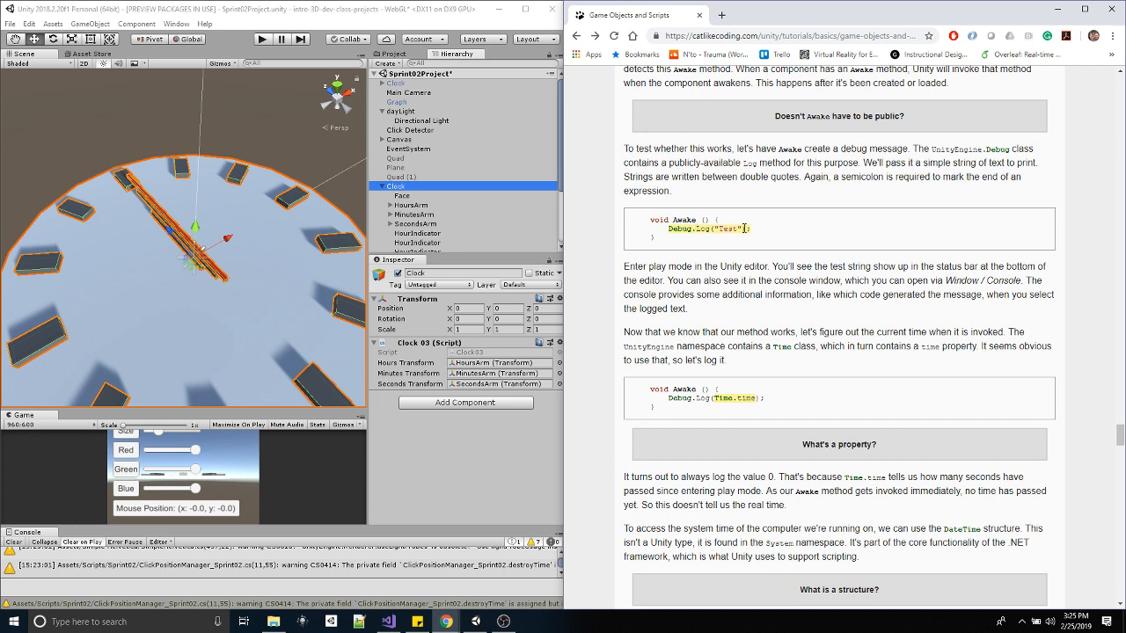
{"action": "left_click_drag", "start_coordinate": [752, 229], "coordinate": [665, 230]}
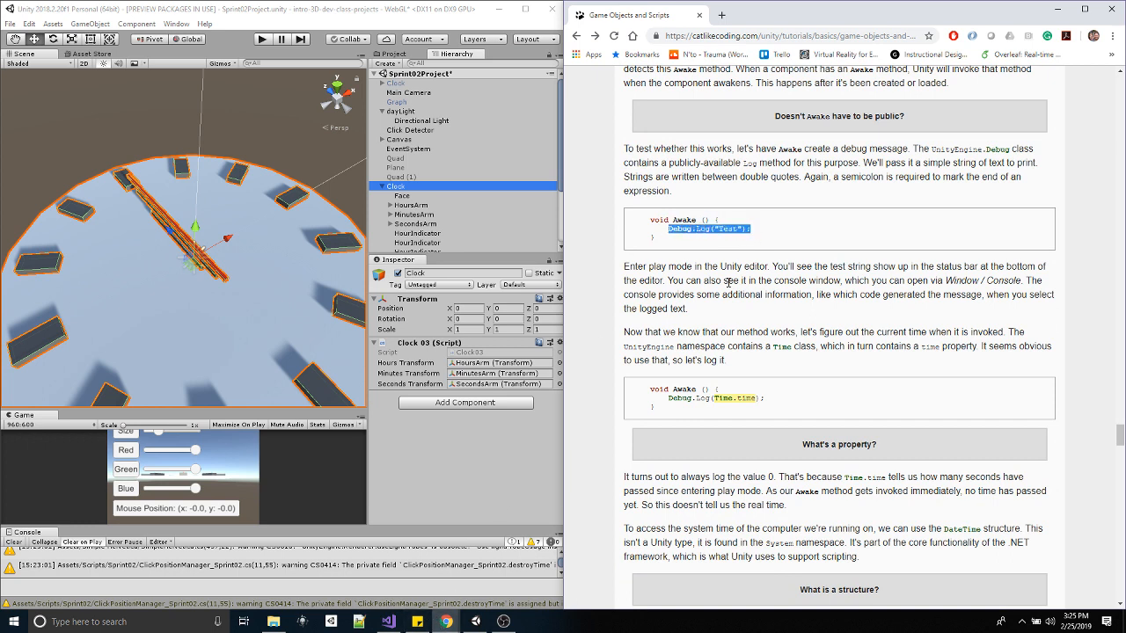
{"action": "scroll", "coordinate": [748, 370], "scroll_direction": "down", "scroll_amount": 3}
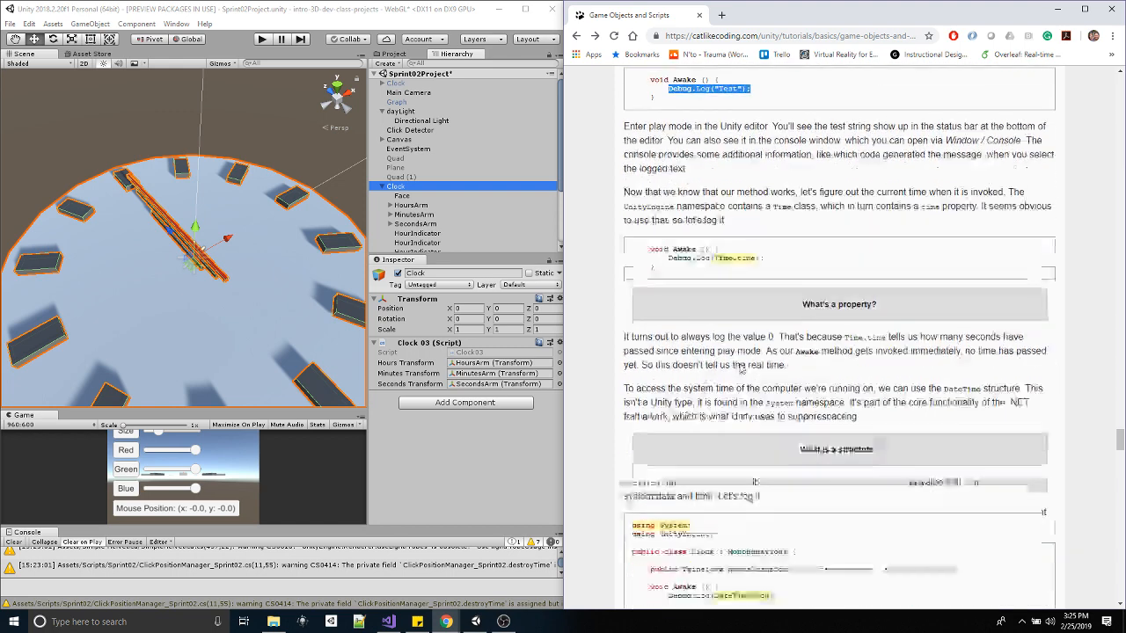
{"action": "left_click_drag", "start_coordinate": [770, 222], "coordinate": [665, 222]}
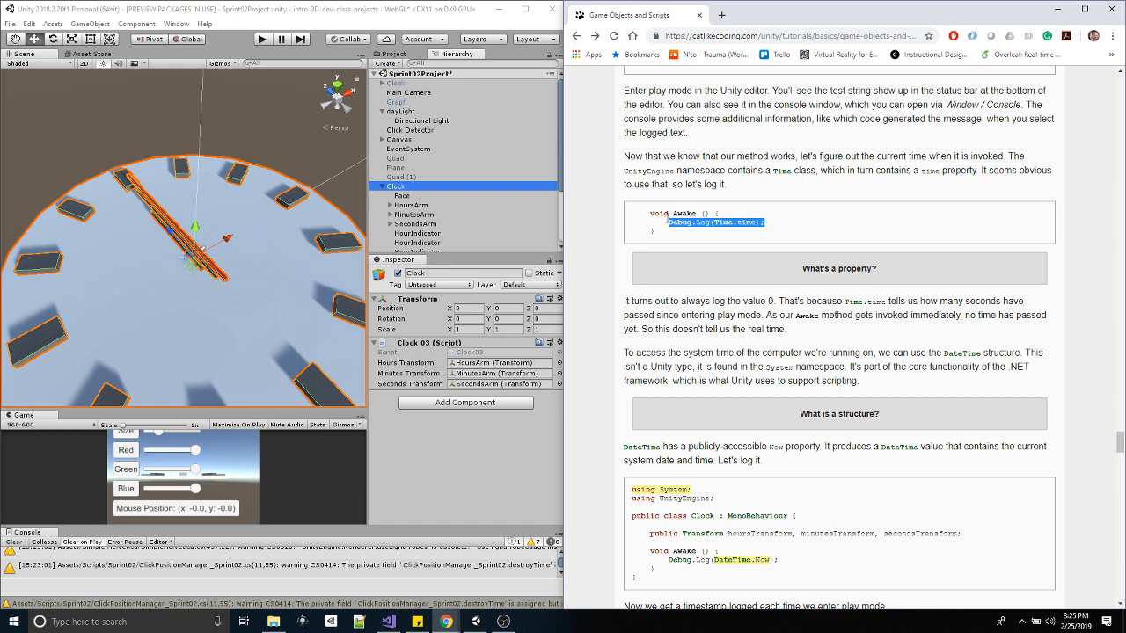
{"action": "scroll", "coordinate": [671, 244], "scroll_direction": "down", "scroll_amount": 3}
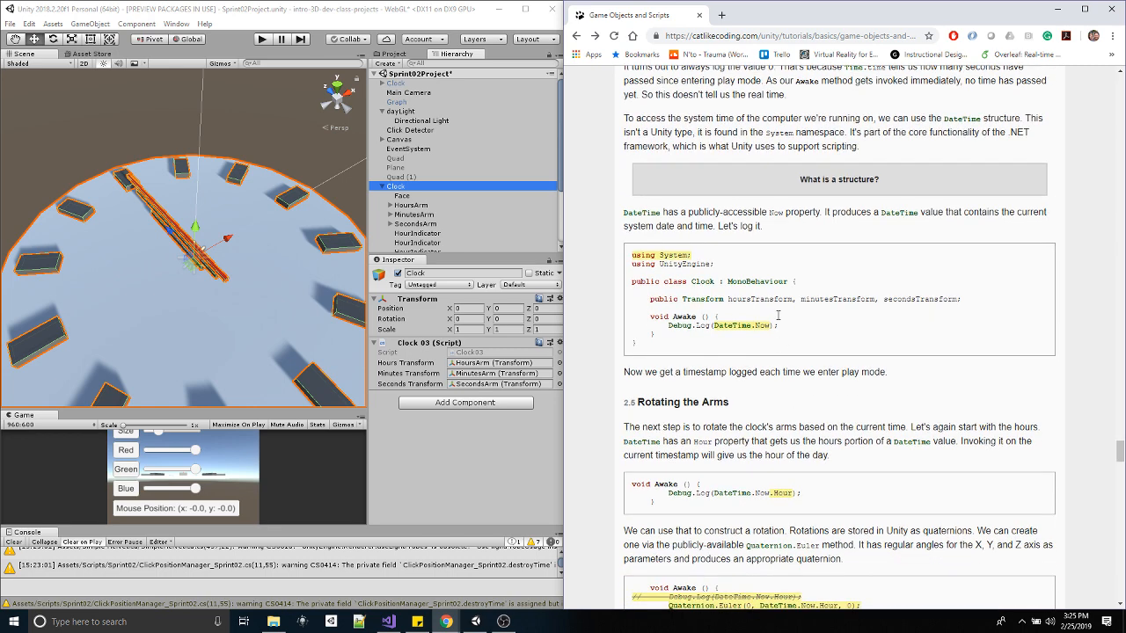
{"action": "scroll", "coordinate": [828, 258], "scroll_direction": "down", "scroll_amount": 1}
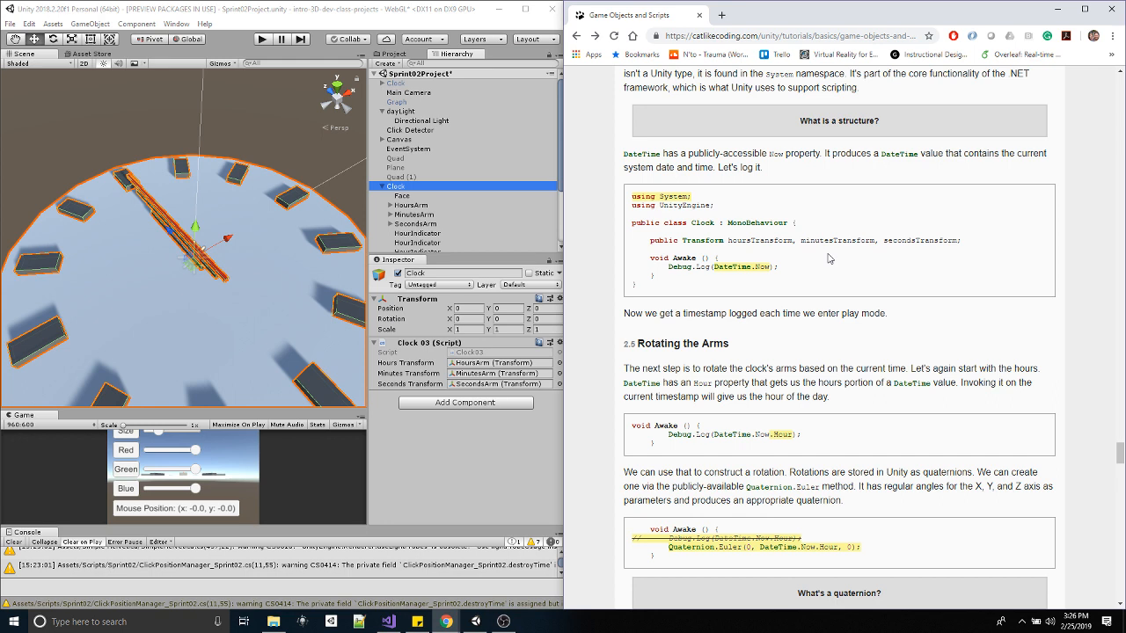
- Copy using System; from the tutorial and insert it as the first line of Clock03 in Visual Studio
{"action": "left_click_drag", "start_coordinate": [711, 198], "coordinate": [628, 201]}
{"action": "key", "text": "ctrl+c"}
{"action": "left_click", "coordinate": [388, 621]}
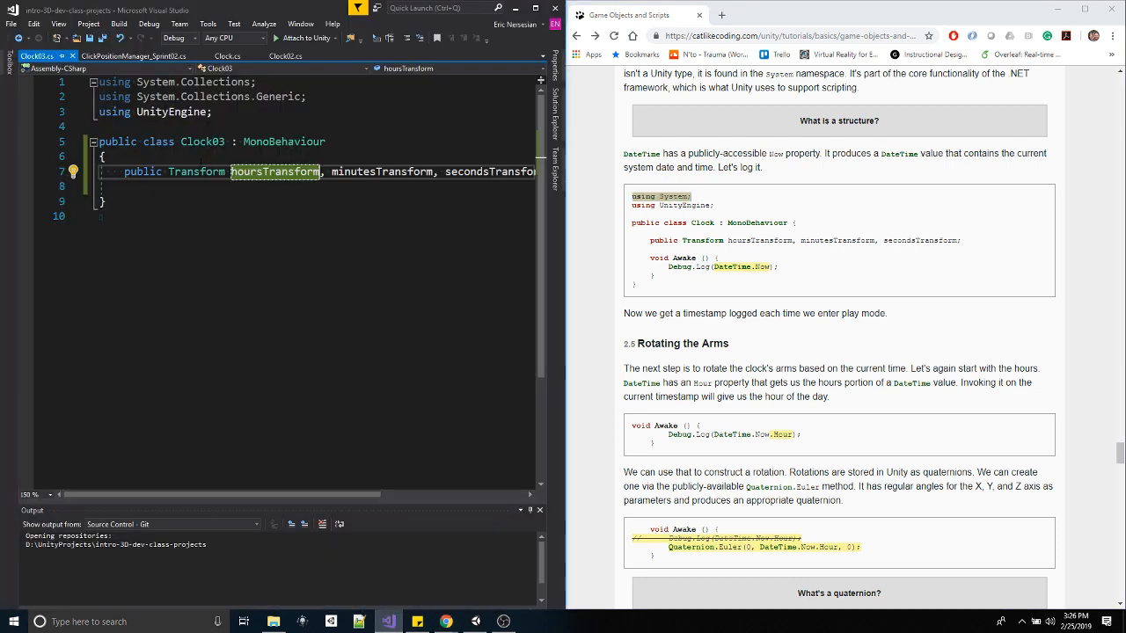
{"action": "left_click", "coordinate": [102, 80]}
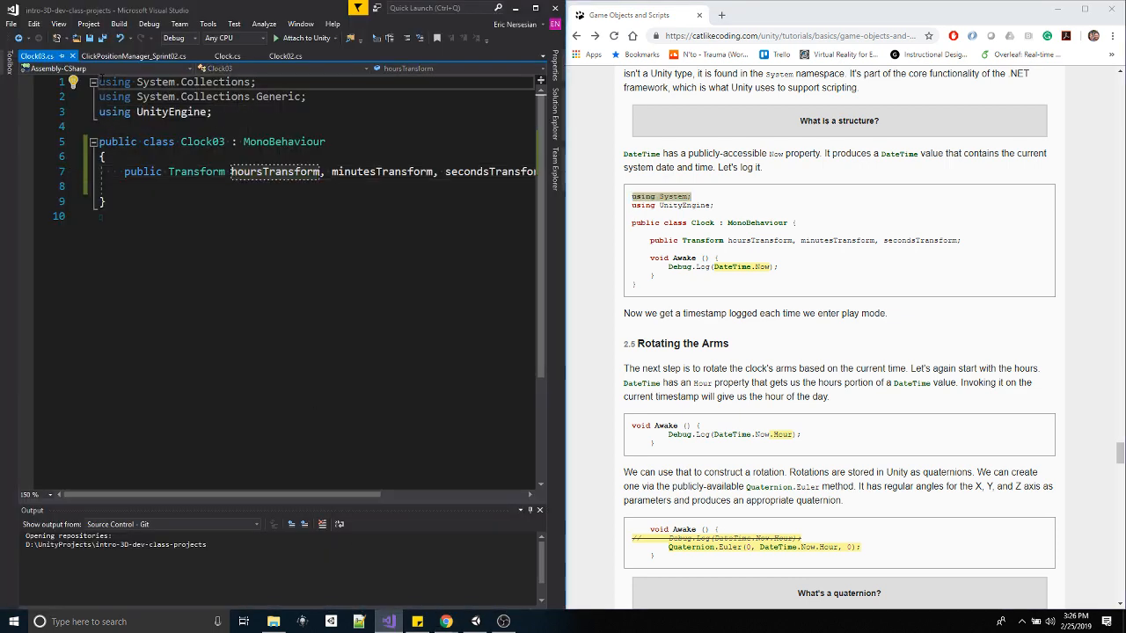
{"action": "key", "text": "Return"}
{"action": "key", "text": "Up"}
{"action": "key", "text": "ctrl+v"}
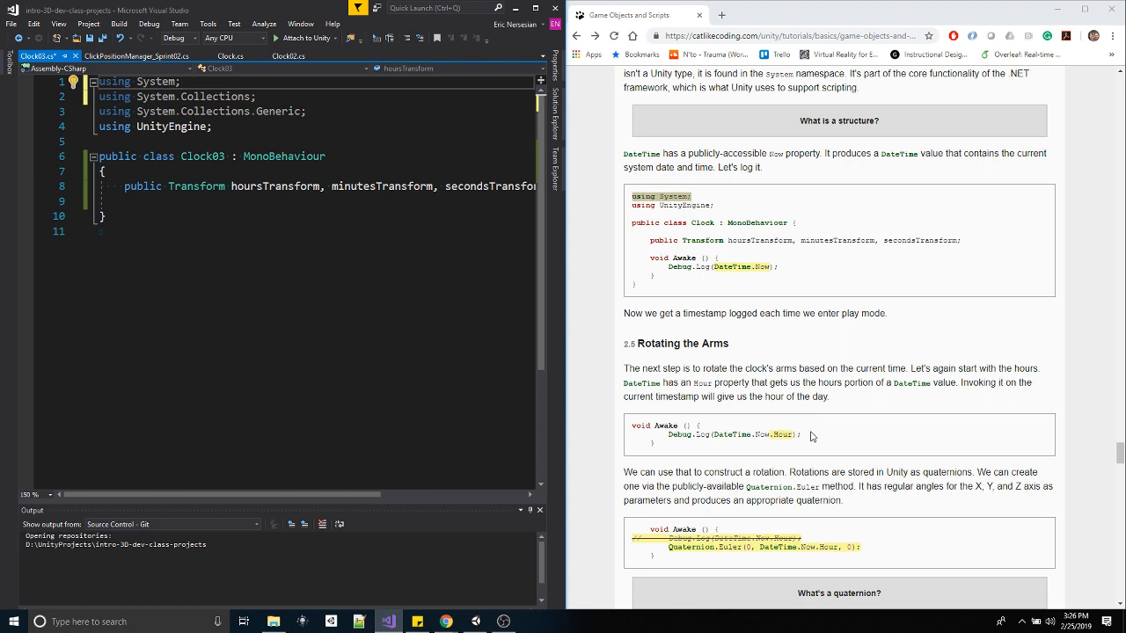
- Copy the Awake method that logs DateTime.Now from the tutorial and insert it below the transform fields in Clock03
{"action": "left_click_drag", "start_coordinate": [801, 434], "coordinate": [702, 436]}
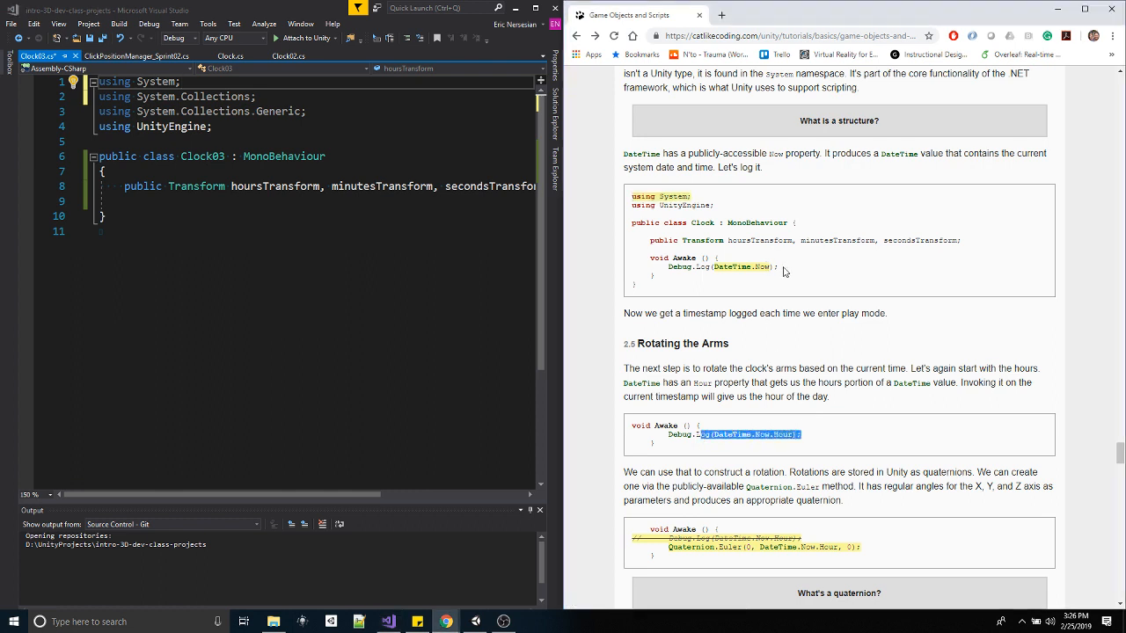
{"action": "left_click_drag", "start_coordinate": [778, 267], "coordinate": [650, 259]}
{"action": "right_click", "coordinate": [651, 259]}
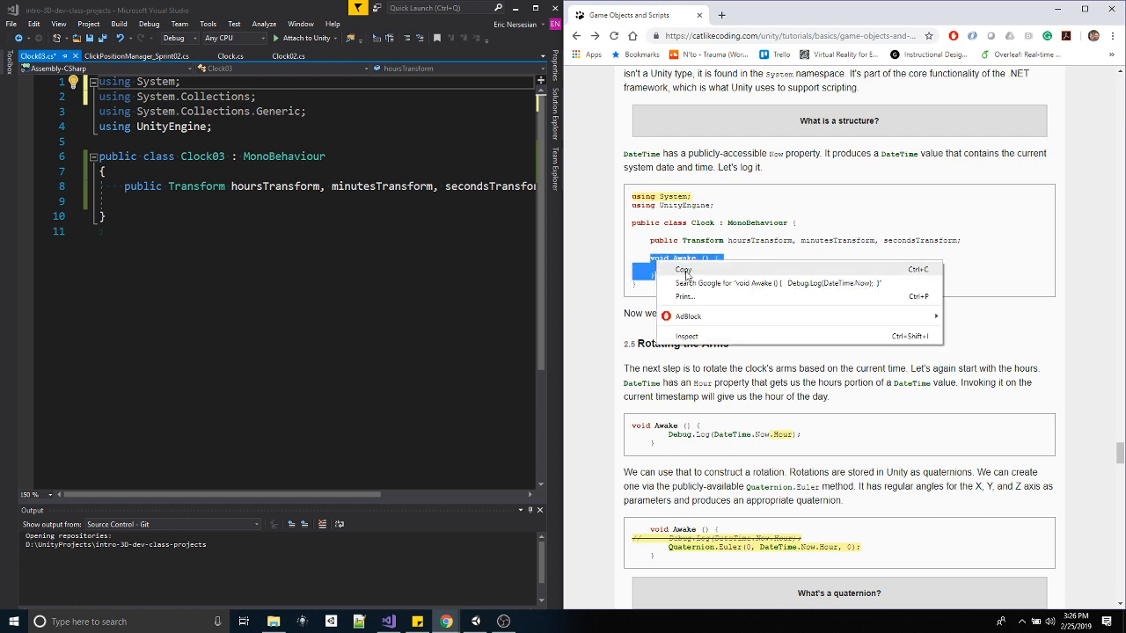
{"action": "left_click", "coordinate": [688, 268]}
{"action": "left_click", "coordinate": [157, 206]}
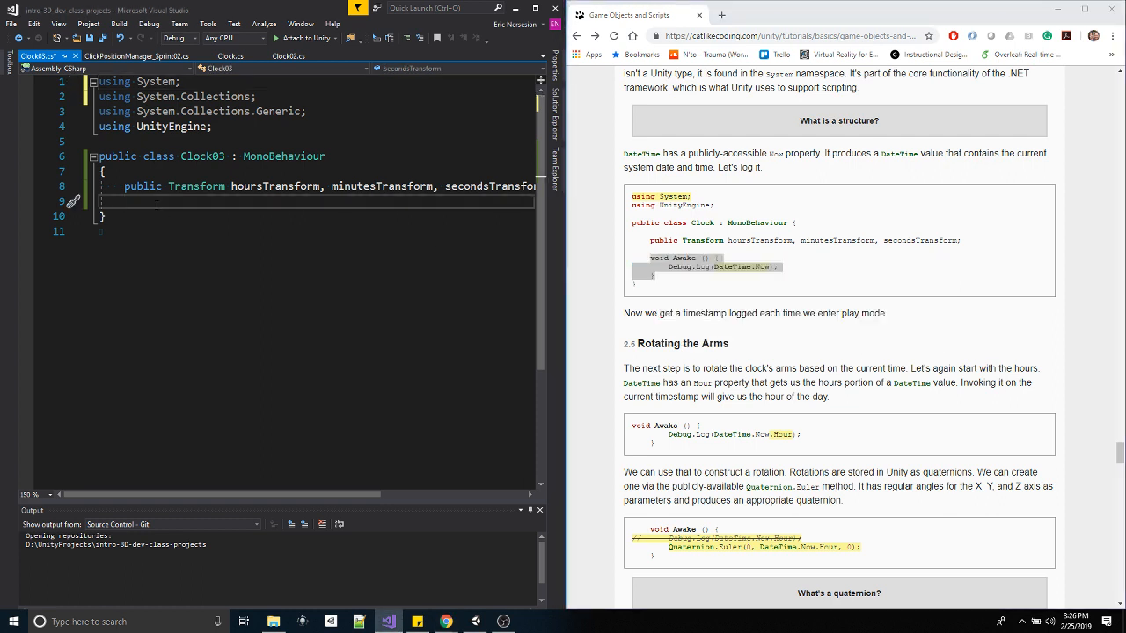
{"action": "key", "text": "Return"}
{"action": "key", "text": "ctrl+v"}
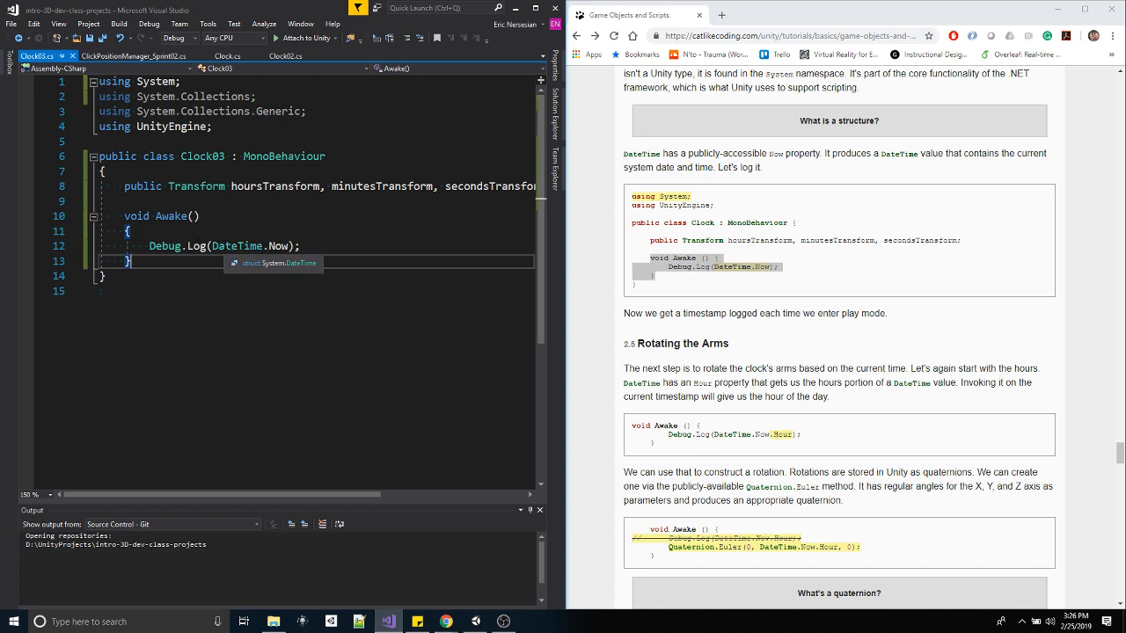
- Switch to Unity, play the scene to check the DateTime.Now output in the console, and stop playing
{"action": "left_click", "coordinate": [474, 622]}
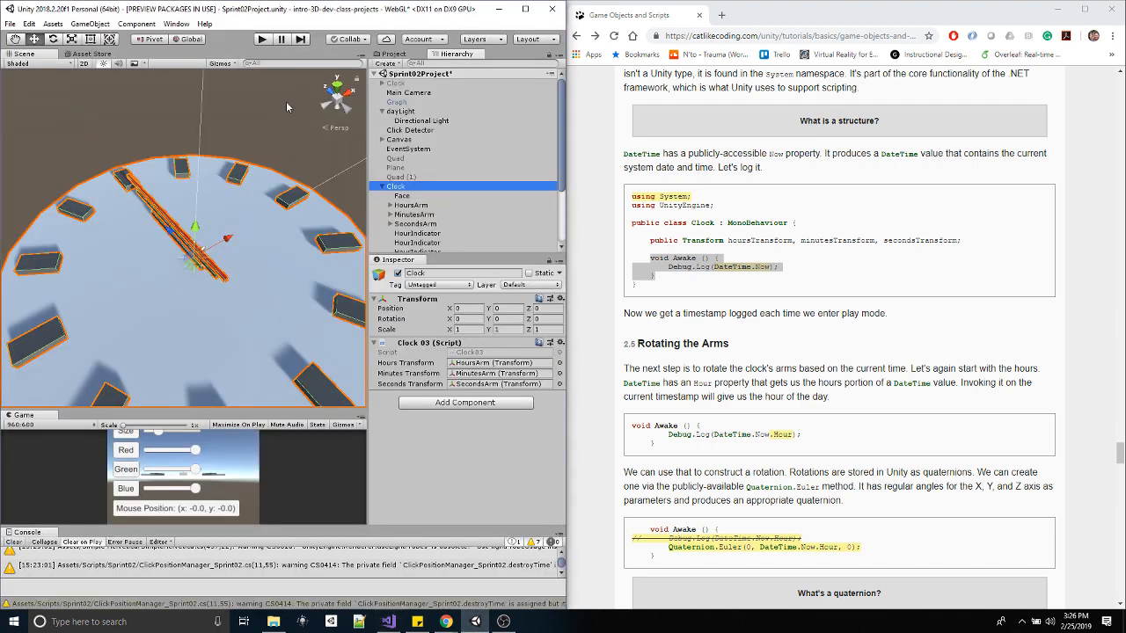
{"action": "left_click", "coordinate": [262, 39]}
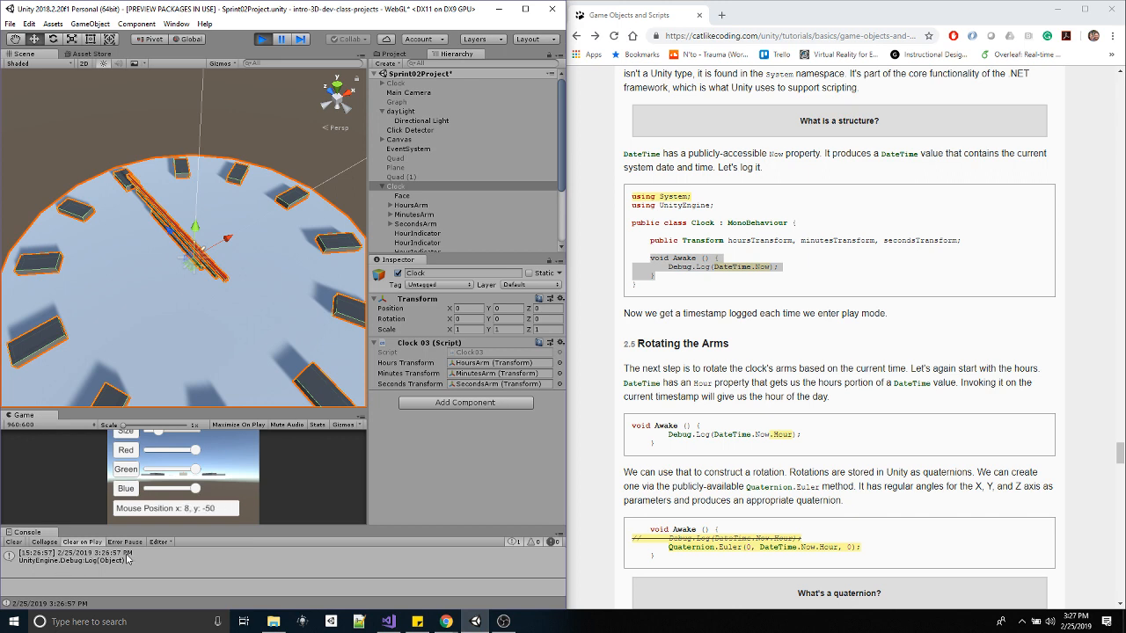
{"action": "left_click", "coordinate": [262, 40]}
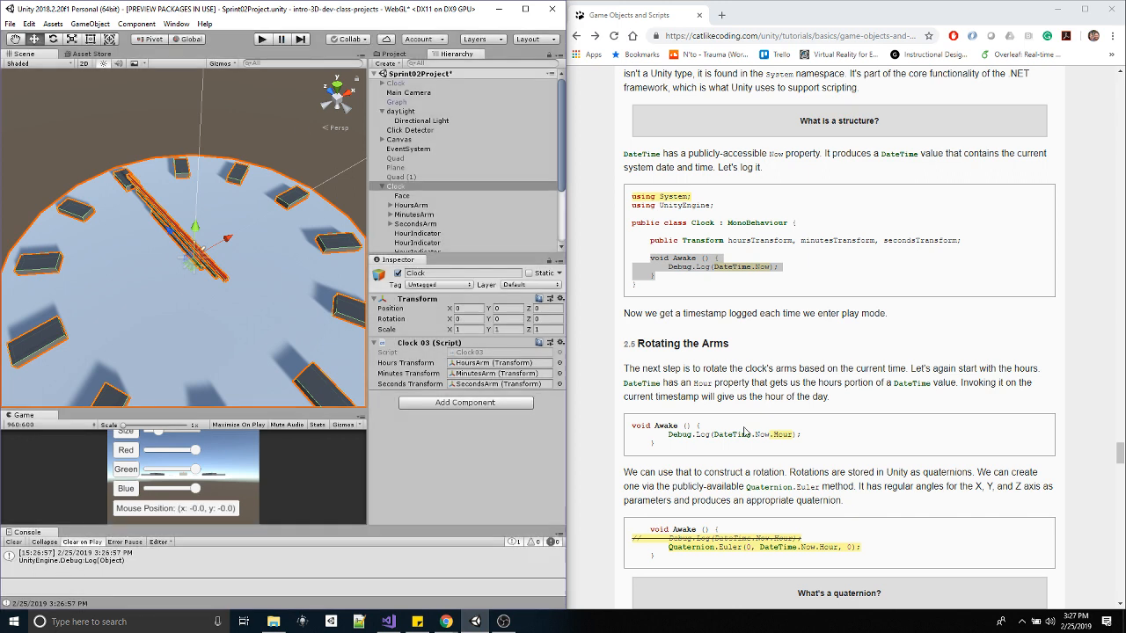
- Return to Visual Studio and extend the logged value in Awake to DateTime.Now.Hour
{"action": "left_click", "coordinate": [388, 622]}
{"action": "left_click", "coordinate": [289, 246]}
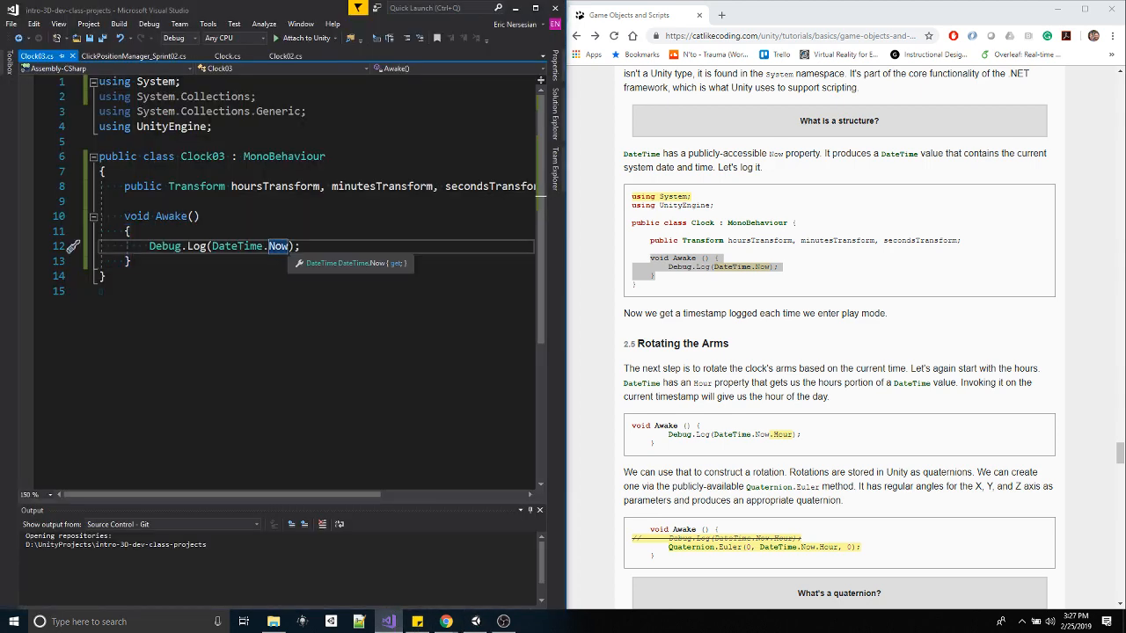
{"action": "type", "text": ".Hour"}
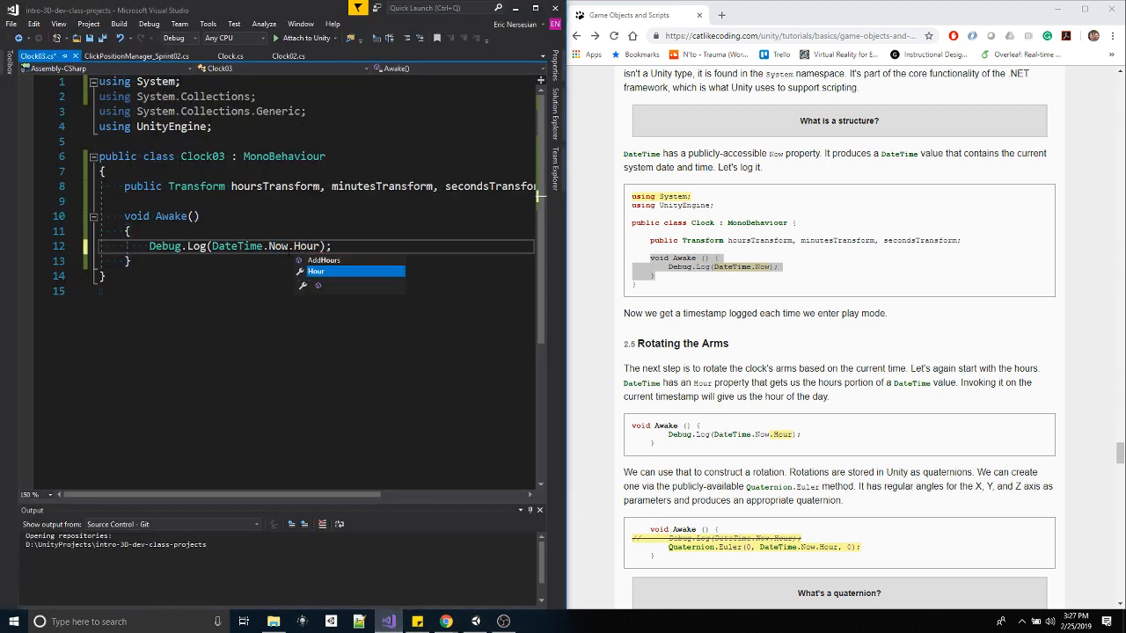
{"action": "key", "text": "Escape"}
- Play the scene in Unity to check the logged hour value, and stop playing
{"action": "left_click", "coordinate": [476, 622]}
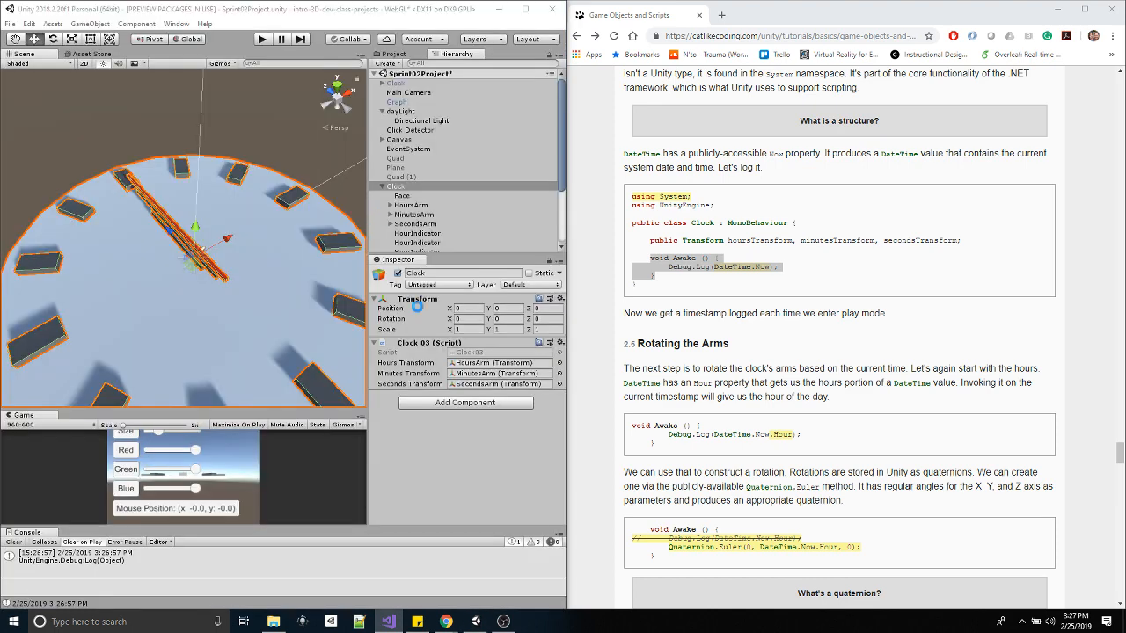
{"action": "left_click", "coordinate": [263, 39]}
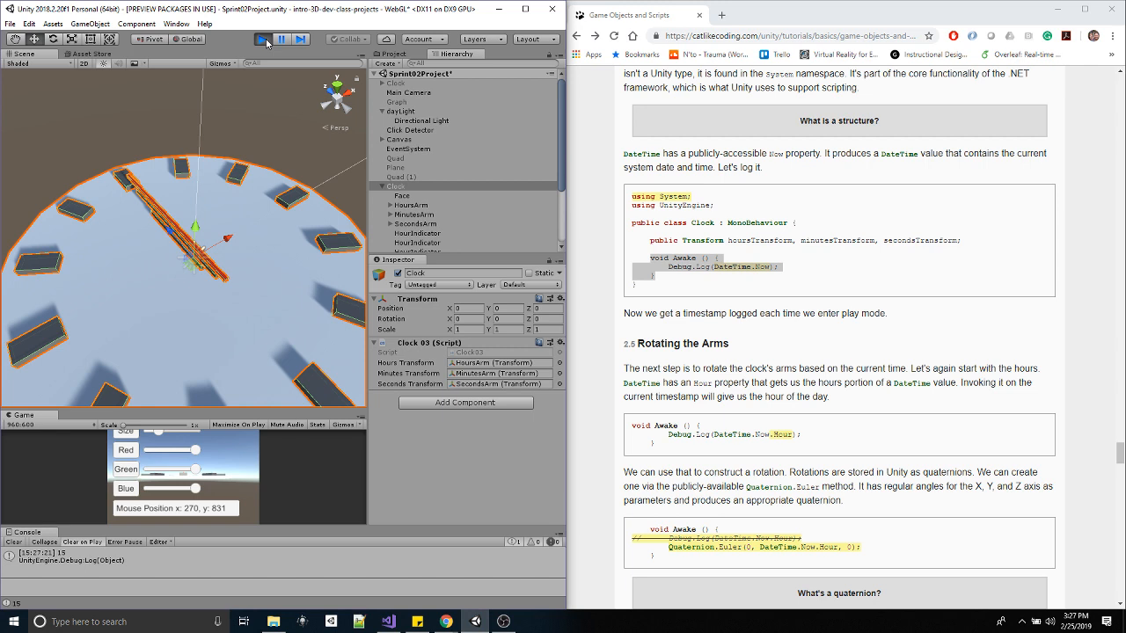
{"action": "left_click", "coordinate": [262, 40]}
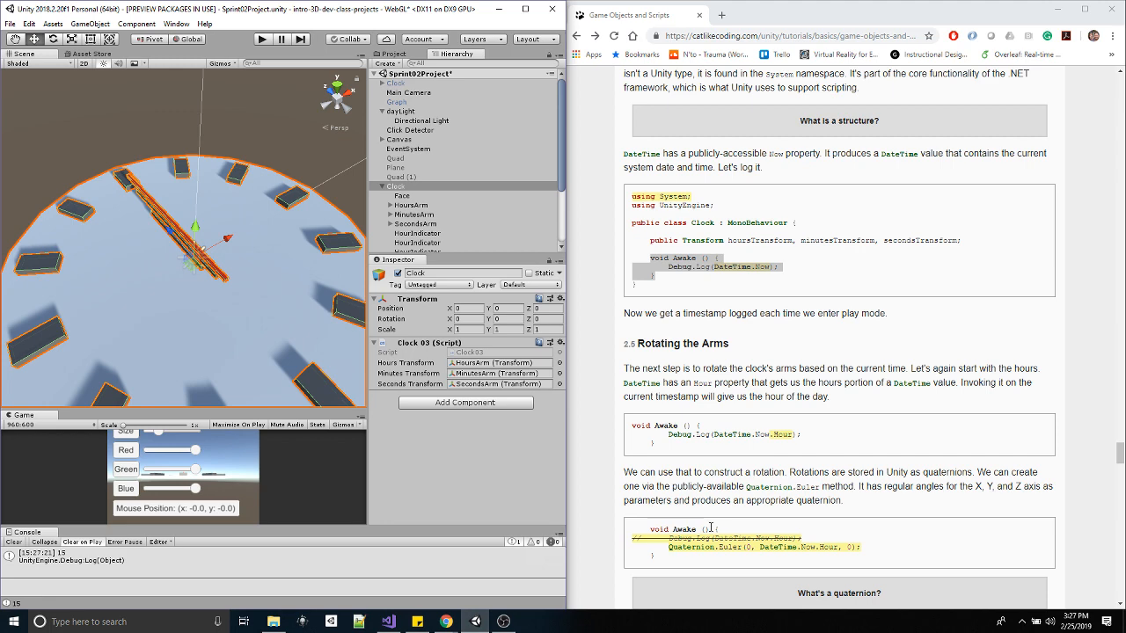
- Replace the Debug.Log line in Clock03's Awake with the tutorial's Quaternion.Euler(0f, DateTime.Now.Hour * degreesPerHour, 0f); statement
{"action": "scroll", "coordinate": [813, 364], "scroll_direction": "down", "scroll_amount": 2}
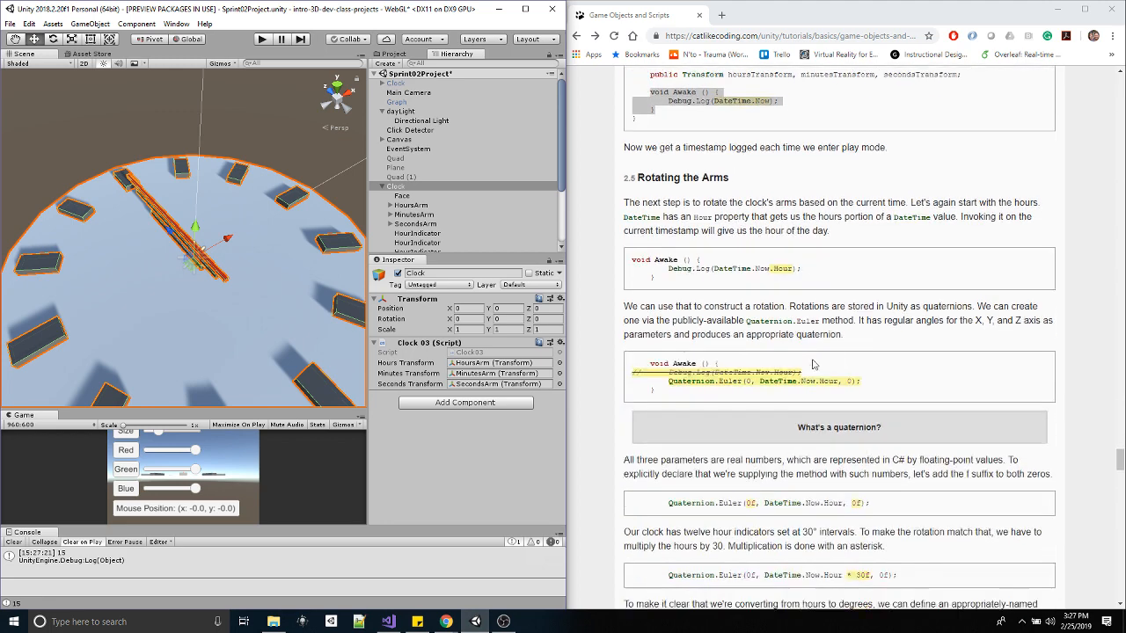
{"action": "scroll", "coordinate": [814, 364], "scroll_direction": "down", "scroll_amount": 1}
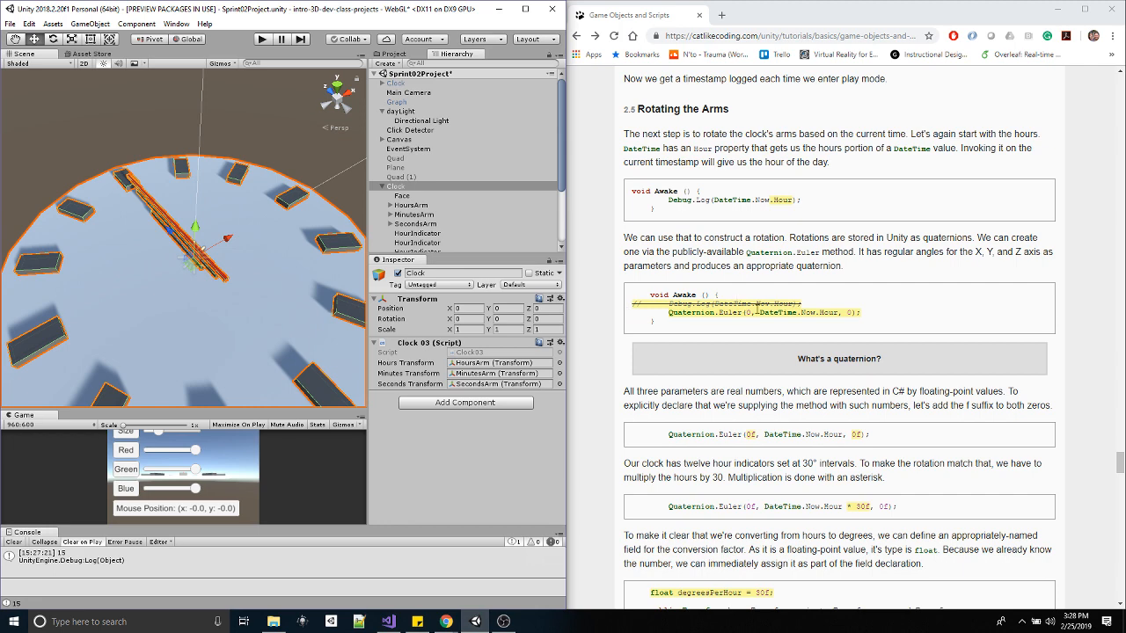
{"action": "scroll", "coordinate": [871, 318], "scroll_direction": "down", "scroll_amount": 3}
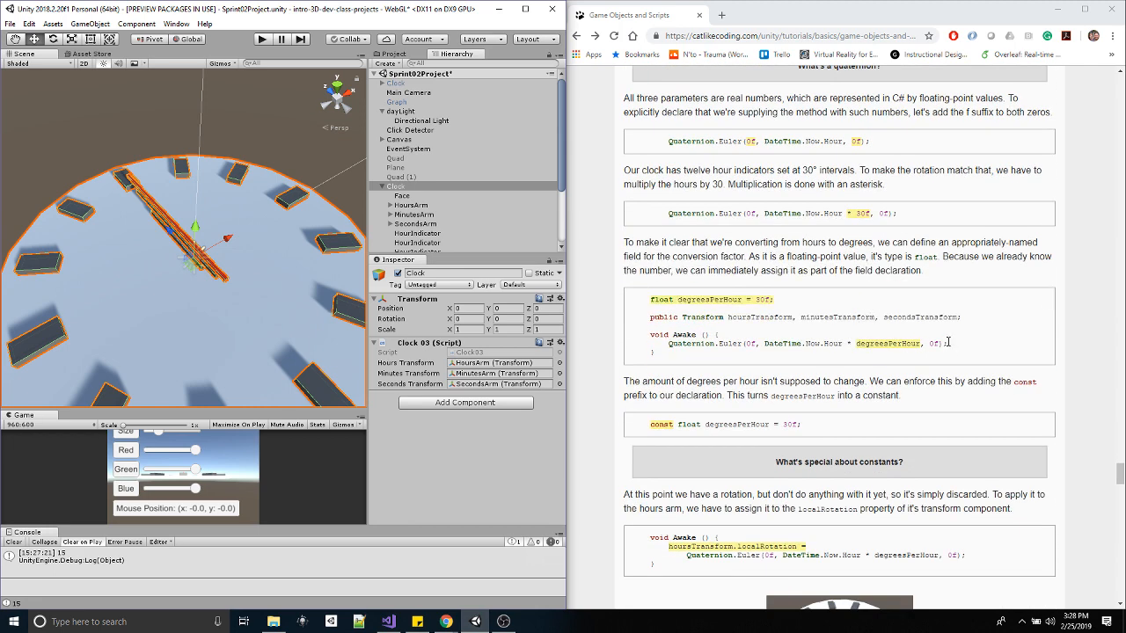
{"action": "left_click_drag", "start_coordinate": [956, 344], "coordinate": [669, 344]}
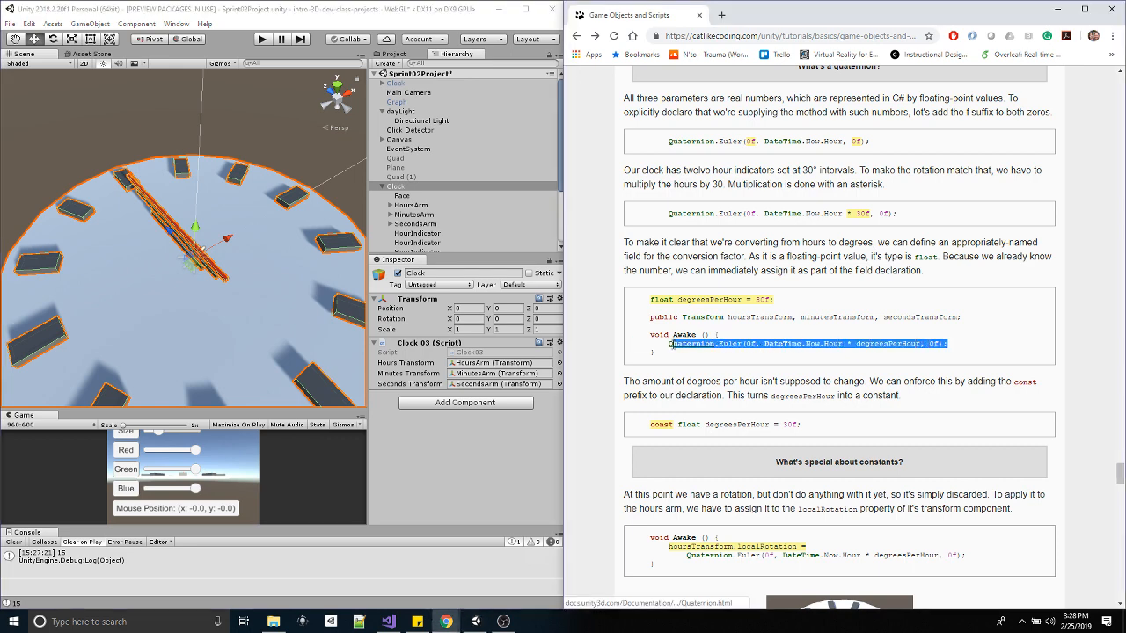
{"action": "right_click", "coordinate": [694, 345]}
{"action": "left_click", "coordinate": [708, 433]}
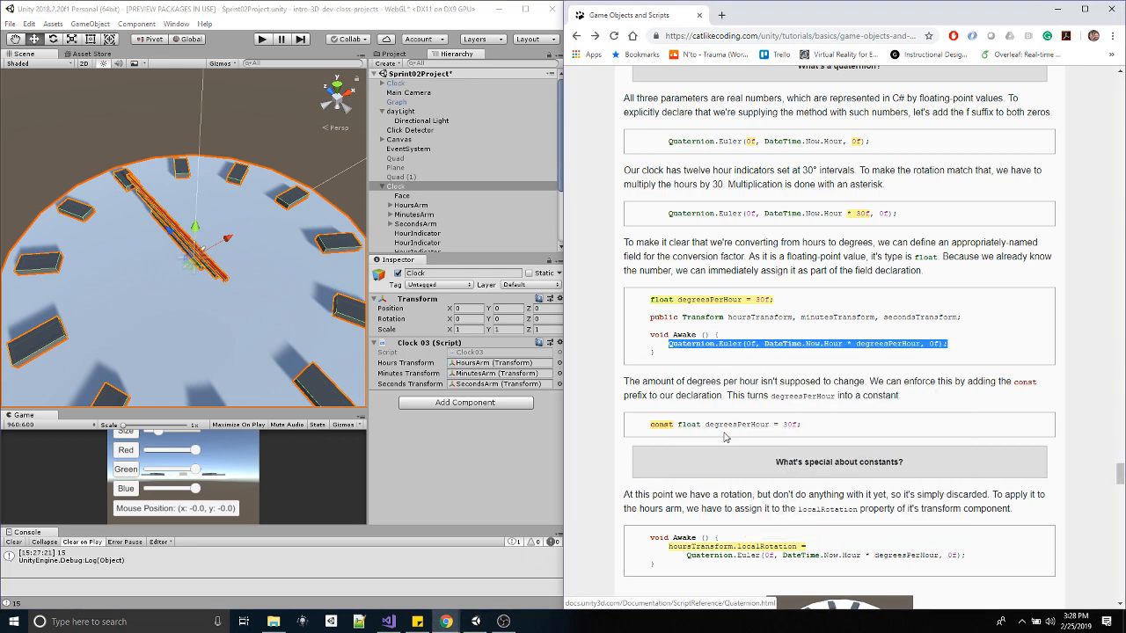
{"action": "left_click", "coordinate": [388, 622]}
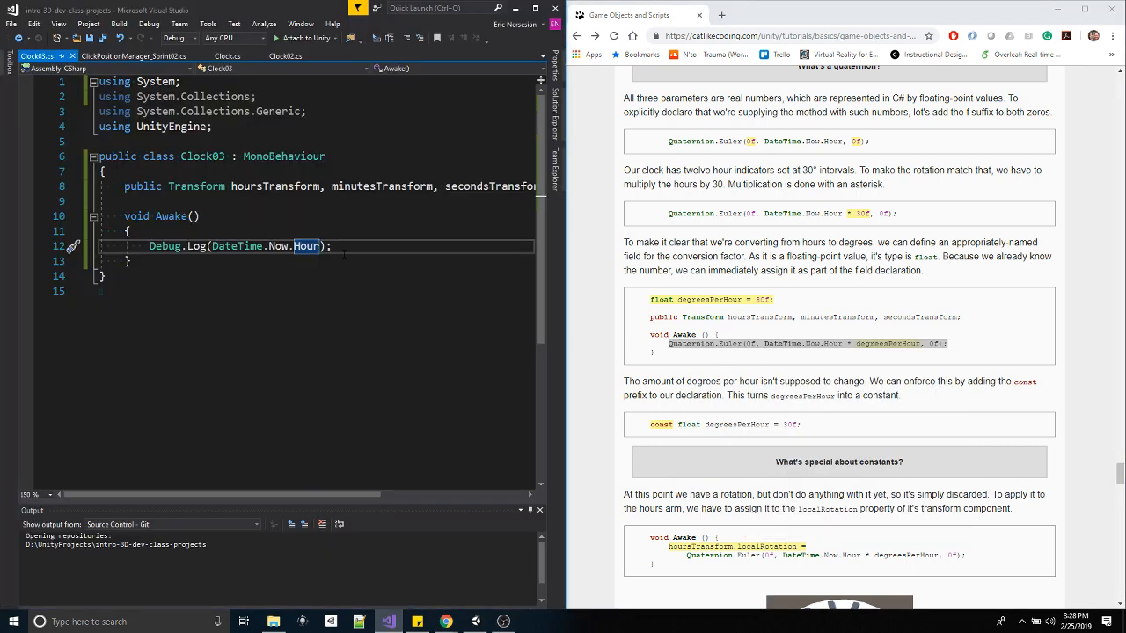
{"action": "left_click_drag", "start_coordinate": [347, 245], "coordinate": [146, 250]}
{"action": "left_click", "coordinate": [147, 251]}
{"action": "left_click_drag", "start_coordinate": [257, 247], "coordinate": [263, 247]}
{"action": "left_click_drag", "start_coordinate": [332, 246], "coordinate": [152, 251]}
{"action": "key", "text": "ctrl+v"}
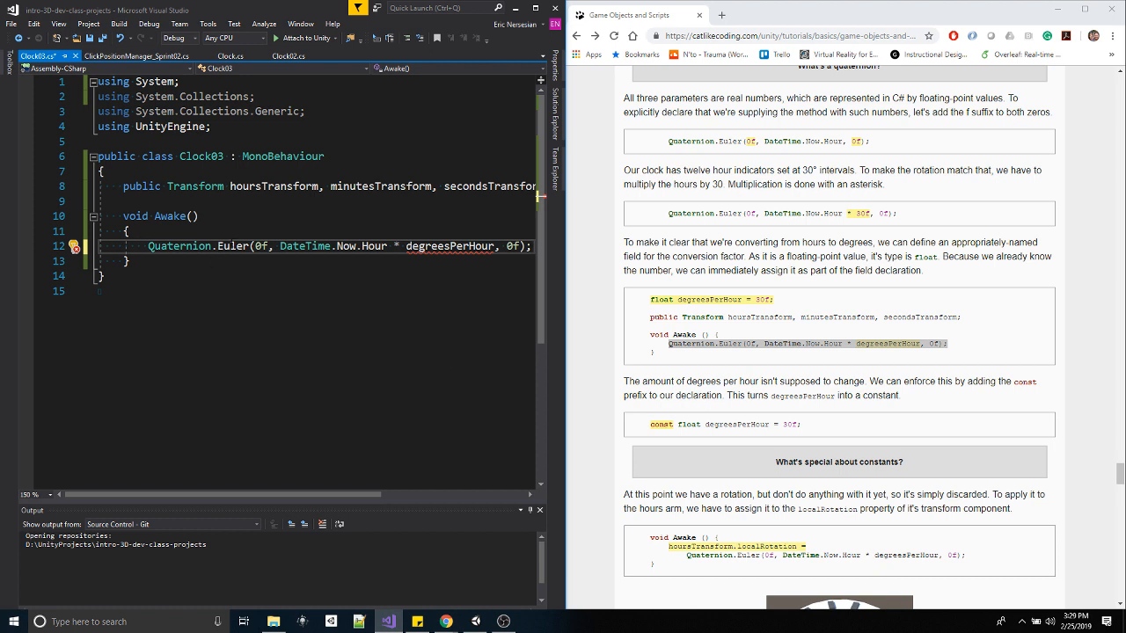
- Examine the Quaternion.Euler arguments in Awake: the 0f value, DateTime.Now.Hour and degreesPerHour
{"action": "left_click", "coordinate": [232, 247]}
{"action": "left_click", "coordinate": [262, 246]}
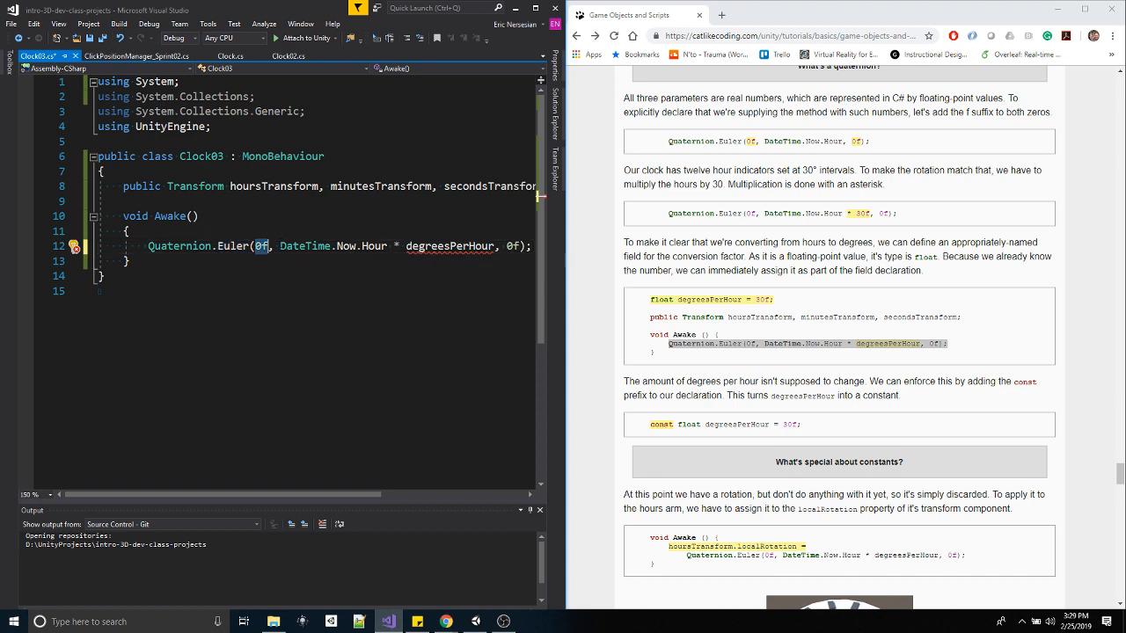
{"action": "left_click_drag", "start_coordinate": [280, 247], "coordinate": [519, 247]}
{"action": "left_click_drag", "start_coordinate": [281, 247], "coordinate": [388, 247]}
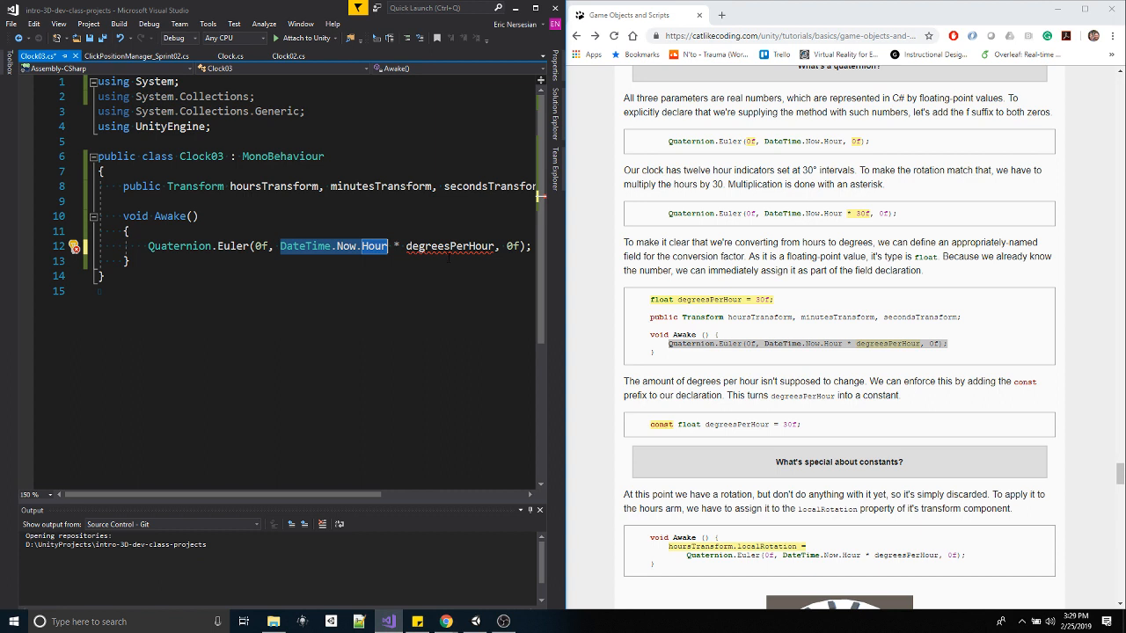
{"action": "left_click_drag", "start_coordinate": [406, 247], "coordinate": [494, 247]}
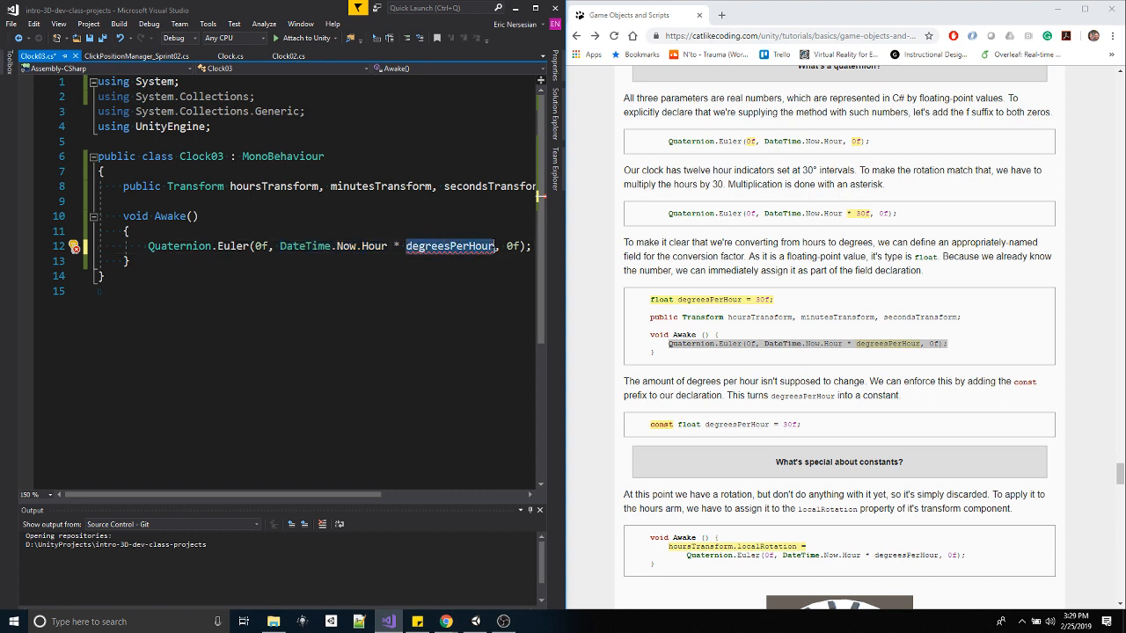
- Declare const float degreesPerHour = 30f; below the transform fields in Clock03, followed by a blank line
{"action": "left_click_drag", "start_coordinate": [778, 300], "coordinate": [647, 299]}
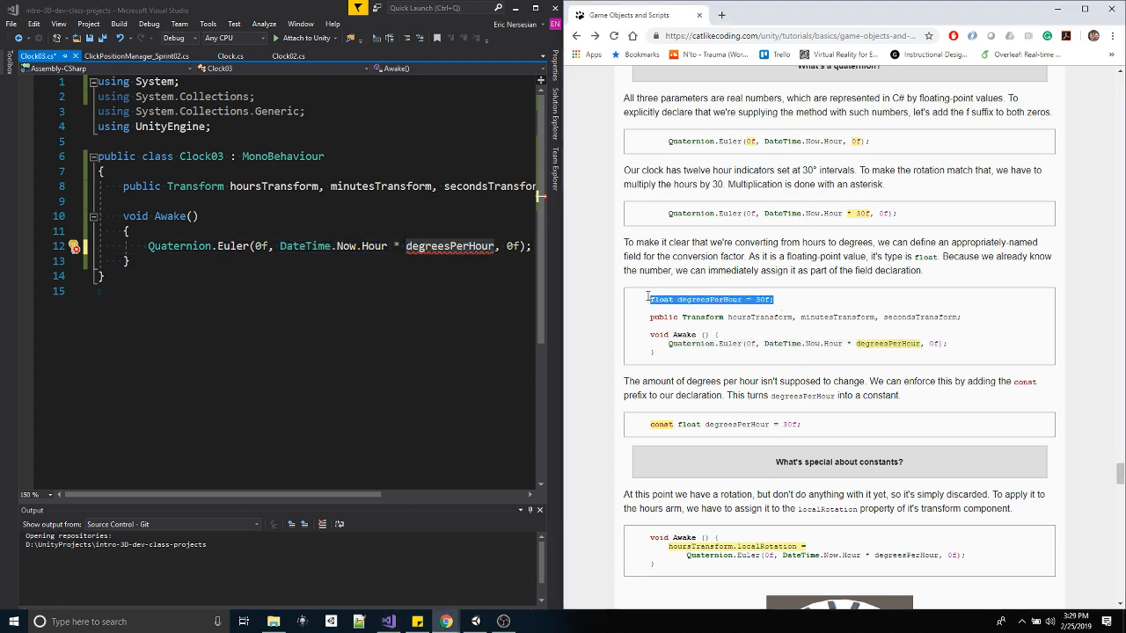
{"action": "left_click", "coordinate": [165, 202]}
{"action": "key", "text": "ctrl+v"}
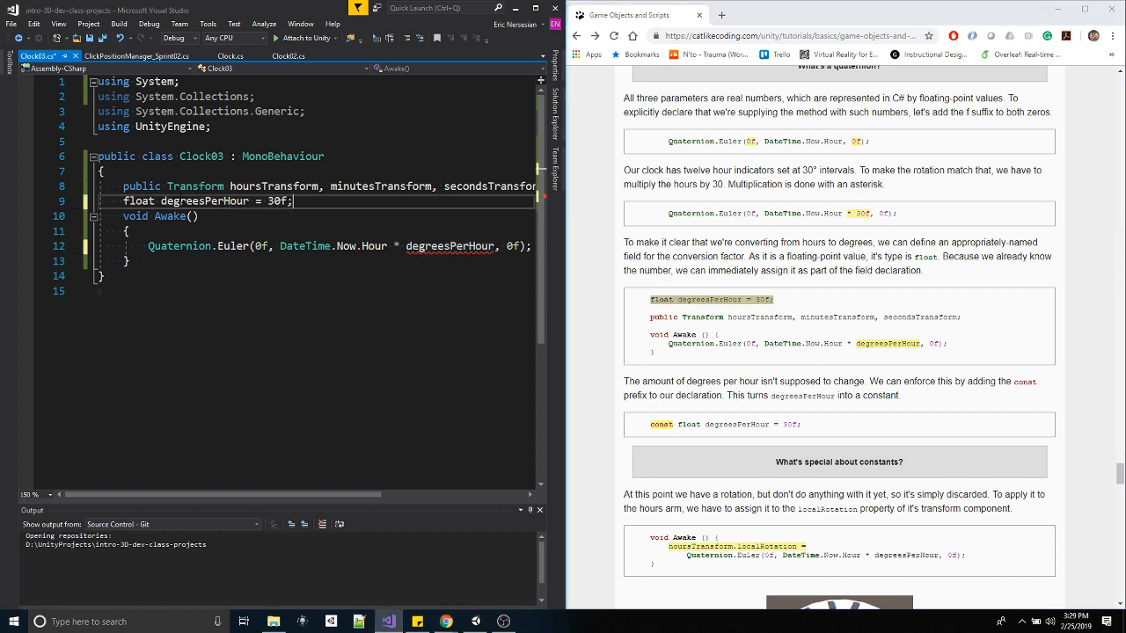
{"action": "key", "text": "Return"}
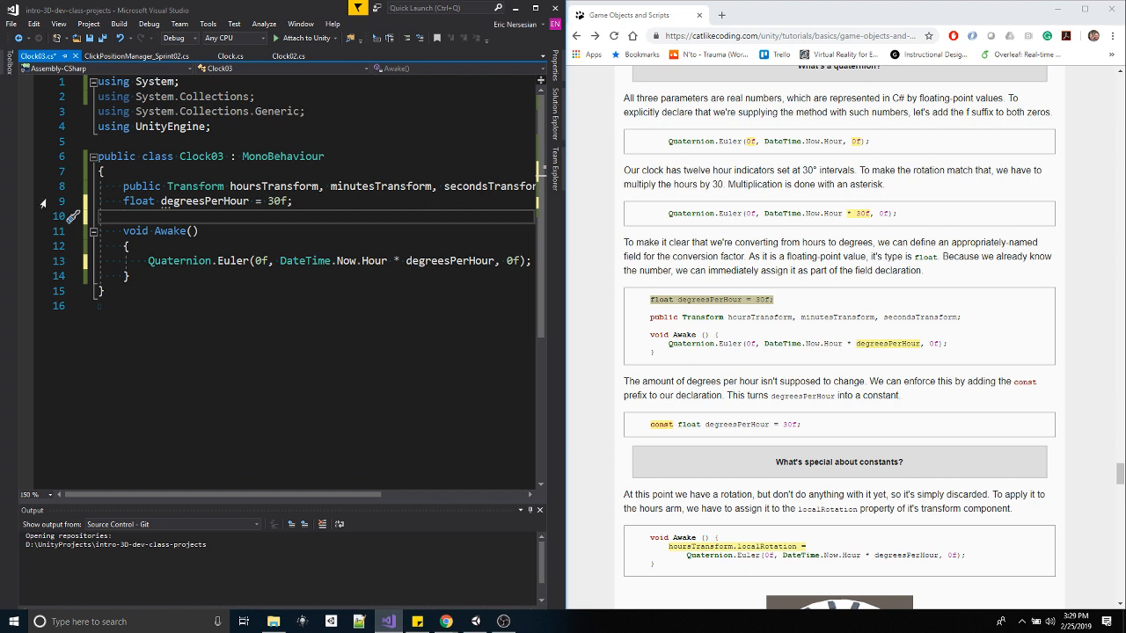
{"action": "left_click", "coordinate": [124, 202]}
{"action": "type", "text": "const"}
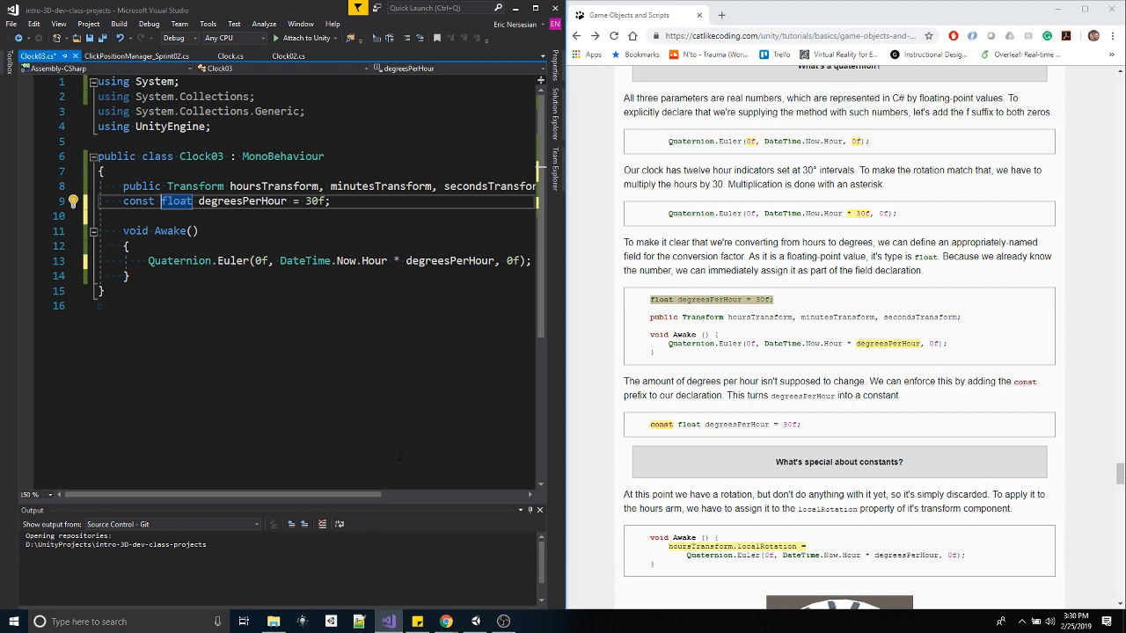
- Assign the Quaternion.Euler result in Awake to hoursTransform.localRotation, using the assignment copied from the tutorial
{"action": "left_click_drag", "start_coordinate": [280, 261], "coordinate": [495, 262]}
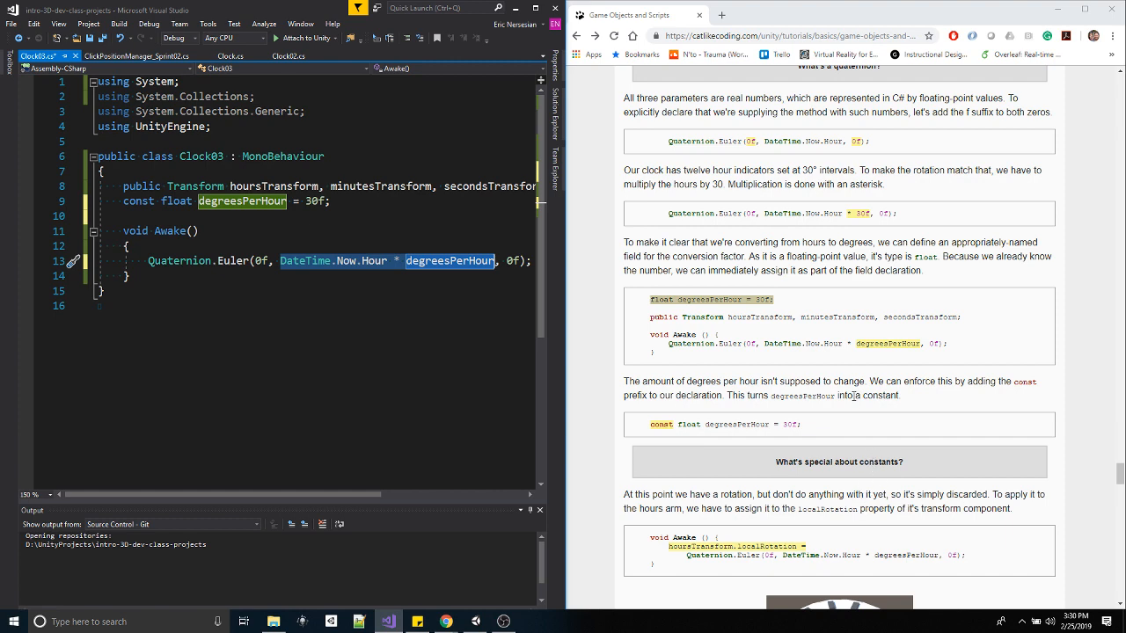
{"action": "scroll", "coordinate": [853, 395], "scroll_direction": "down", "scroll_amount": 2}
{"action": "scroll", "coordinate": [853, 395], "scroll_direction": "down", "scroll_amount": 4}
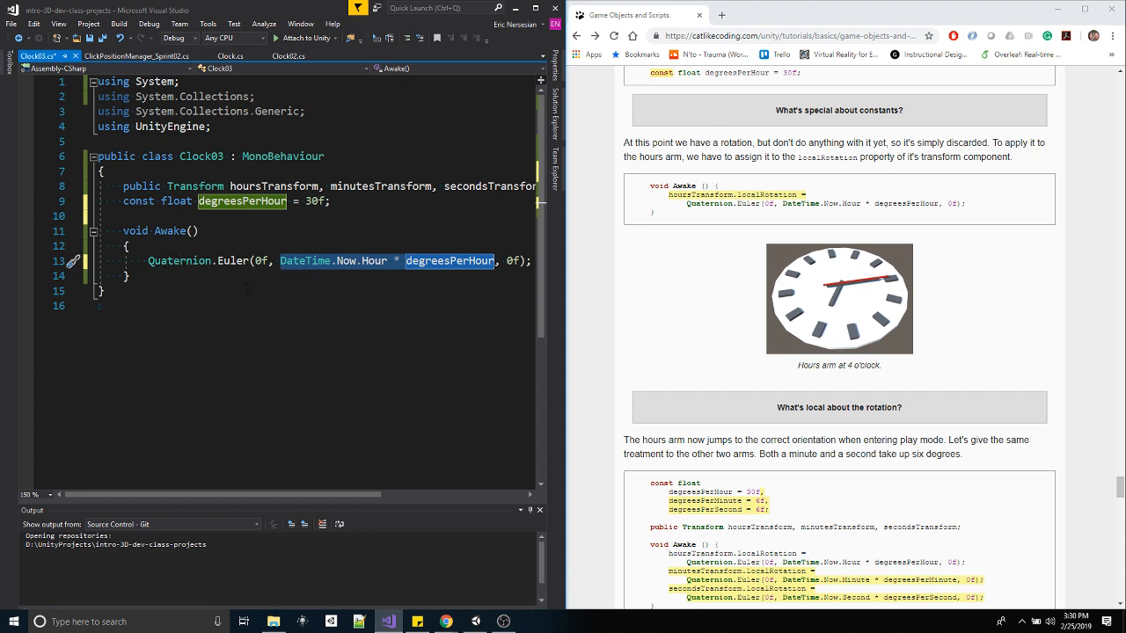
{"action": "left_click_drag", "start_coordinate": [808, 195], "coordinate": [670, 197]}
{"action": "key", "text": "ctrl+c"}
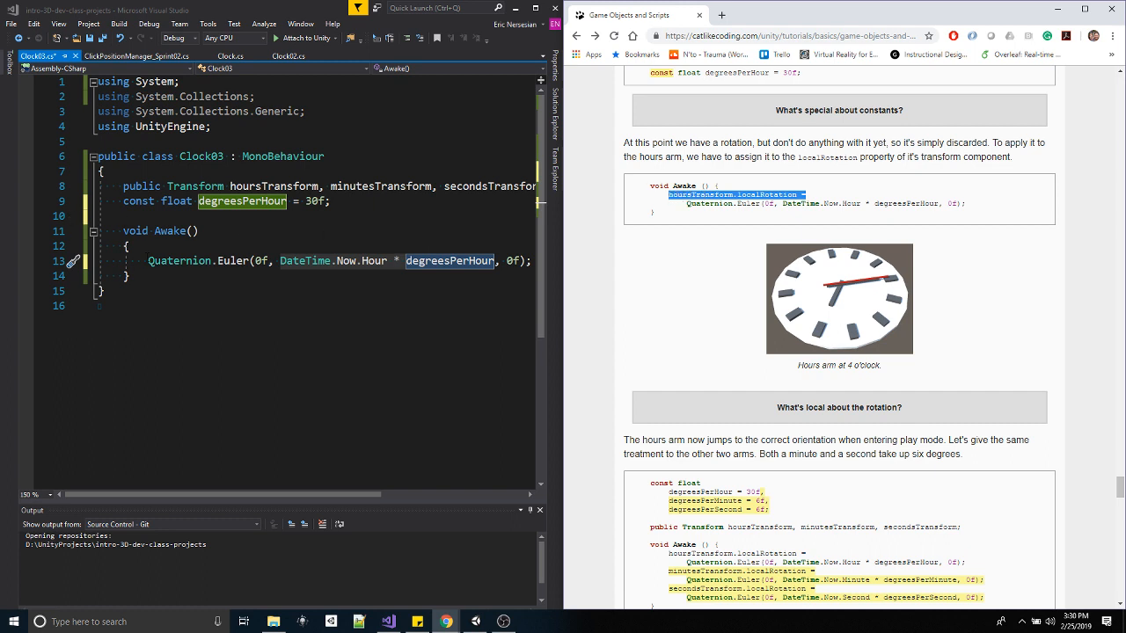
{"action": "left_click", "coordinate": [147, 261]}
{"action": "key", "text": "ctrl+v"}
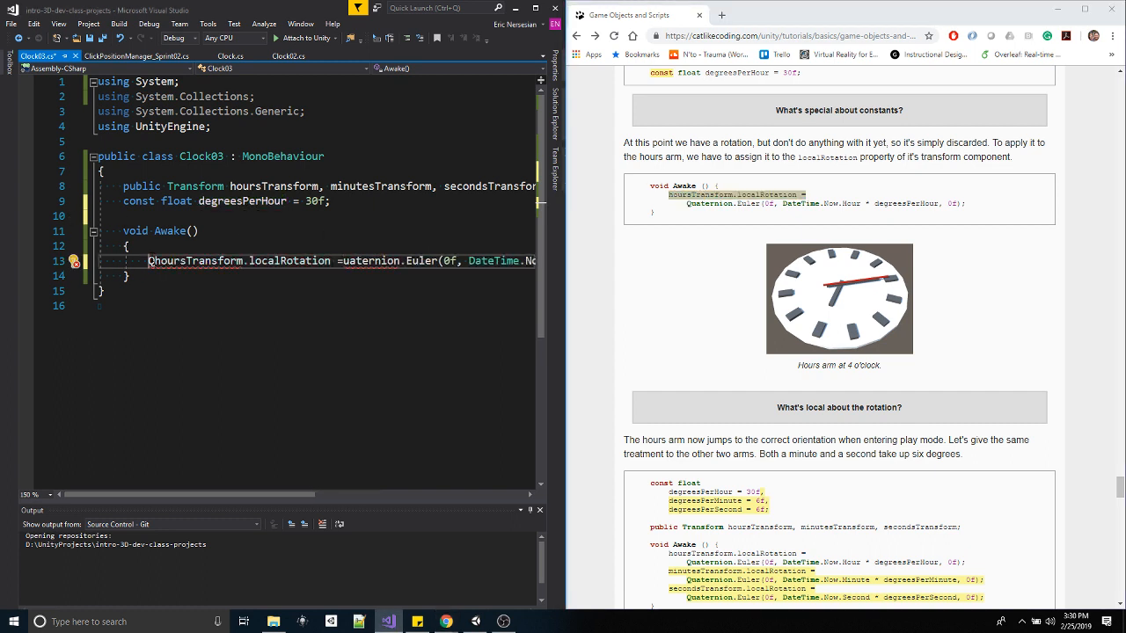
{"action": "key", "text": "ctrl+z"}
{"action": "left_click", "coordinate": [146, 262]}
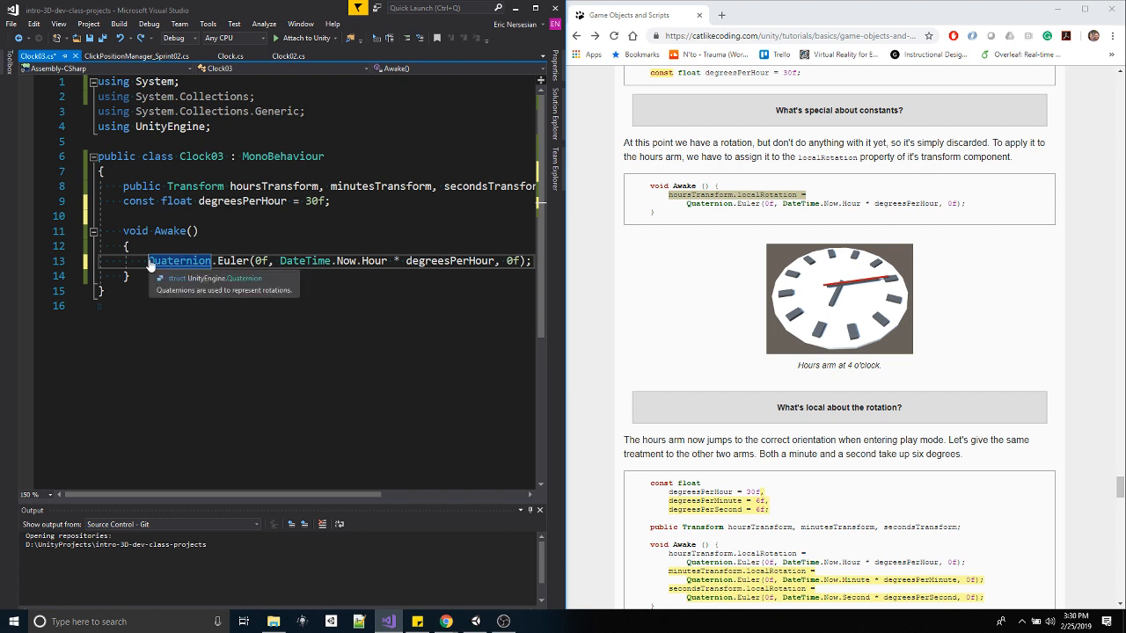
{"action": "key", "text": "ctrl+v"}
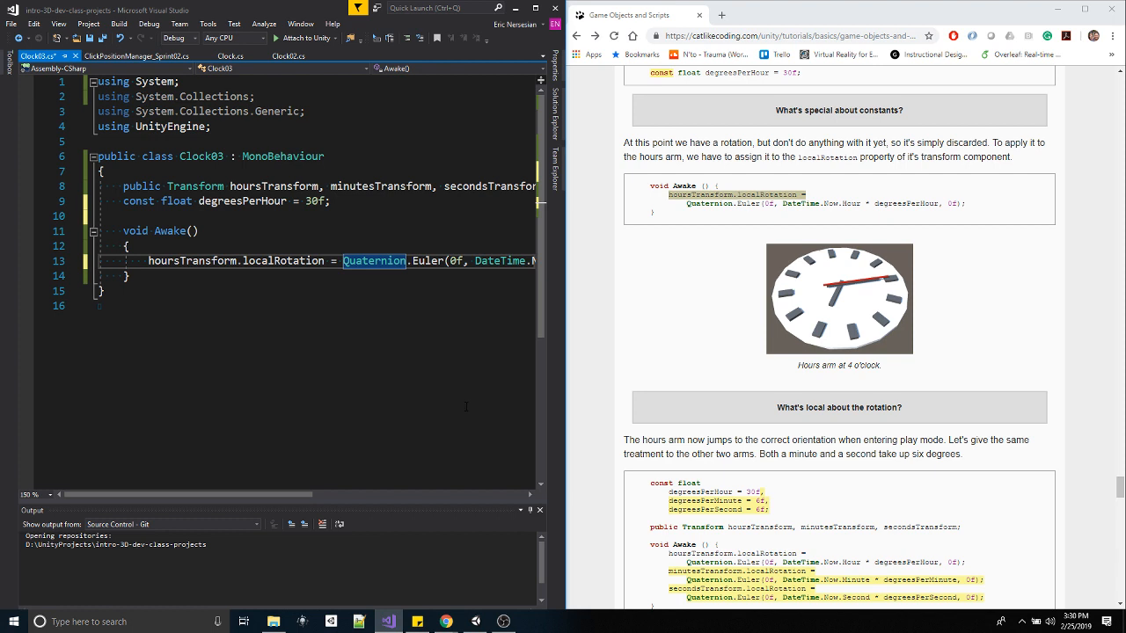
{"action": "left_click_drag", "start_coordinate": [307, 495], "coordinate": [221, 470]}
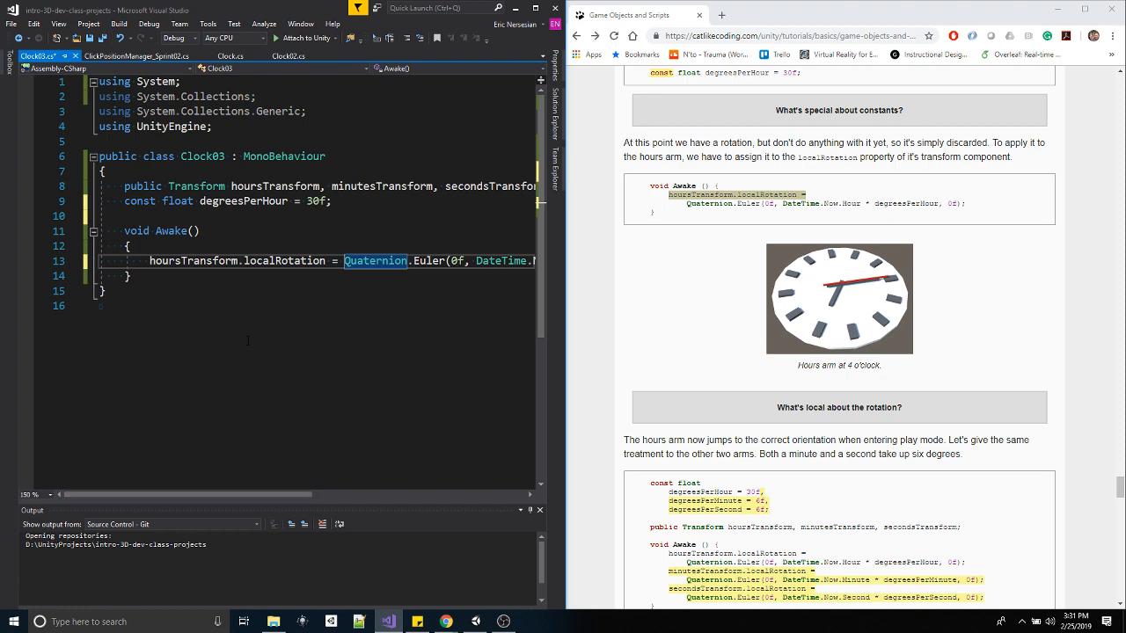
- Switch to Unity, run the scene to check the hours arm's rotation on the clock face, and stop play mode
{"action": "left_click", "coordinate": [475, 621]}
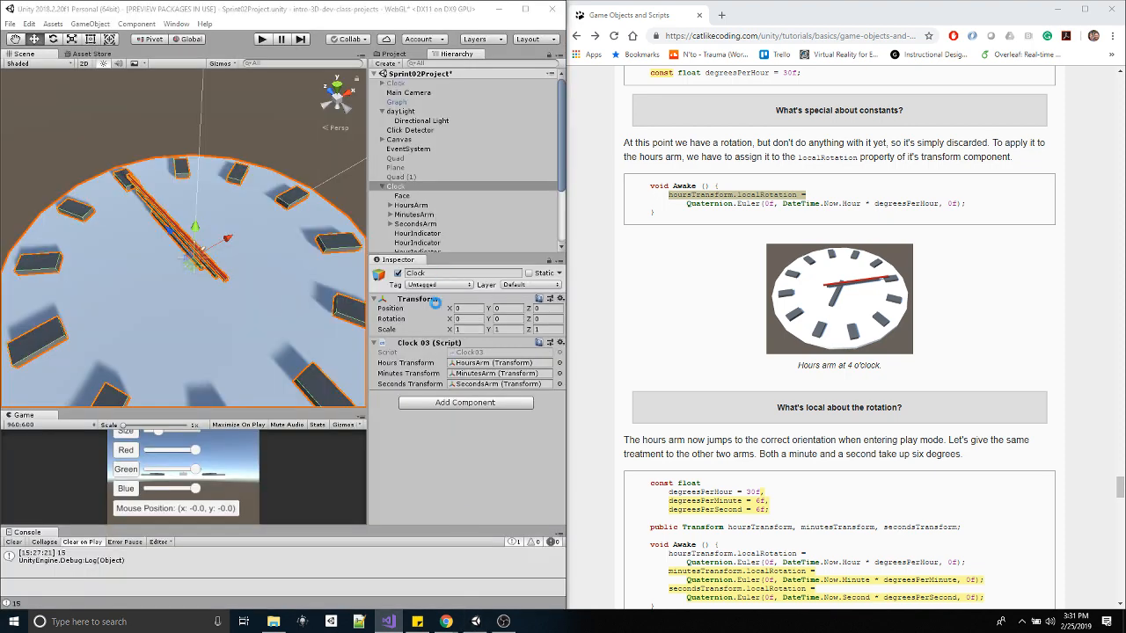
{"action": "left_click", "coordinate": [262, 40]}
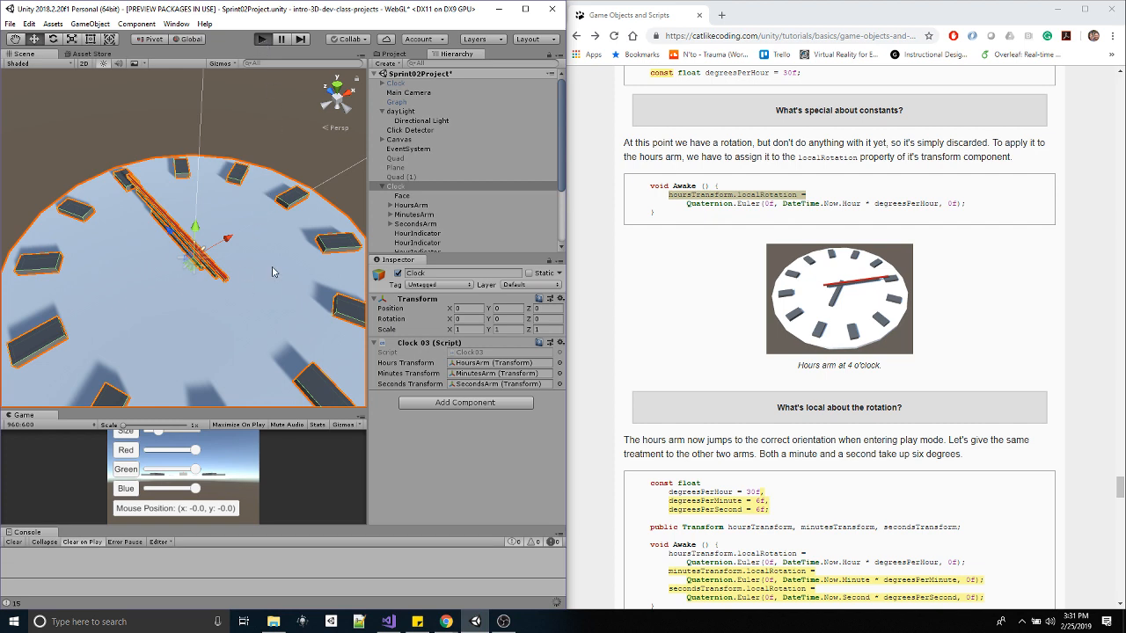
{"action": "left_click_drag", "start_coordinate": [272, 272], "coordinate": [209, 264], "text": "alt"}
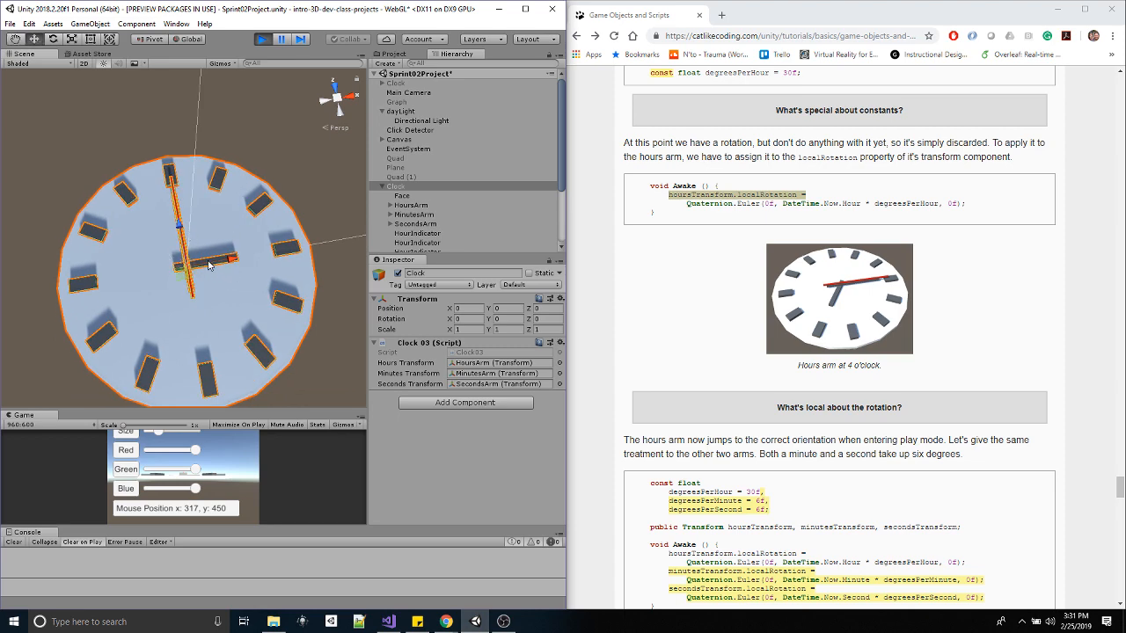
{"action": "left_click", "coordinate": [262, 39]}
- Copy the tutorial's minutesTransform and secondsTransform localRotation assignments into Clock03's Awake below the hoursTransform line
{"action": "scroll", "coordinate": [770, 352], "scroll_direction": "down", "scroll_amount": 3}
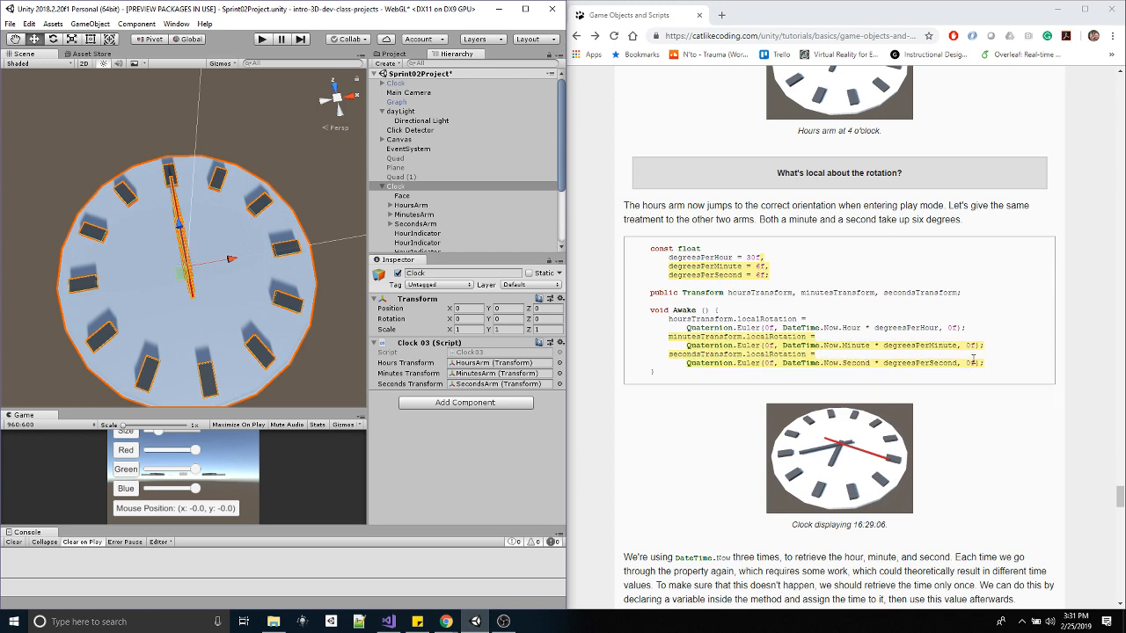
{"action": "left_click_drag", "start_coordinate": [984, 363], "coordinate": [668, 336]}
{"action": "key", "text": "ctrl+c"}
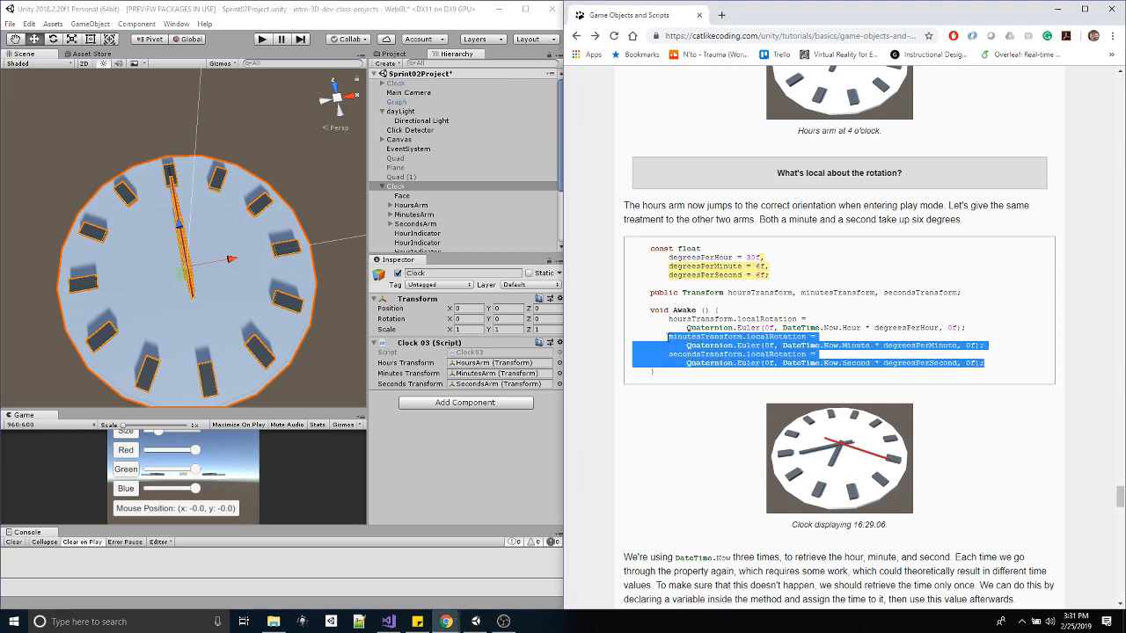
{"action": "left_click", "coordinate": [395, 622]}
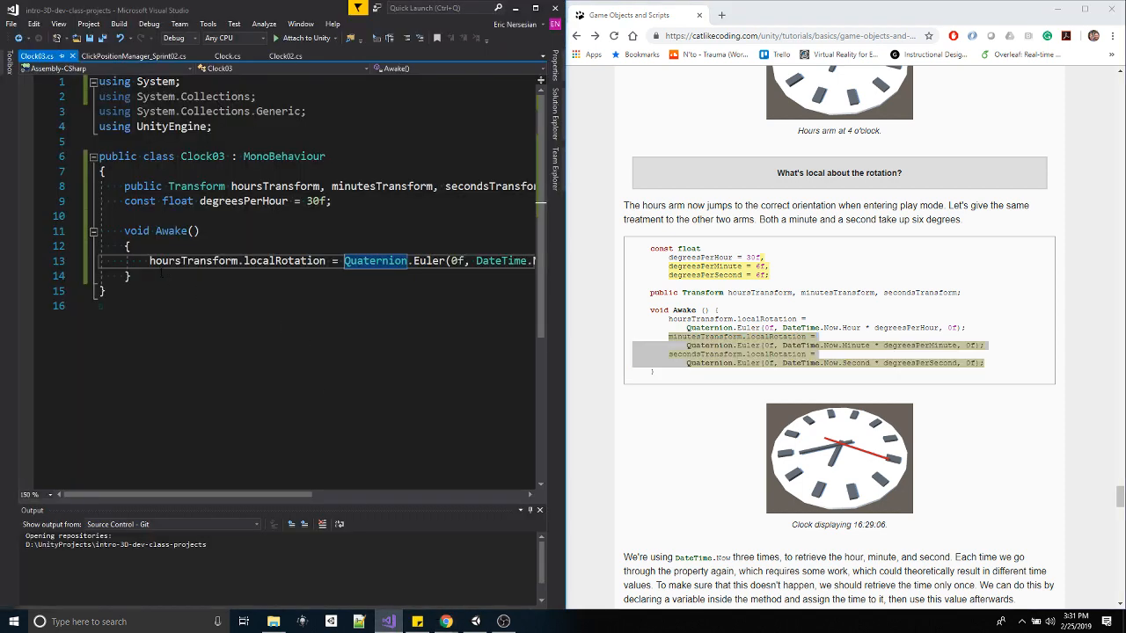
{"action": "left_click", "coordinate": [126, 276]}
{"action": "key", "text": "Return"}
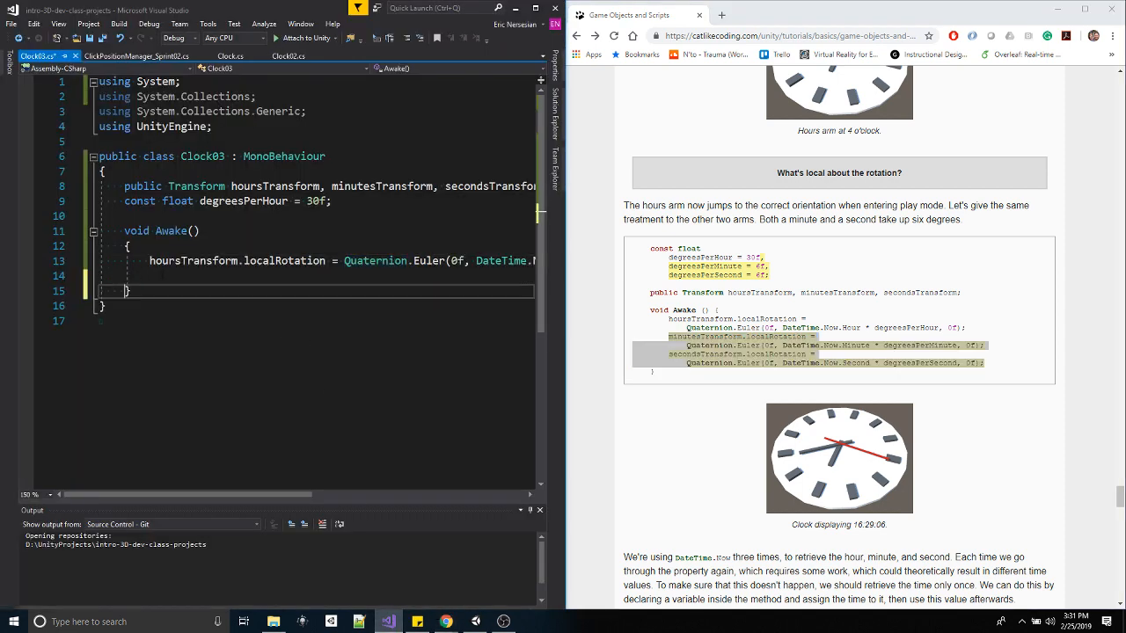
{"action": "key", "text": "ctrl+v"}
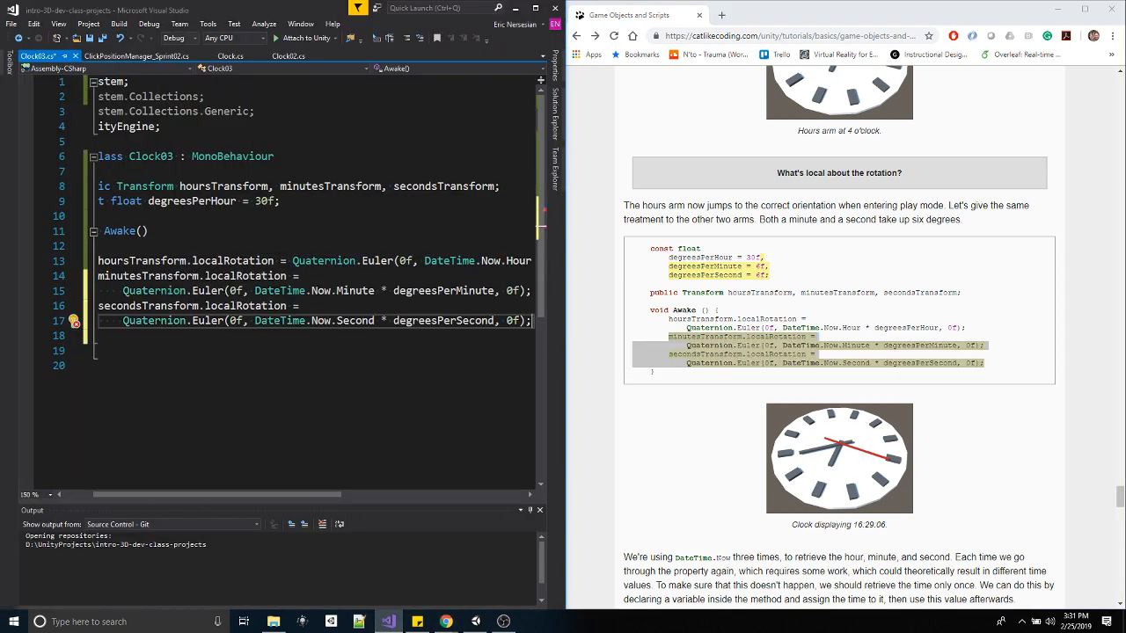
- Join the split minutesTransform and secondsTransform assignments in Awake so that each statement sits on a single line
{"action": "left_click", "coordinate": [315, 275]}
{"action": "key", "text": "Delete"}
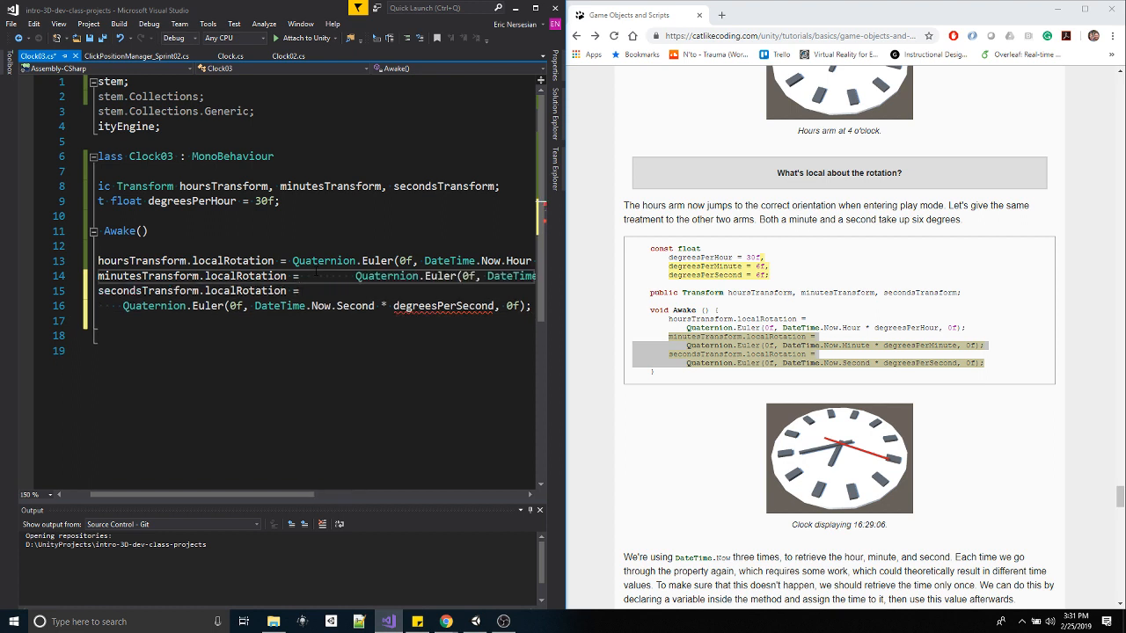
{"action": "key", "text": "Delete"}
{"action": "key", "text": "Delete"}
{"action": "key", "text": "Down"}
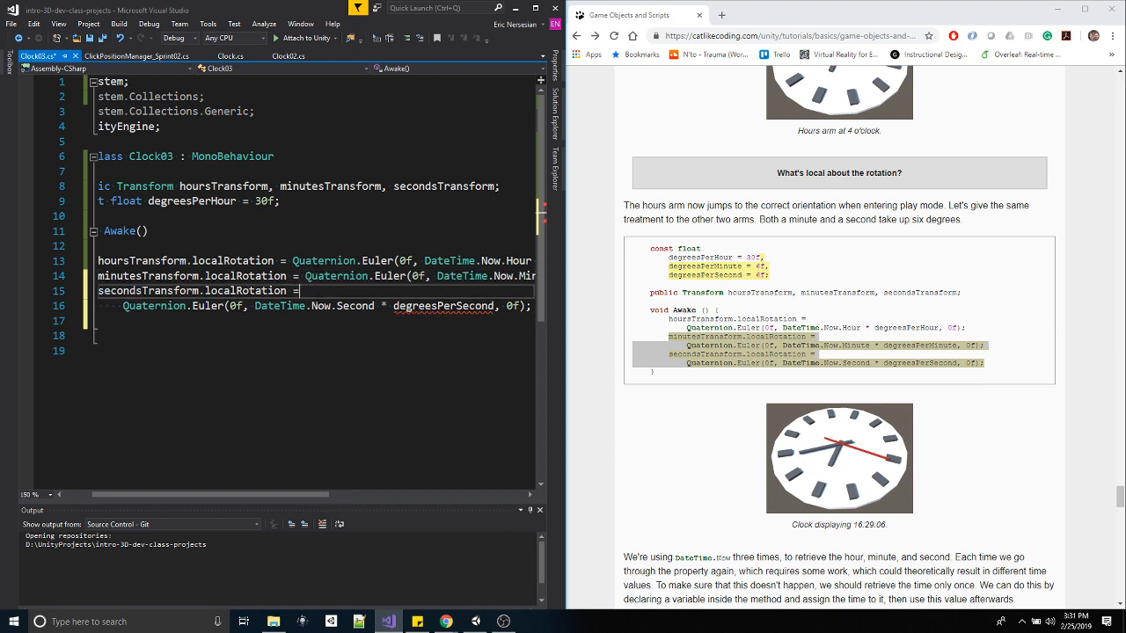
{"action": "key", "text": "Delete"}
{"action": "key", "text": "Delete"}
{"action": "key", "text": "Delete"}
{"action": "key", "text": "Delete"}
{"action": "key", "text": "Delete"}
{"action": "key", "text": "BackSpace"}
{"action": "key", "text": "BackSpace"}
{"action": "key", "text": "BackSpace"}
{"action": "key", "text": "BackSpace"}
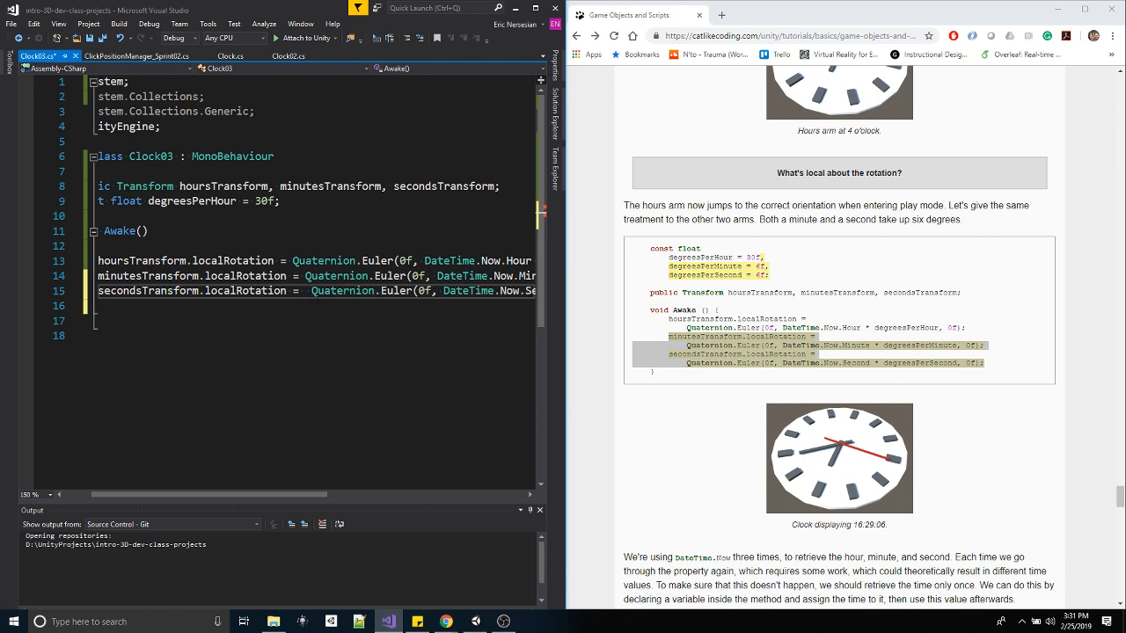
{"action": "left_click_drag", "start_coordinate": [282, 498], "coordinate": [229, 496]}
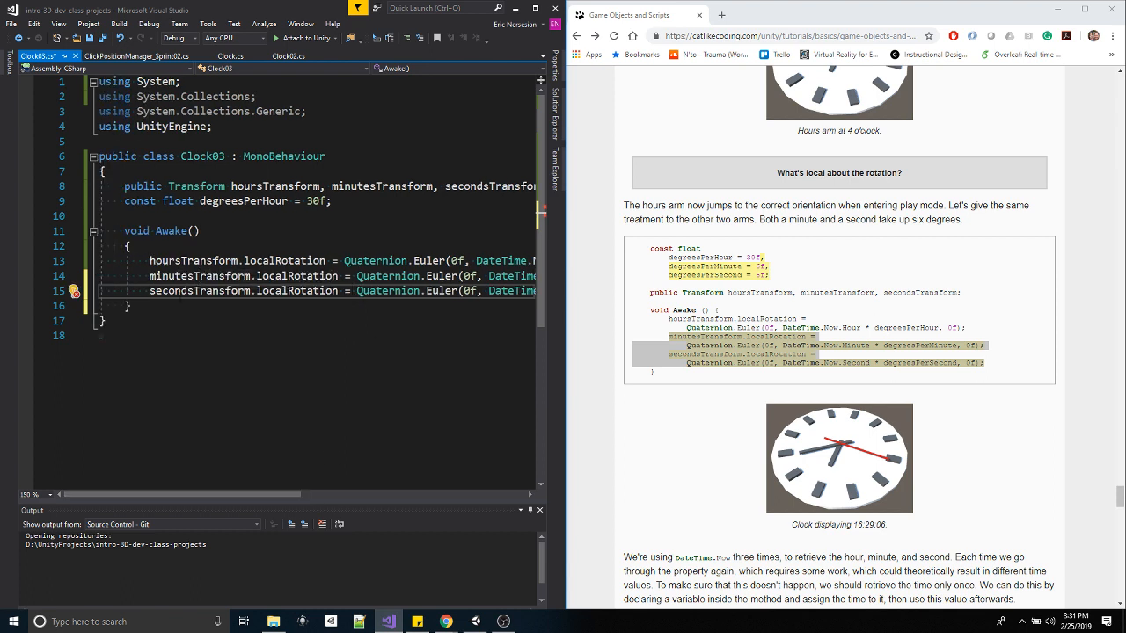
- Extend the const float declaration with the tutorial's degreesPerMinute = 6f and degreesPerSecond = 6f, separated from 30f by a comma
{"action": "left_click_drag", "start_coordinate": [279, 496], "coordinate": [419, 498]}
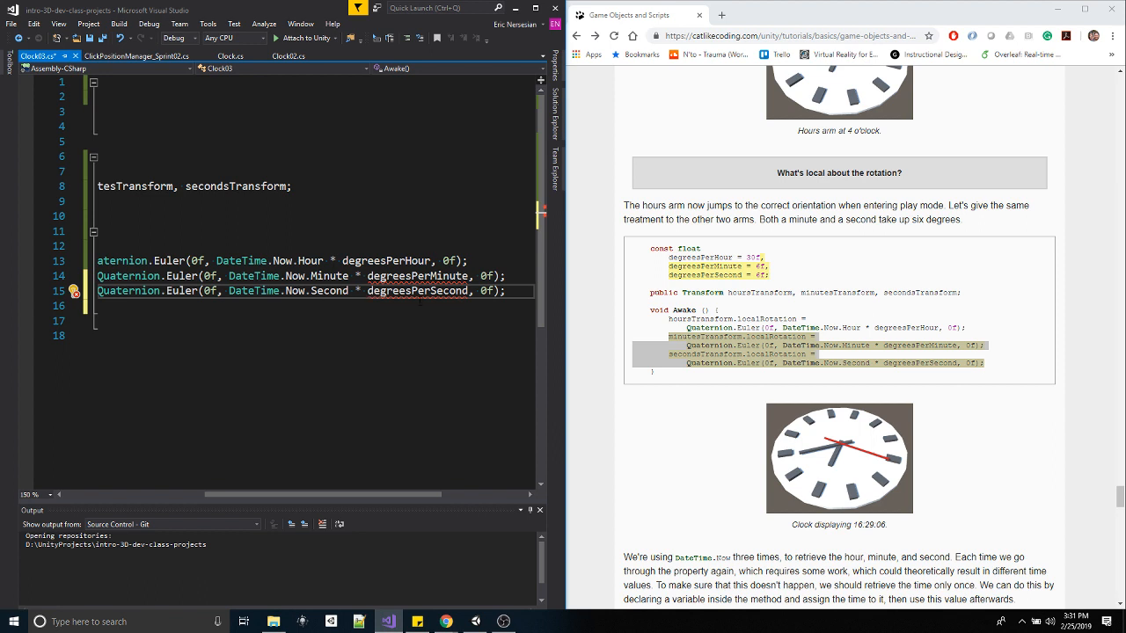
{"action": "left_click_drag", "start_coordinate": [780, 277], "coordinate": [666, 266]}
{"action": "key", "text": "ctrl+c"}
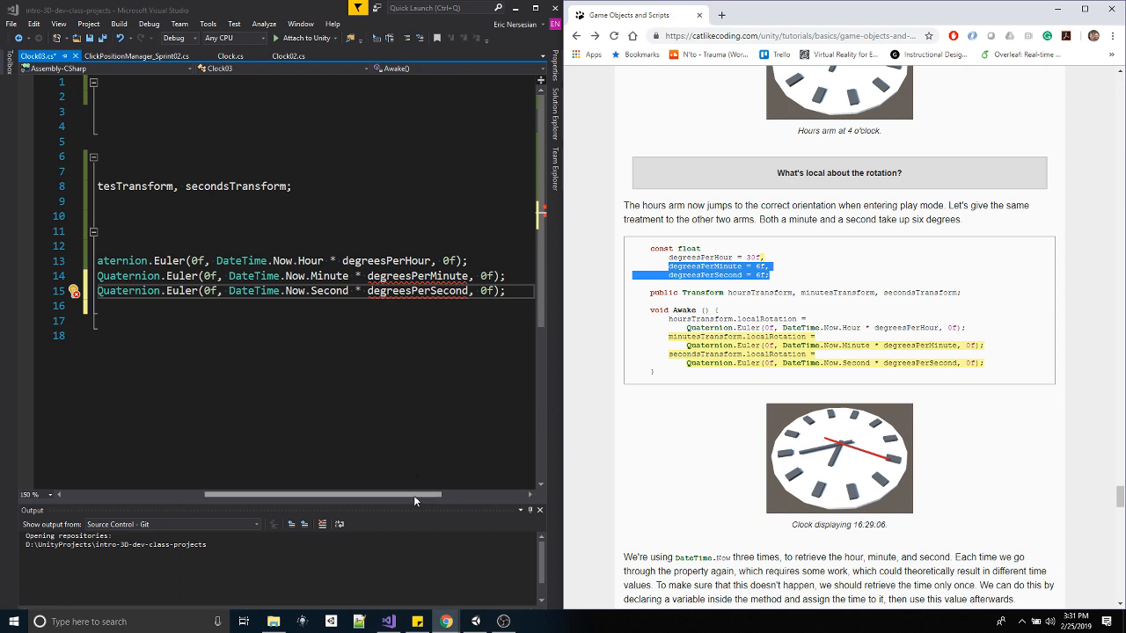
{"action": "left_click_drag", "start_coordinate": [412, 496], "coordinate": [255, 495]}
{"action": "left_click", "coordinate": [326, 201]}
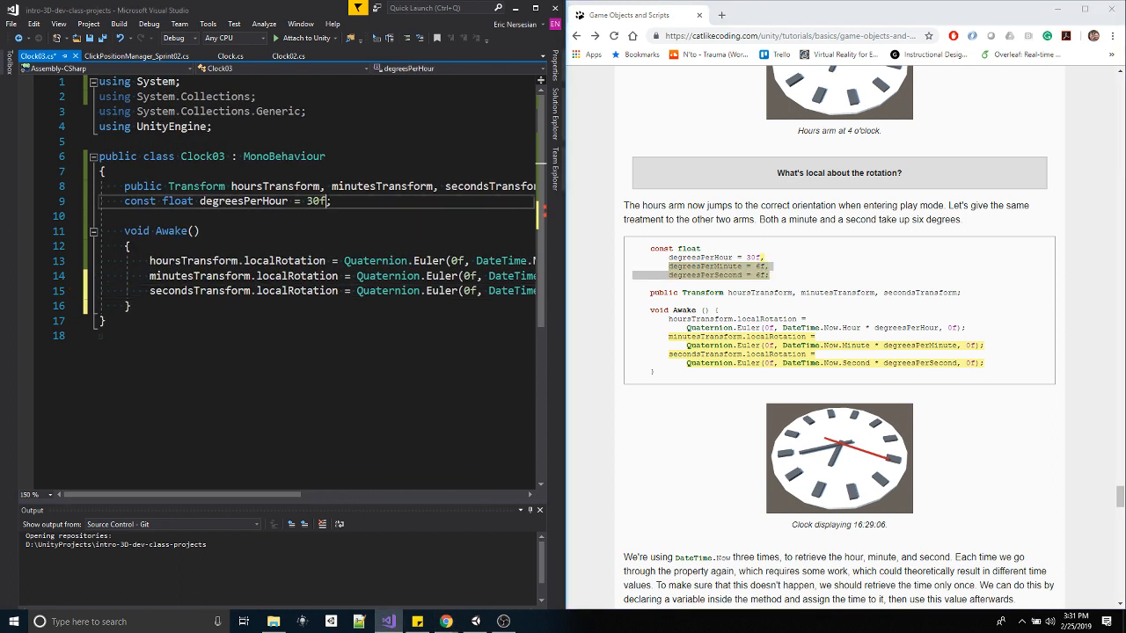
{"action": "key", "text": "ctrl+v"}
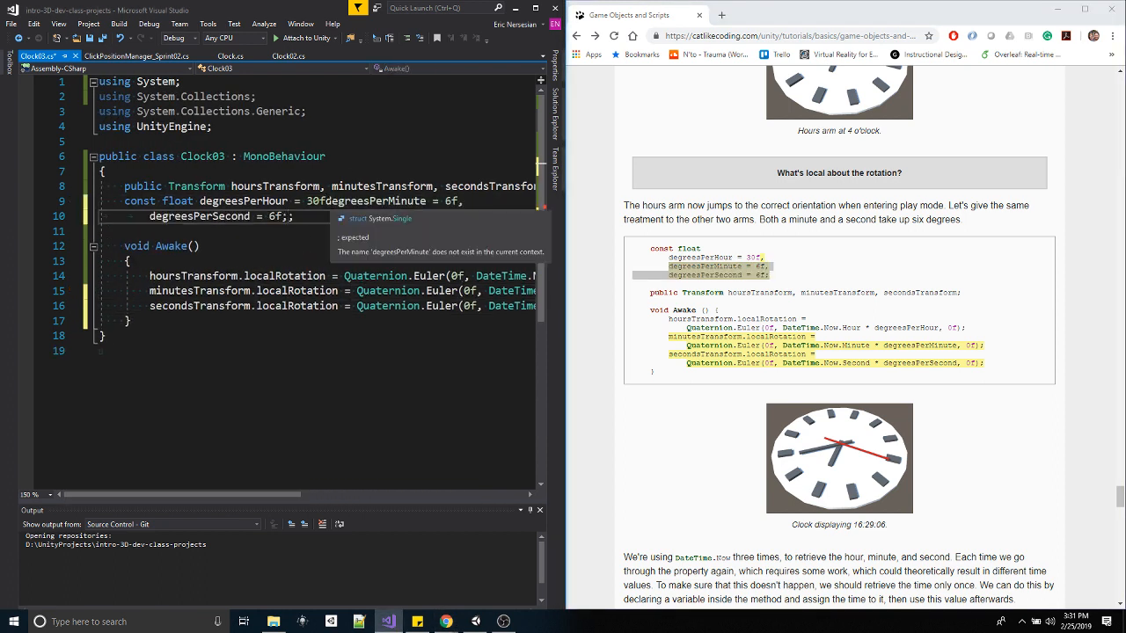
{"action": "left_click", "coordinate": [327, 200]}
{"action": "type", "text": ","}
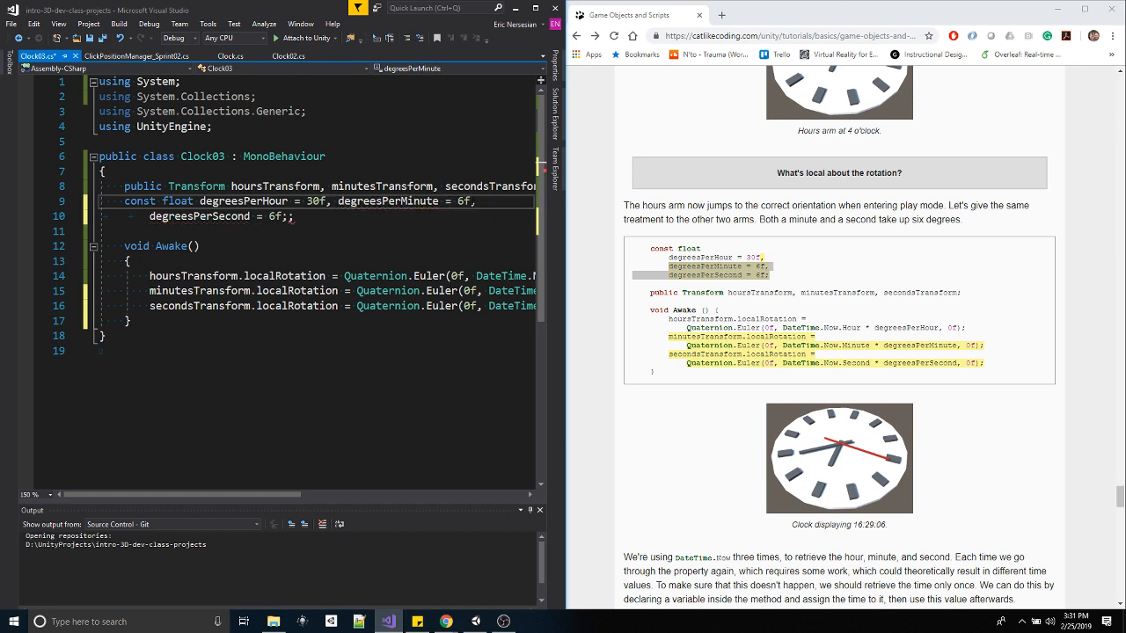
- Bring degreesPerSecond = 6f up onto the const float line and remove the duplicate semicolon at its end
{"action": "left_click", "coordinate": [476, 201]}
{"action": "key", "text": "Delete"}
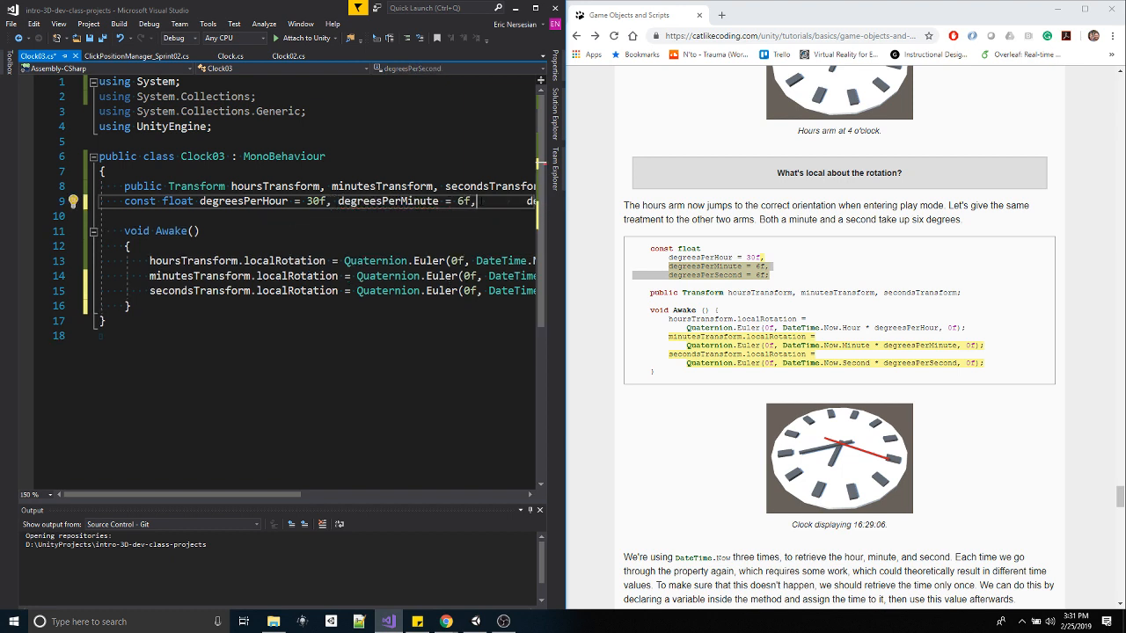
{"action": "key", "text": "Delete"}
{"action": "key", "text": "Delete"}
{"action": "key", "text": "Delete"}
{"action": "key", "text": "Delete"}
{"action": "key", "text": "Delete"}
{"action": "key", "text": "Delete"}
{"action": "key", "text": "Delete"}
{"action": "key", "text": "Delete"}
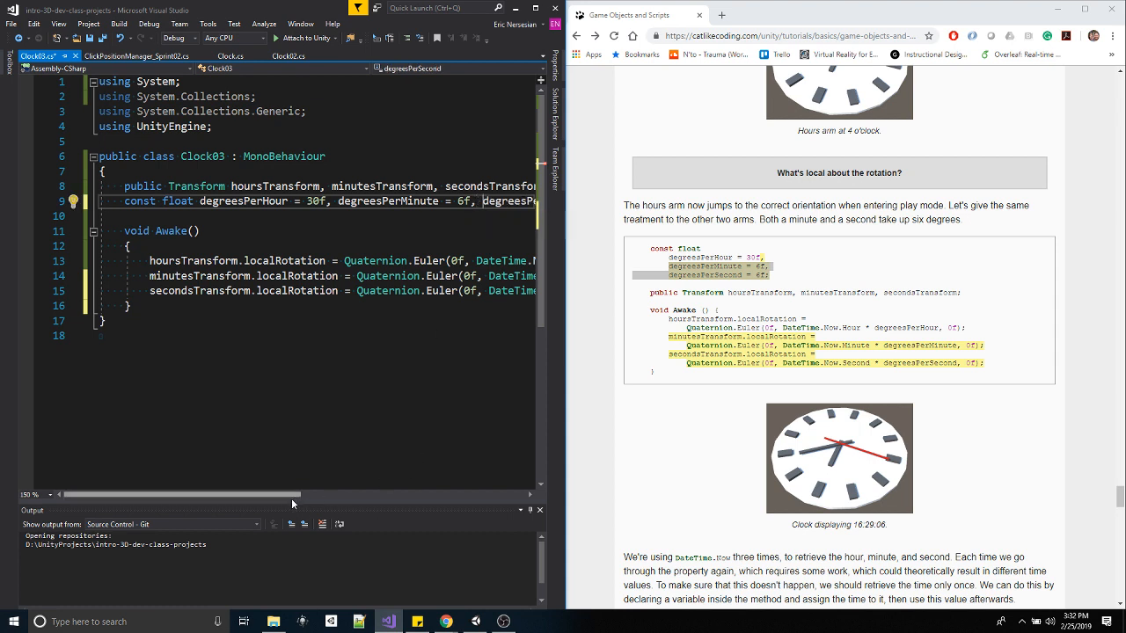
{"action": "left_click_drag", "start_coordinate": [291, 495], "coordinate": [368, 495]}
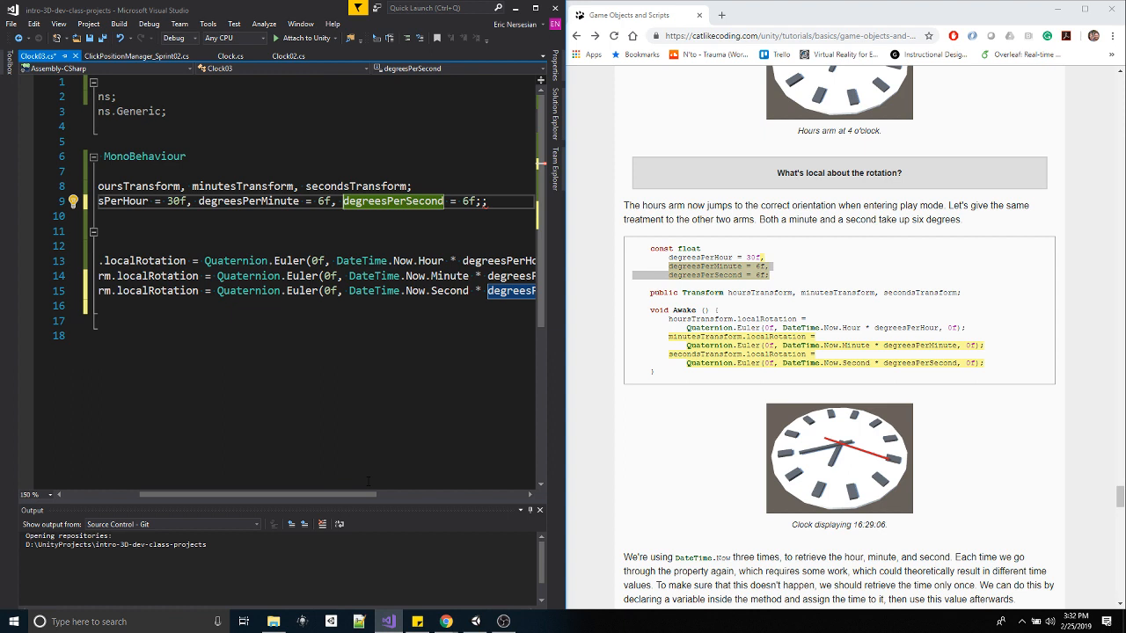
{"action": "key", "text": "BackSpace"}
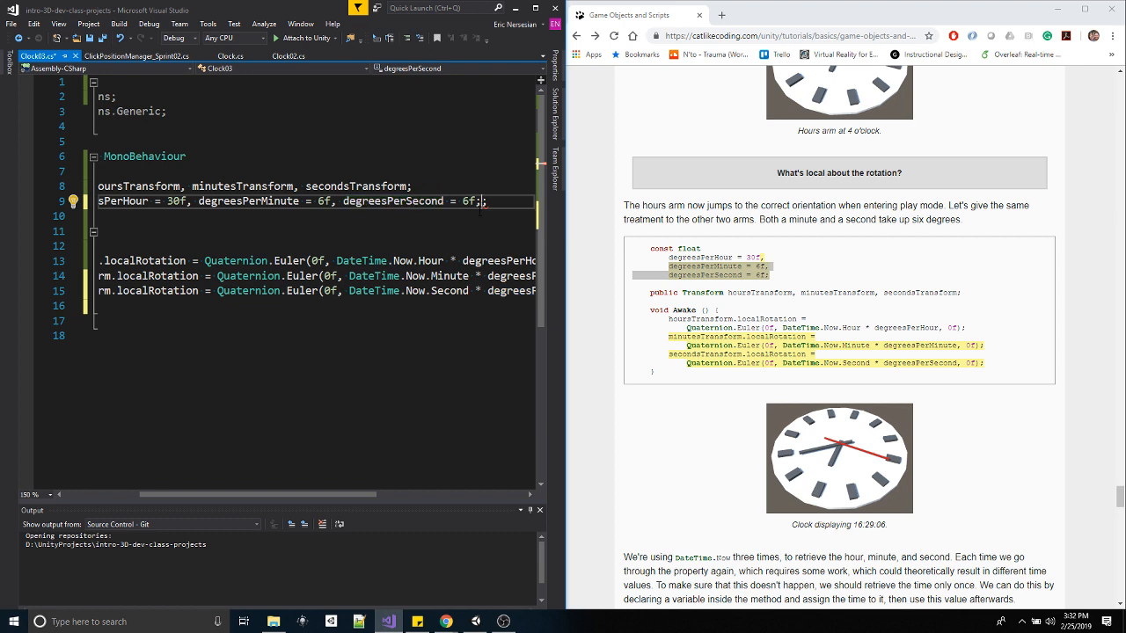
{"action": "key", "text": "BackSpace"}
- Review the finished rotation statements, run the scene in Unity to check all three clock arms, and stop play mode
{"action": "left_click_drag", "start_coordinate": [258, 494], "coordinate": [343, 494]}
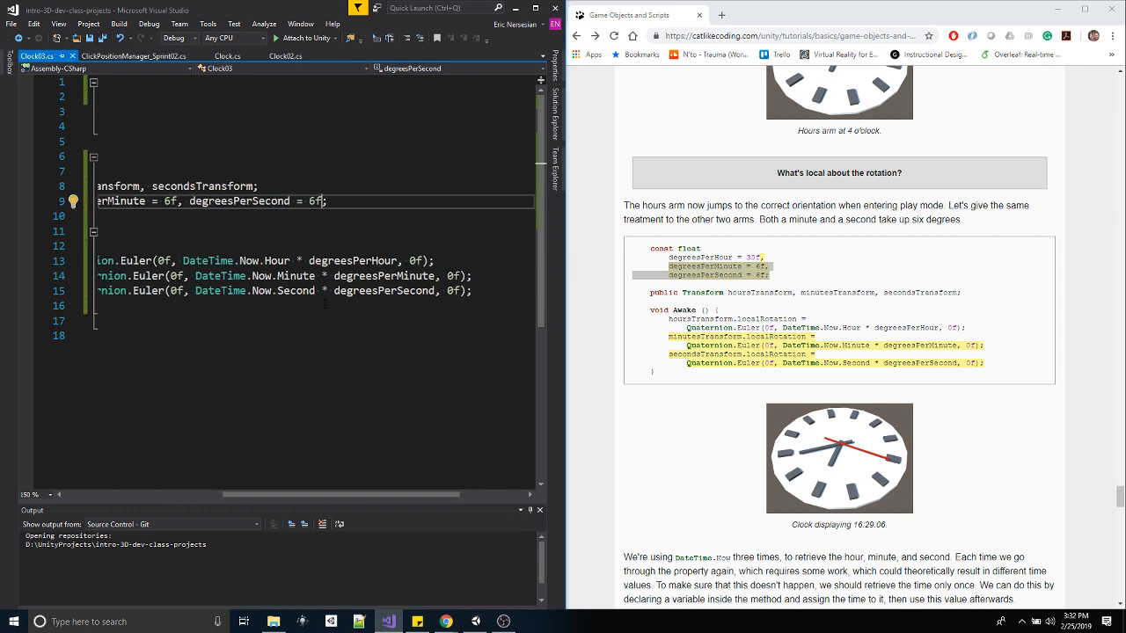
{"action": "mouse_move", "coordinate": [289, 276]}
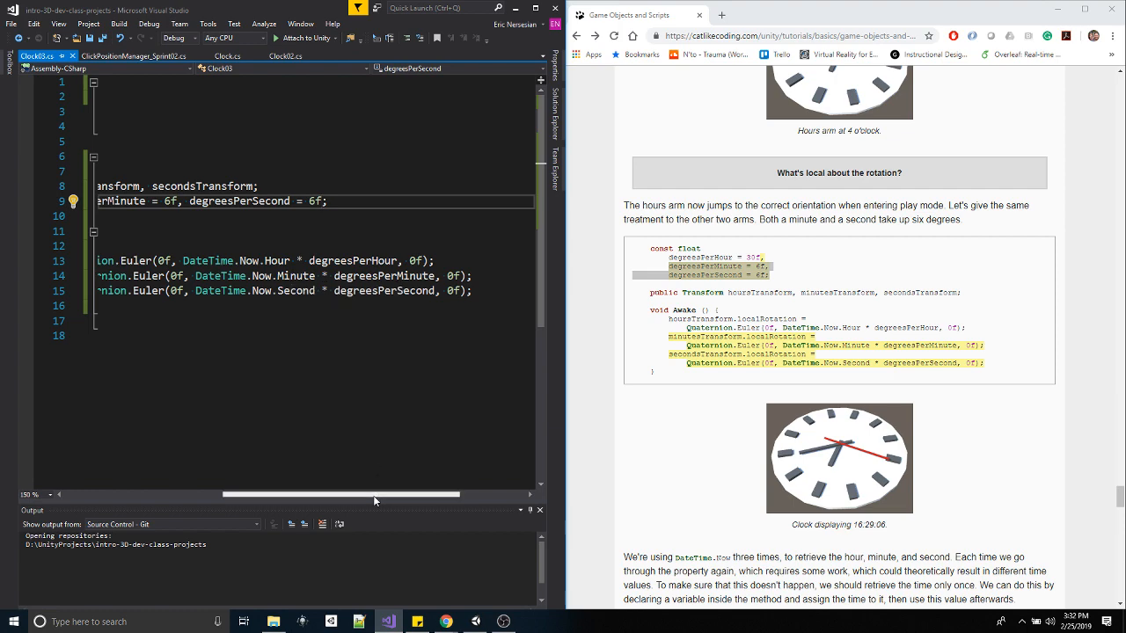
{"action": "left_click_drag", "start_coordinate": [373, 496], "coordinate": [147, 490]}
{"action": "left_click", "coordinate": [475, 622]}
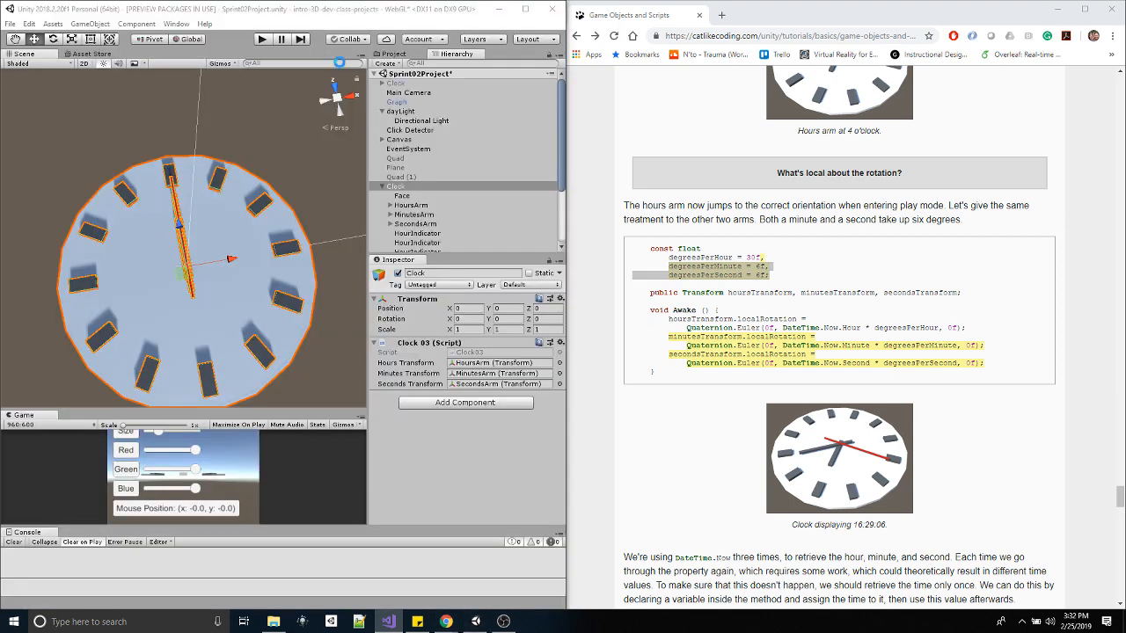
{"action": "left_click", "coordinate": [261, 40]}
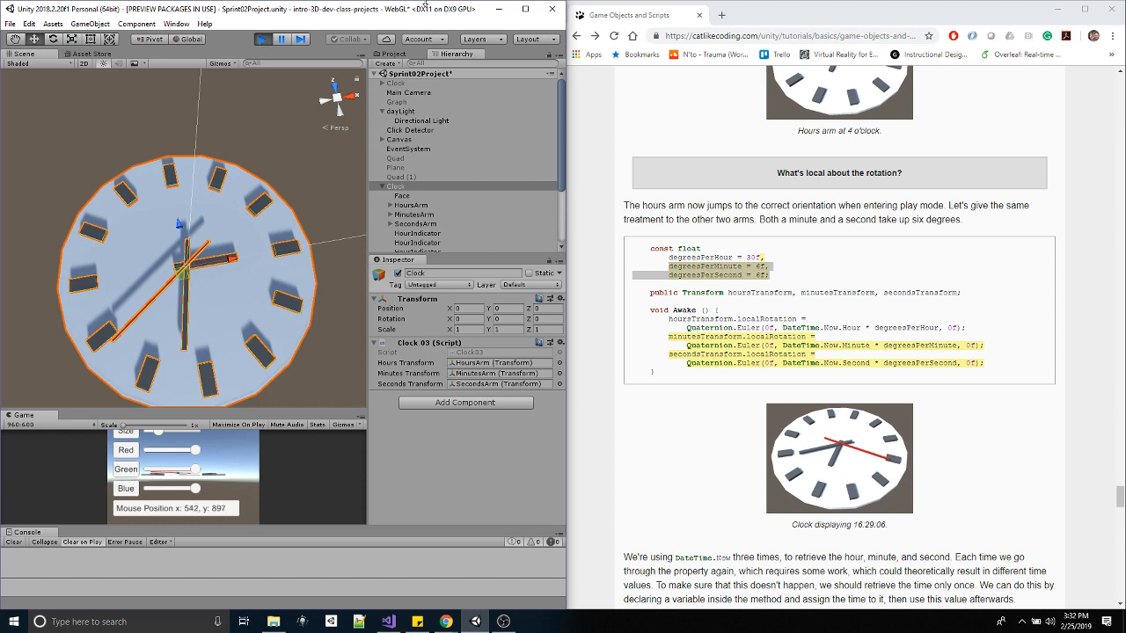
{"action": "left_click", "coordinate": [261, 39]}
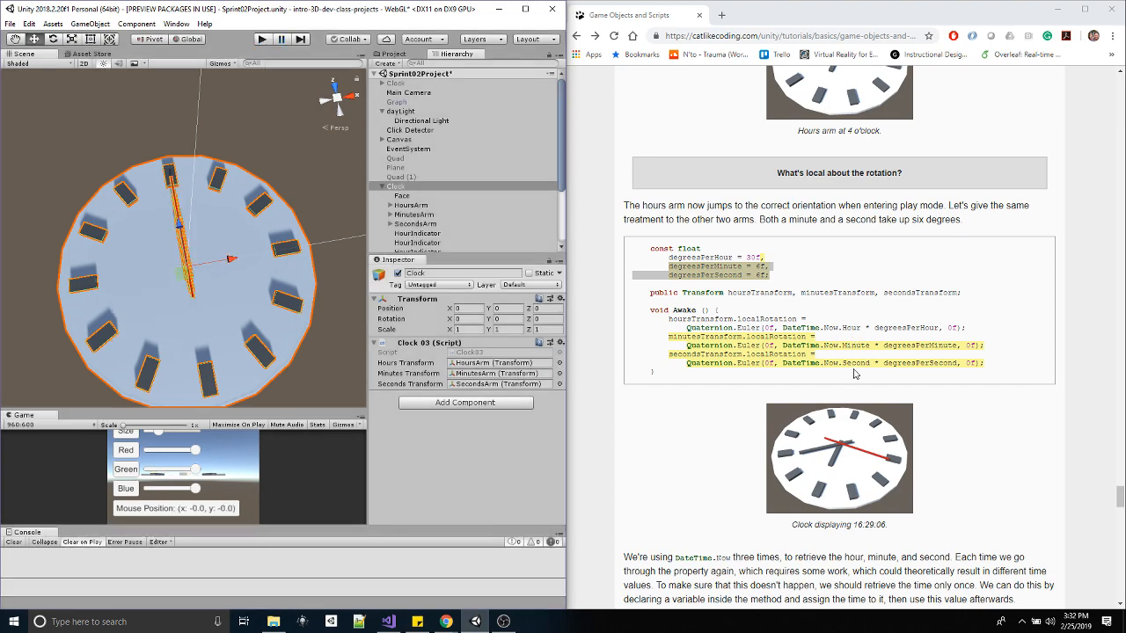
- Insert the tutorial's DateTime time = DateTime.Now; statement as the first line of Awake in Clock03, with the code editor widened
{"action": "scroll", "coordinate": [853, 373], "scroll_direction": "down", "scroll_amount": 5}
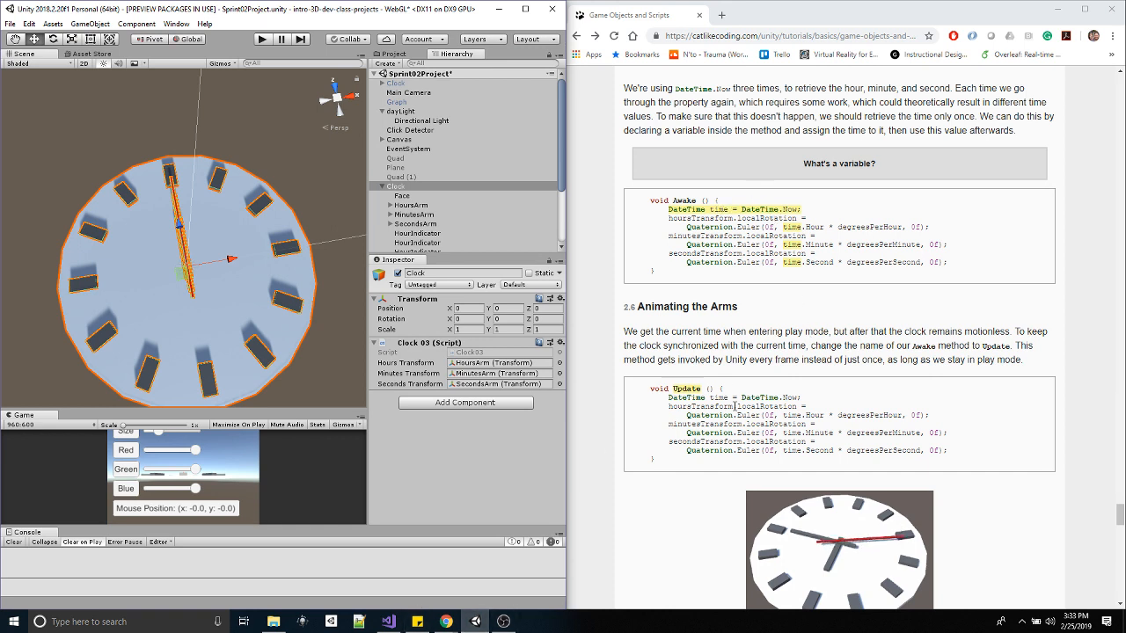
{"action": "left_click_drag", "start_coordinate": [802, 210], "coordinate": [669, 212]}
{"action": "right_click", "coordinate": [679, 211]}
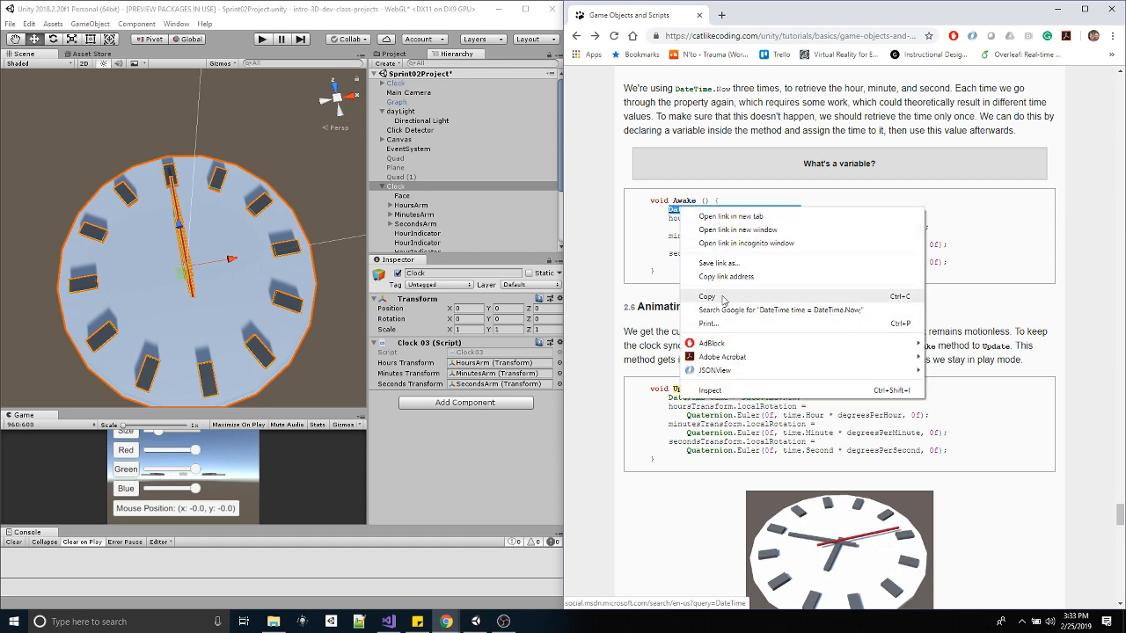
{"action": "left_click", "coordinate": [723, 298]}
{"action": "left_click", "coordinate": [388, 621]}
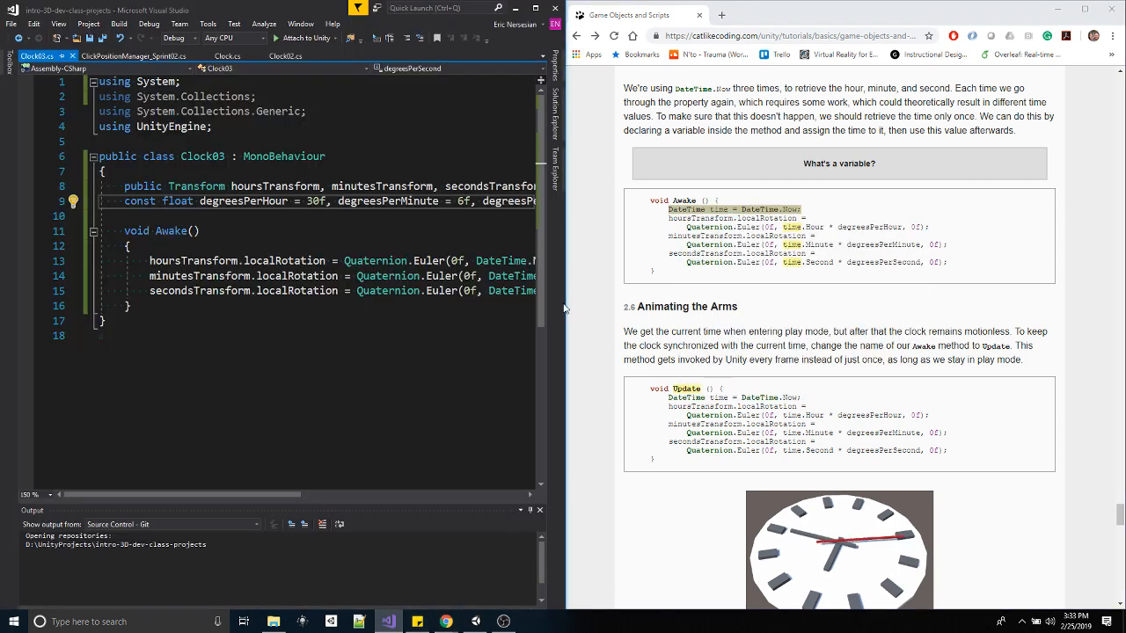
{"action": "left_click_drag", "start_coordinate": [564, 308], "coordinate": [895, 308]}
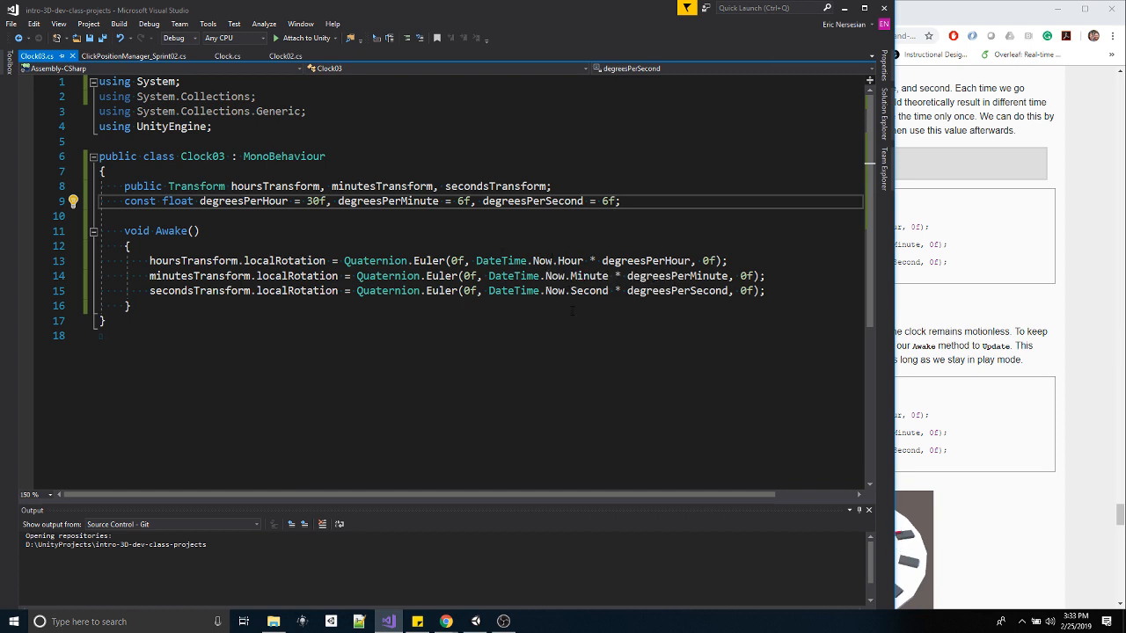
{"action": "left_click", "coordinate": [176, 247]}
{"action": "key", "text": "Return"}
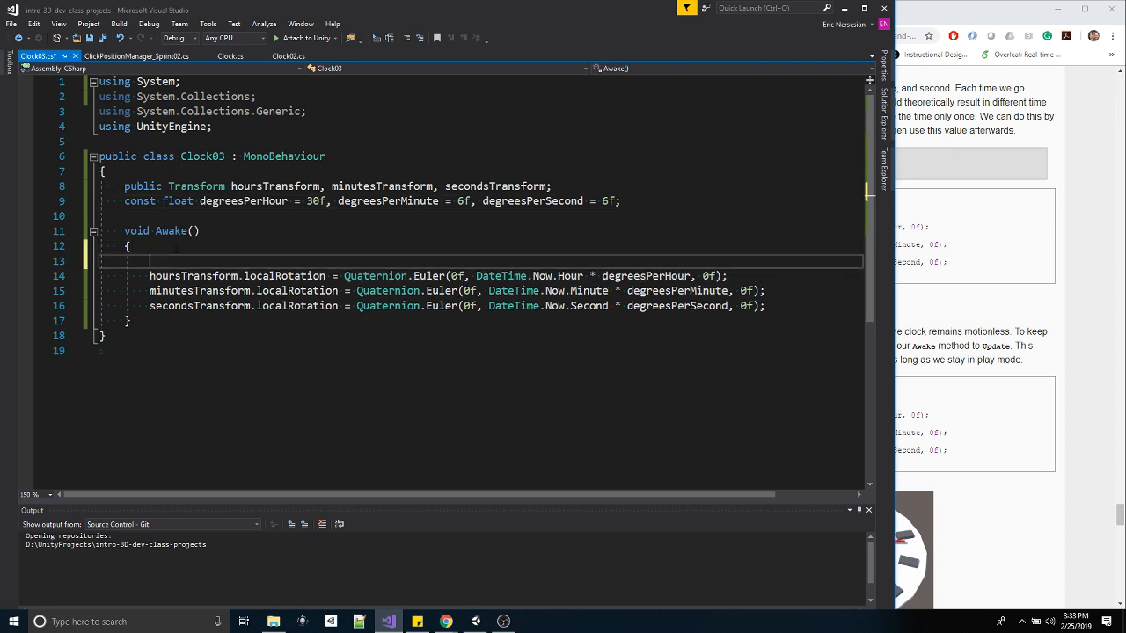
{"action": "key", "text": "ctrl+v"}
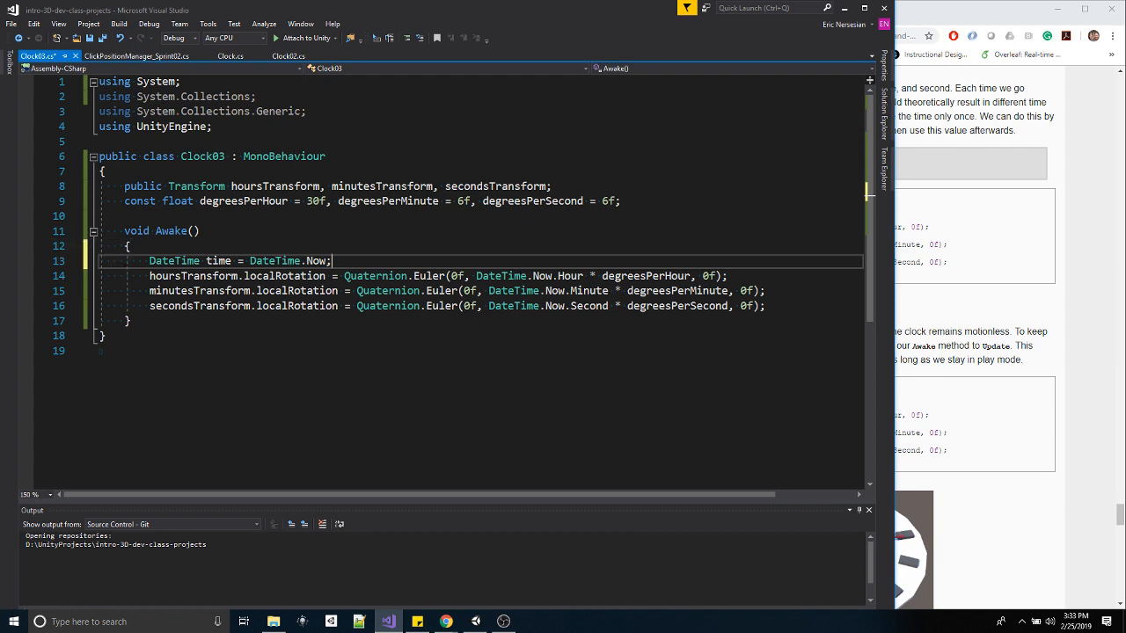
- Replace DateTime.Now with the time variable in the hours, minutes and seconds rotation statements and save Clock03
{"action": "double_click", "coordinate": [220, 261]}
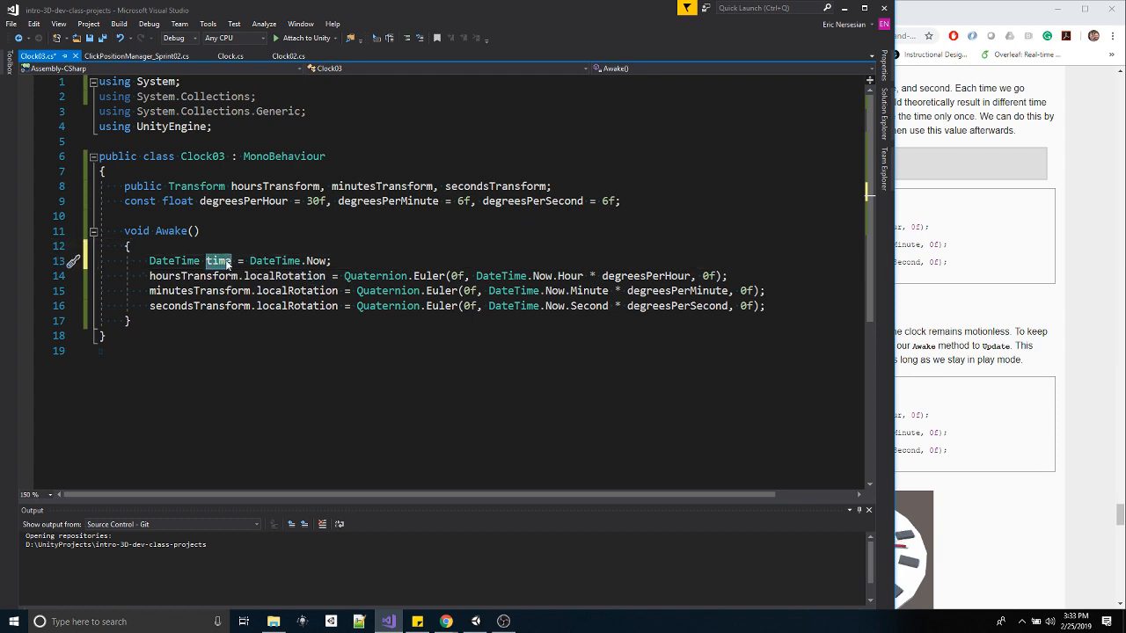
{"action": "left_click_drag", "start_coordinate": [558, 276], "coordinate": [476, 276]}
{"action": "left_click", "coordinate": [552, 276]}
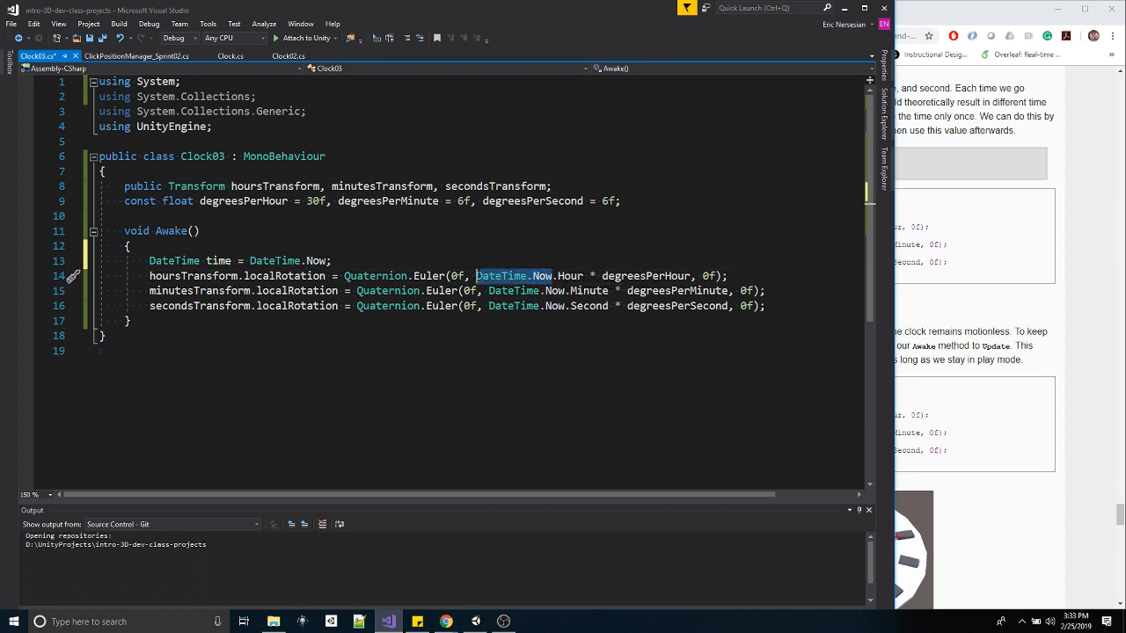
{"action": "type", "text": "time"}
{"action": "left_click_drag", "start_coordinate": [564, 291], "coordinate": [488, 291]}
{"action": "type", "text": "time"}
{"action": "left_click_drag", "start_coordinate": [563, 305], "coordinate": [489, 305]}
{"action": "left_click", "coordinate": [569, 305]}
{"action": "left_click_drag", "start_coordinate": [569, 305], "coordinate": [489, 305]}
{"action": "type", "text": "time"}
{"action": "key", "text": "ctrl+s"}
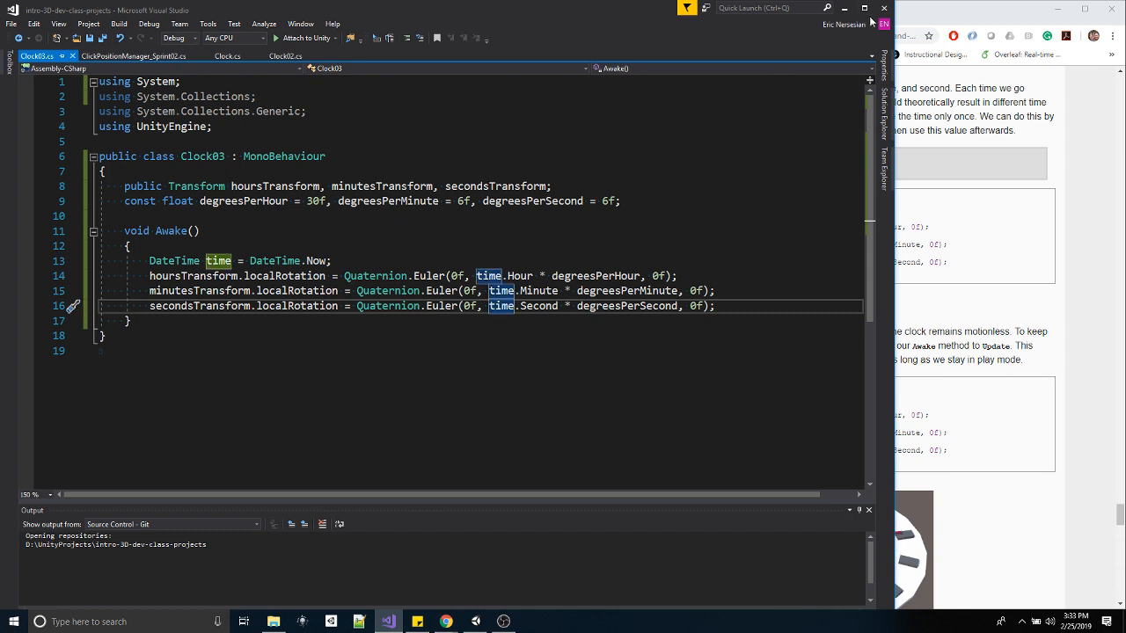
- Narrow the code editor so the tutorial's Animating the Arms section is readable beside it
{"action": "left_click", "coordinate": [936, 17]}
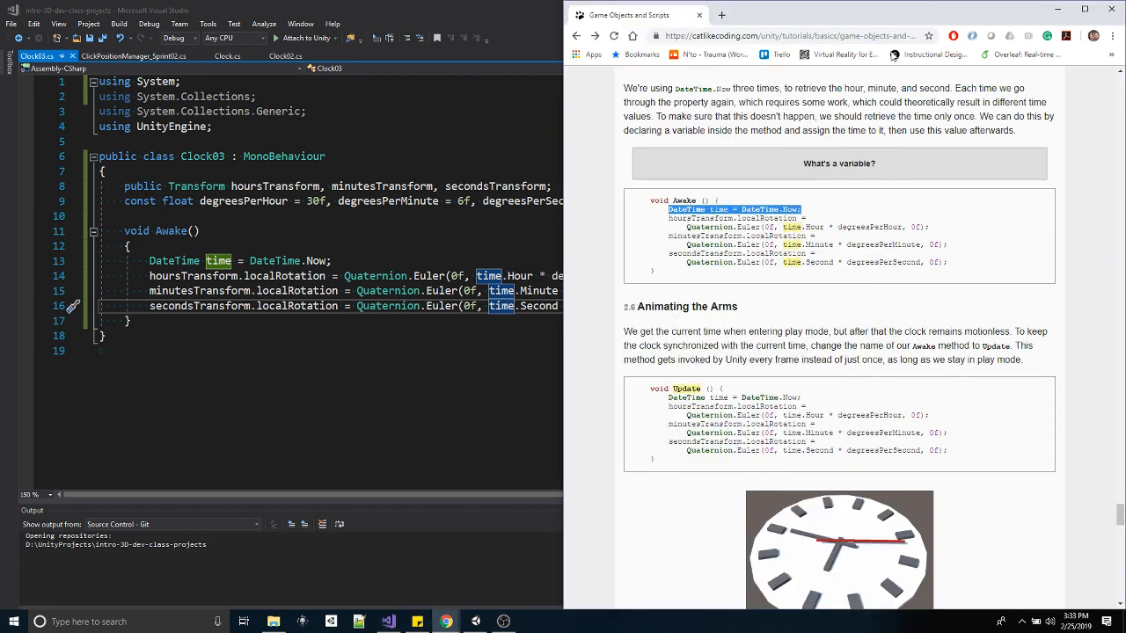
{"action": "left_click", "coordinate": [518, 407]}
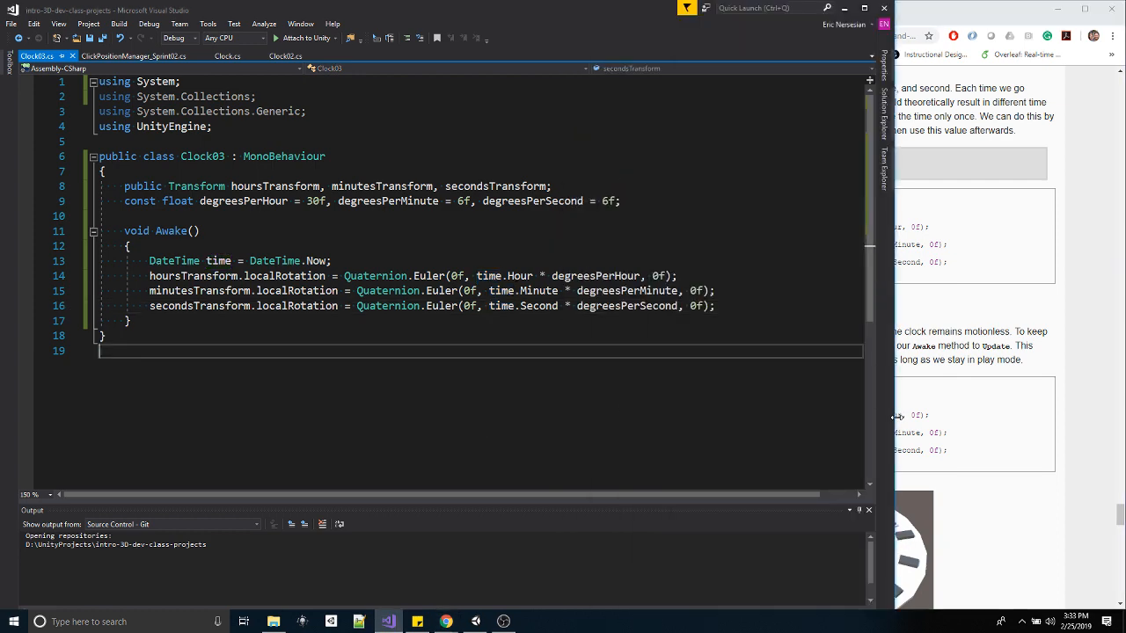
{"action": "left_click_drag", "start_coordinate": [896, 417], "coordinate": [564, 419]}
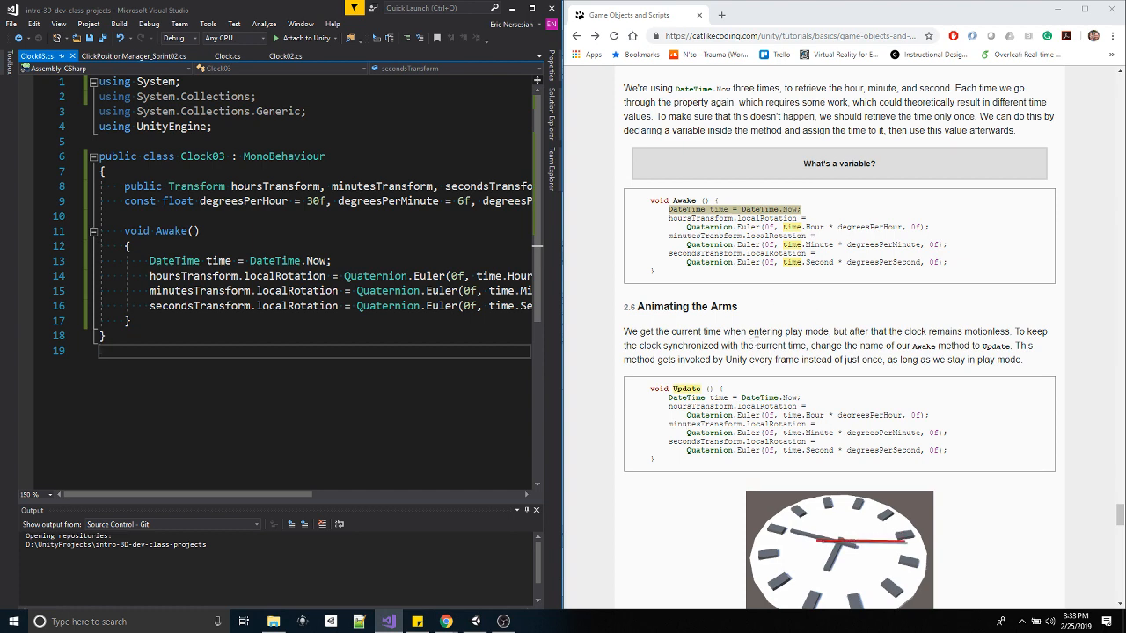
{"action": "scroll", "coordinate": [757, 343], "scroll_direction": "down", "scroll_amount": 1}
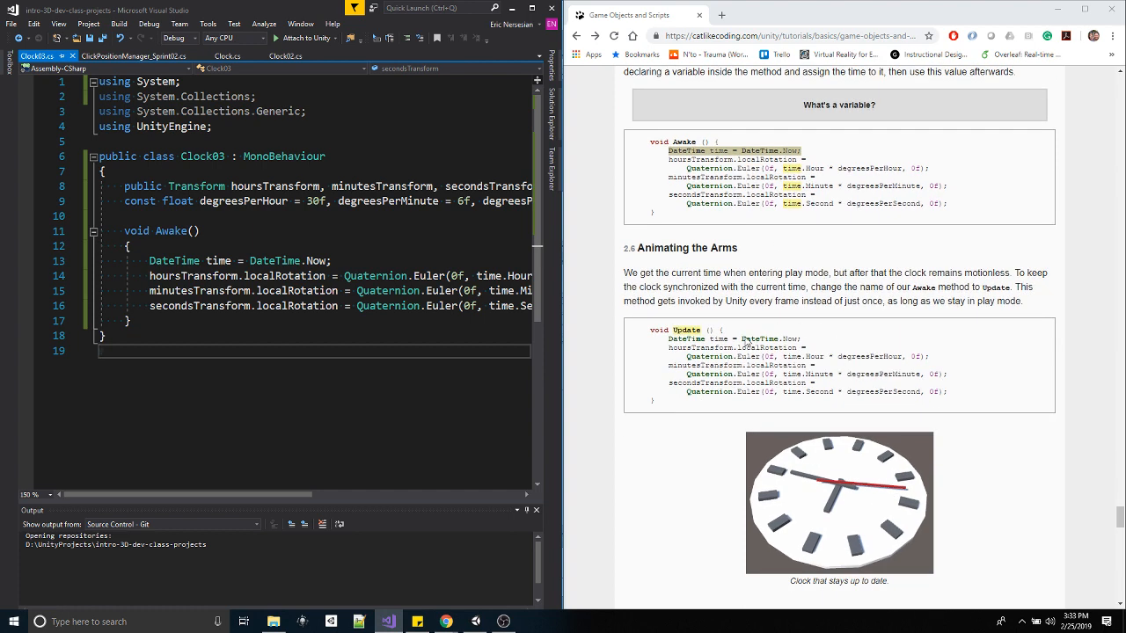
- Duplicate the Awake method below itself in Clock03, rename the copy to Update, and save the script
{"action": "left_click_drag", "start_coordinate": [131, 321], "coordinate": [124, 231]}
{"action": "key", "text": "ctrl+c"}
{"action": "left_click", "coordinate": [141, 322]}
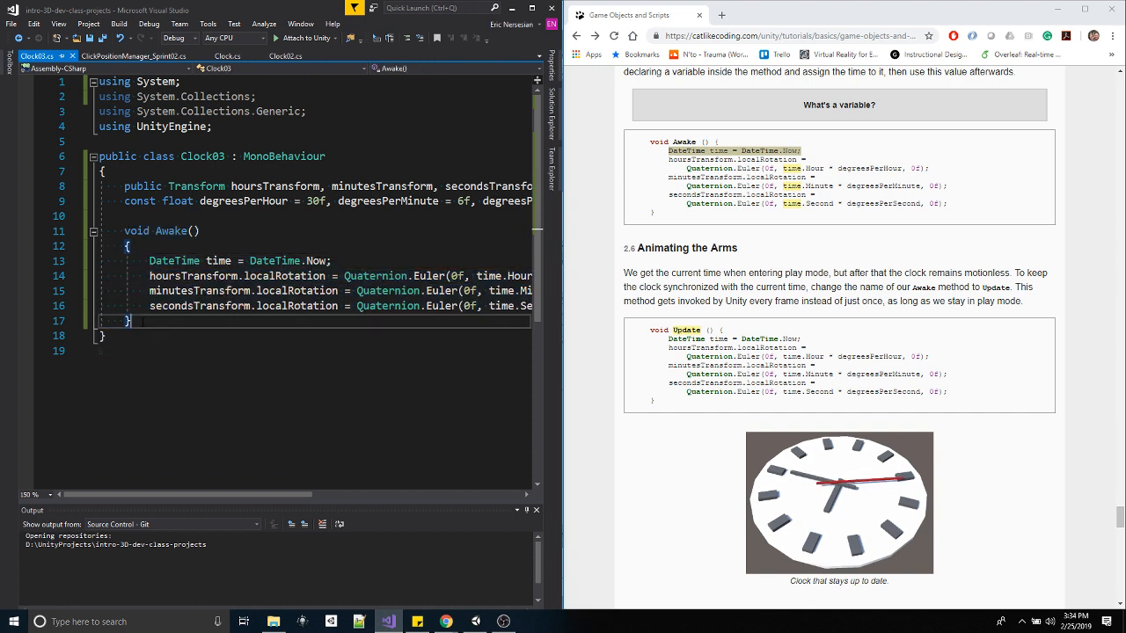
{"action": "key", "text": "Return"}
{"action": "key", "text": "Return"}
{"action": "key", "text": "ctrl+v"}
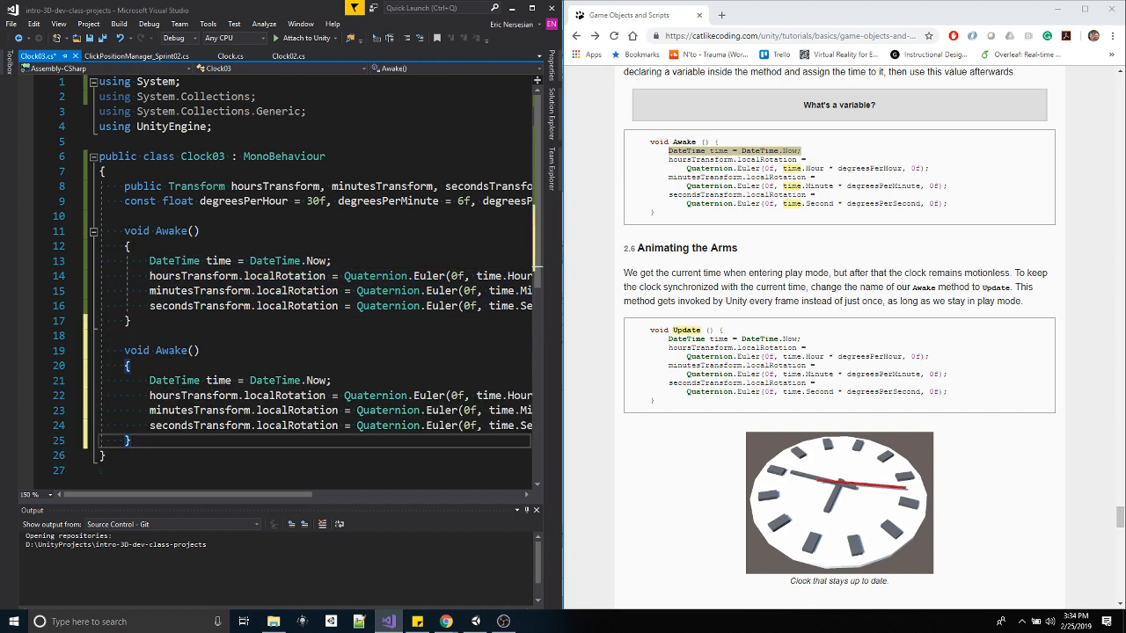
{"action": "double_click", "coordinate": [168, 350]}
{"action": "type", "text": "Update"}
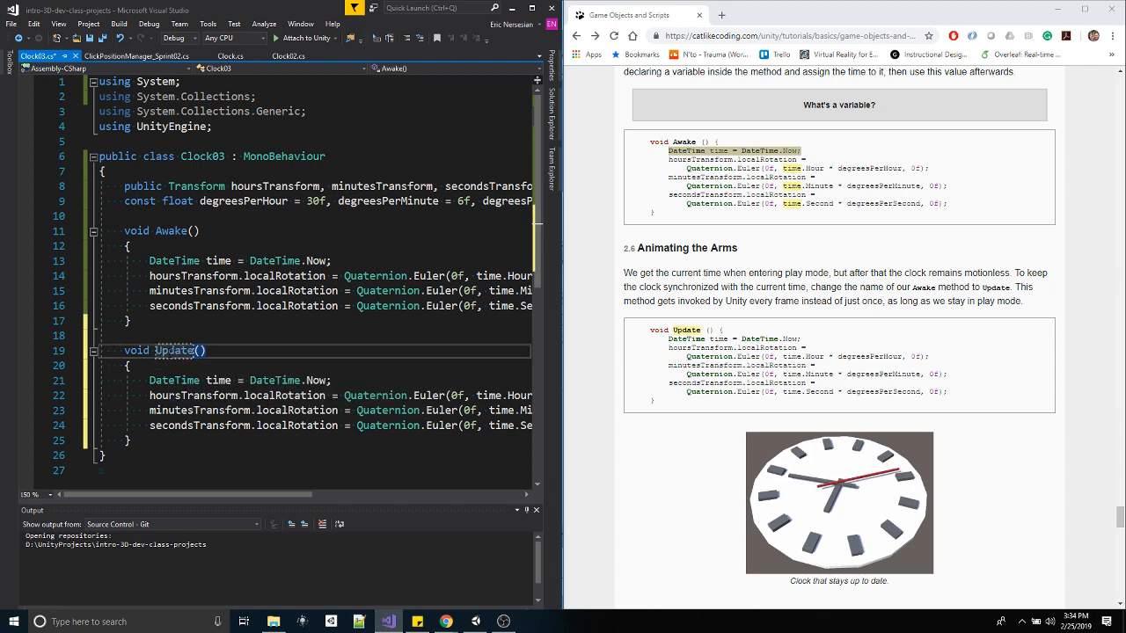
{"action": "key", "text": "ctrl+s"}
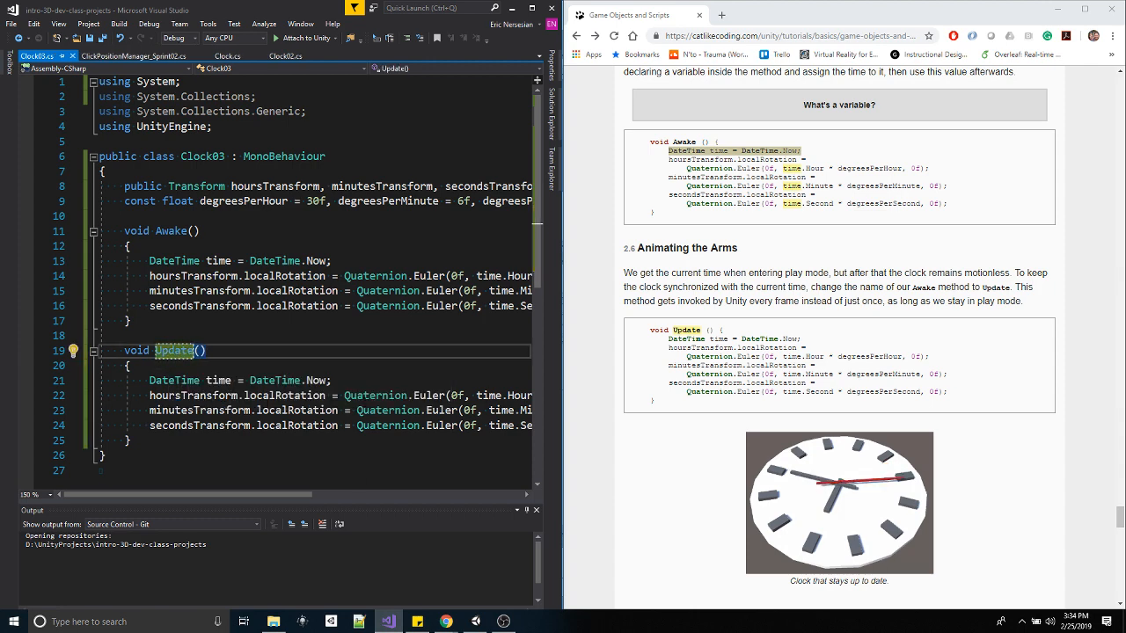
- Run the scene in Unity to check that the clock arms follow the current time, and stop play mode
{"action": "key", "text": "alt+Tab"}
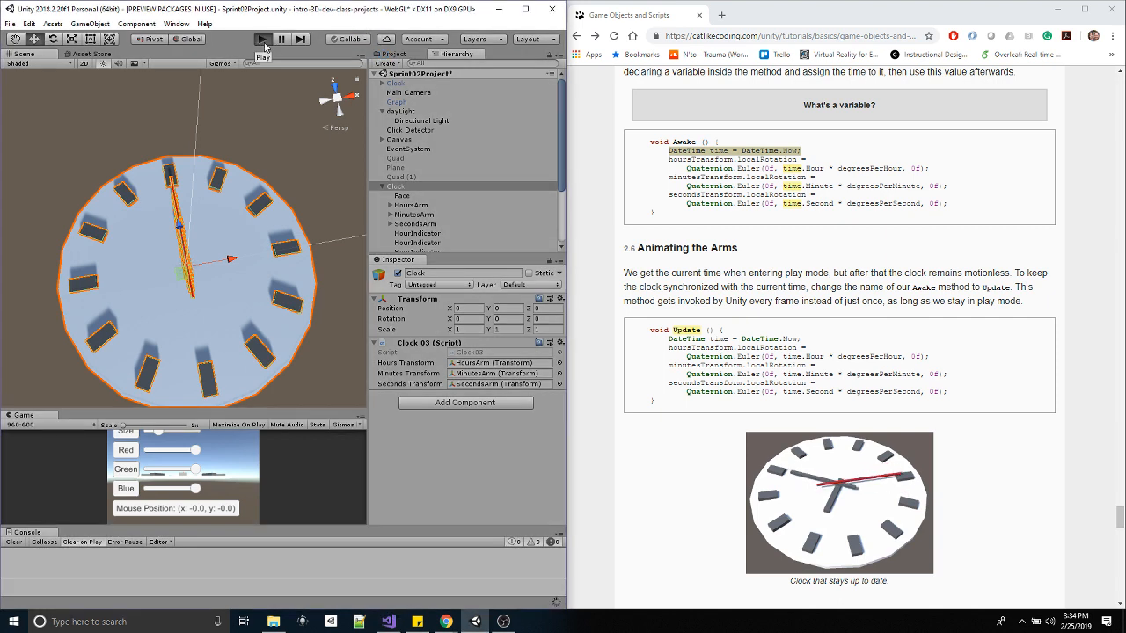
{"action": "left_click", "coordinate": [264, 41]}
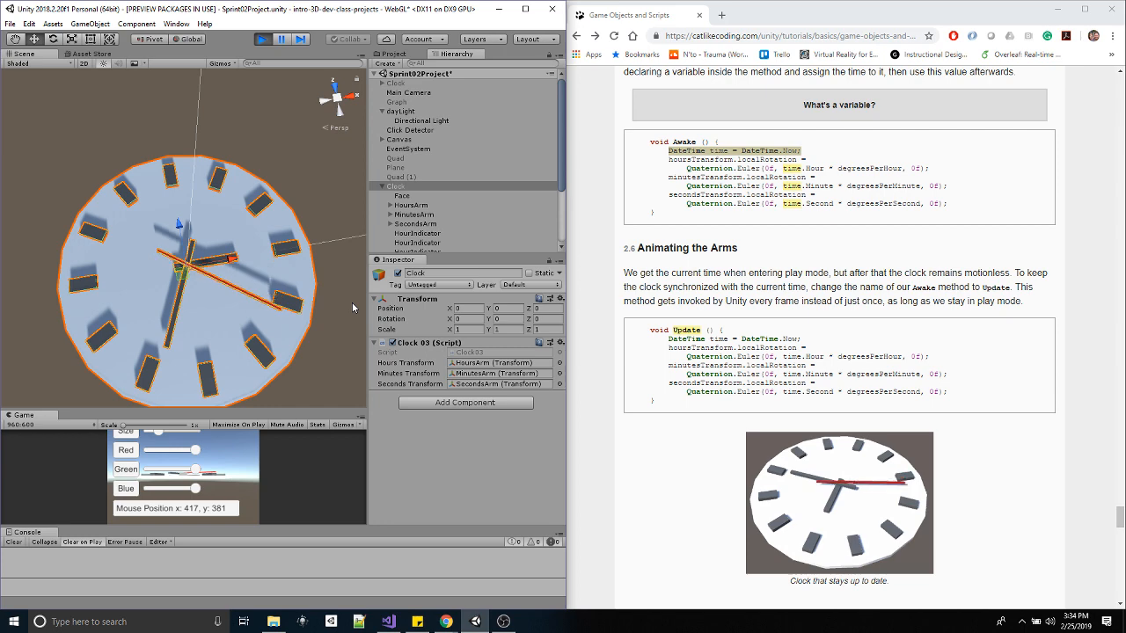
{"action": "left_click", "coordinate": [261, 39]}
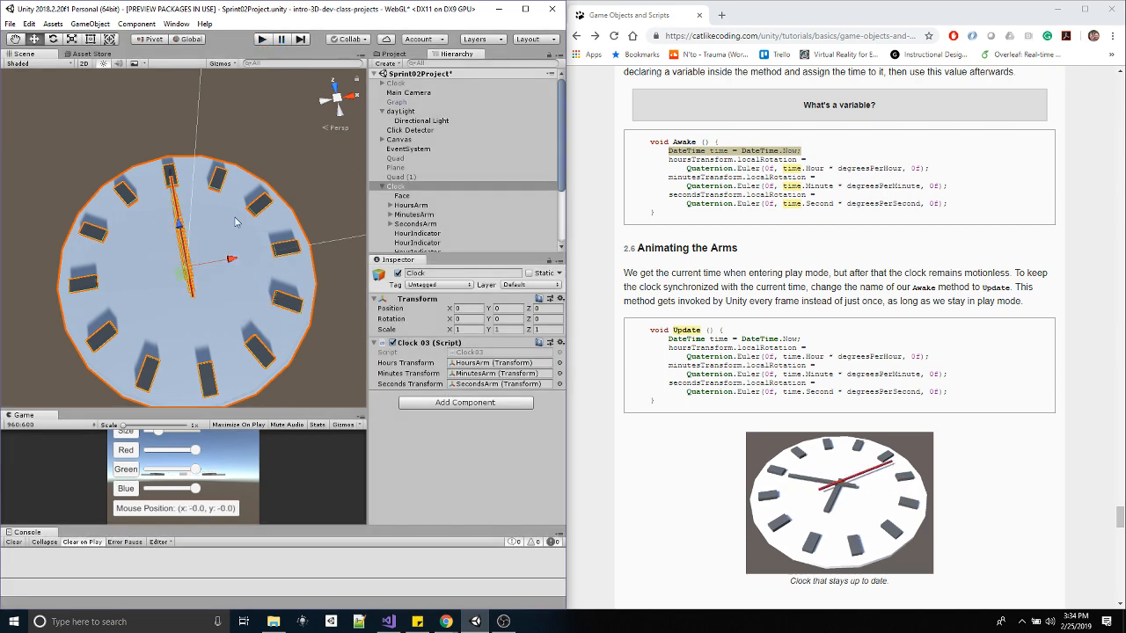
- Copy public bool continuous; from the tutorial's Continuously Rotating section into Clock03, below the const float line
{"action": "scroll", "coordinate": [801, 396], "scroll_direction": "down", "scroll_amount": 5}
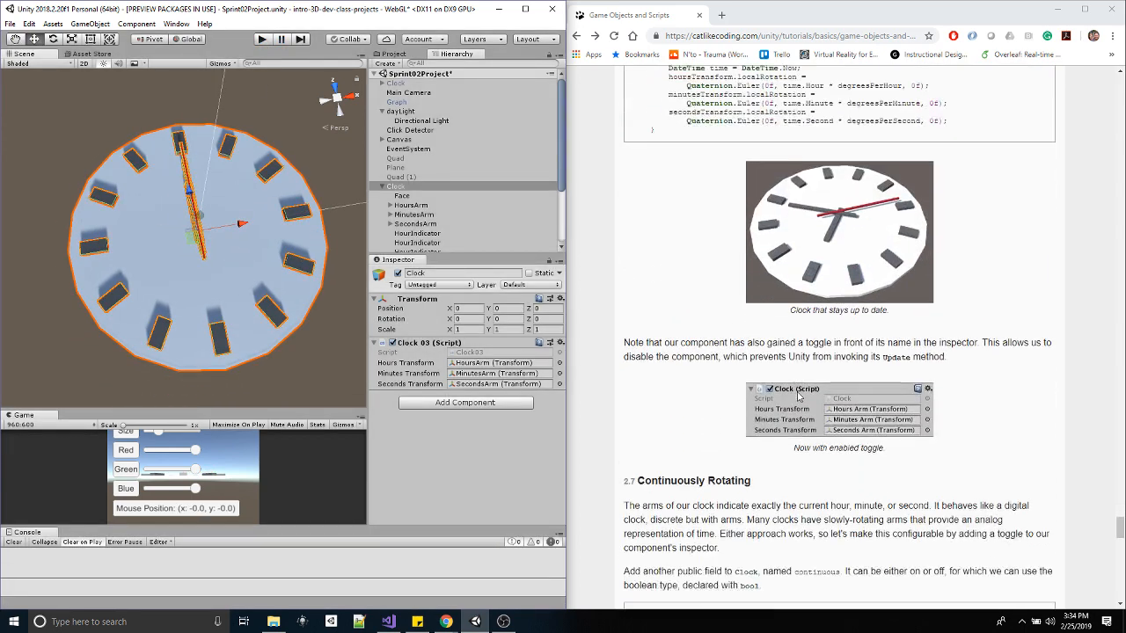
{"action": "scroll", "coordinate": [701, 336], "scroll_direction": "down", "scroll_amount": 3}
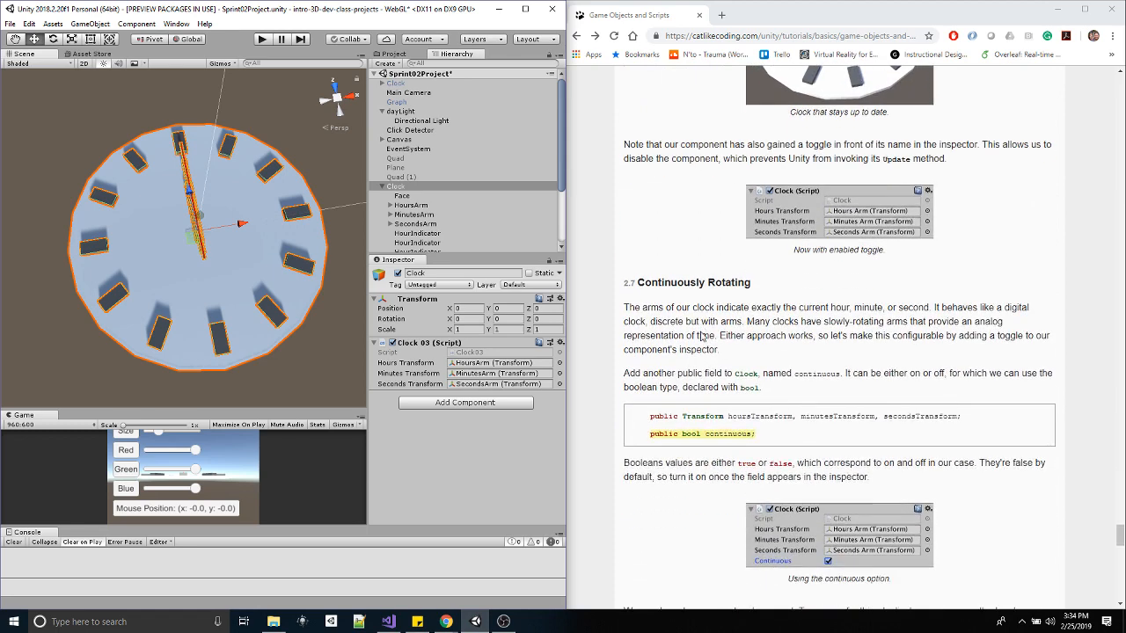
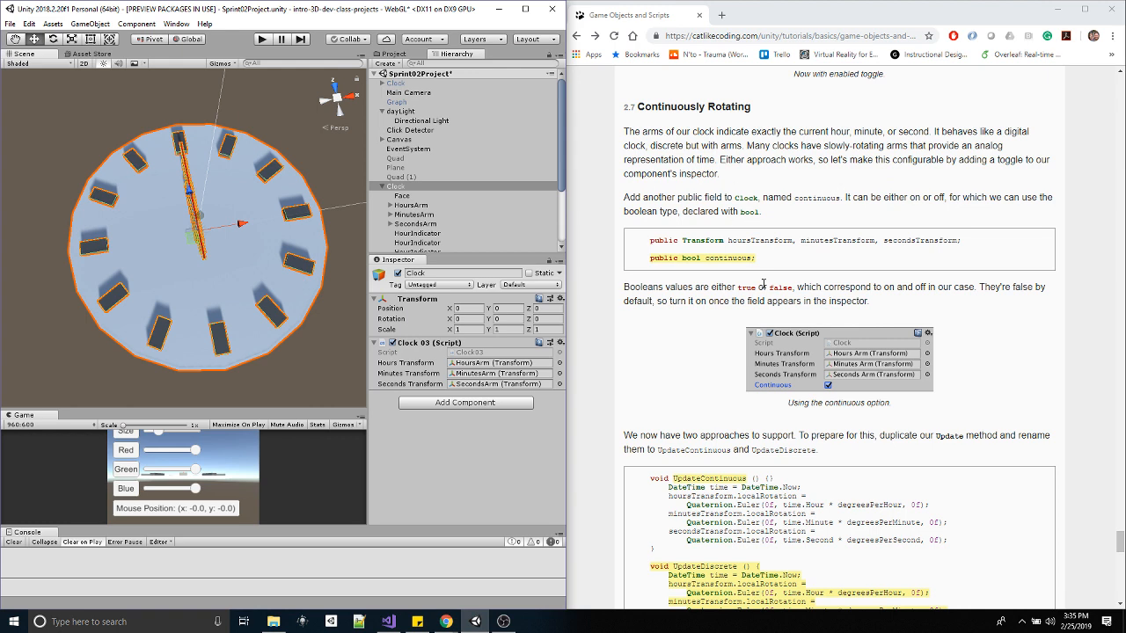
{"action": "left_click_drag", "start_coordinate": [756, 258], "coordinate": [652, 260]}
{"action": "key", "text": "ctrl+c"}
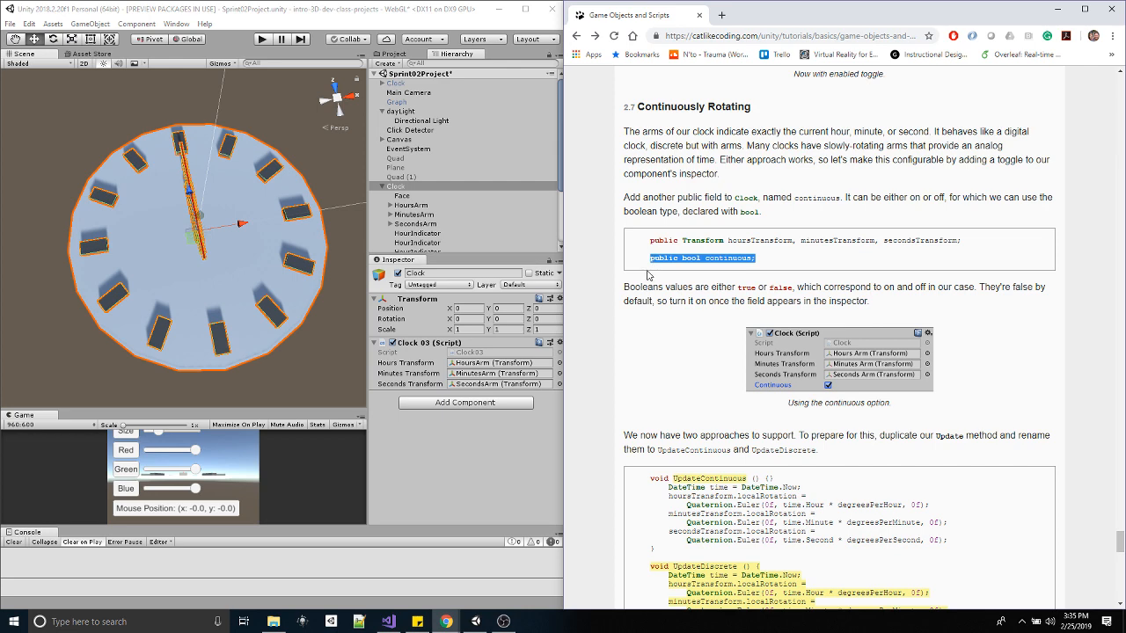
{"action": "left_click", "coordinate": [388, 621]}
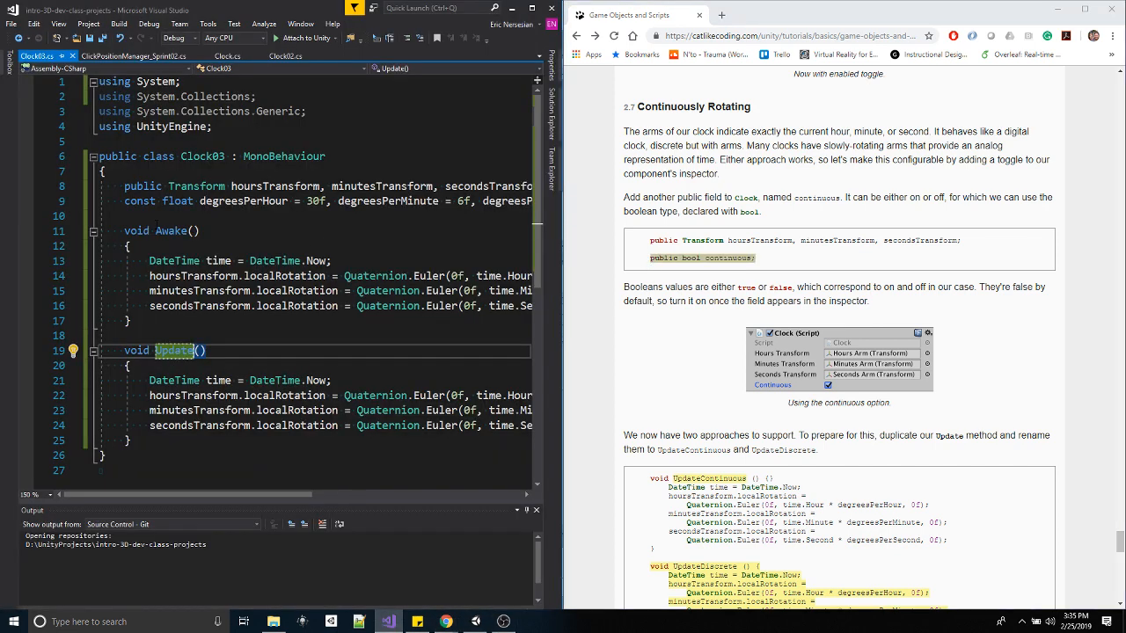
{"action": "left_click", "coordinate": [156, 223]}
{"action": "key", "text": "Return"}
{"action": "key", "text": "Up"}
{"action": "key", "text": "ctrl+v"}
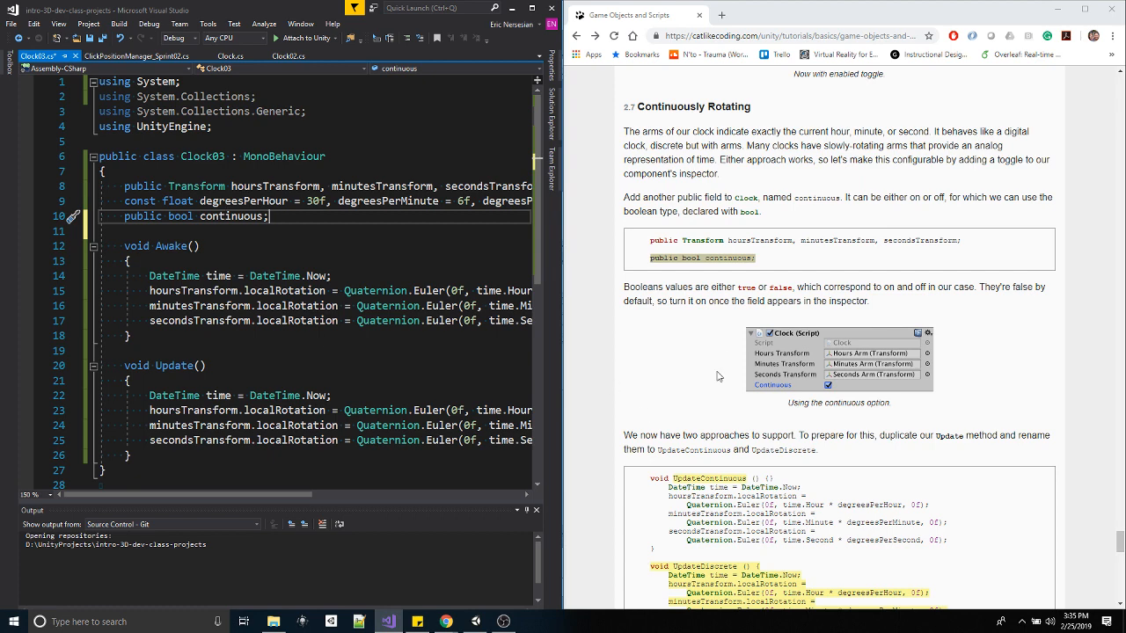
- Examine the tutorial's UpdateContinuous and UpdateDiscrete code block and compare it with the existing methods in Clock03
{"action": "scroll", "coordinate": [719, 369], "scroll_direction": "down", "scroll_amount": 2}
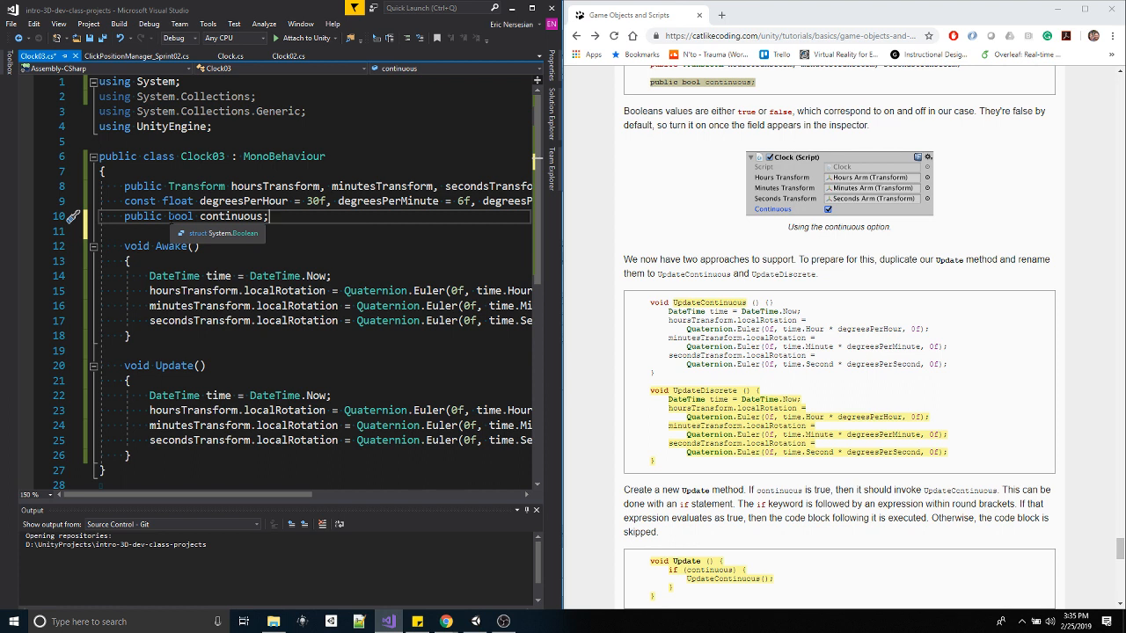
{"action": "scroll", "coordinate": [717, 387], "scroll_direction": "down", "scroll_amount": 1}
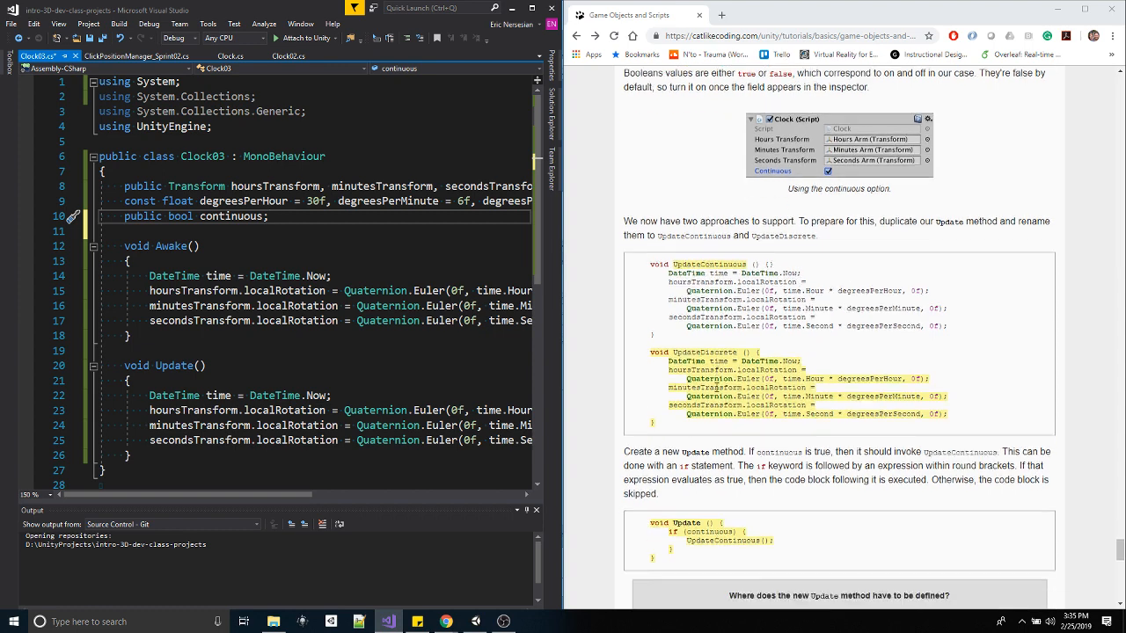
{"action": "scroll", "coordinate": [717, 387], "scroll_direction": "down", "scroll_amount": 2}
{"action": "left_click_drag", "start_coordinate": [693, 345], "coordinate": [650, 184]}
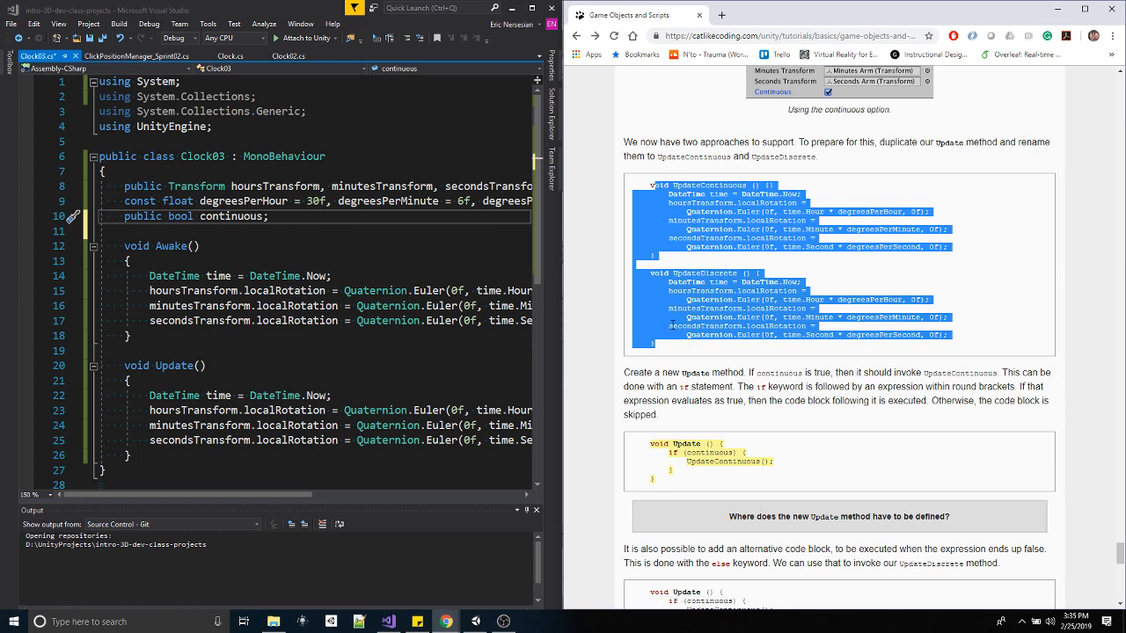
{"action": "scroll", "coordinate": [158, 385], "scroll_direction": "down", "scroll_amount": 2}
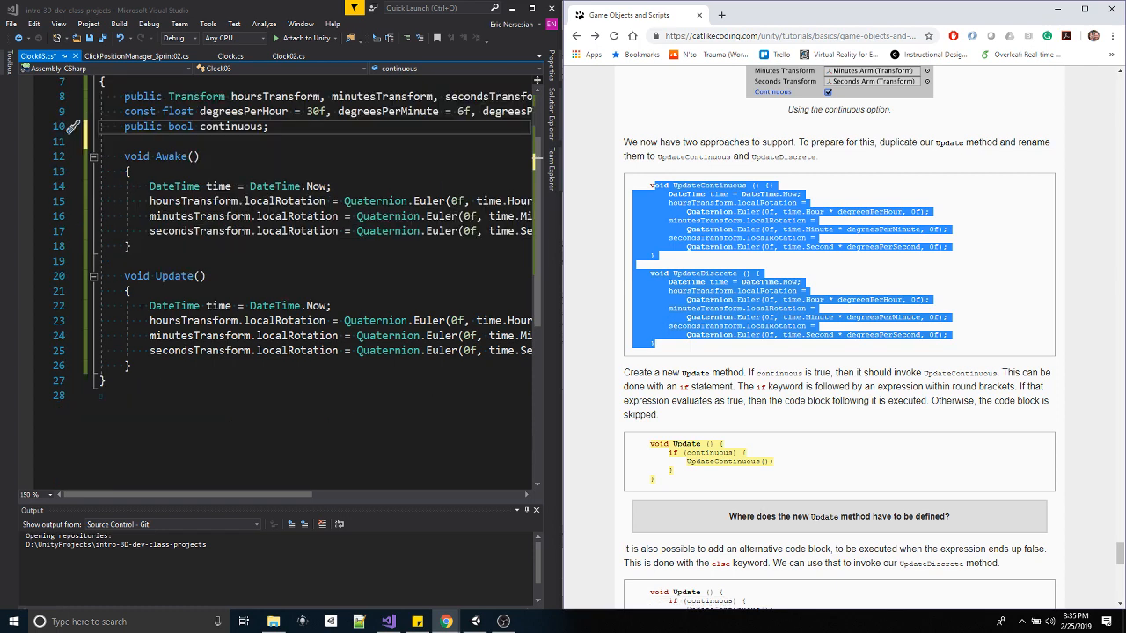
- Add two copies of the Update method below the original in Clock03, removing the stray continuous line pasted there
{"action": "left_click", "coordinate": [142, 365]}
{"action": "key", "text": "Return"}
{"action": "key", "text": "Return"}
{"action": "key", "text": "ctrl+v"}
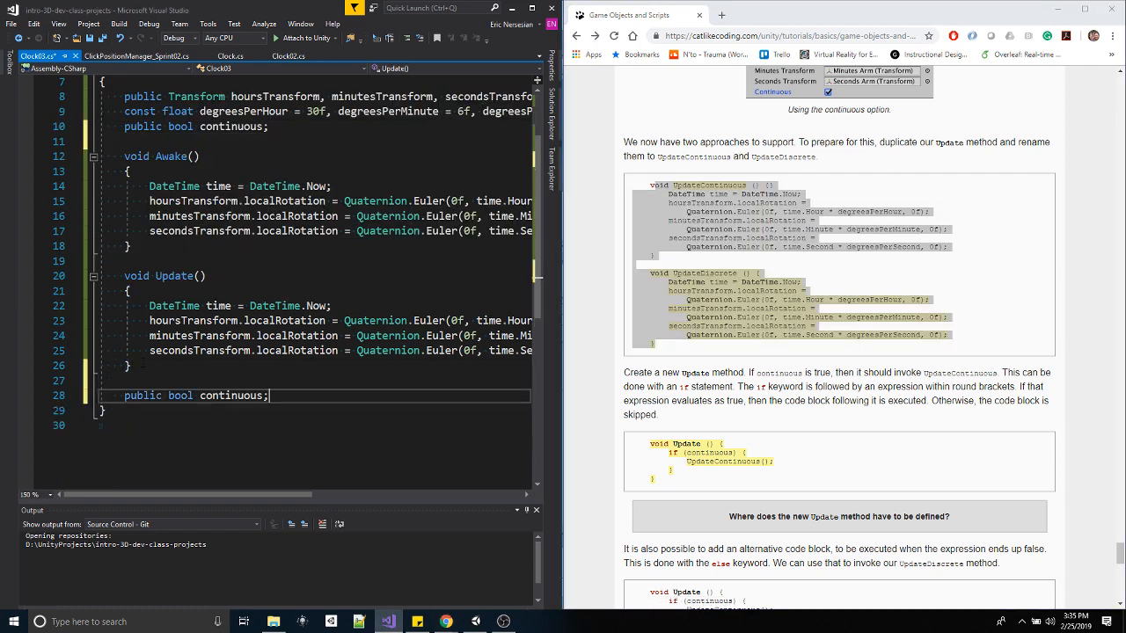
{"action": "left_click_drag", "start_coordinate": [292, 396], "coordinate": [124, 275]}
{"action": "key", "text": "BackSpace"}
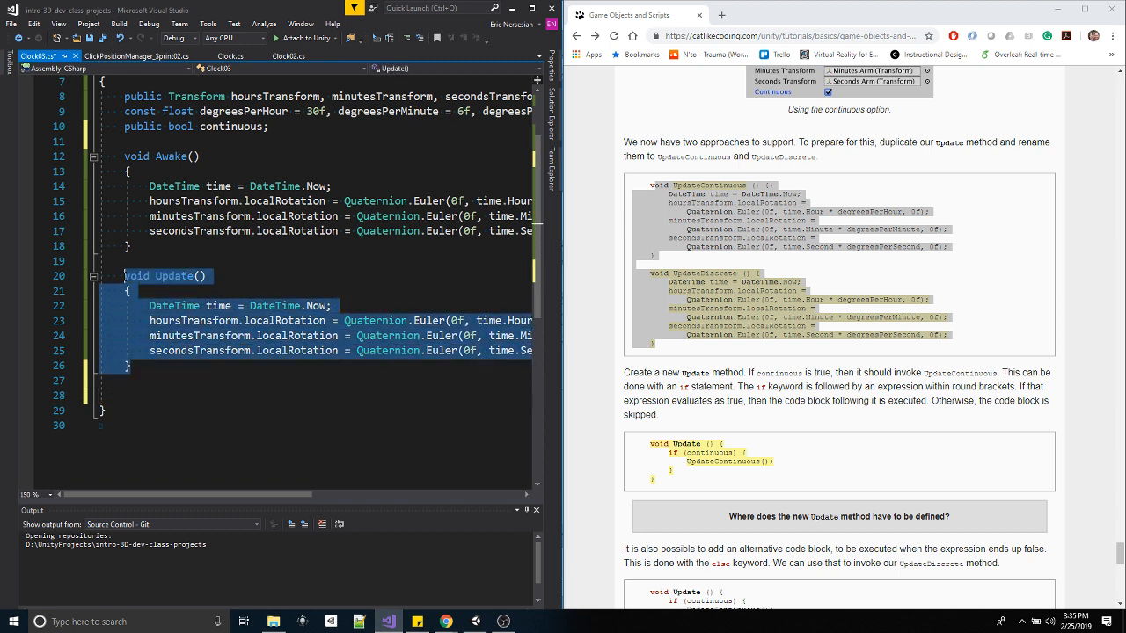
{"action": "key", "text": "ctrl+c"}
{"action": "left_click", "coordinate": [120, 387]}
{"action": "key", "text": "ctrl+v"}
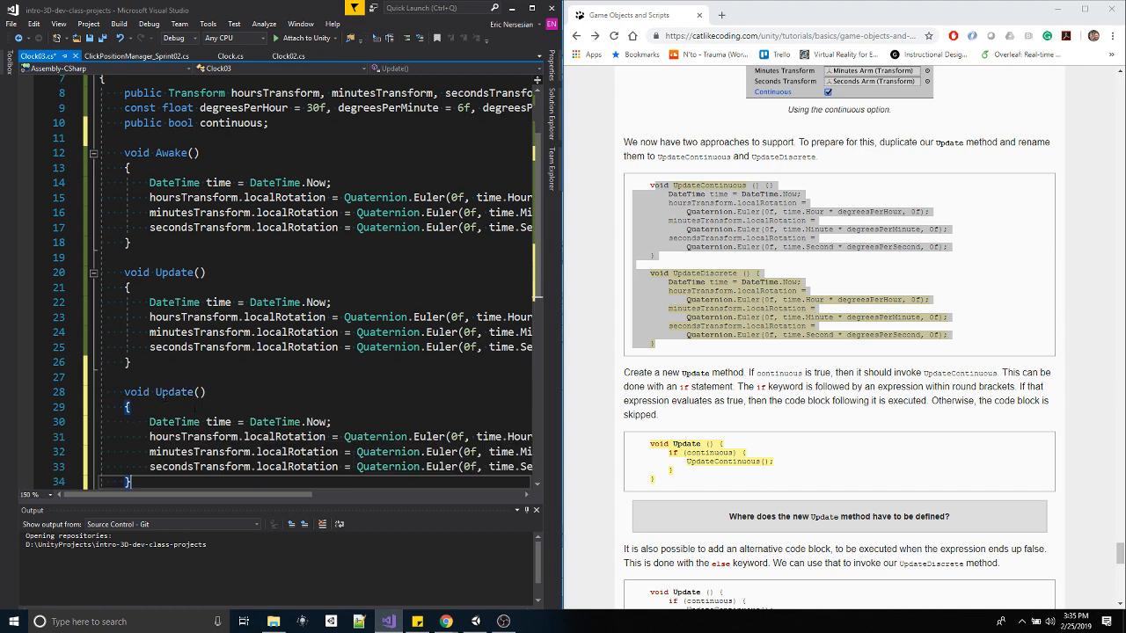
{"action": "scroll", "coordinate": [175, 383], "scroll_direction": "down", "scroll_amount": 2}
{"action": "key", "text": "Return"}
{"action": "key", "text": "Return"}
{"action": "key", "text": "ctrl+v"}
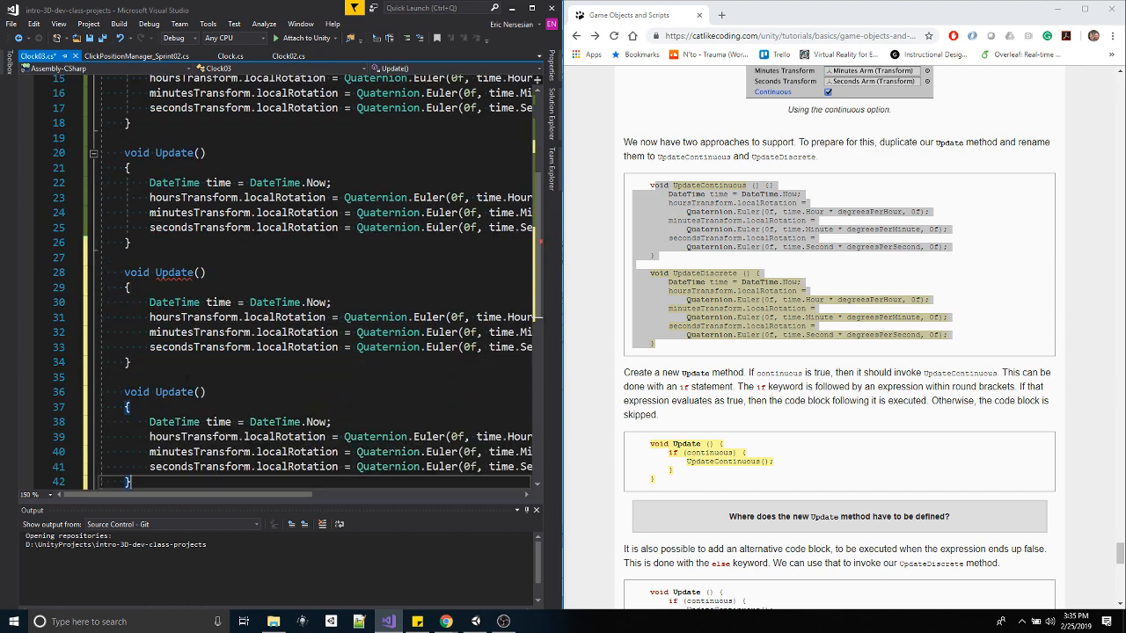
- Rename the first copy of Update to UpdateContinuous and the second copy to UpdateDiscrete
{"action": "left_click", "coordinate": [186, 272]}
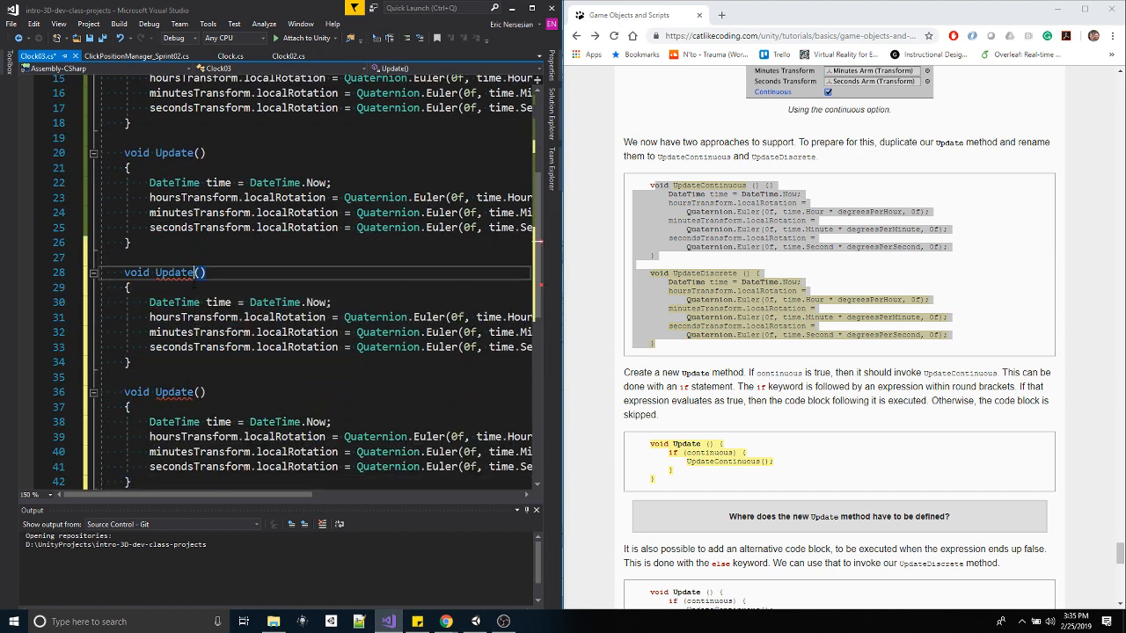
{"action": "type", "text": "Continu"}
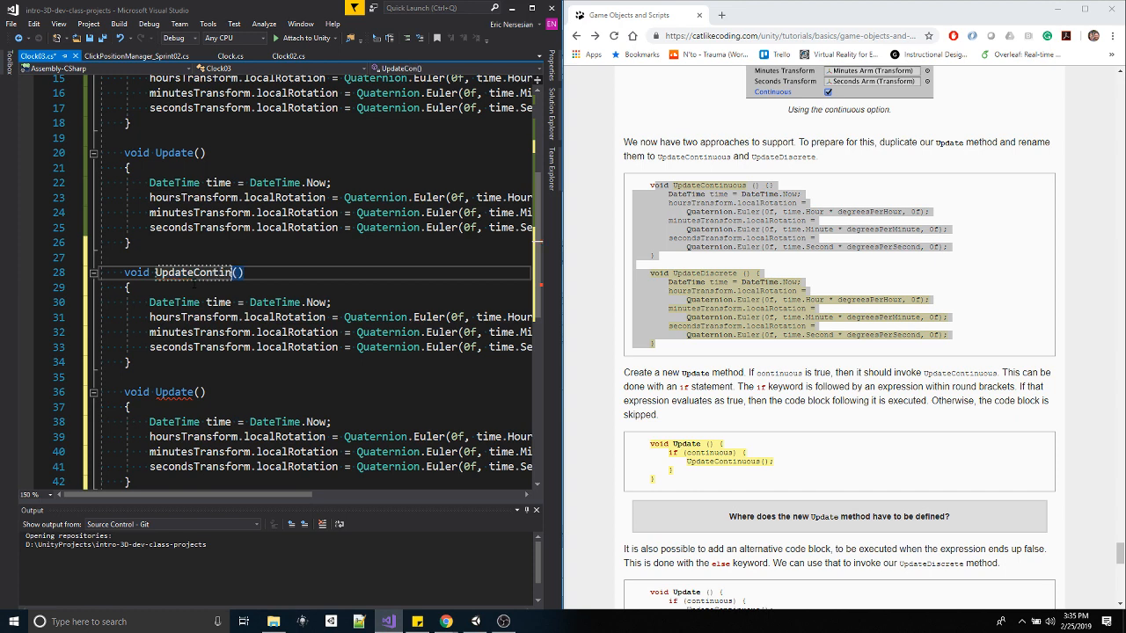
{"action": "type", "text": "ous"}
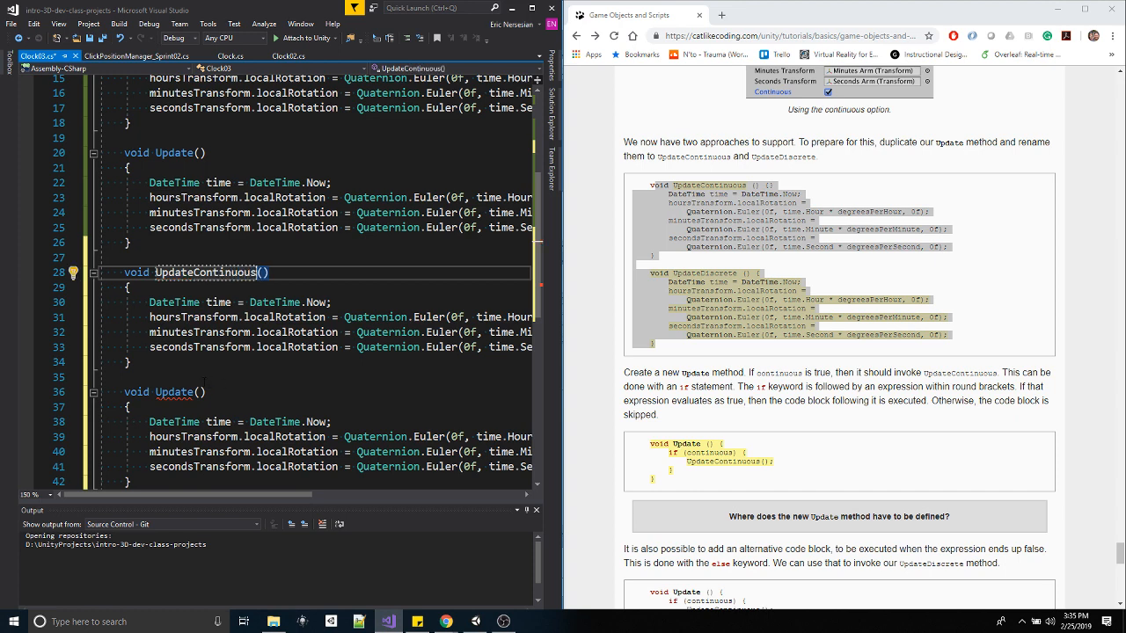
{"action": "left_click", "coordinate": [194, 392]}
{"action": "type", "text": "Dis"}
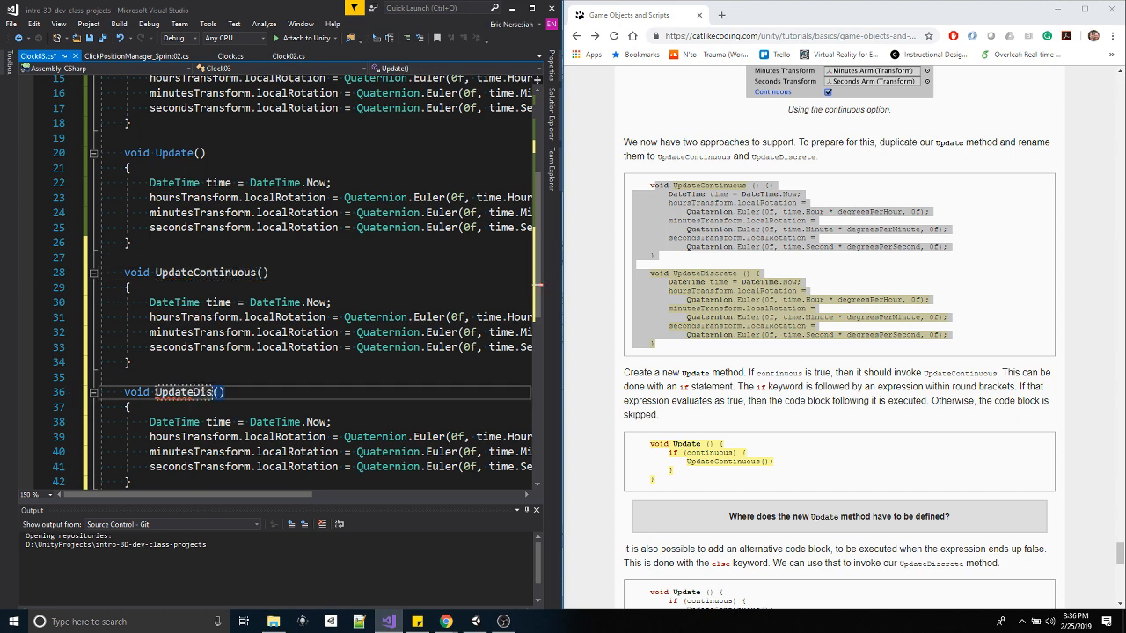
{"action": "type", "text": "crete"}
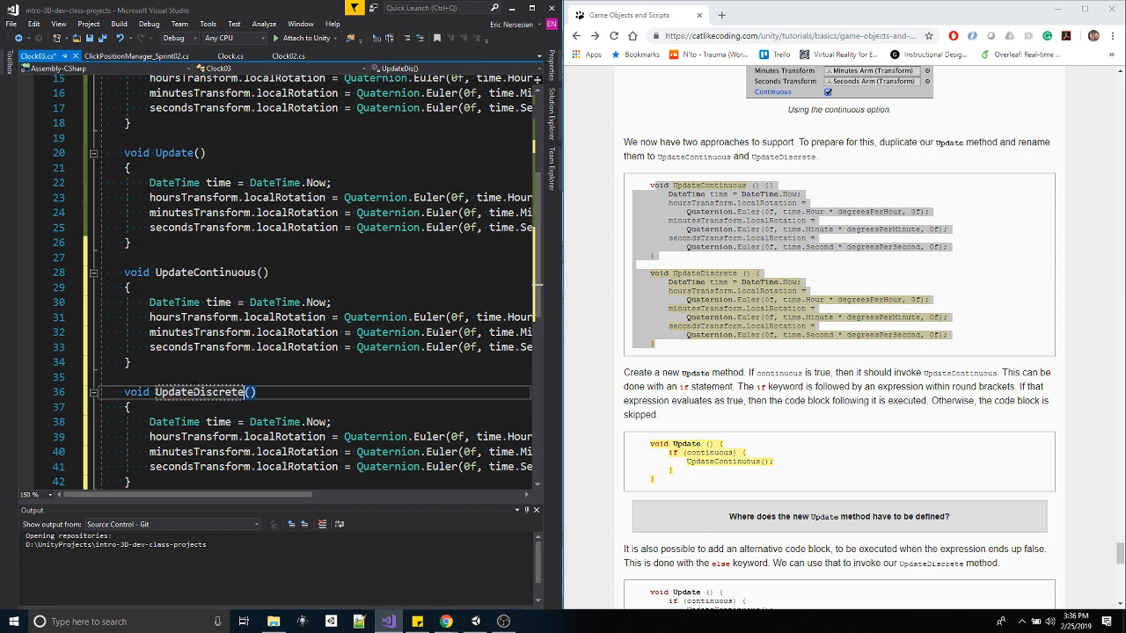
- Delete the time declaration and the three rotation statements from the body of the original Update method
{"action": "scroll", "coordinate": [297, 282], "scroll_direction": "down", "scroll_amount": 1}
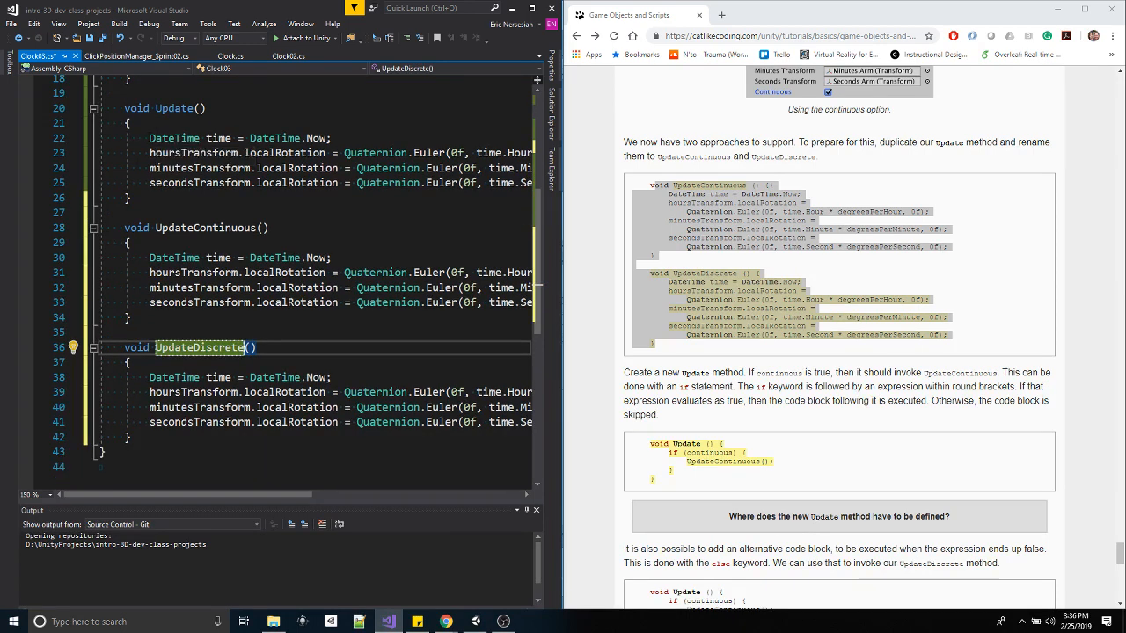
{"action": "left_click_drag", "start_coordinate": [151, 138], "coordinate": [632, 191]}
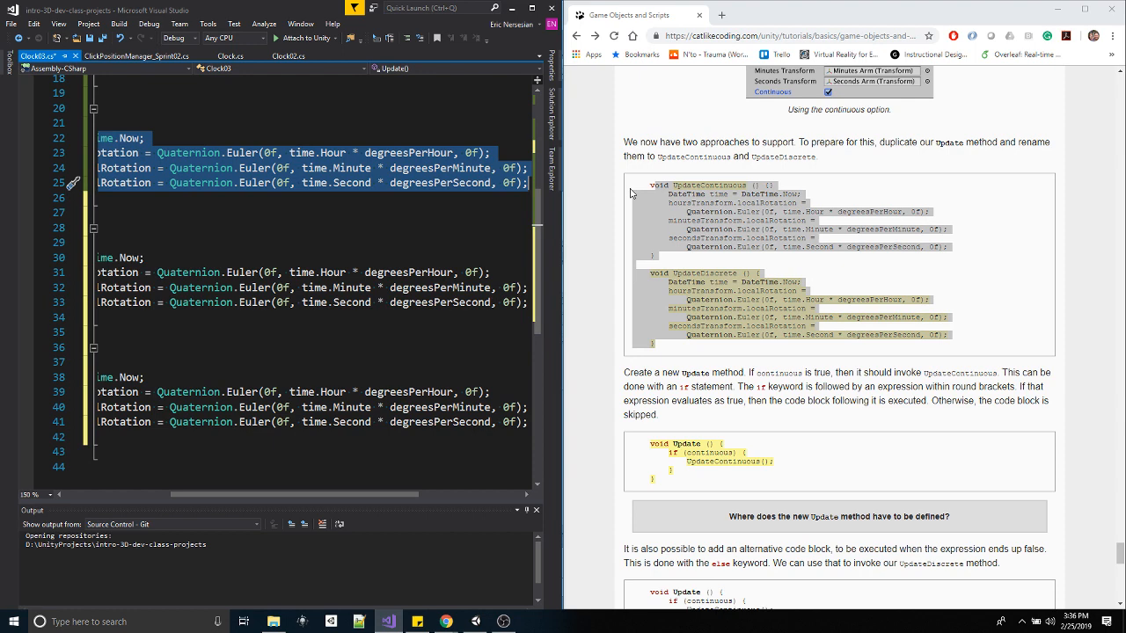
{"action": "key", "text": "Delete"}
{"action": "left_click_drag", "start_coordinate": [316, 494], "coordinate": [280, 494]}
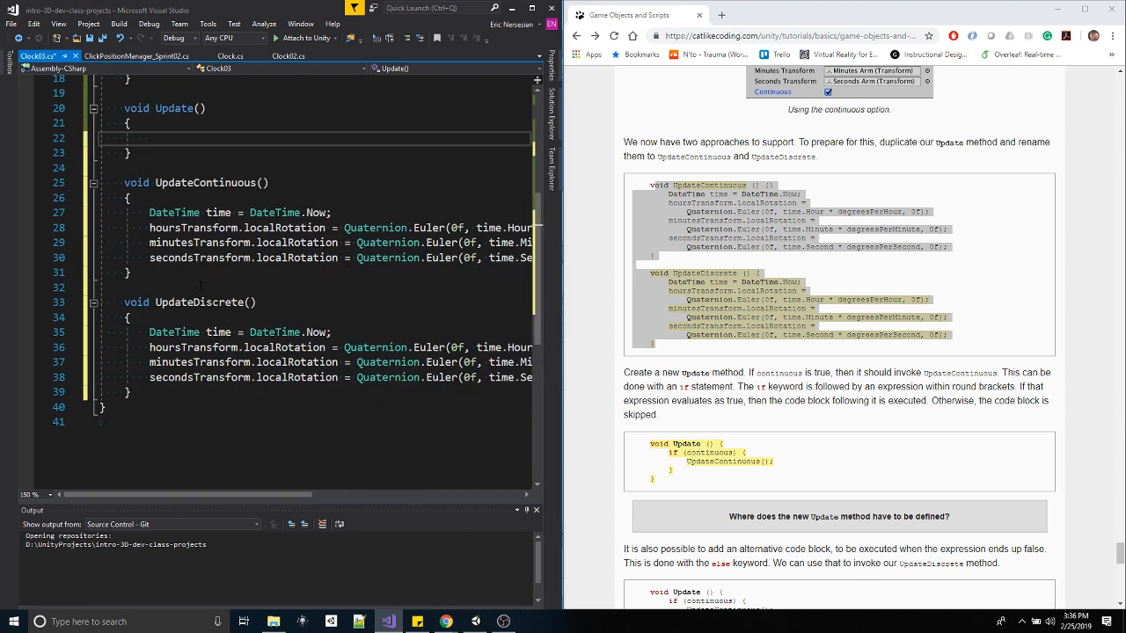
- Add an if (continuous) block to the empty Update method in Clock03 that calls UpdateContinuous()
{"action": "type", "text": "if(continuous"}
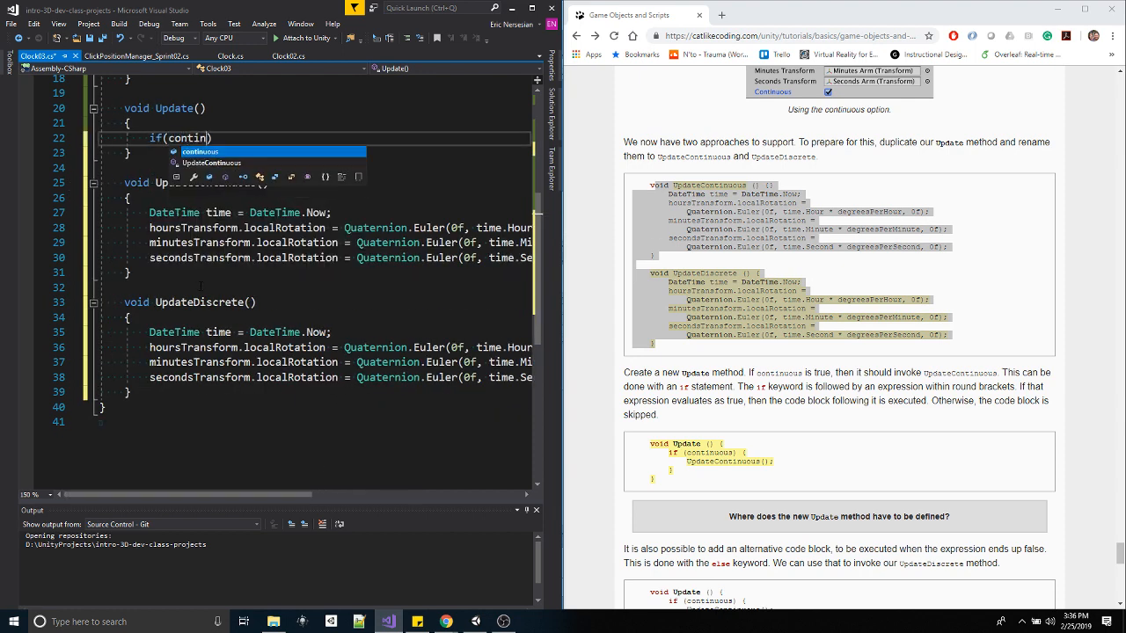
{"action": "key", "text": "Return"}
{"action": "type", "text": "{"}
{"action": "key", "text": "Return"}
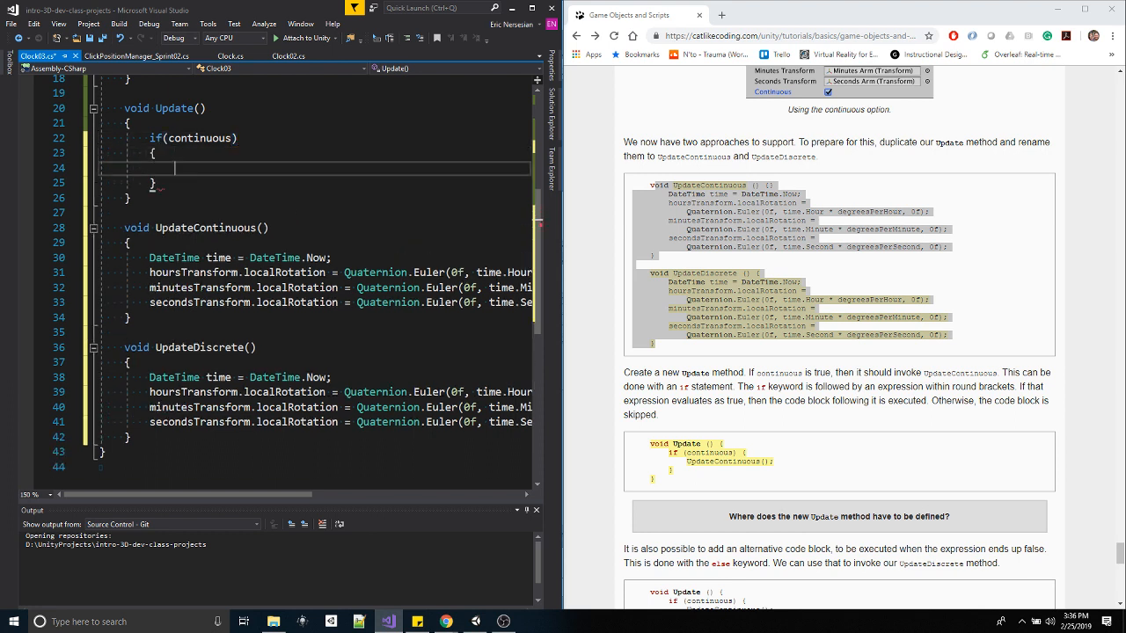
{"action": "type", "text": "UpdateCon"}
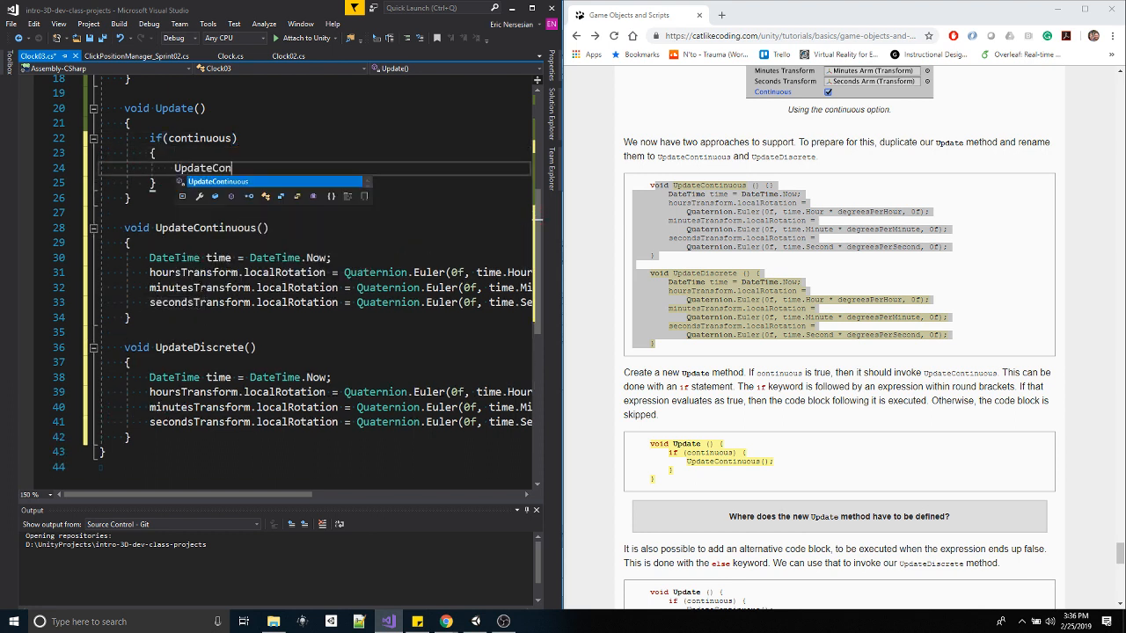
{"action": "key", "text": "Tab"}
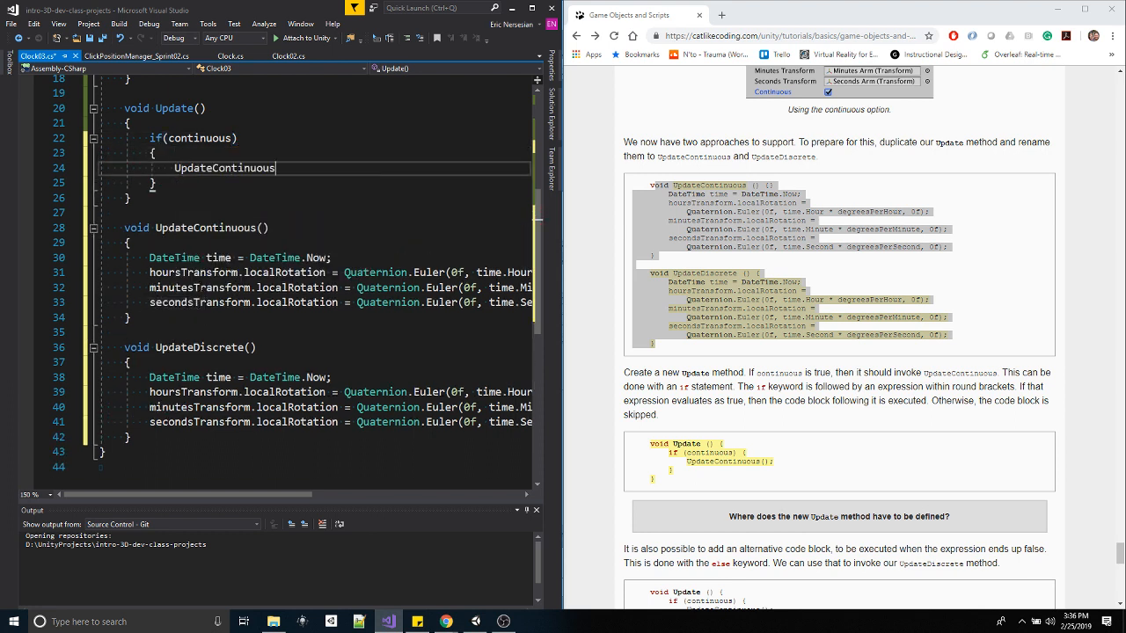
{"action": "type", "text": "();"}
{"action": "key", "text": "Down"}
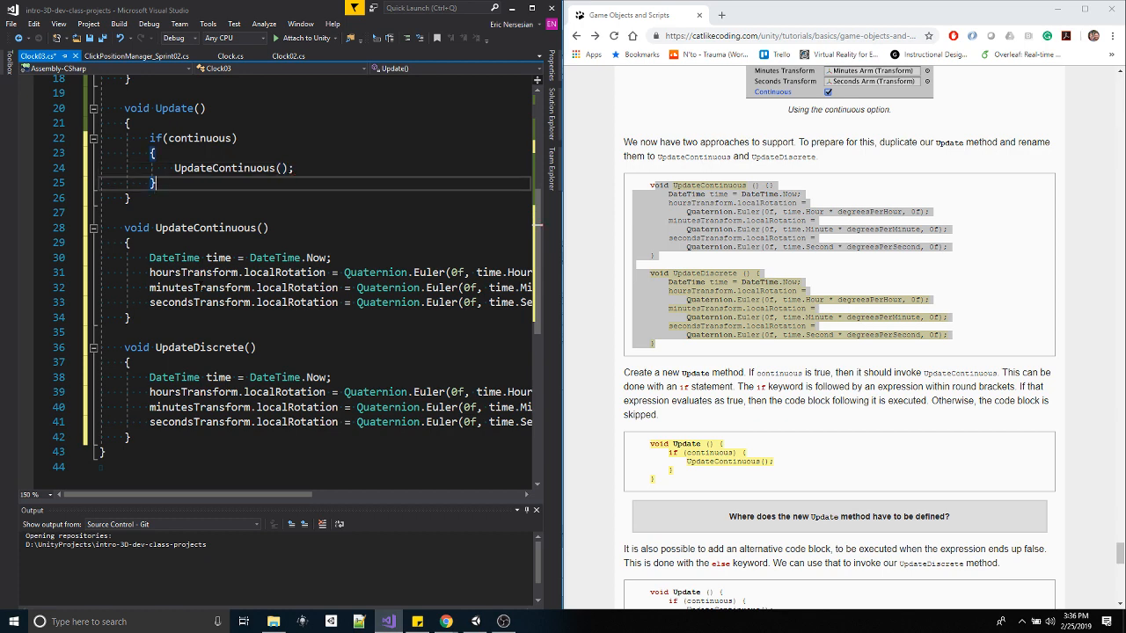
- Add an else block after the if statement in Update that calls UpdateDiscrete(), and save the script
{"action": "key", "text": "Return"}
{"action": "type", "text": "else"}
{"action": "key", "text": "Escape"}
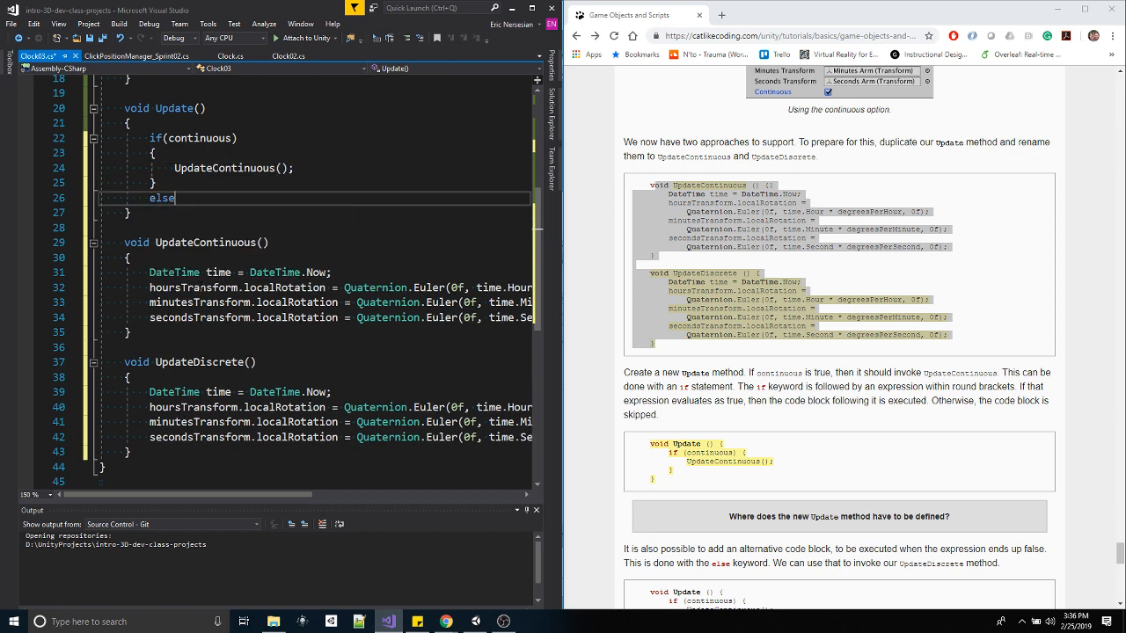
{"action": "key", "text": "Return"}
{"action": "type", "text": "{"}
{"action": "key", "text": "Return"}
{"action": "type", "text": "Up"}
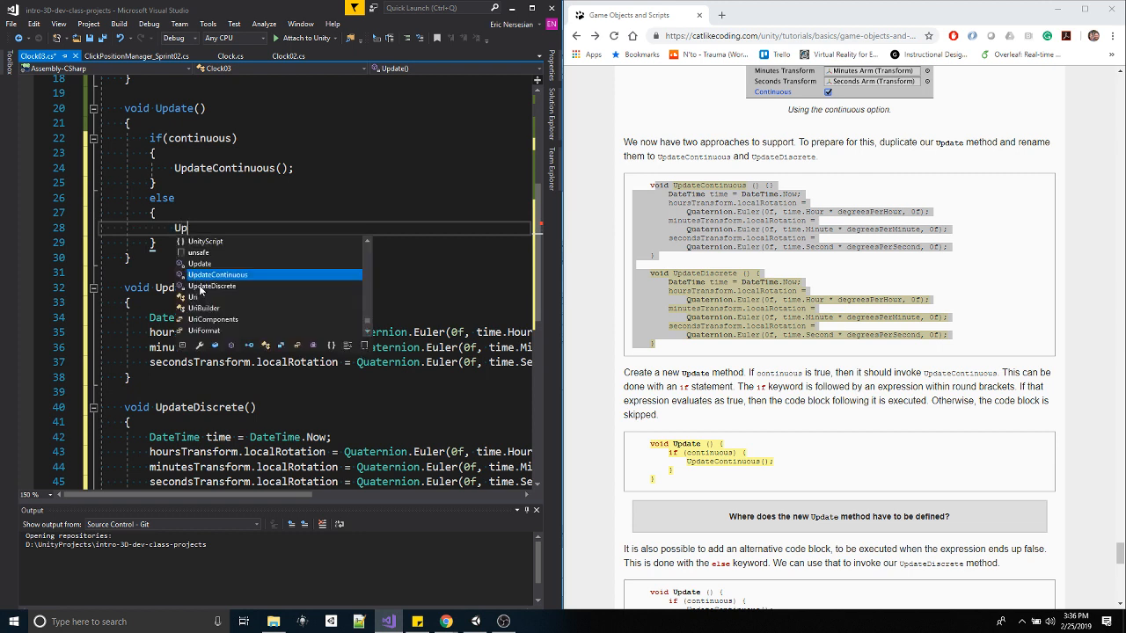
{"action": "type", "text": "dateDis"}
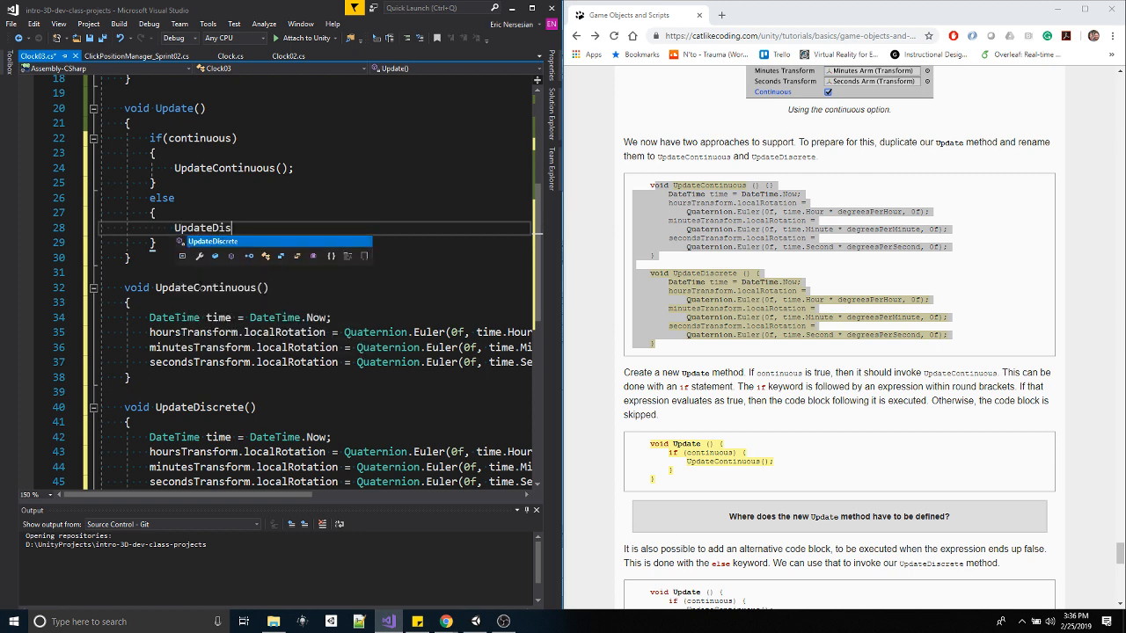
{"action": "key", "text": "Tab"}
{"action": "type", "text": "();"}
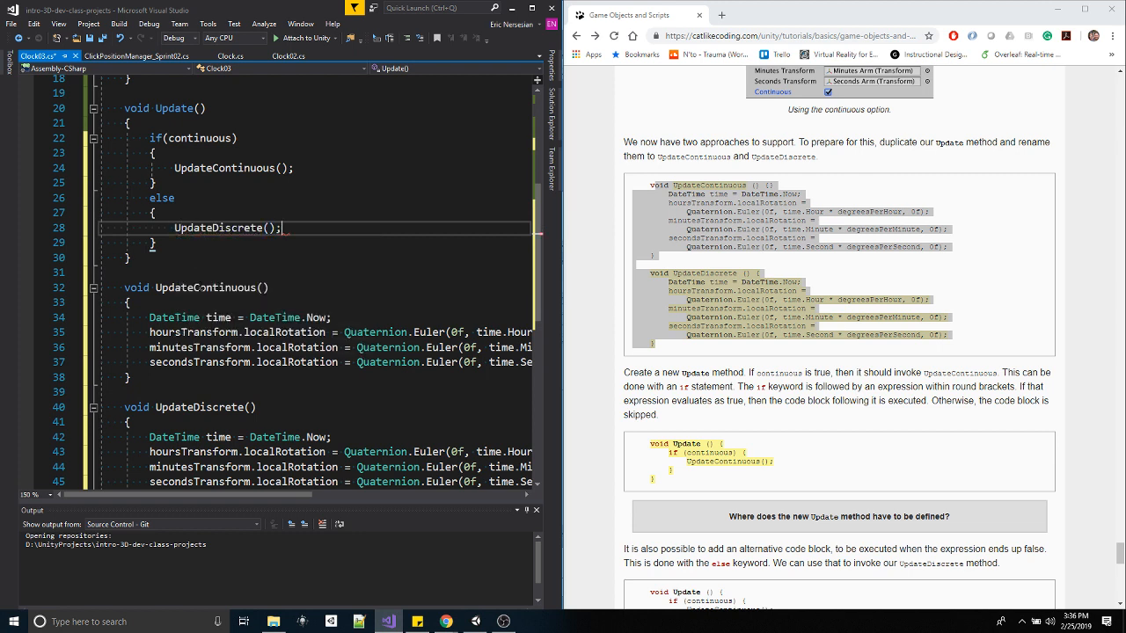
{"action": "key", "text": "ctrl+s"}
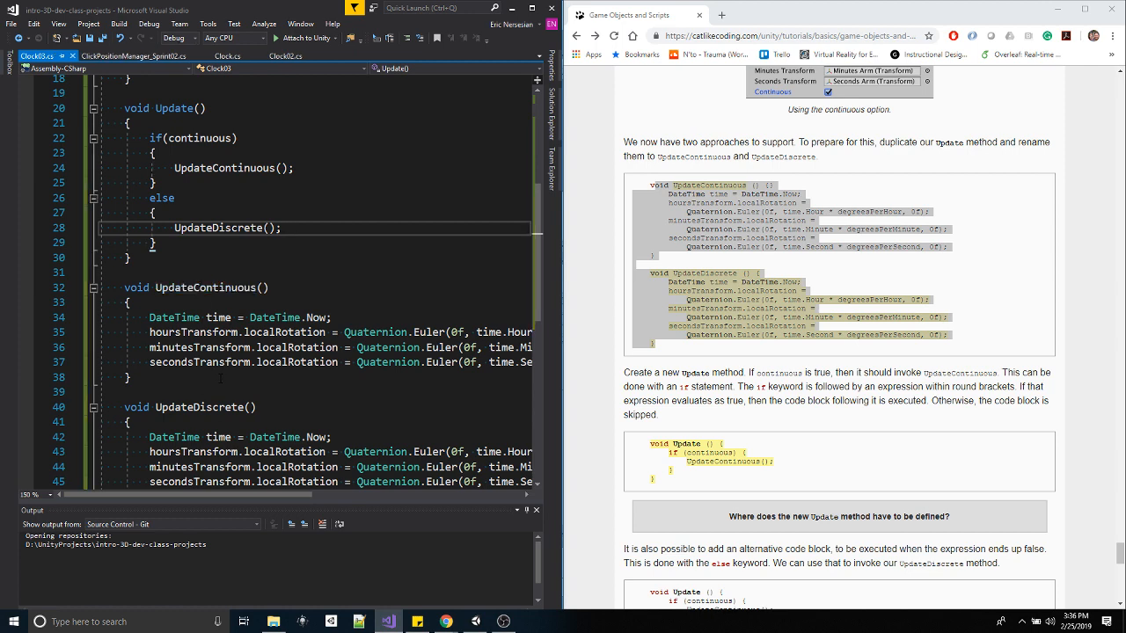
{"action": "scroll", "coordinate": [221, 226], "scroll_direction": "down", "scroll_amount": 1}
{"action": "scroll", "coordinate": [297, 281], "scroll_direction": "up", "scroll_amount": 1}
- Switch to Unity and try the Clock 03 component's new Continuous option on and off, leaving it off
{"action": "left_click", "coordinate": [476, 622]}
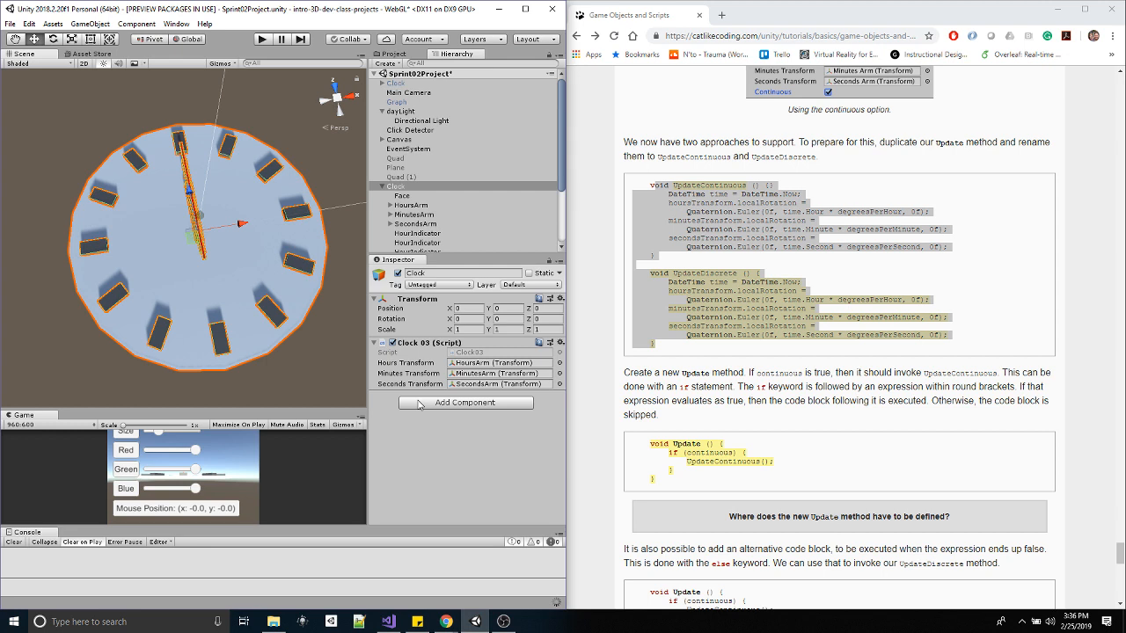
{"action": "left_click", "coordinate": [451, 395]}
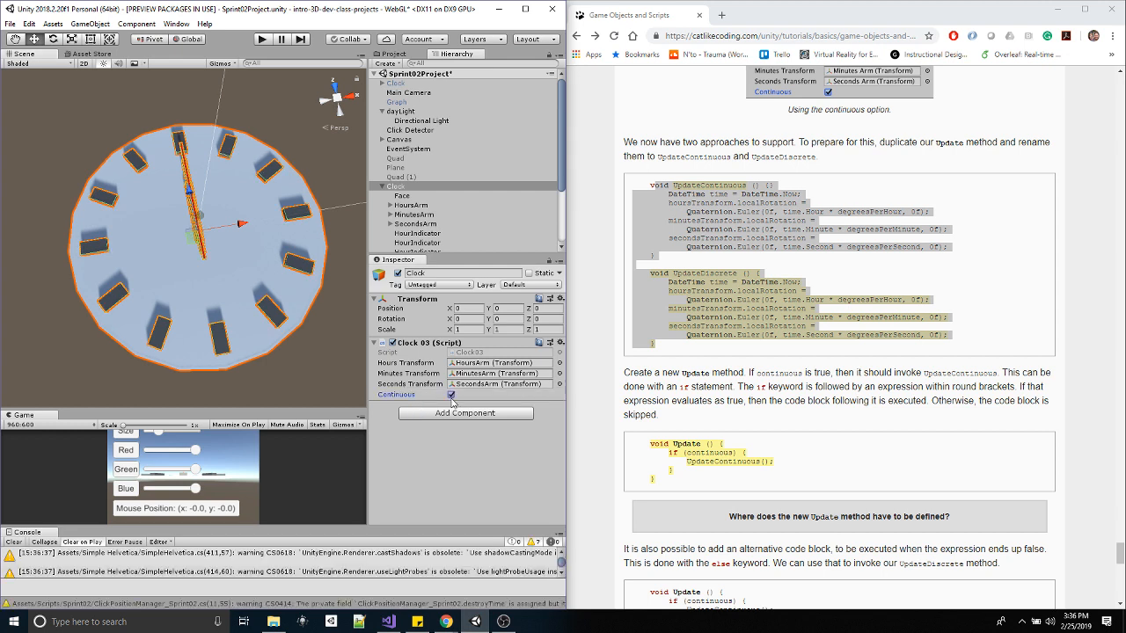
{"action": "left_click", "coordinate": [451, 395]}
{"action": "left_click", "coordinate": [451, 395]}
{"action": "left_click", "coordinate": [451, 394]}
{"action": "left_click", "coordinate": [388, 622]}
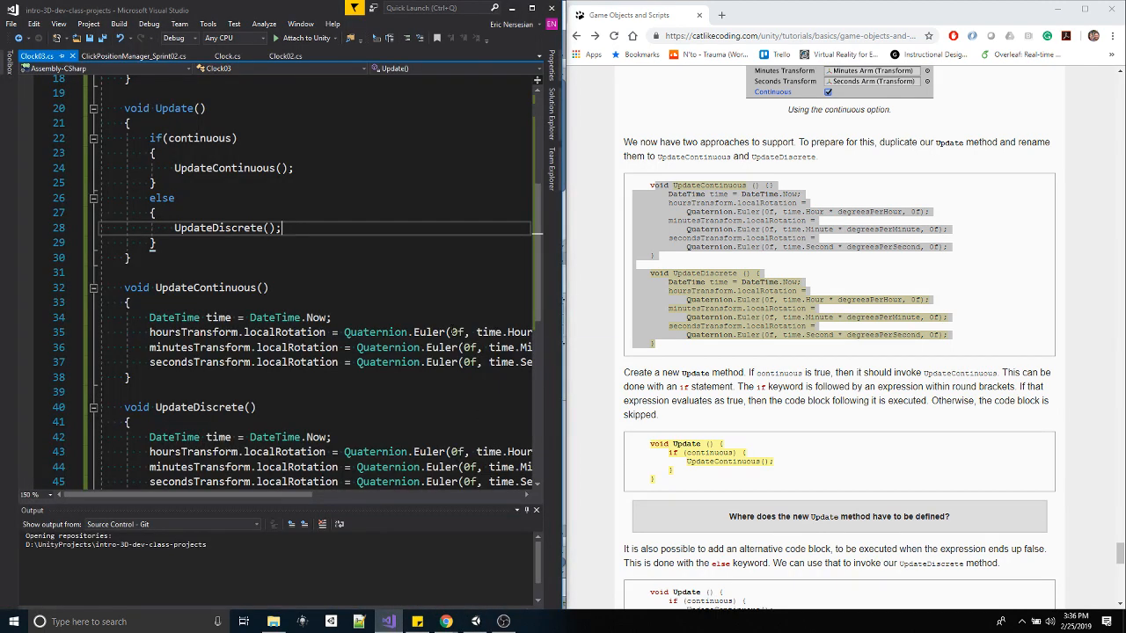
{"action": "left_click", "coordinate": [474, 621]}
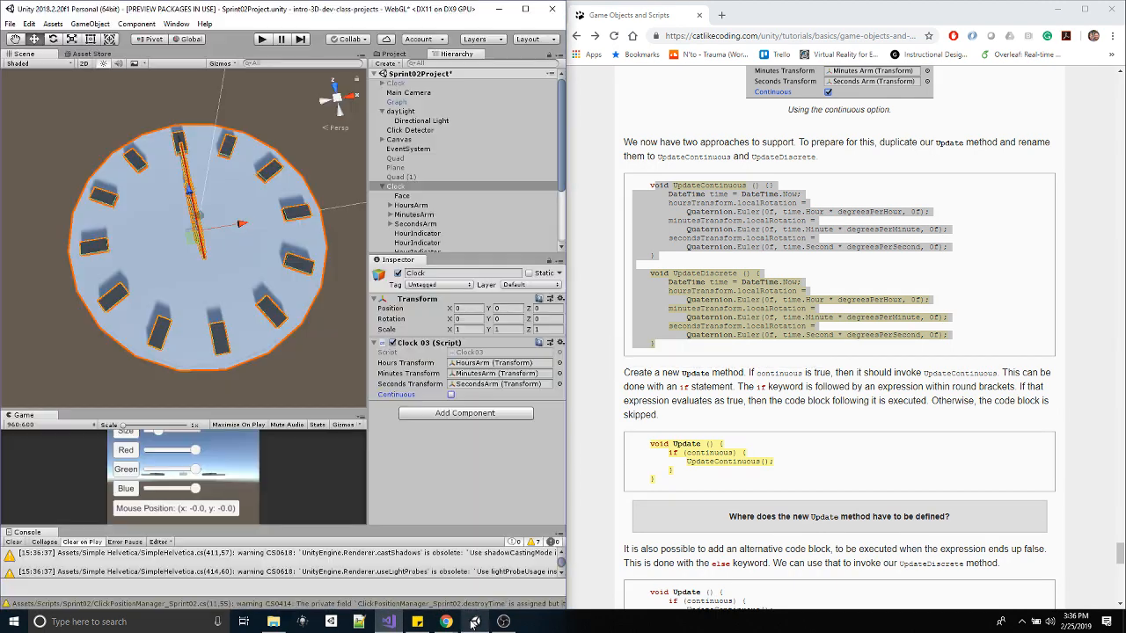
- Run the scene, toggle the Clock 03 component's Continuous option while it plays to compare both modes, and stop playback
{"action": "left_click", "coordinate": [261, 39]}
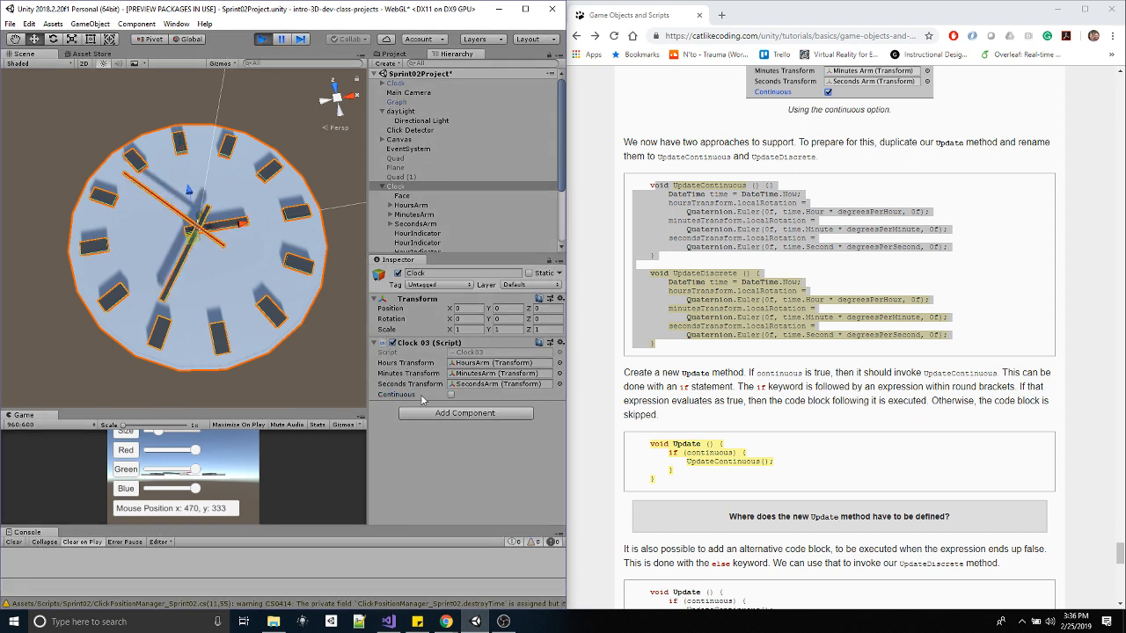
{"action": "left_click", "coordinate": [451, 396]}
{"action": "left_click", "coordinate": [451, 395]}
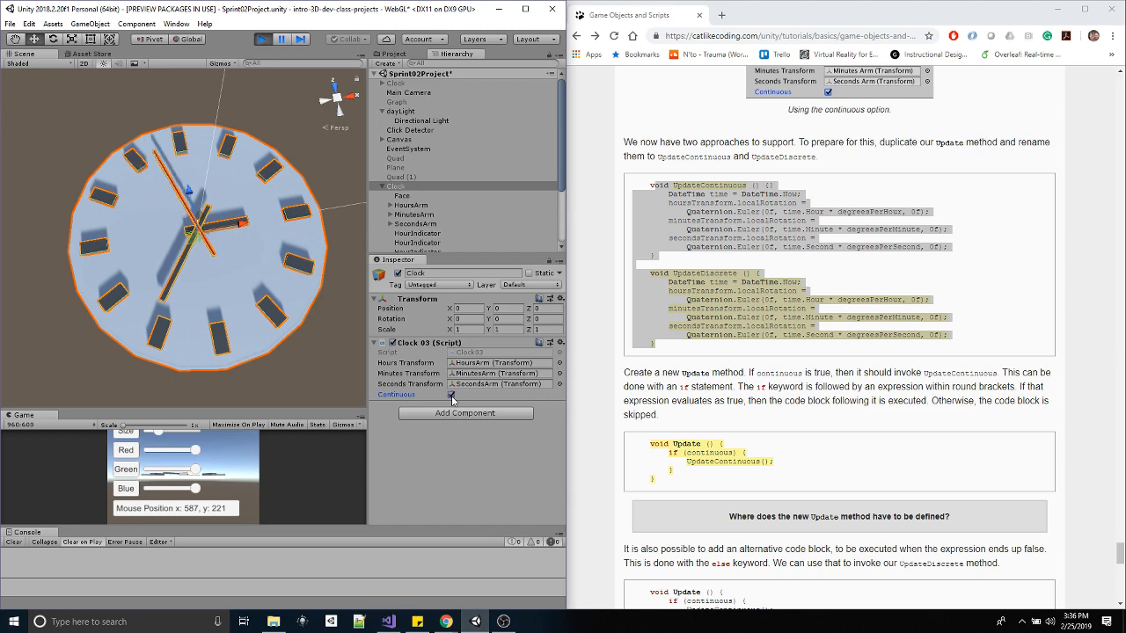
{"action": "left_click", "coordinate": [261, 39]}
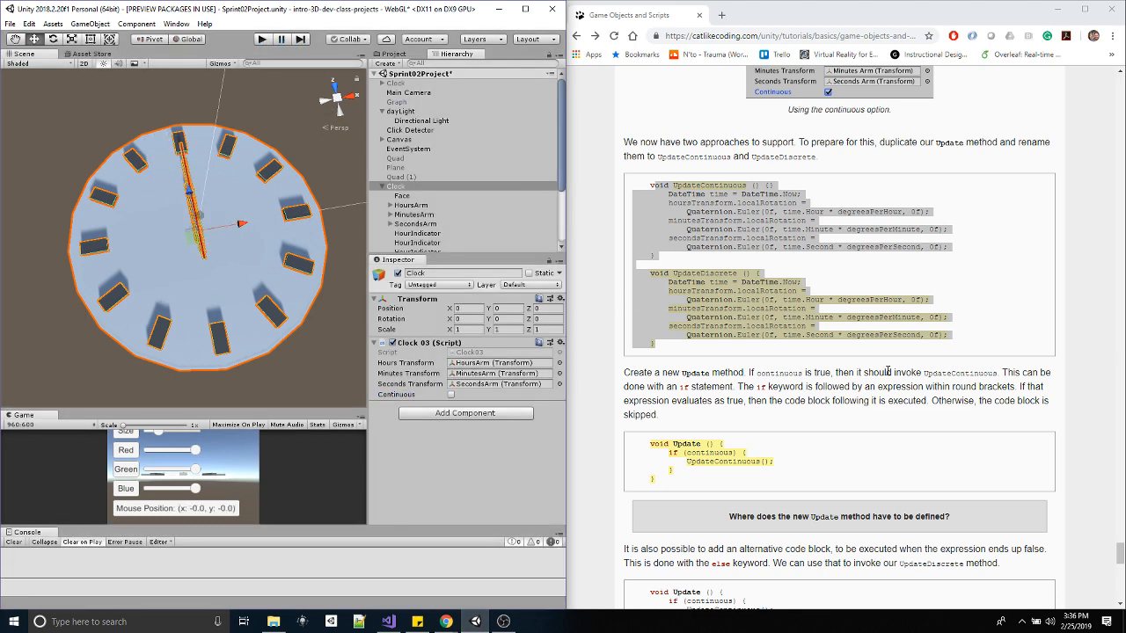
- Copy the line TimeSpan time = DateTime.Now.TimeOfDay; from the tutorial's UpdateContinuous code block
{"action": "scroll", "coordinate": [888, 371], "scroll_direction": "down", "scroll_amount": 5}
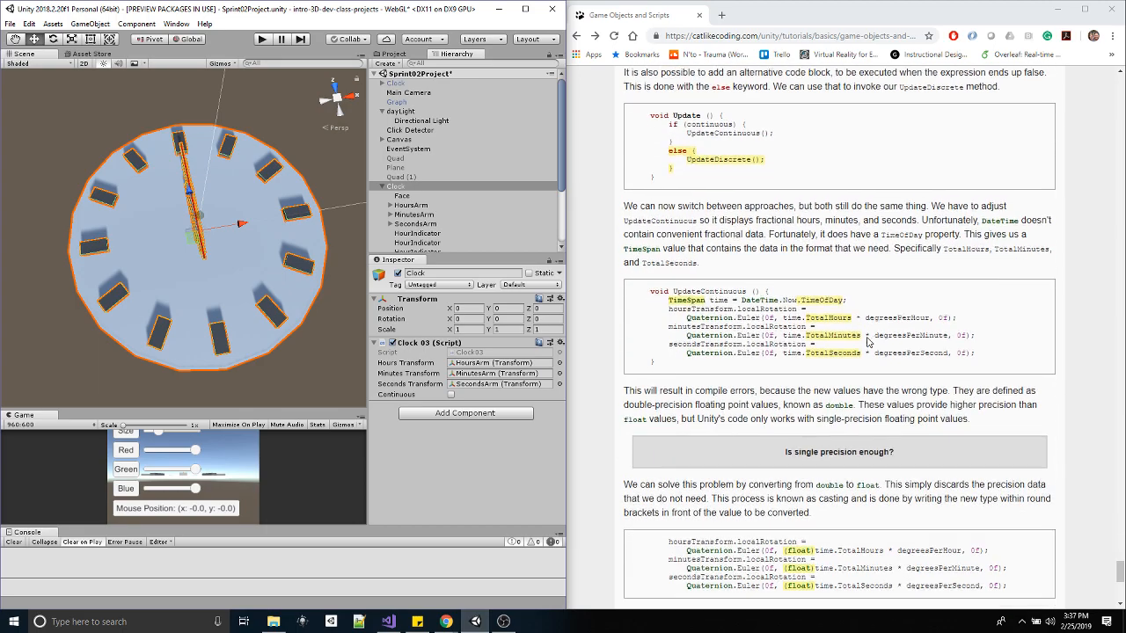
{"action": "scroll", "coordinate": [867, 341], "scroll_direction": "down", "scroll_amount": 1}
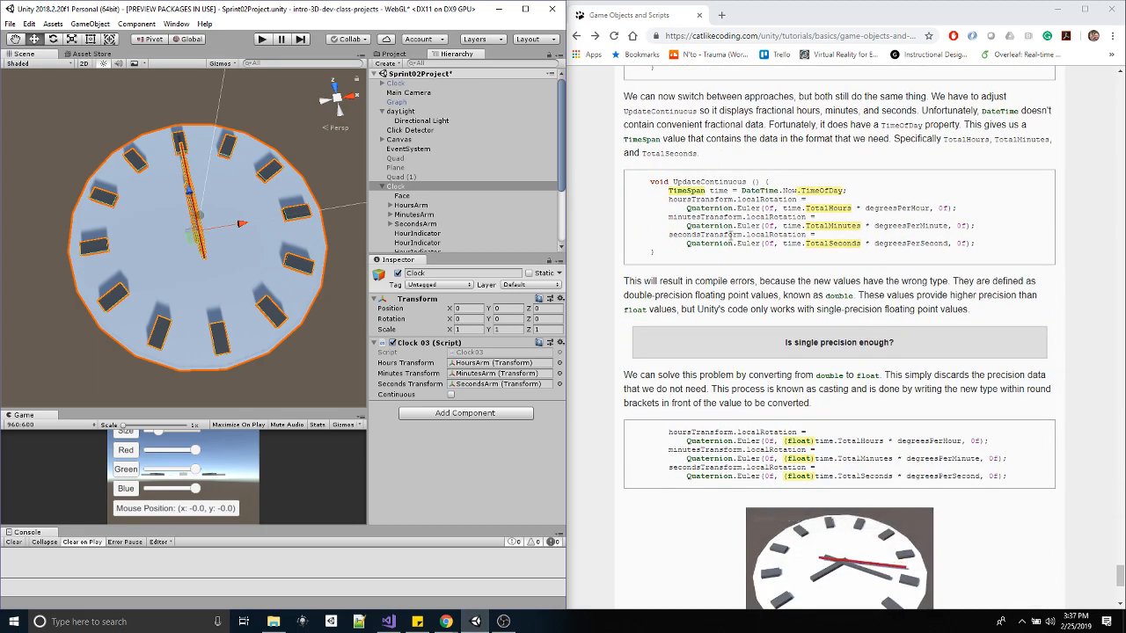
{"action": "scroll", "coordinate": [732, 237], "scroll_direction": "up", "scroll_amount": 2}
{"action": "scroll", "coordinate": [735, 333], "scroll_direction": "down", "scroll_amount": 3}
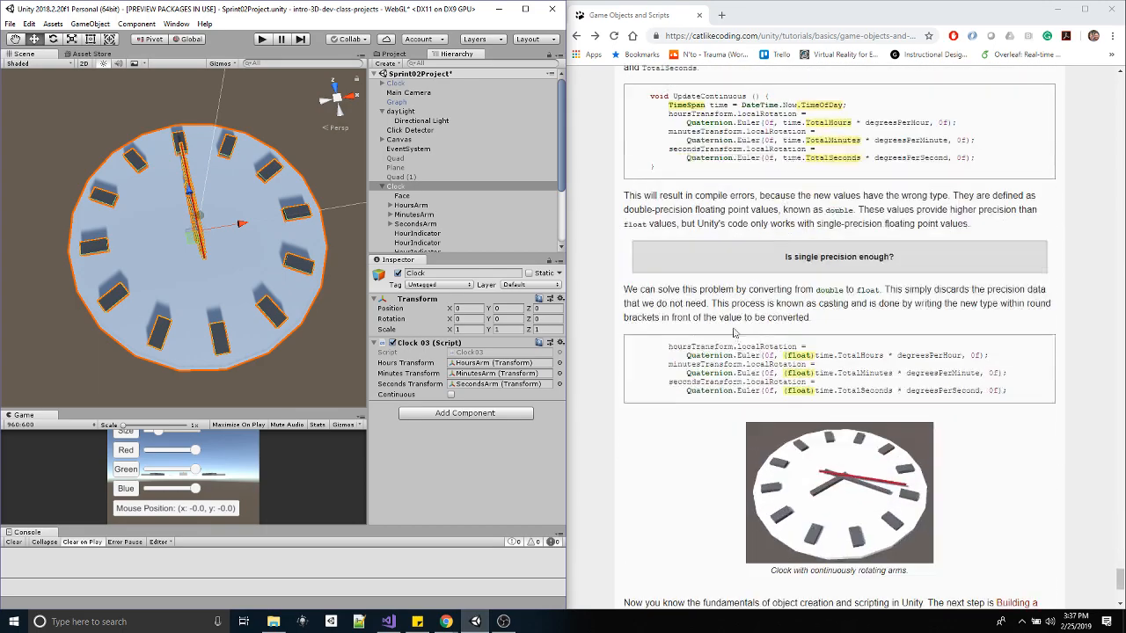
{"action": "scroll", "coordinate": [735, 332], "scroll_direction": "up", "scroll_amount": 1}
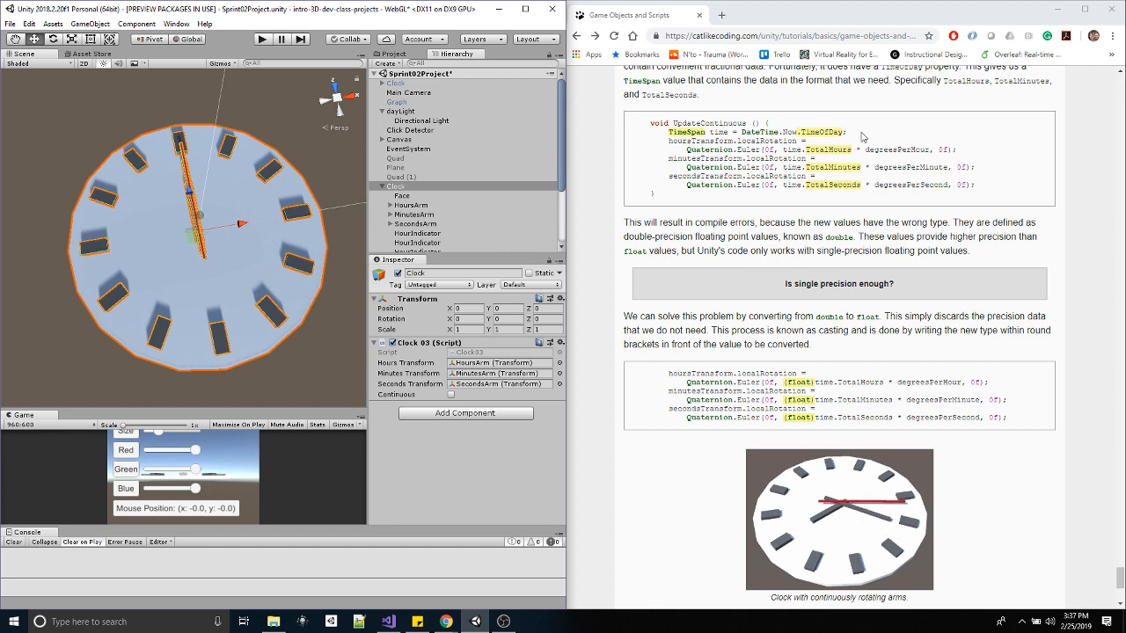
{"action": "left_click_drag", "start_coordinate": [849, 132], "coordinate": [670, 133]}
{"action": "right_click", "coordinate": [679, 133]}
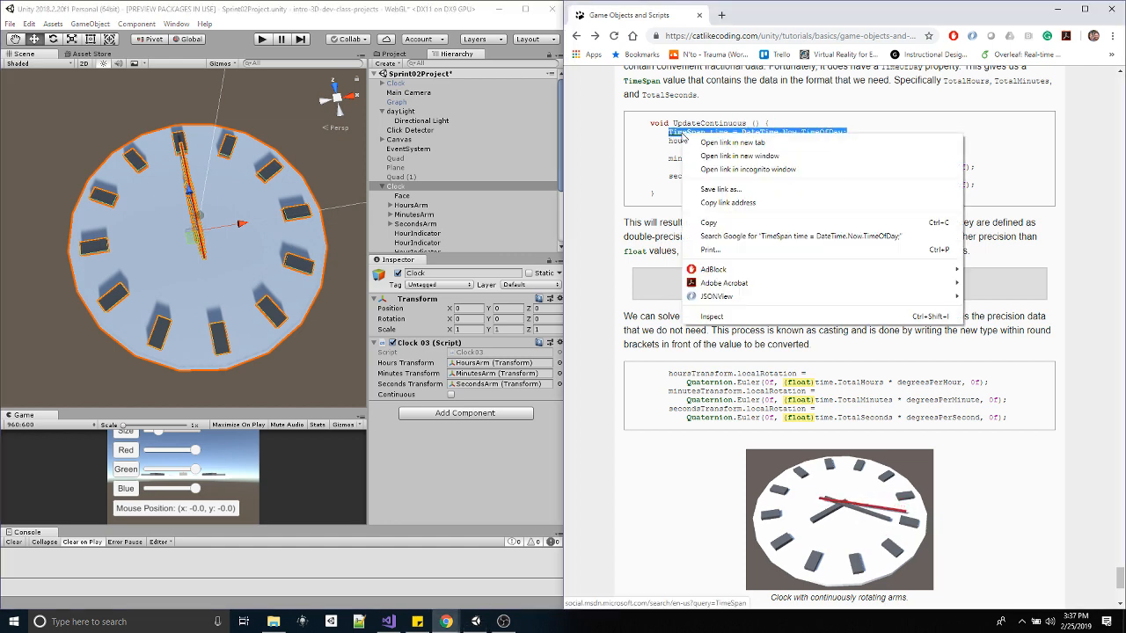
{"action": "left_click", "coordinate": [725, 224]}
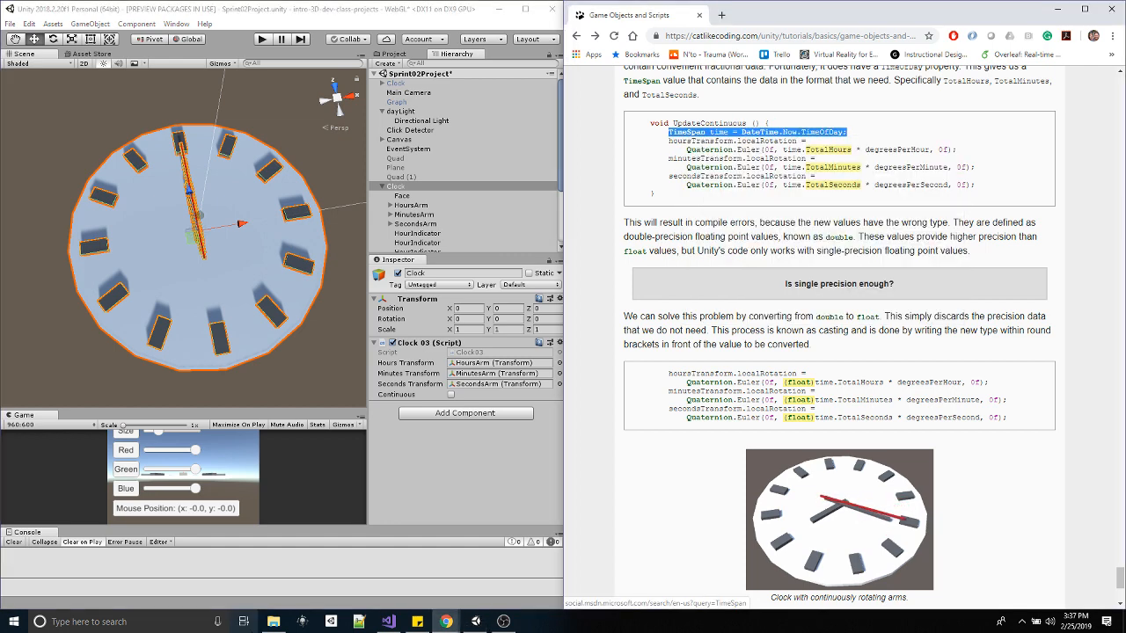
- In Visual Studio, replace the DateTime time declaration in Clock03's UpdateContinuous method with the copied TimeSpan line
{"action": "left_click", "coordinate": [387, 621]}
{"action": "scroll", "coordinate": [262, 304], "scroll_direction": "down", "scroll_amount": 2}
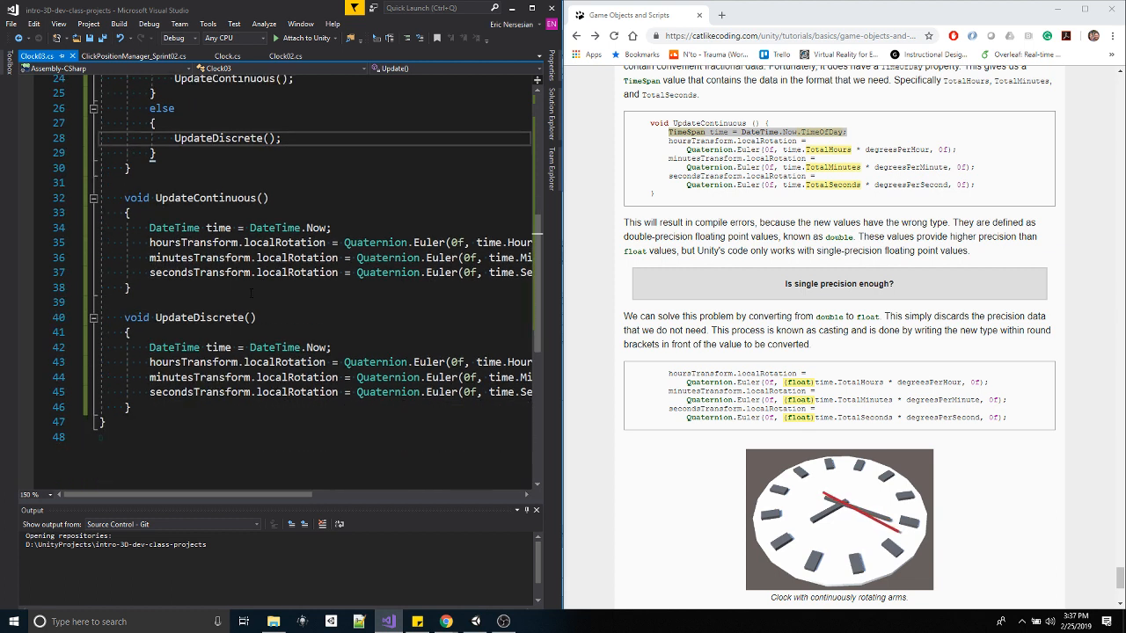
{"action": "left_click_drag", "start_coordinate": [340, 228], "coordinate": [149, 229]}
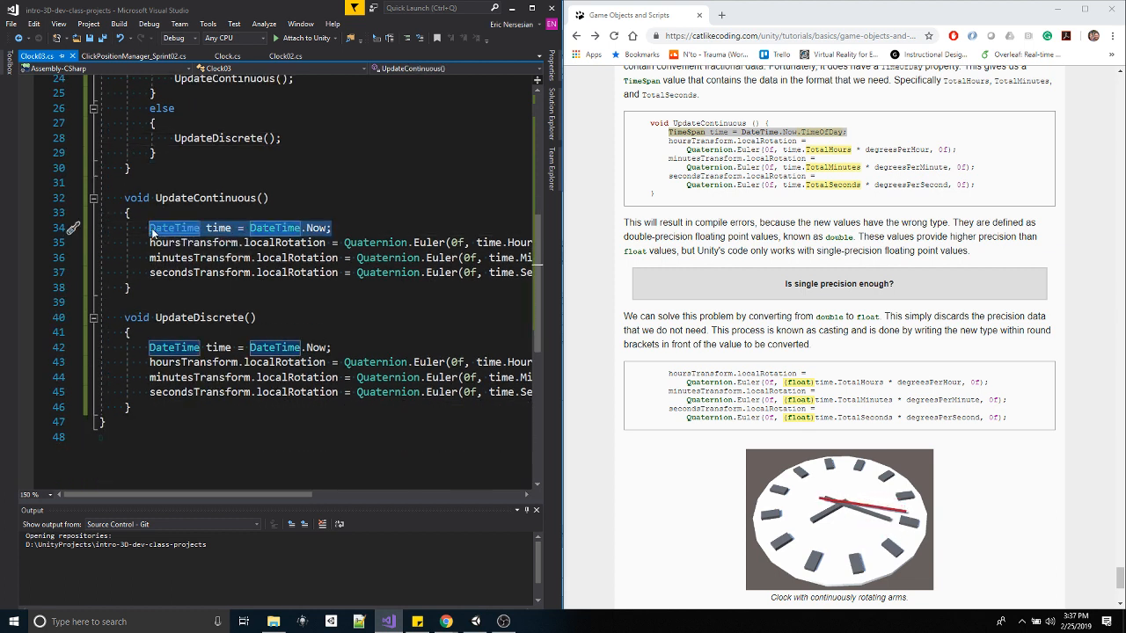
{"action": "key", "text": "ctrl+v"}
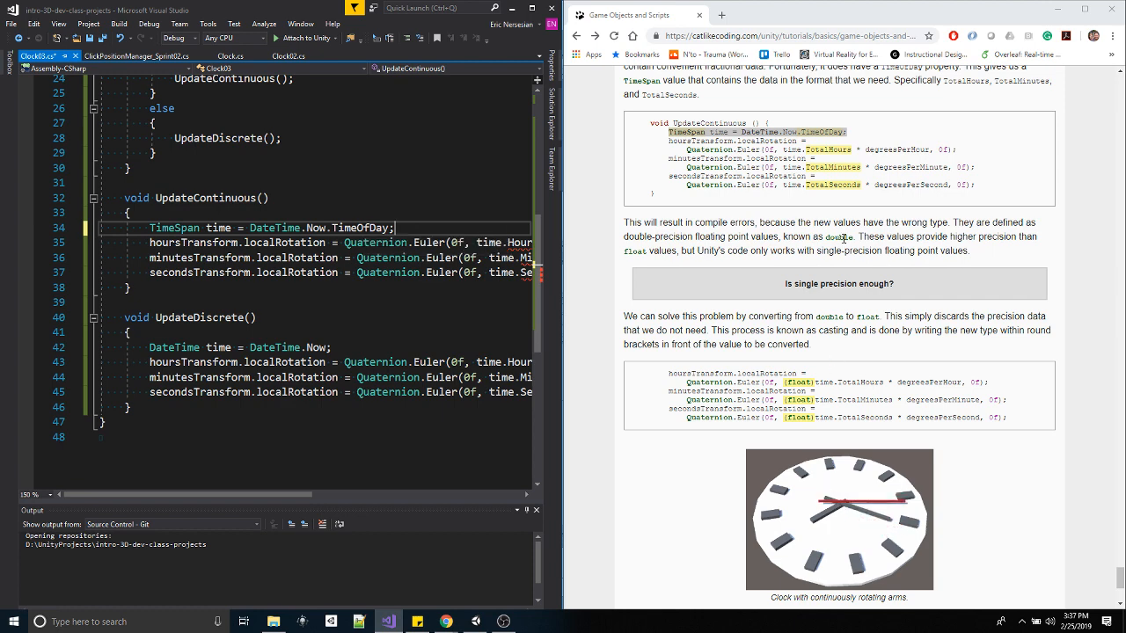
- Change time.Hour to time.TotalHours in the hours arm rotation of UpdateContinuous
{"action": "left_click_drag", "start_coordinate": [273, 493], "coordinate": [373, 492]}
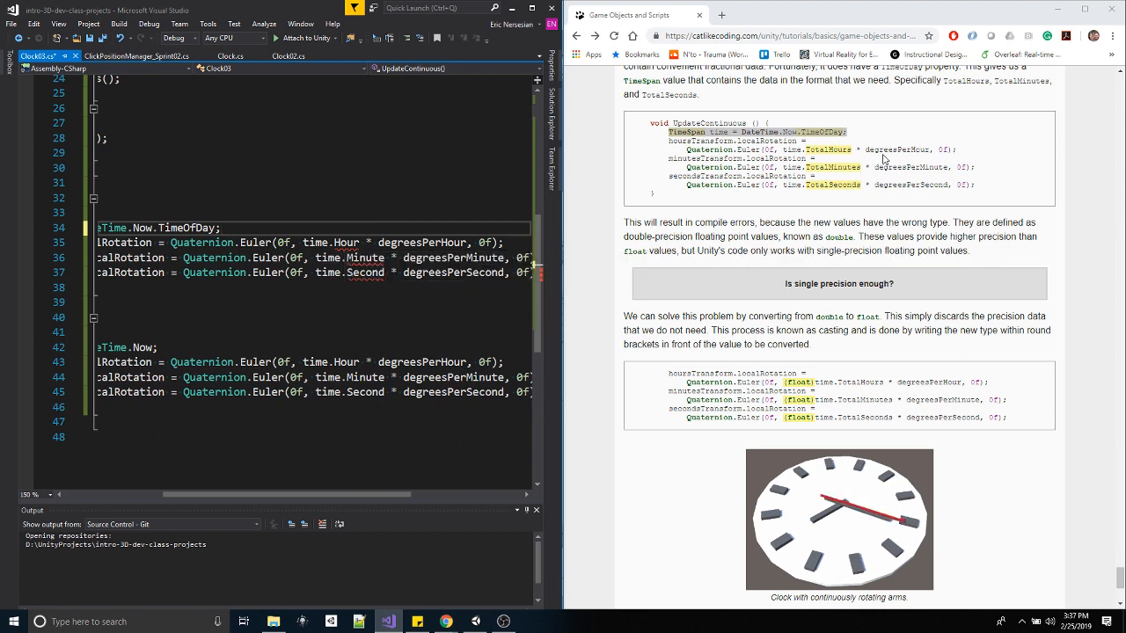
{"action": "left_click", "coordinate": [335, 243]}
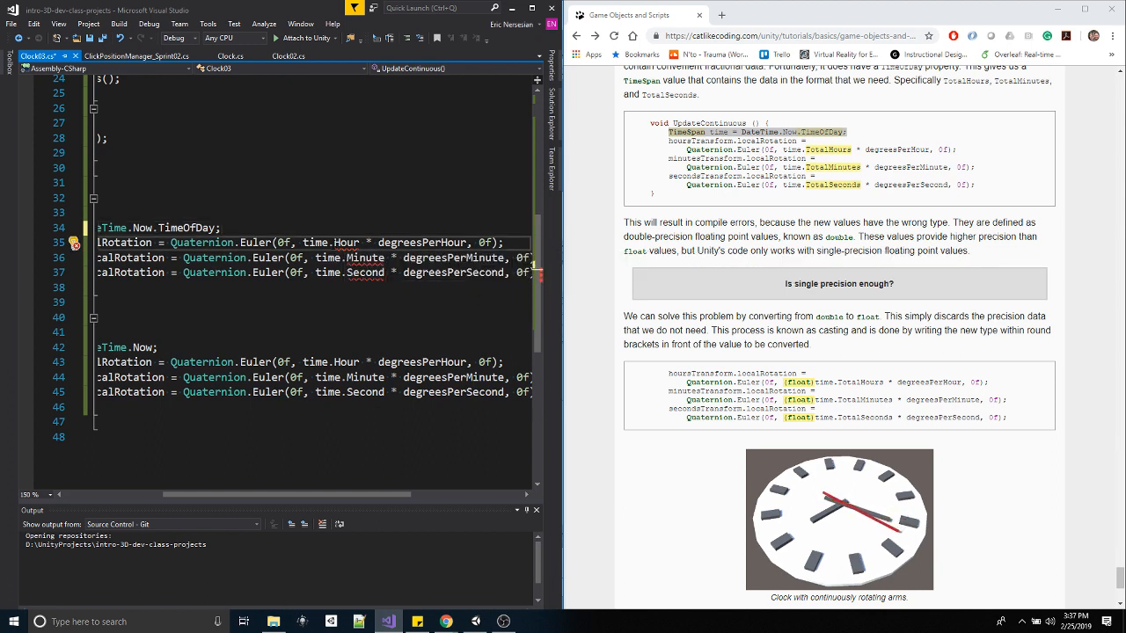
{"action": "type", "text": "TotalHour"}
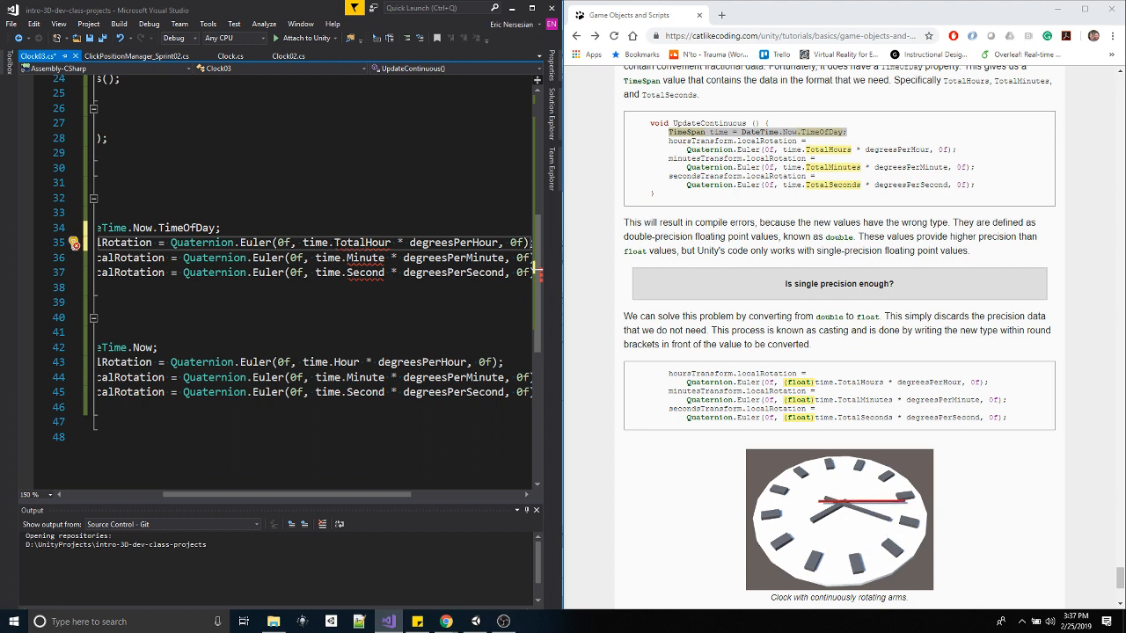
{"action": "type", "text": "s"}
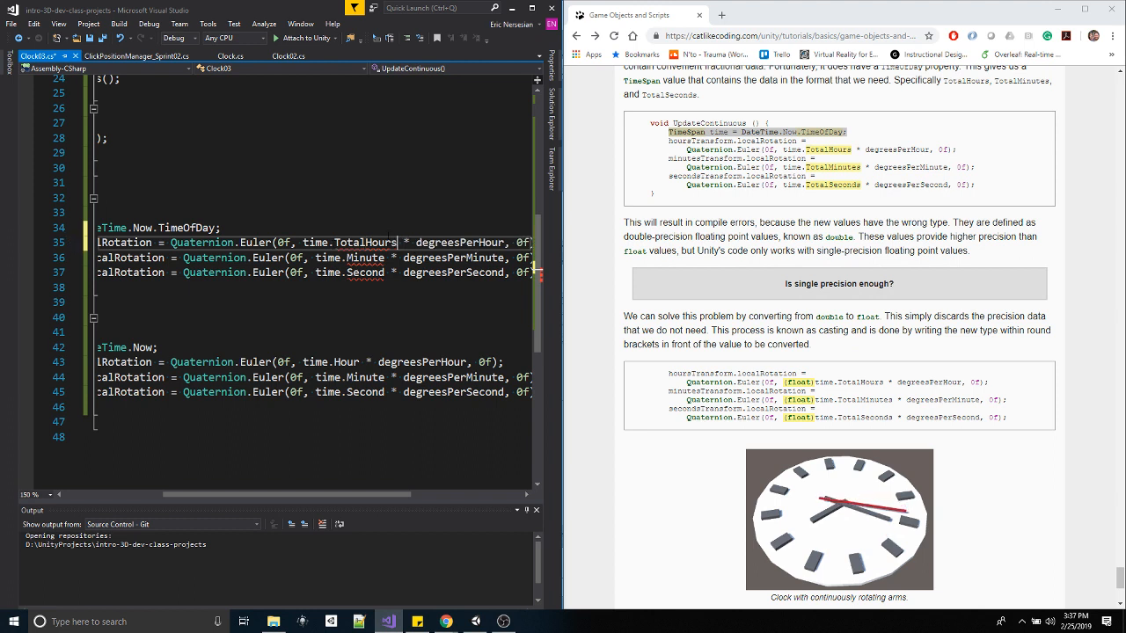
- Change time.Minute to time.TotalMinutes in the minutes arm rotation of UpdateContinuous
{"action": "left_click", "coordinate": [348, 257]}
{"action": "type", "text": "Totals"}
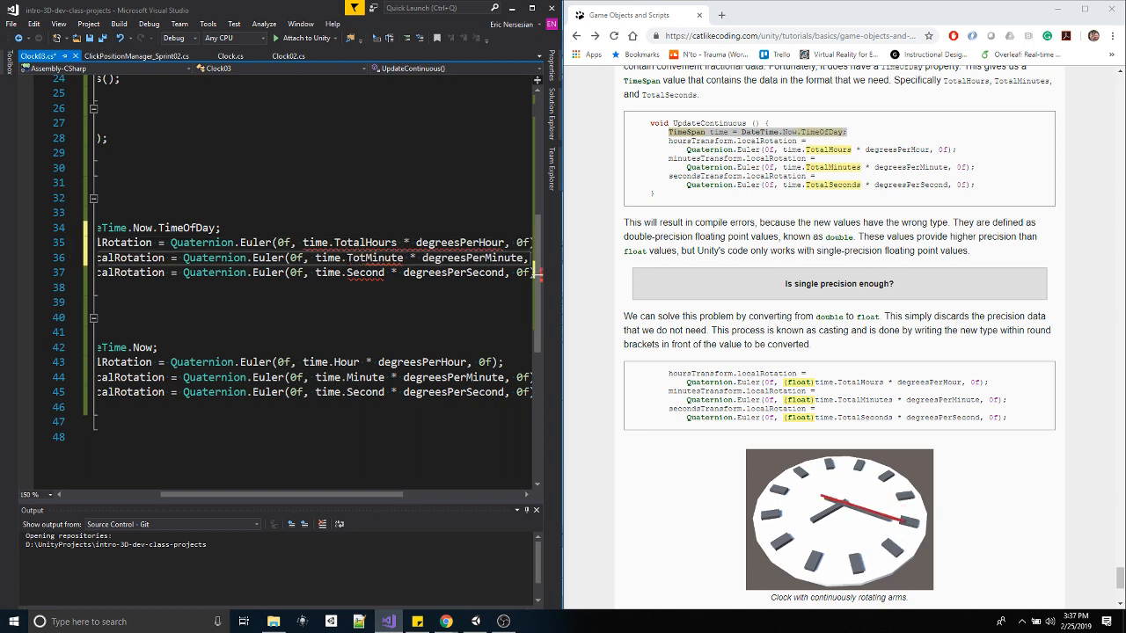
{"action": "key", "text": "BackSpace"}
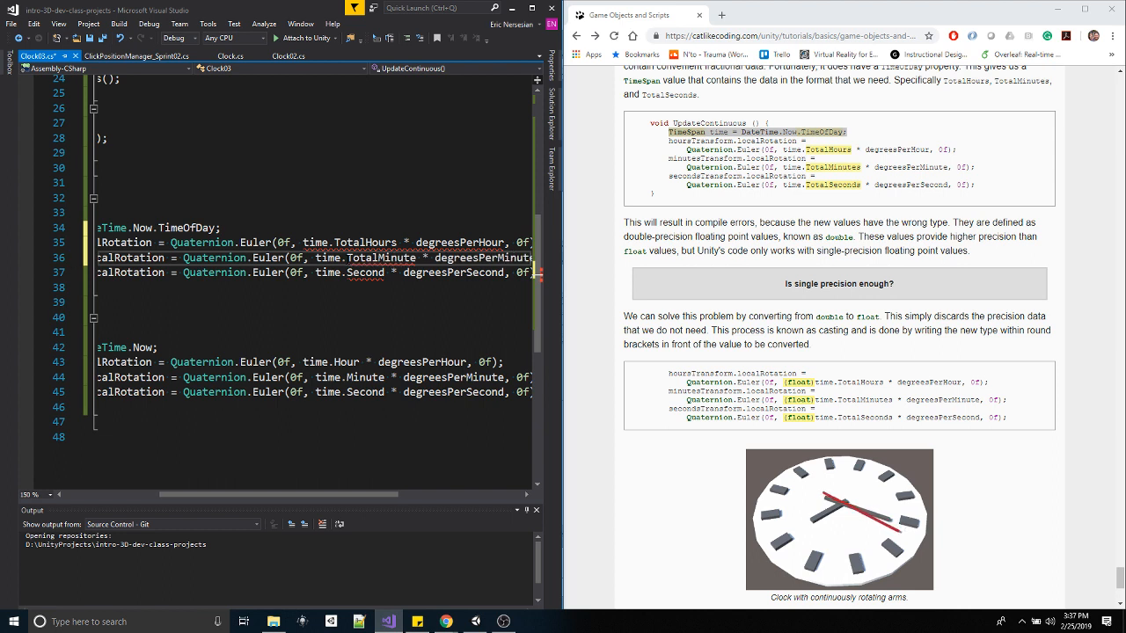
{"action": "key", "text": "ctrl+Right"}
{"action": "type", "text": "s"}
- Change time.Second to time.TotalSeconds in the seconds arm rotation of UpdateContinuous
{"action": "key", "text": "Down"}
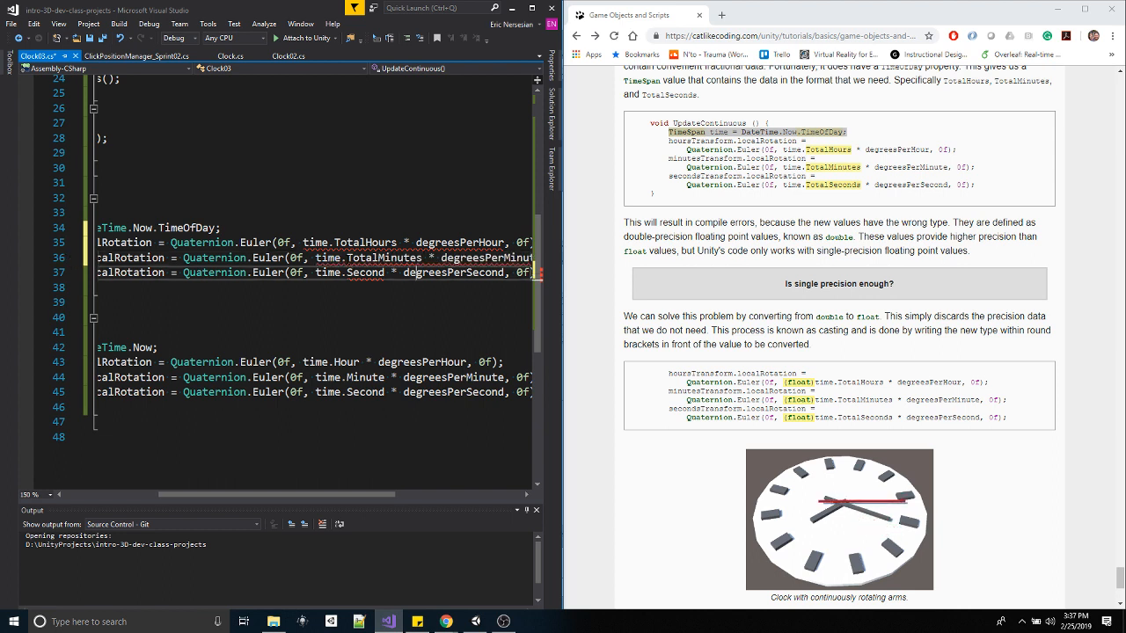
{"action": "key", "text": "ctrl+Left"}
{"action": "key", "text": "ctrl+Left"}
{"action": "key", "text": "ctrl+Left"}
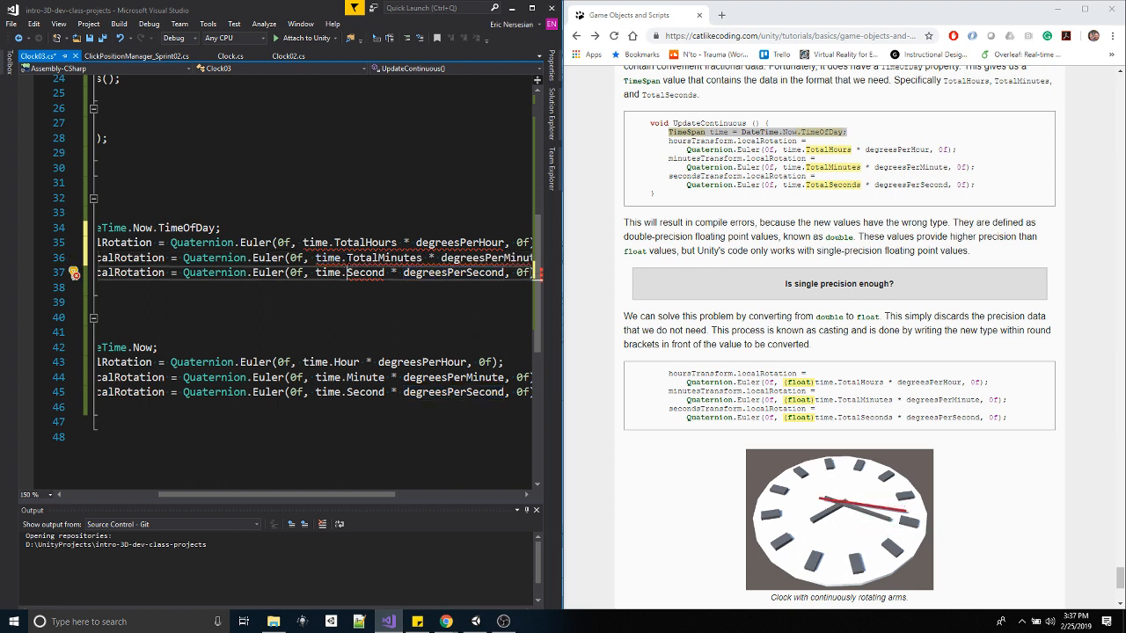
{"action": "type", "text": "Total"}
{"action": "key", "text": "ctrl+Right"}
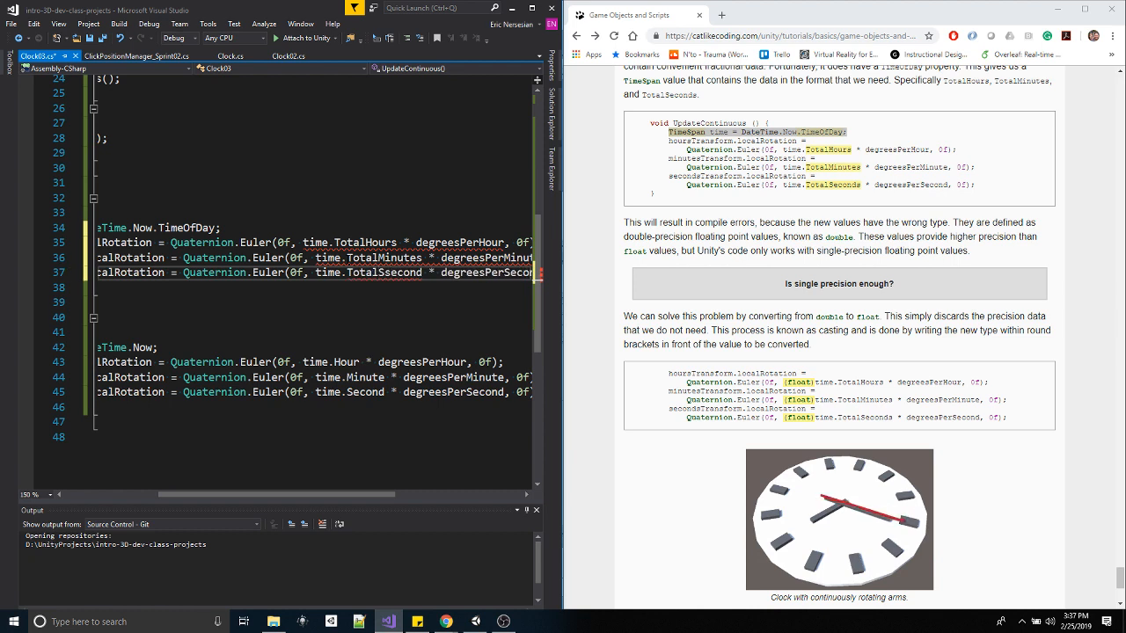
{"action": "key", "text": "Left"}
{"action": "type", "text": "s"}
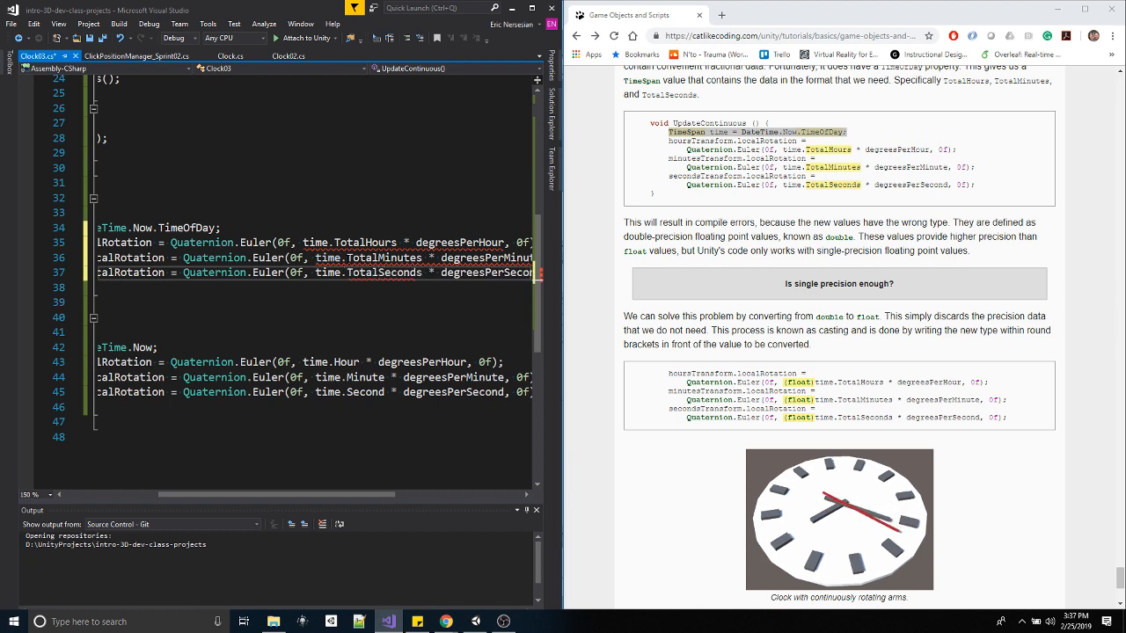
{"action": "mouse_move", "coordinate": [375, 273]}
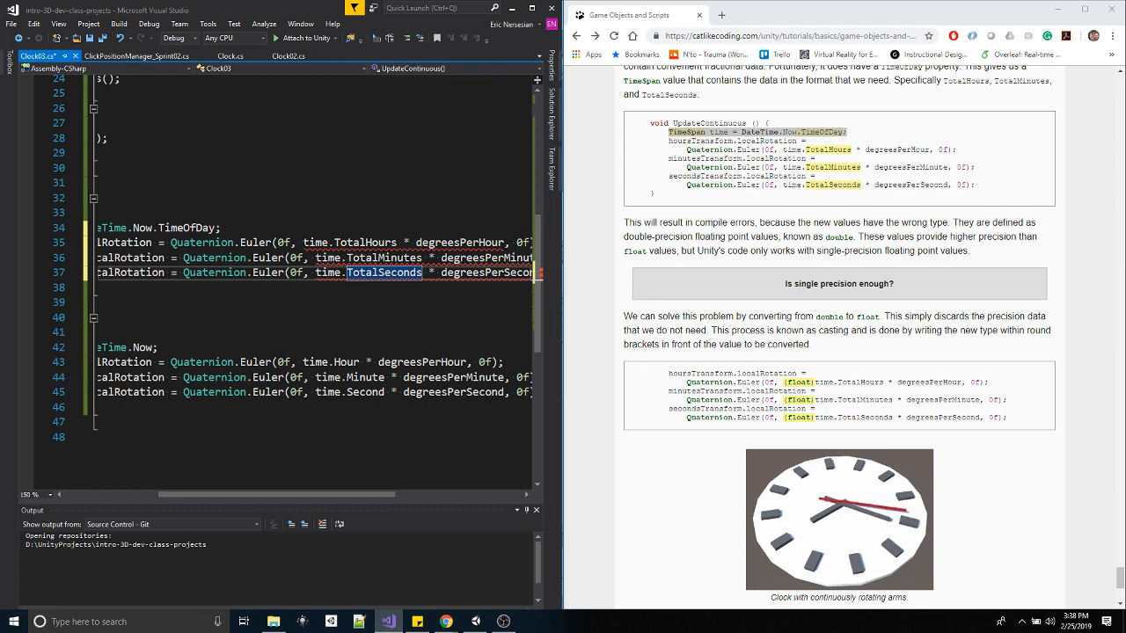
- Cast TotalHours, TotalMinutes and TotalSeconds to float in UpdateContinuous by inserting (float) before each time value
{"action": "left_click", "coordinate": [303, 242]}
{"action": "type", "text": "(float)"}
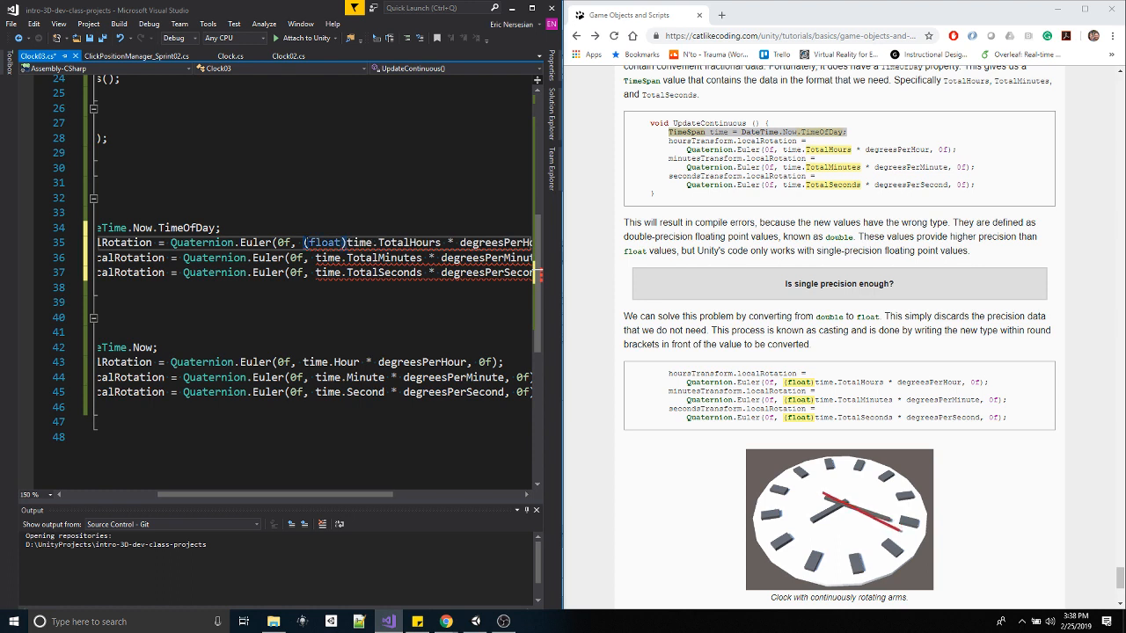
{"action": "left_click_drag", "start_coordinate": [303, 243], "coordinate": [346, 244]}
{"action": "key", "text": "ctrl+c"}
{"action": "left_click", "coordinate": [314, 257]}
{"action": "key", "text": "ctrl+v"}
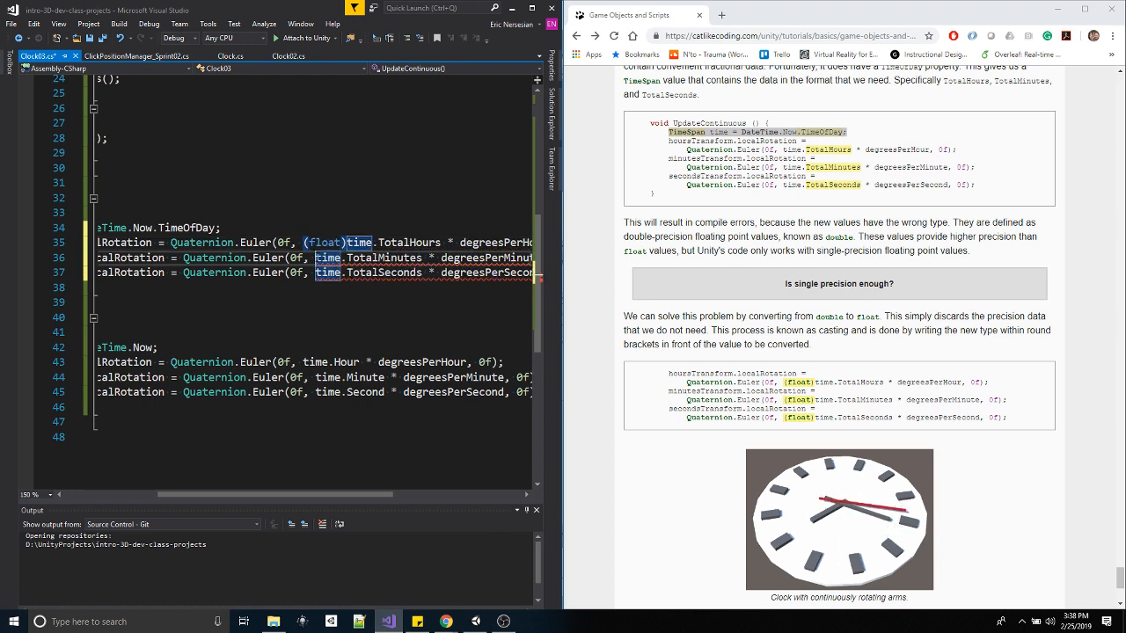
{"action": "left_click", "coordinate": [315, 272]}
{"action": "key", "text": "ctrl+v"}
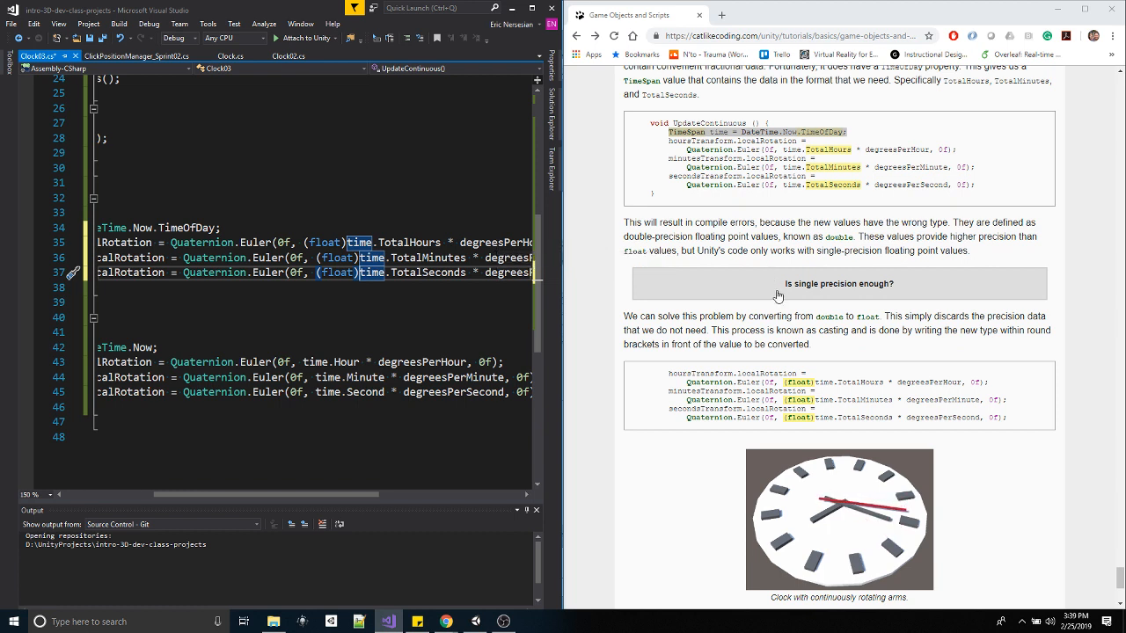
- Save the Clock03 script and review its code from the update methods up to the using directives
{"action": "scroll", "coordinate": [894, 201], "scroll_direction": "down", "scroll_amount": 3}
{"action": "scroll", "coordinate": [894, 200], "scroll_direction": "down", "scroll_amount": 4}
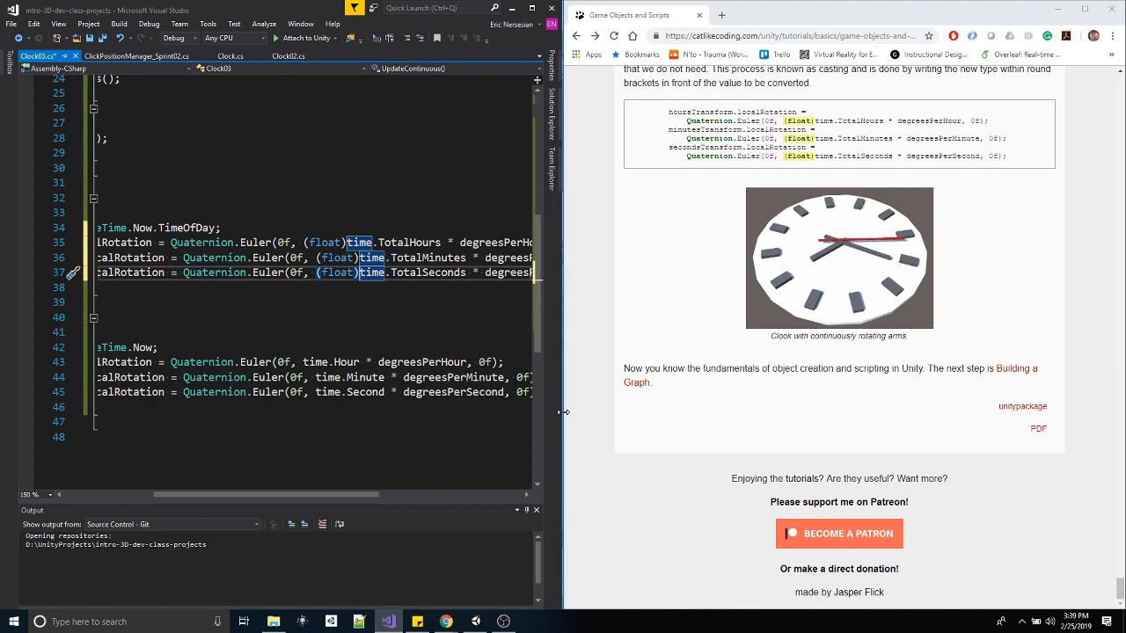
{"action": "left_click", "coordinate": [352, 332]}
{"action": "left_click_drag", "start_coordinate": [361, 496], "coordinate": [204, 496]}
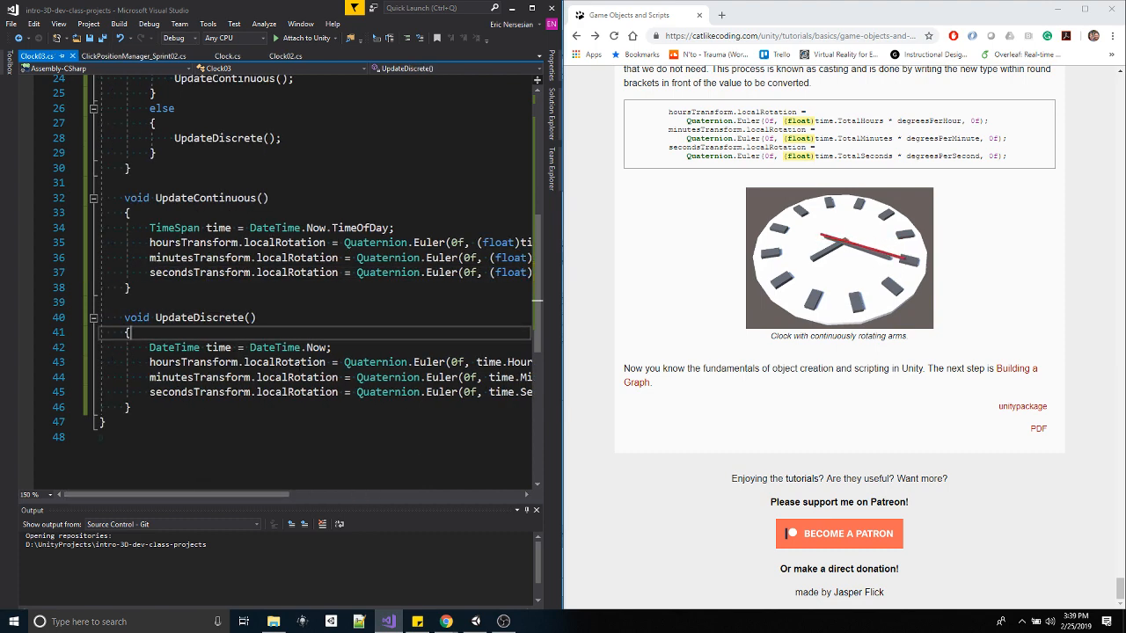
{"action": "scroll", "coordinate": [308, 344], "scroll_direction": "up", "scroll_amount": 8}
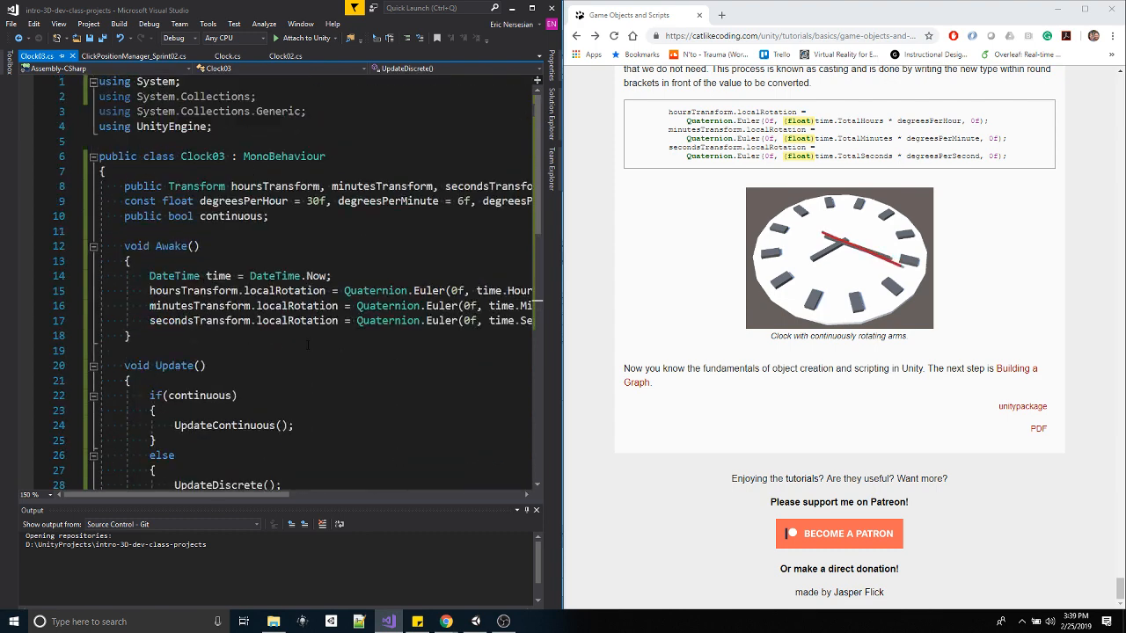
- Switch to Unity and test the clock in Play mode, turning Clock 03's Continuous option on and off to compare the arm movement
{"action": "left_click", "coordinate": [476, 620]}
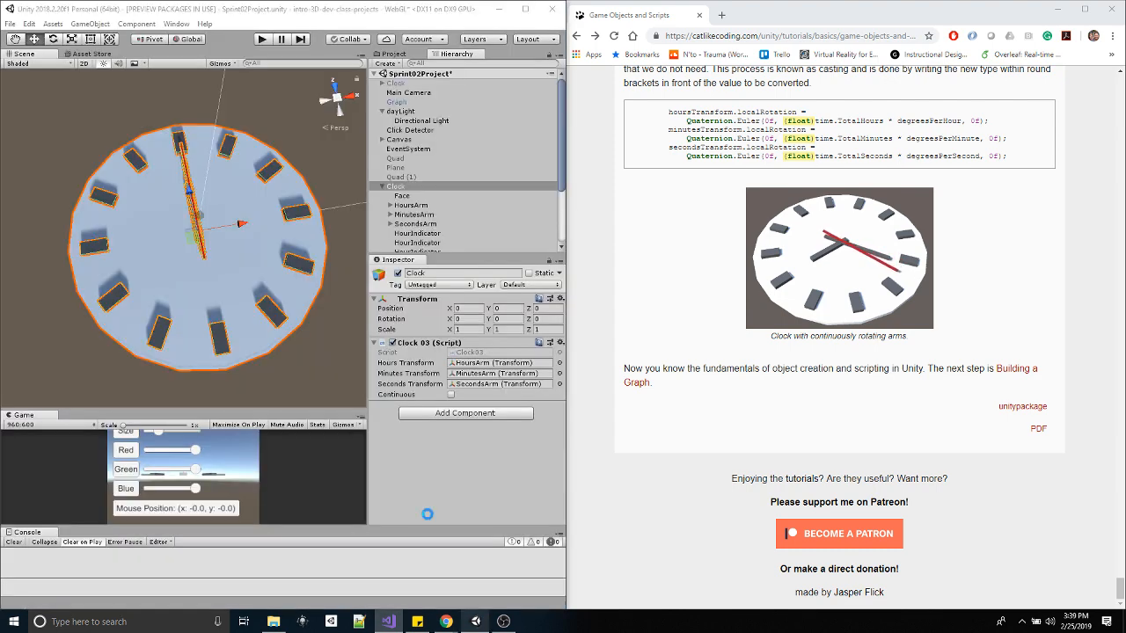
{"action": "left_click", "coordinate": [261, 40]}
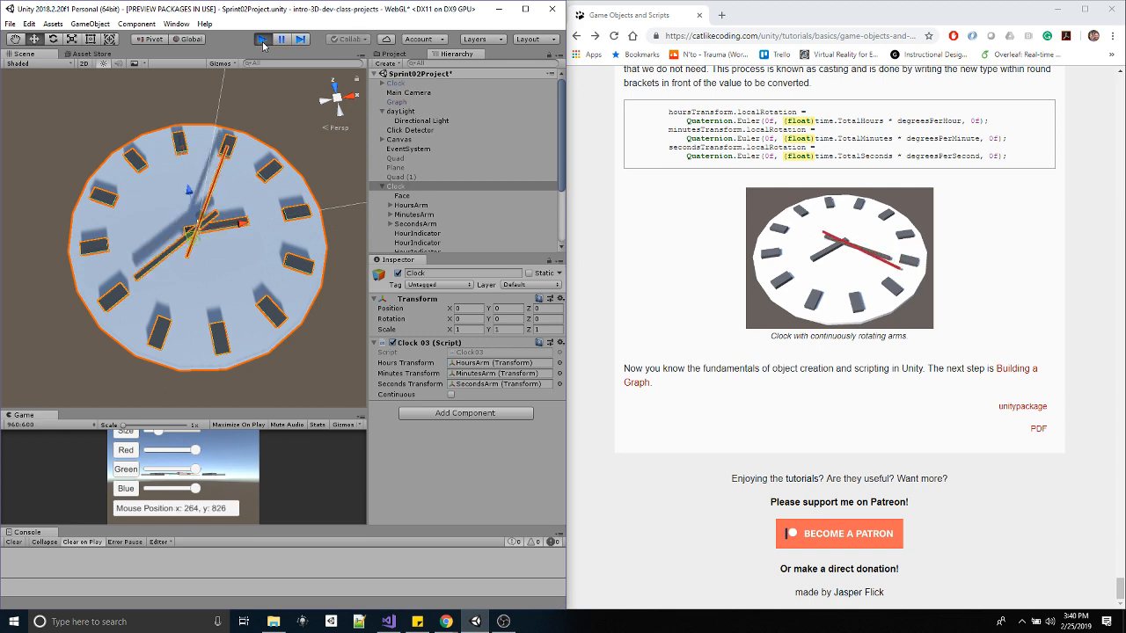
{"action": "left_click", "coordinate": [451, 395]}
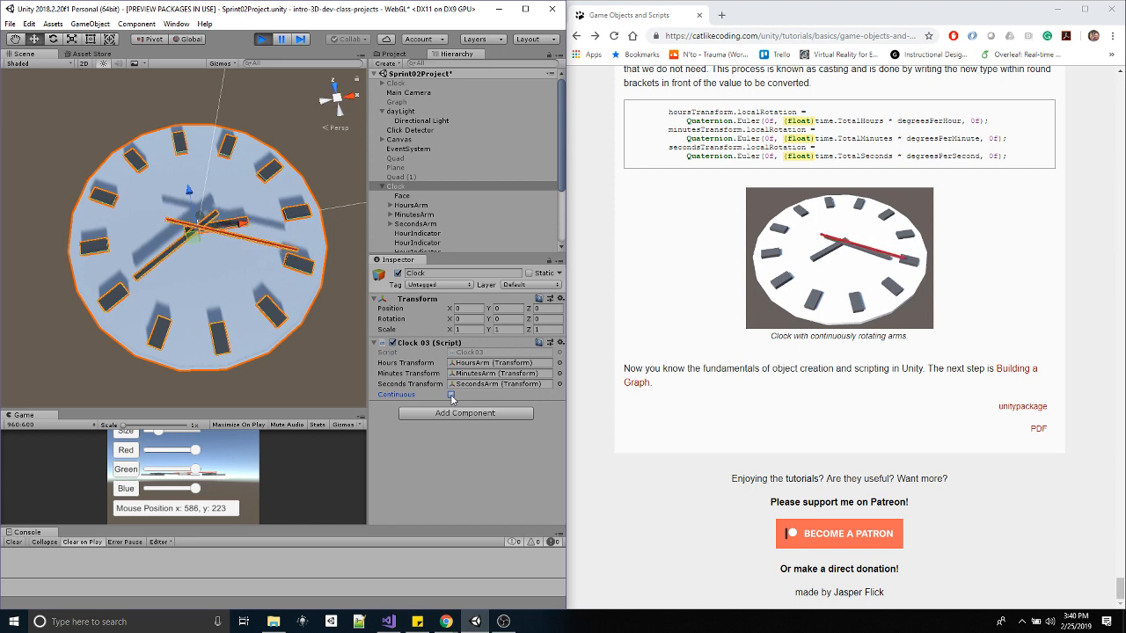
{"action": "left_click", "coordinate": [451, 394]}
{"action": "left_click", "coordinate": [451, 395]}
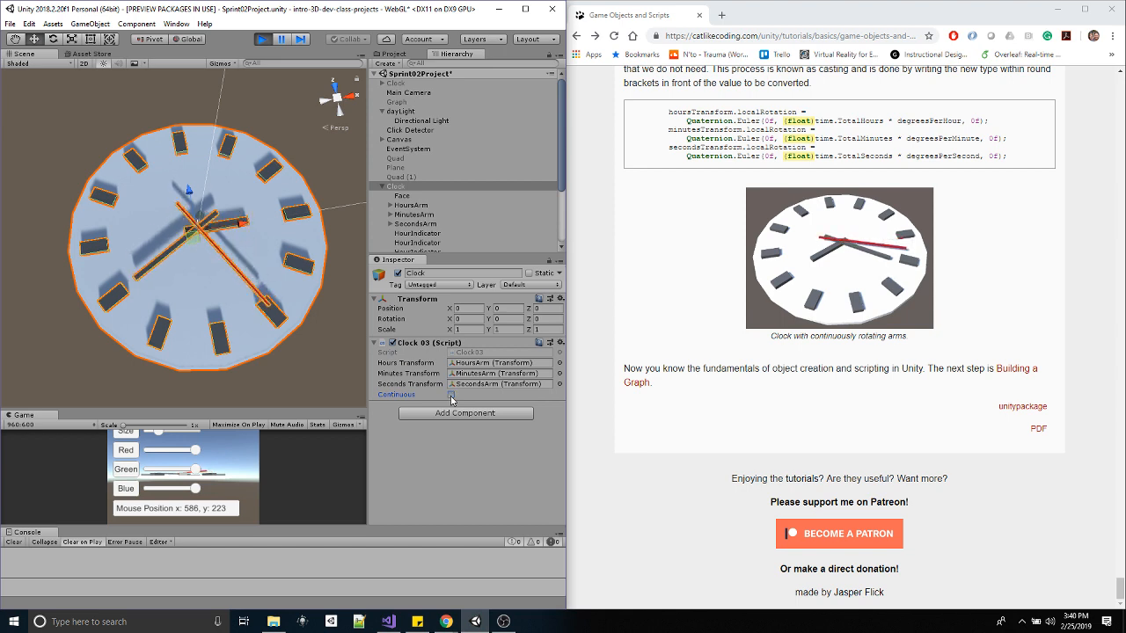
{"action": "left_click", "coordinate": [451, 395]}
{"action": "left_click", "coordinate": [451, 395]}
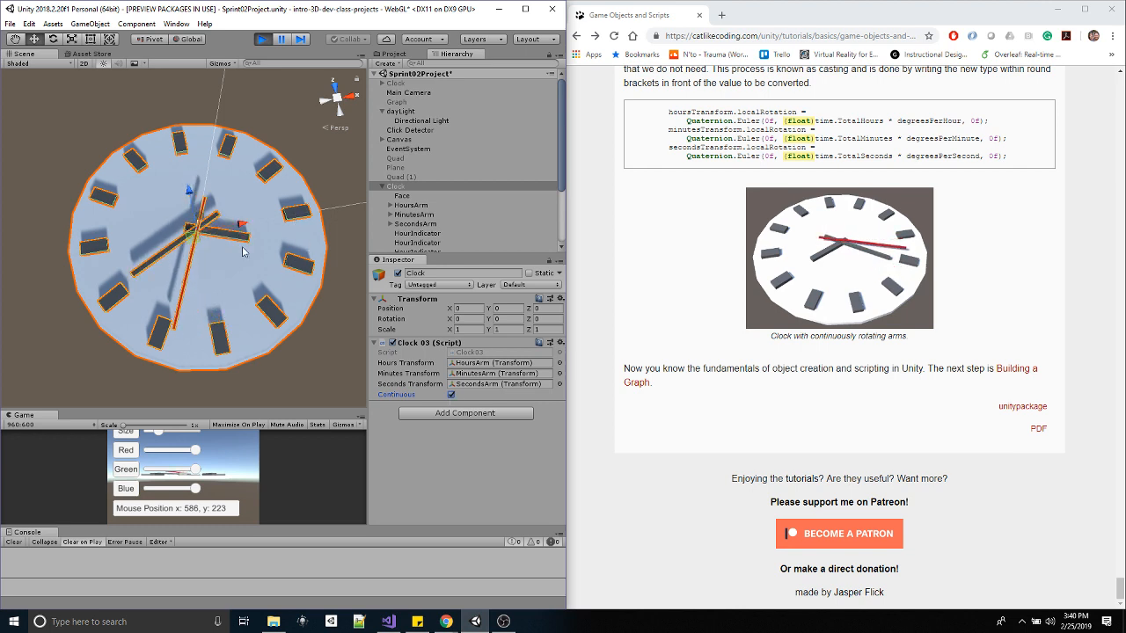
{"action": "left_click", "coordinate": [451, 394]}
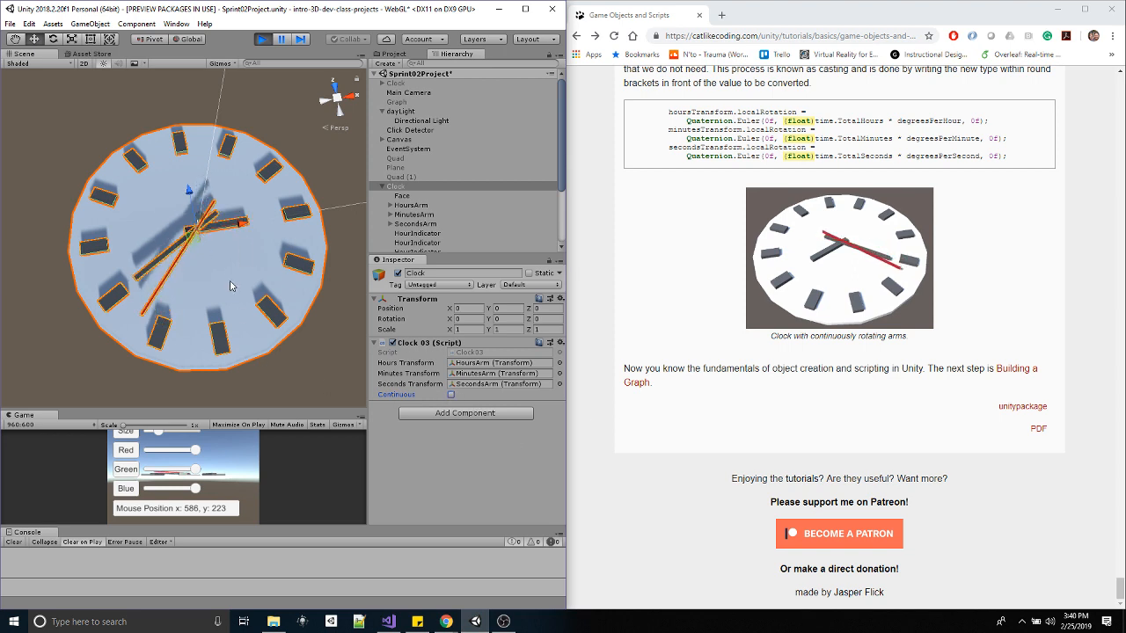
{"action": "left_click", "coordinate": [450, 394]}
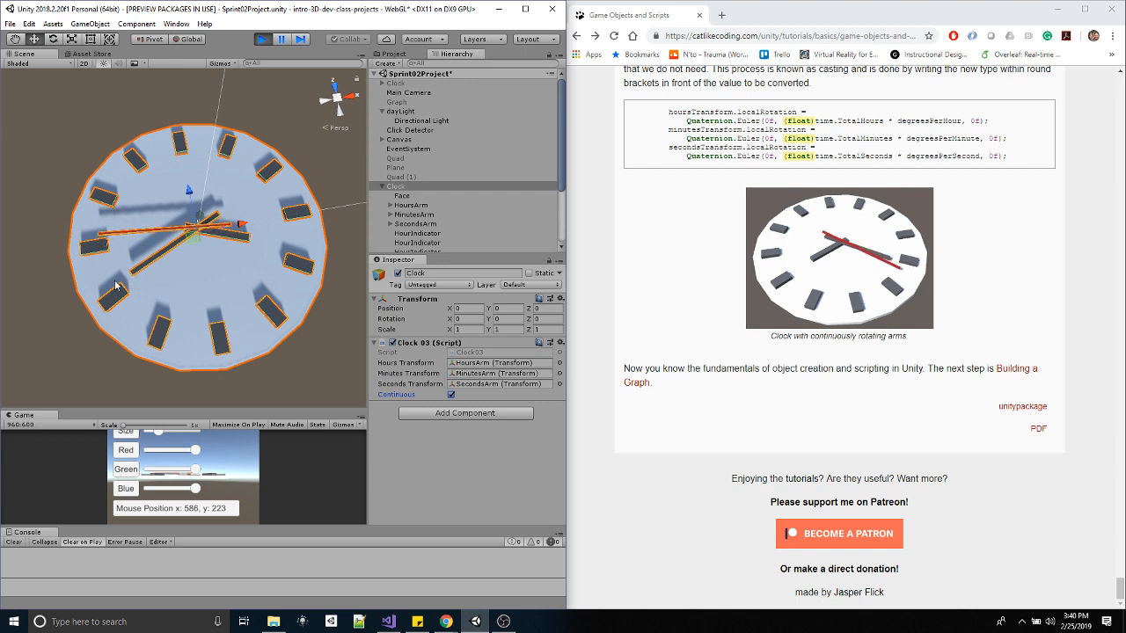
{"action": "left_click", "coordinate": [450, 395]}
{"action": "left_click", "coordinate": [450, 395]}
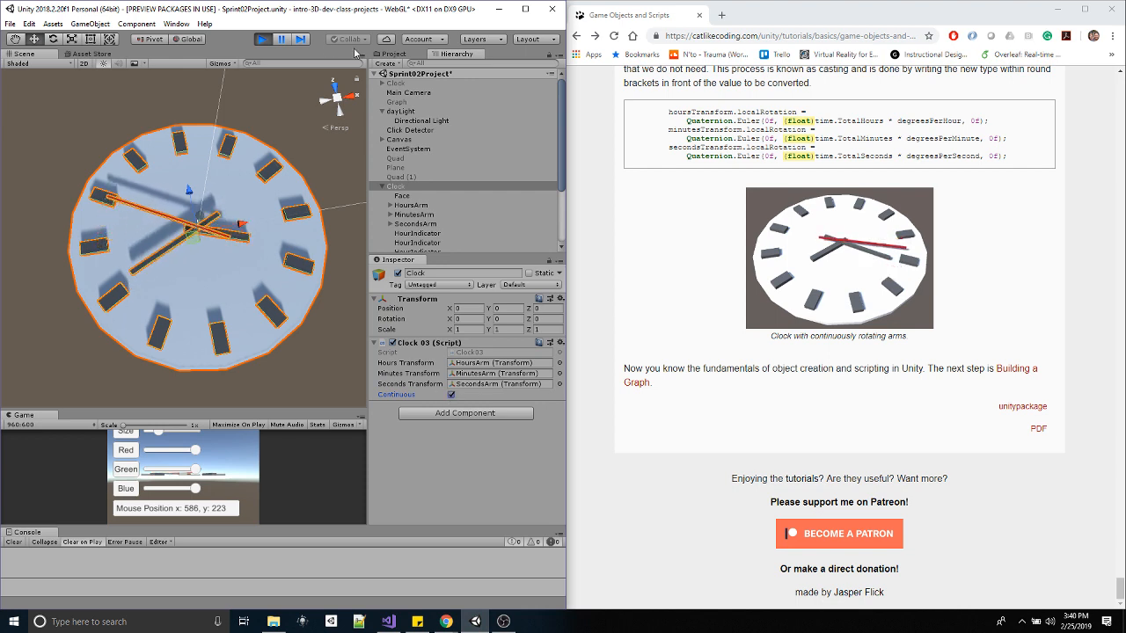
{"action": "left_click", "coordinate": [258, 40]}
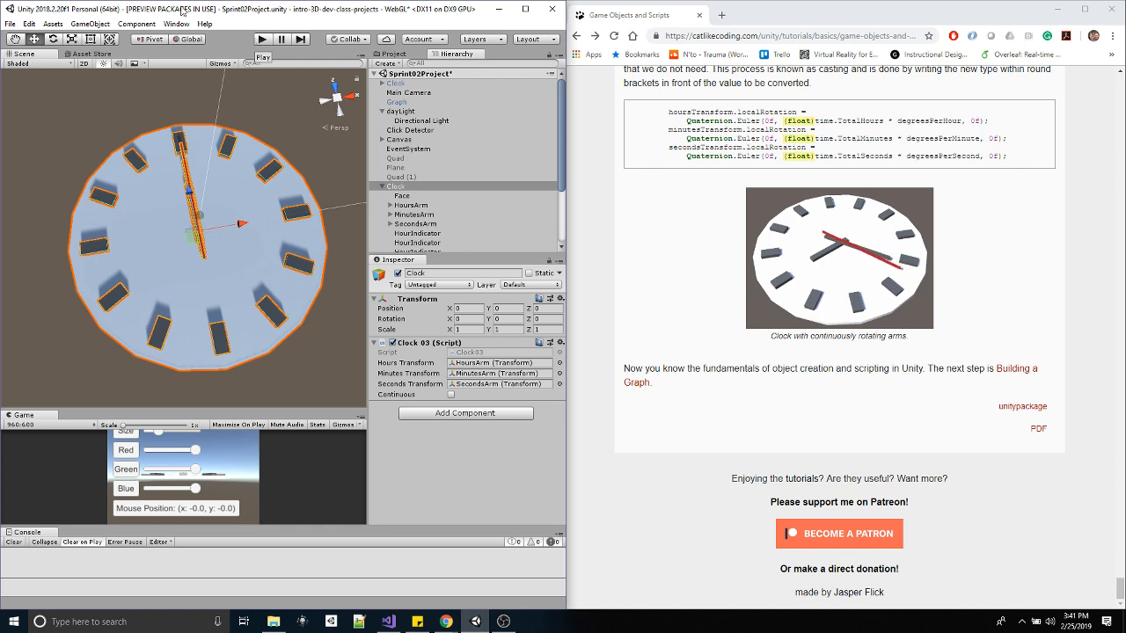
- Collapse the Clock object's children in the hierarchy and enlarge the Game view so the whole camera picture fits
{"action": "left_click", "coordinate": [382, 186]}
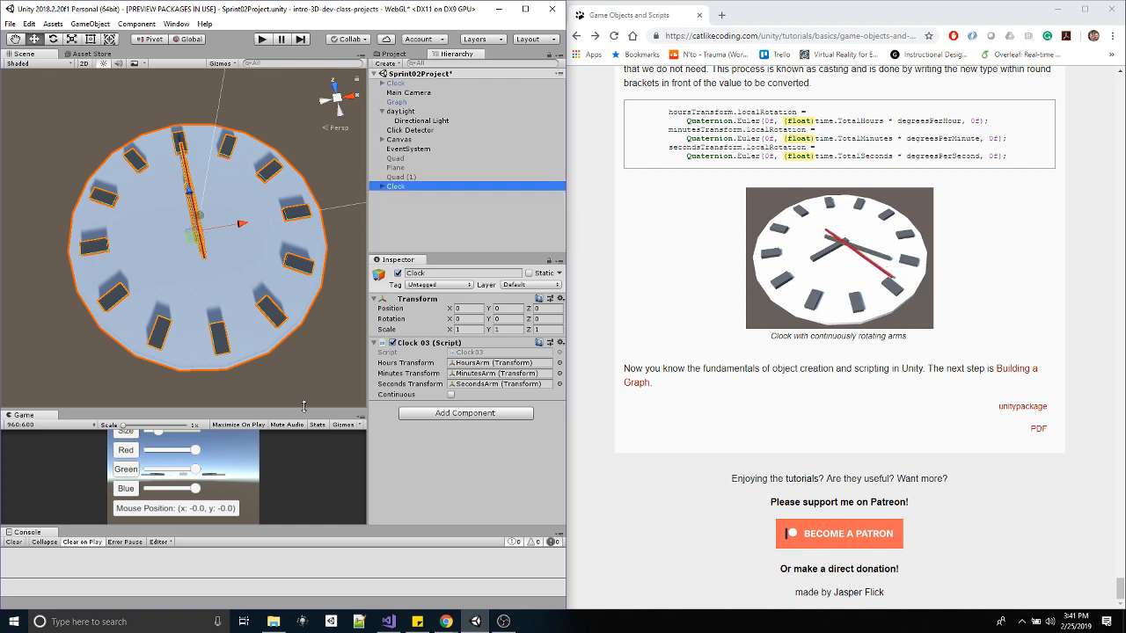
{"action": "scroll", "coordinate": [275, 262], "scroll_direction": "down", "scroll_amount": 7}
{"action": "left_click_drag", "start_coordinate": [276, 285], "coordinate": [282, 235], "text": "alt"}
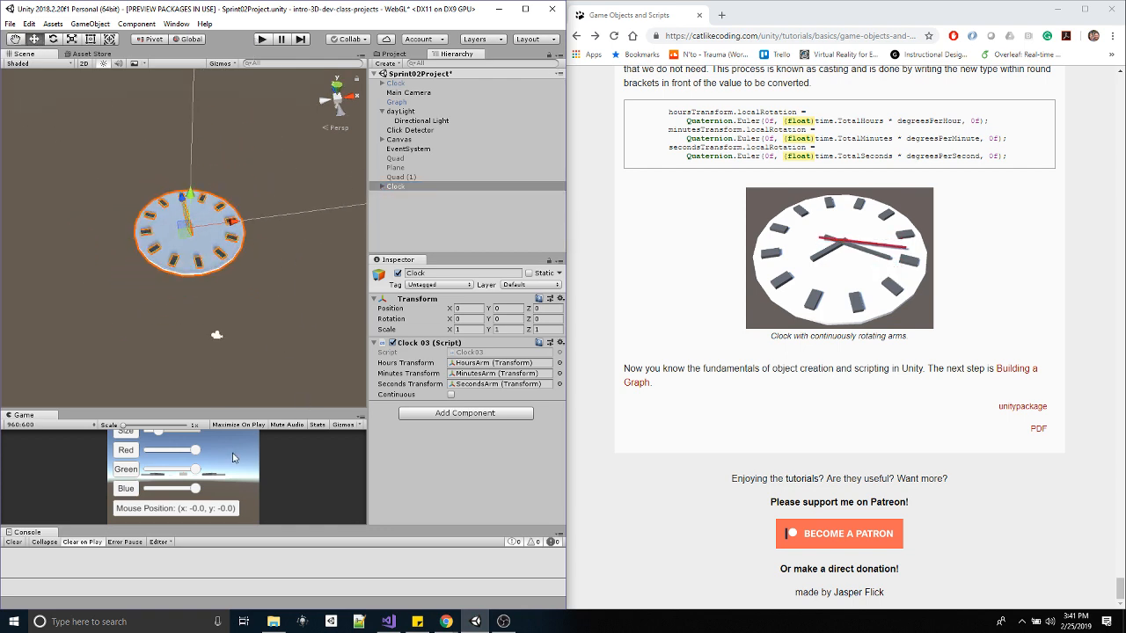
{"action": "left_click_drag", "start_coordinate": [223, 410], "coordinate": [251, 262]}
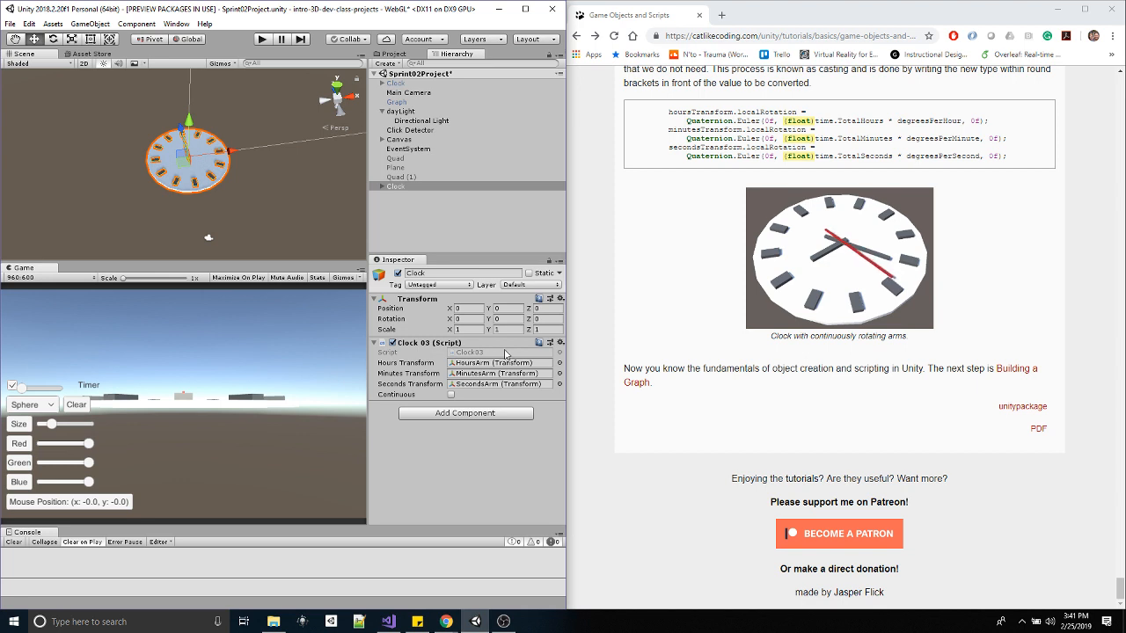
{"action": "left_click", "coordinate": [55, 41]}
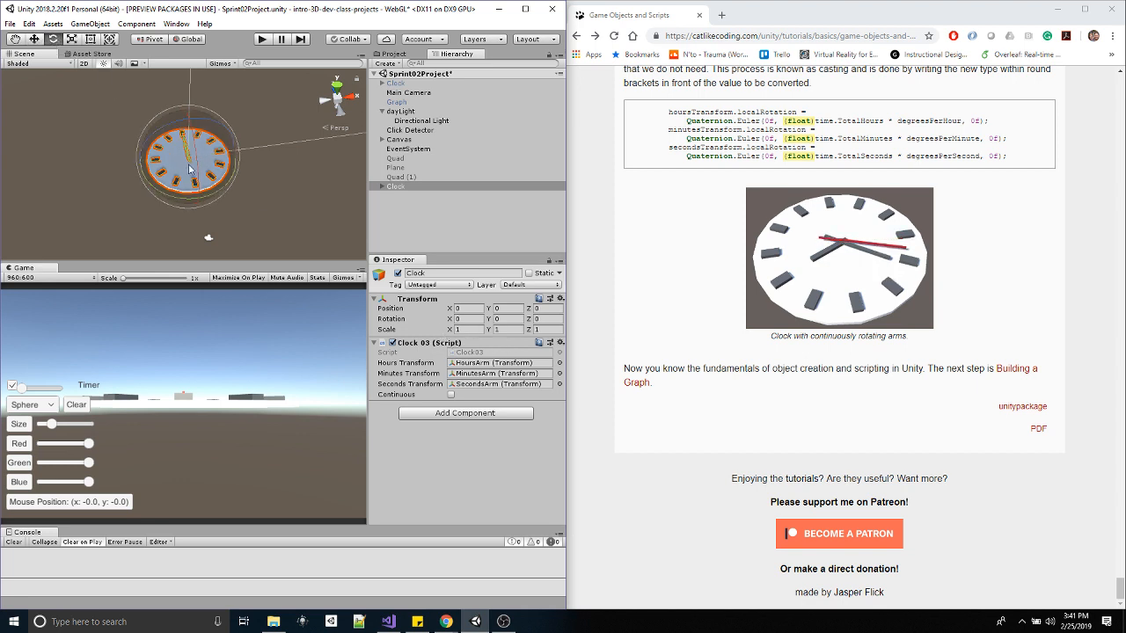
{"action": "left_click_drag", "start_coordinate": [195, 180], "coordinate": [236, 334]}
{"action": "key", "text": "ctrl+z"}
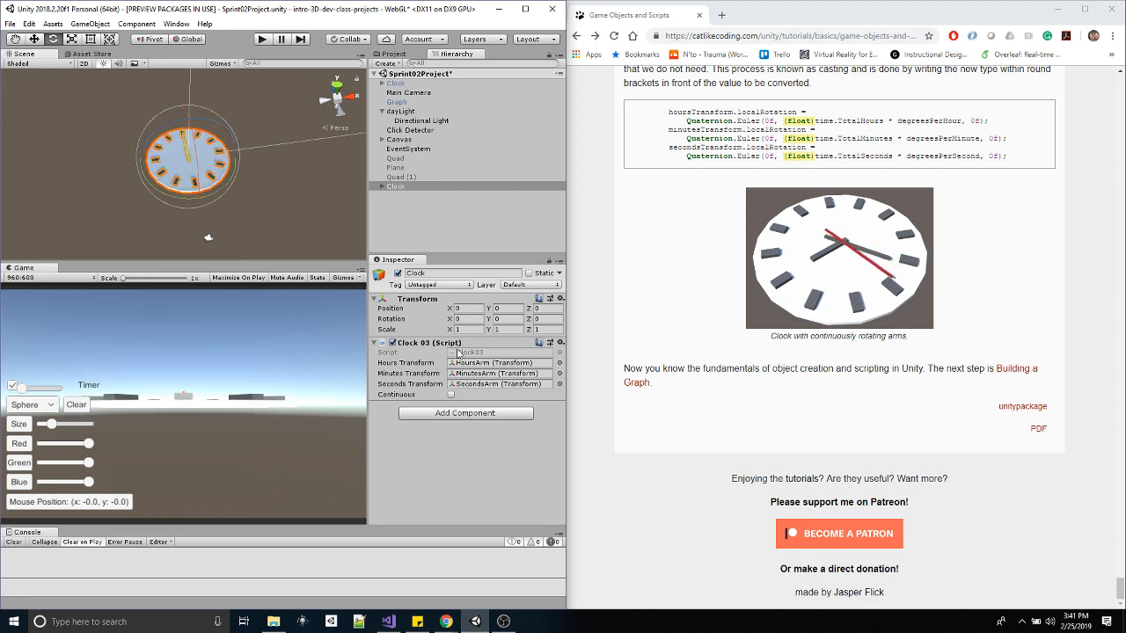
- Set the Clock object's X rotation to -90 so that its face points at the camera
{"action": "left_click", "coordinate": [411, 319]}
{"action": "type", "text": "-90"}
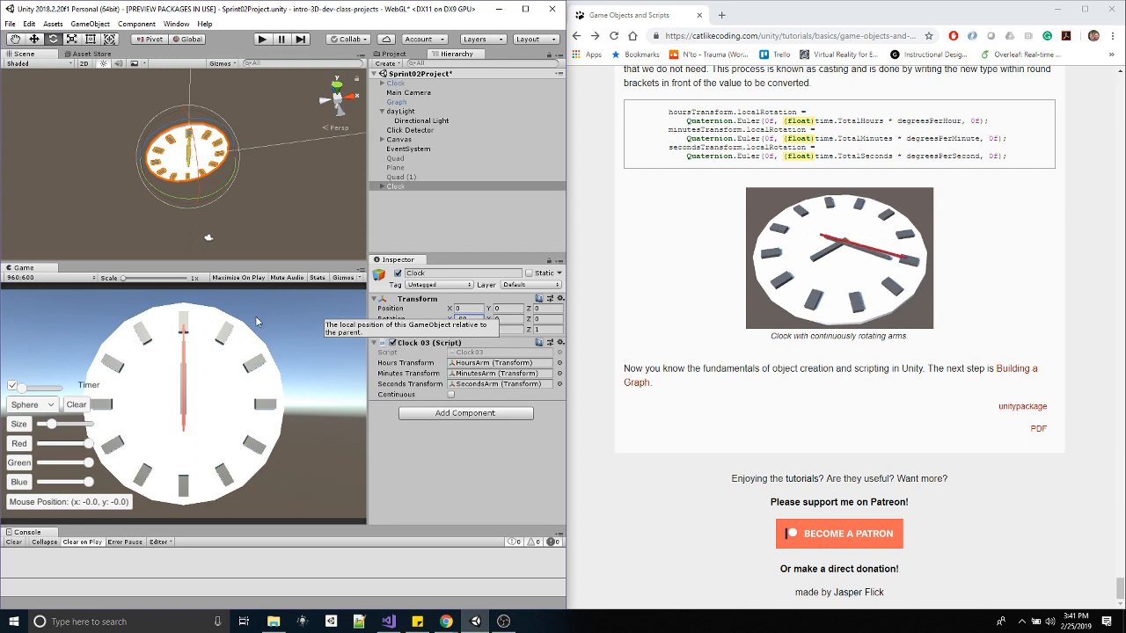
{"action": "key", "text": "Return"}
- Scale the Clock uniformly to about 0.268 and move it to about X -7.45, Y 3.96, above the Timer controls
{"action": "key", "text": "r"}
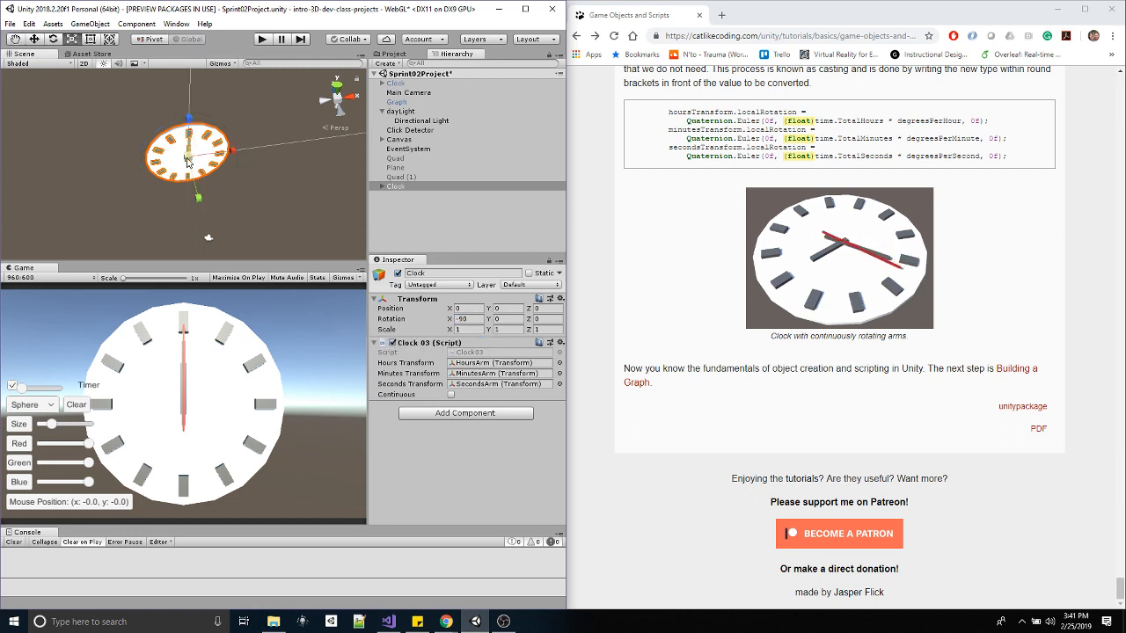
{"action": "left_click_drag", "start_coordinate": [207, 191], "coordinate": [86, 109], "text": "alt"}
{"action": "key", "text": "w"}
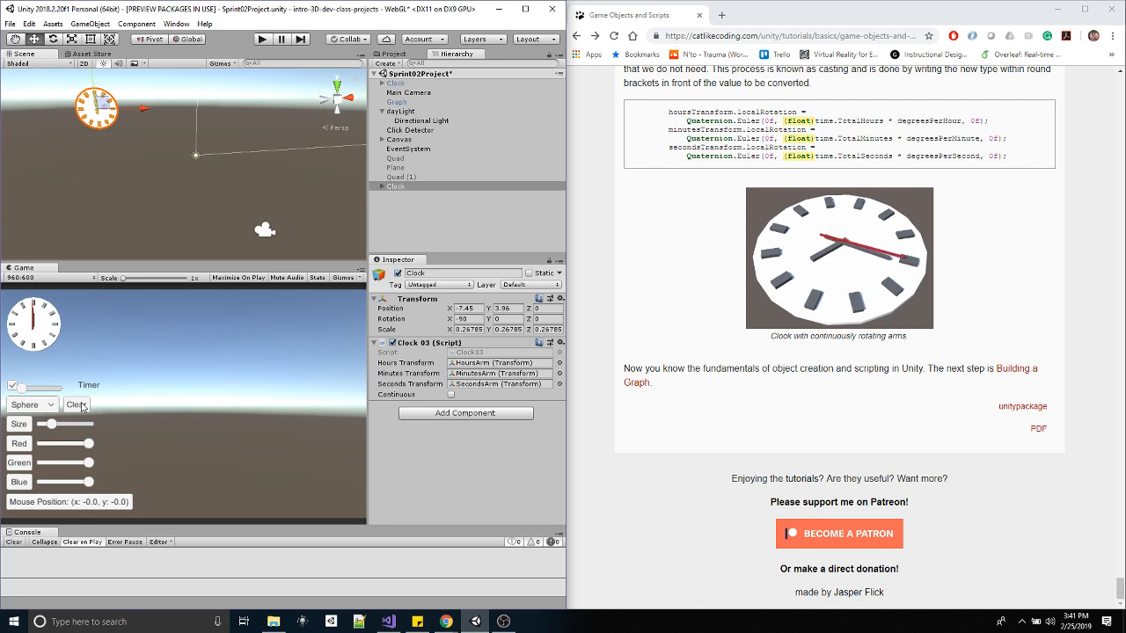
{"action": "left_click_drag", "start_coordinate": [134, 171], "coordinate": [180, 203], "text": "alt"}
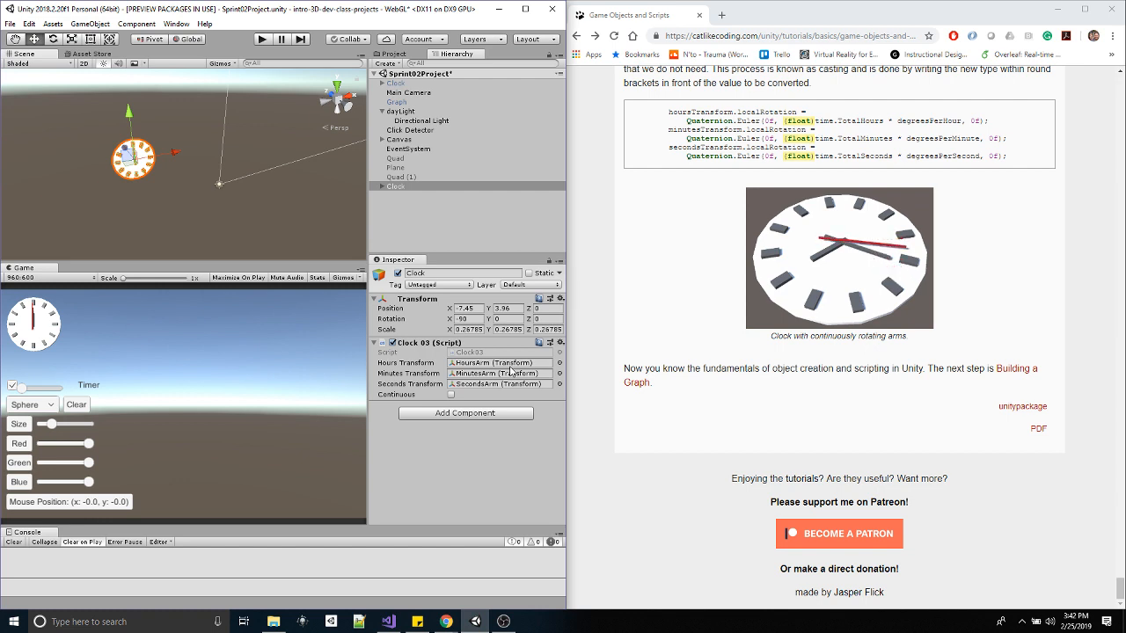
{"action": "left_click_drag", "start_coordinate": [222, 241], "coordinate": [313, 75], "text": "alt"}
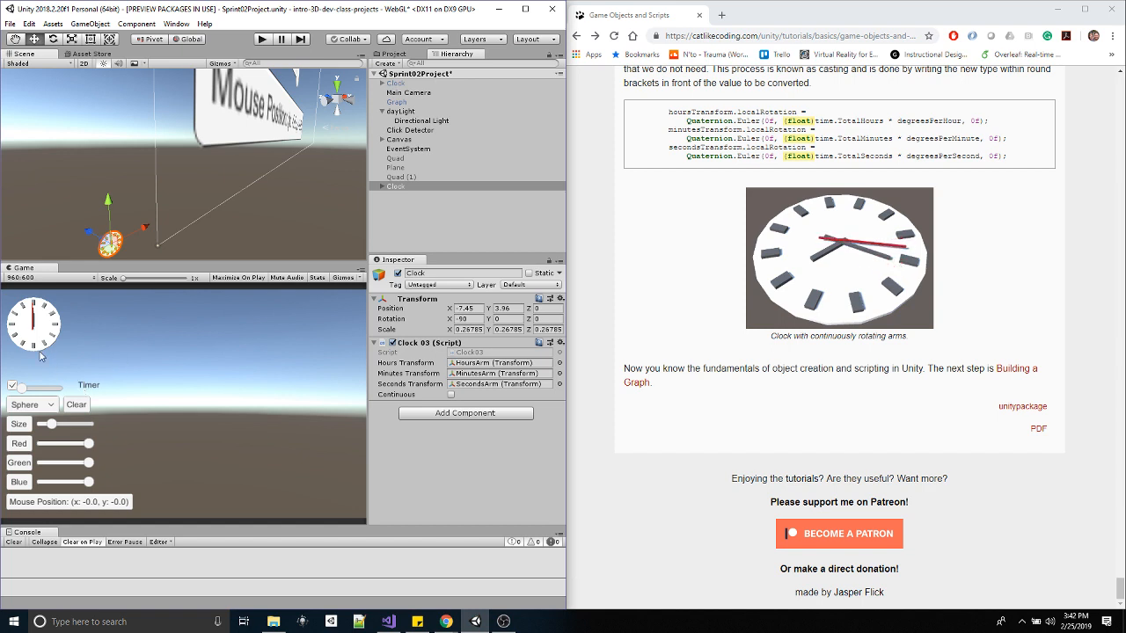
{"action": "middle_click_drag", "start_coordinate": [226, 212], "coordinate": [243, 169]}
{"action": "left_click_drag", "start_coordinate": [268, 172], "coordinate": [166, 205], "text": "alt"}
{"action": "middle_click_drag", "start_coordinate": [167, 205], "coordinate": [205, 198]}
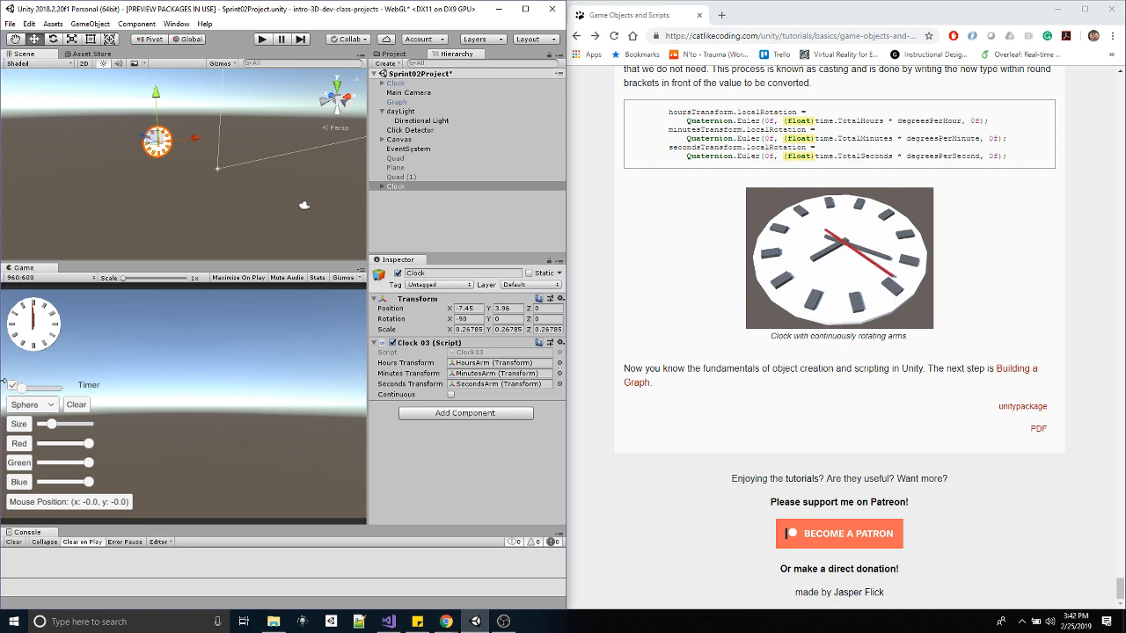
- Set the X rotation of the Directional Light under dayLight to 121
{"action": "left_click", "coordinate": [406, 120]}
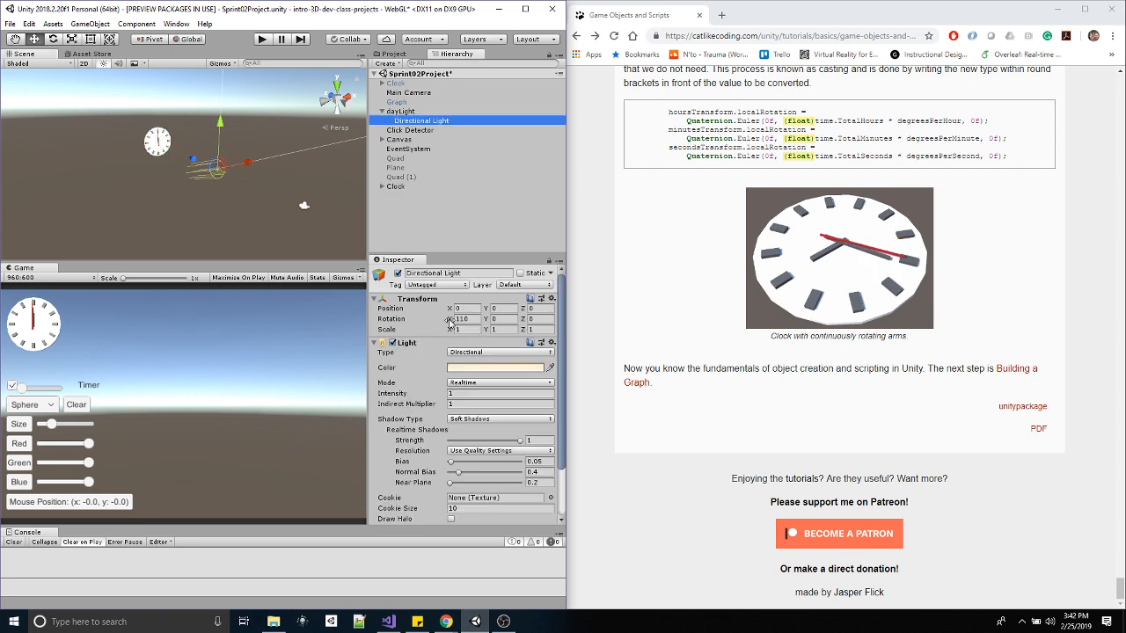
{"action": "left_click_drag", "start_coordinate": [449, 318], "coordinate": [648, 206]}
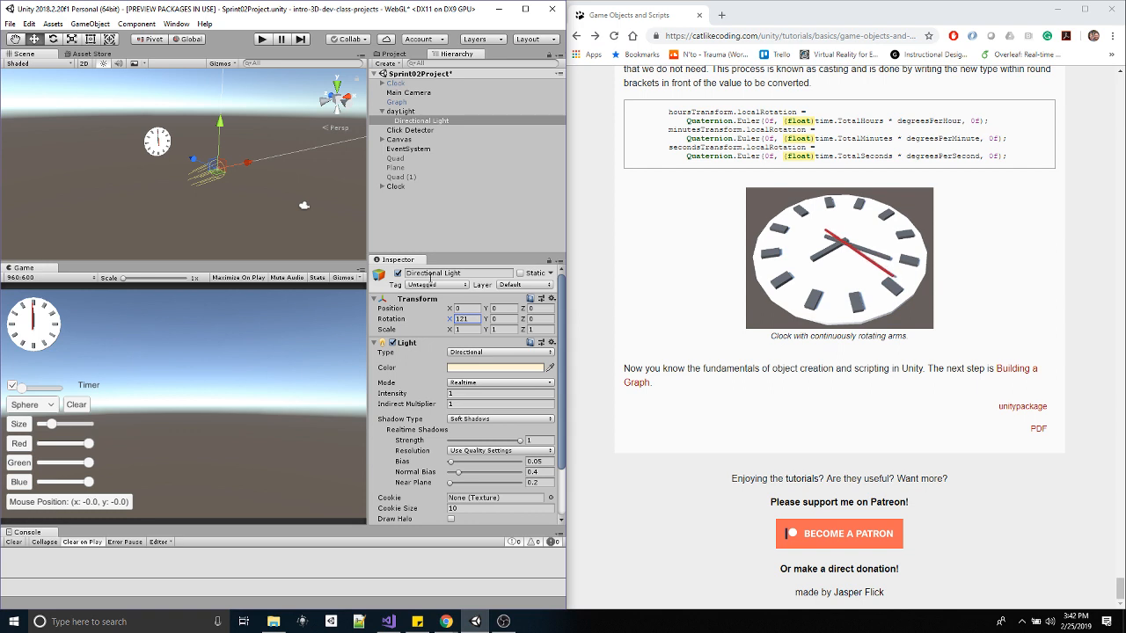
- Create a new material named ClockFace in the Materials folder
{"action": "left_click", "coordinate": [398, 54]}
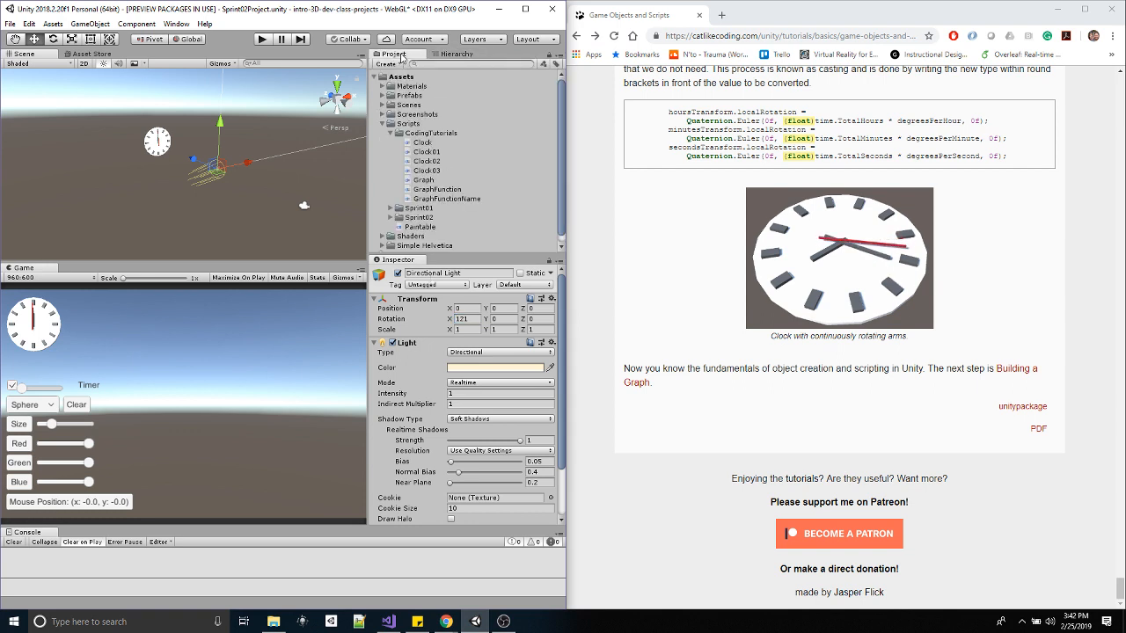
{"action": "left_click", "coordinate": [382, 87]}
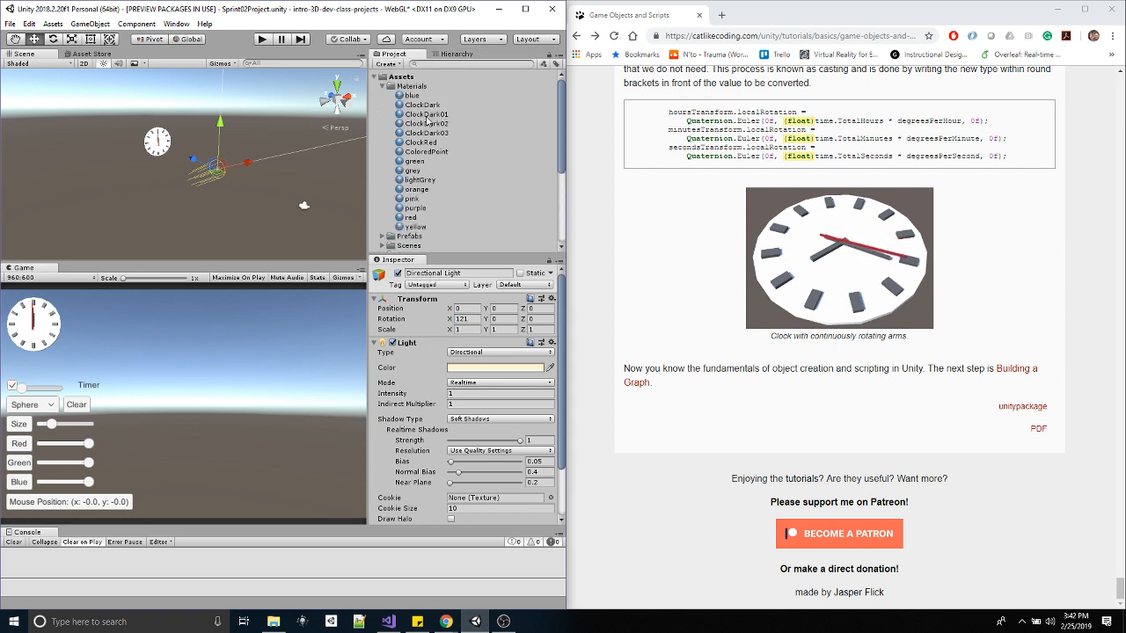
{"action": "left_click", "coordinate": [160, 143]}
{"action": "scroll", "coordinate": [146, 148], "scroll_direction": "up", "scroll_amount": 3}
{"action": "scroll", "coordinate": [539, 432], "scroll_direction": "down", "scroll_amount": 3}
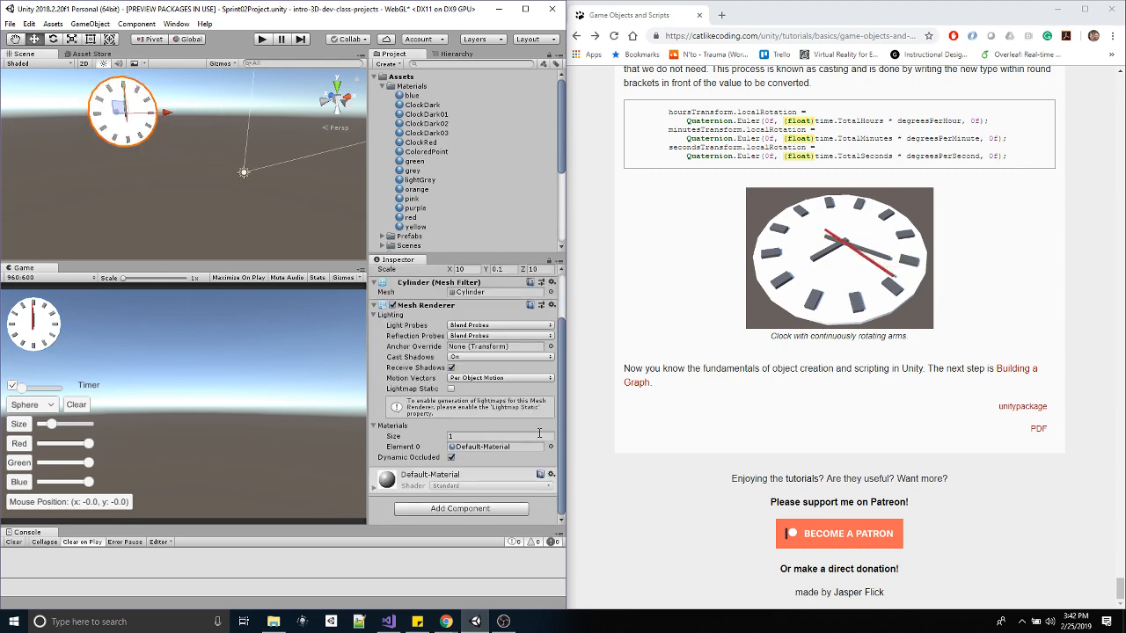
{"action": "right_click", "coordinate": [416, 87]}
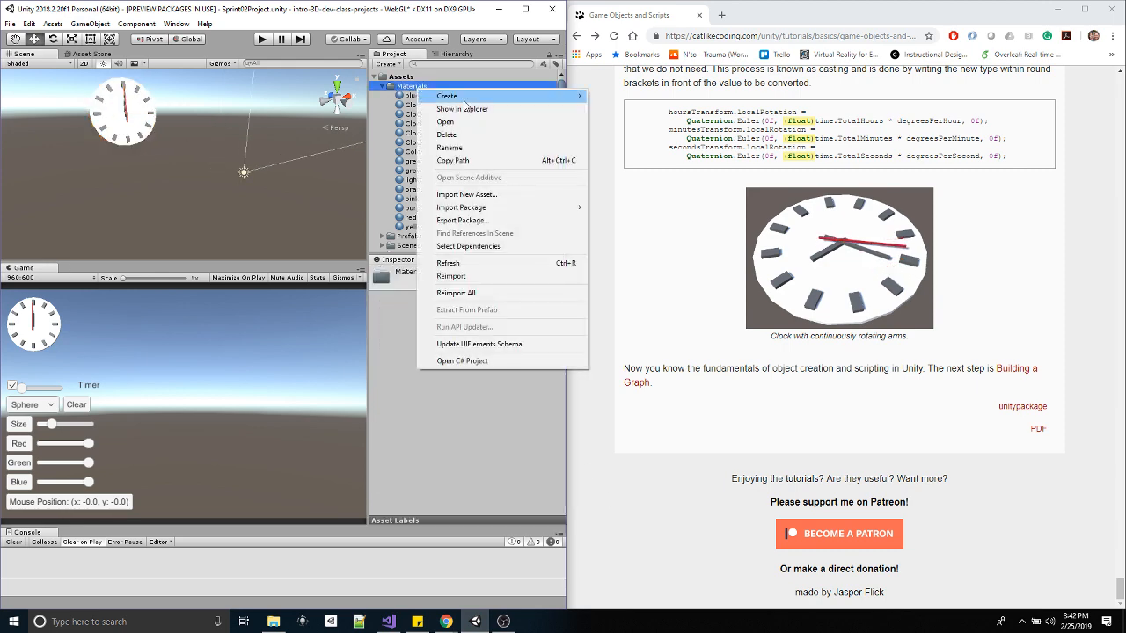
{"action": "mouse_move", "coordinate": [448, 95]}
{"action": "left_click", "coordinate": [619, 241]}
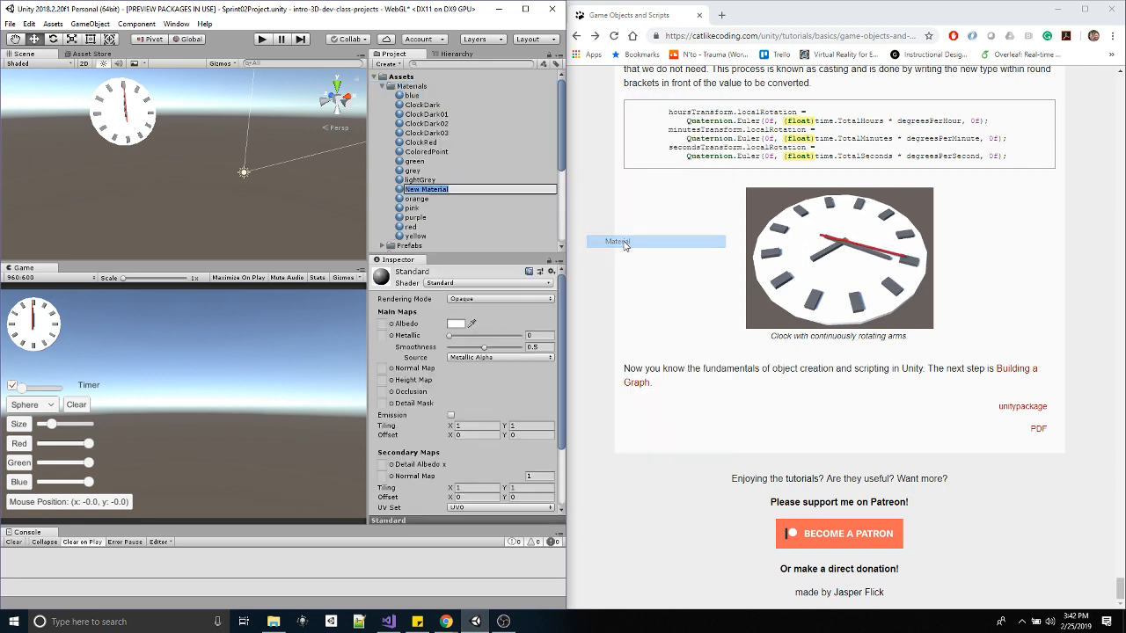
{"action": "type", "text": "ClockFace"}
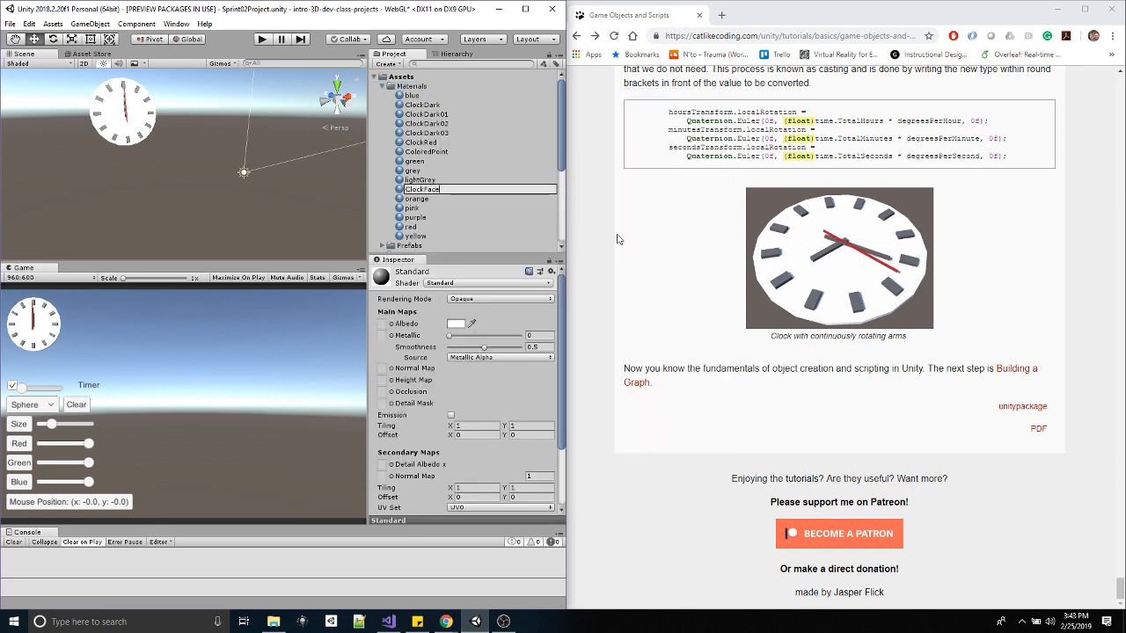
{"action": "key", "text": "Return"}
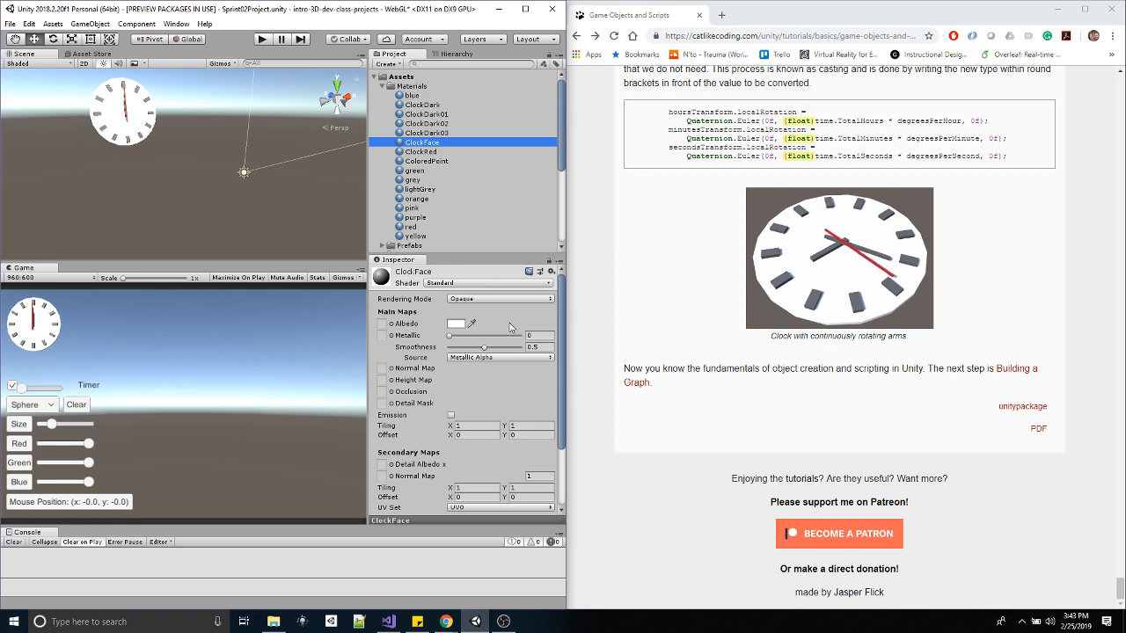
- Give the ClockFace material the Unlit/Color shader and apply it to the clock's face cylinder
{"action": "left_click", "coordinate": [451, 283]}
{"action": "mouse_move", "coordinate": [474, 454]}
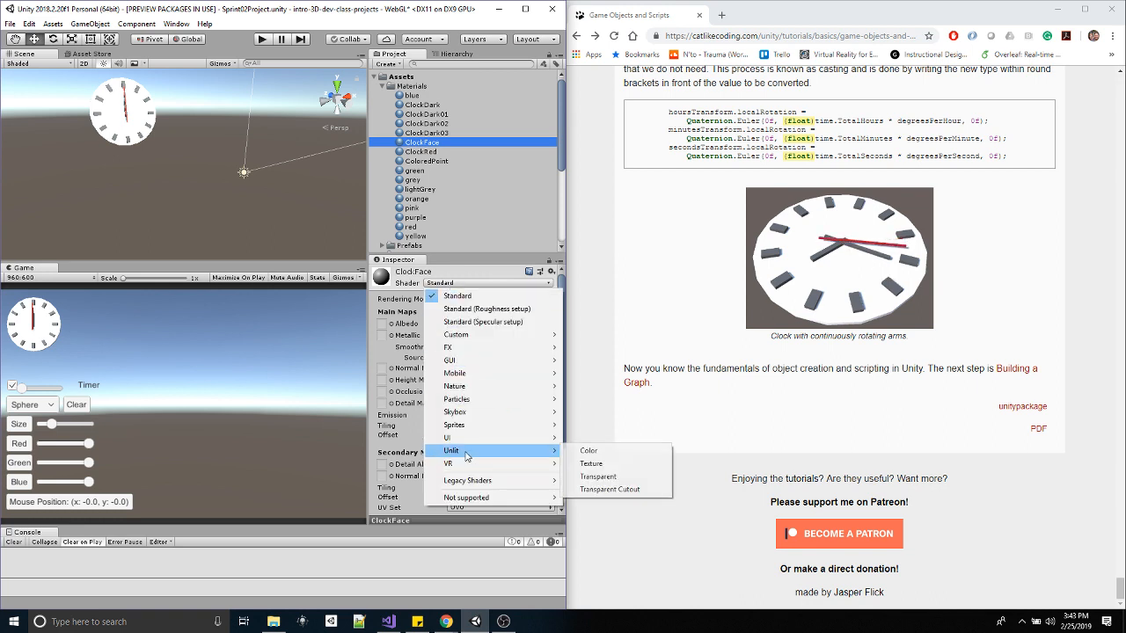
{"action": "left_click", "coordinate": [591, 453]}
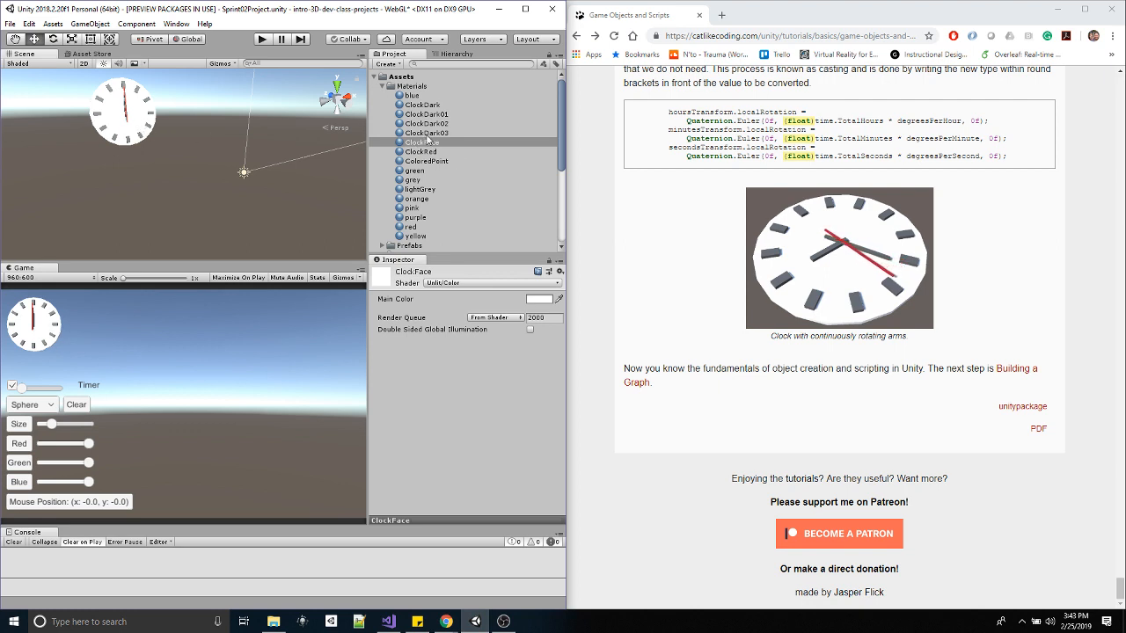
{"action": "left_click", "coordinate": [112, 121]}
{"action": "scroll", "coordinate": [450, 381], "scroll_direction": "down", "scroll_amount": 2}
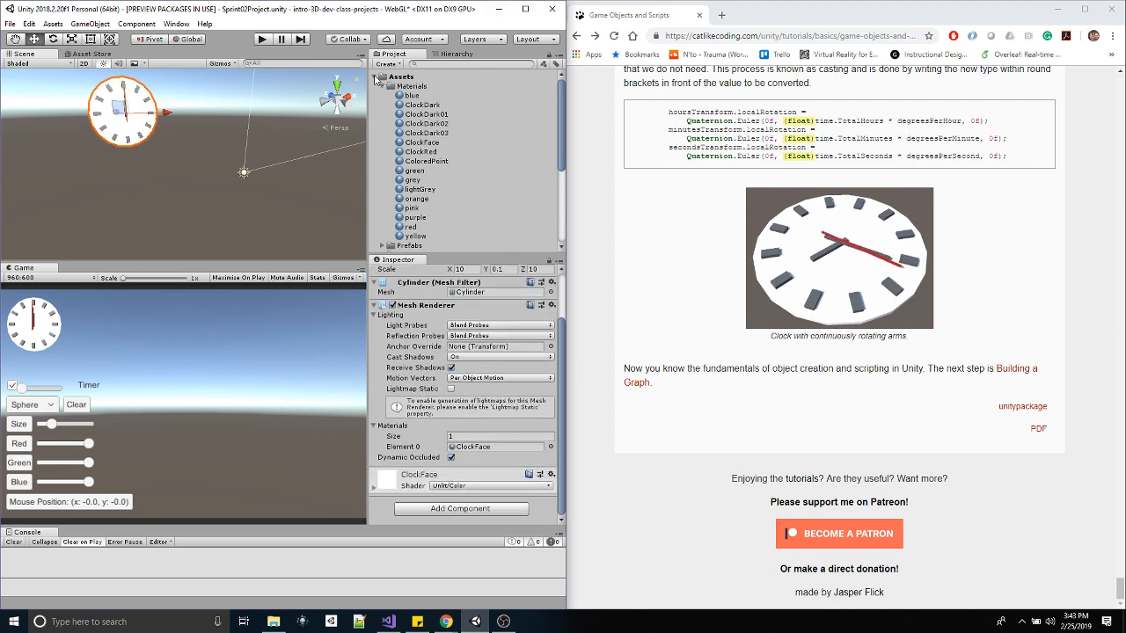
- Turn the Directional Light under dayLight through several X rotations, including 0 and 105.1, to test the clock face, and leave it at -114
{"action": "left_click", "coordinate": [456, 54]}
{"action": "left_click", "coordinate": [409, 93]}
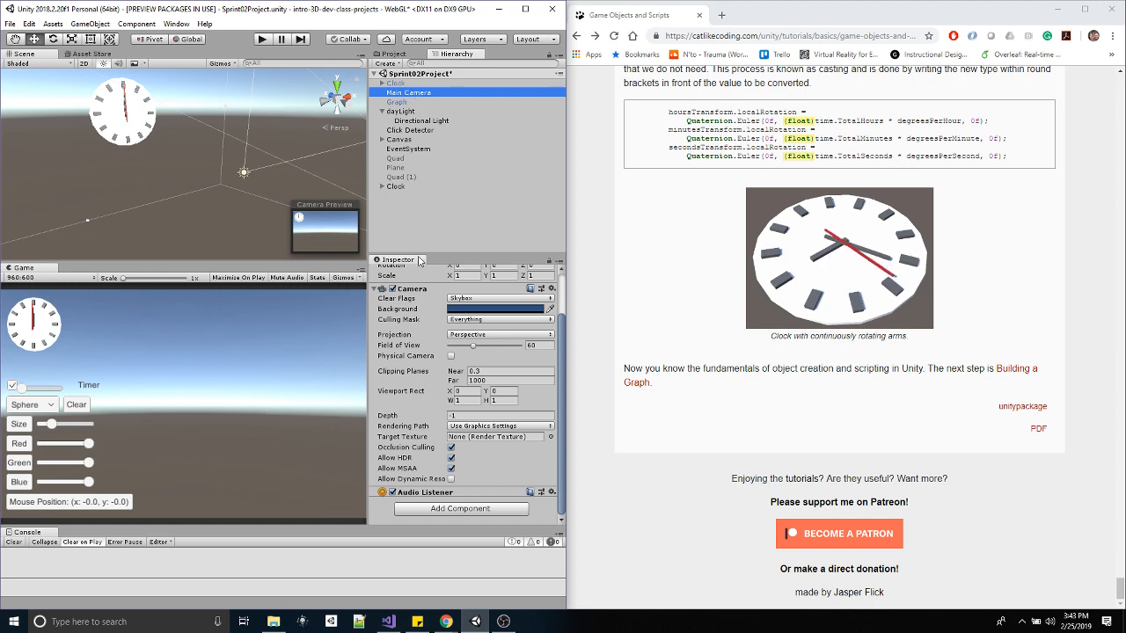
{"action": "left_click", "coordinate": [401, 123]}
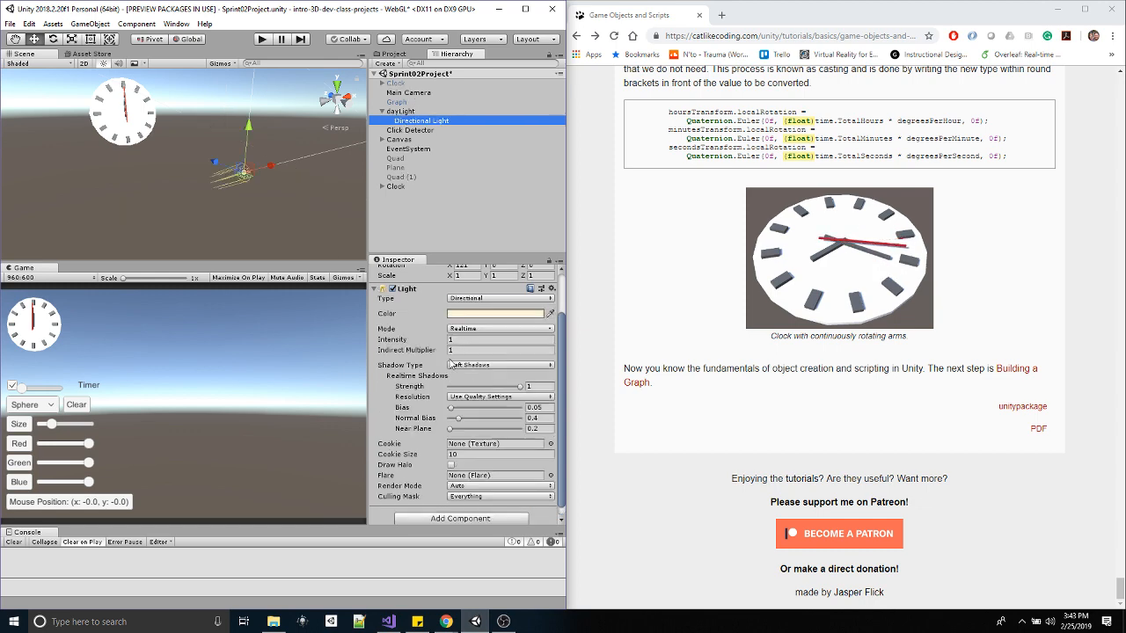
{"action": "scroll", "coordinate": [463, 304], "scroll_direction": "up", "scroll_amount": 2}
{"action": "left_click_drag", "start_coordinate": [449, 319], "coordinate": [234, 349]}
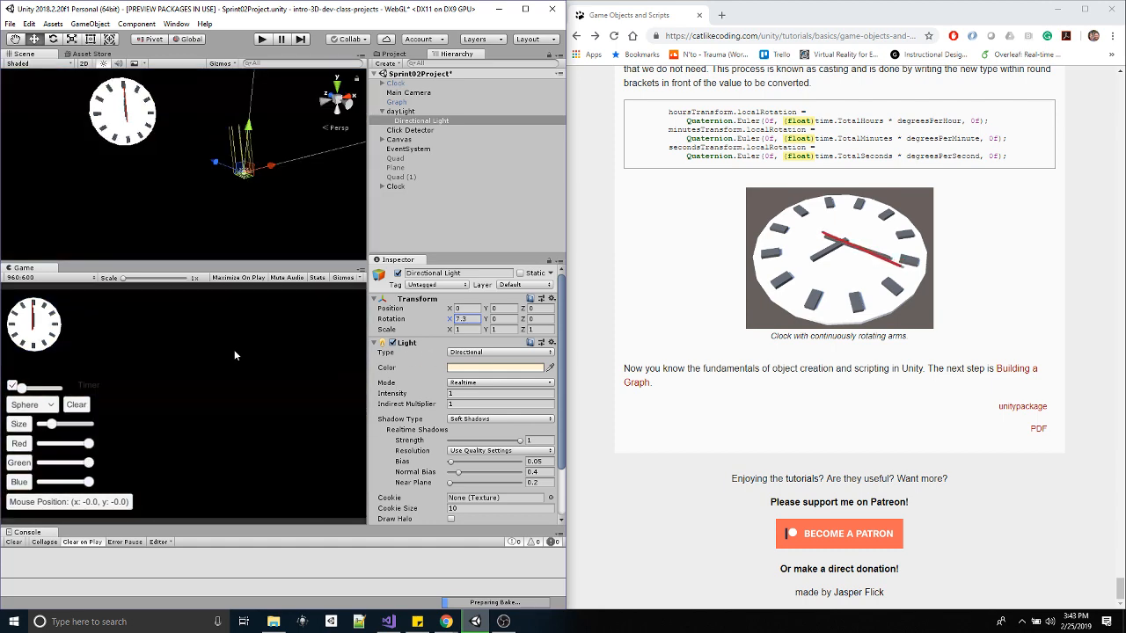
{"action": "left_click", "coordinate": [469, 320]}
{"action": "type", "text": "7"}
{"action": "left_click_drag", "start_coordinate": [449, 320], "coordinate": [435, 176]}
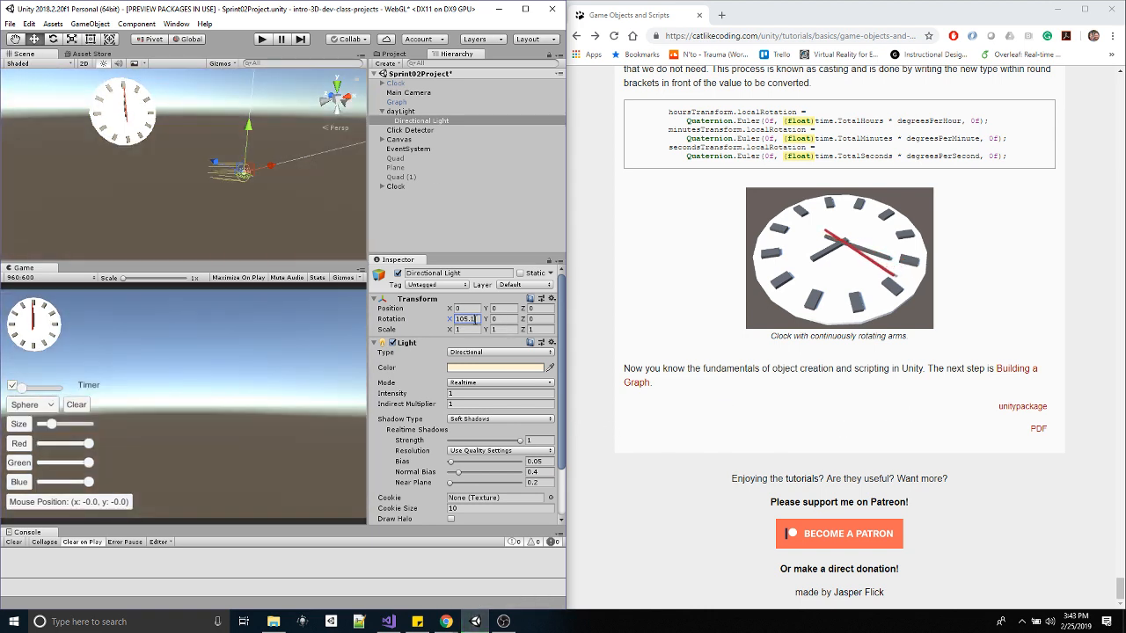
{"action": "type", "text": "0"}
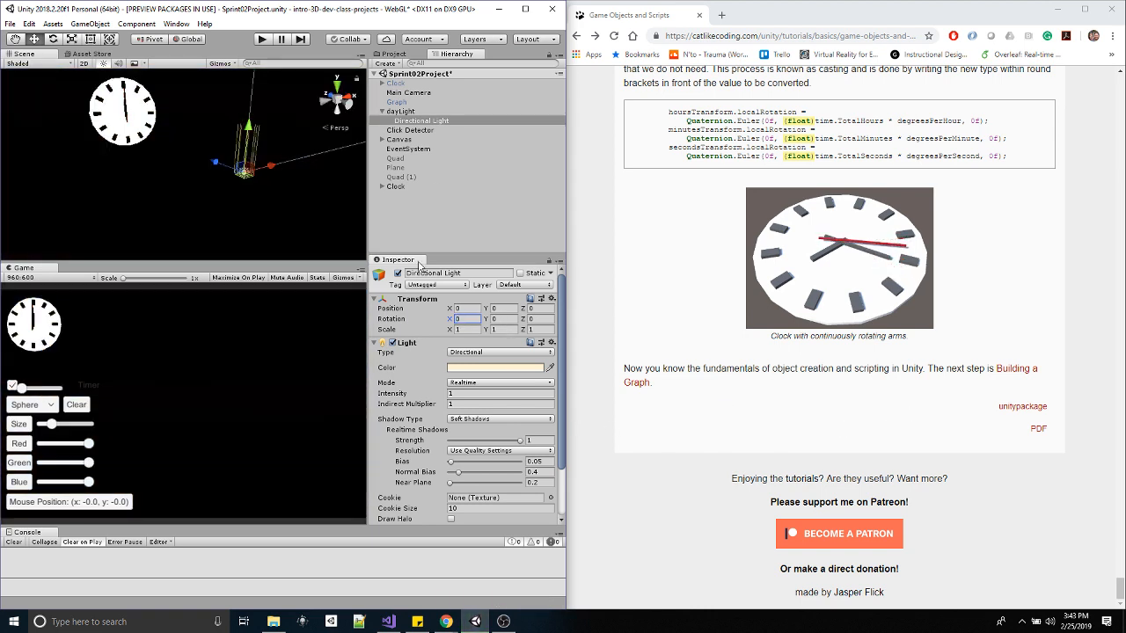
{"action": "left_click_drag", "start_coordinate": [450, 320], "coordinate": [725, 300]}
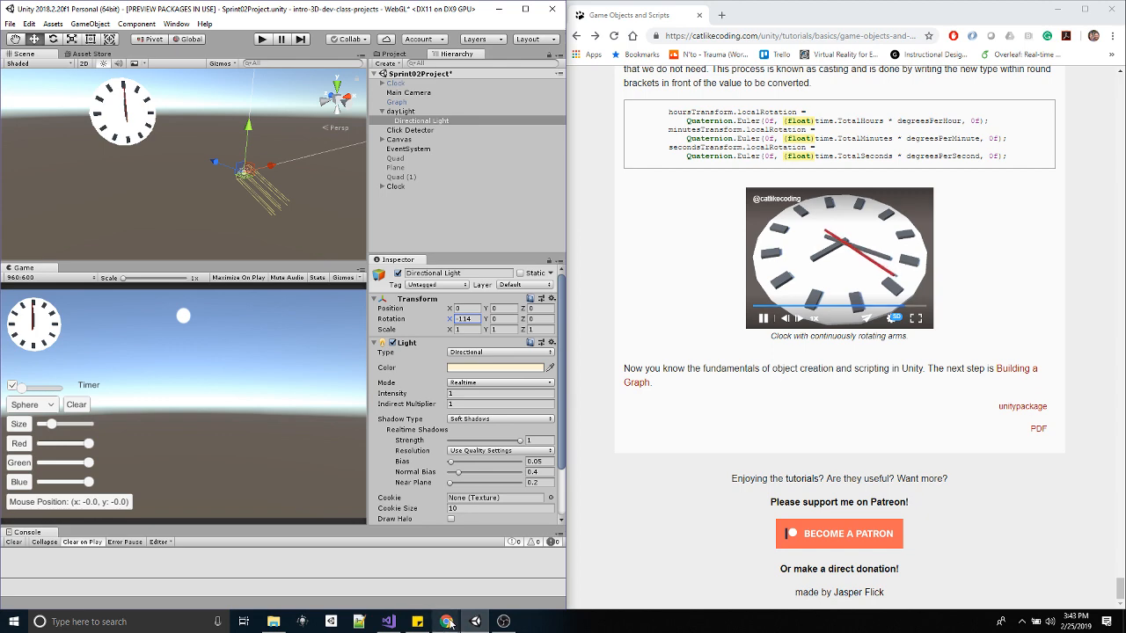
- Switch to Chrome to review the Sprint 2 user flow diagram and the Moodle course page, and return to Unity
{"action": "mouse_move", "coordinate": [447, 622]}
{"action": "left_click", "coordinate": [430, 591]}
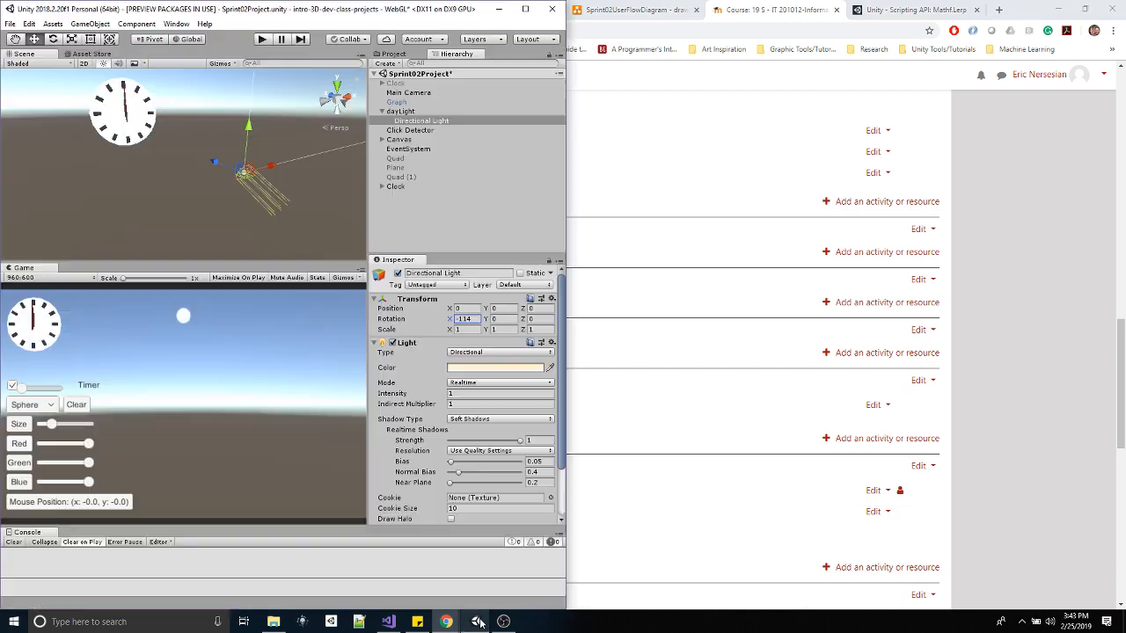
{"action": "left_click", "coordinate": [476, 621]}
{"action": "left_click", "coordinate": [633, 156]}
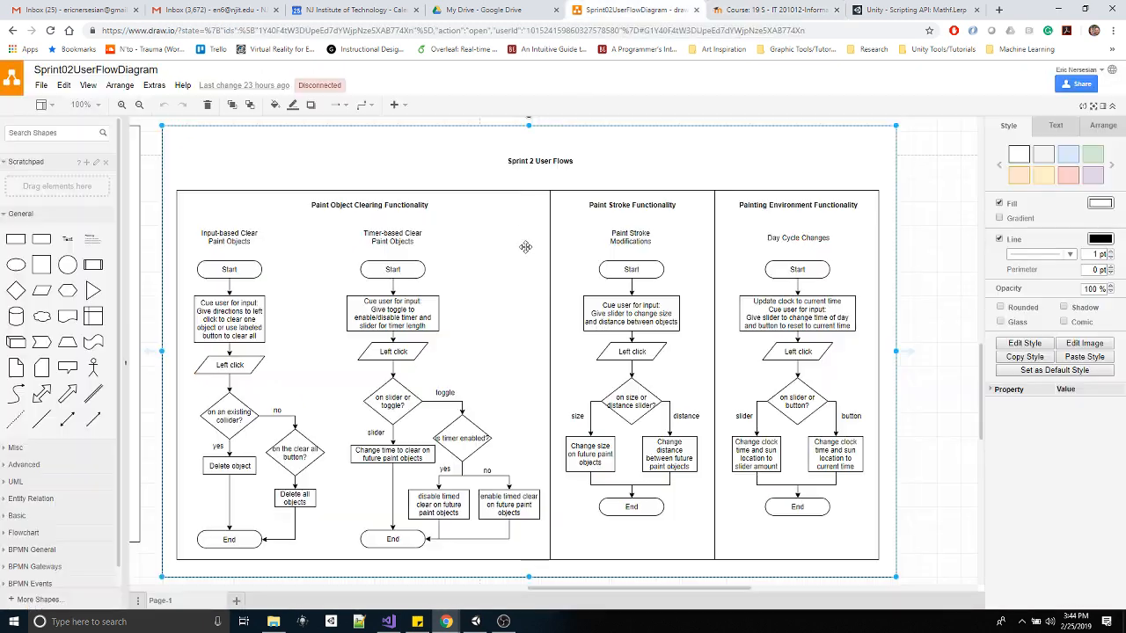
{"action": "left_click", "coordinate": [622, 11]}
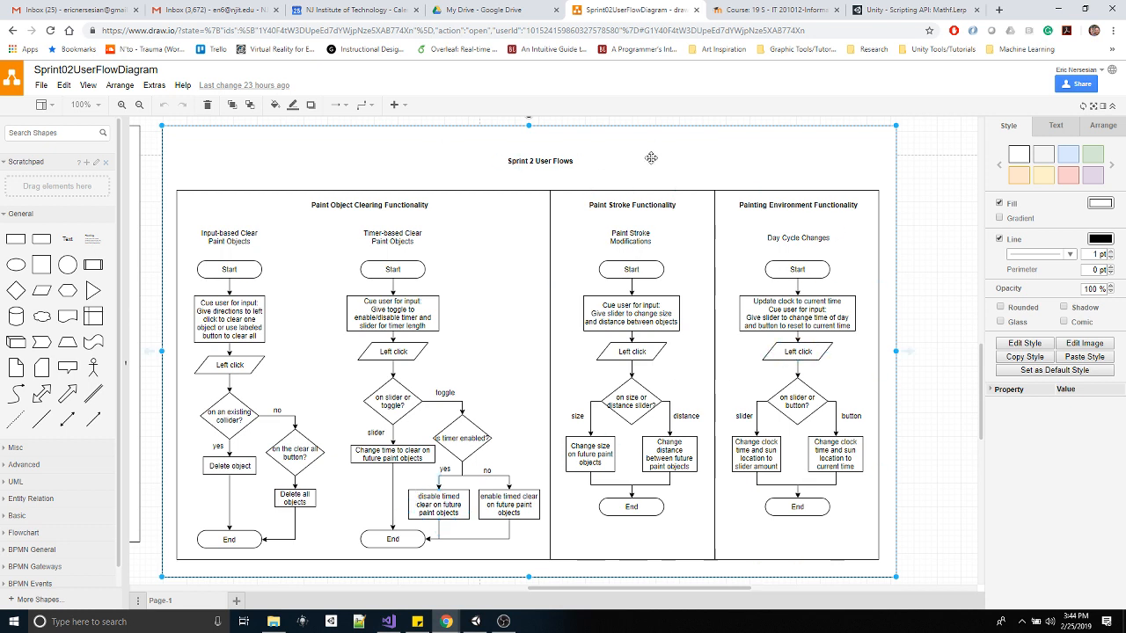
{"action": "left_click", "coordinate": [769, 12]}
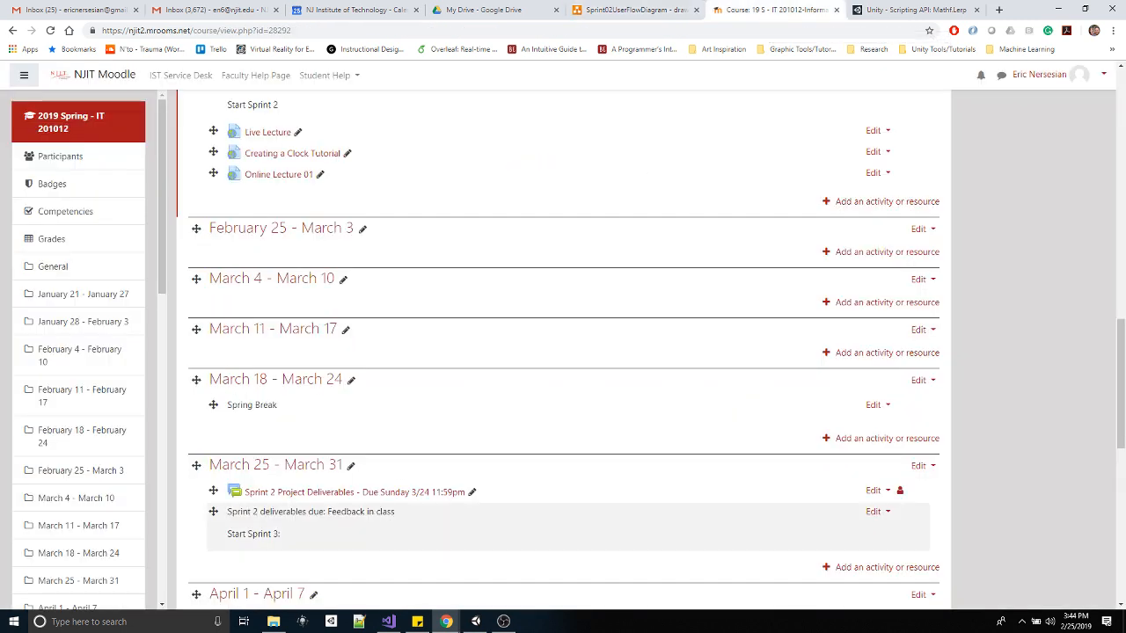
{"action": "left_click", "coordinate": [475, 621]}
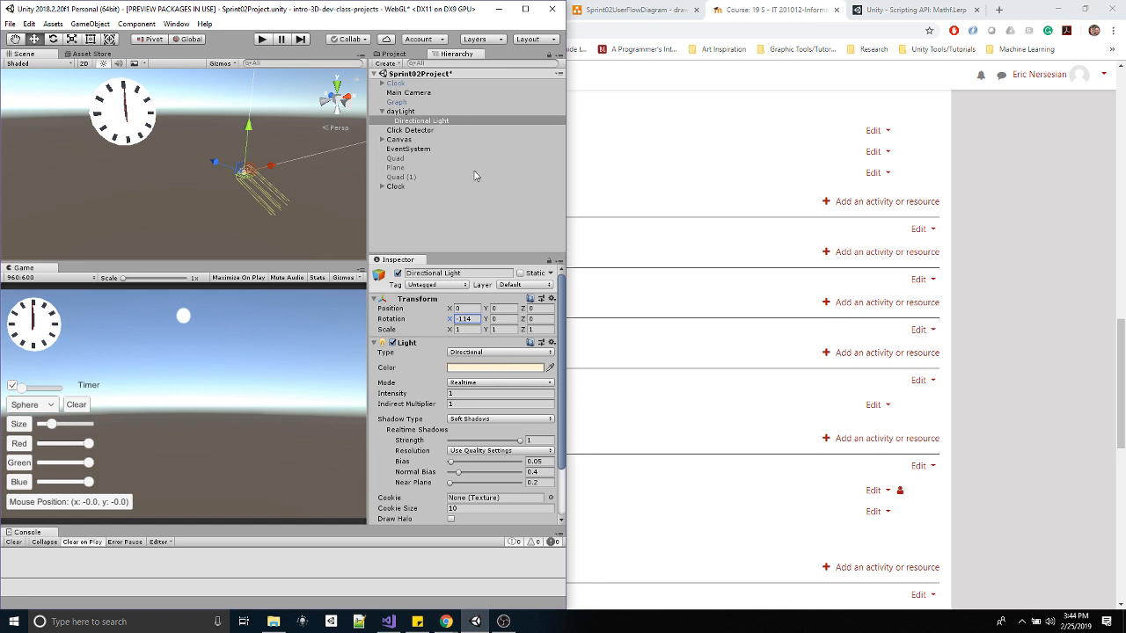
- Deactivate the new Clock that uses the Clock 03 script and activate the original Clock prefab with the day cycle settings
{"action": "left_click", "coordinate": [395, 186]}
{"action": "left_click", "coordinate": [397, 273]}
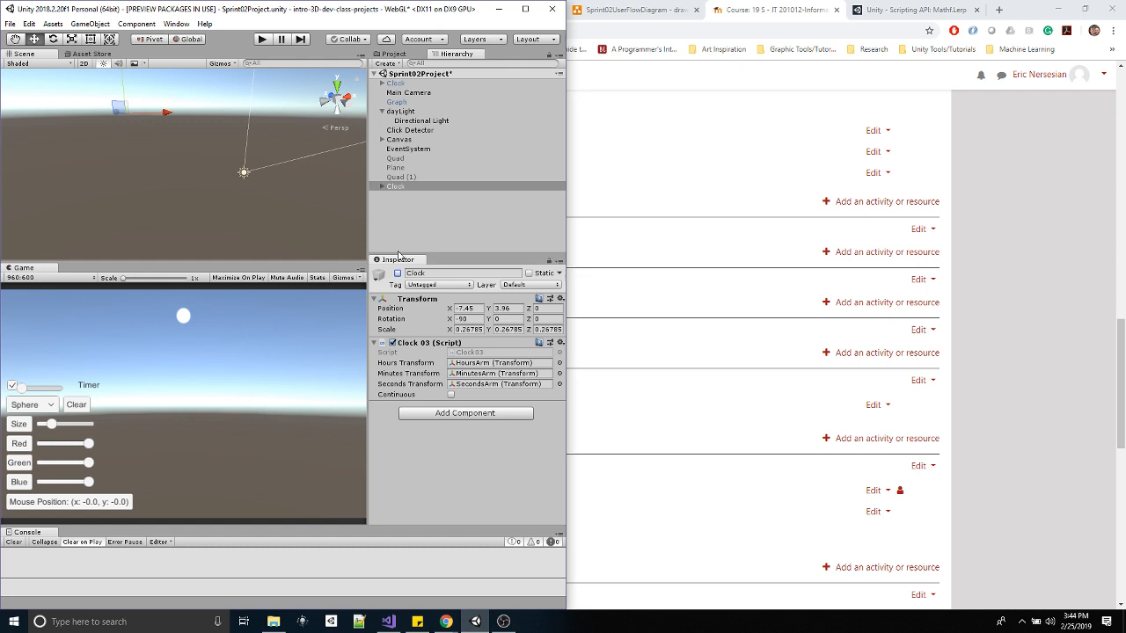
{"action": "left_click", "coordinate": [398, 84]}
{"action": "left_click", "coordinate": [397, 273]}
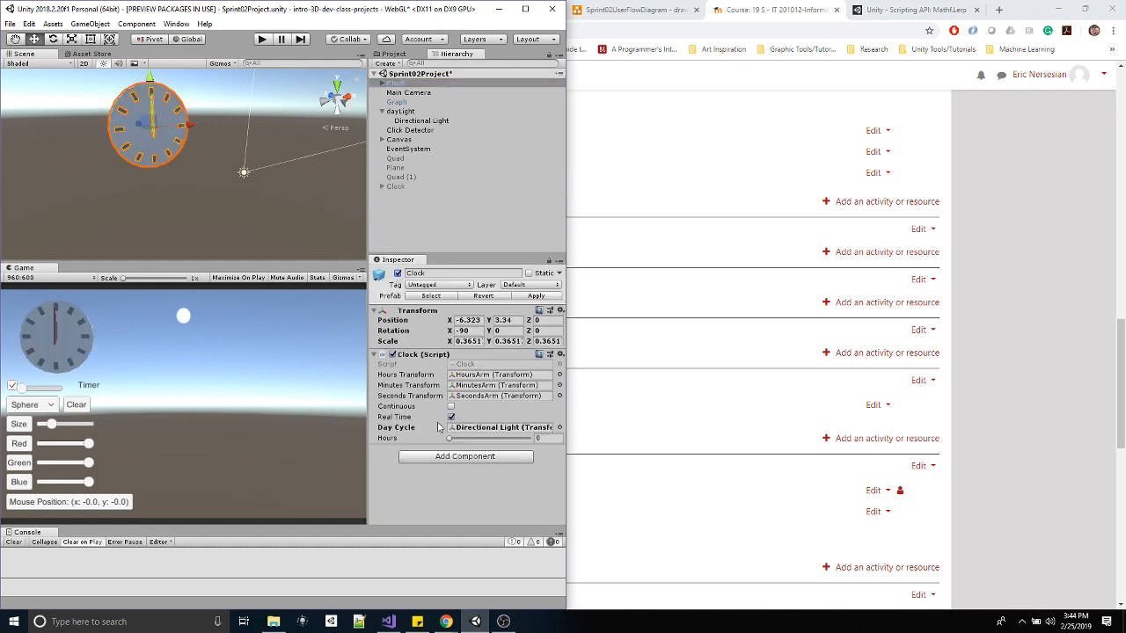
- Test the day cycle in play mode with Real Time off, moving the clock's Hours to 11 and back to 0, and stop playing
{"action": "left_click", "coordinate": [262, 39]}
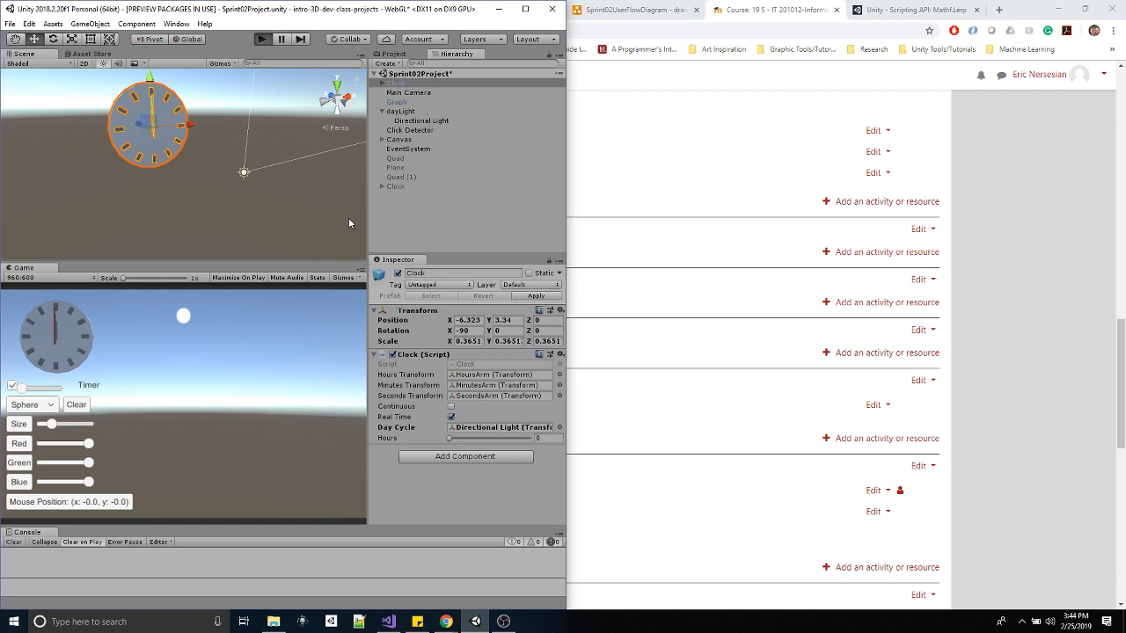
{"action": "left_click", "coordinate": [451, 417]}
{"action": "left_click", "coordinate": [451, 417]}
{"action": "left_click_drag", "start_coordinate": [450, 439], "coordinate": [486, 449]}
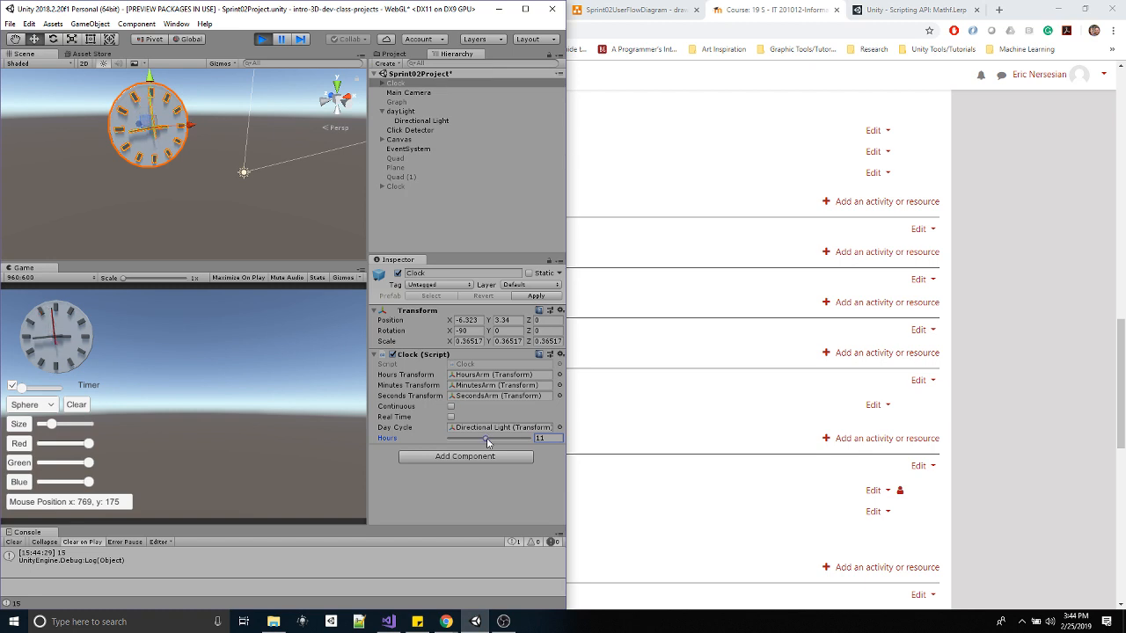
{"action": "left_click_drag", "start_coordinate": [488, 443], "coordinate": [444, 445]}
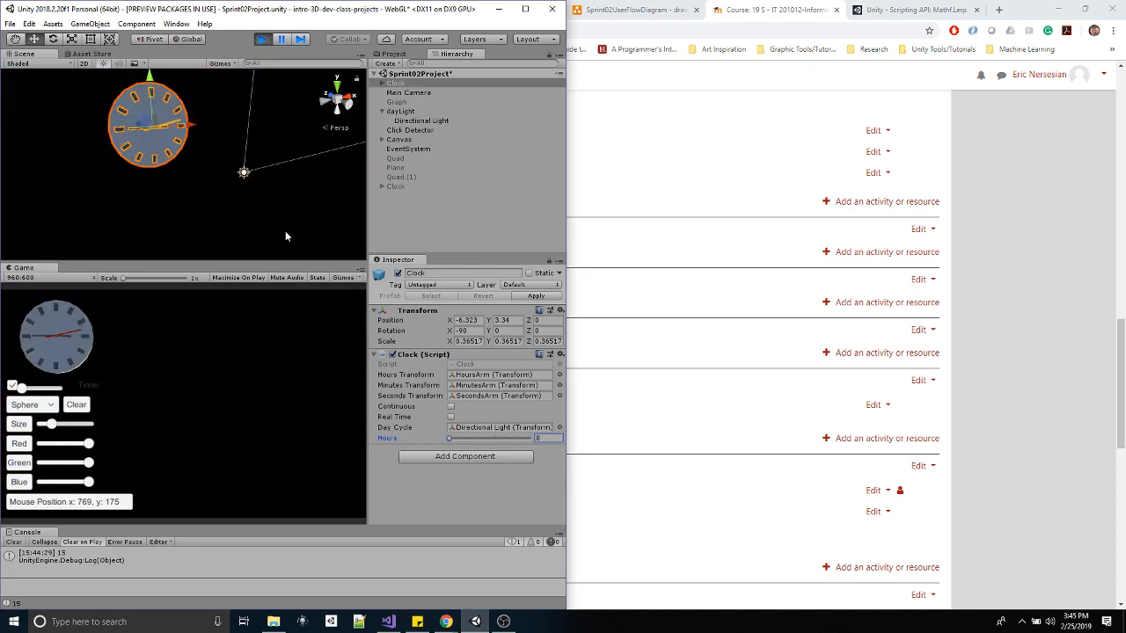
{"action": "left_click", "coordinate": [262, 39]}
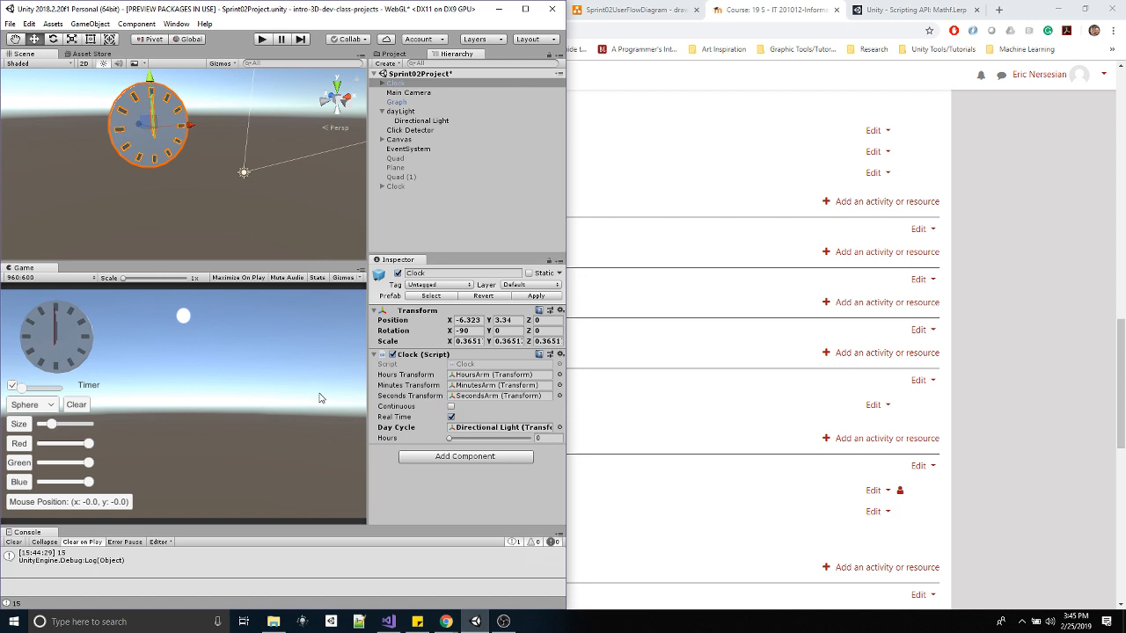
- Look over the Sprint 2 deliverables on the course page and the Day Cycle Changes flow in Chrome, and go back to Unity
{"action": "left_click", "coordinate": [760, 22]}
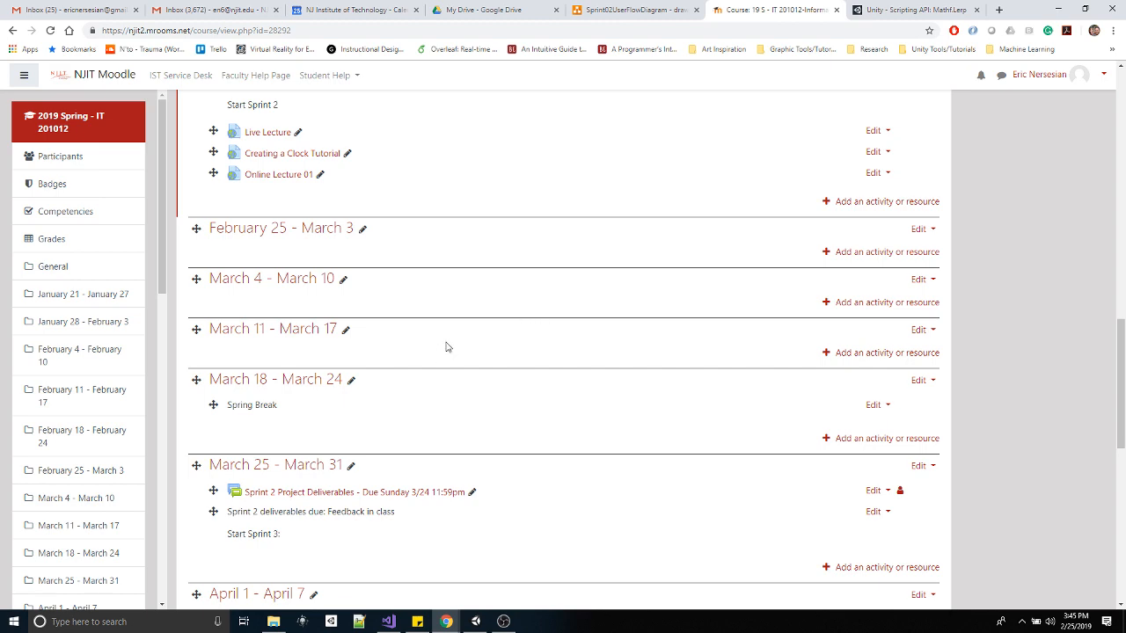
{"action": "left_click", "coordinate": [633, 11]}
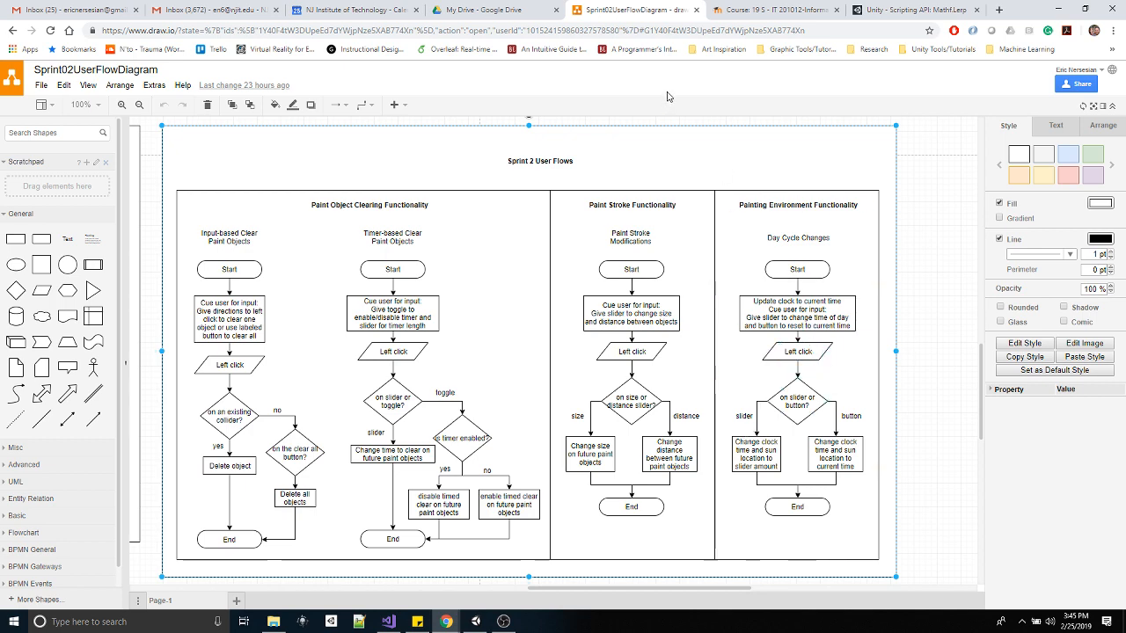
{"action": "left_click", "coordinate": [774, 12]}
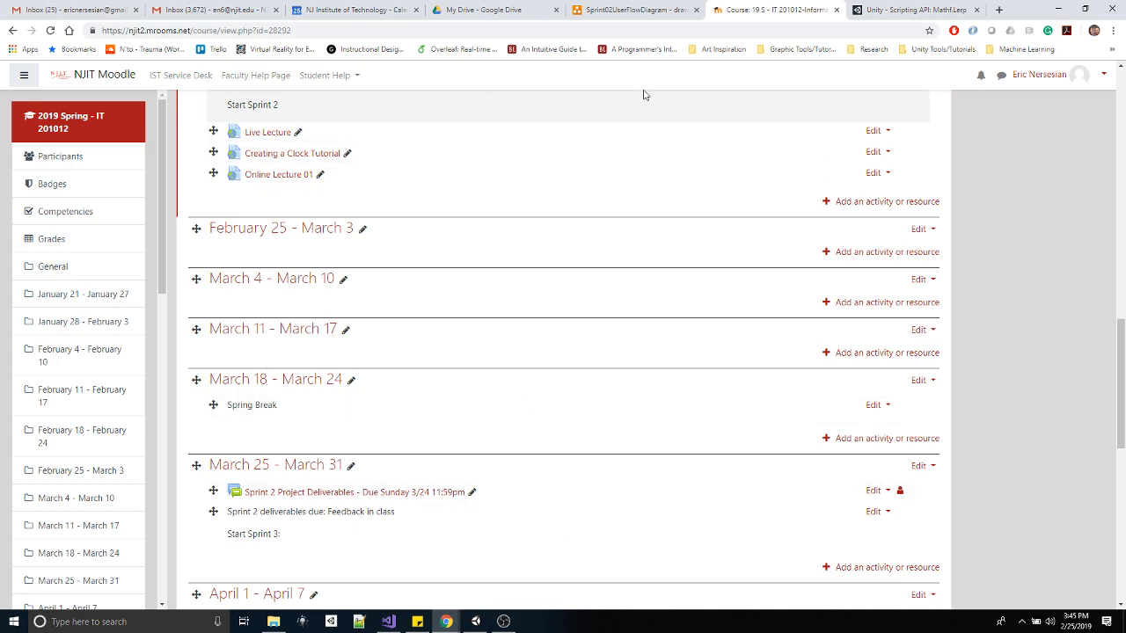
{"action": "left_click", "coordinate": [475, 621]}
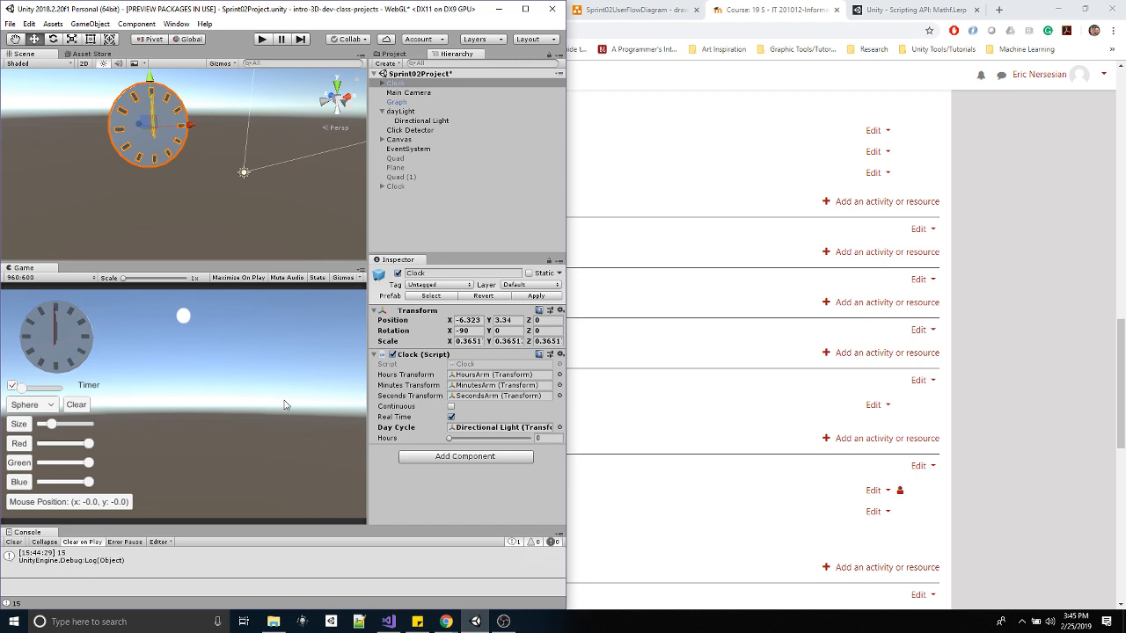
{"action": "mouse_move", "coordinate": [453, 624]}
{"action": "left_click", "coordinate": [514, 625]}
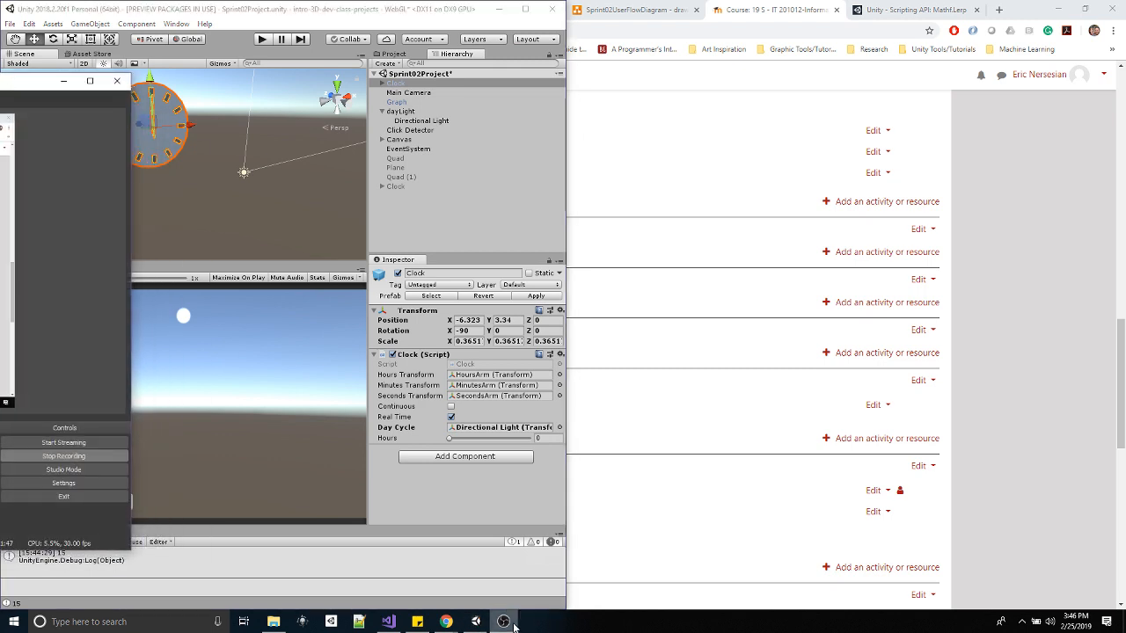